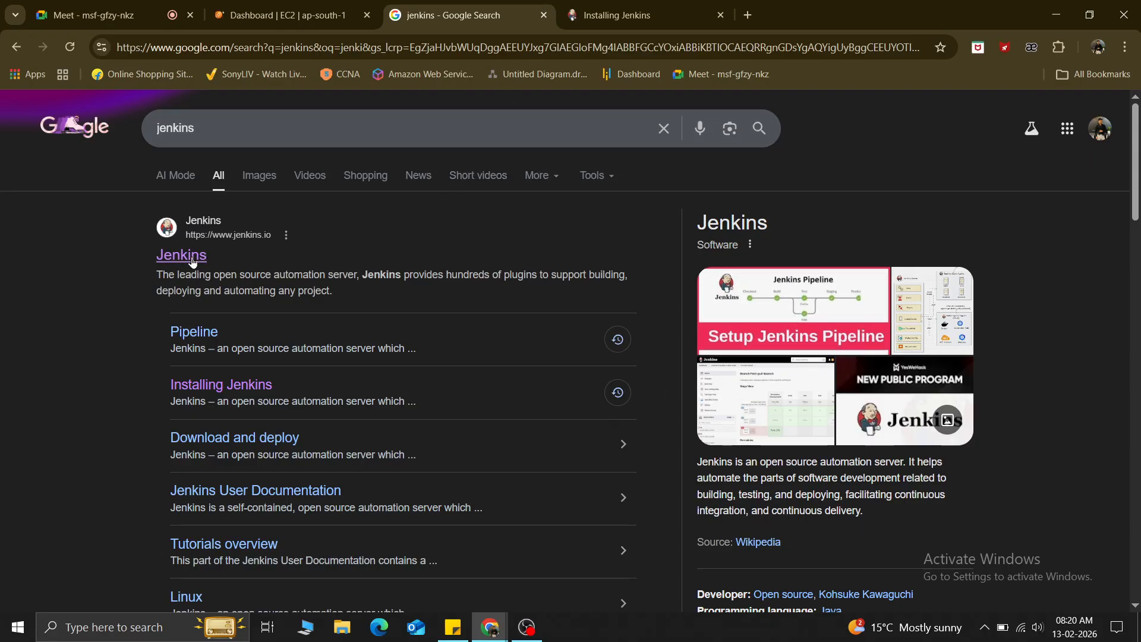
Glance at the EC2 dashboard and the Installing Jenkins page, then return to the jenkins results.
click(264, 6)
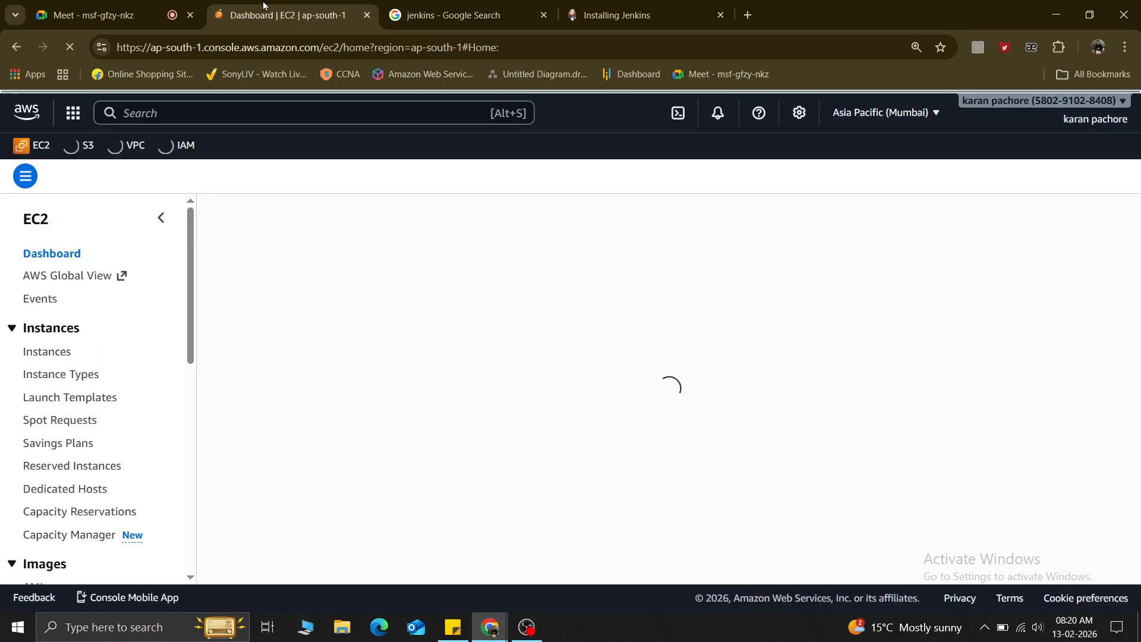
click(430, 6)
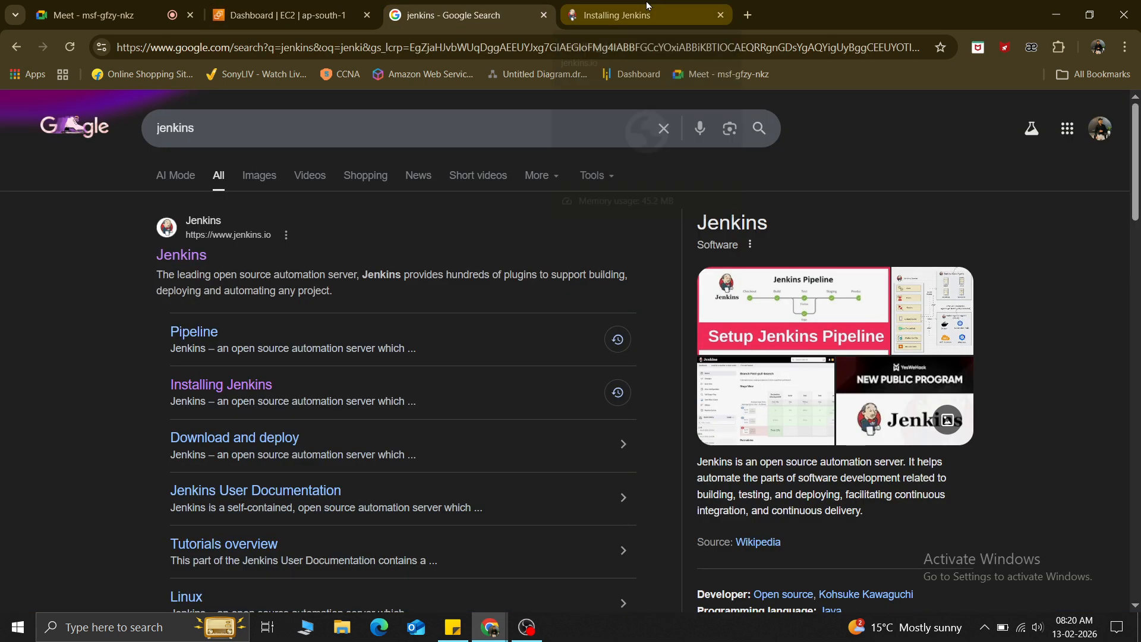
click(647, 5)
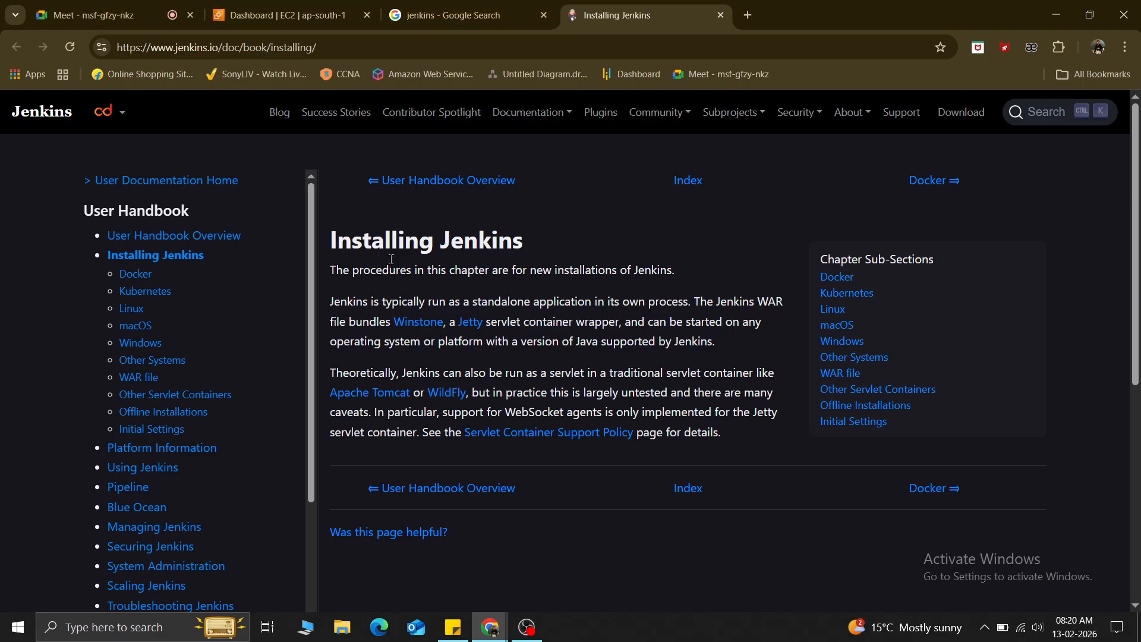
click(447, 6)
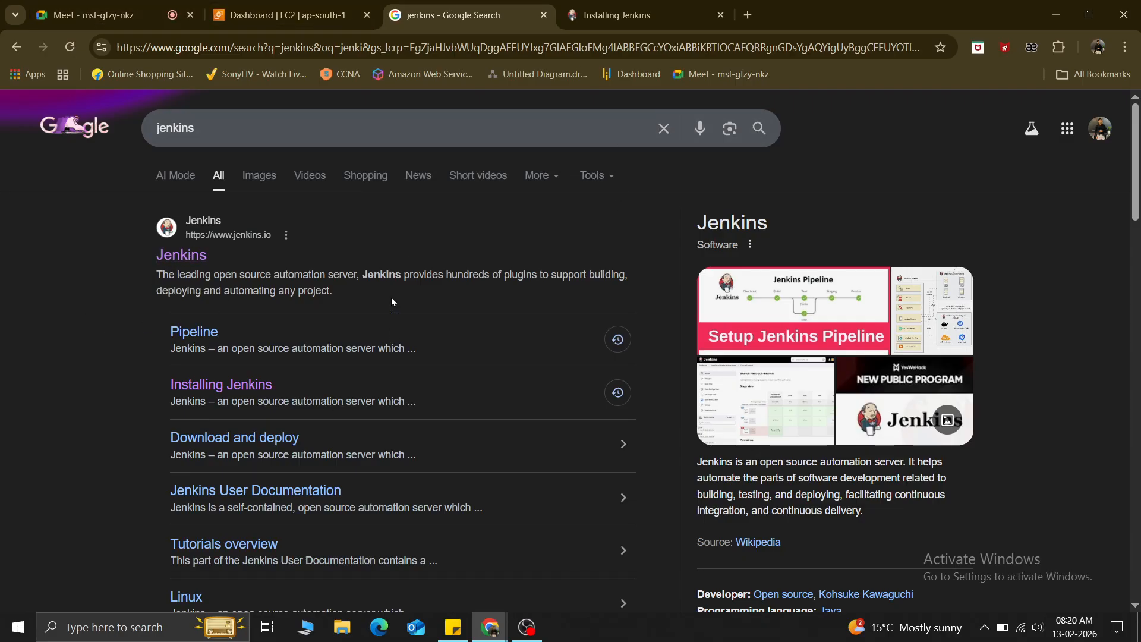
Expand 'Is Jenkins a CI or CI CD tool?' and highlight its automation-server and CI/CD phrases.
scroll(346, 506, down, 5)
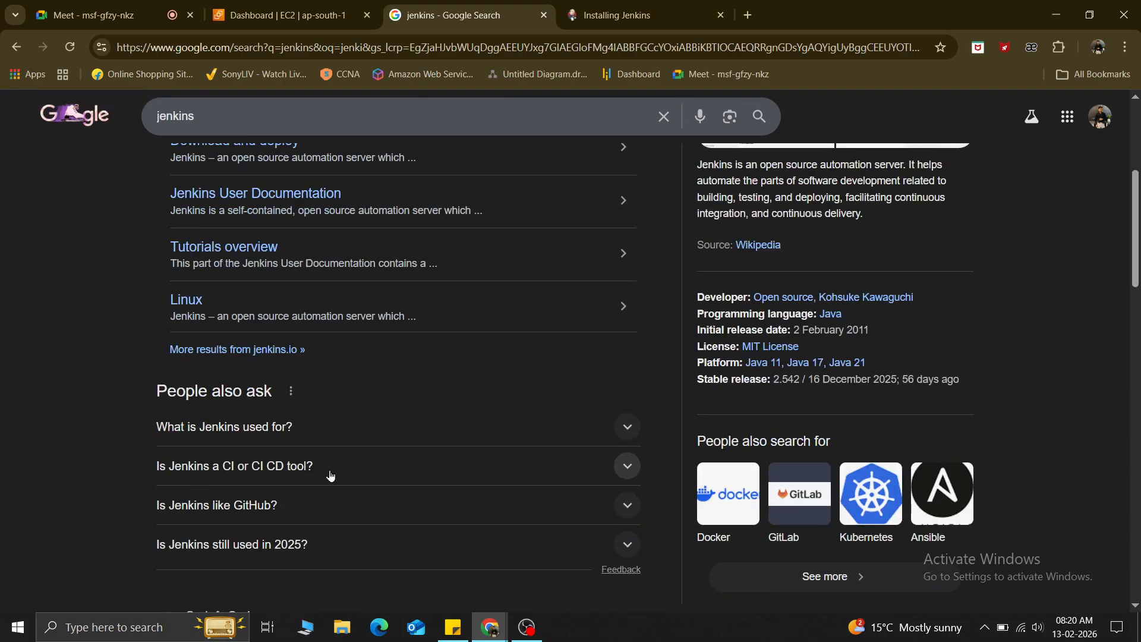
click(630, 469)
scroll(630, 470, down, 1)
scroll(630, 470, down, 1)
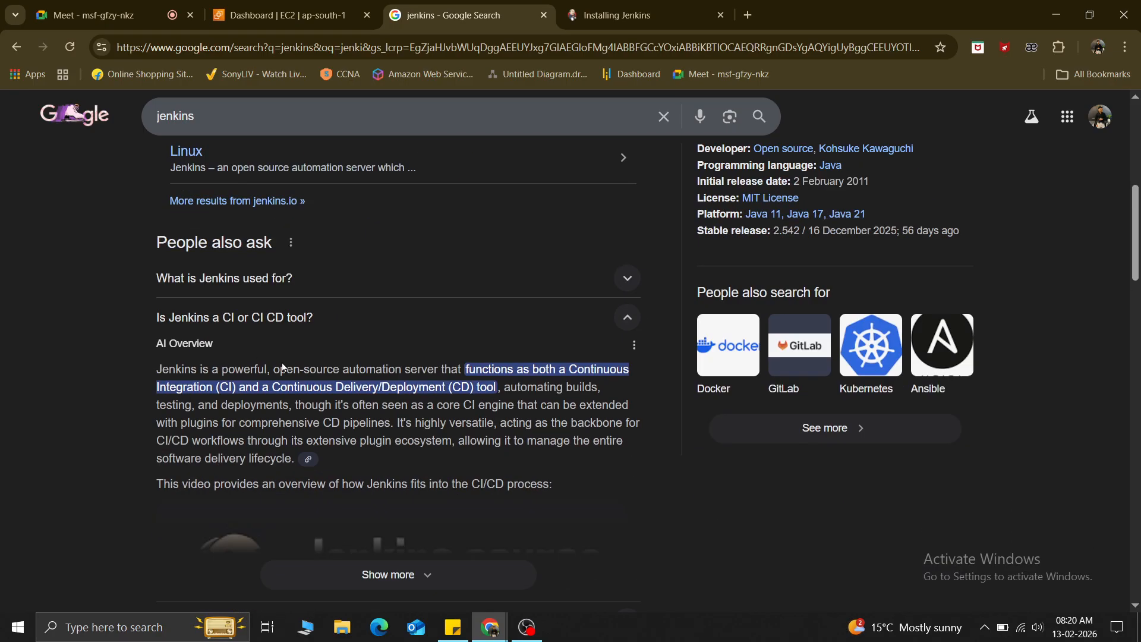
drag(279, 365, 636, 363)
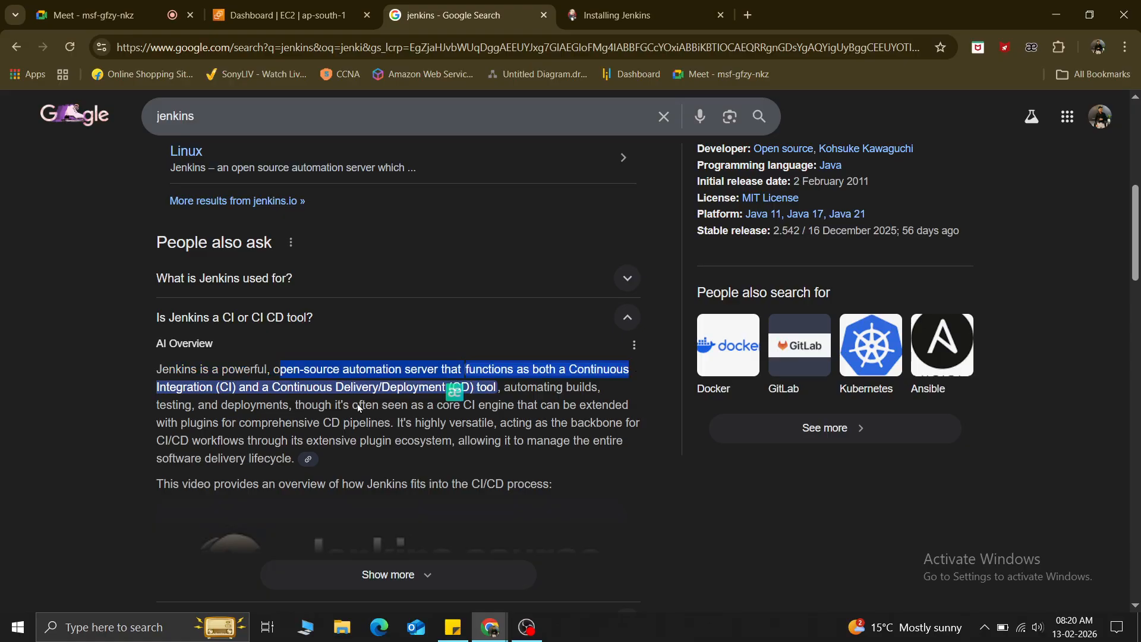
click(223, 400)
drag(298, 388, 470, 387)
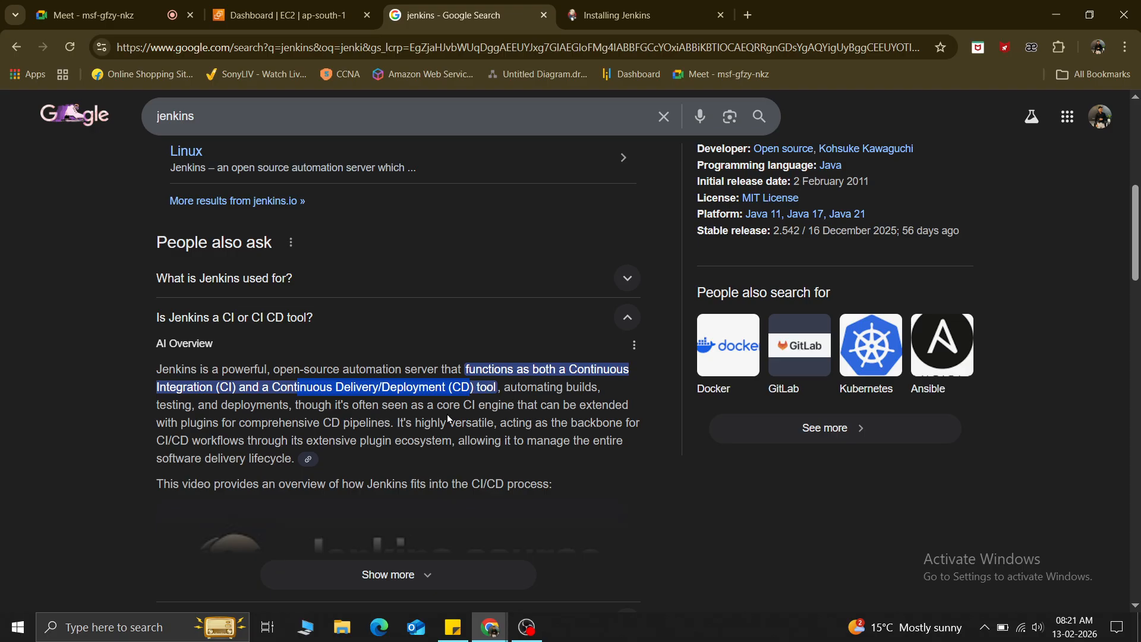
scroll(446, 436, up, 6)
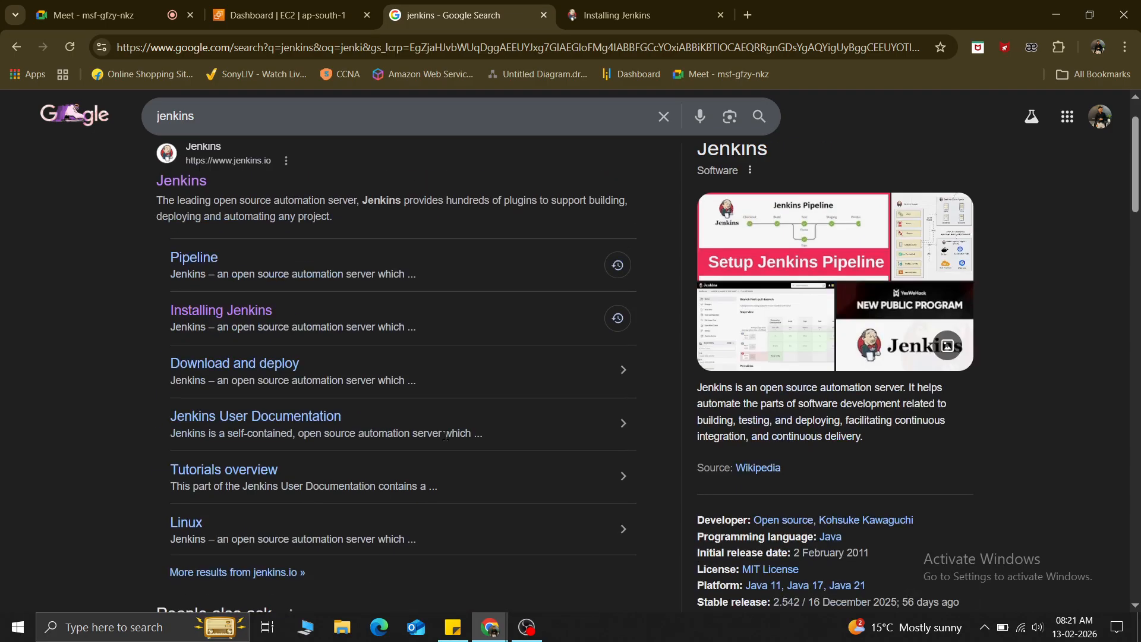
Load app.diagrams.net in a new tab, then show the EC2 Instances (running) list.
click(748, 15)
text(aa)
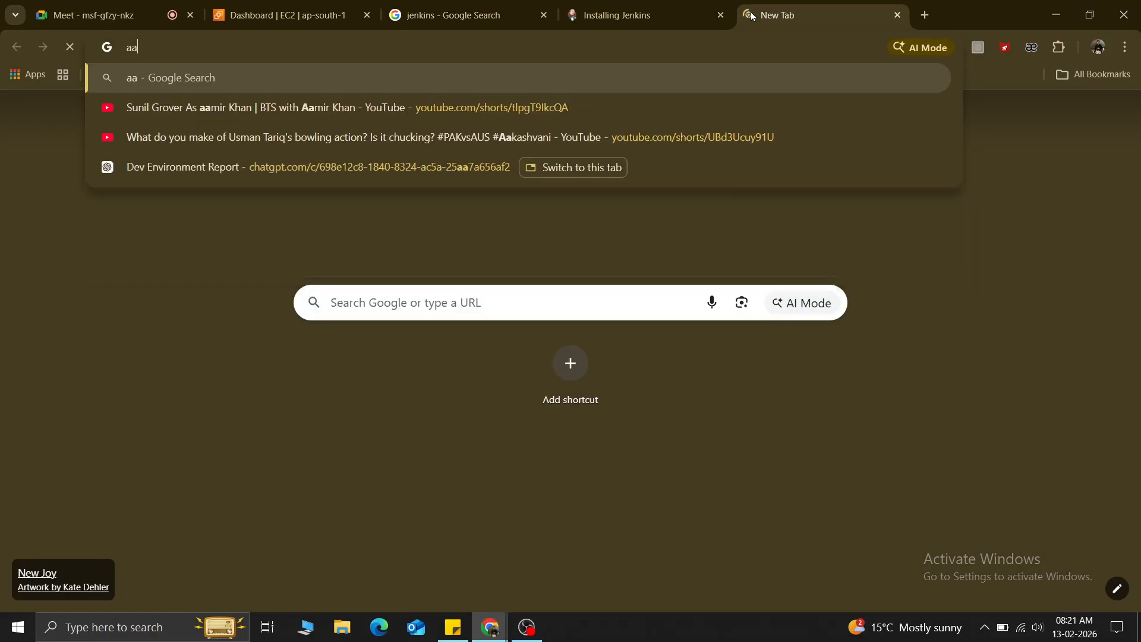
key(BackSpace)
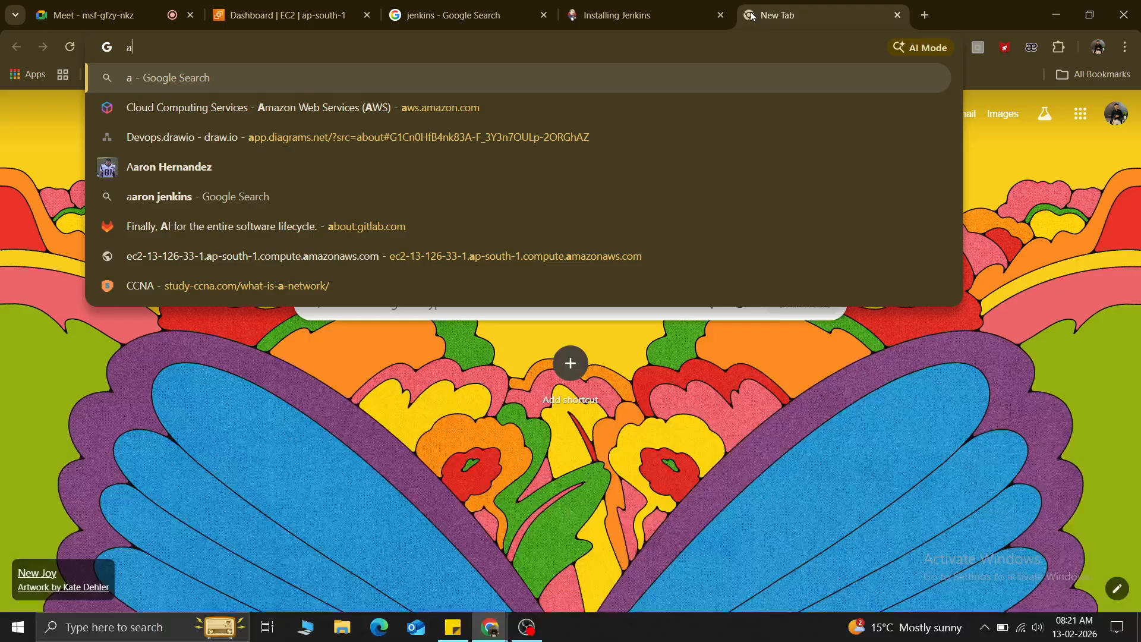
text(pp)
key(Return)
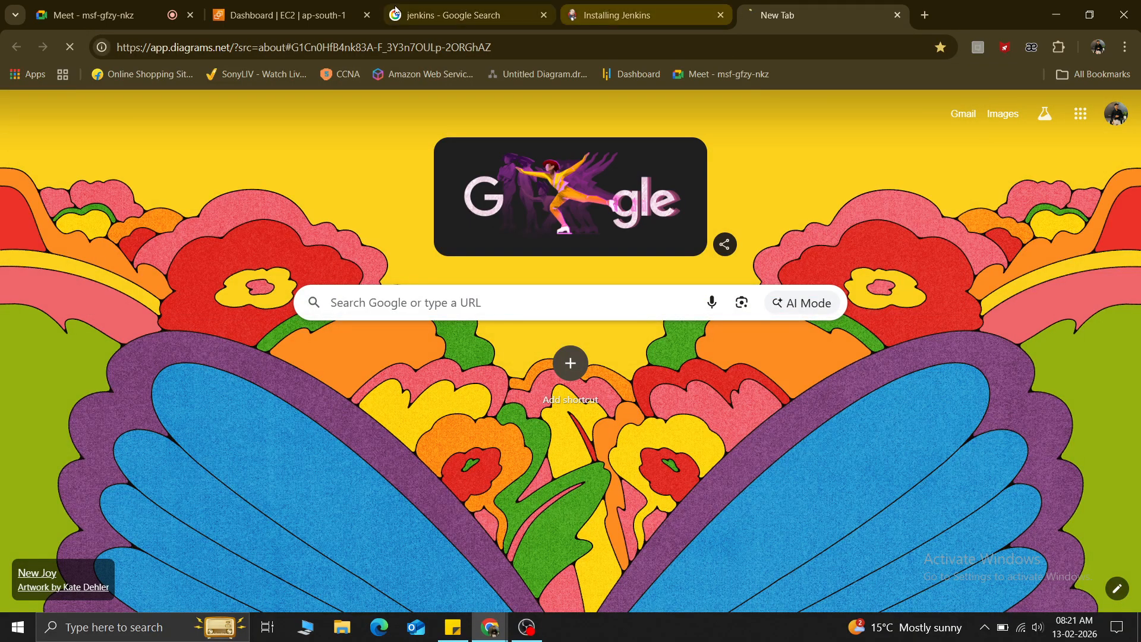
click(290, 4)
click(268, 291)
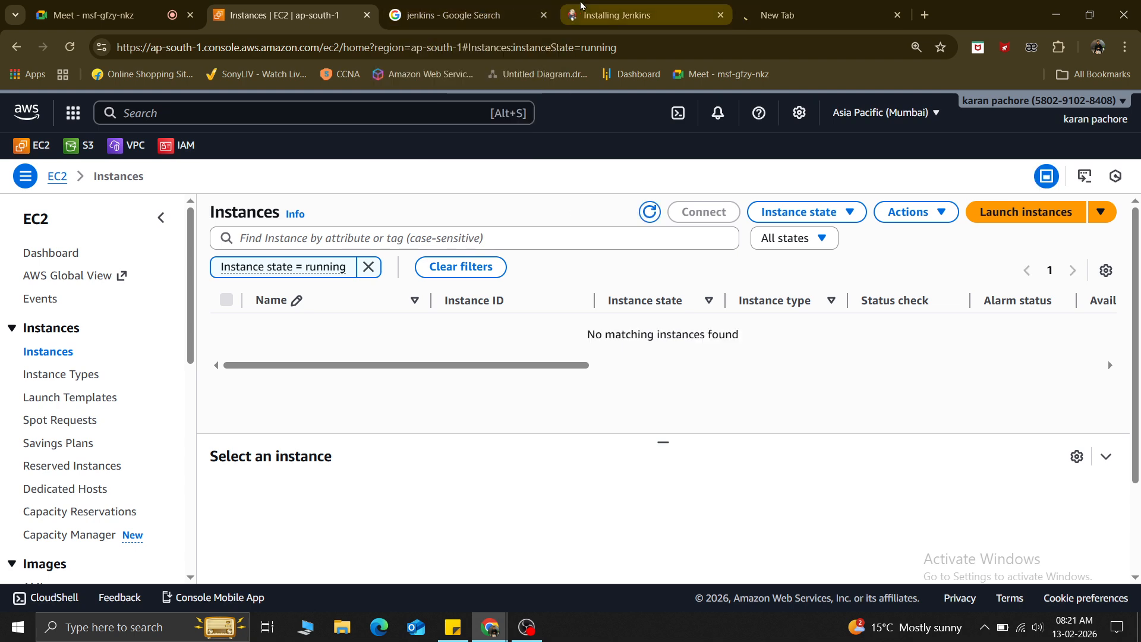
Clear the 'Instance state = running' filter, start a new instance launch, and name it jenkins.
click(368, 266)
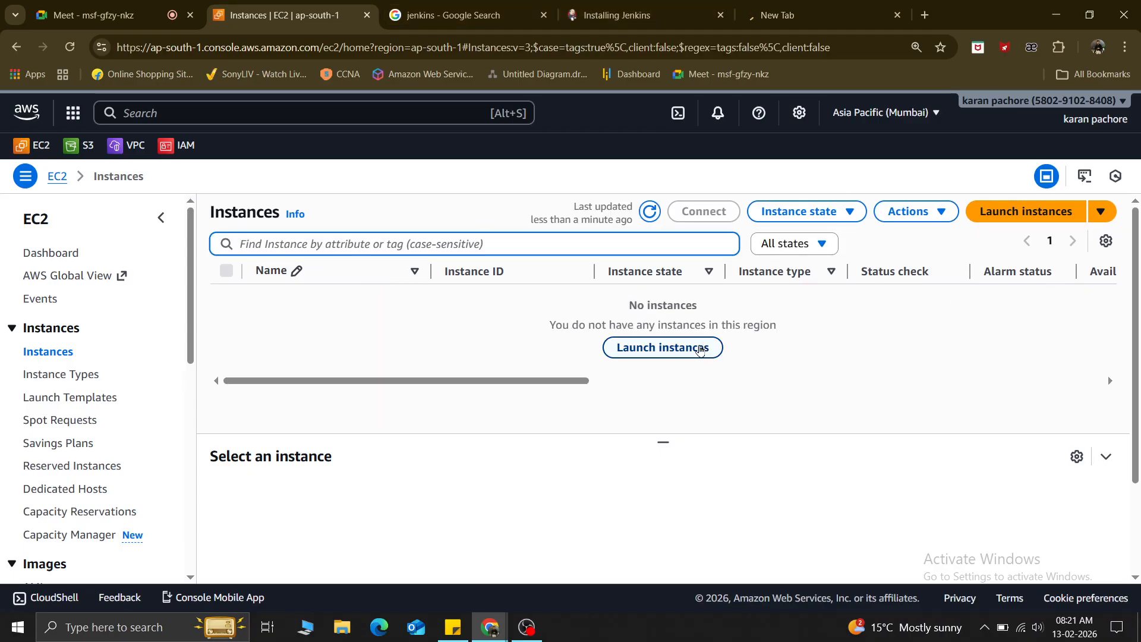
click(679, 350)
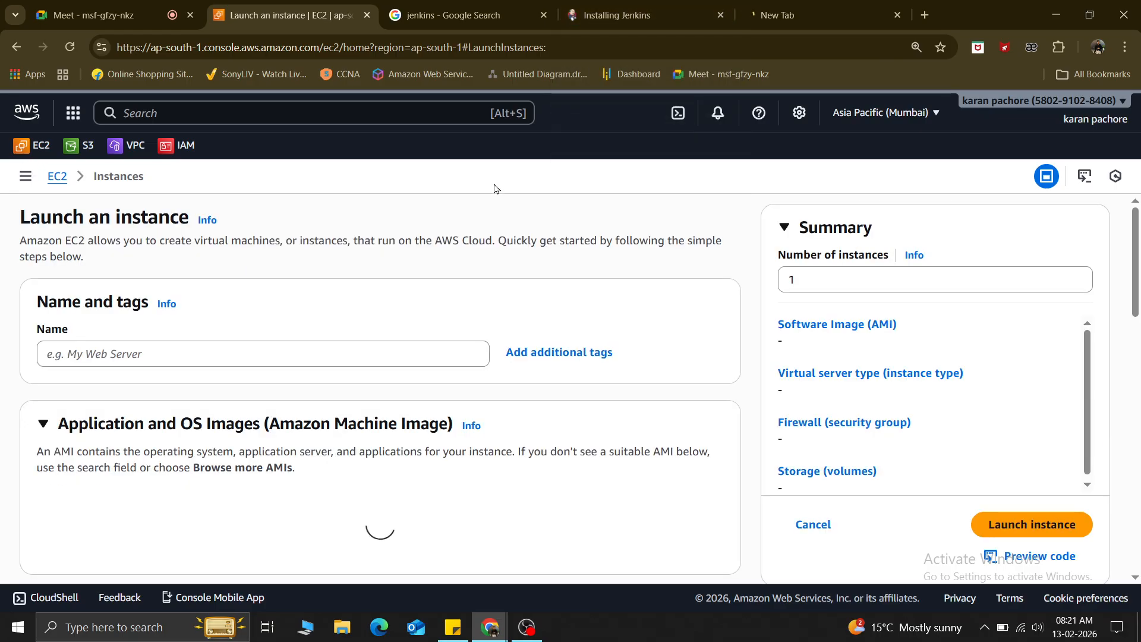
click(122, 352)
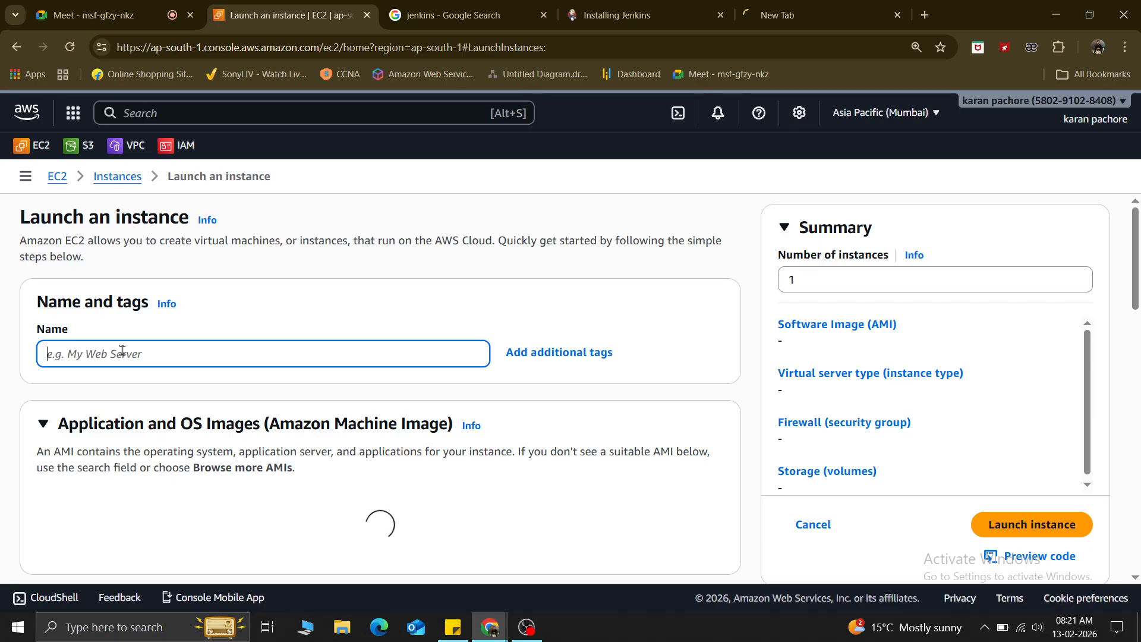
text(jenkins)
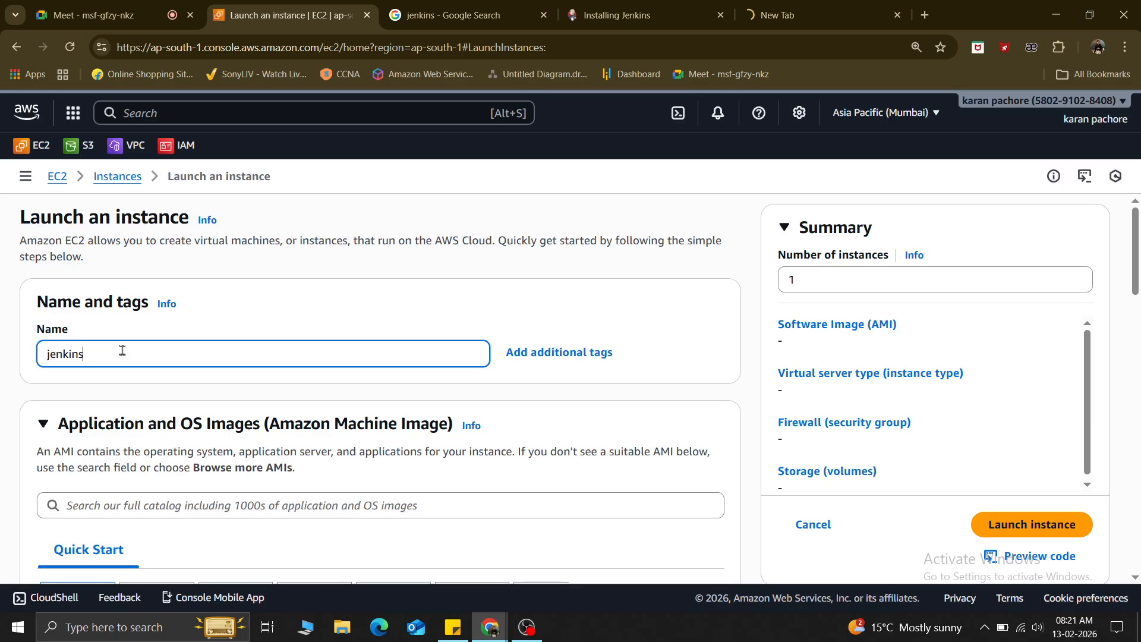
scroll(180, 372, down, 5)
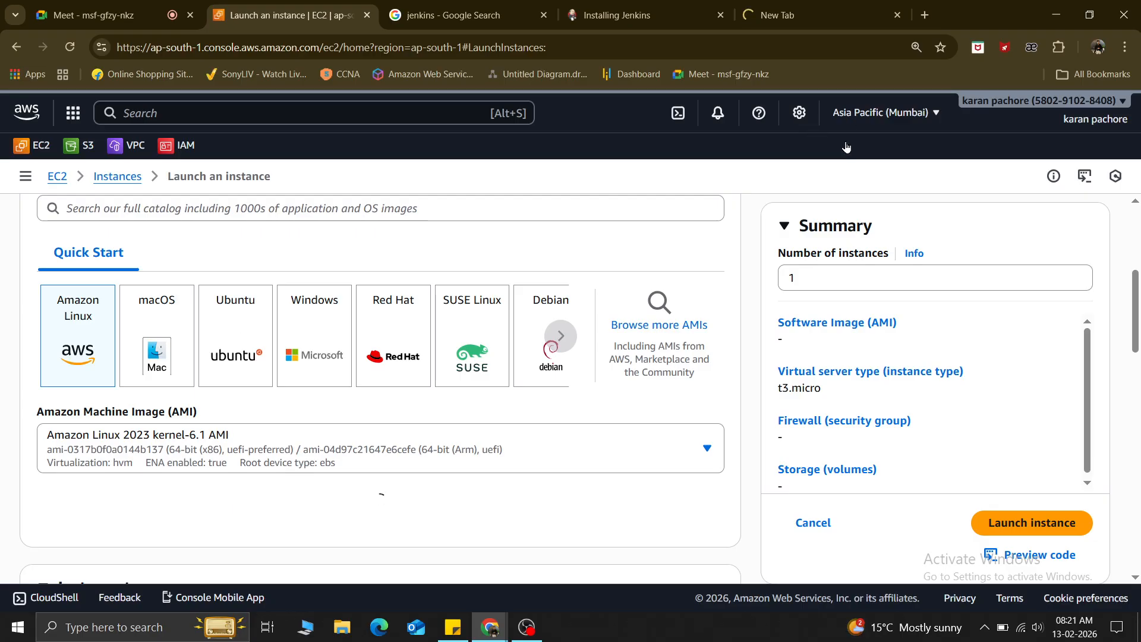
Choose the Ubuntu Server 22.04 LTS image and confirm the resulting settings changes.
click(244, 356)
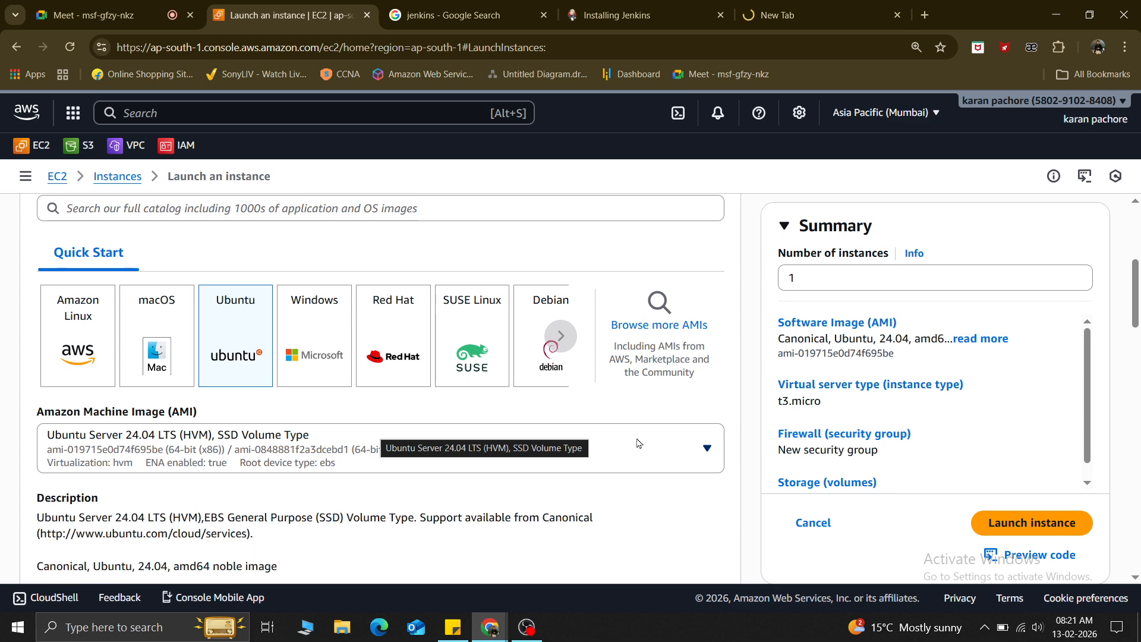
click(538, 452)
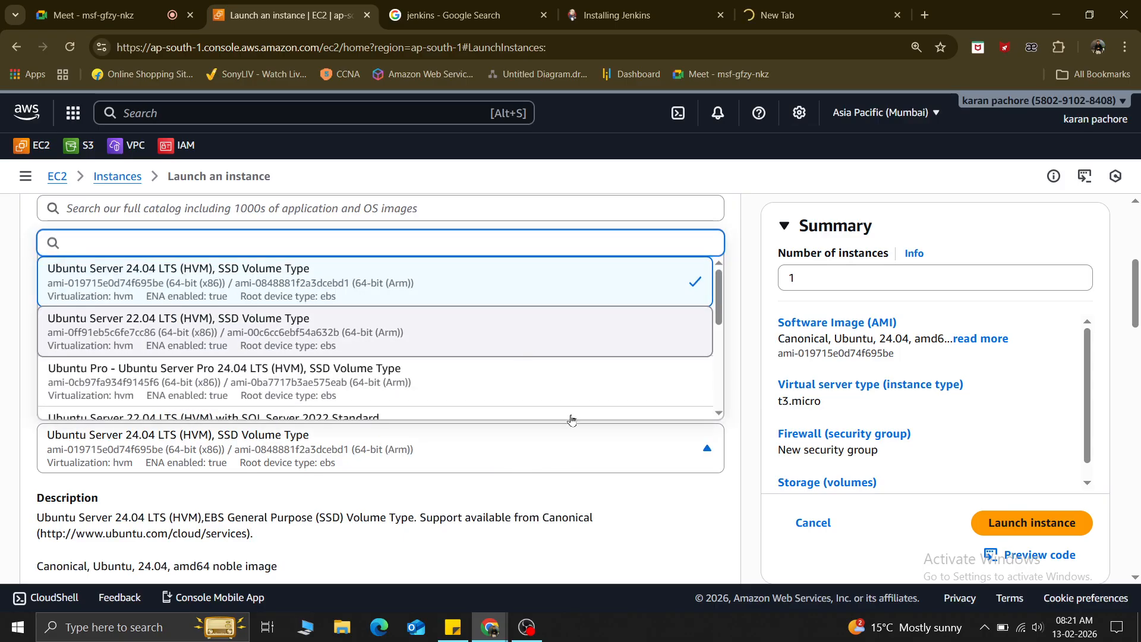
key(Return)
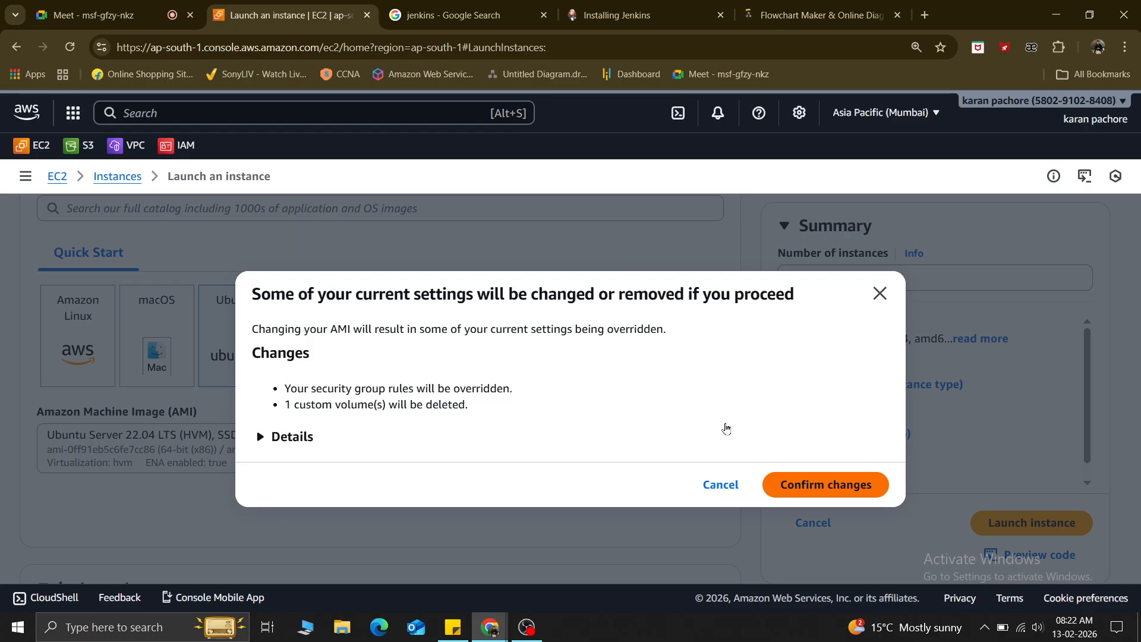
click(811, 484)
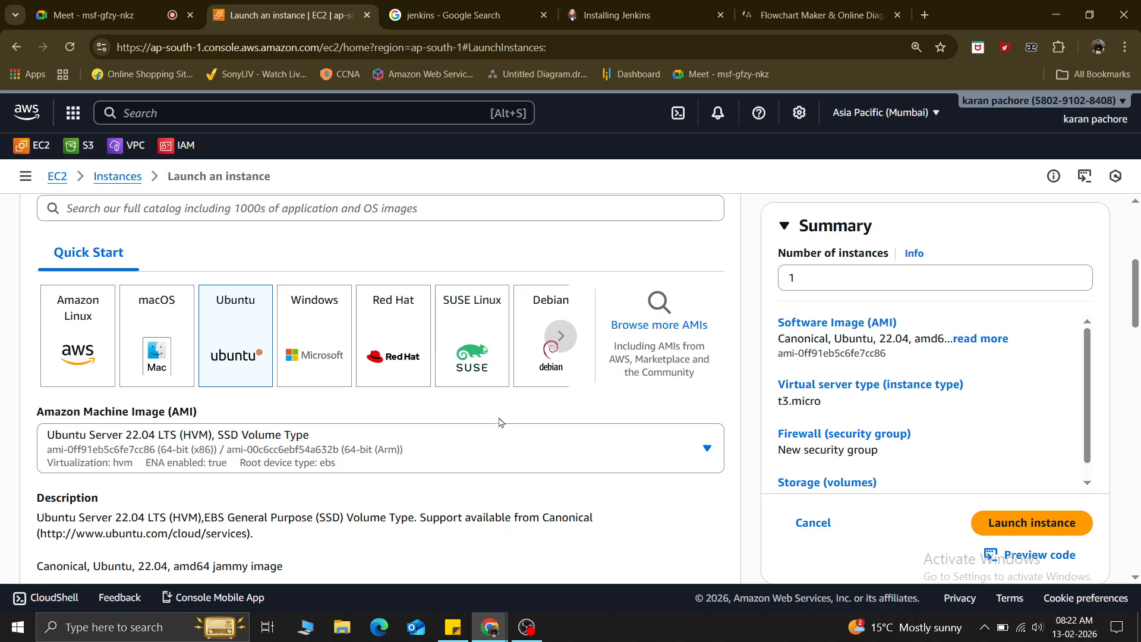
scroll(364, 445, down, 5)
scroll(364, 445, down, 7)
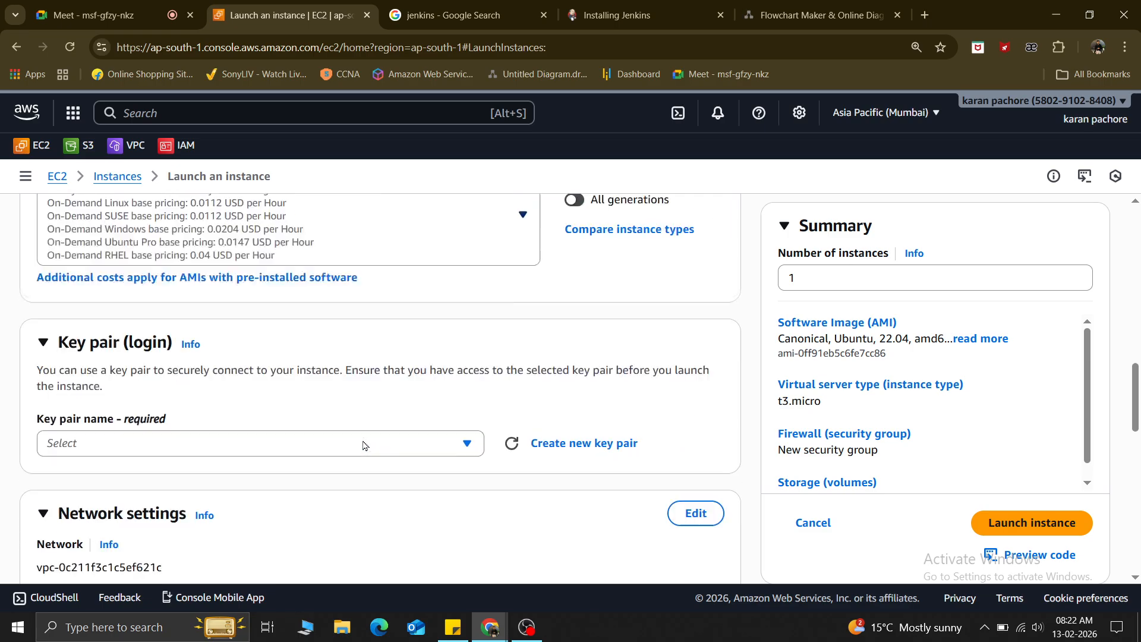
Pick t3.medium from the instance type list, then bring up the Installing Jenkins page.
scroll(243, 327, up, 4)
scroll(244, 327, up, 3)
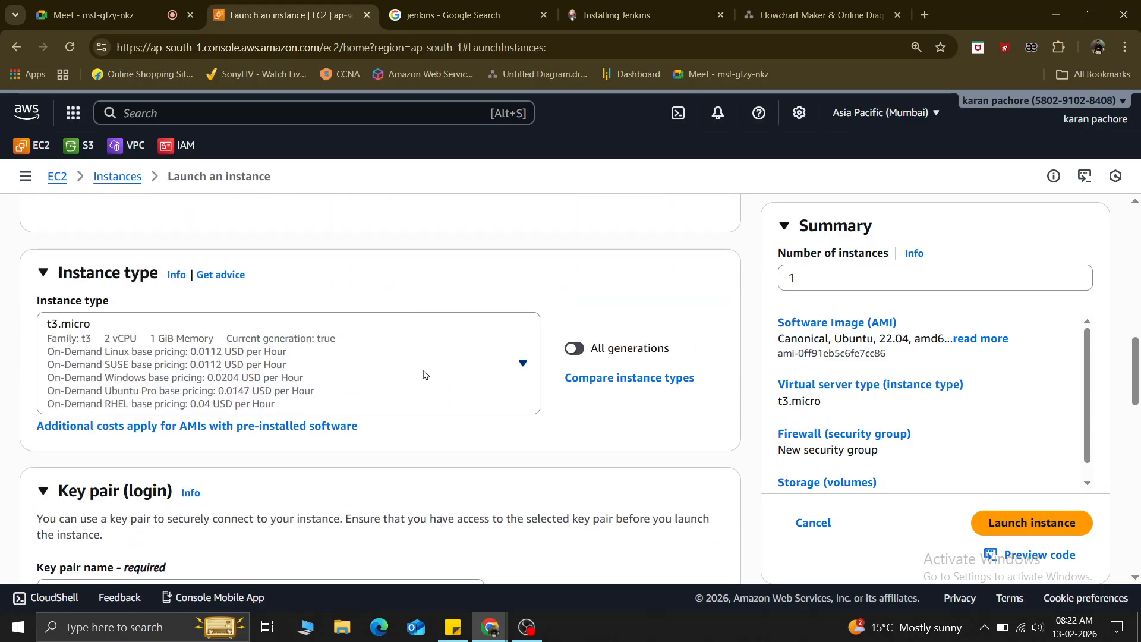
click(424, 374)
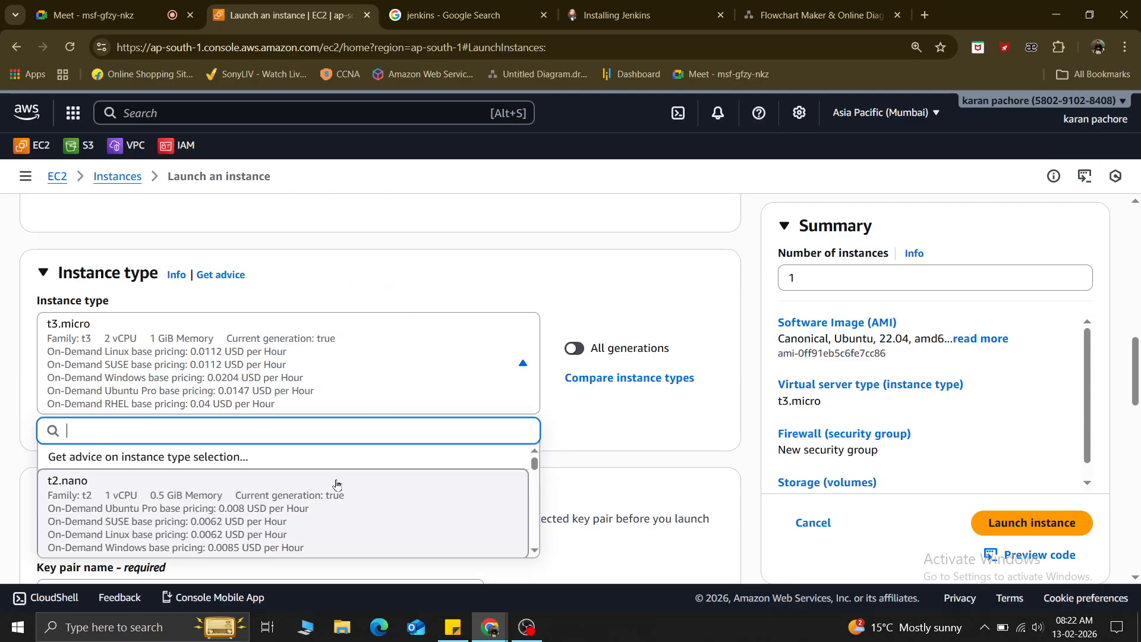
scroll(275, 509, down, 2)
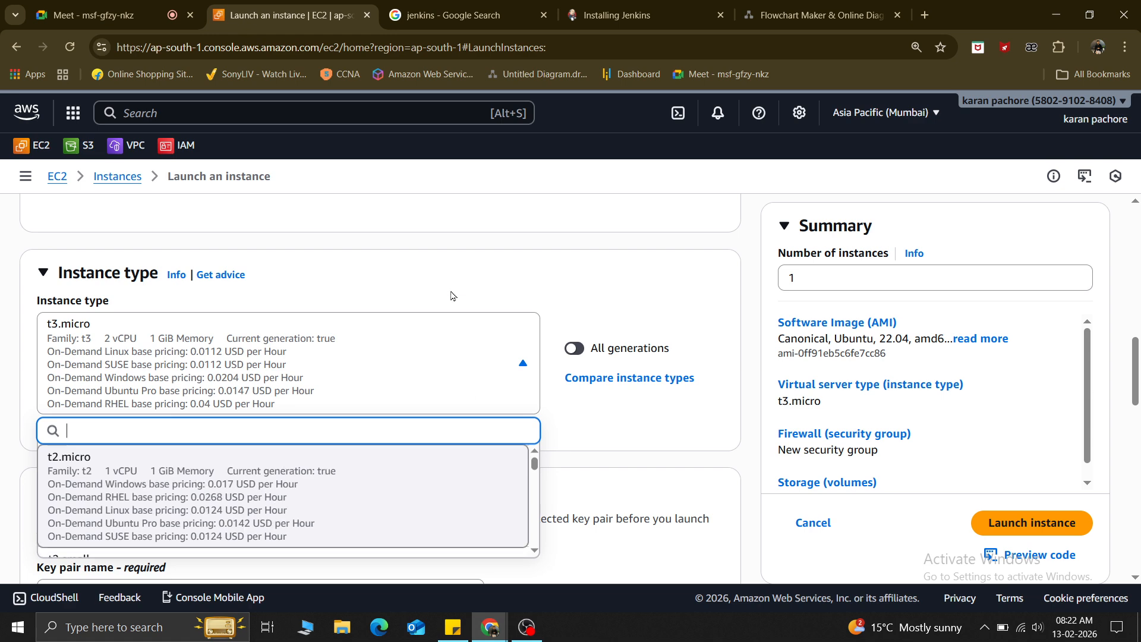
scroll(446, 321, down, 1)
scroll(373, 413, down, 5)
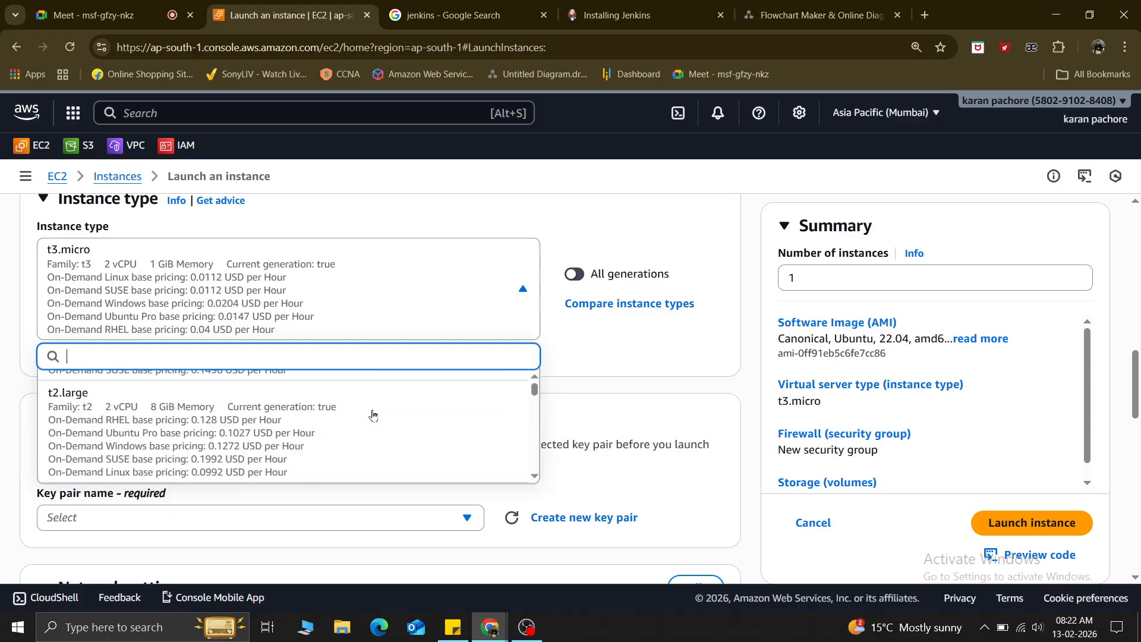
scroll(373, 414, up, 5)
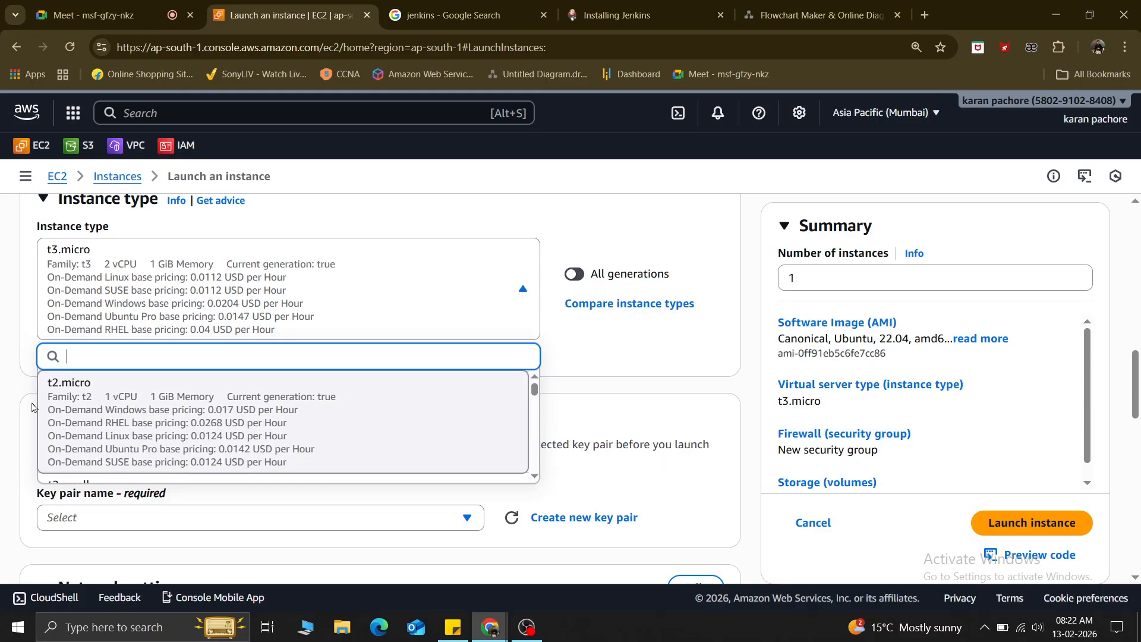
scroll(302, 419, down, 3)
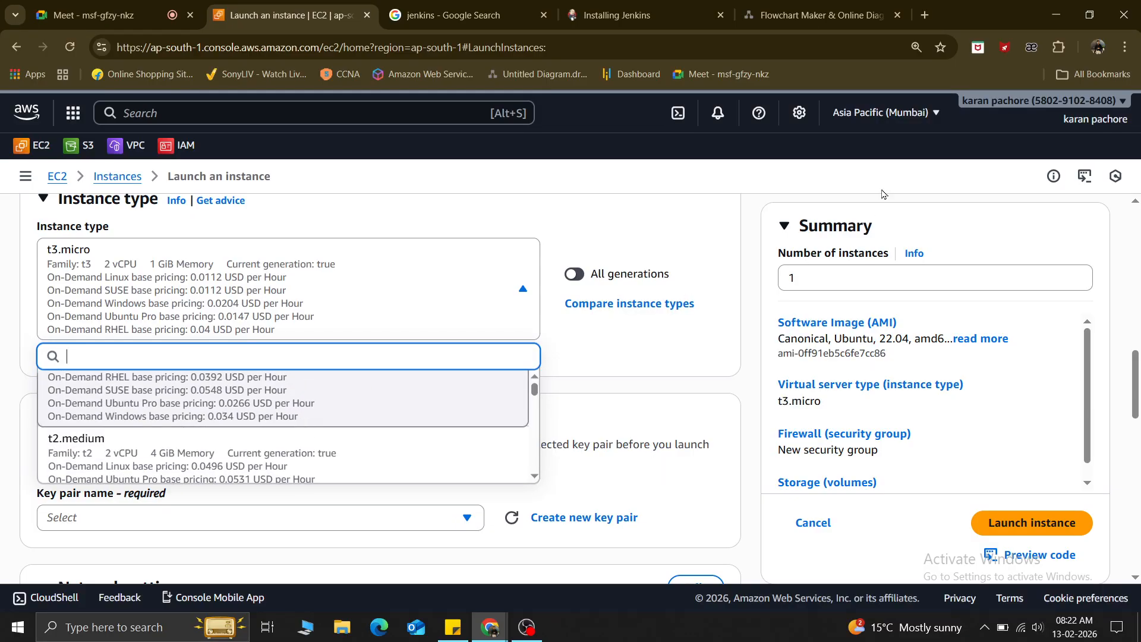
scroll(218, 449, down, 5)
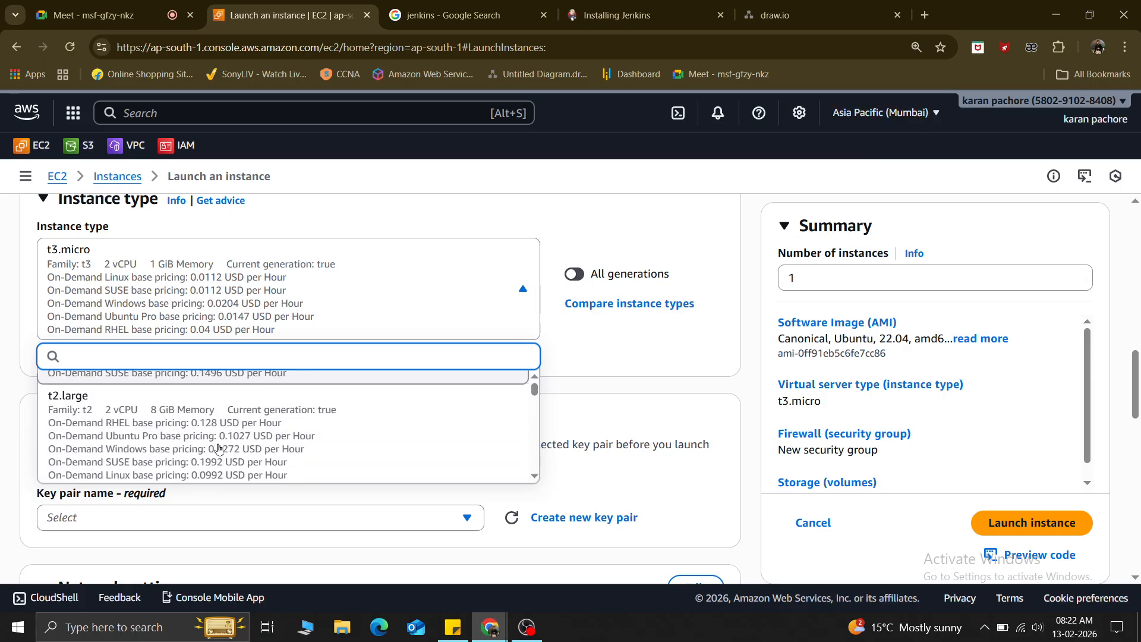
scroll(219, 448, down, 3)
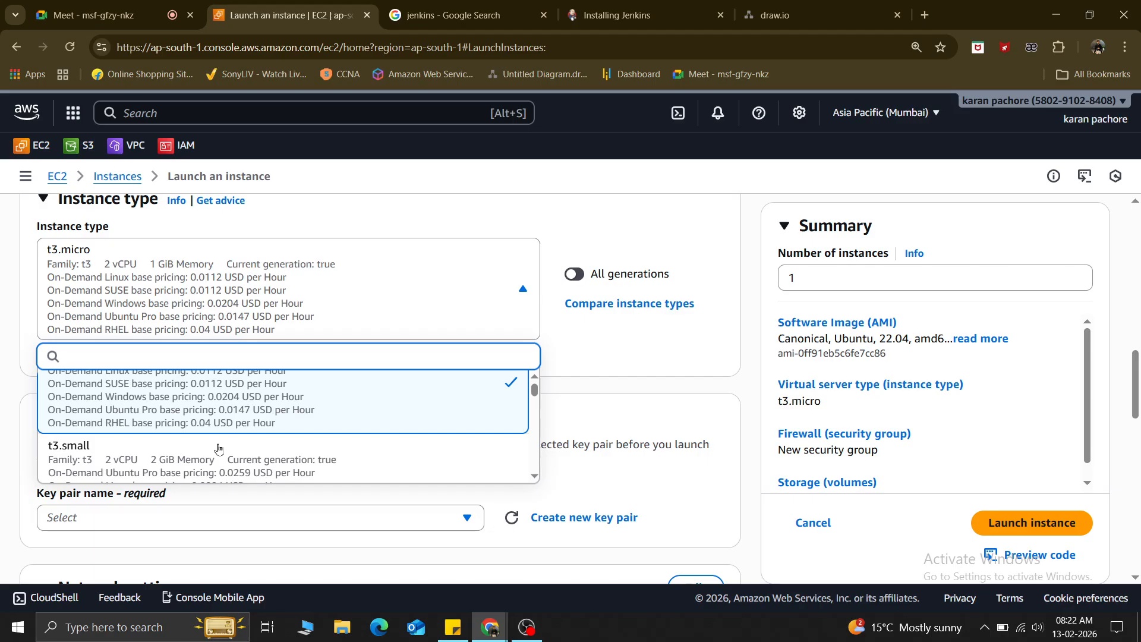
scroll(218, 449, down, 5)
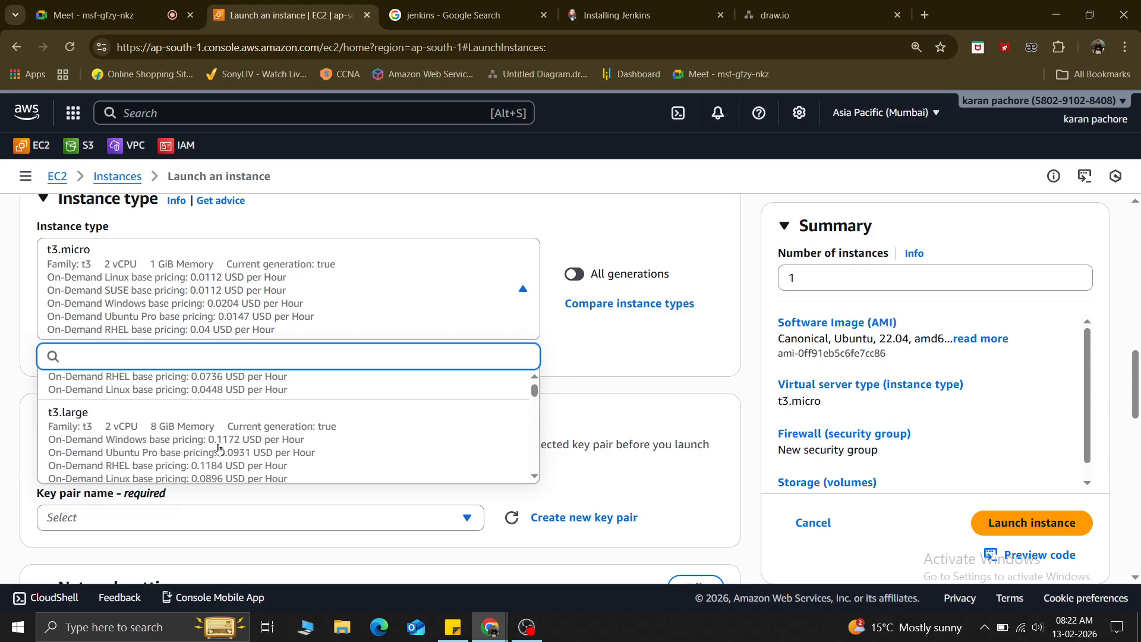
scroll(219, 449, down, 3)
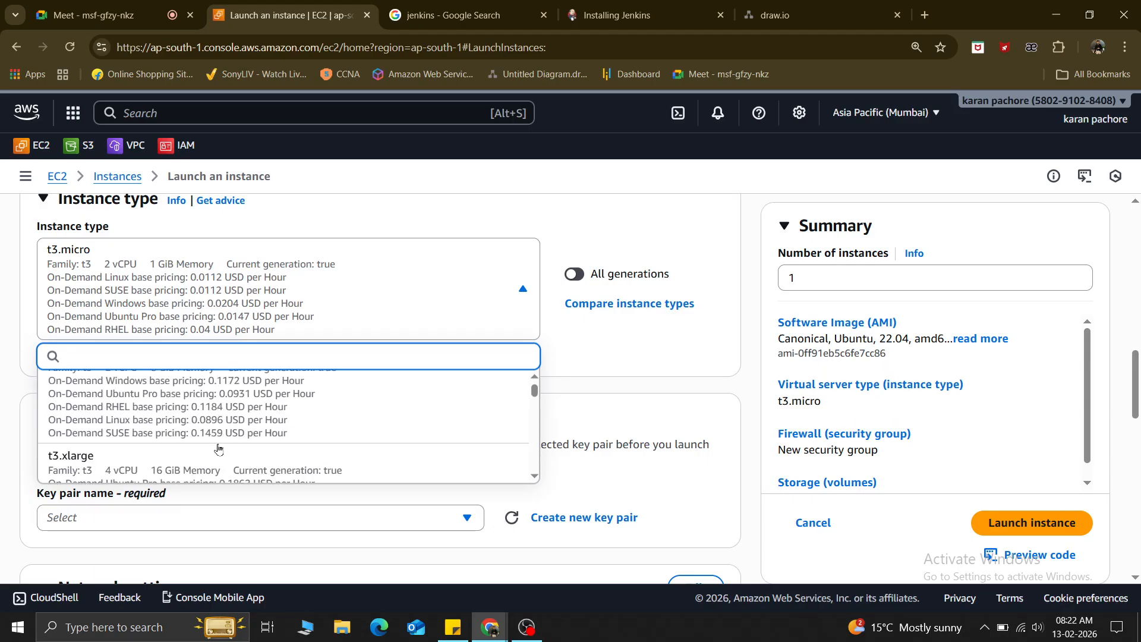
scroll(219, 449, up, 5)
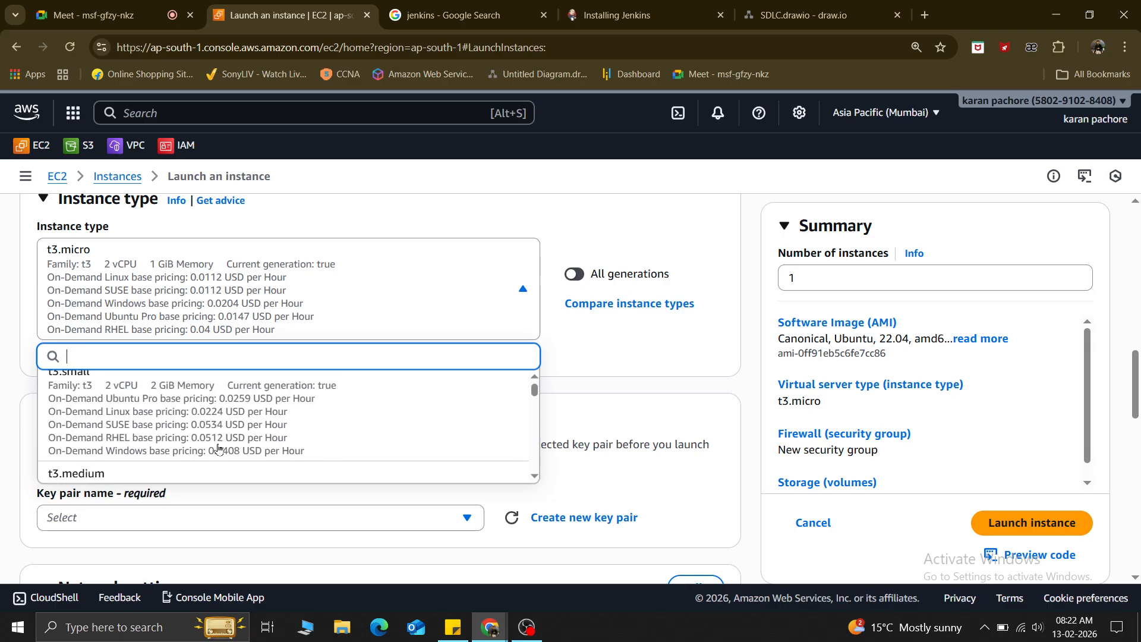
scroll(219, 449, down, 1)
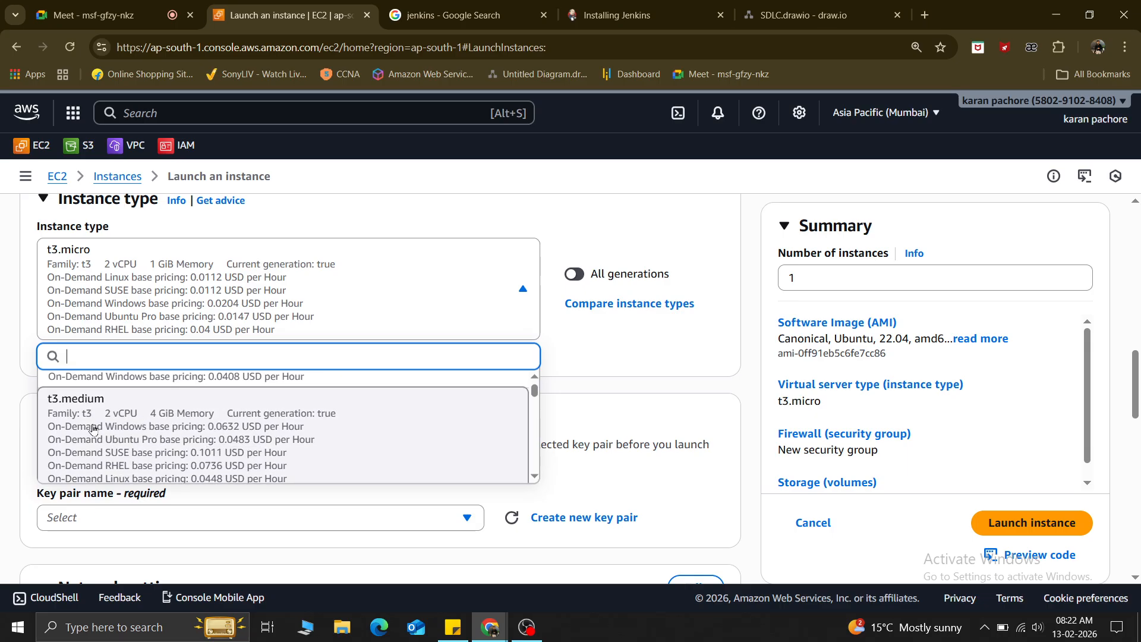
click(154, 435)
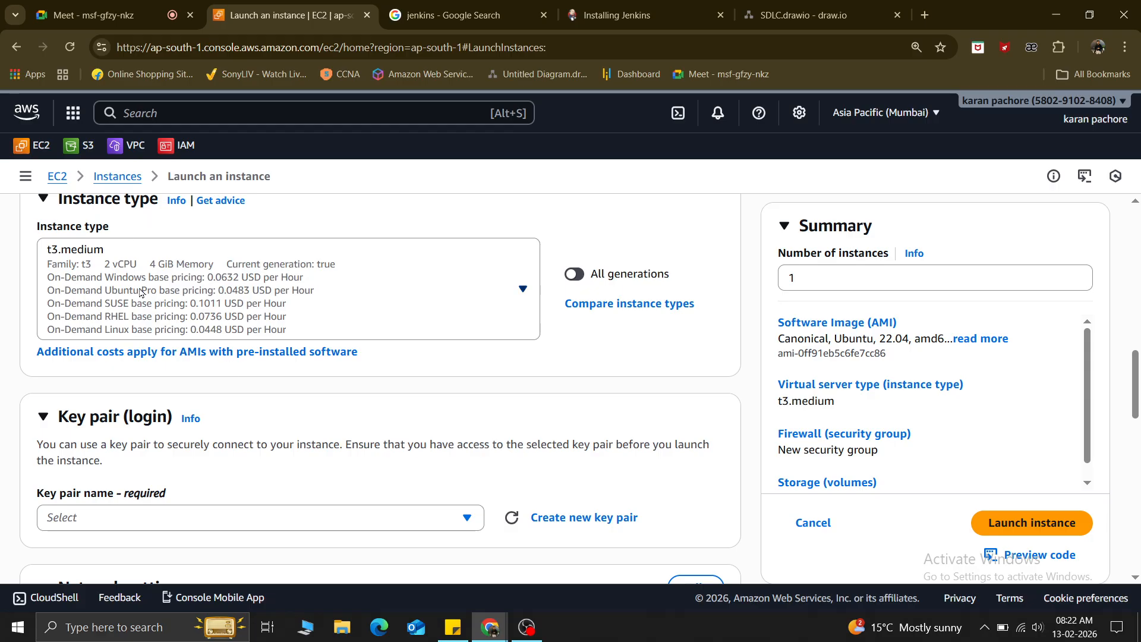
click(630, 6)
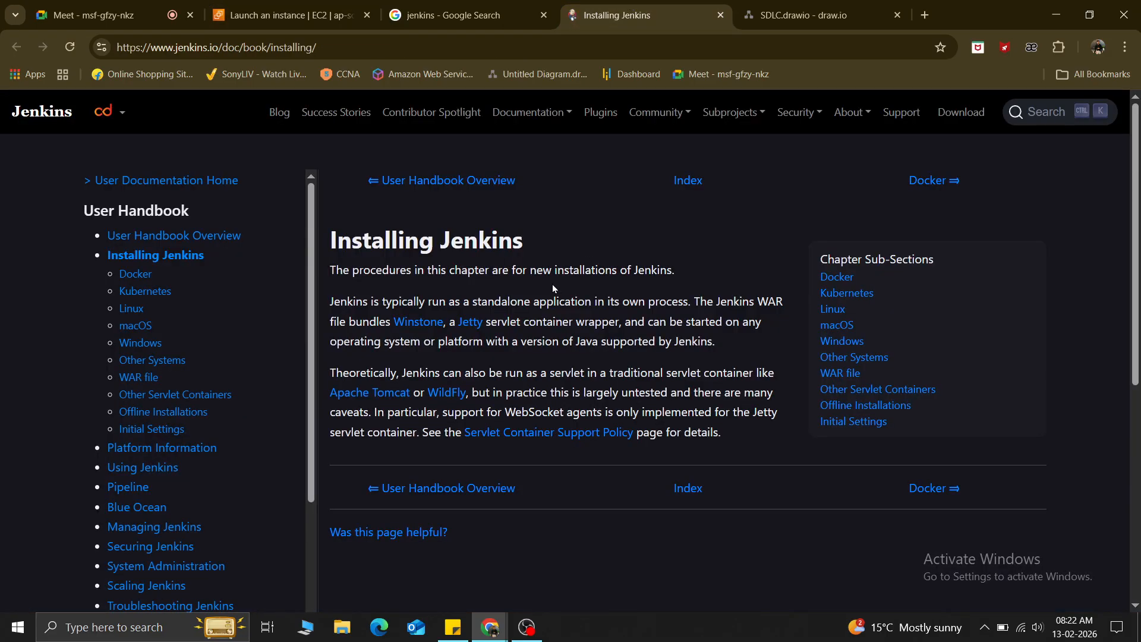
Open the Linux install guide and highlight the 4 GB+ RAM and 50 GB+ drive recommendations.
click(131, 310)
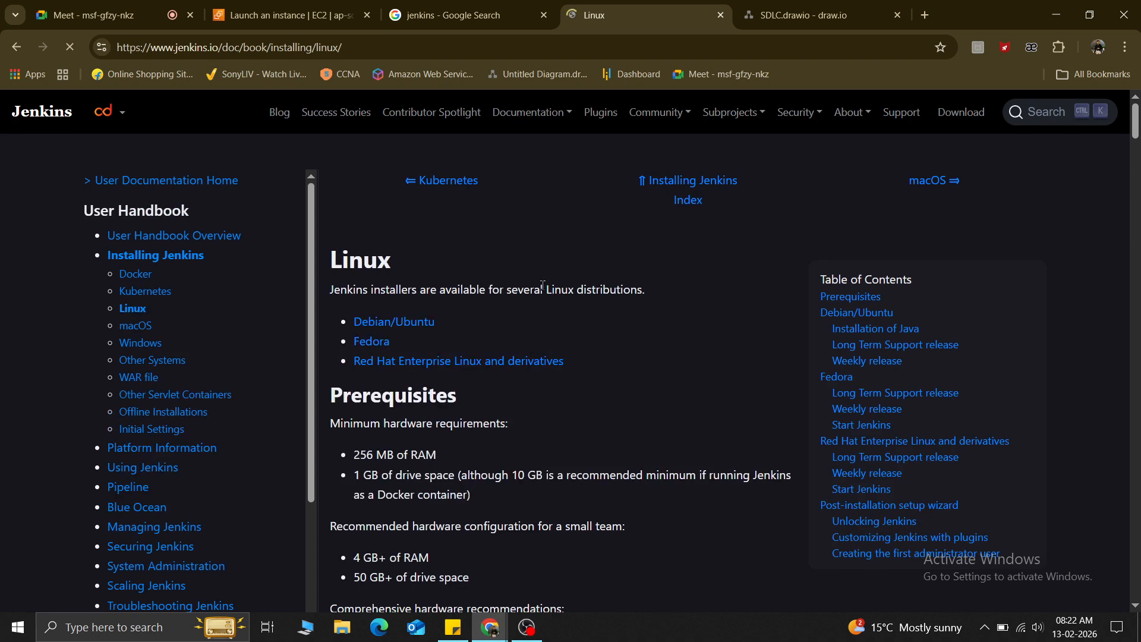
scroll(543, 286, down, 1)
drag(353, 483, 443, 484)
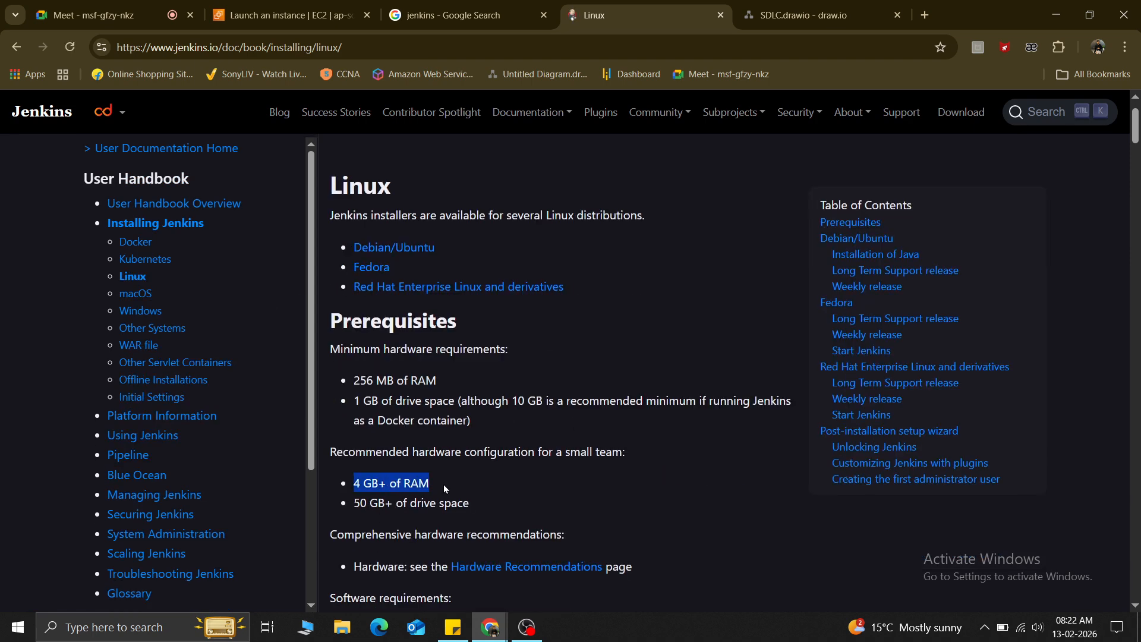
drag(355, 504, 519, 507)
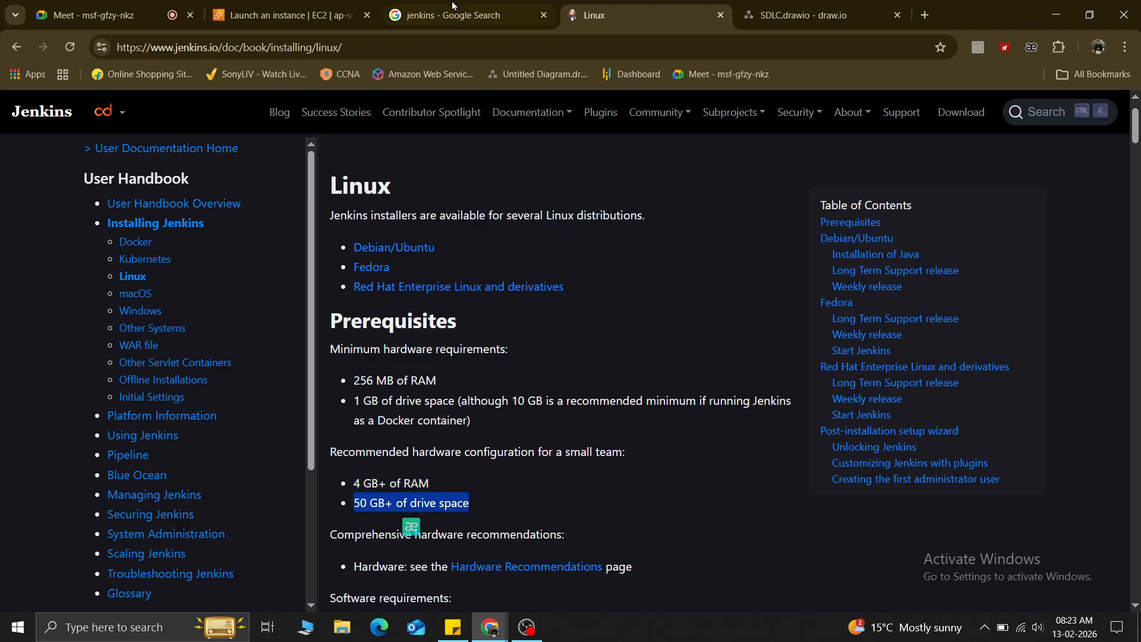
Back on the launch form, open the Key pair list and close it without choosing one.
click(276, 6)
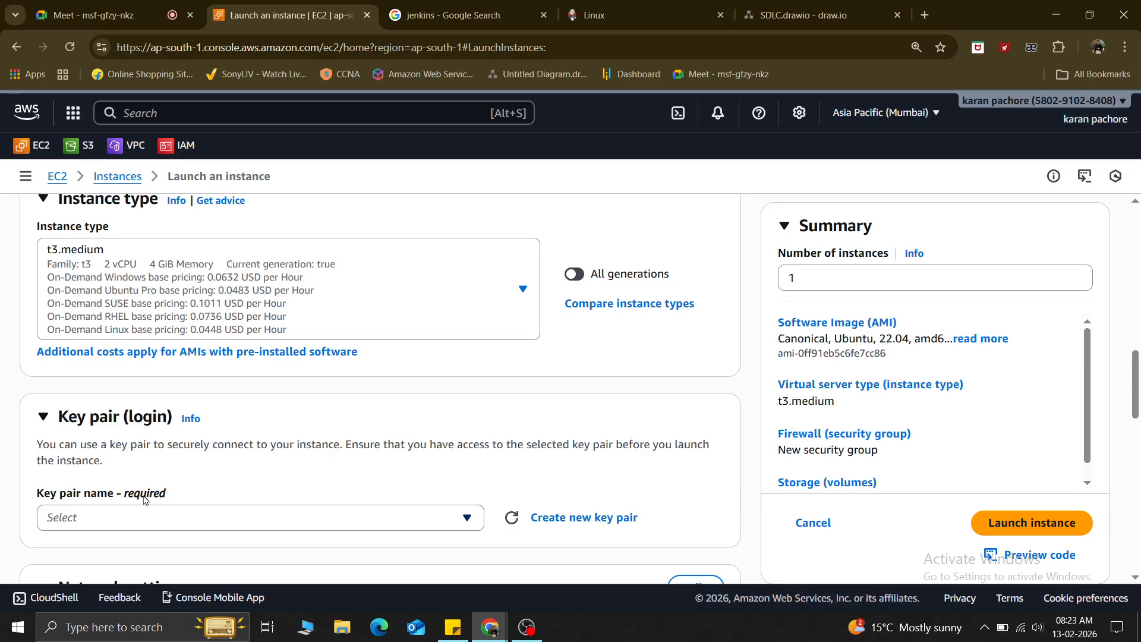
scroll(144, 499, down, 1)
click(113, 444)
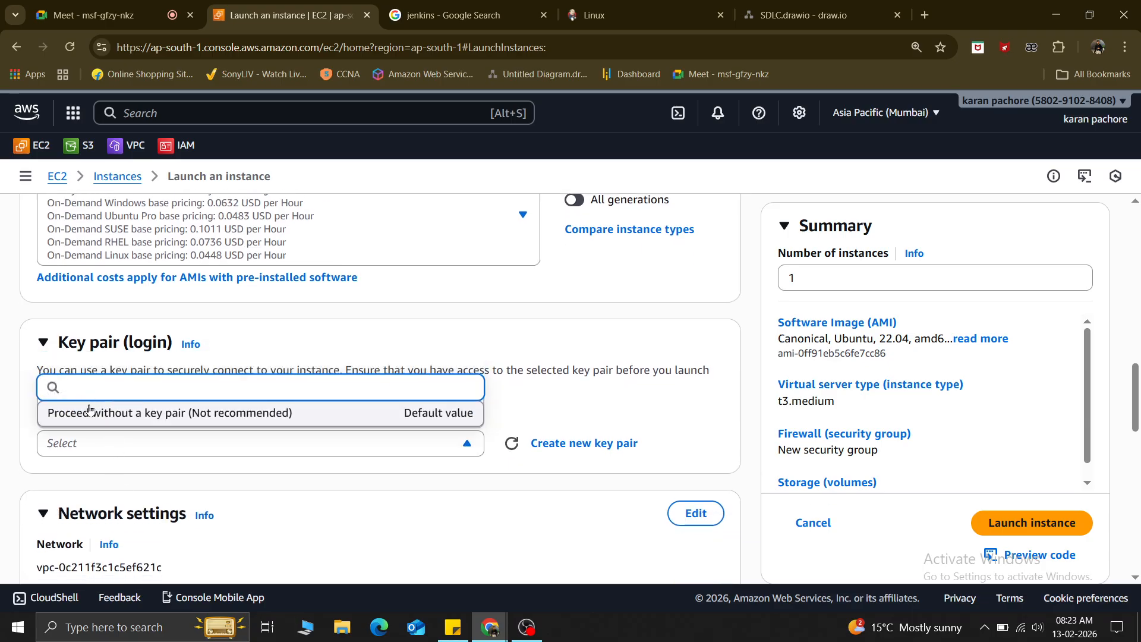
click(327, 509)
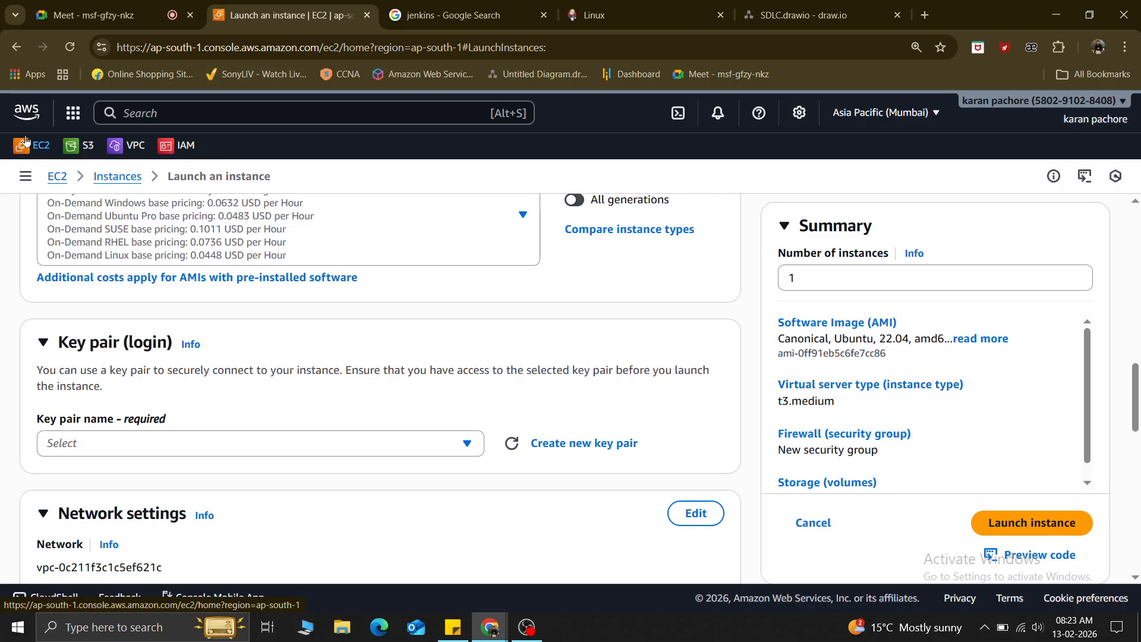
Open Key Pairs from the EC2 navigation in a new tab and show its Actions menu.
click(31, 181)
scroll(83, 416, down, 8)
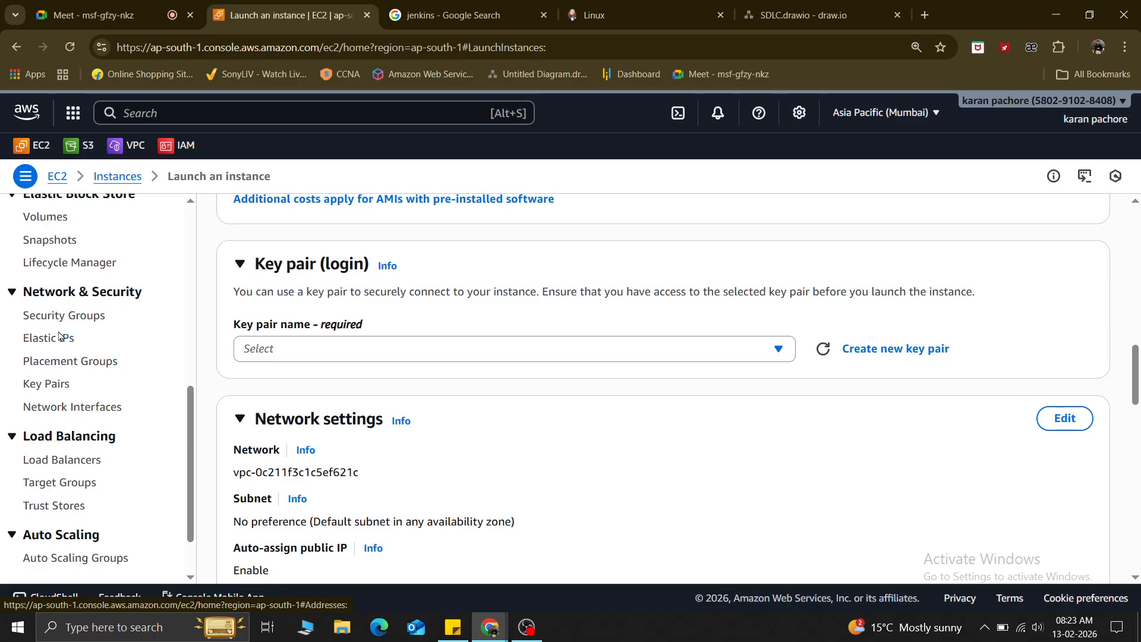
right_click(45, 383)
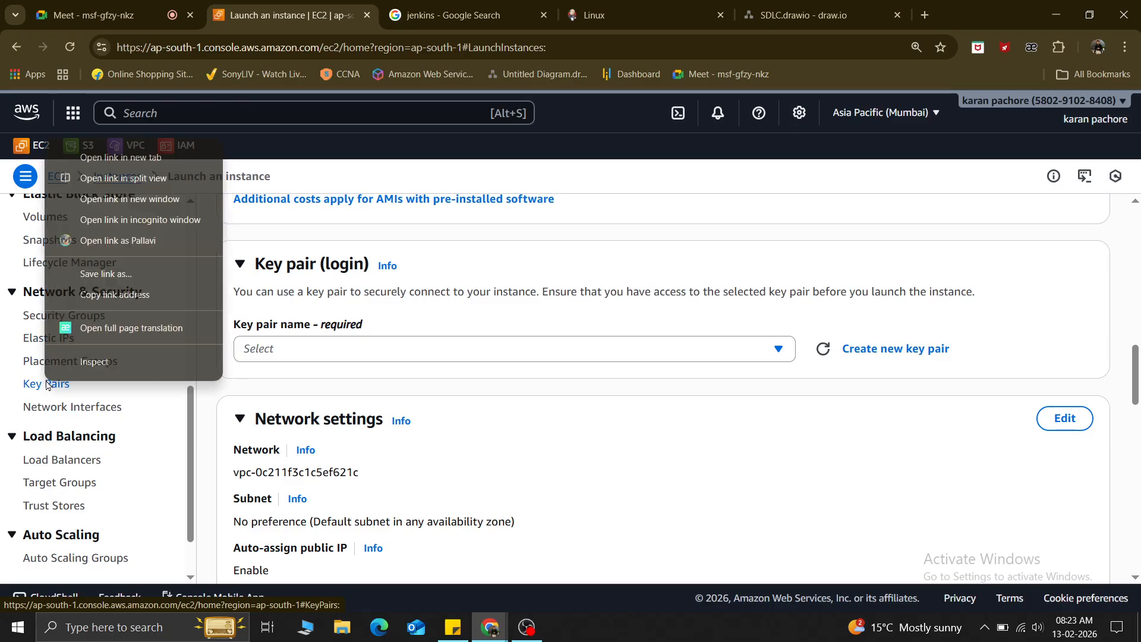
click(129, 161)
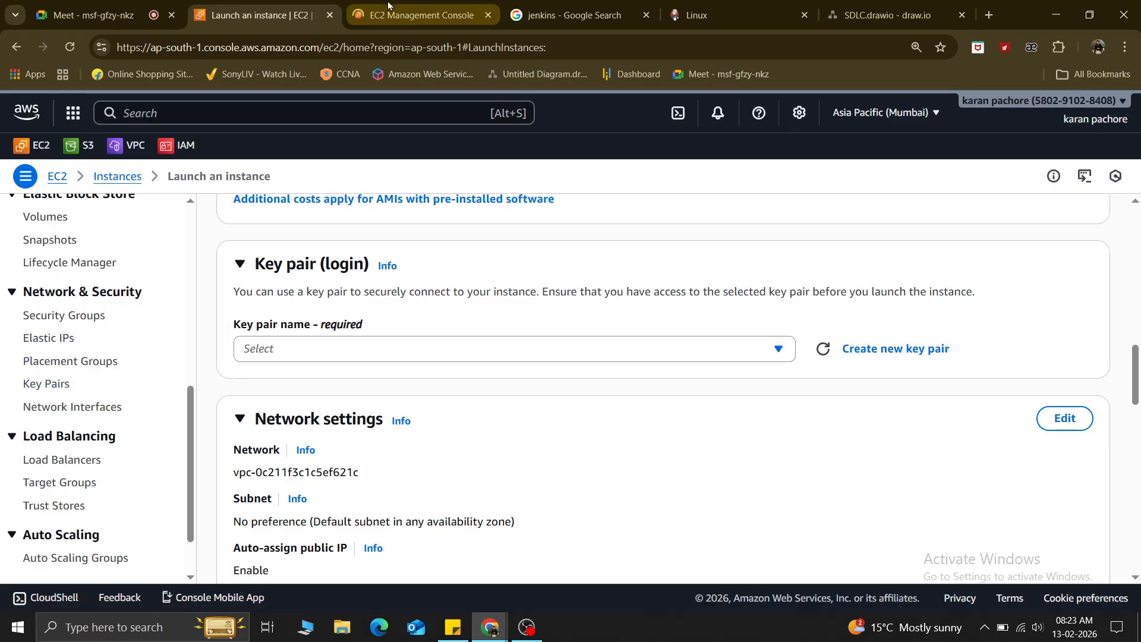
click(416, 15)
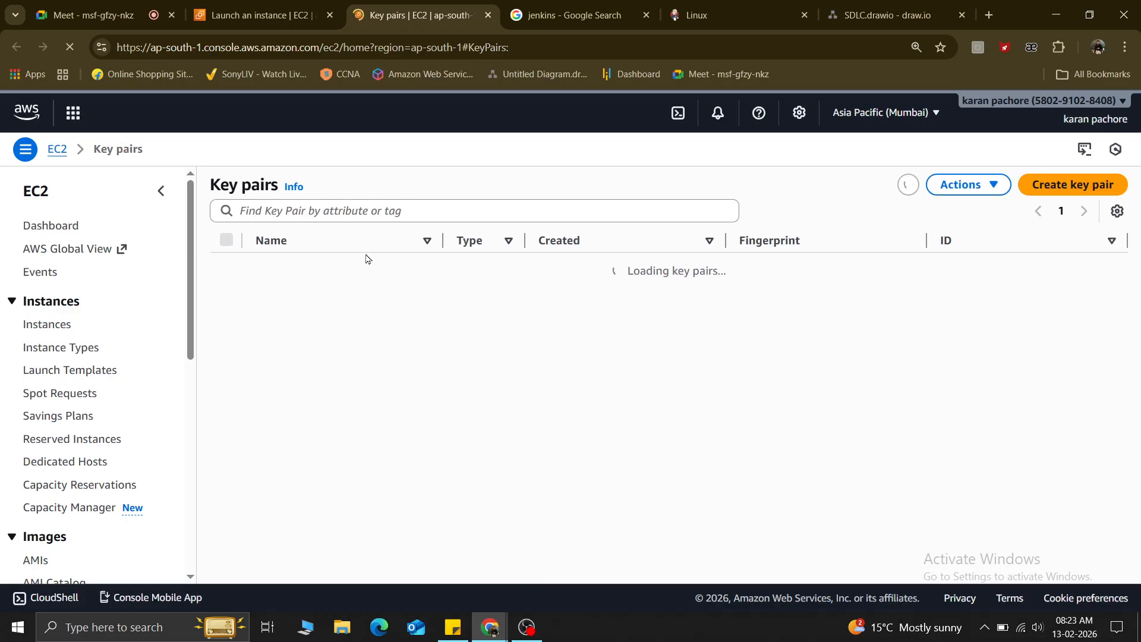
click(964, 186)
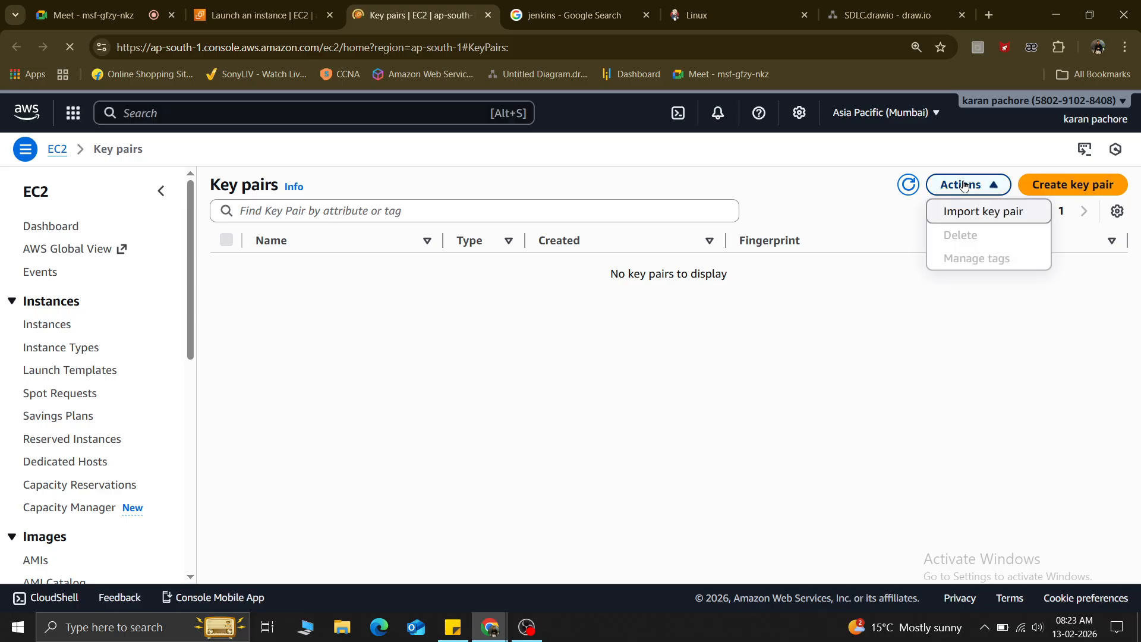
Import key pair id_rsa from .ssh\id_rsa.pub, then return to the Launch an instance tab.
click(969, 213)
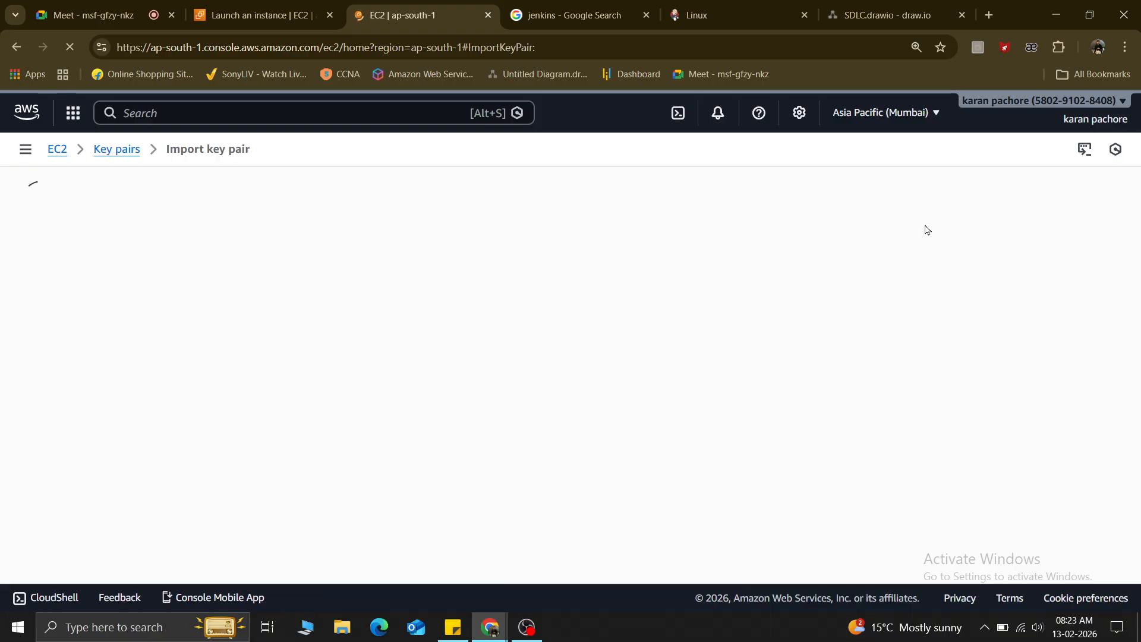
click(235, 326)
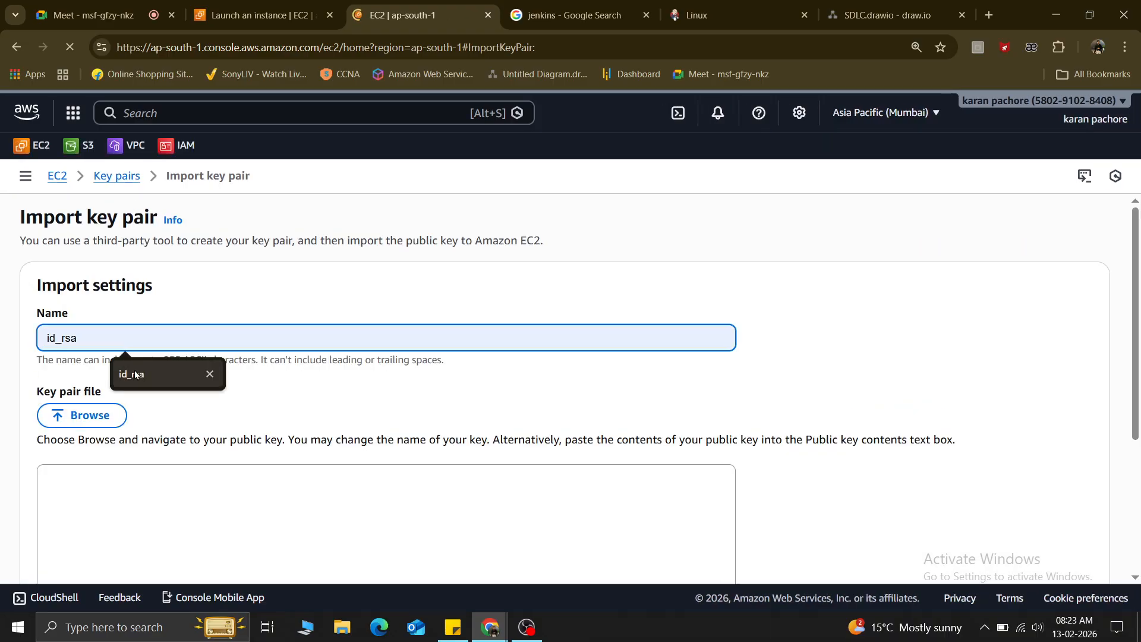
click(134, 370)
click(85, 419)
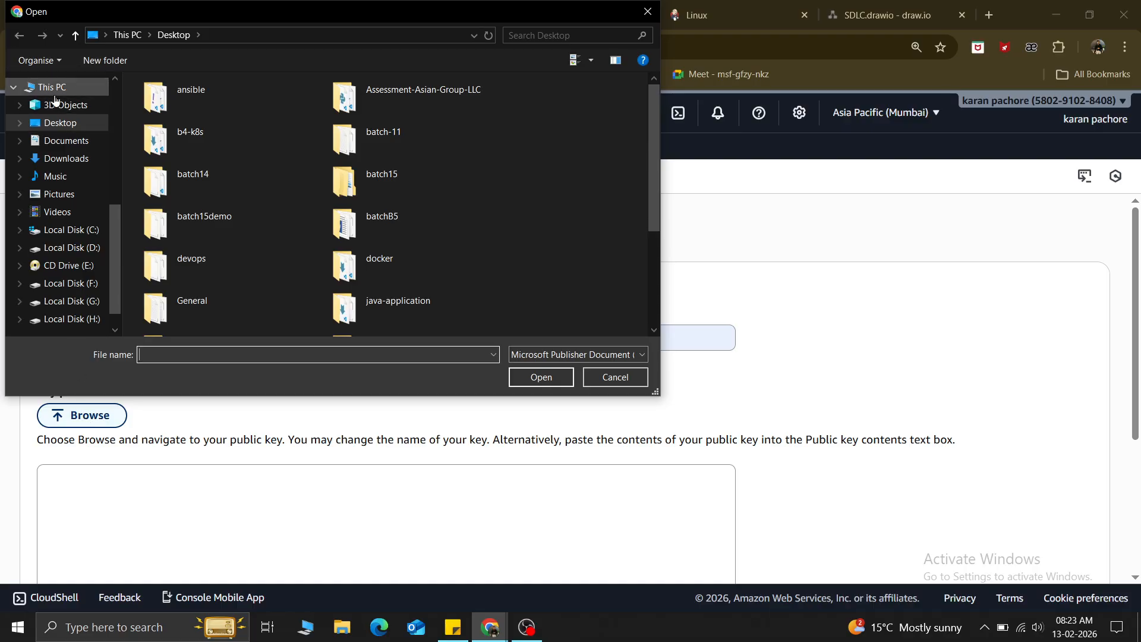
scroll(75, 178, up, 3)
scroll(71, 145, up, 2)
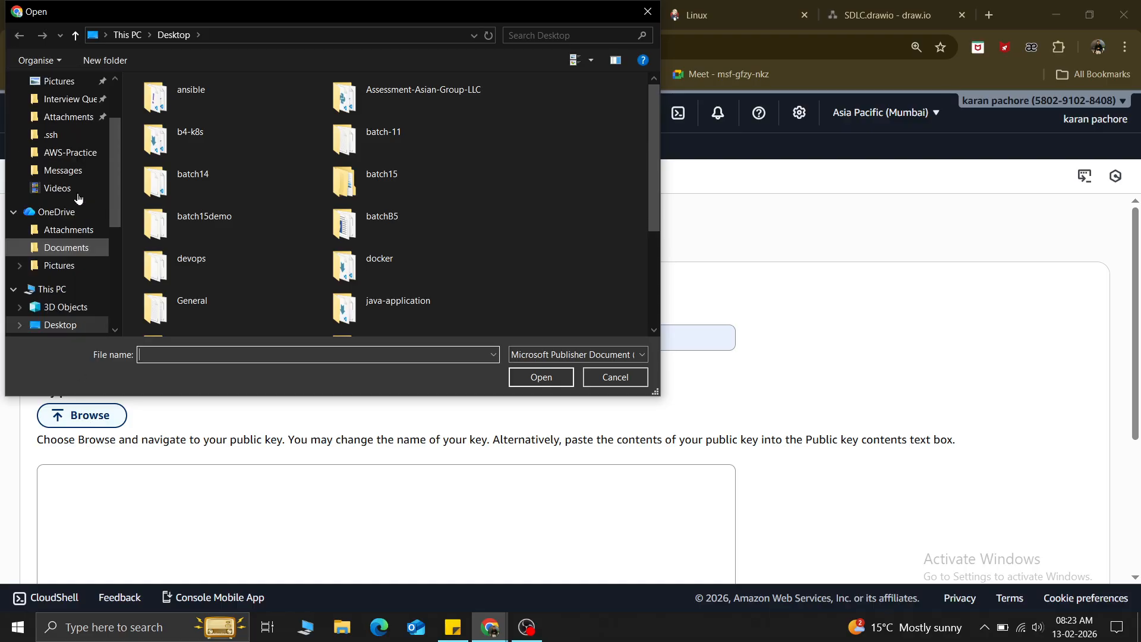
click(57, 152)
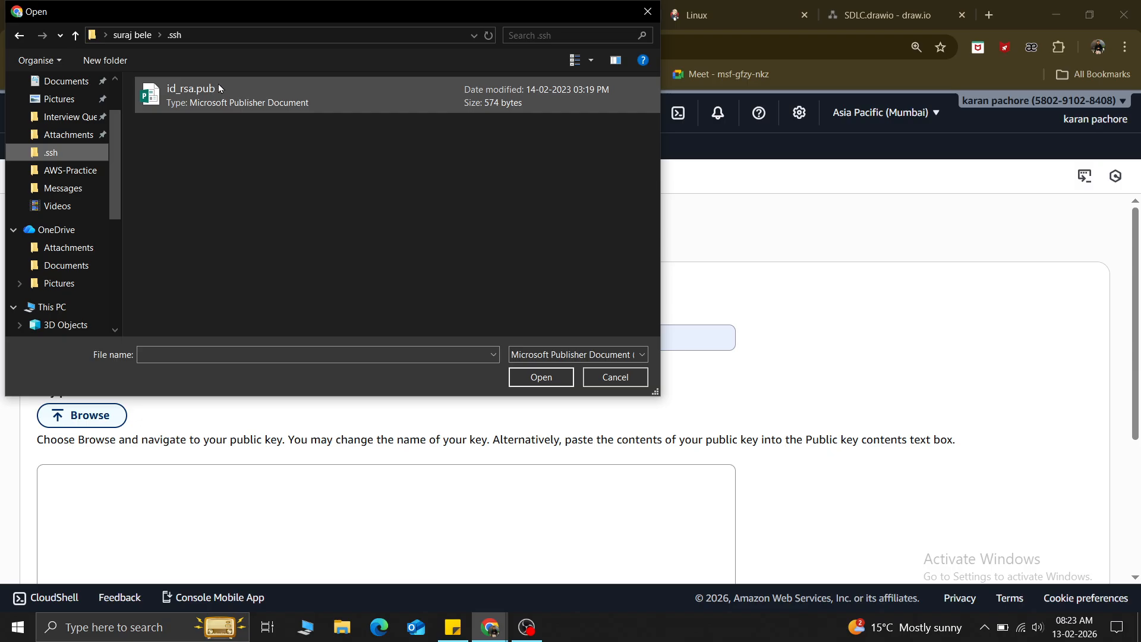
click(196, 96)
click(538, 377)
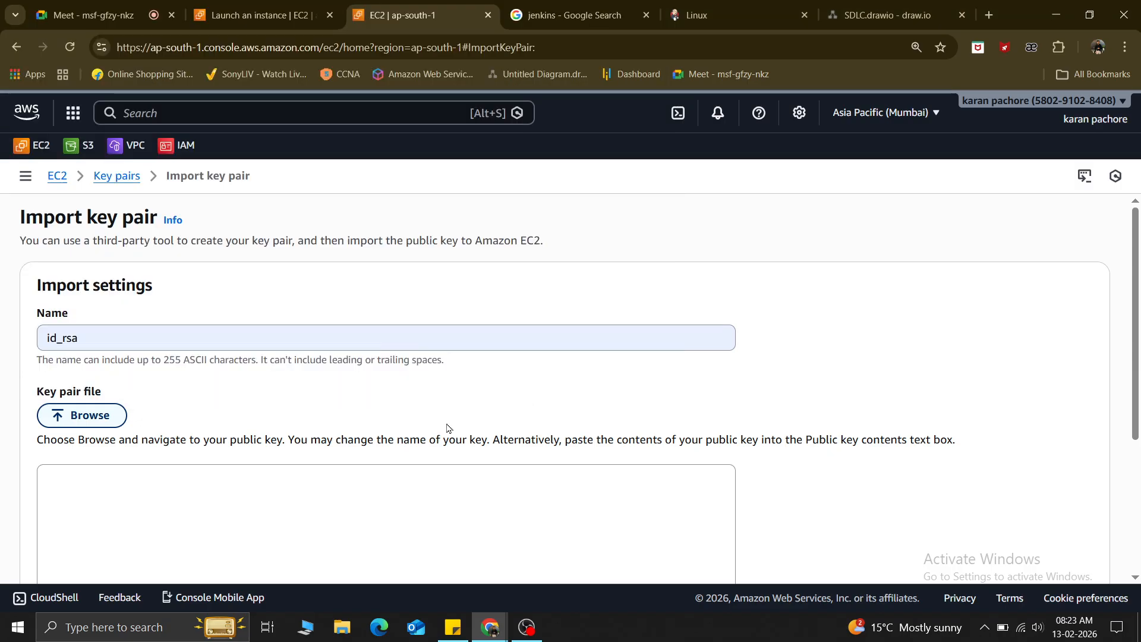
scroll(440, 437, down, 4)
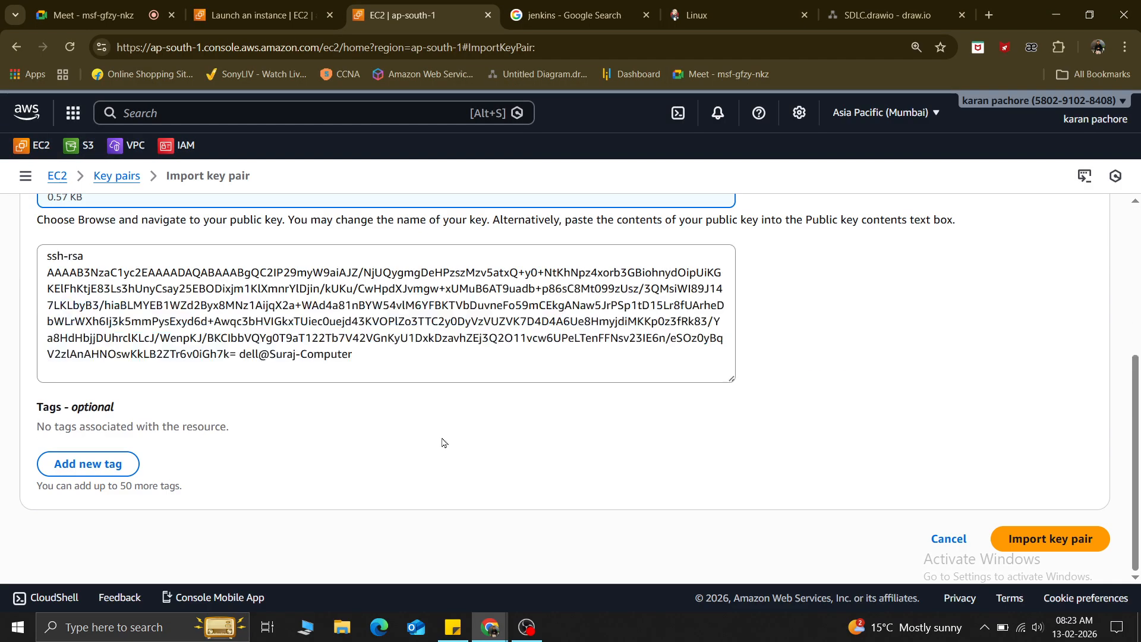
click(1036, 529)
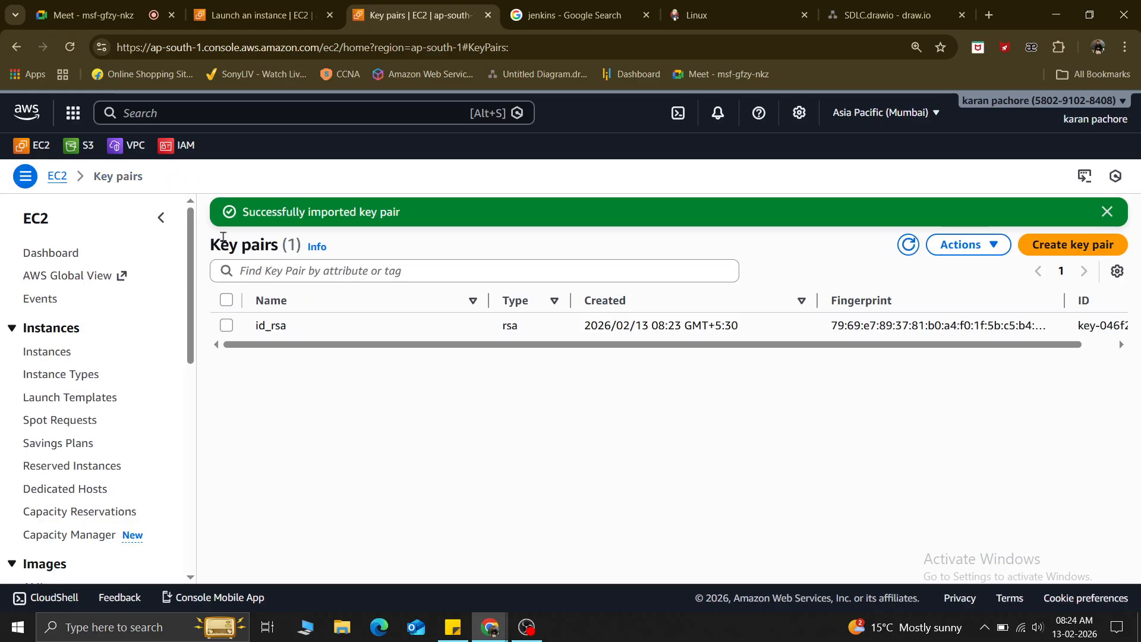
click(261, 15)
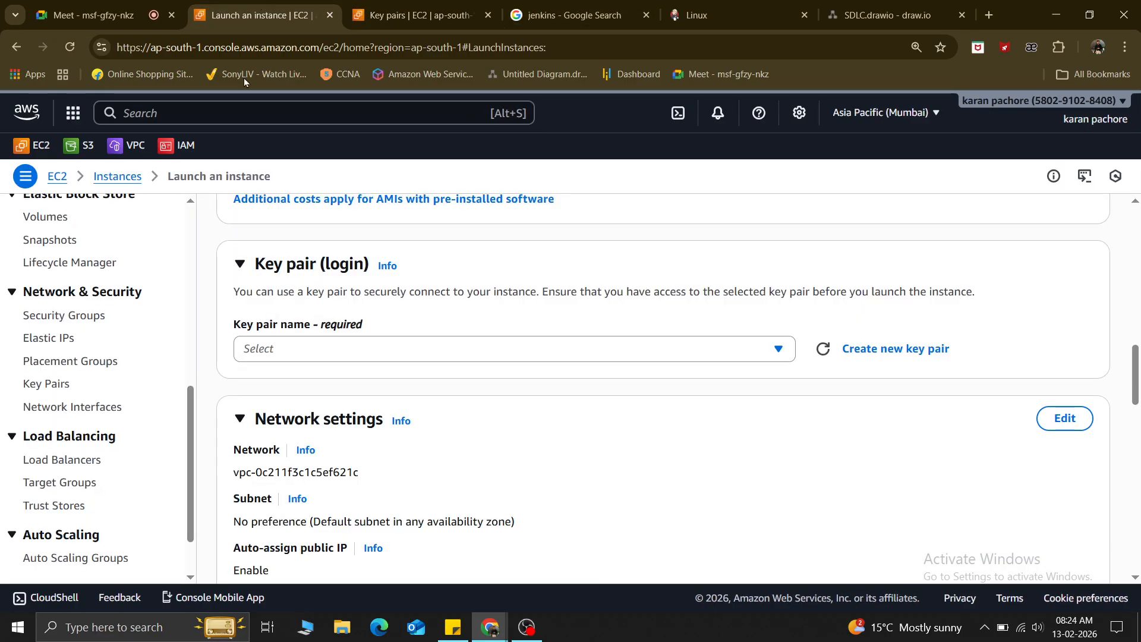
click(624, 351)
click(434, 451)
scroll(449, 458, down, 3)
click(638, 482)
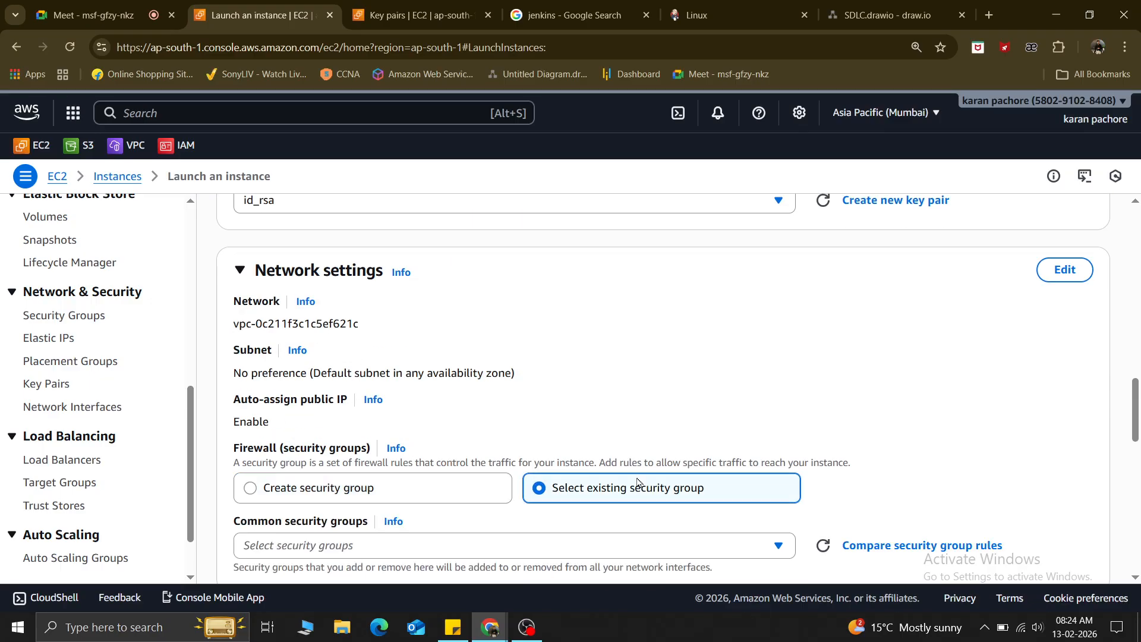
click(269, 545)
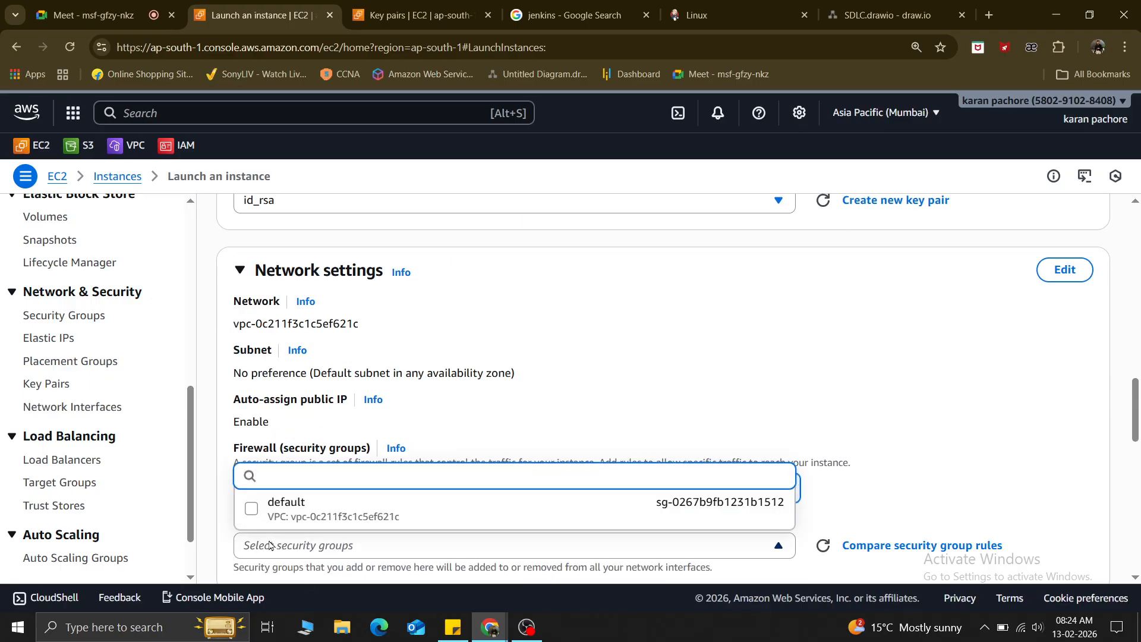
click(654, 329)
click(272, 489)
scroll(273, 495, down, 4)
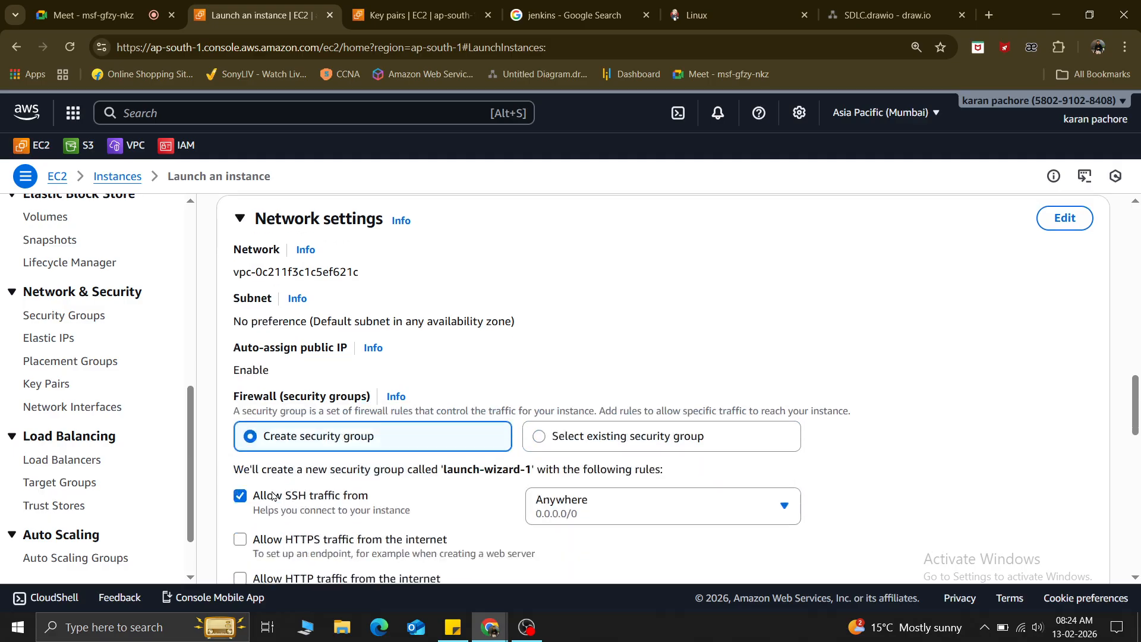
scroll(243, 372, up, 6)
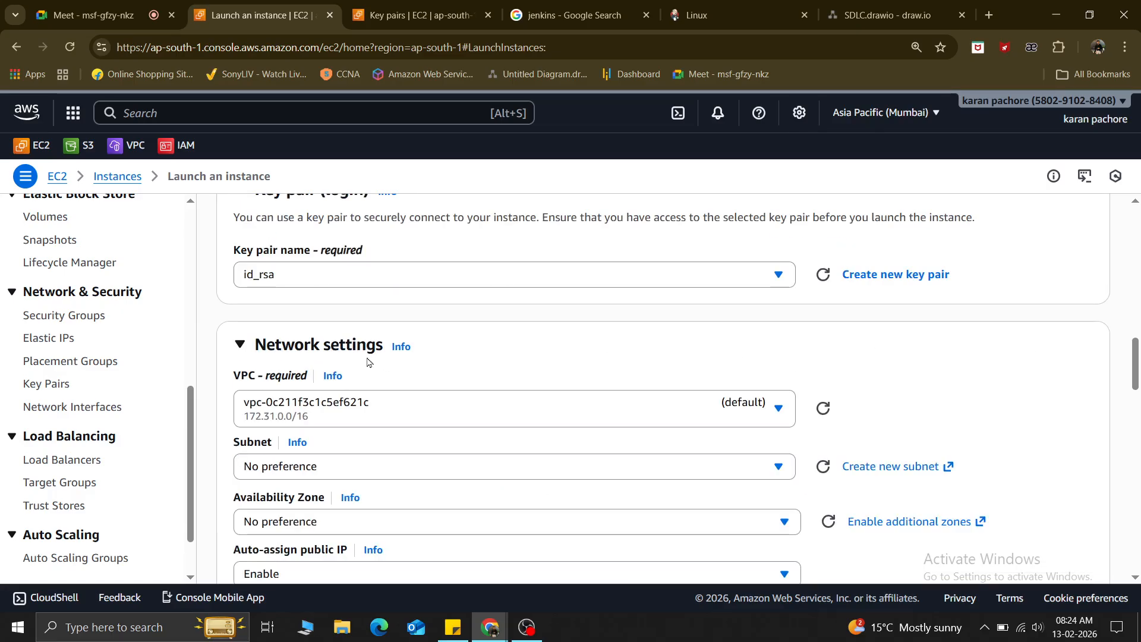
click(334, 467)
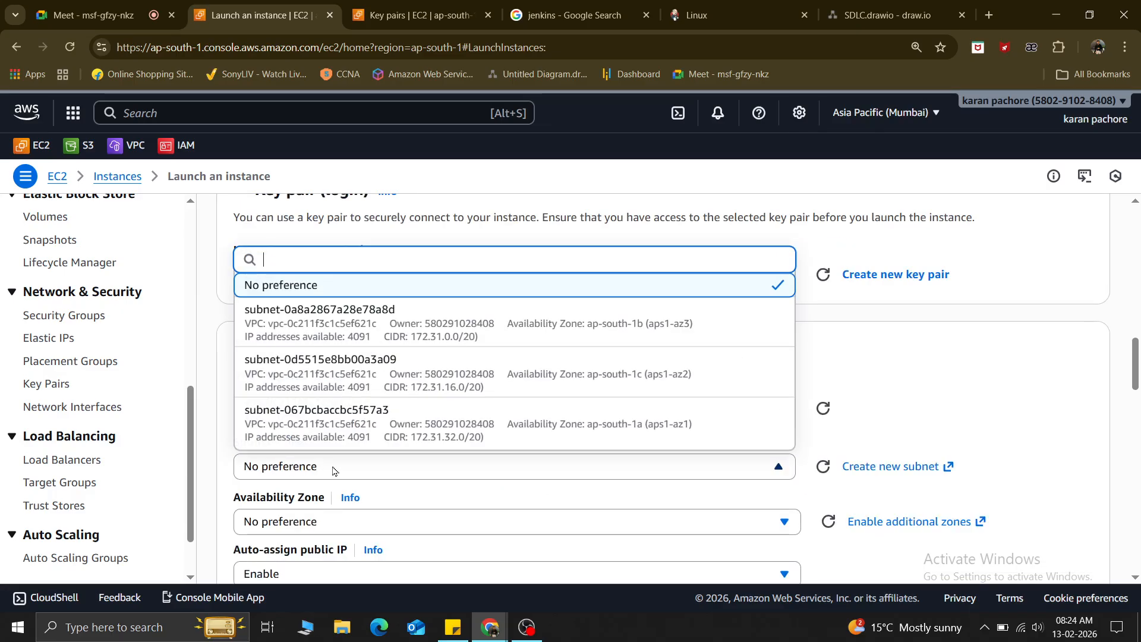
click(973, 370)
scroll(362, 384, down, 1)
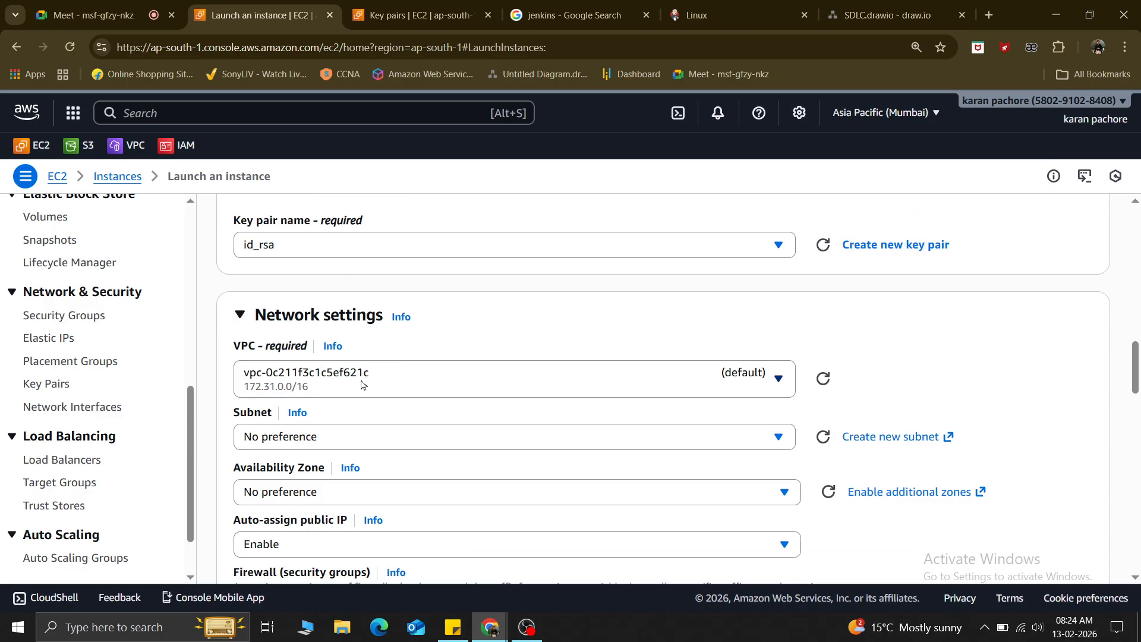
scroll(362, 384, down, 3)
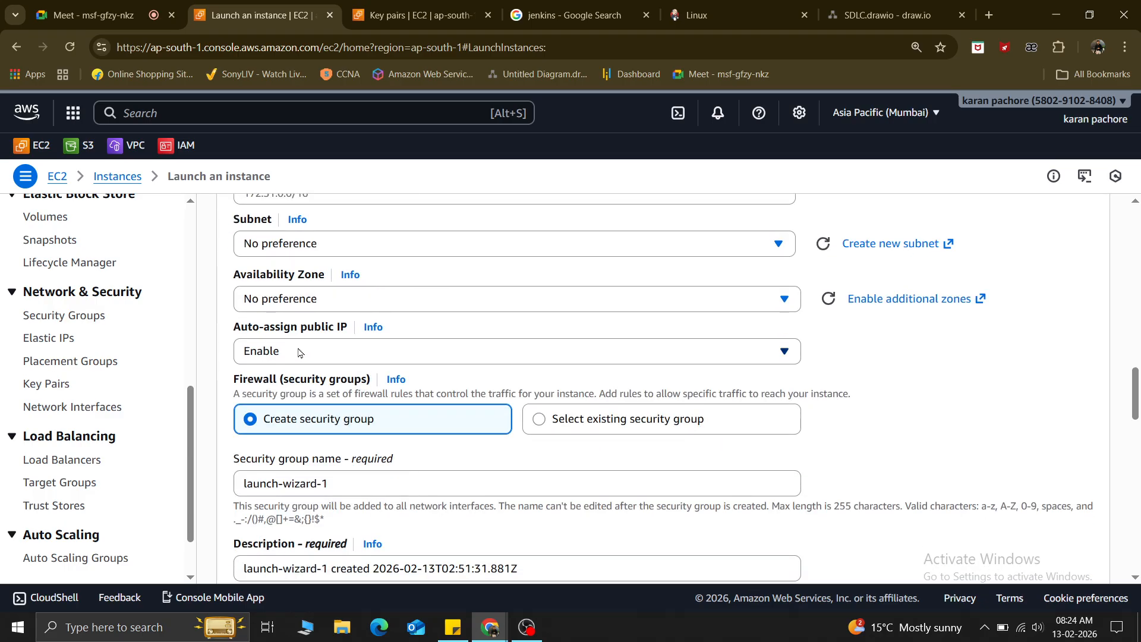
scroll(311, 434, down, 2)
drag(351, 335, 198, 350)
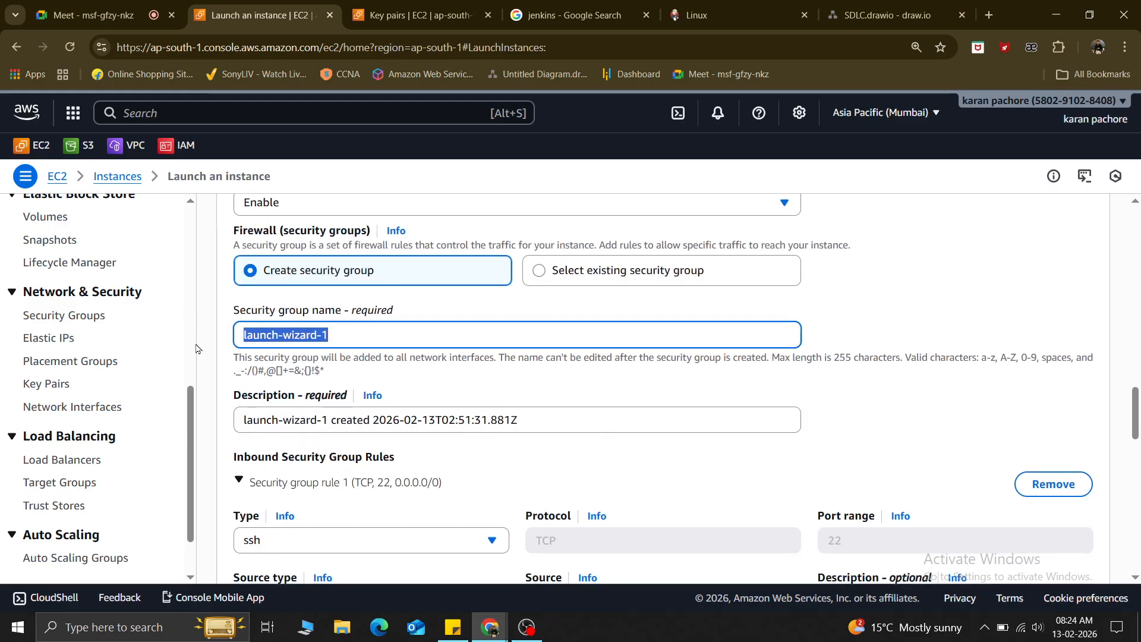
Enter mysg as the security group name and paste mysg over the default description.
text(mys)
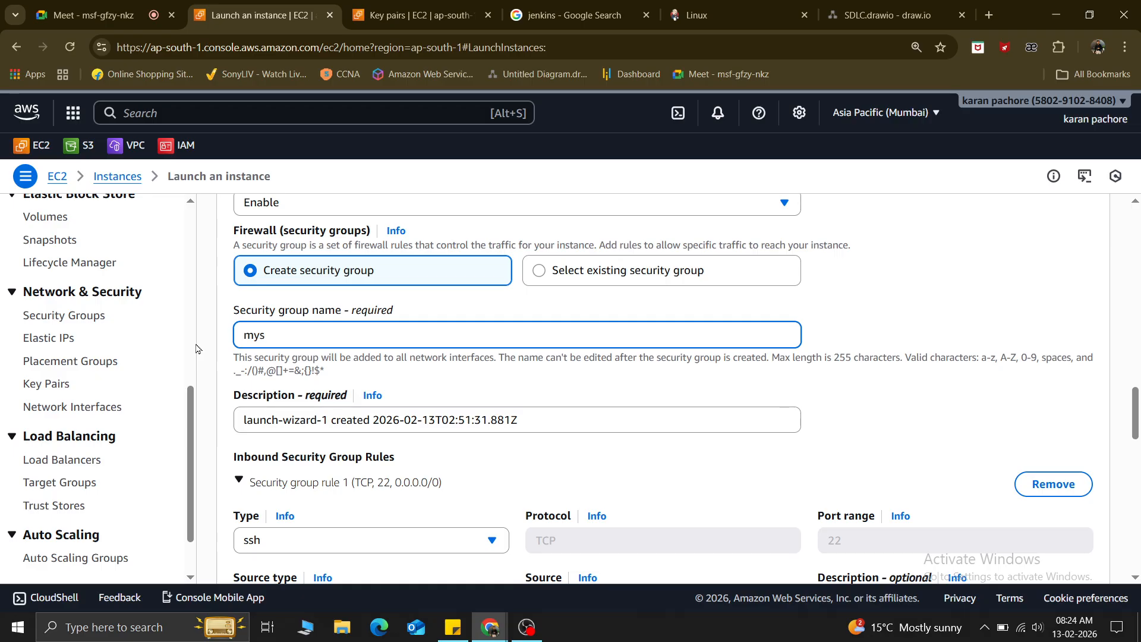
text(g)
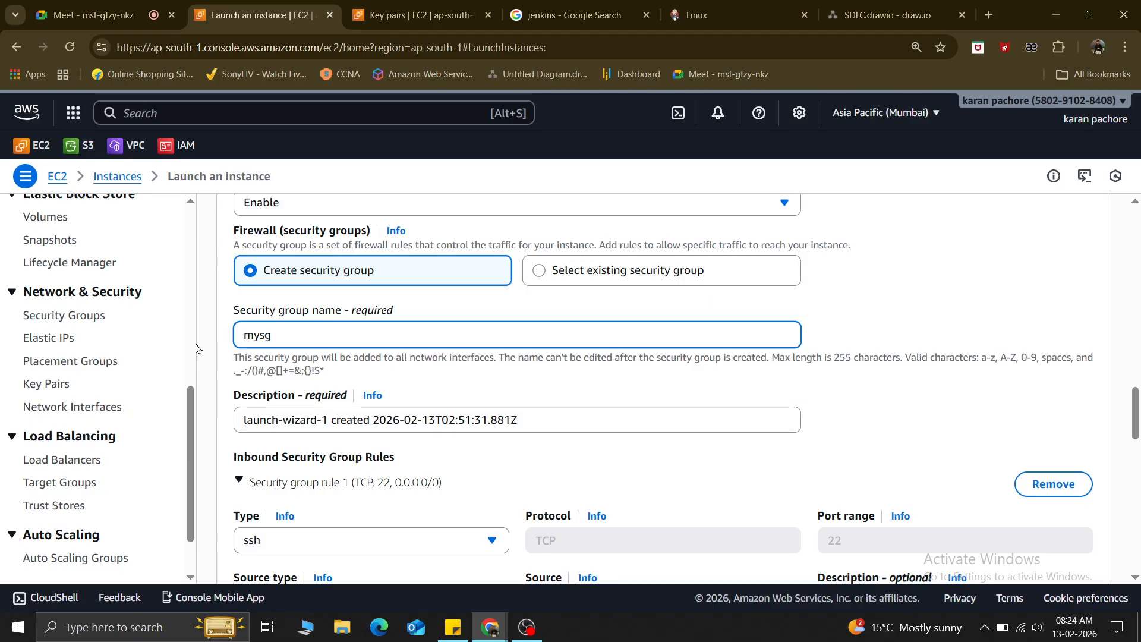
key(ctrl+a)
key(ctrl+c)
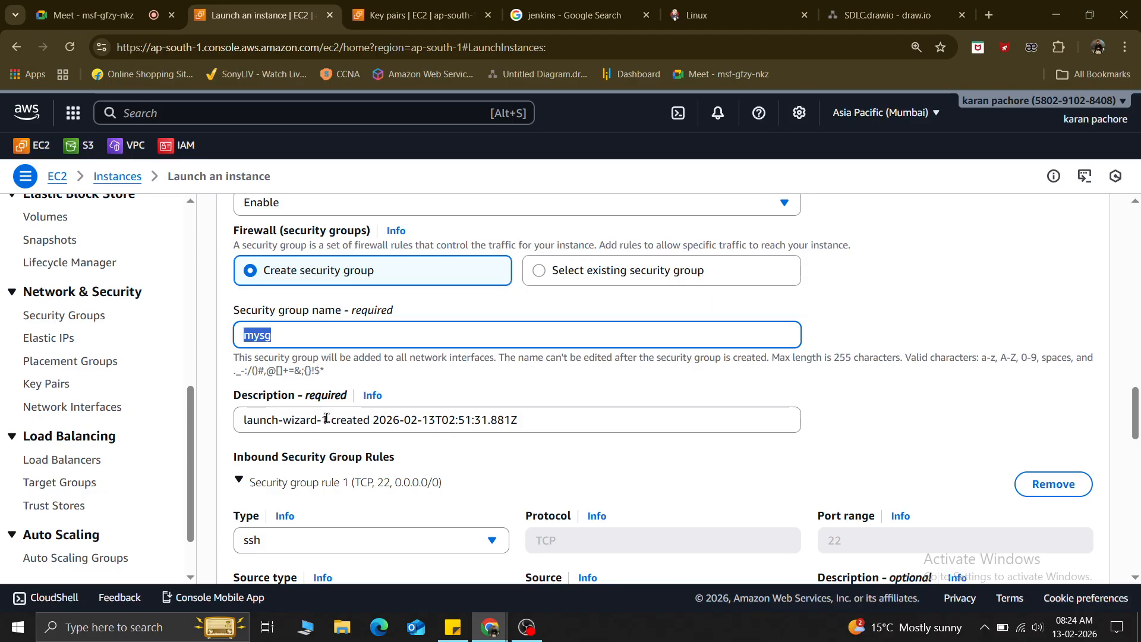
triple_click(326, 419)
key(ctrl+v)
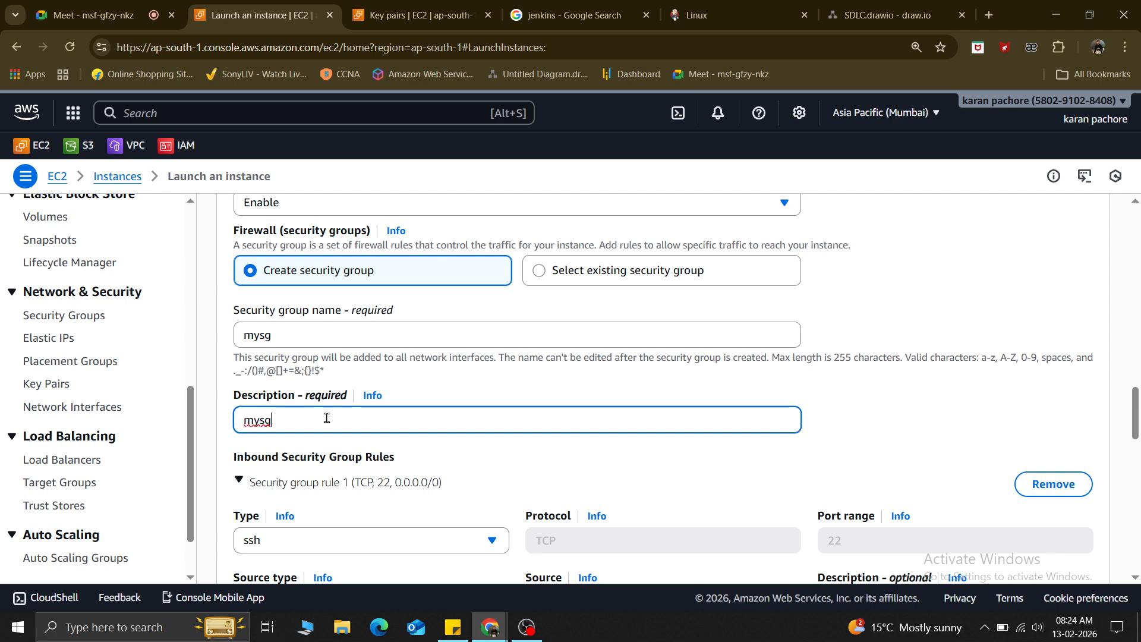
key(Tab)
key(Tab)
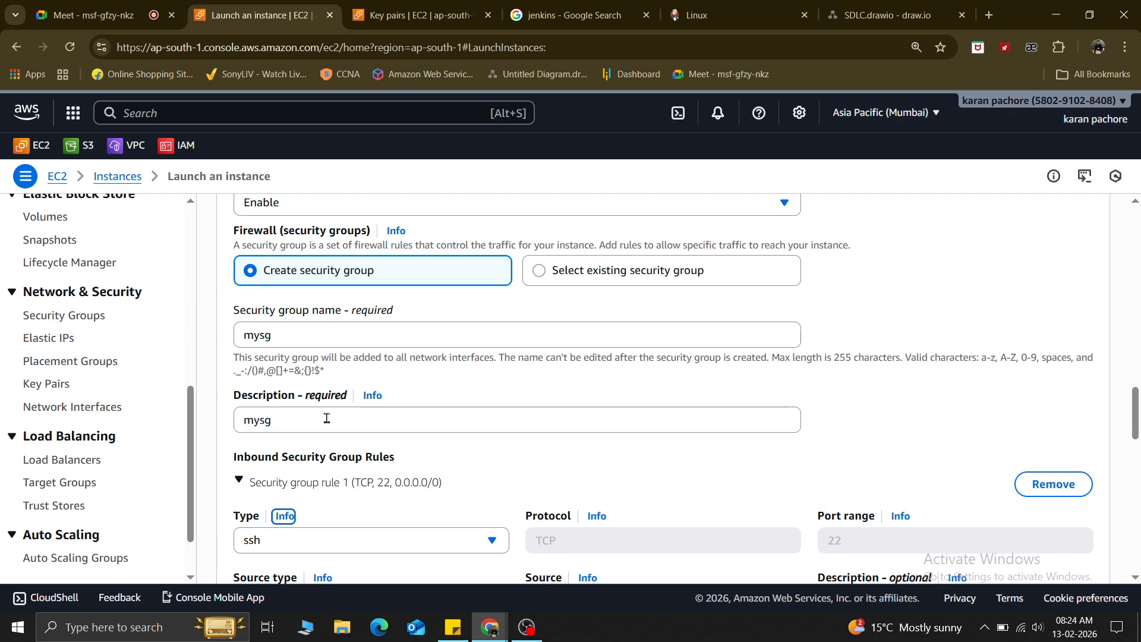
scroll(326, 419, down, 3)
Add a second inbound rule allowing HTTP traffic from Anywhere.
click(287, 517)
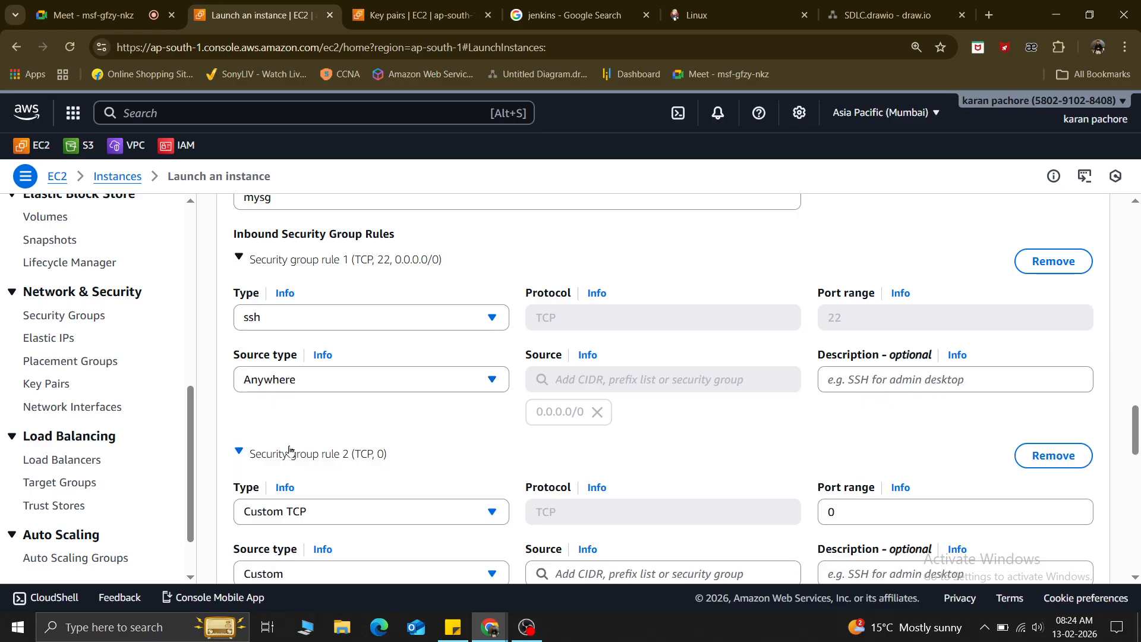
click(315, 519)
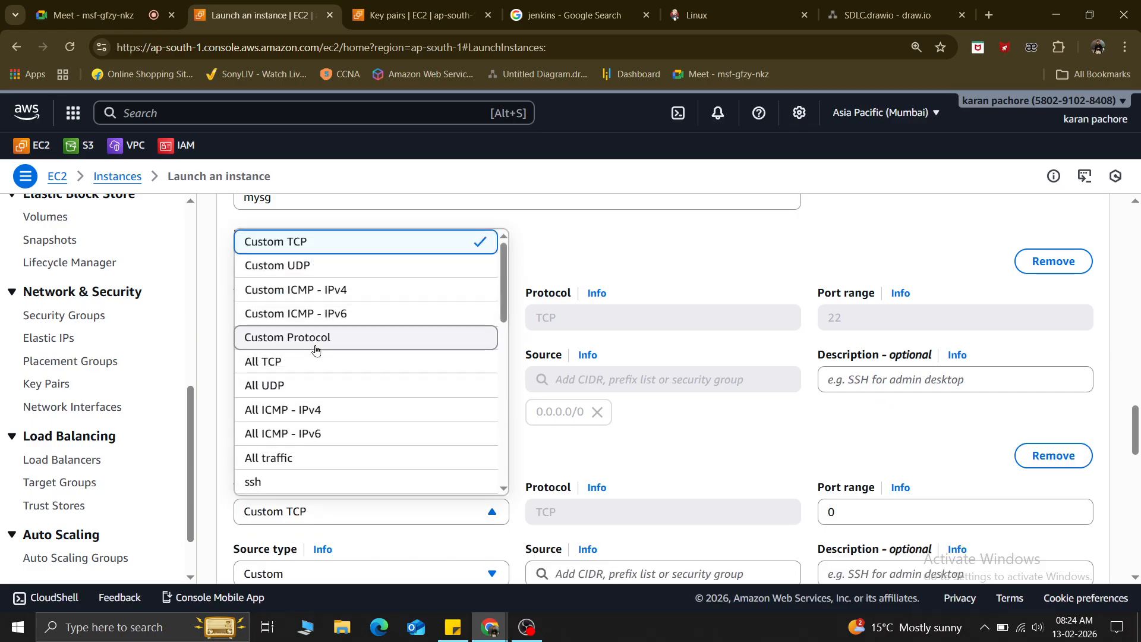
scroll(316, 351, down, 2)
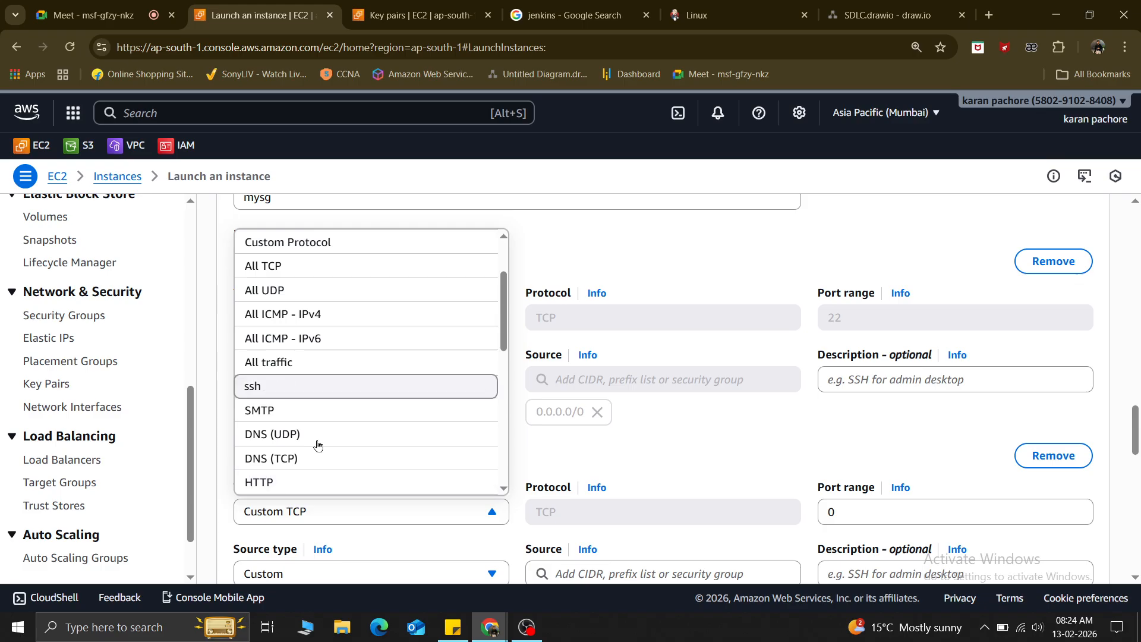
click(252, 483)
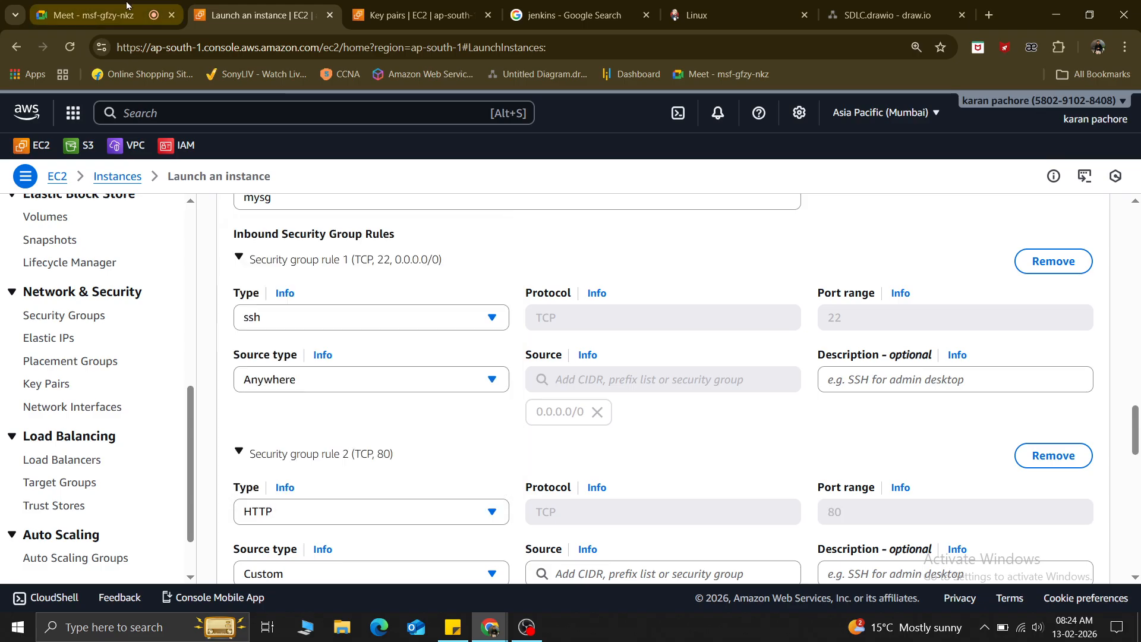
click(77, 6)
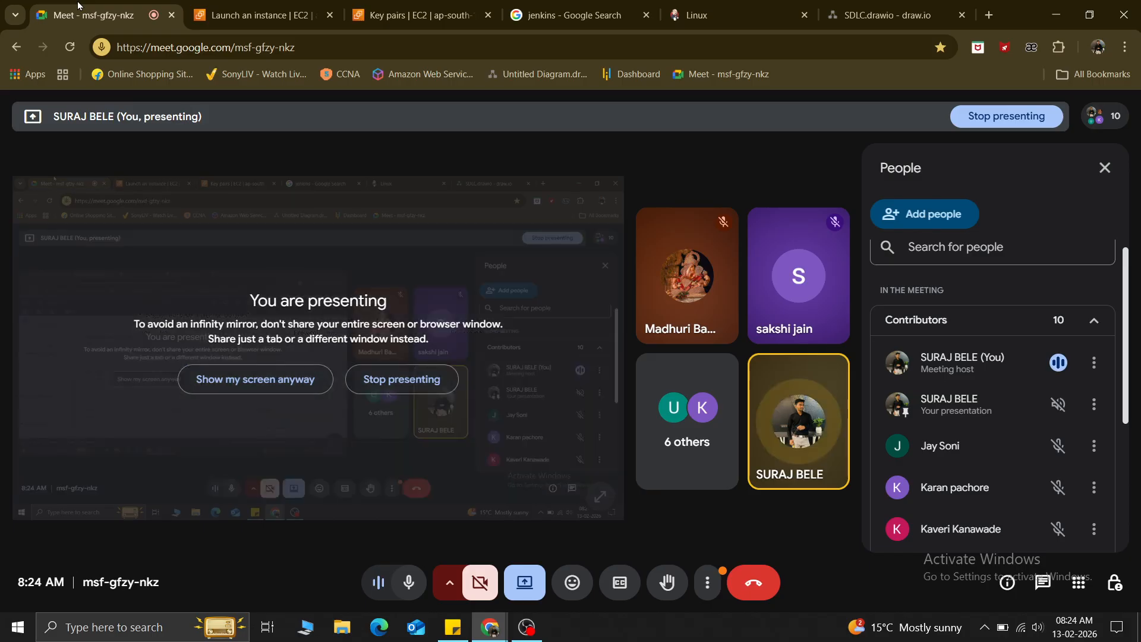
click(262, 15)
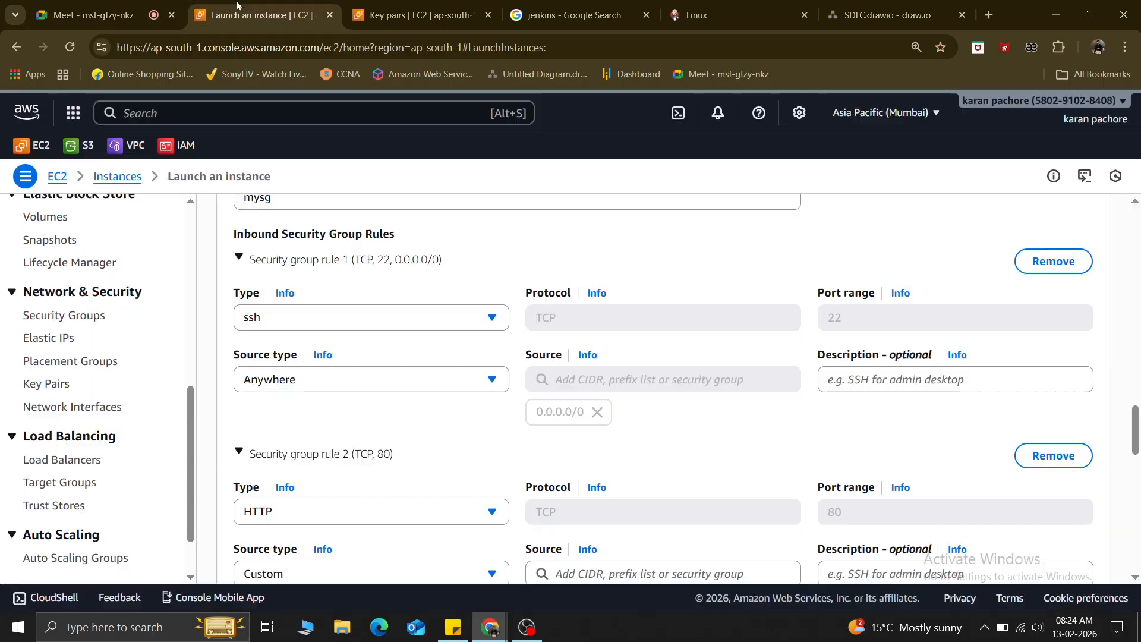
scroll(382, 484, down, 3)
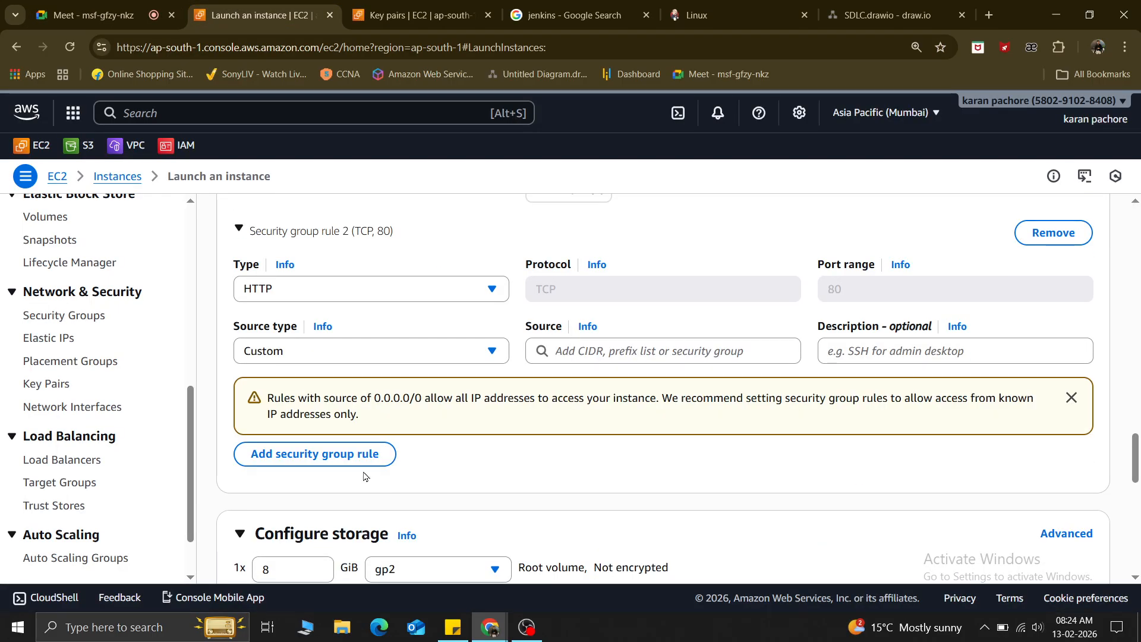
click(271, 350)
click(271, 383)
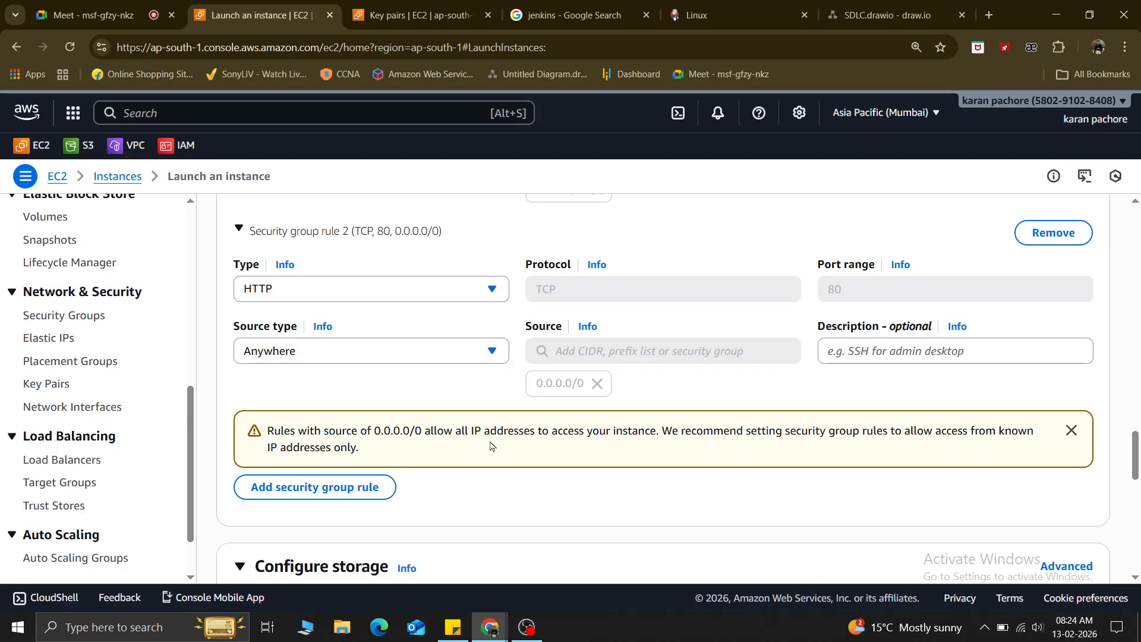
scroll(280, 426, down, 4)
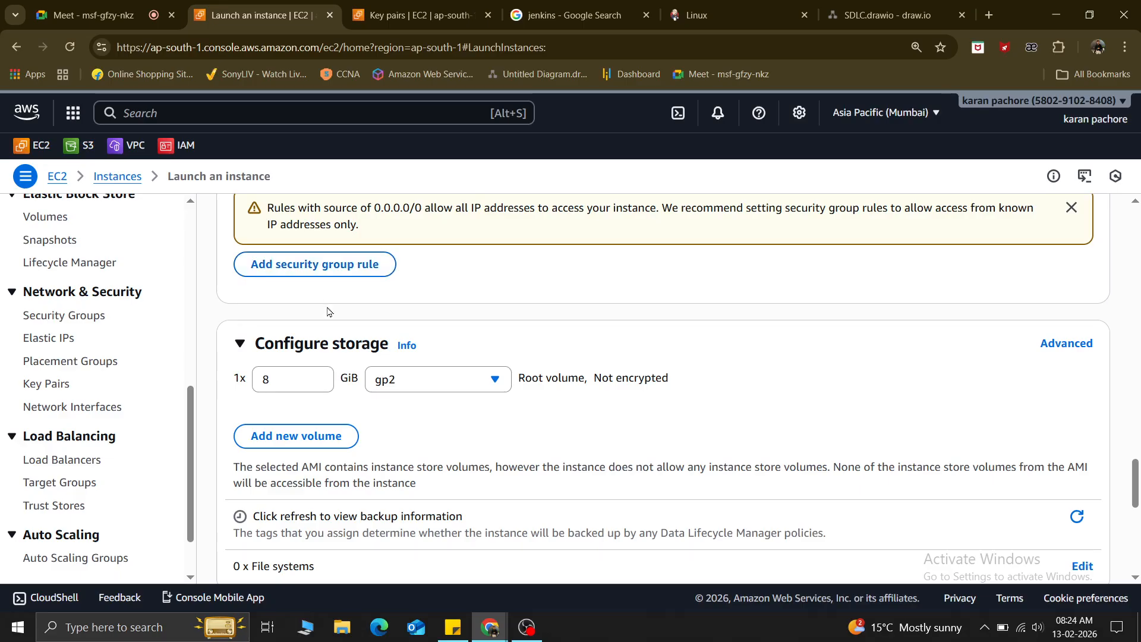
scroll(326, 312, up, 4)
Add a third inbound rule and leave it unconfigured.
click(326, 488)
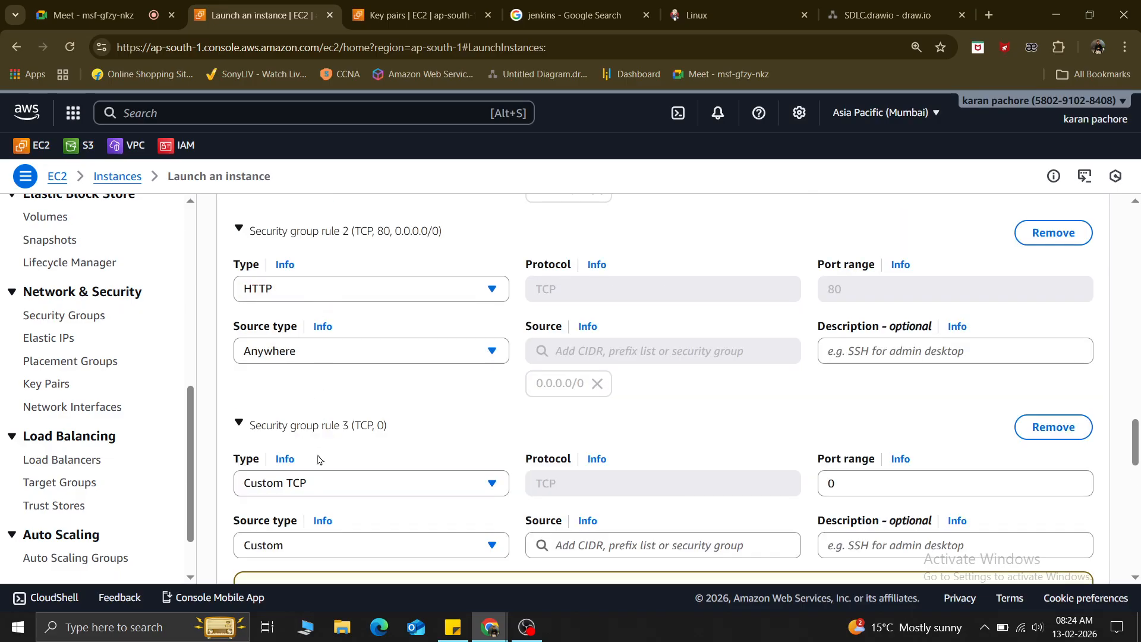
click(331, 487)
click(629, 420)
scroll(629, 419, down, 1)
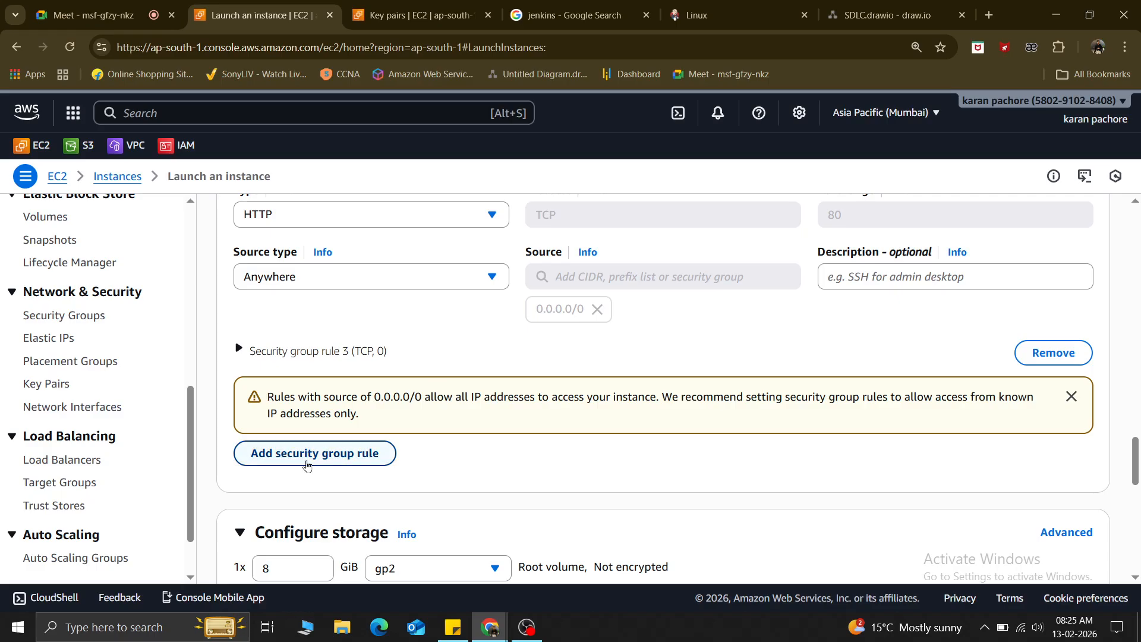
scroll(305, 358, up, 4)
scroll(305, 358, up, 3)
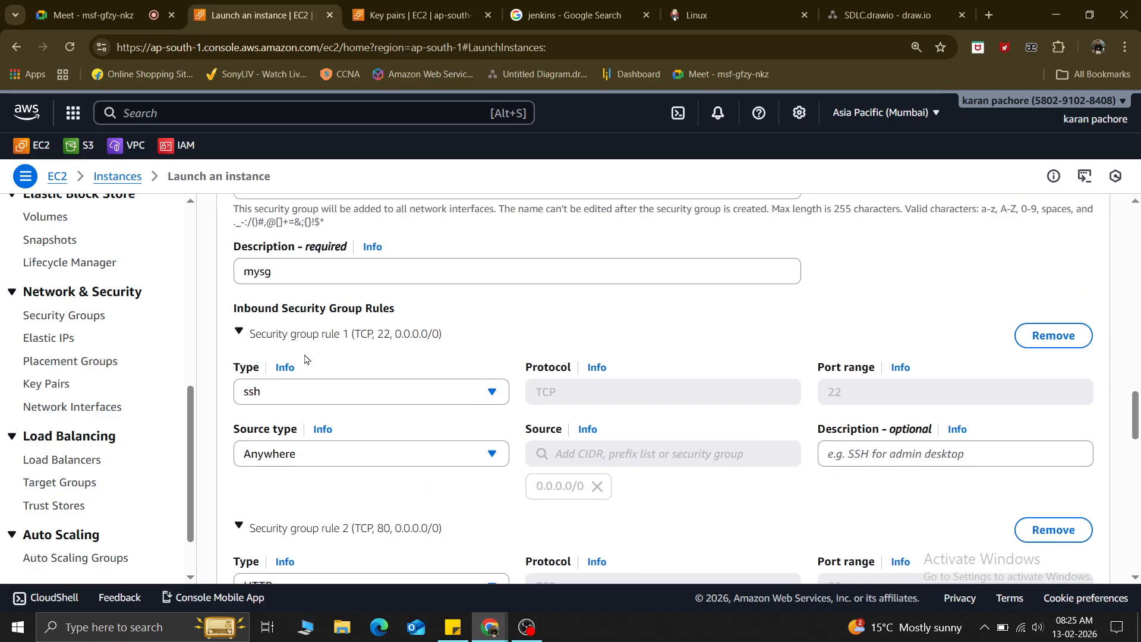
scroll(306, 357, down, 9)
Add a fourth rule opening port 8080 to 0.0.0.0/0 with source type Anywhere.
click(319, 303)
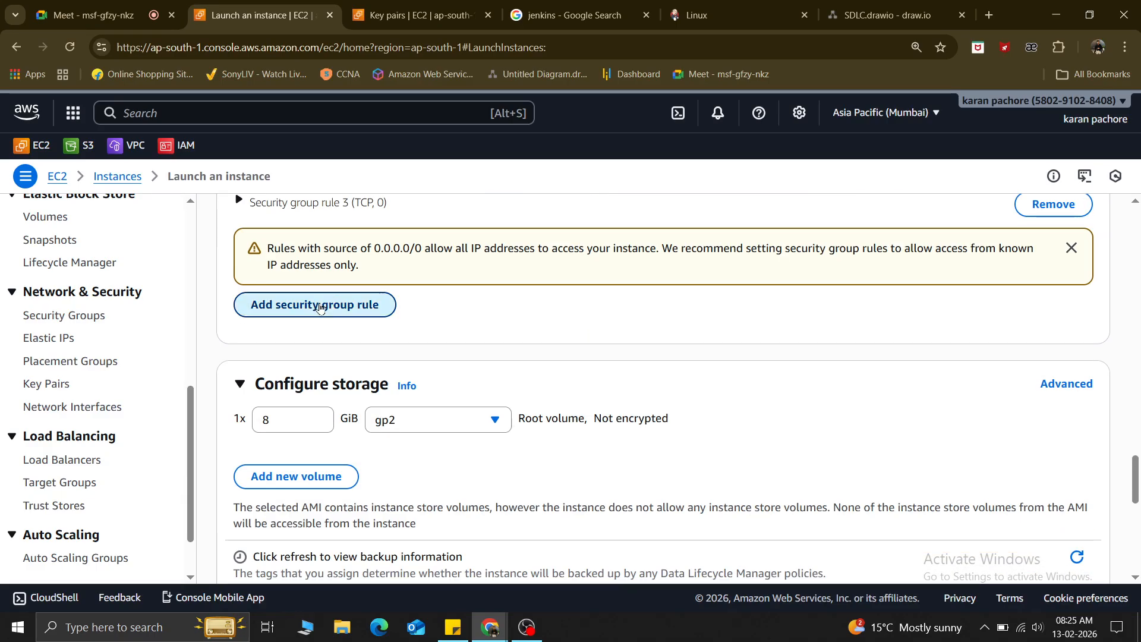
click(589, 364)
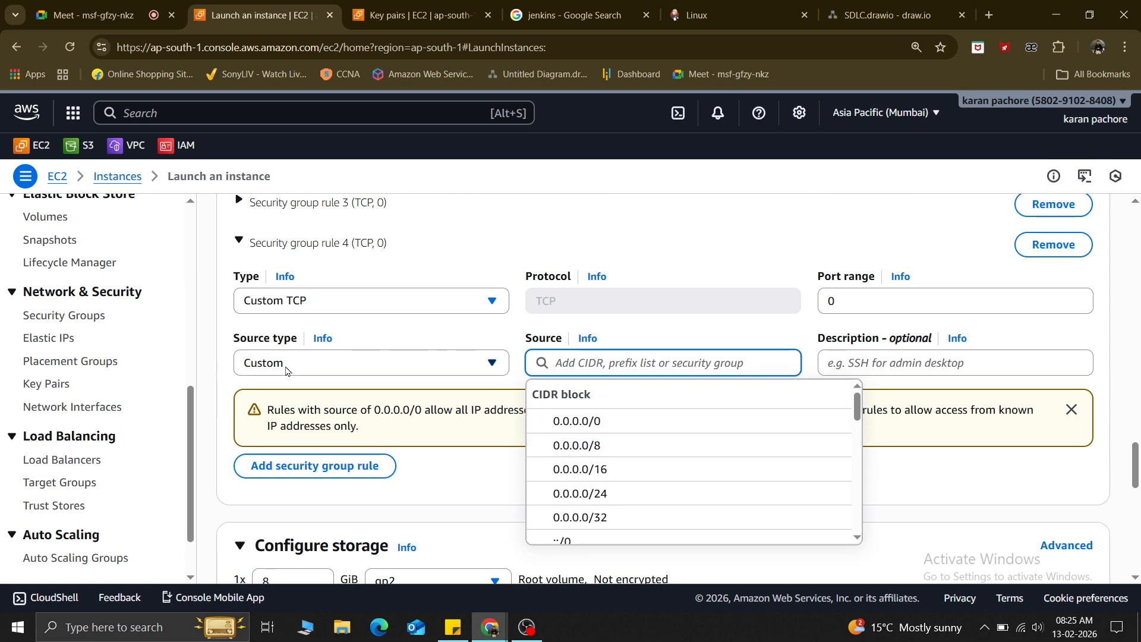
click(861, 302)
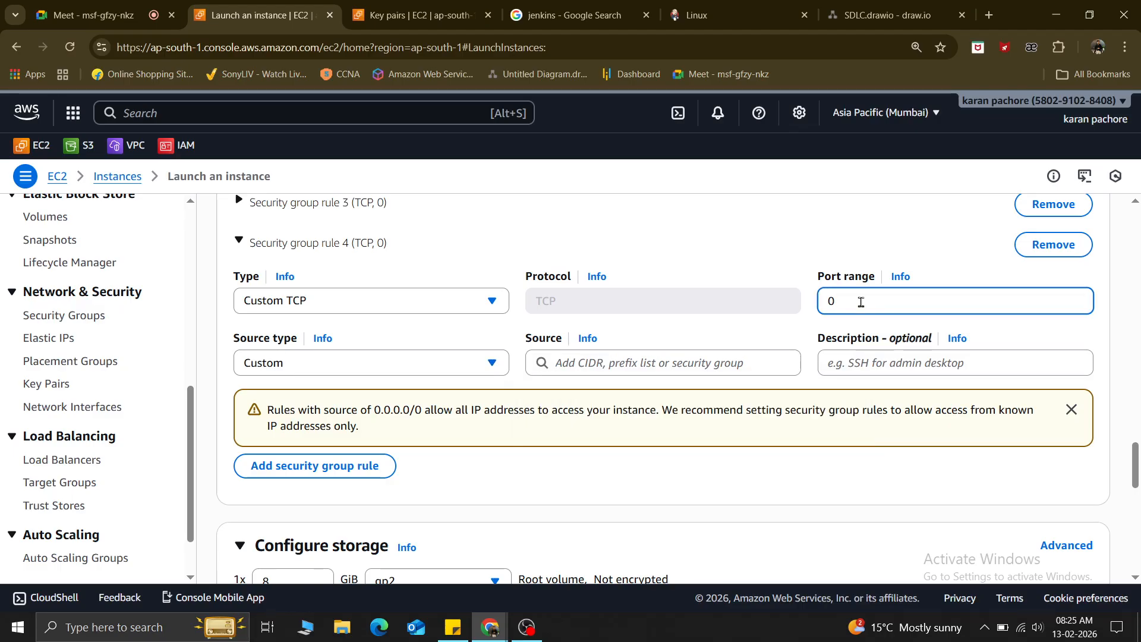
text(80)
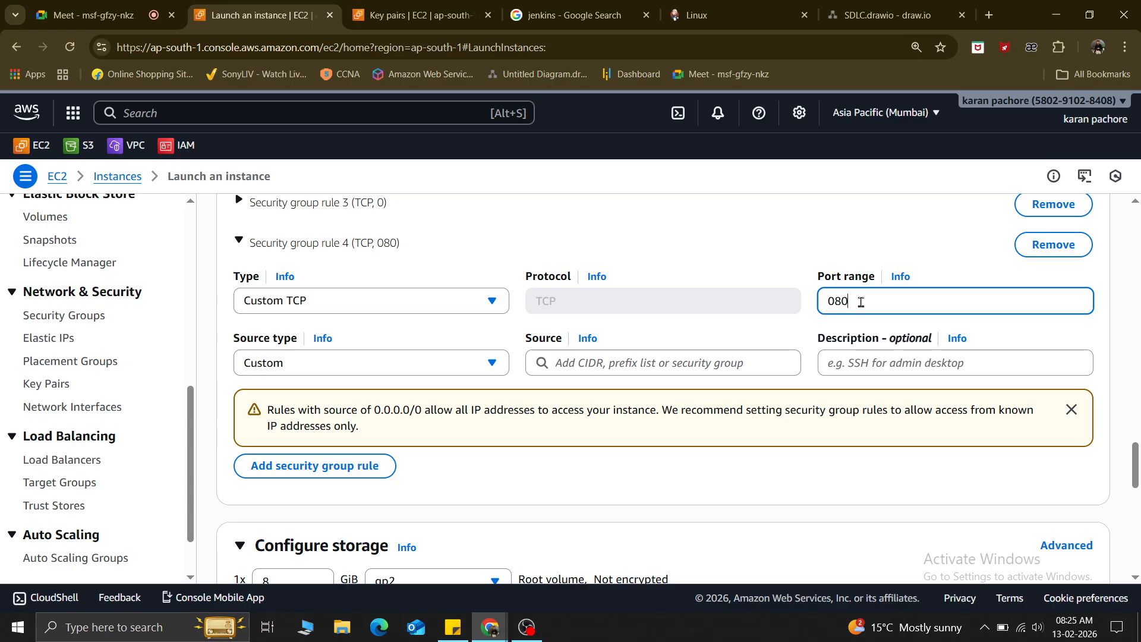
text(80)
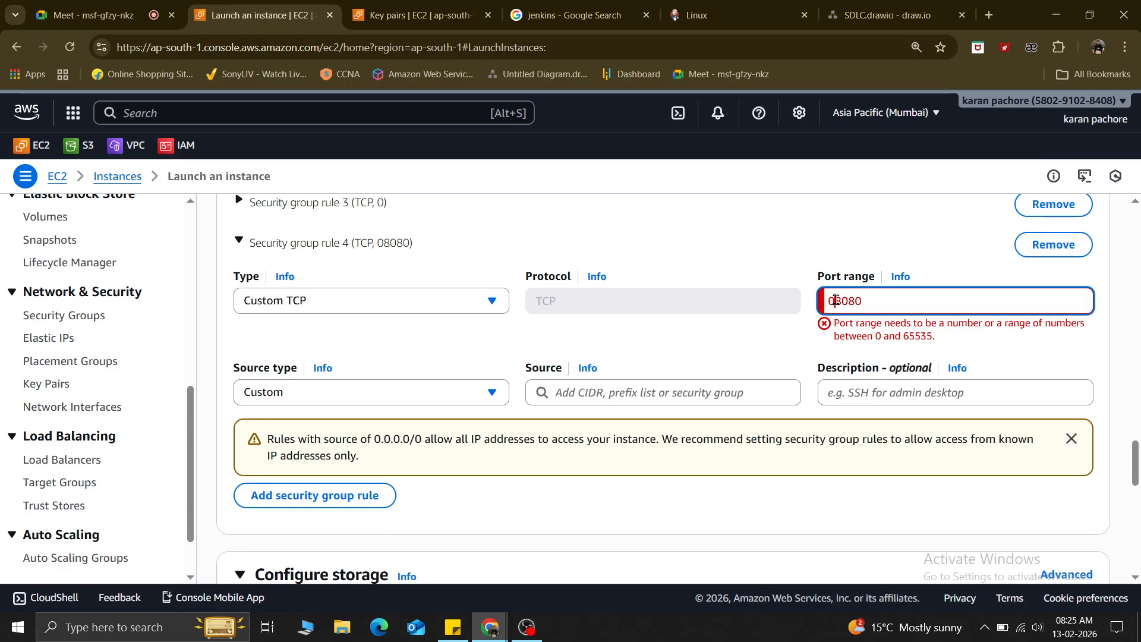
click(836, 300)
key(BackSpace)
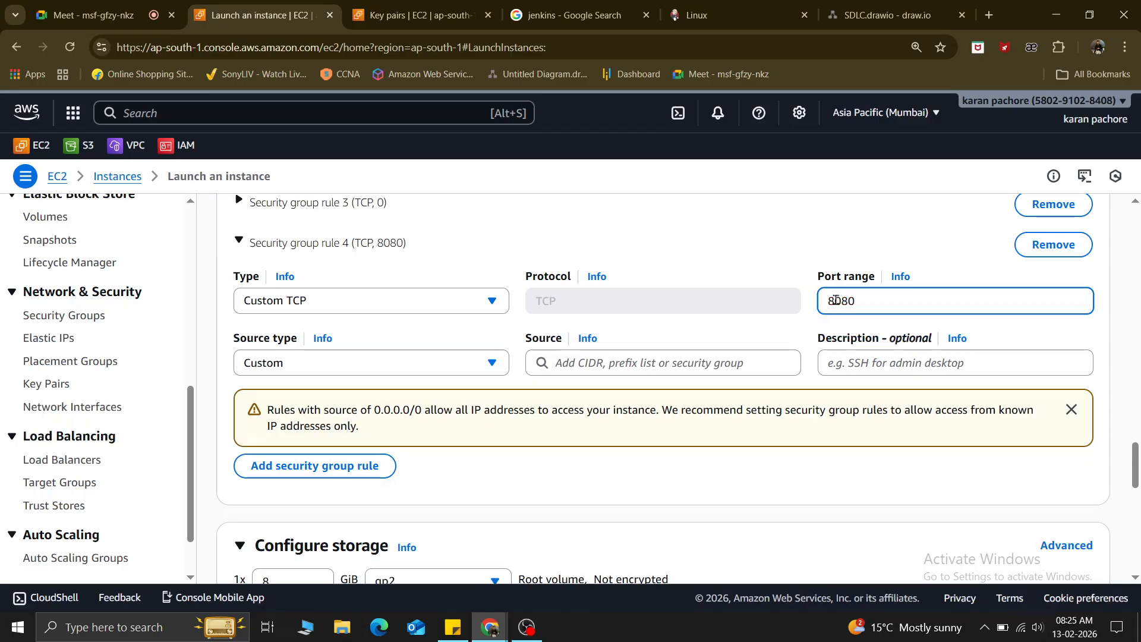
click(563, 361)
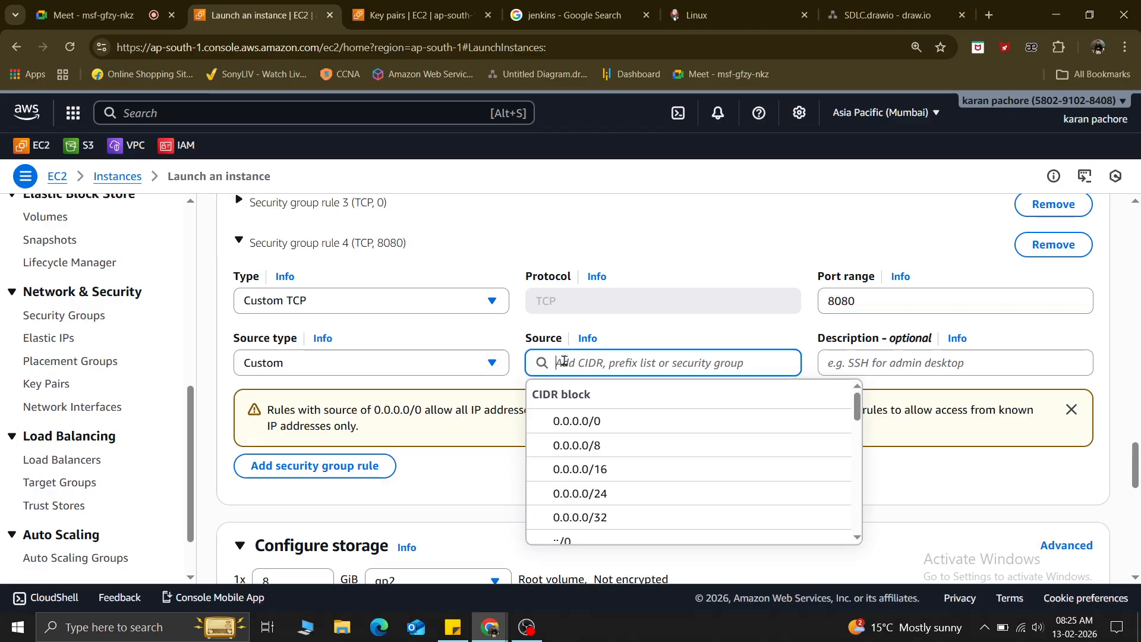
click(587, 421)
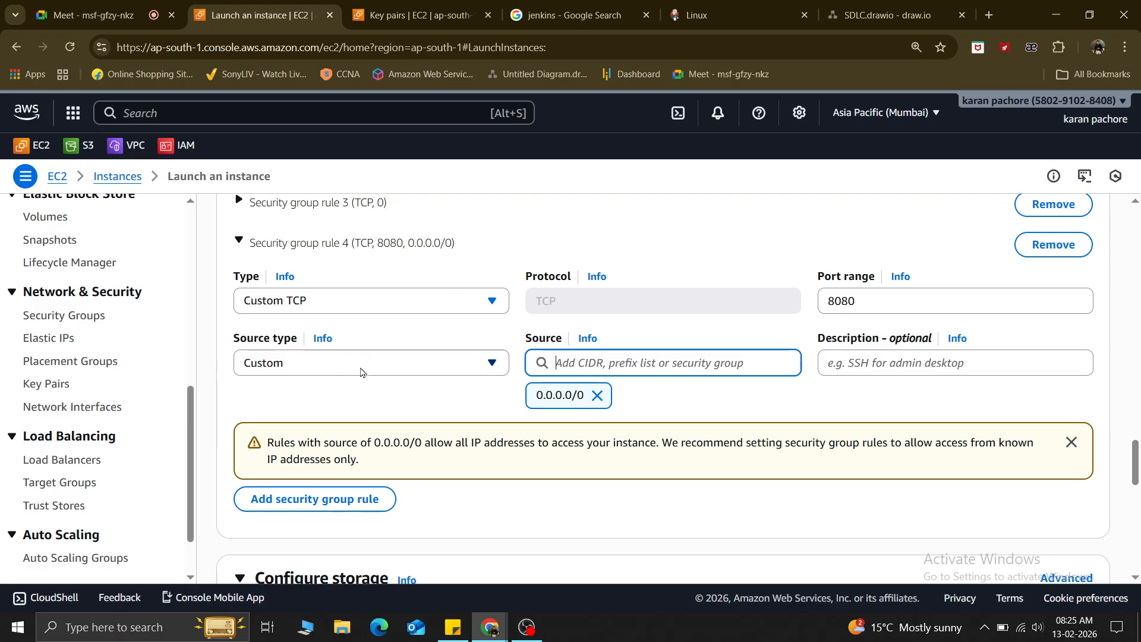
click(428, 369)
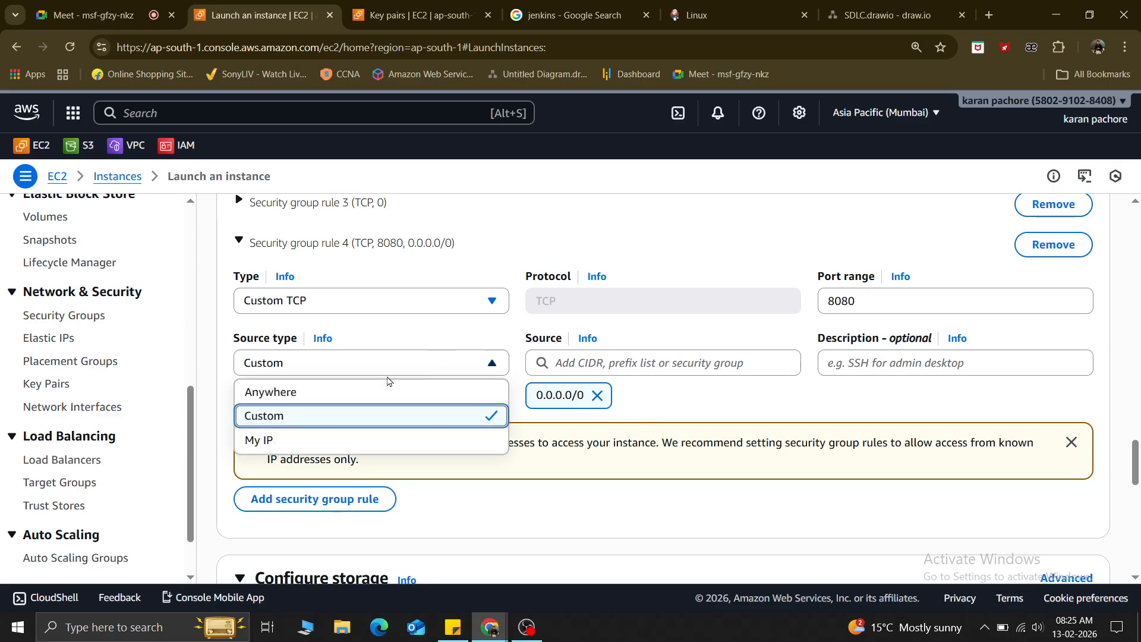
click(330, 387)
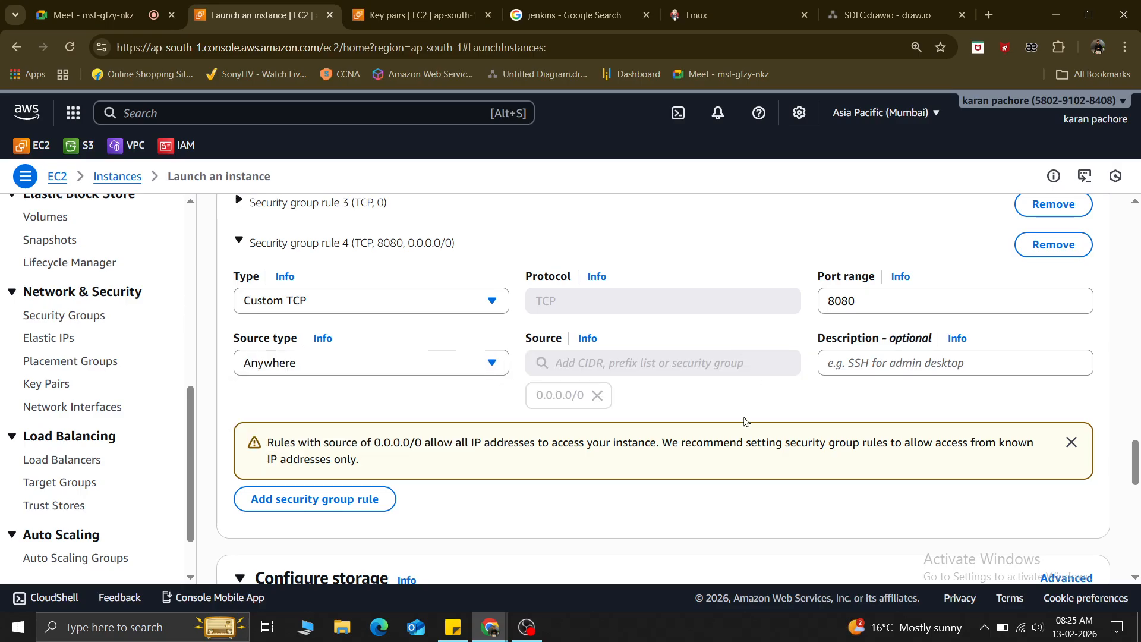
scroll(740, 431, up, 6)
scroll(739, 433, down, 15)
scroll(739, 433, down, 4)
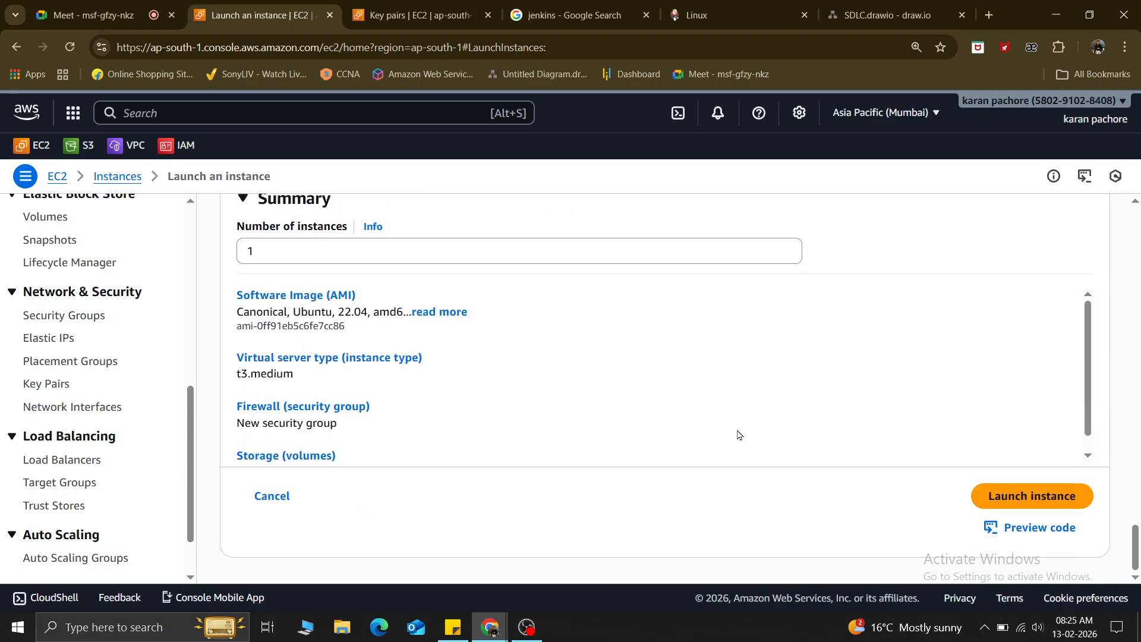
Attempt the launch, then delete the incomplete rule flagged by the CIDR error.
click(1028, 492)
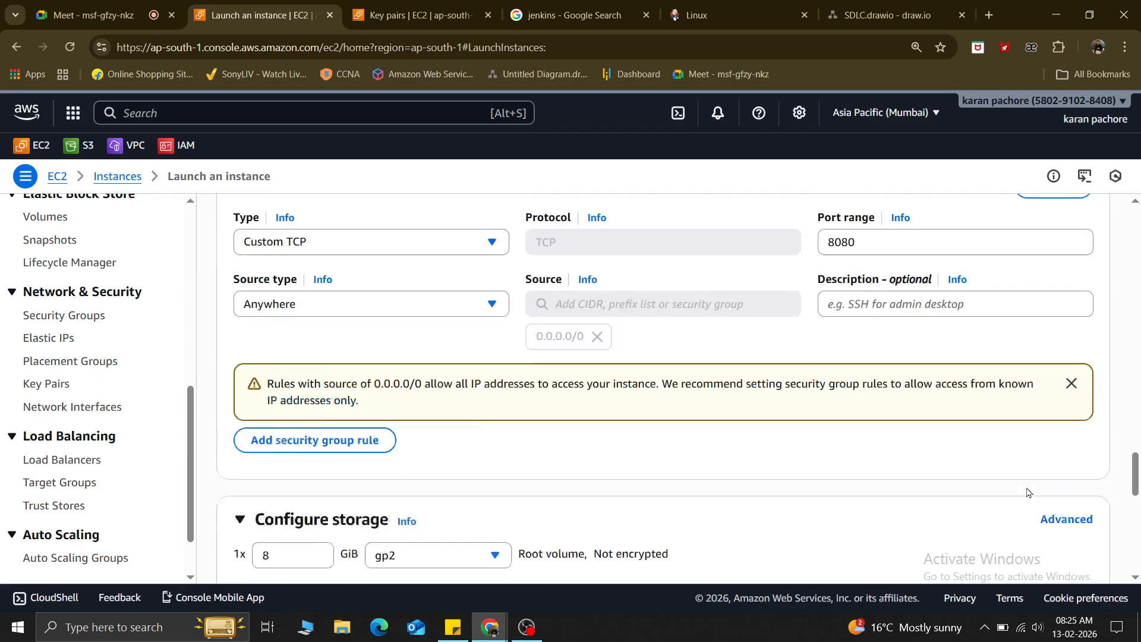
scroll(553, 302, up, 4)
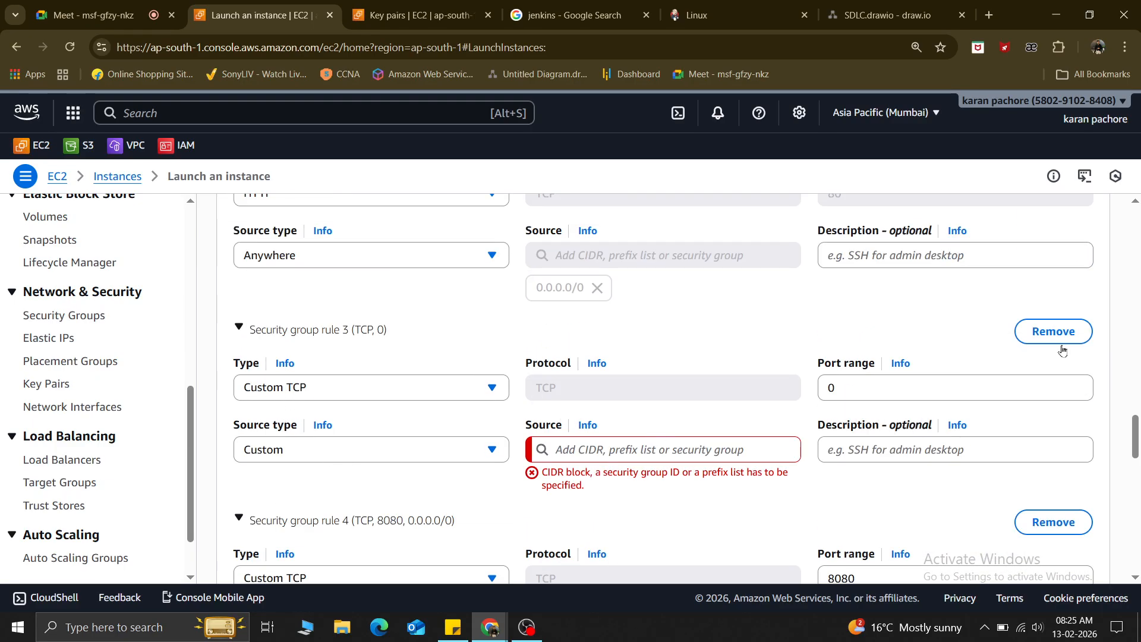
click(1047, 332)
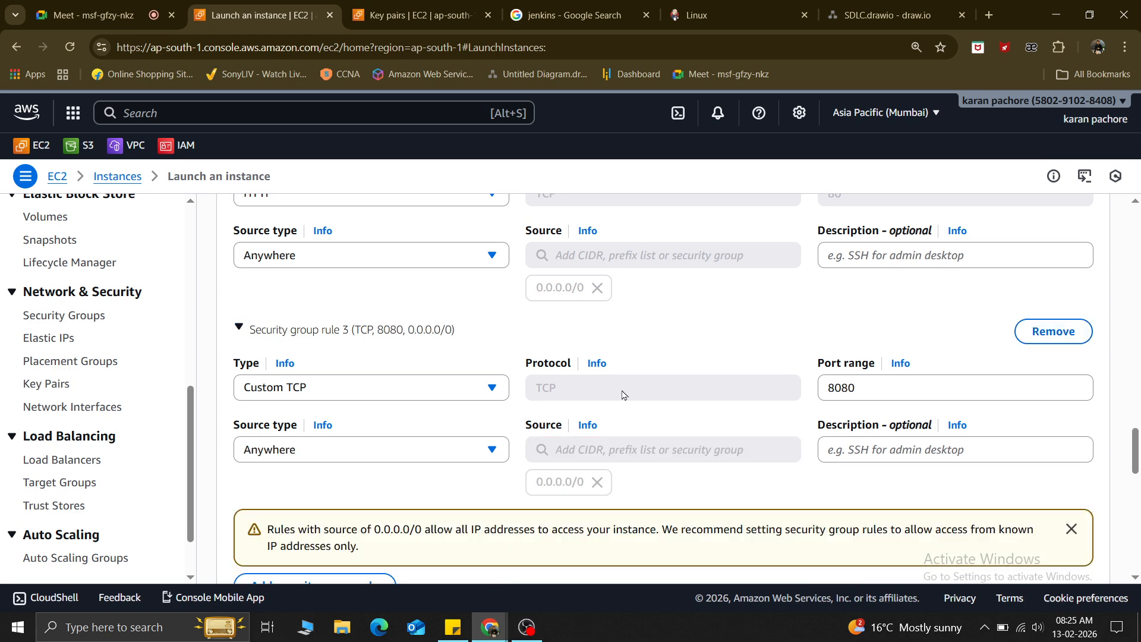
scroll(622, 395, up, 6)
scroll(622, 395, down, 12)
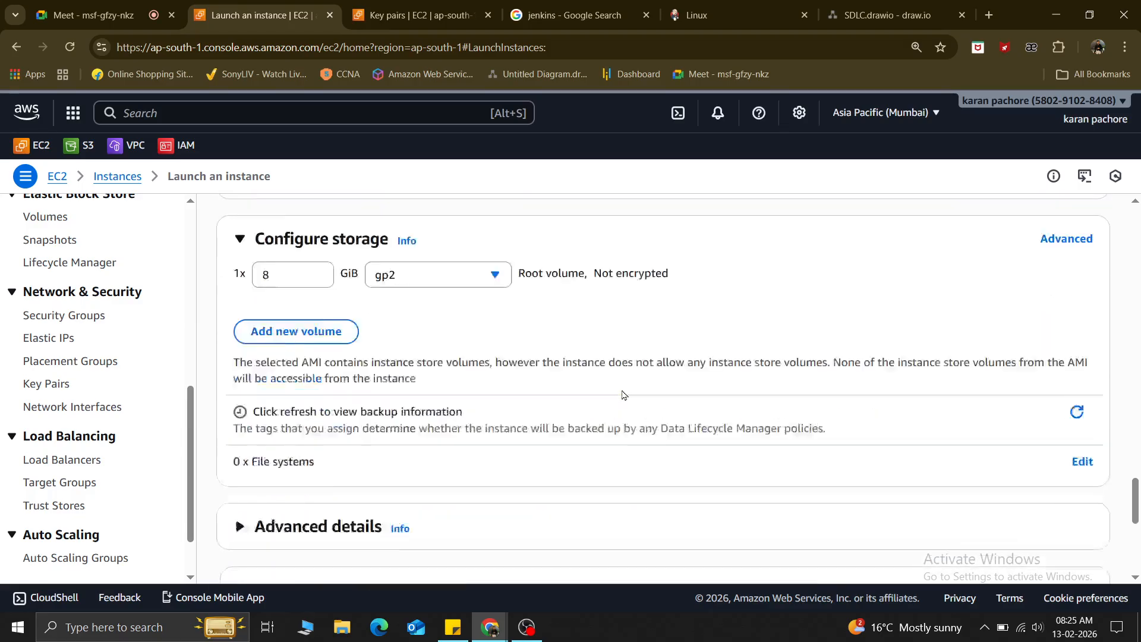
In Configure storage, raise the root volume to 30 GiB, then launch the t3.medium Ubuntu instance.
scroll(622, 395, down, 5)
scroll(622, 395, up, 5)
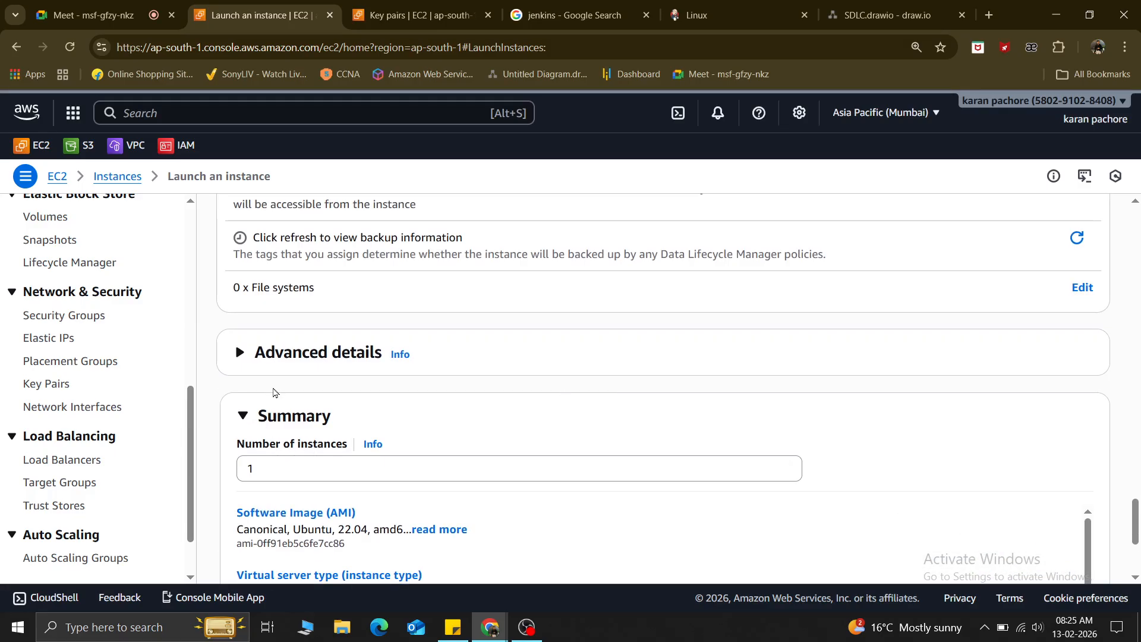
scroll(272, 390, up, 3)
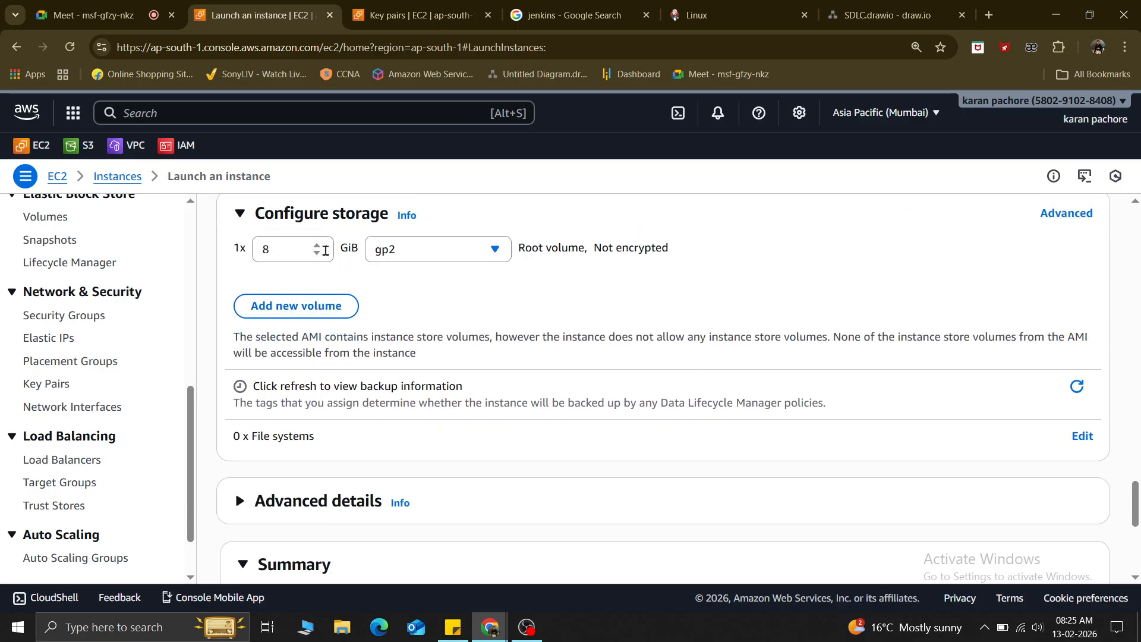
double_click(317, 248)
text(13)
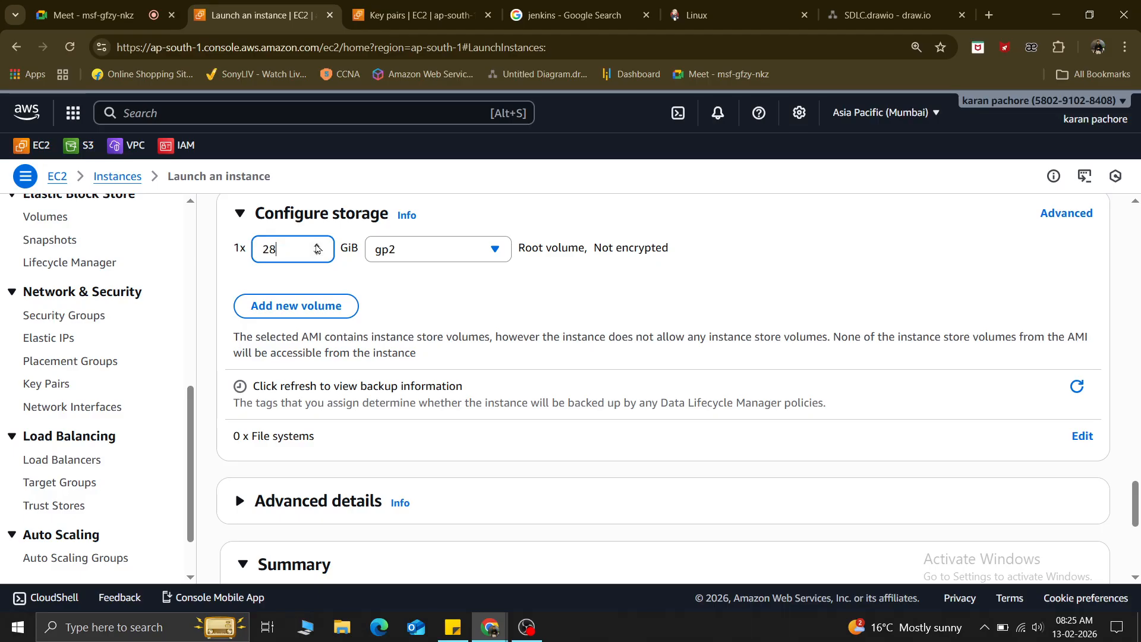
click(317, 246)
click(317, 246)
scroll(615, 420, down, 5)
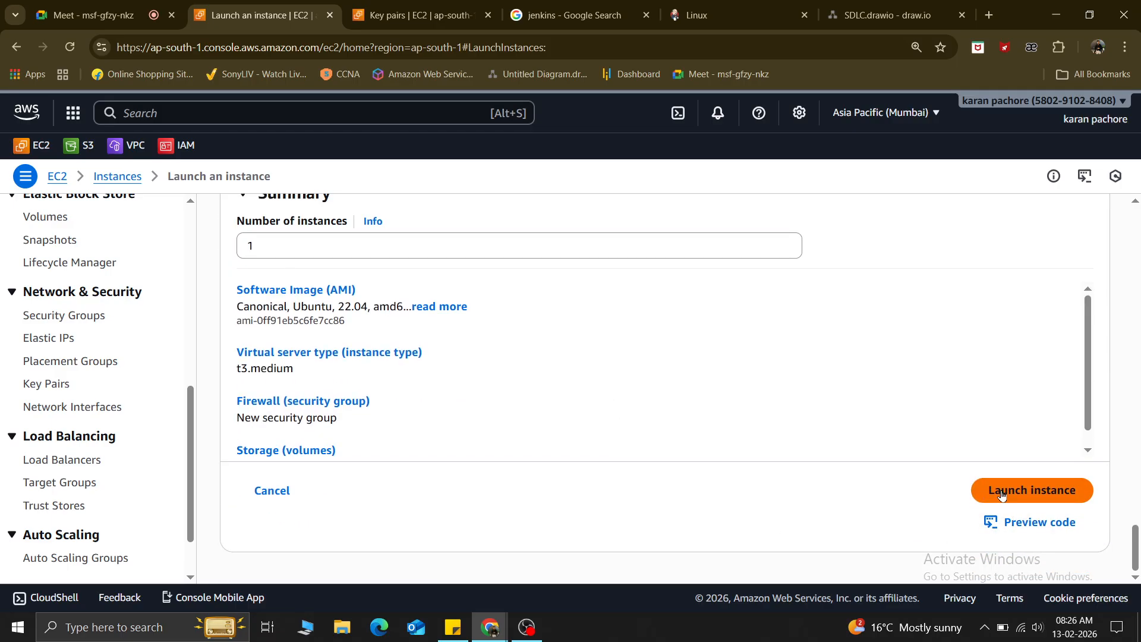
click(1002, 495)
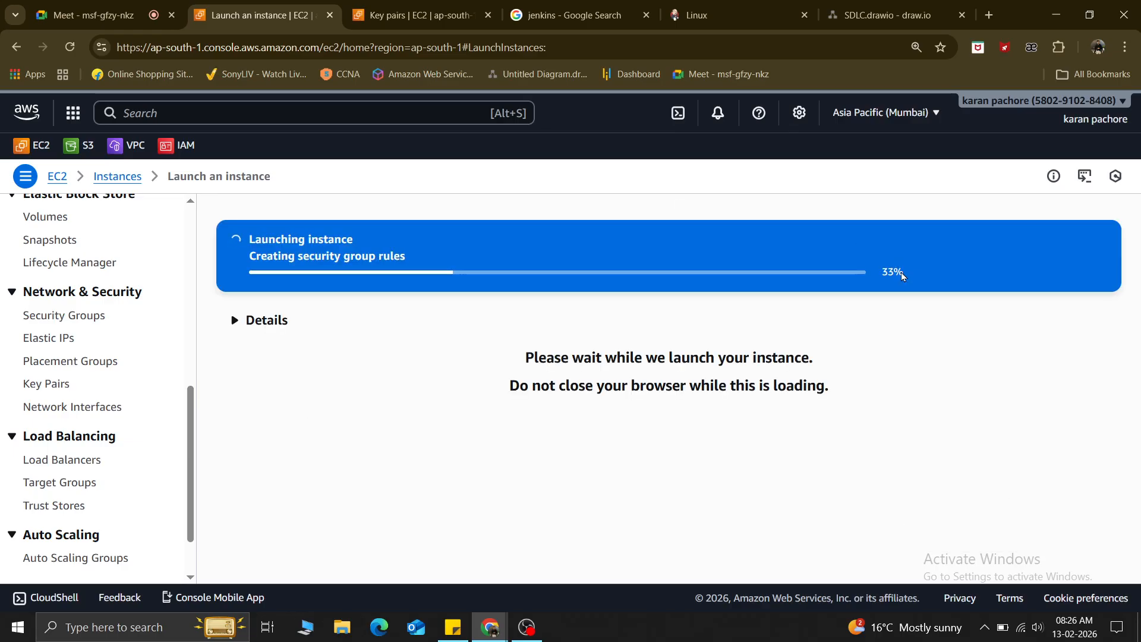
Copy the Installation of Java commands from the Jenkins Linux install guide.
click(718, 10)
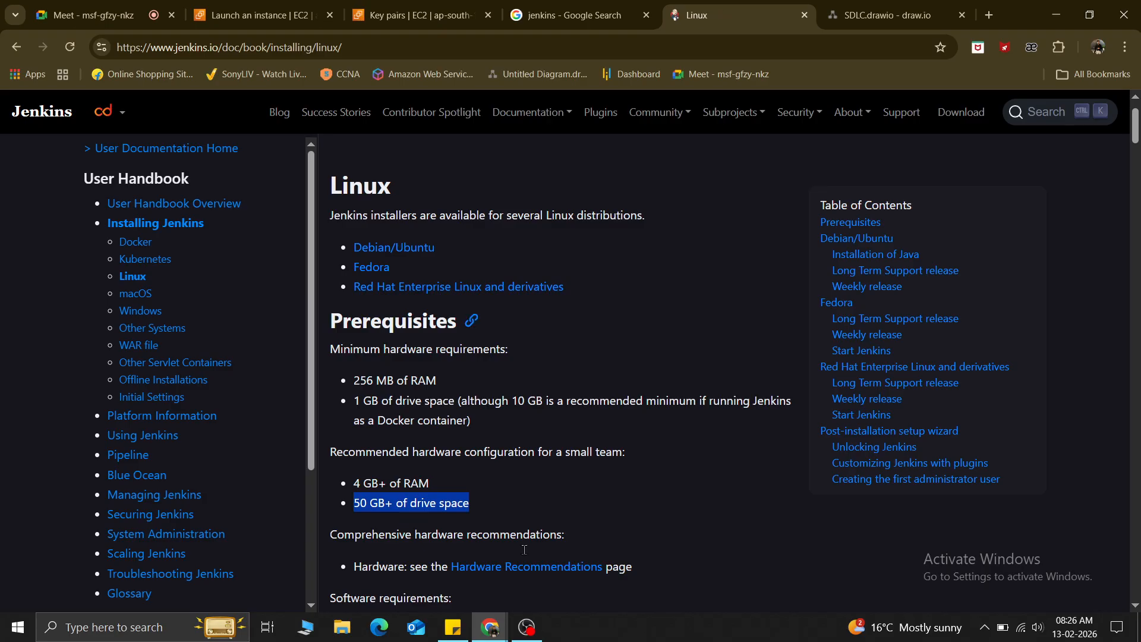
scroll(505, 554, down, 15)
scroll(505, 554, down, 4)
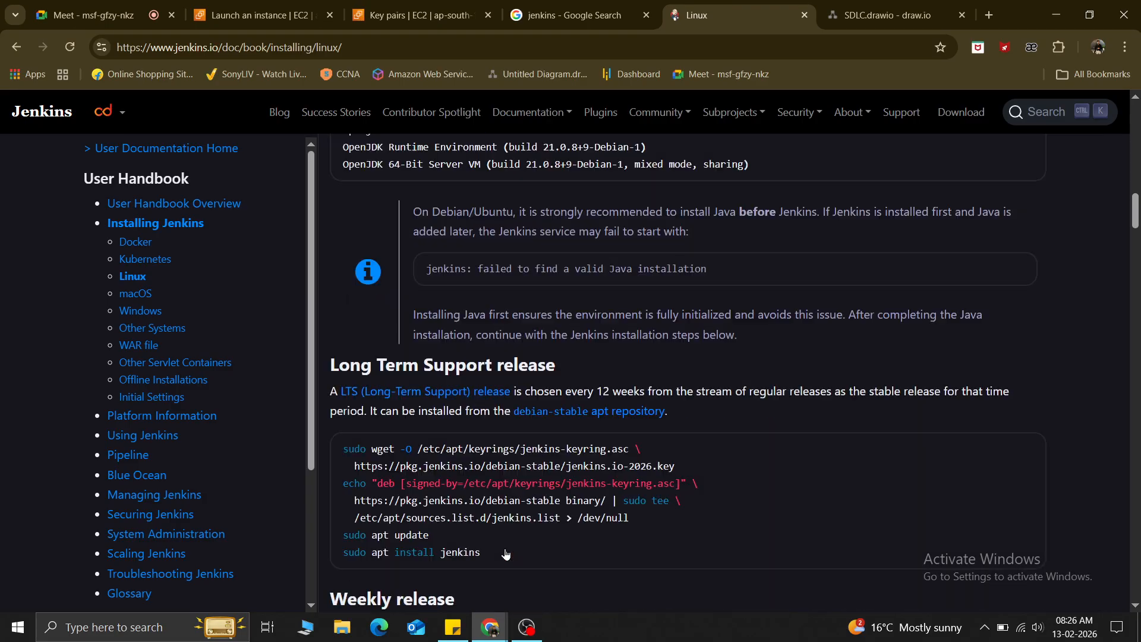
scroll(505, 554, up, 4)
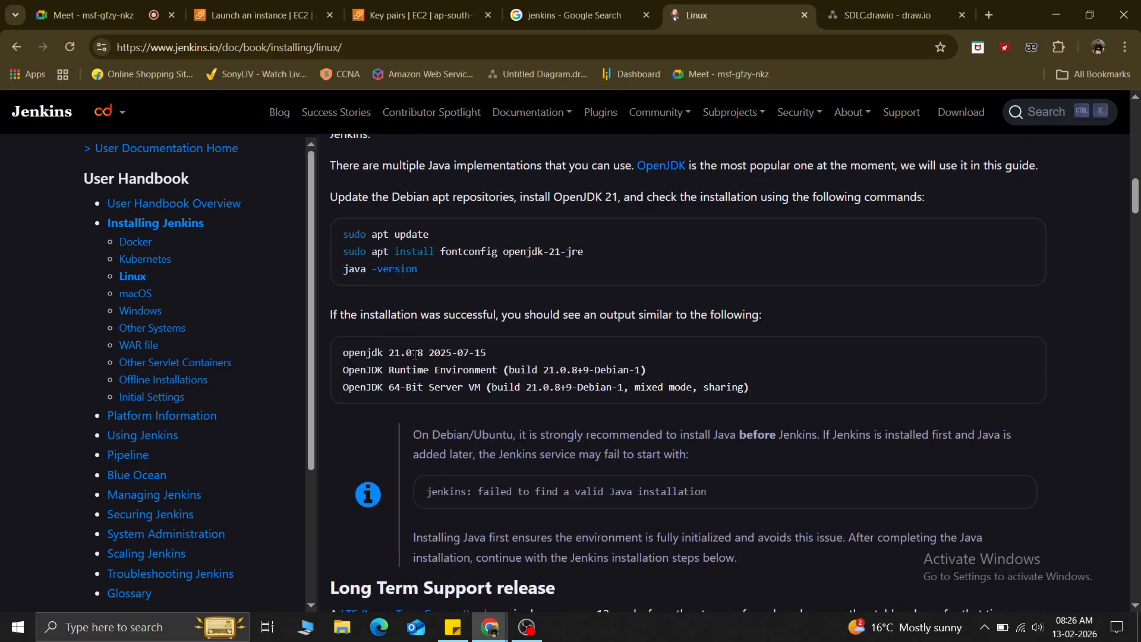
scroll(931, 326, up, 1)
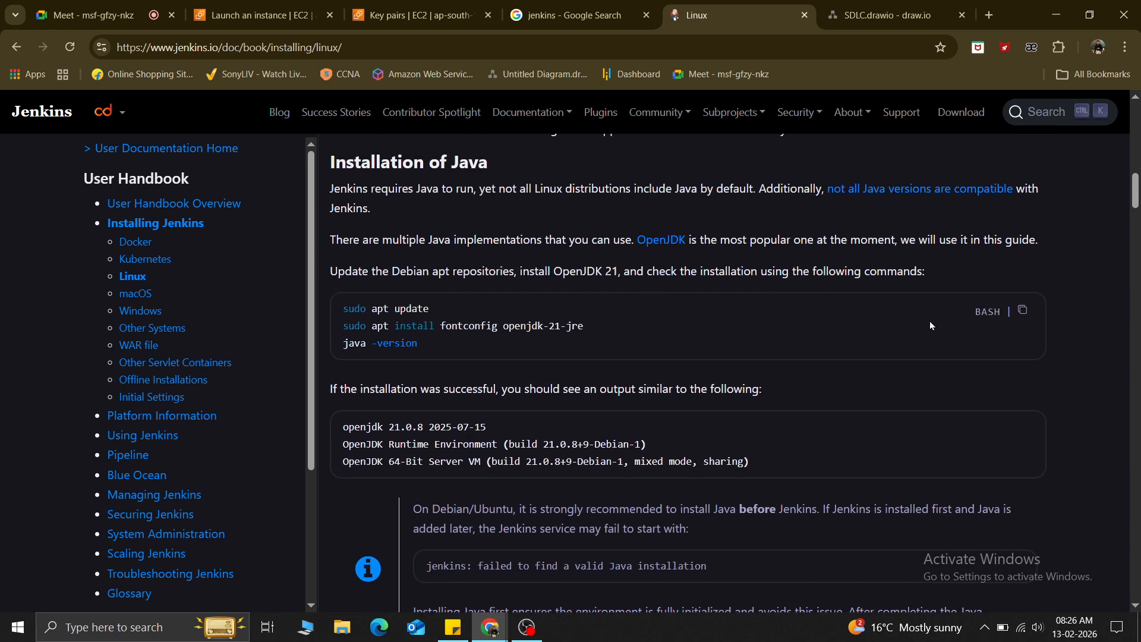
click(1023, 309)
Review the OpenJDK 21 and LTS install commands, then return to the EC2 launch page.
scroll(477, 503, down, 5)
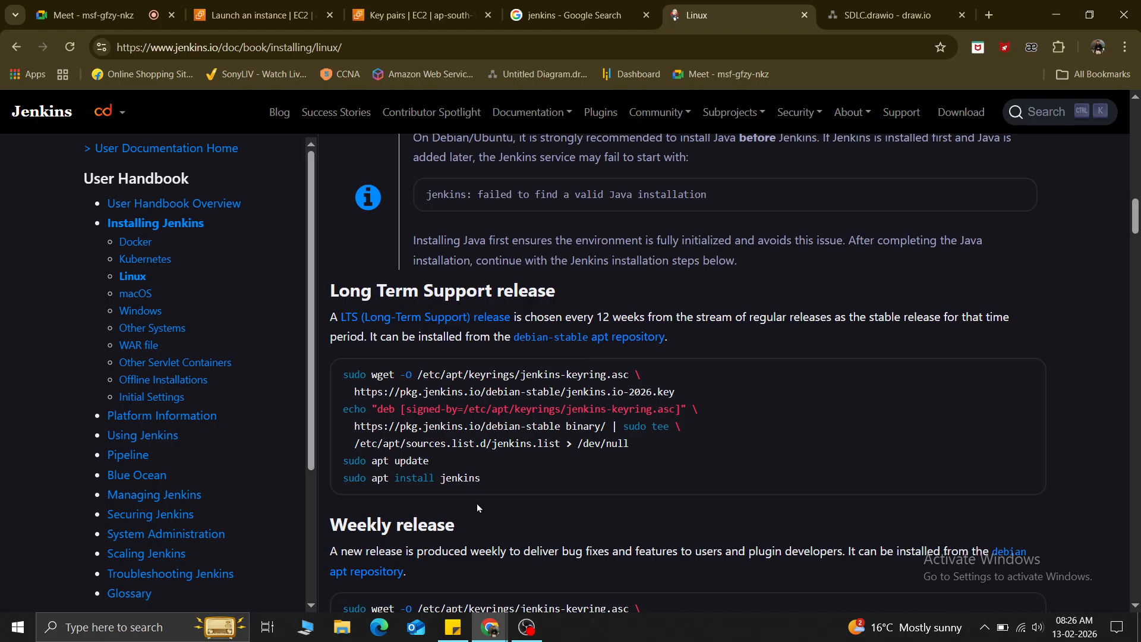
scroll(477, 504, up, 4)
scroll(476, 504, down, 3)
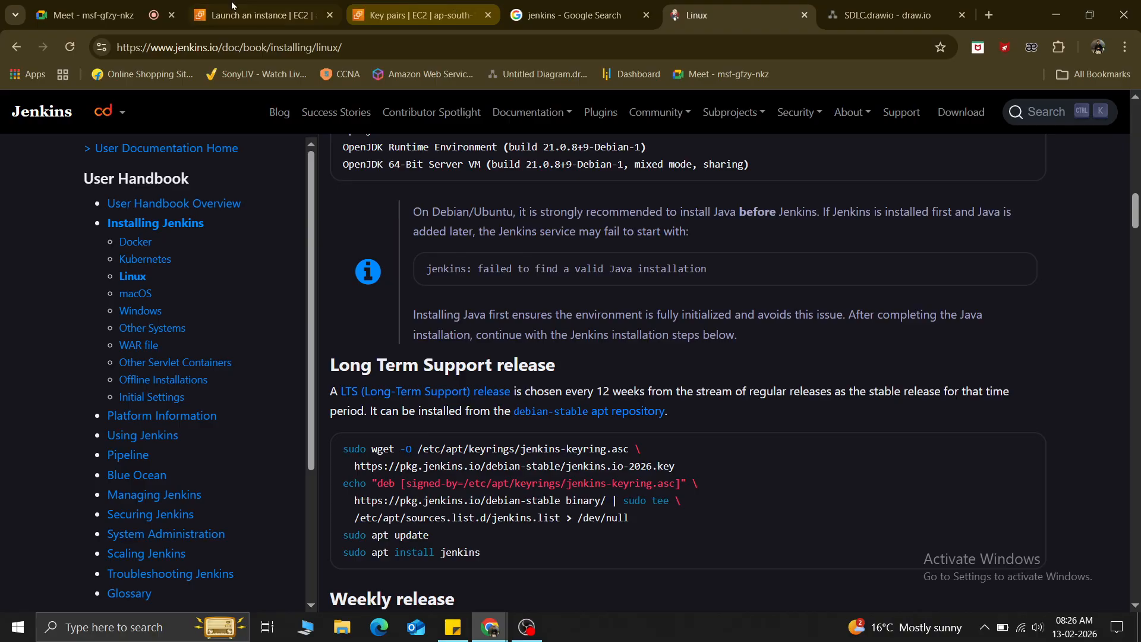
click(229, 12)
scroll(418, 443, down, 5)
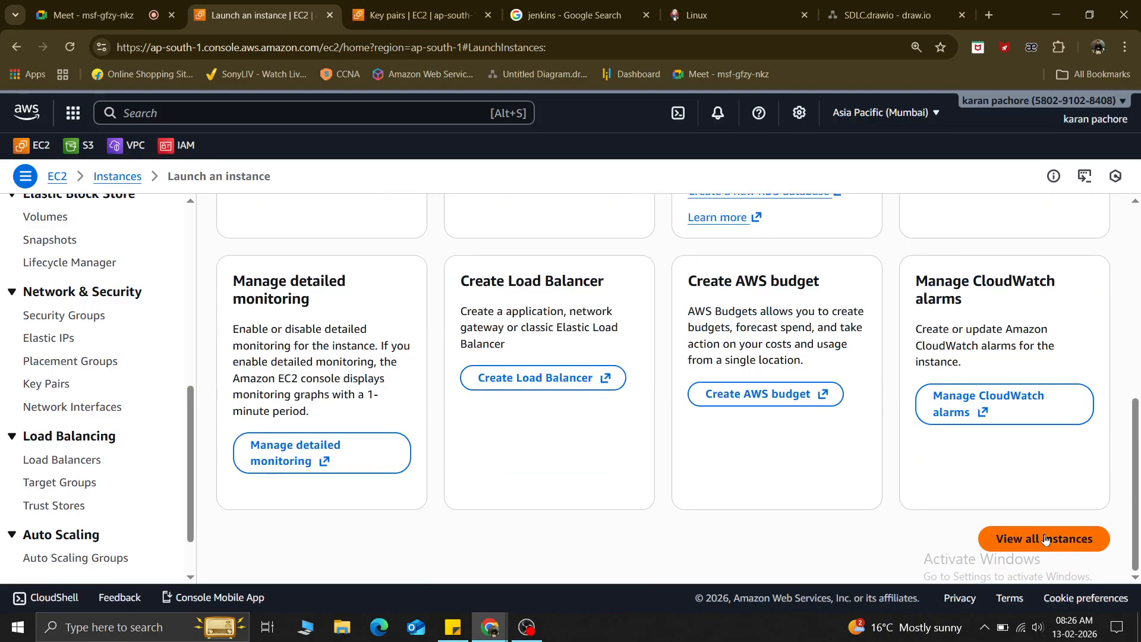
In the refreshed instances list, select the jenkins instance and copy its public IPv4 address.
click(1046, 540)
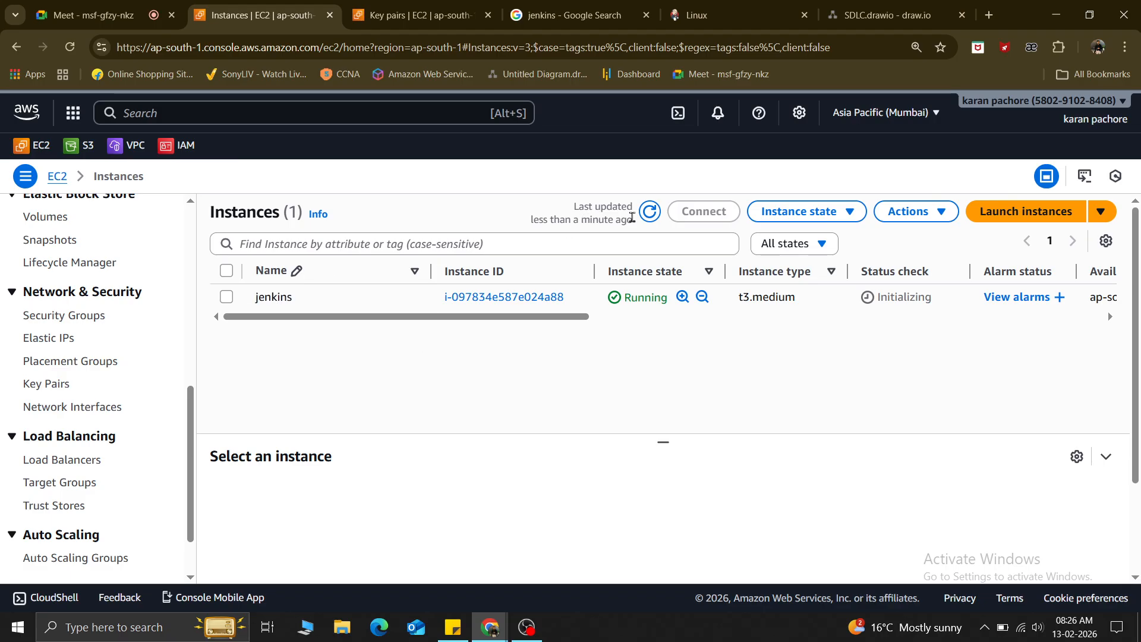
click(650, 211)
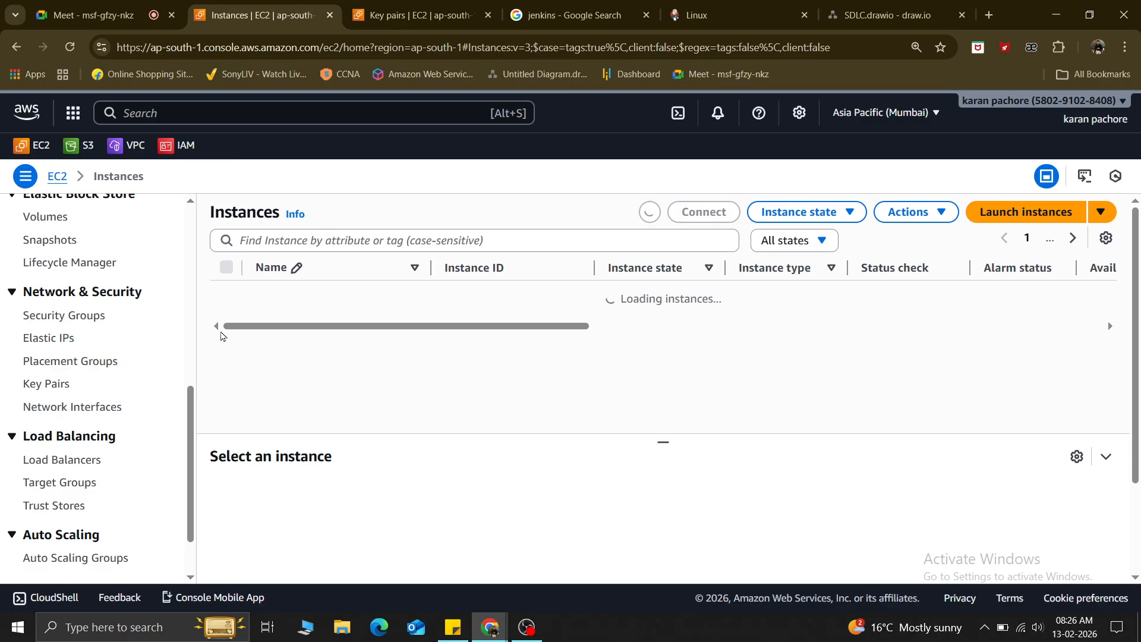
click(227, 299)
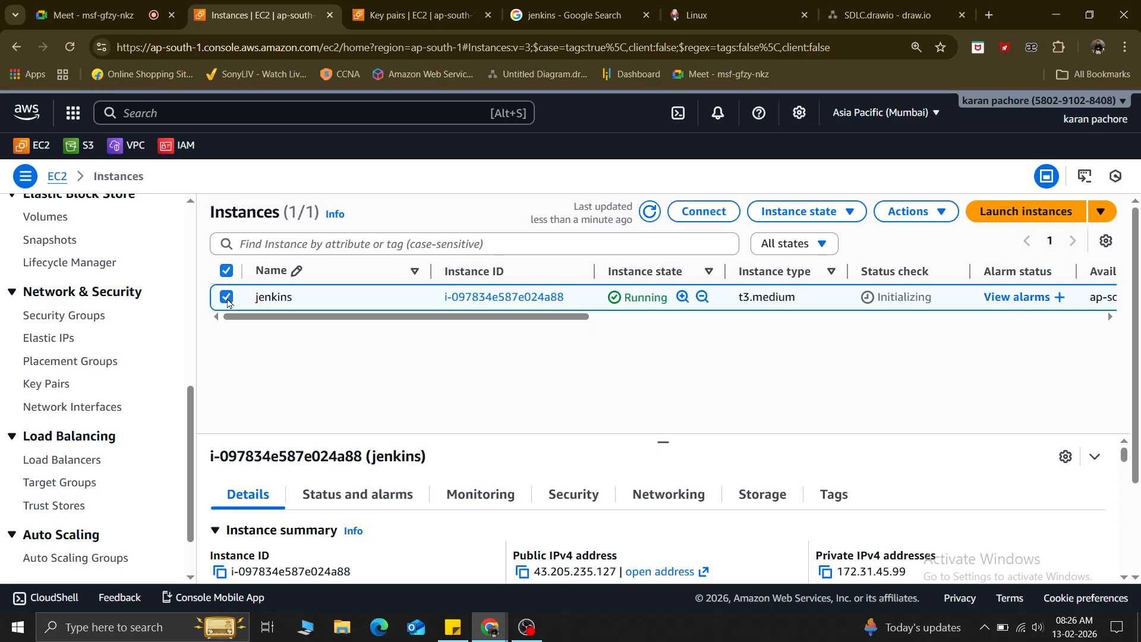
click(522, 572)
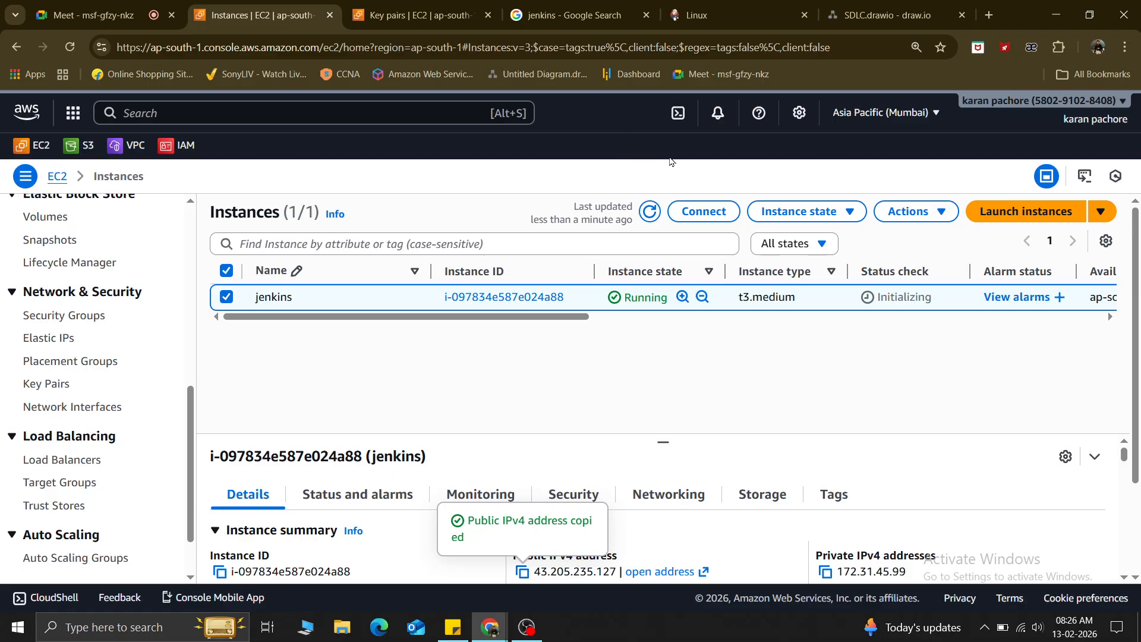
Bring up the Connect to instance page for jenkins with username ubuntu.
right_click(673, 114)
click(591, 192)
click(703, 213)
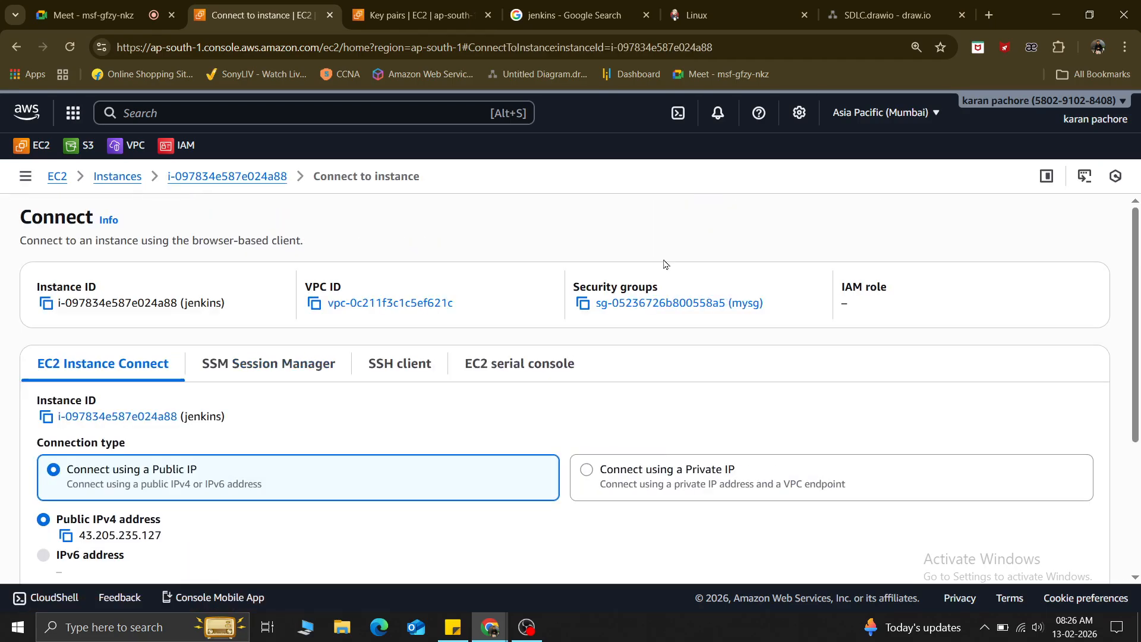
scroll(482, 462, down, 3)
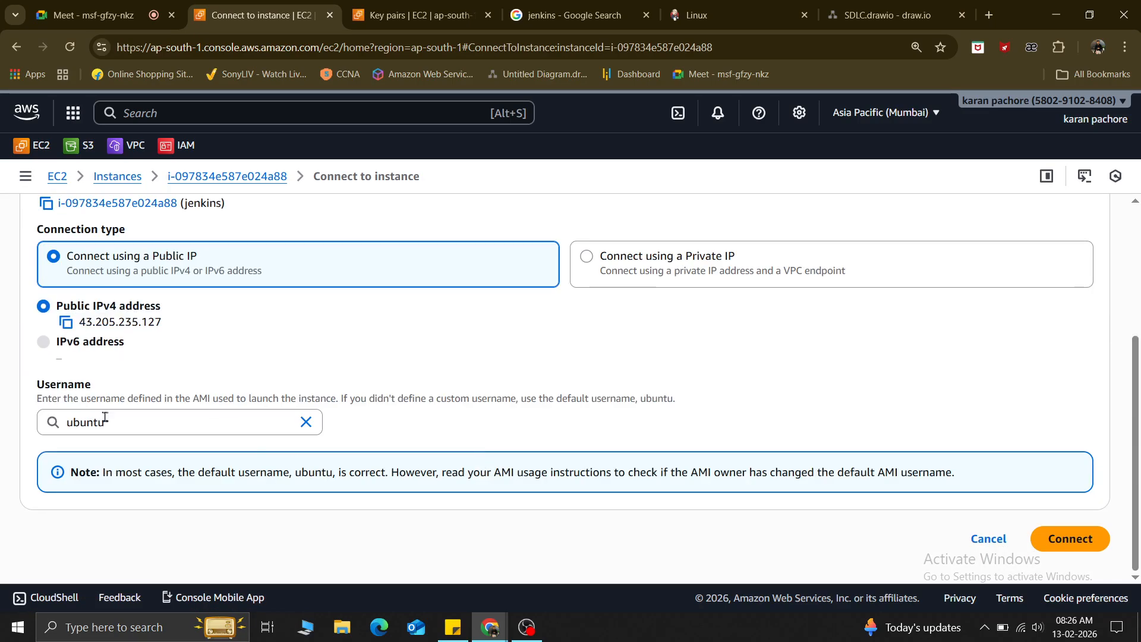
Connect to the instance as ubuntu, clear the screen and become root with sudo -i.
click(1048, 539)
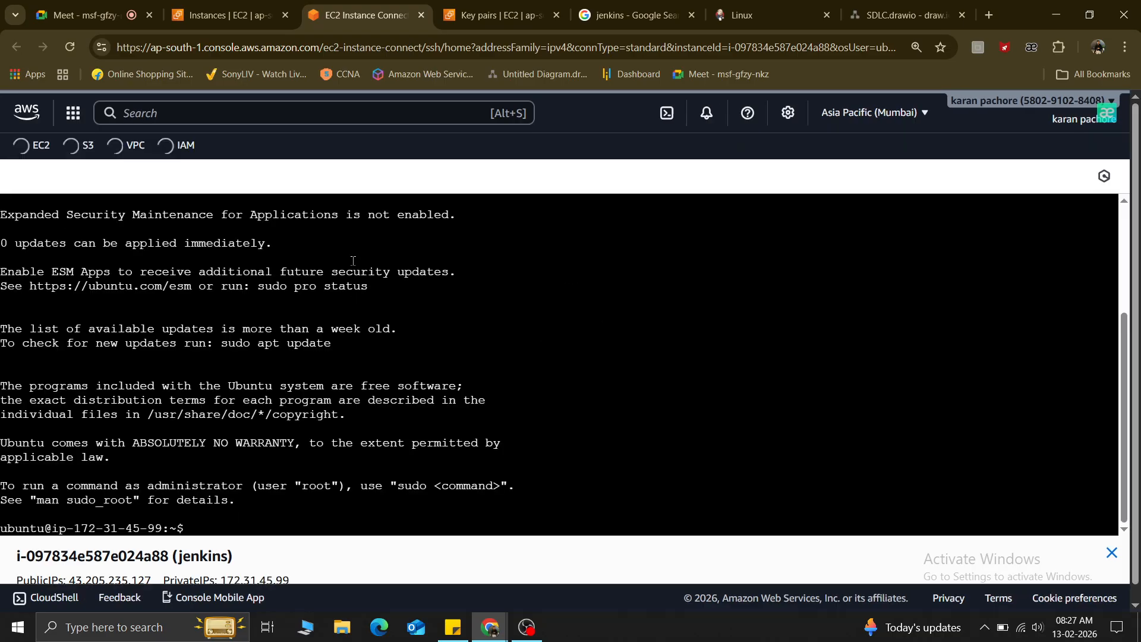
key(ctrl+l)
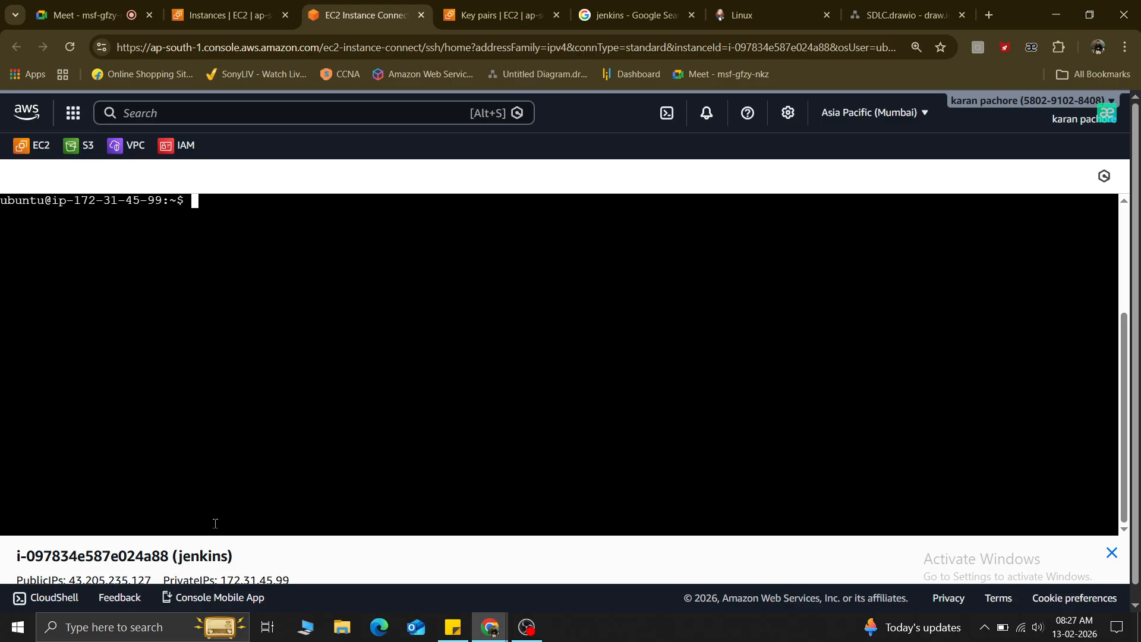
text(sudo -i)
key(Return)
key(Return)
key(Return)
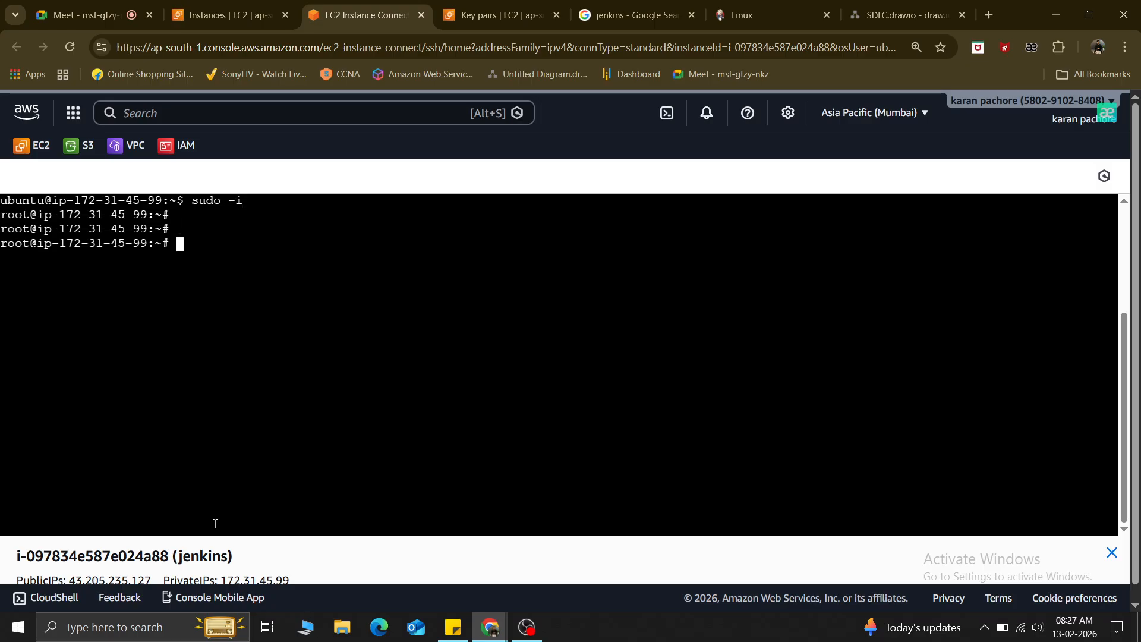
Create a new jenkins.sh file with nano, then return to the Jenkins Google results.
text(nano jenkins)
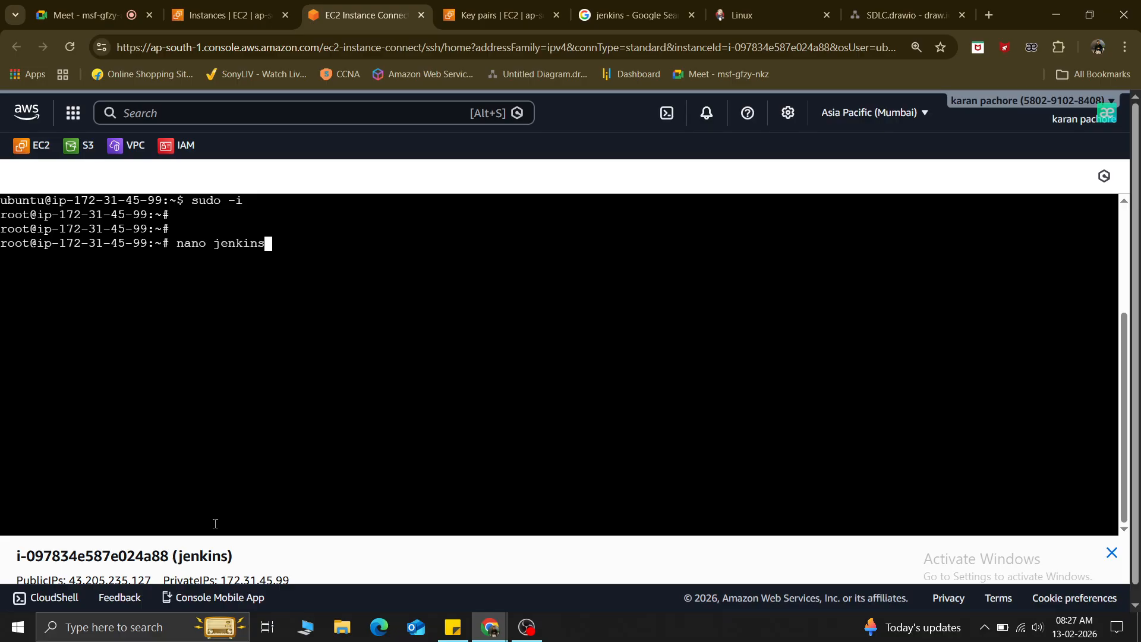
text(.sh)
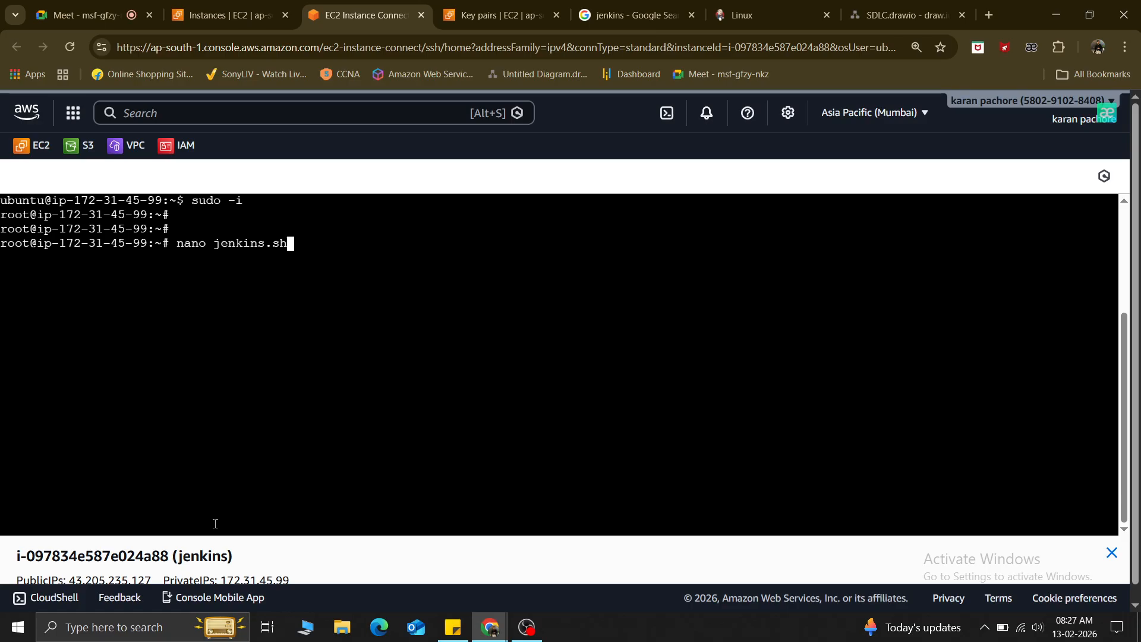
key(Return)
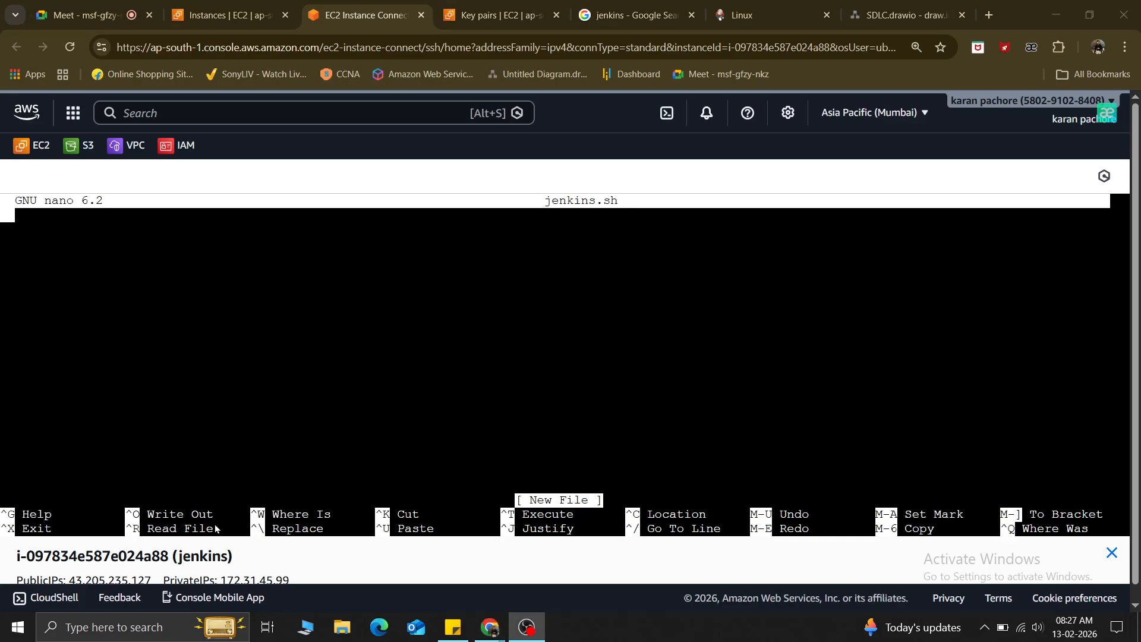
click(648, 11)
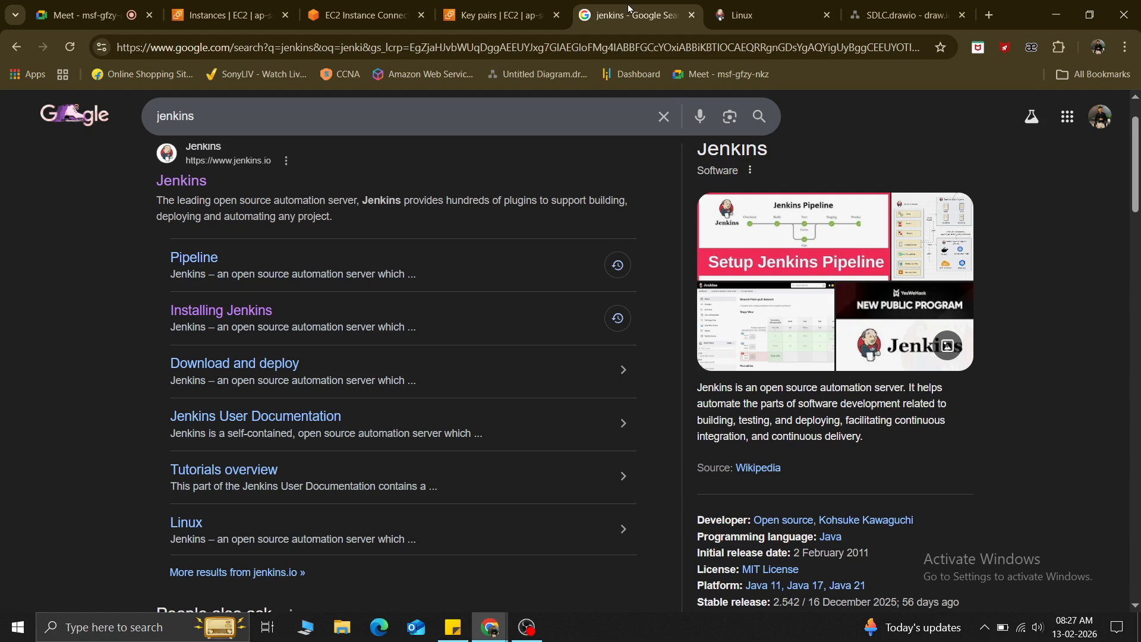
Paste the Java update, install and java -version commands into jenkins.sh.
click(745, 8)
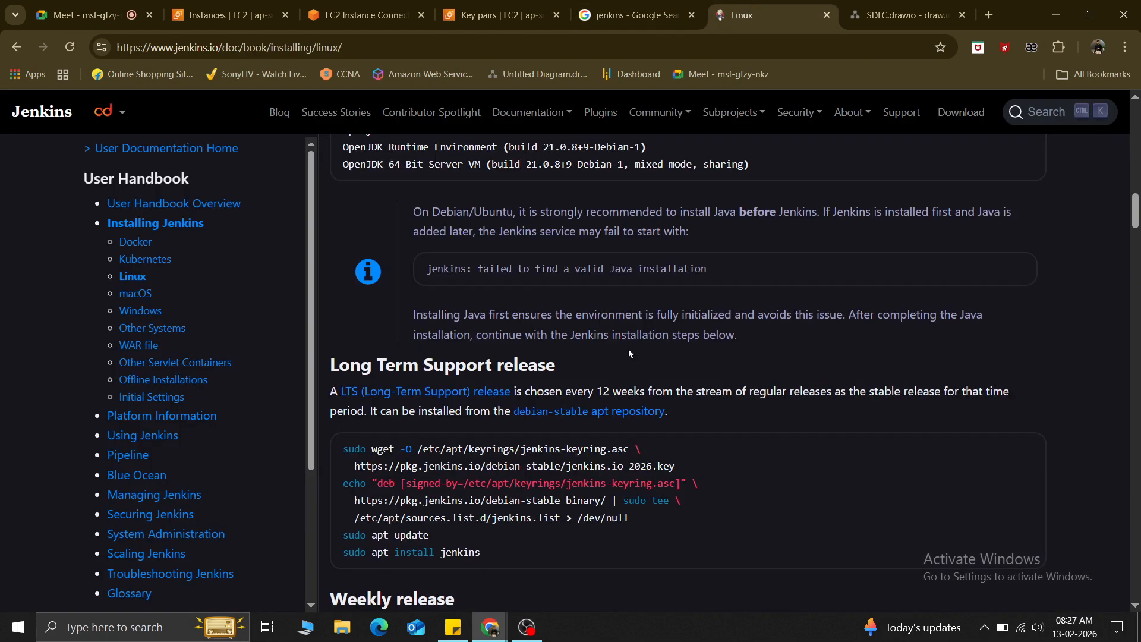
scroll(629, 353, up, 5)
click(1023, 312)
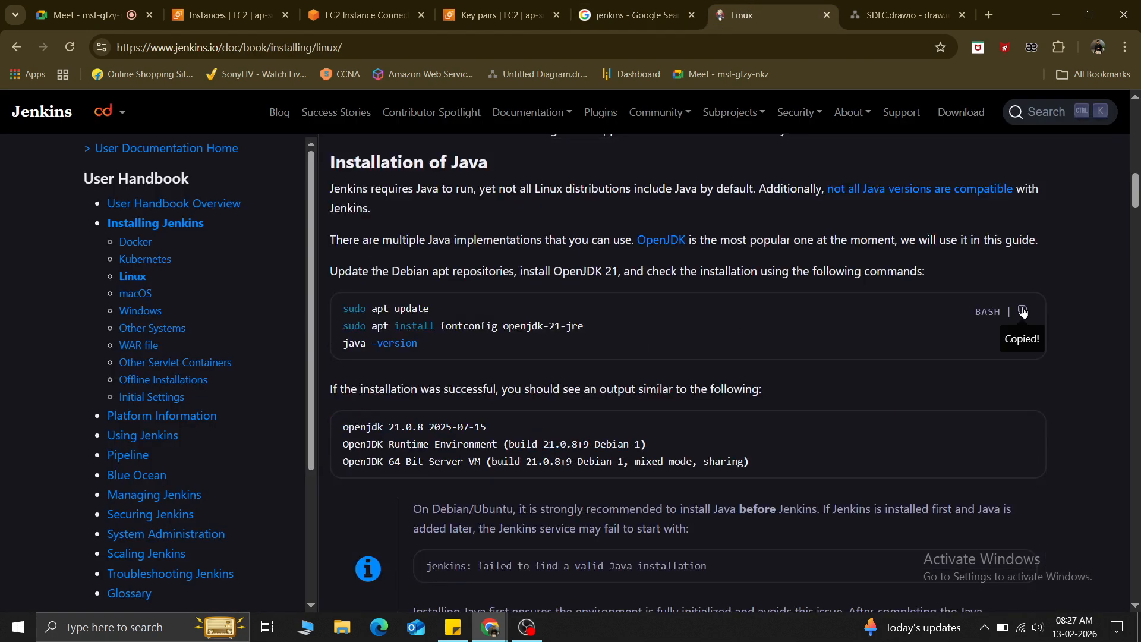
click(339, 8)
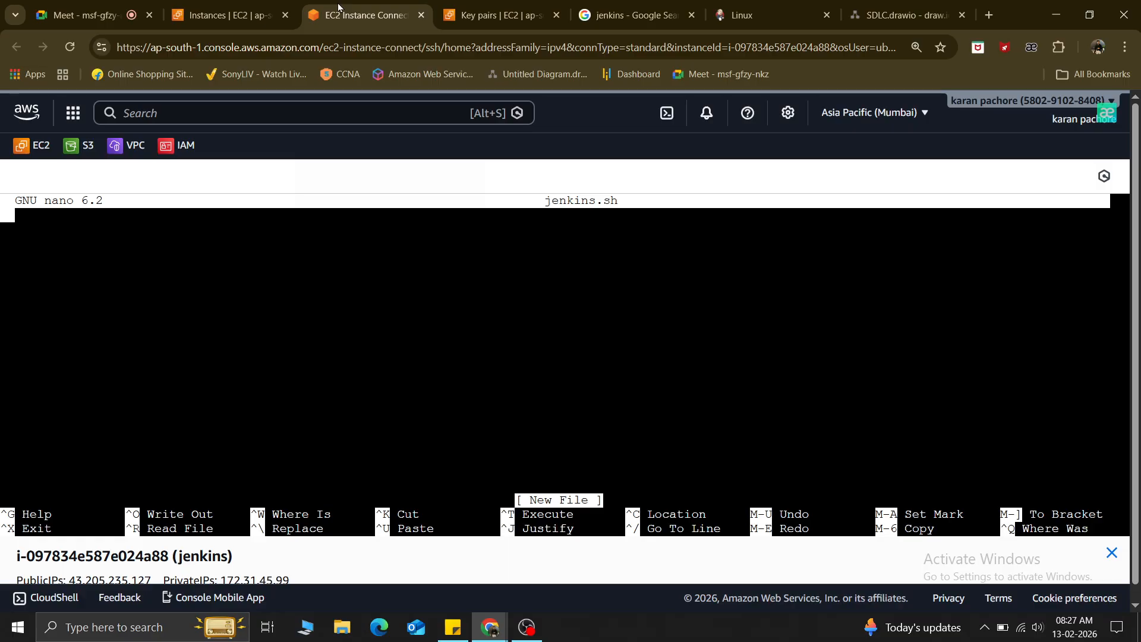
right_click(41, 288)
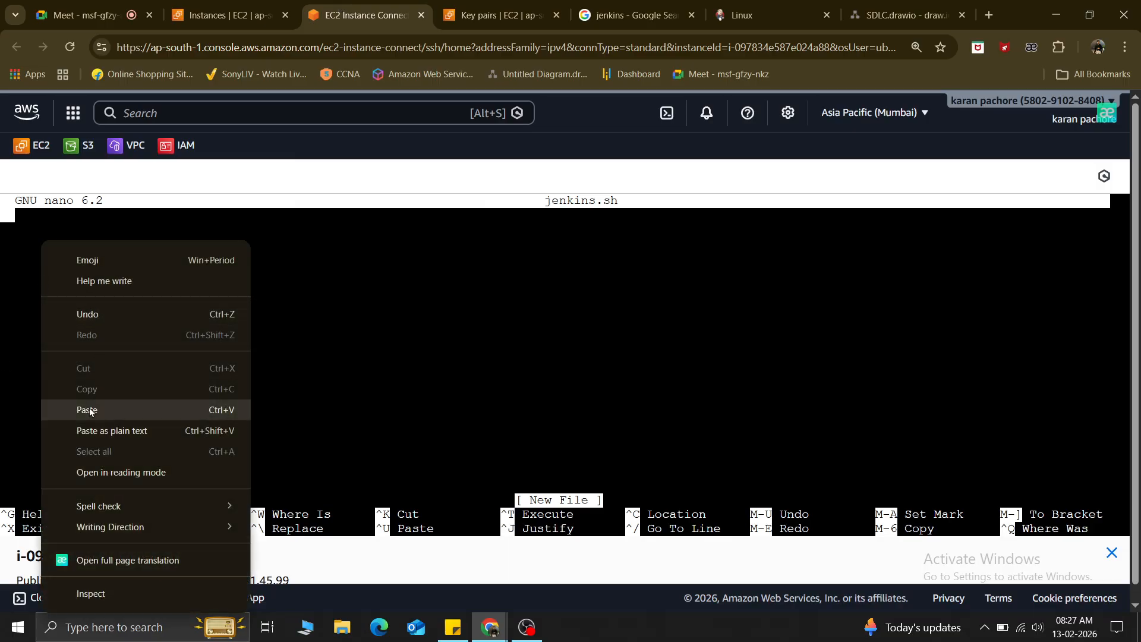
click(89, 409)
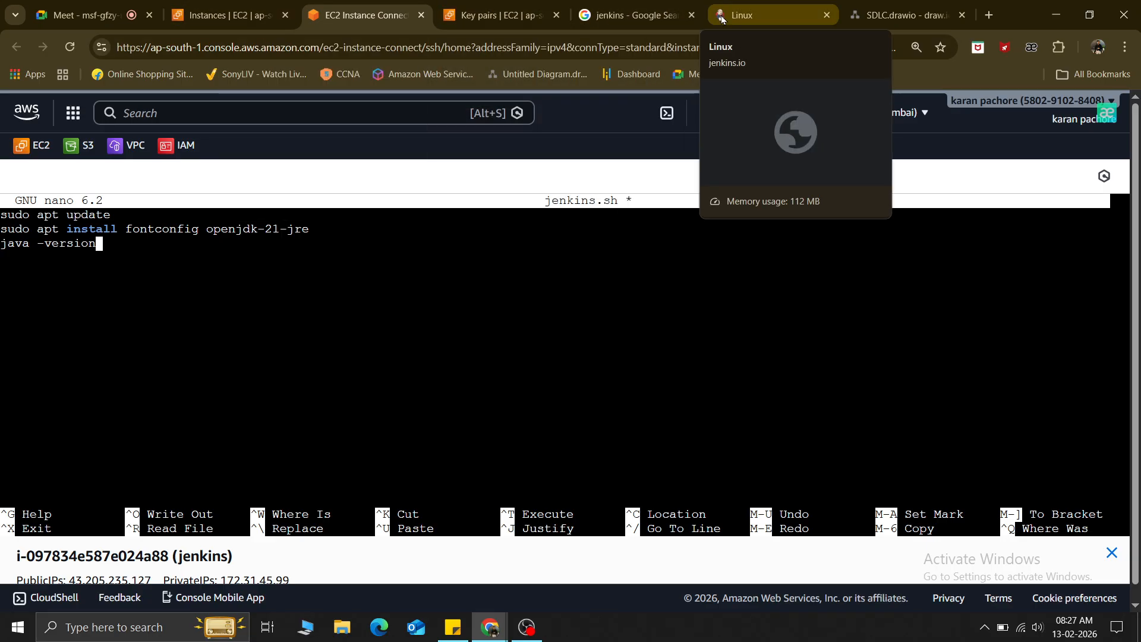
Copy the Jenkins Long Term Support repository and install commands from the Linux guide.
click(754, 15)
scroll(608, 401, down, 5)
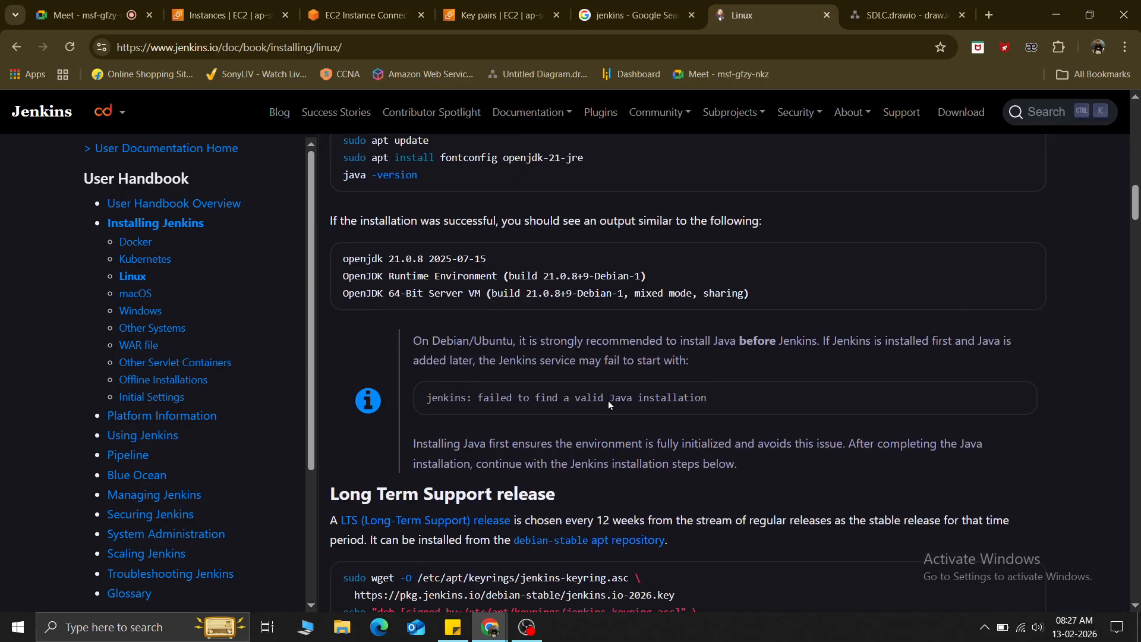
scroll(607, 403, down, 1)
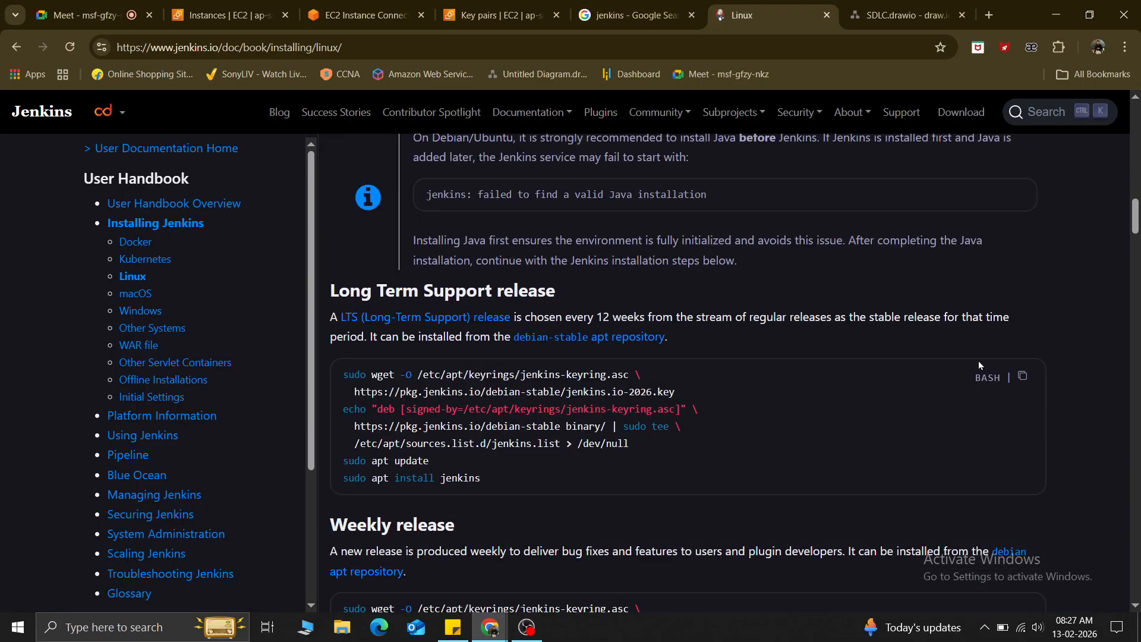
click(1021, 376)
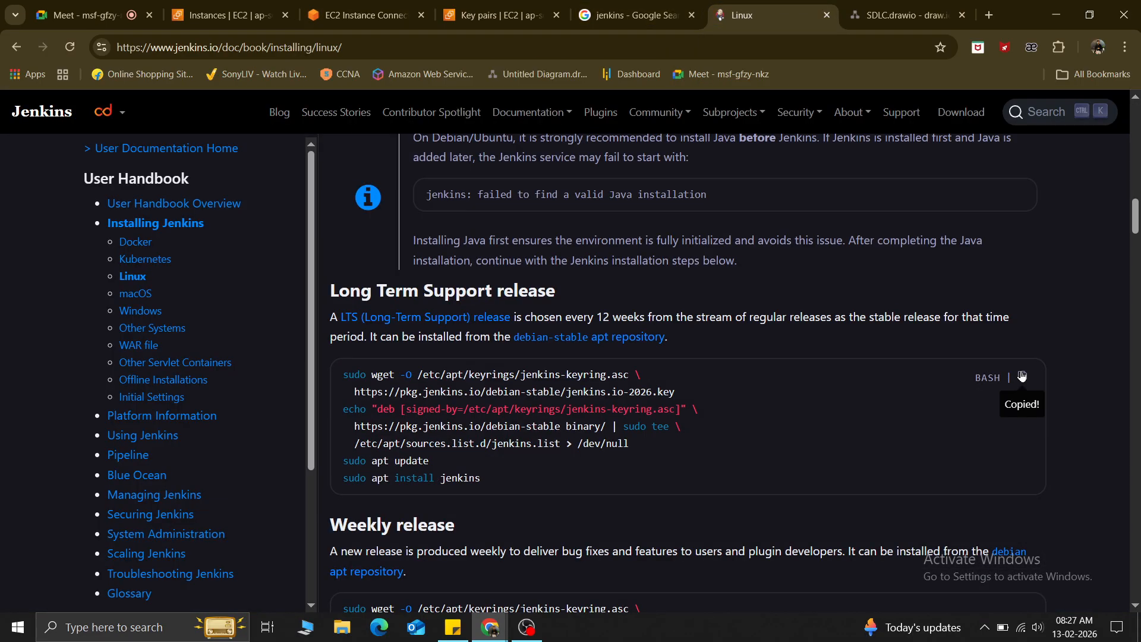
Paste the Jenkins LTS repository and install commands on a new line after java -version.
click(359, 15)
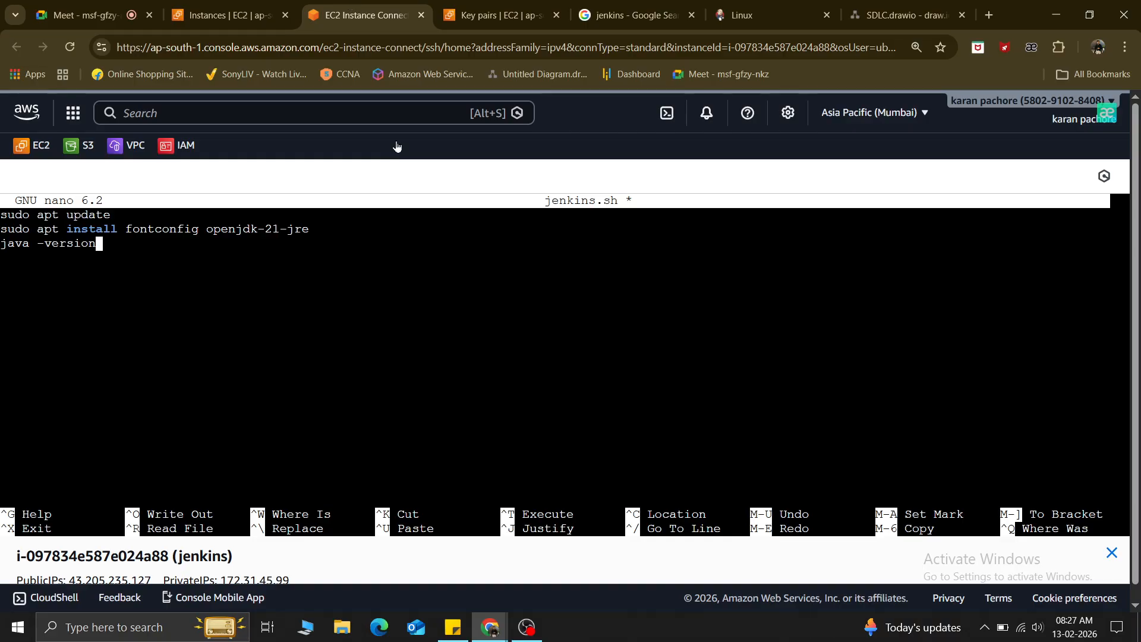
key(Return)
right_click(128, 278)
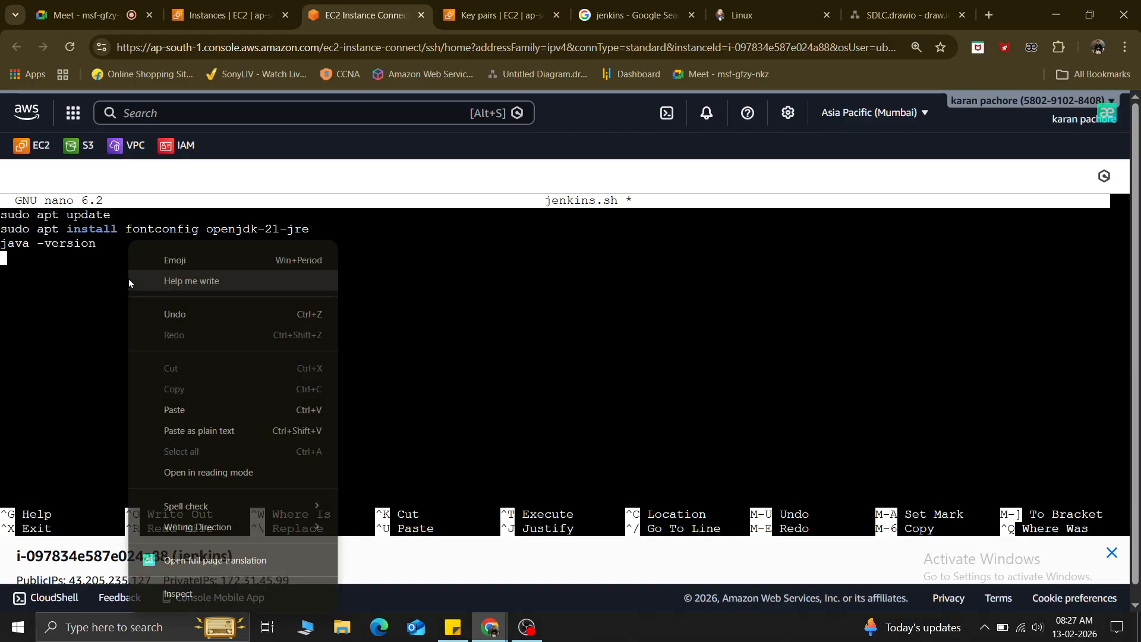
click(192, 411)
Append -y to the jenkins and openjdk-21-jre apt install lines.
text(-)
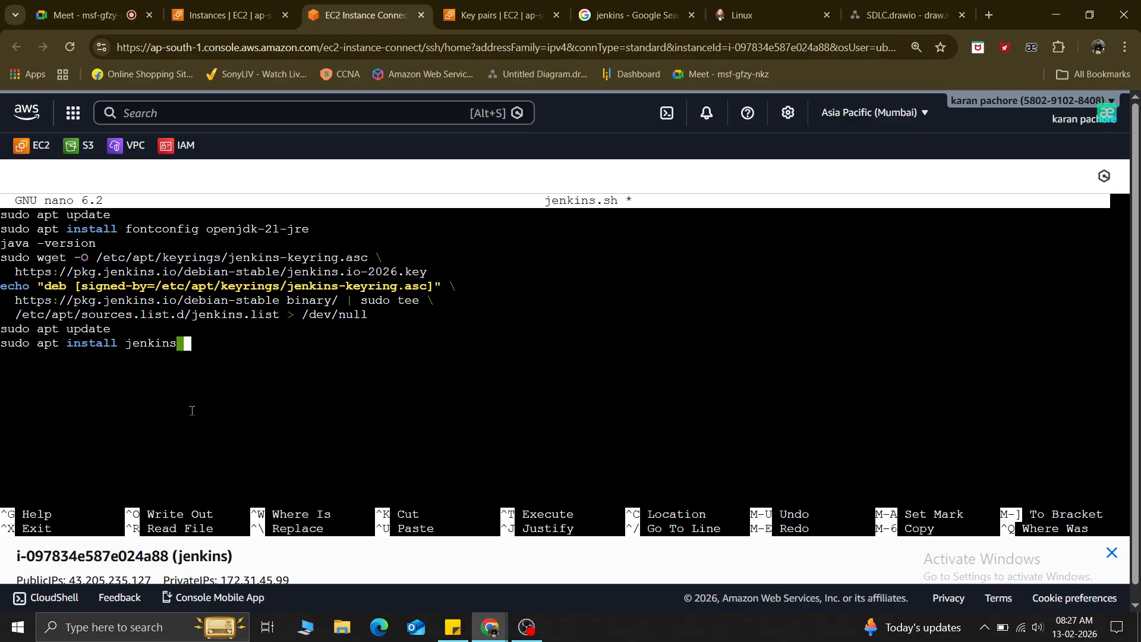
text(y)
key(Left)
key(Left)
key(Left)
key(Left)
key(Left)
key(Left)
key(Left)
key(Left)
key(Left)
key(Left)
key(Left)
key(Left)
key(Left)
key(Left)
key(Left)
key(Left)
key(Left)
key(Left)
key(Left)
key(Left)
key(Left)
key(Left)
key(Left)
key(Left)
key(Left)
key(Left)
key(Left)
key(Left)
key(Left)
key(Left)
key(Left)
key(Left)
key(Left)
key(Left)
key(Left)
key(Left)
key(Left)
key(Left)
key(Left)
key(Left)
key(Left)
key(Left)
key(Left)
key(Left)
key(Left)
key(Left)
key(Left)
key(Left)
key(Left)
key(Left)
key(Left)
key(Left)
key(Left)
key(Left)
key(Left)
key(Left)
key(Left)
key(Left)
key(Left)
key(Left)
key(Left)
key(Left)
key(Left)
key(Left)
key(Left)
key(Left)
key(Left)
key(Left)
key(Left)
key(Left)
key(Left)
key(Left)
key(Left)
key(Left)
key(Left)
key(Left)
key(Left)
key(Left)
key(Left)
key(Left)
key(Left)
key(Left)
key(Left)
key(Left)
key(Left)
key(Left)
key(Left)
key(Left)
key(Left)
key(Left)
key(Left)
key(Left)
key(Left)
key(Left)
key(Left)
key(Left)
key(Left)
key(Left)
key(Left)
key(Left)
key(Left)
key(Left)
key(Left)
key(Left)
key(Left)
key(Left)
key(Left)
key(Left)
key(Left)
key(Left)
key(Left)
key(Left)
key(Left)
key(Left)
key(Left)
key(Left)
key(Left)
key(Left)
key(Left)
key(Left)
key(Left)
key(Left)
key(Left)
key(Left)
key(Left)
key(Right)
key(Right)
key(Right)
key(Right)
key(Right)
key(Right)
key(Right)
key(Right)
key(Right)
key(Right)
key(Right)
key(Right)
key(Right)
key(Right)
key(Right)
key(Right)
key(Right)
text(-y)
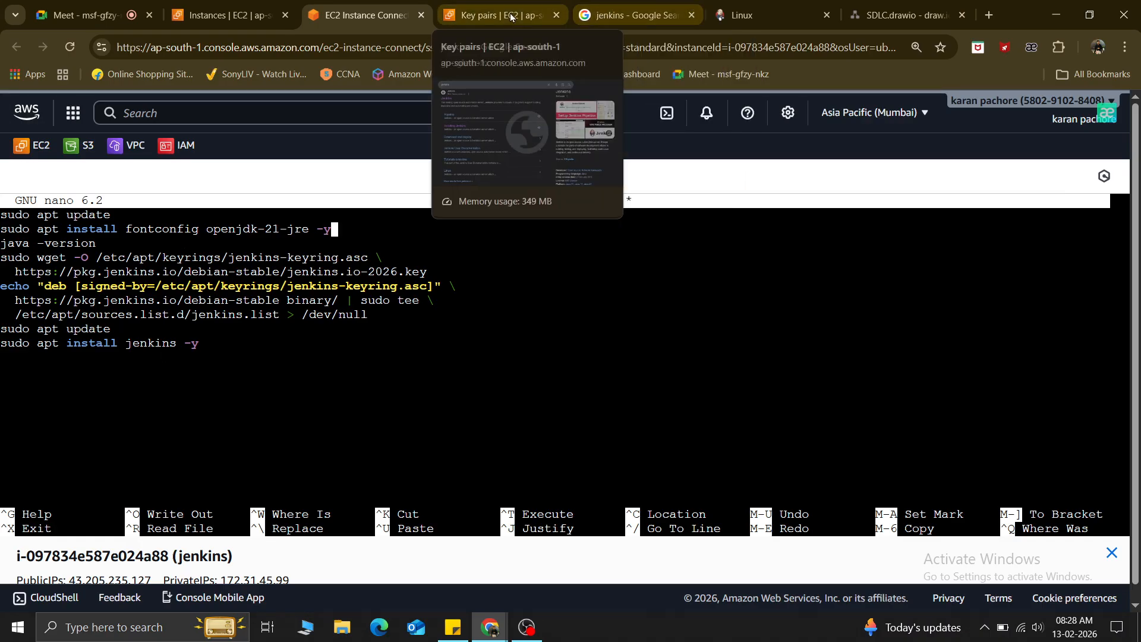
click(743, 15)
Copy the systemctl enable jenkins command from the Start Jenkins section and return to jenkins.sh.
scroll(501, 416, down, 5)
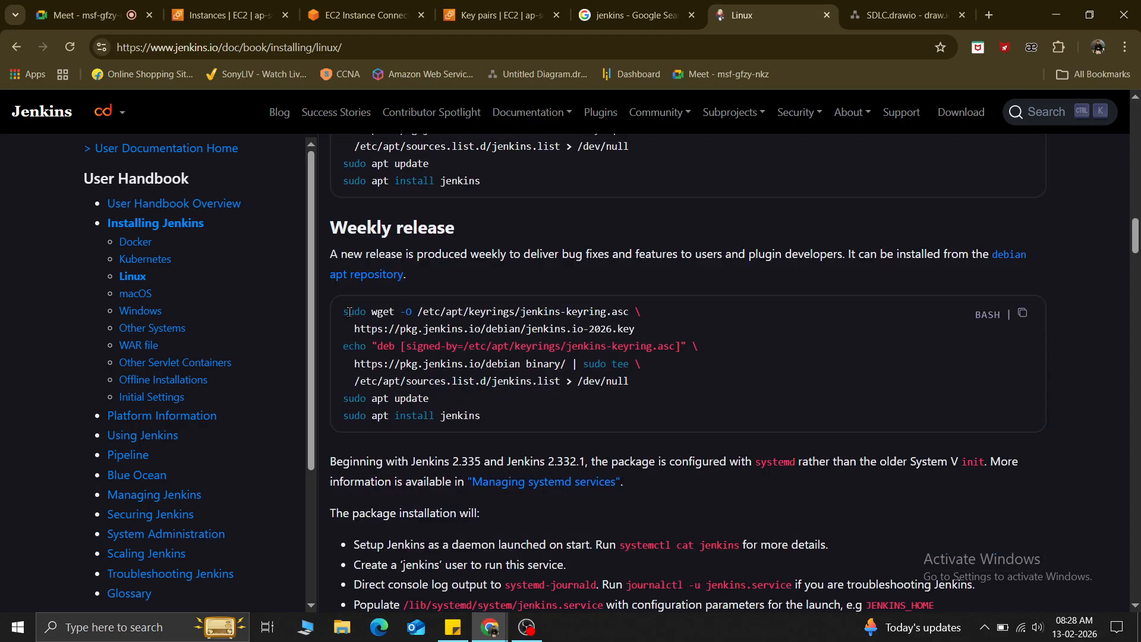
scroll(458, 427, down, 2)
scroll(458, 426, down, 10)
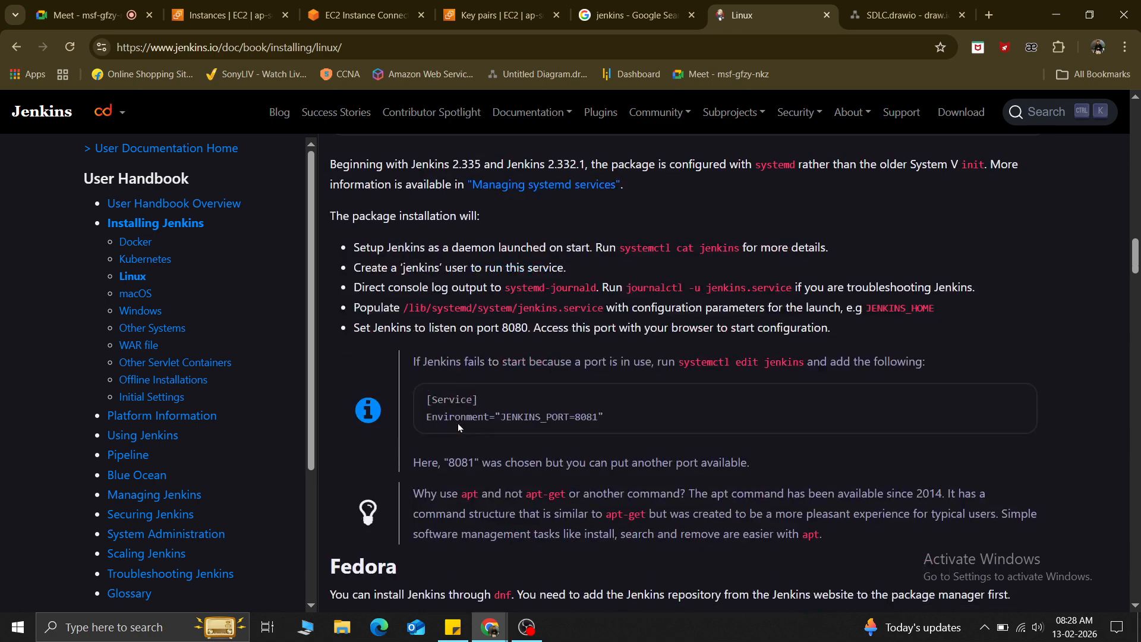
scroll(458, 422, down, 4)
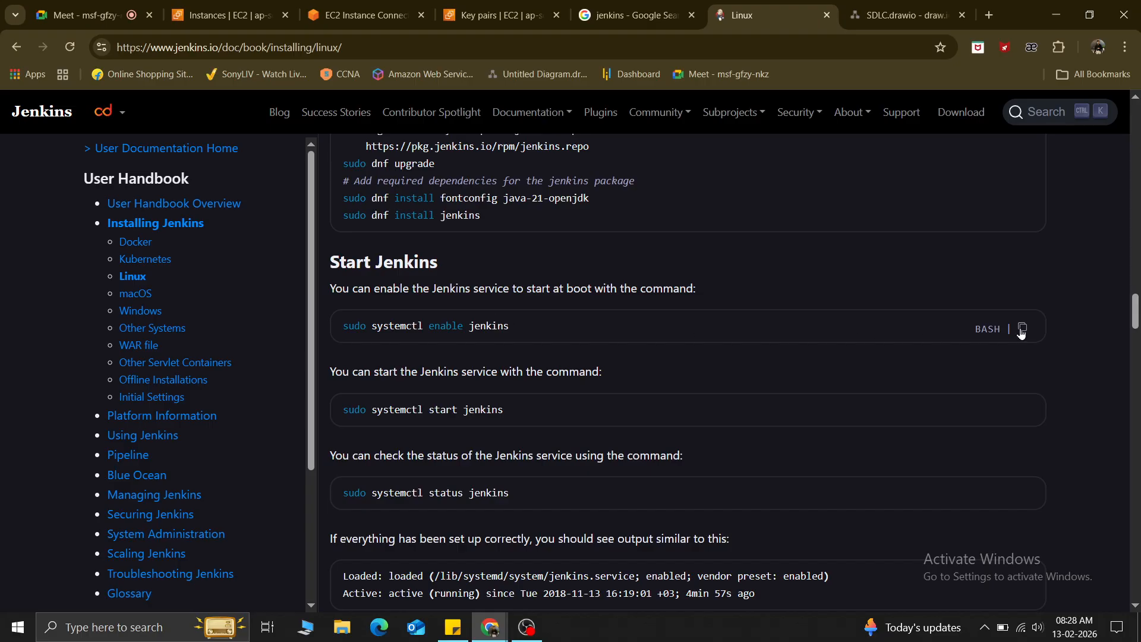
click(1021, 330)
scroll(1021, 331, down, 10)
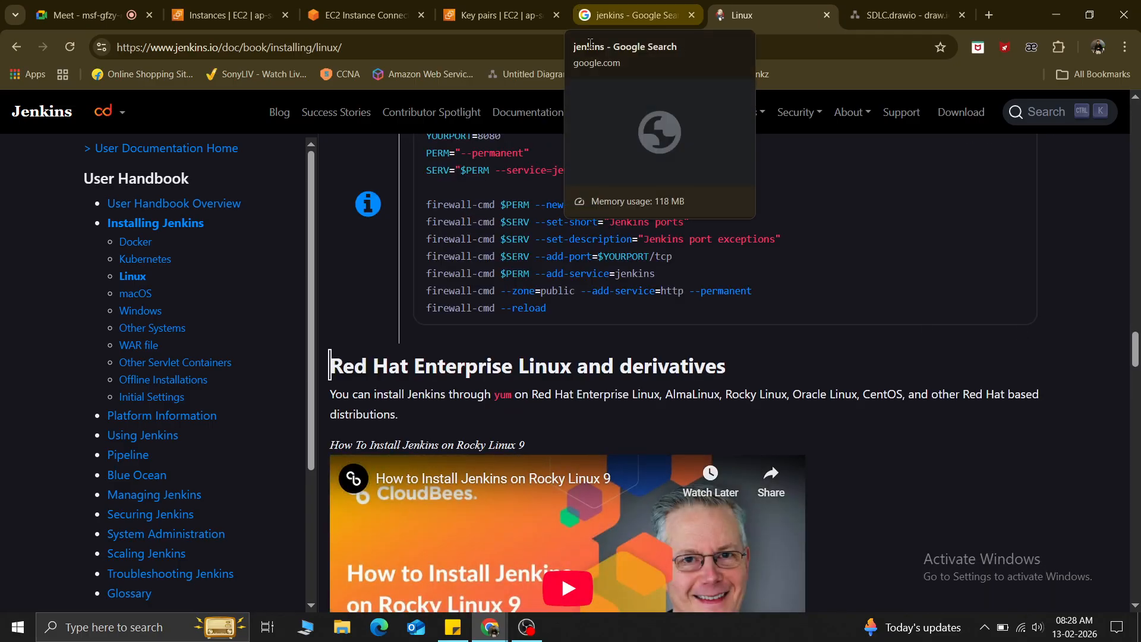
scroll(594, 394, up, 6)
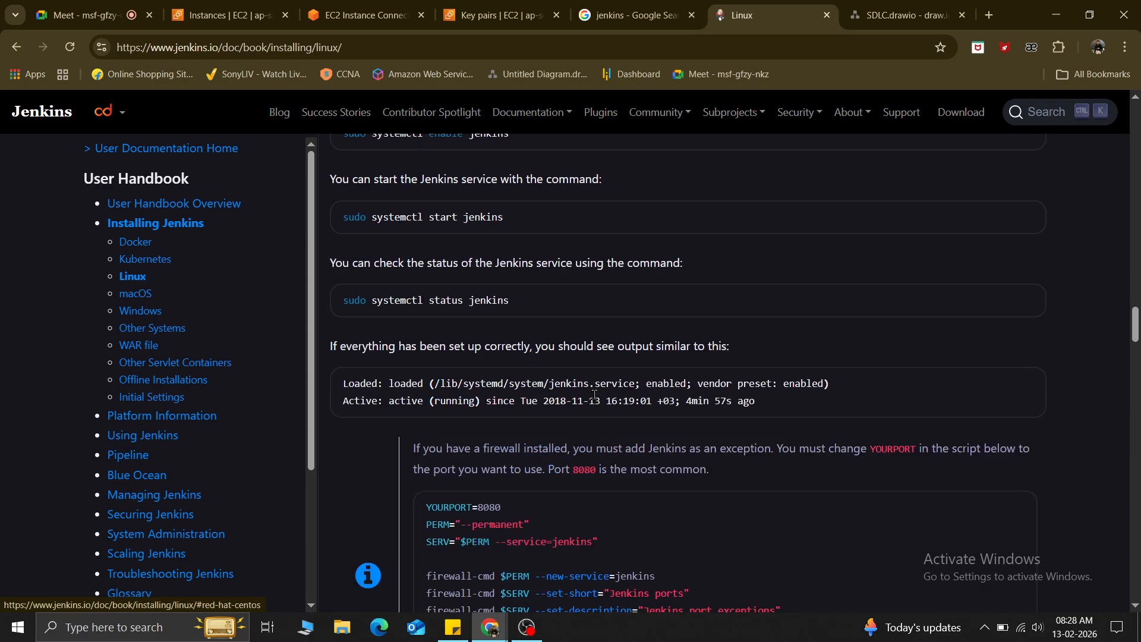
scroll(594, 395, up, 1)
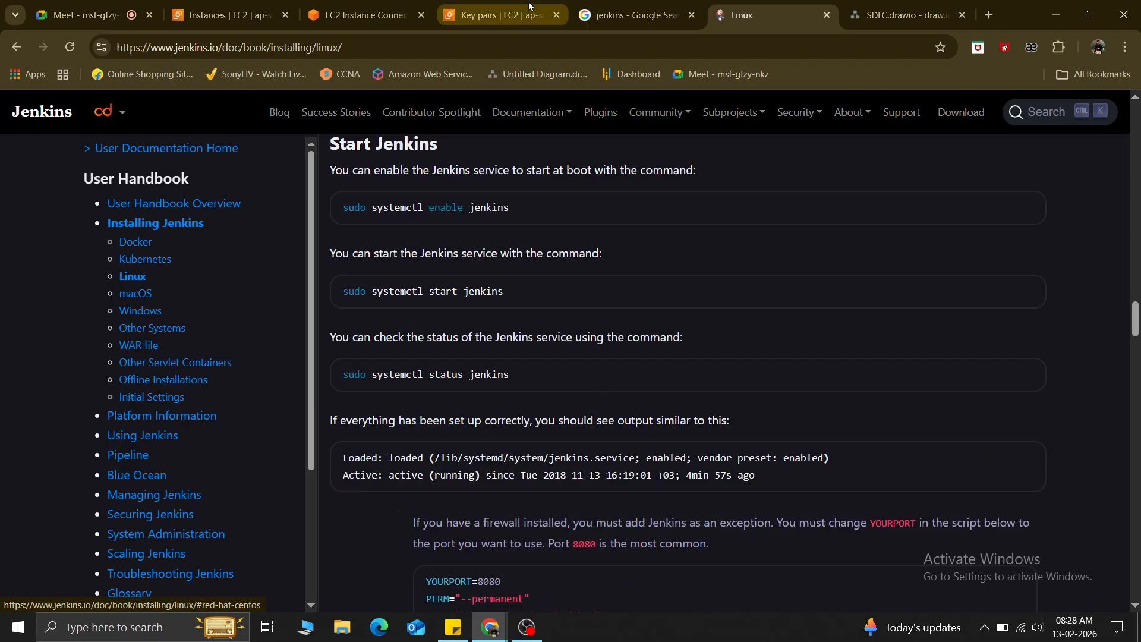
click(392, 11)
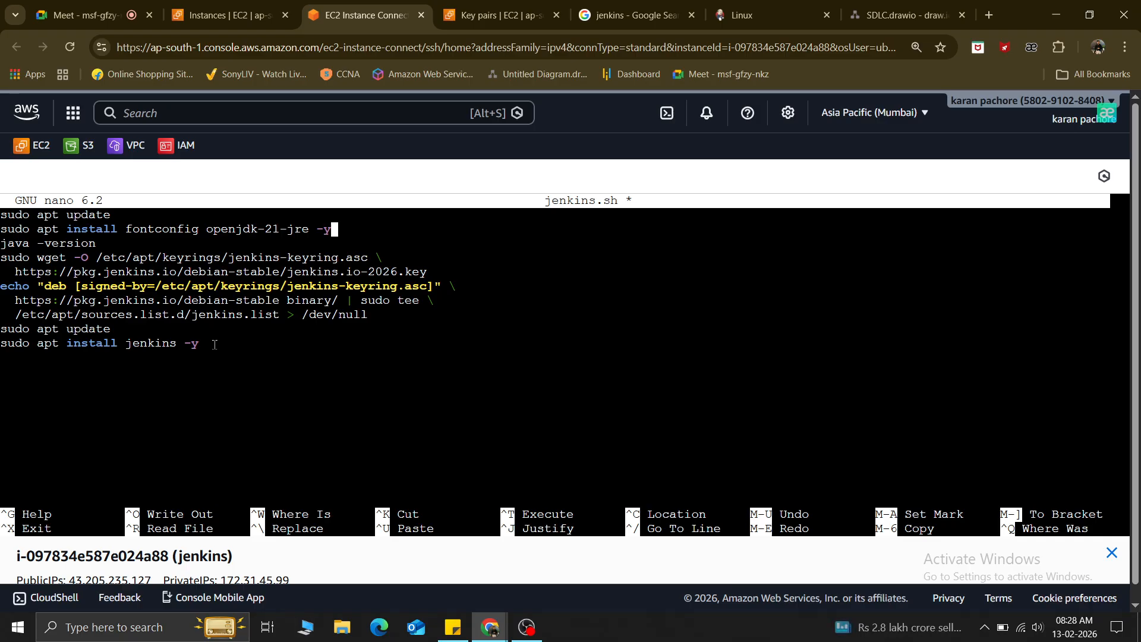
Paste the systemctl enable jenkins command after the jenkins install line.
key(Down)
key(Down)
key(Down)
key(Down)
key(Down)
key(Down)
key(Down)
key(Down)
key(Down)
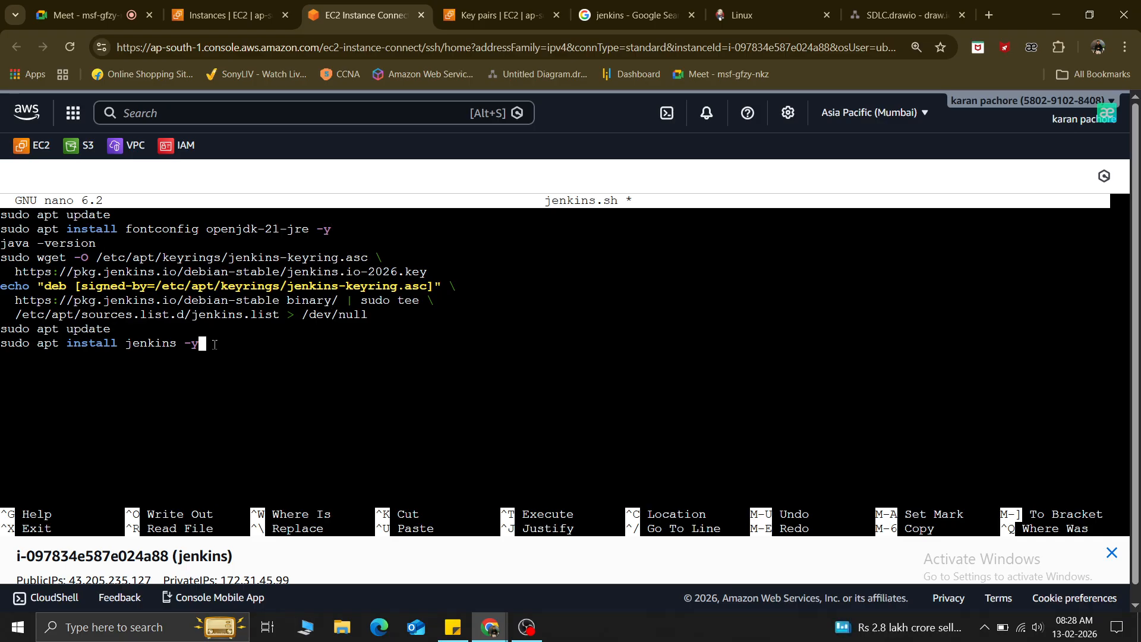
key(Down)
right_click(214, 346)
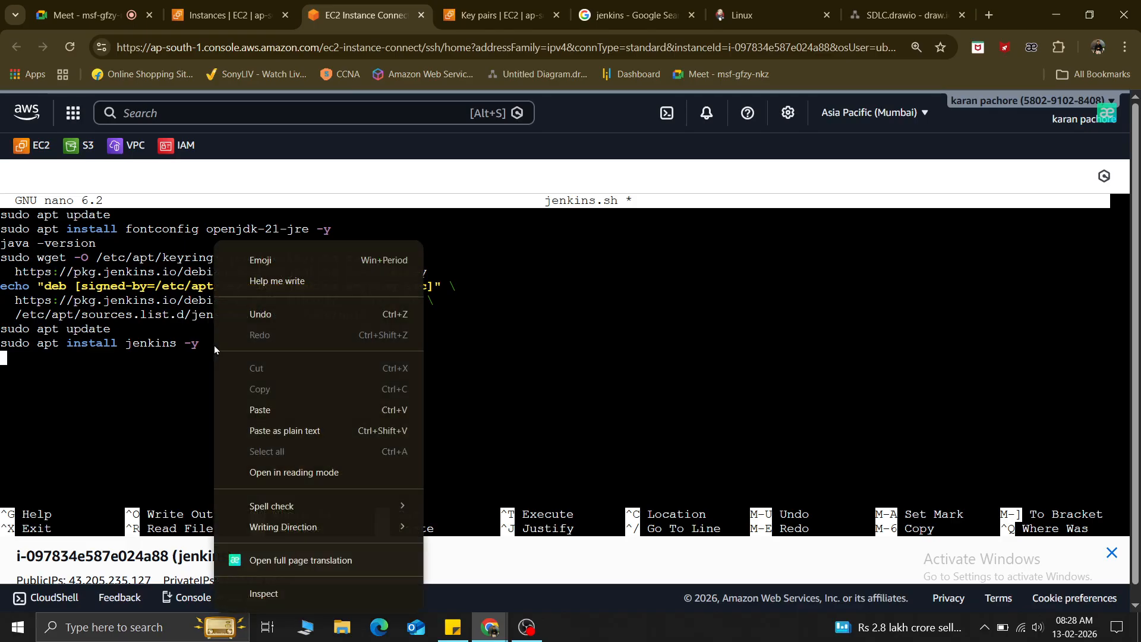
click(255, 410)
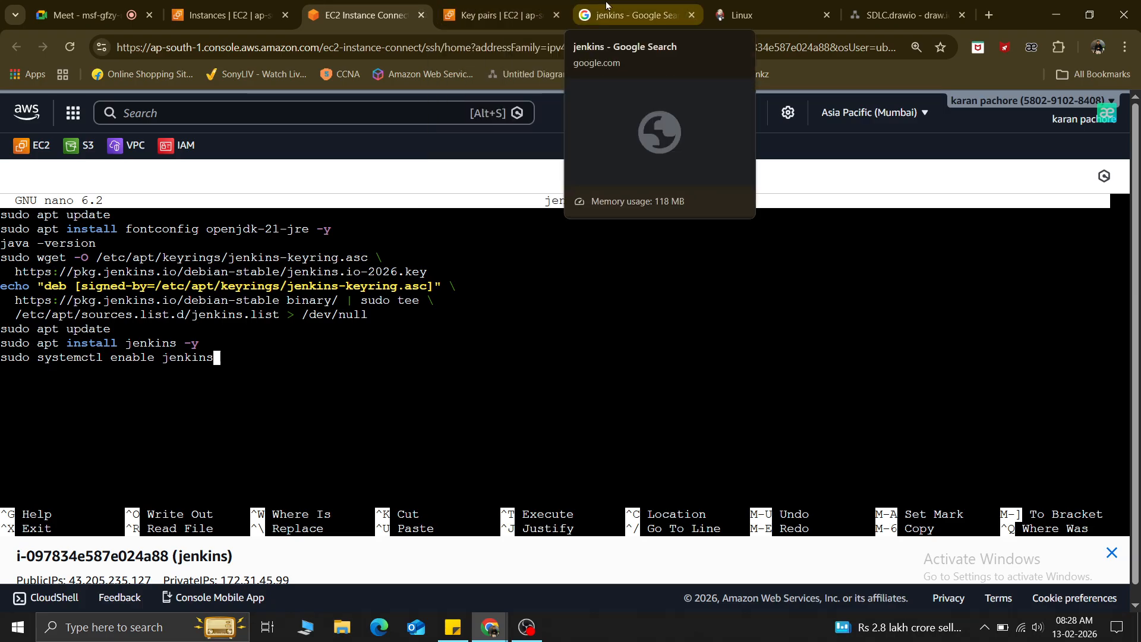
Add the systemctl start jenkins command on the next line of jenkins.sh.
click(750, 15)
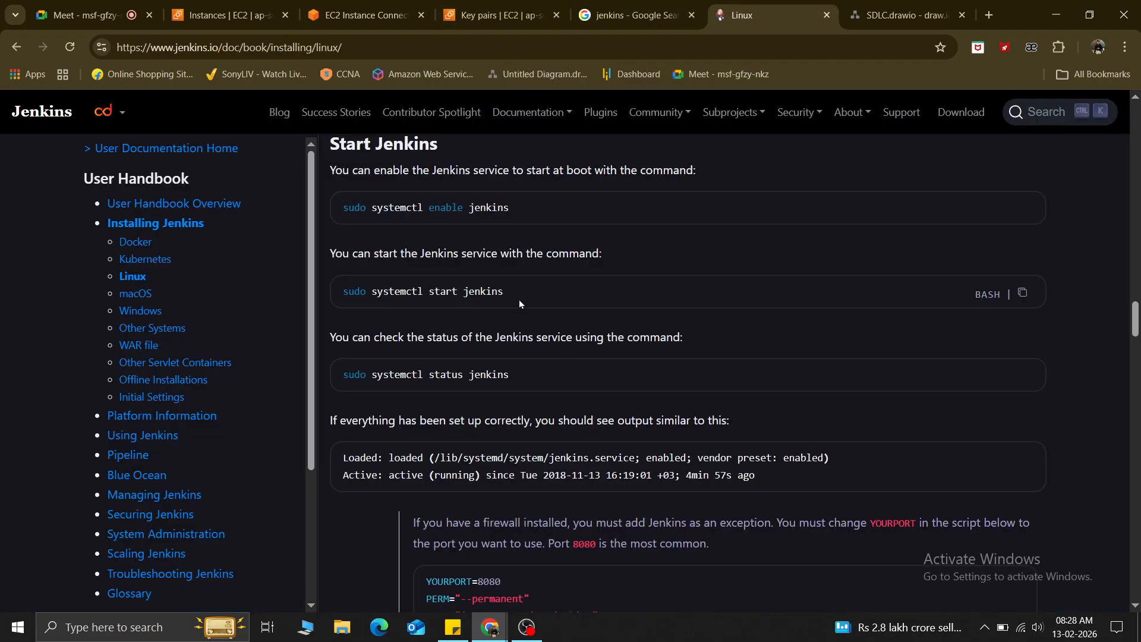
drag(470, 286, 328, 290)
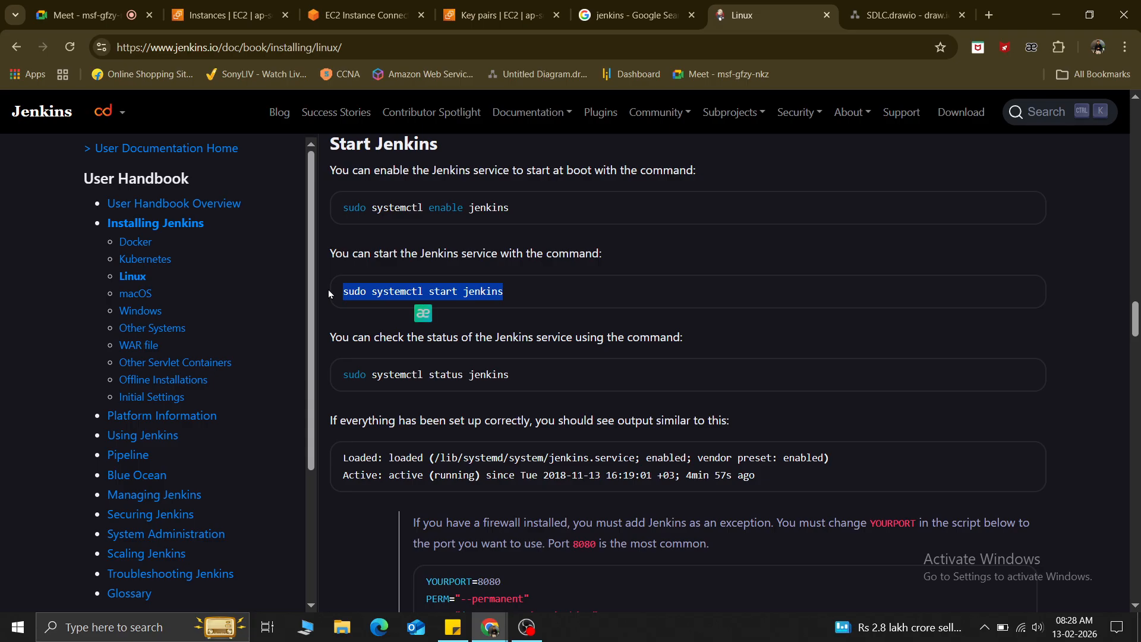
click(331, 7)
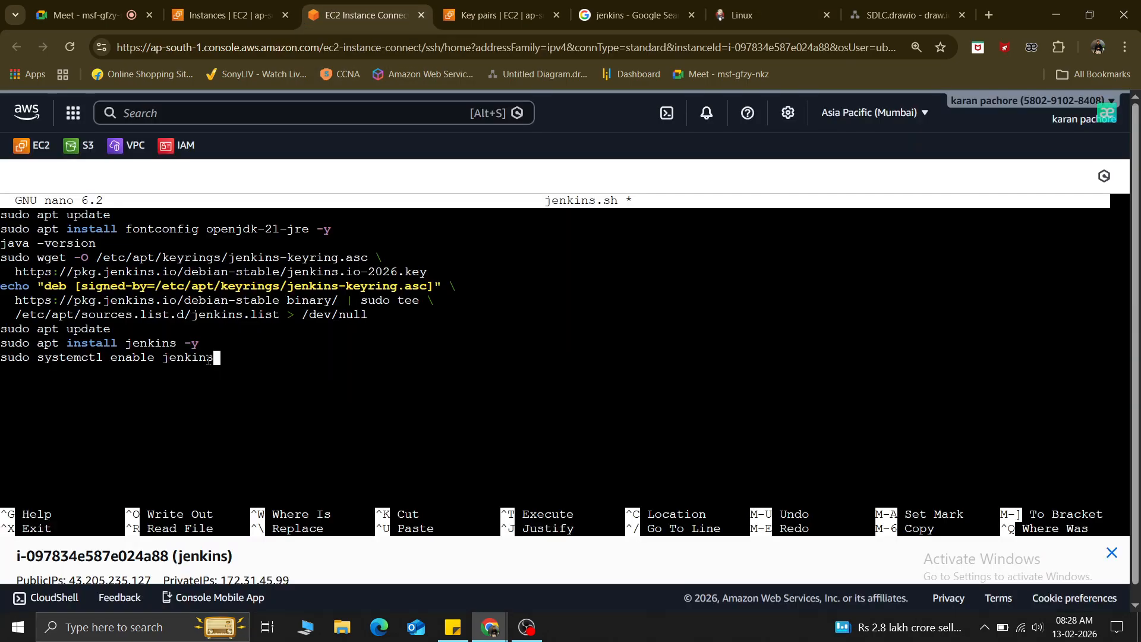
key(Return)
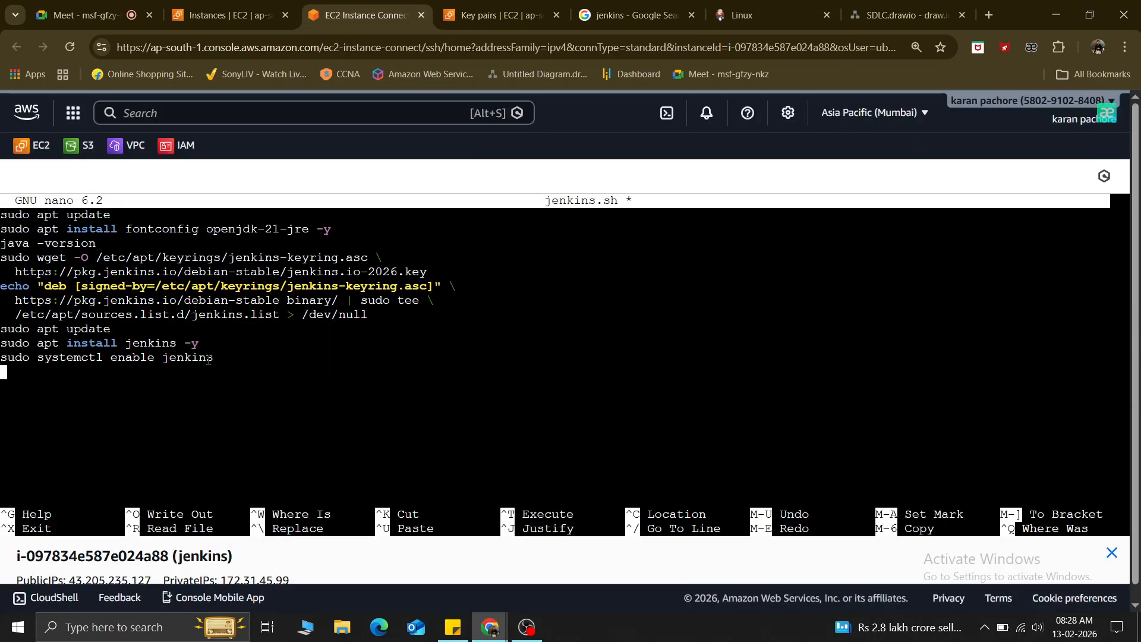
right_click(118, 399)
click(148, 194)
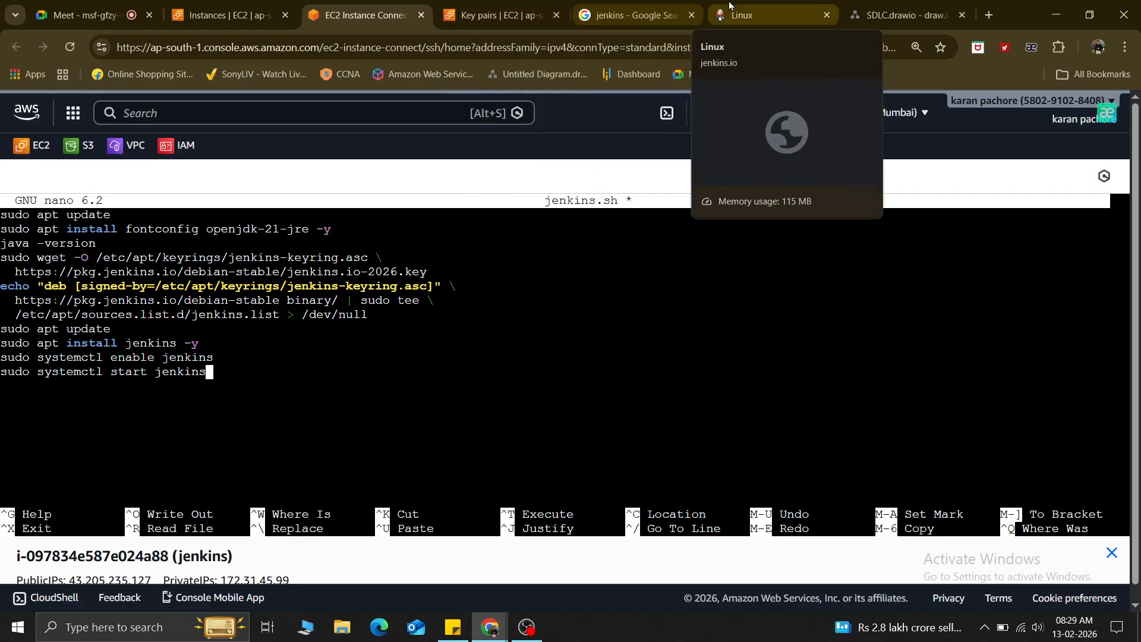
Add the systemctl status jenkins command as the last line and exit nano with Ctrl+X.
click(743, 15)
drag(517, 380, 336, 381)
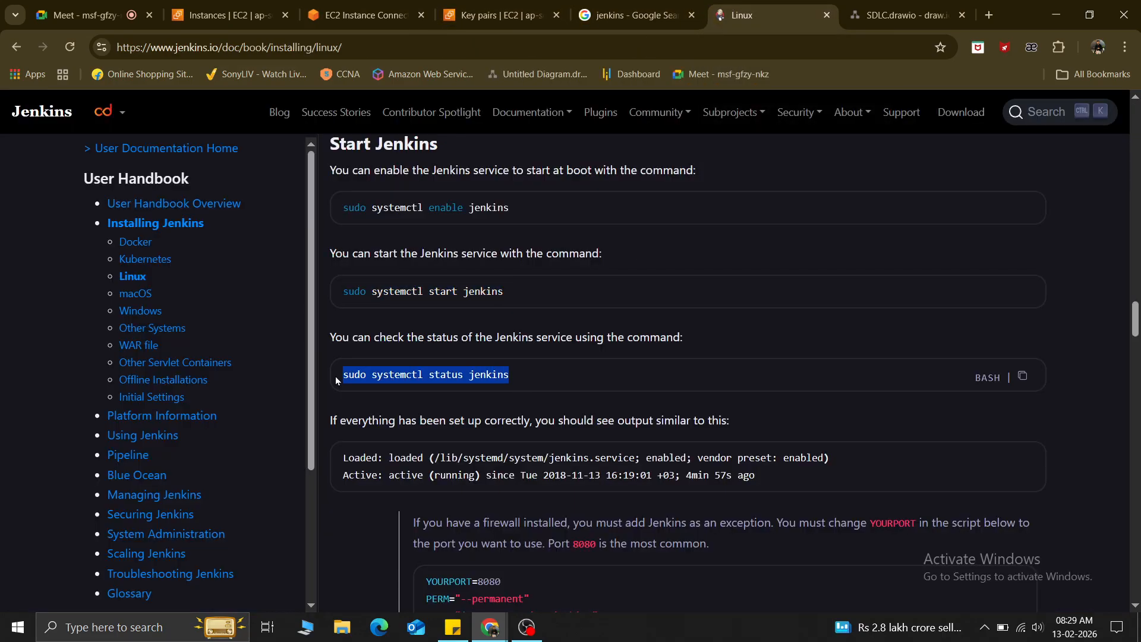
click(457, 14)
click(386, 16)
key(Return)
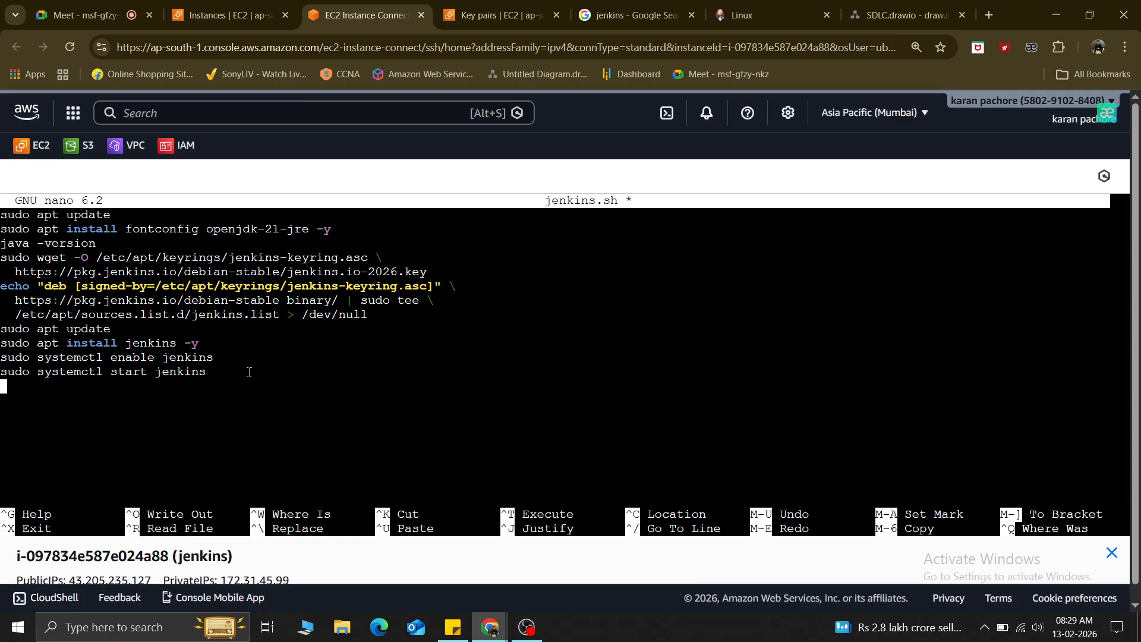
right_click(186, 396)
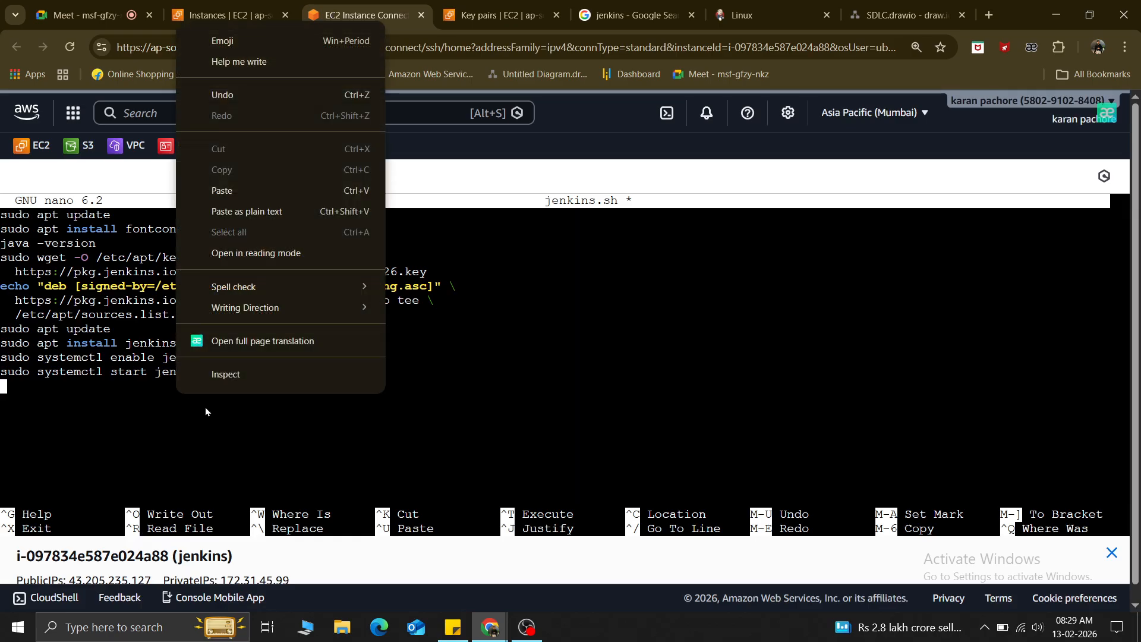
click(238, 191)
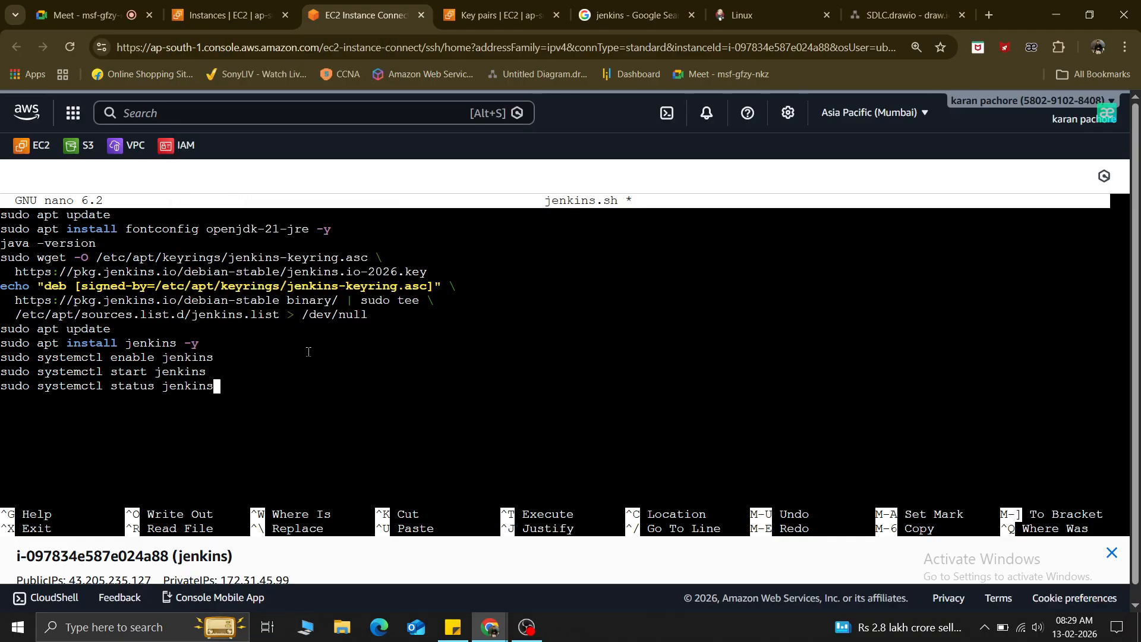
key(ctrl+x)
Save jenkins.sh under its name and run it with bash to install Java and Jenkins.
key(y)
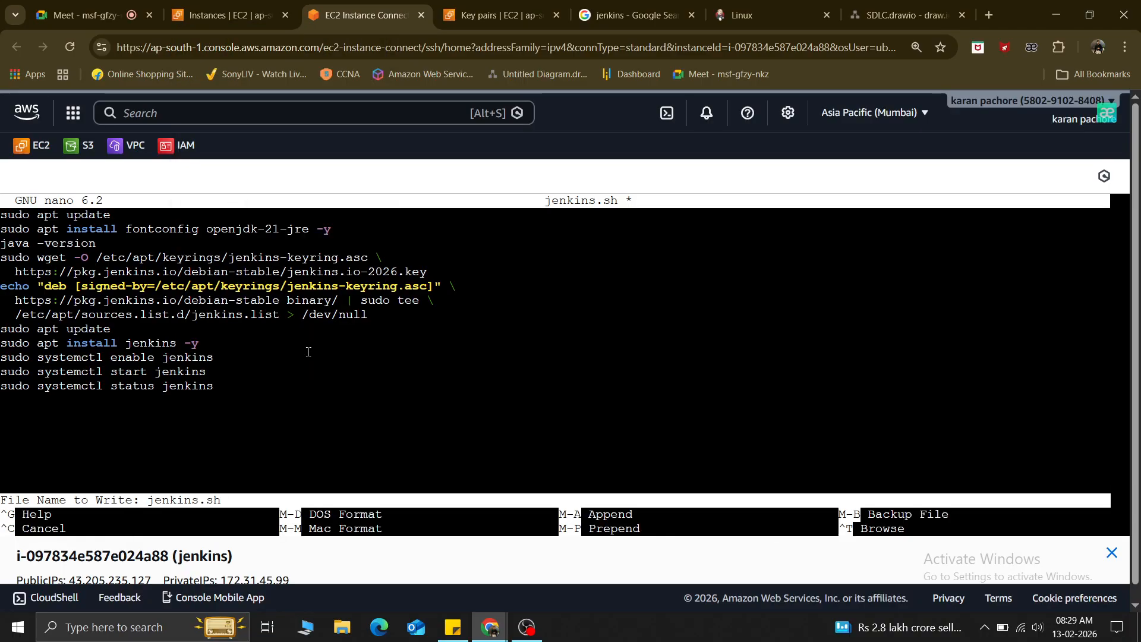
key(Return)
text(b)
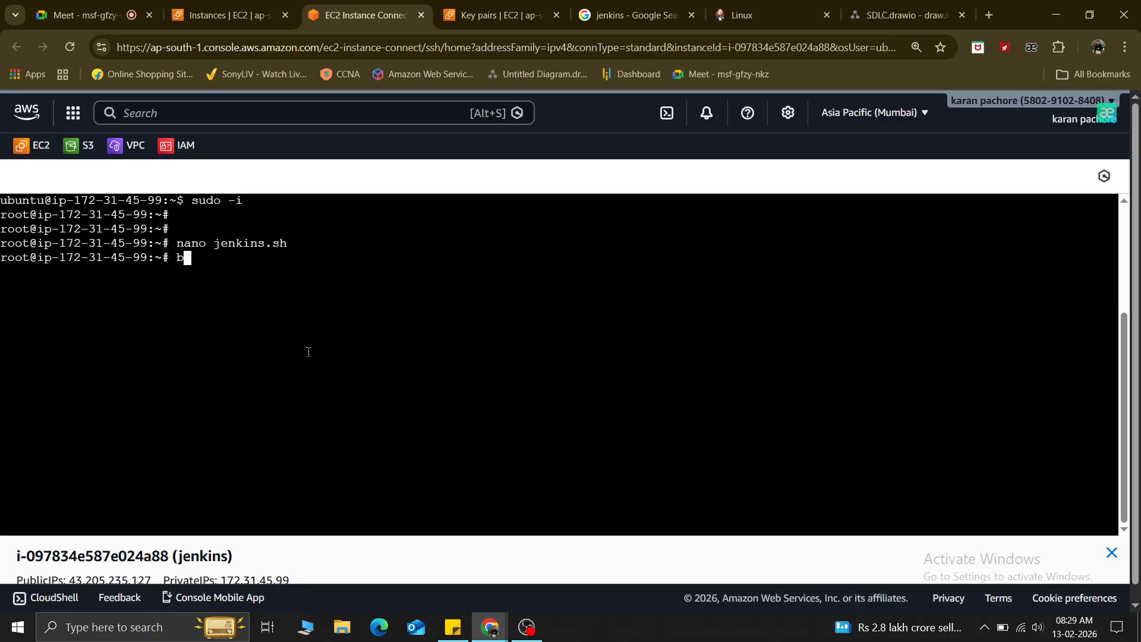
text(ash jenkin)
key(Tab)
key(Return)
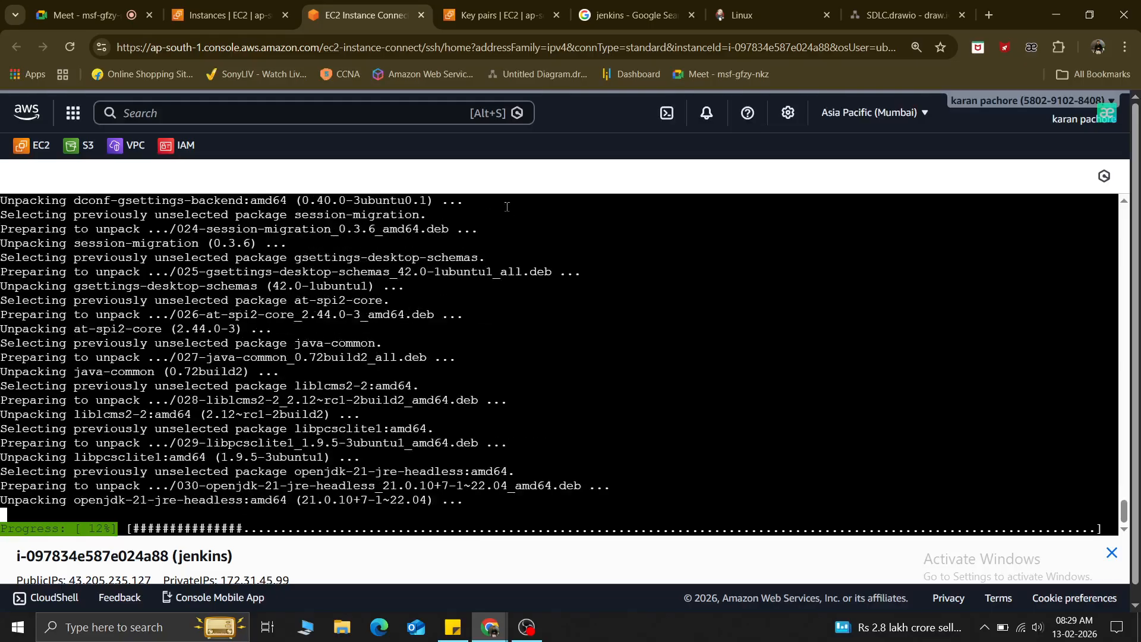
Watch the apt install progress in the terminal, then switch to the SDLC.drawio diagram.
click(772, 6)
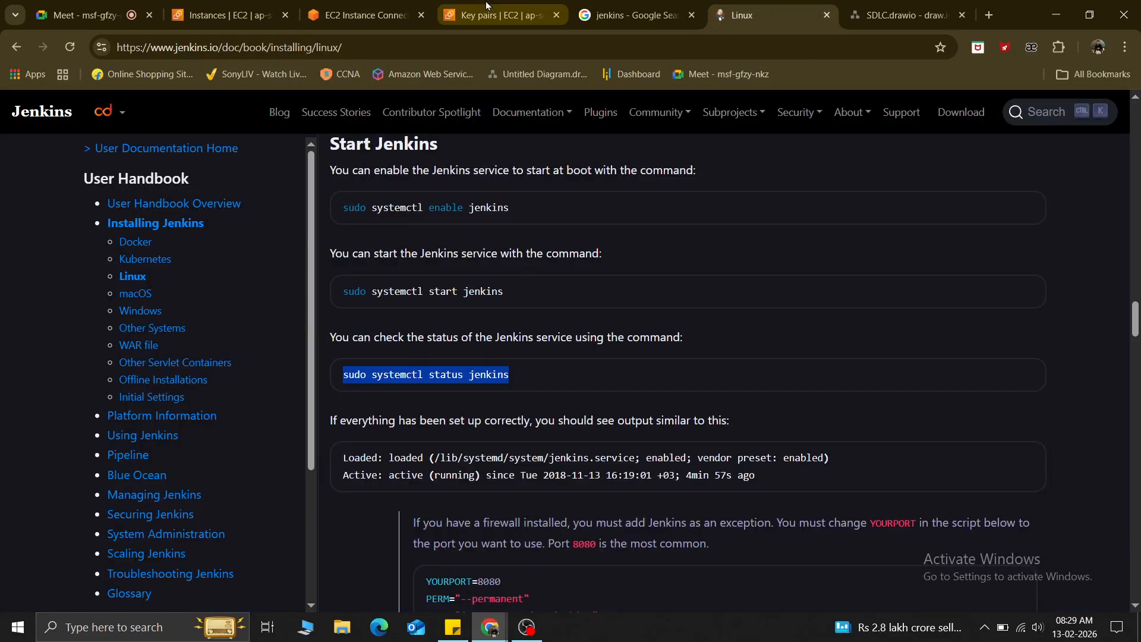
click(363, 15)
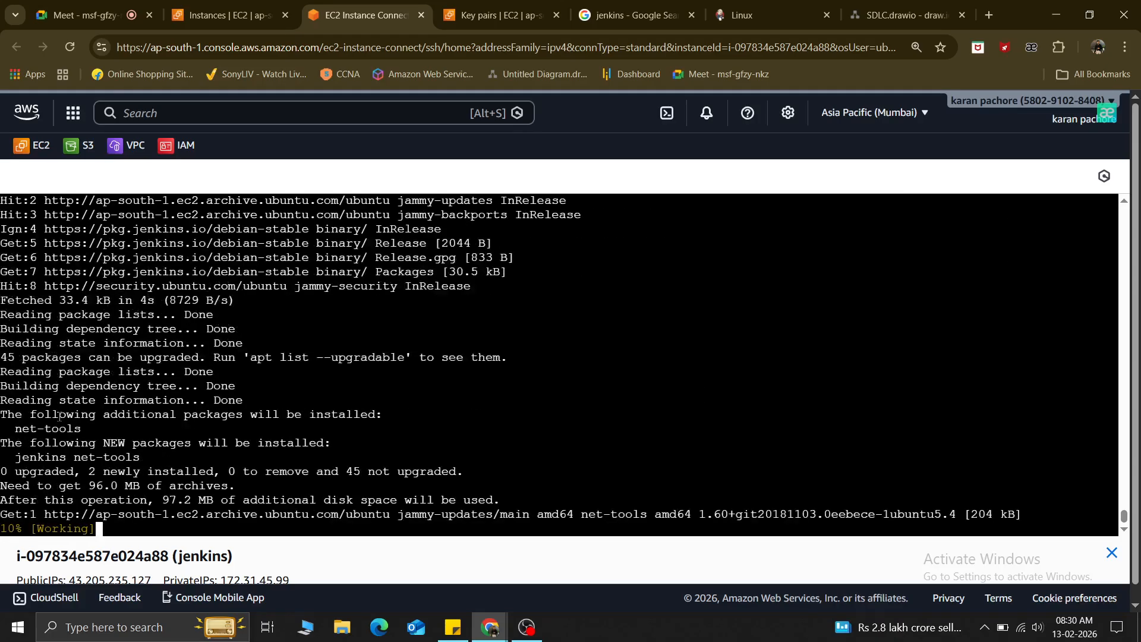
click(875, 6)
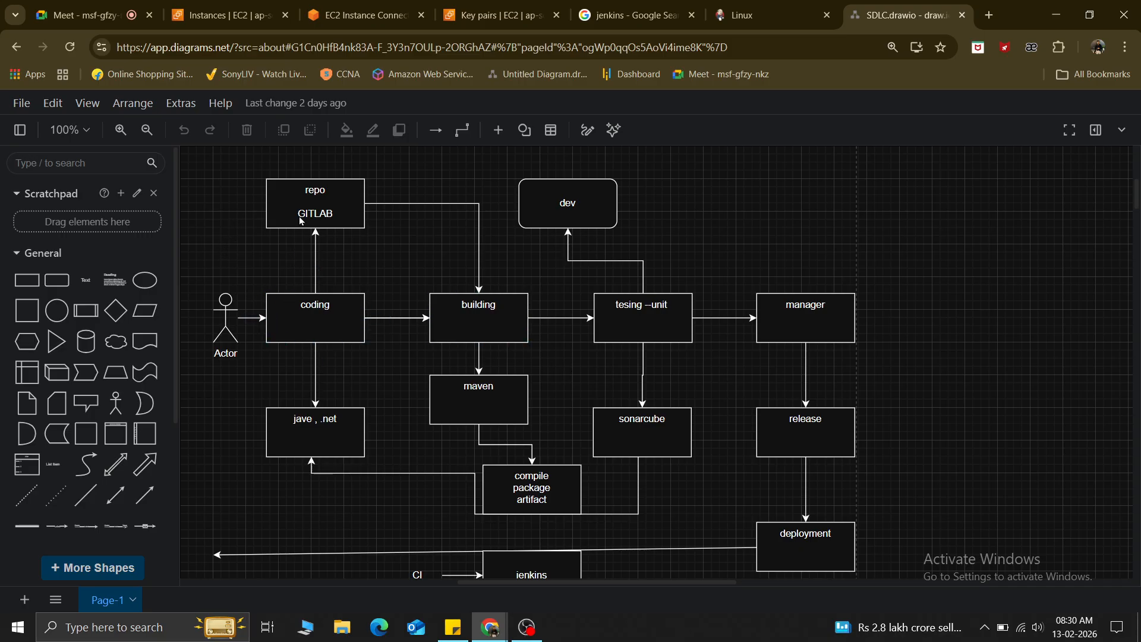
Select the jave/.net, coding, building and tesing-unit boxes in the SDLC diagram.
click(302, 423)
click(315, 325)
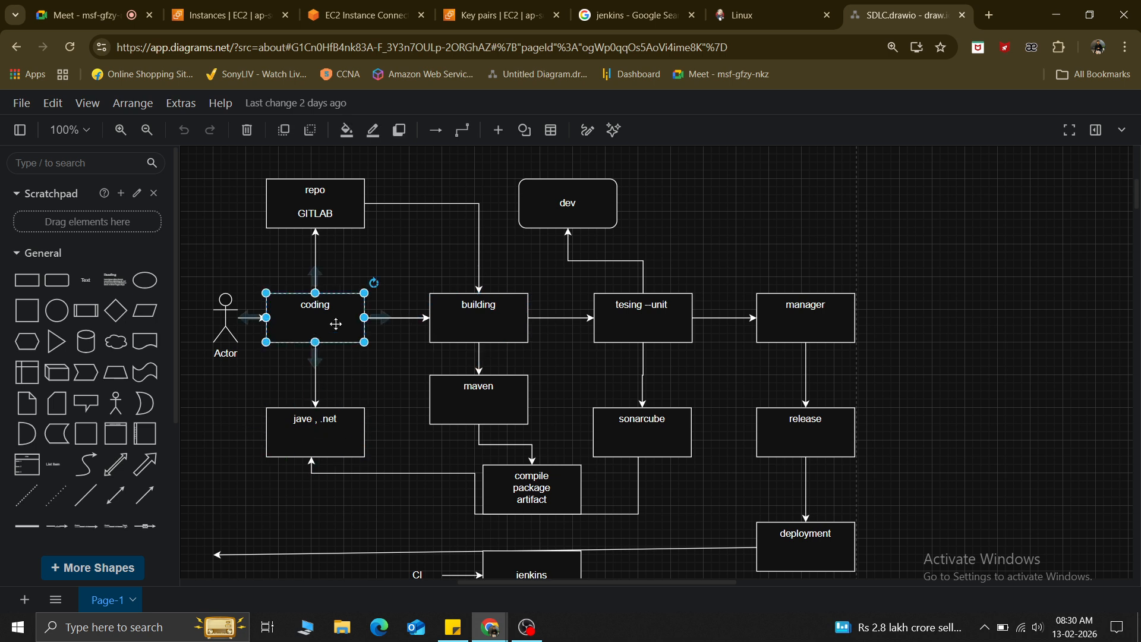
click(486, 321)
click(641, 319)
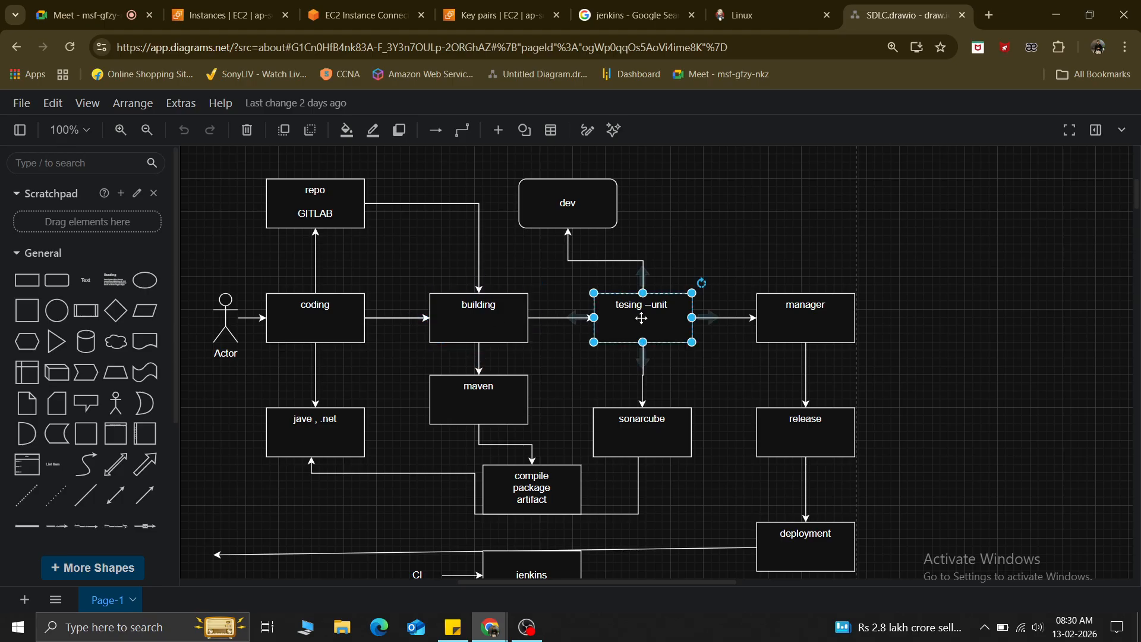
click(311, 320)
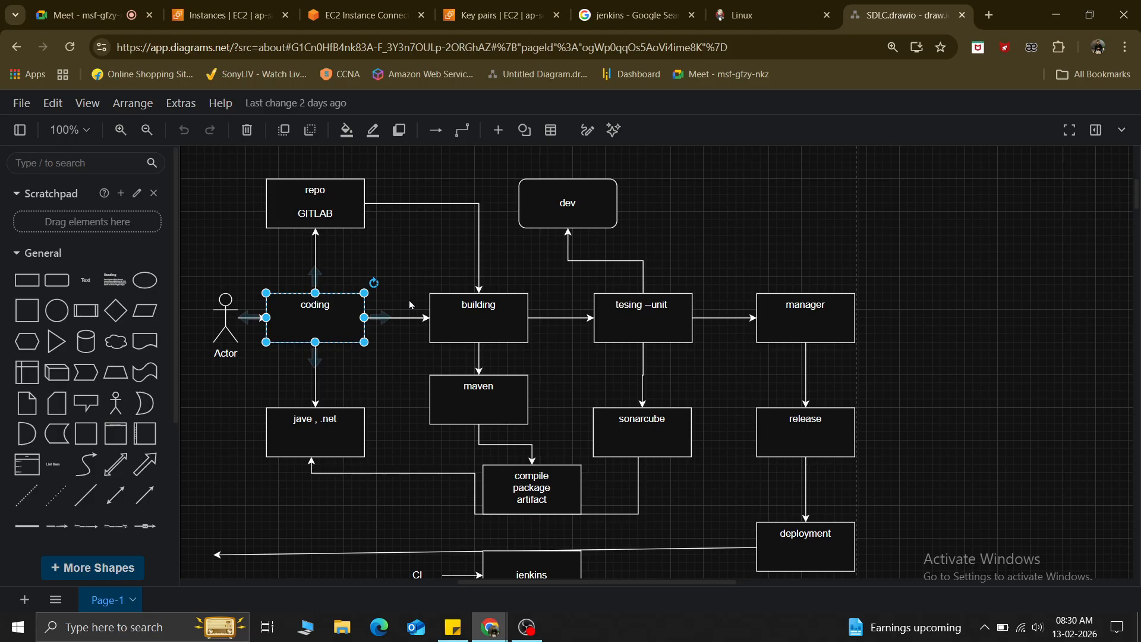
click(481, 311)
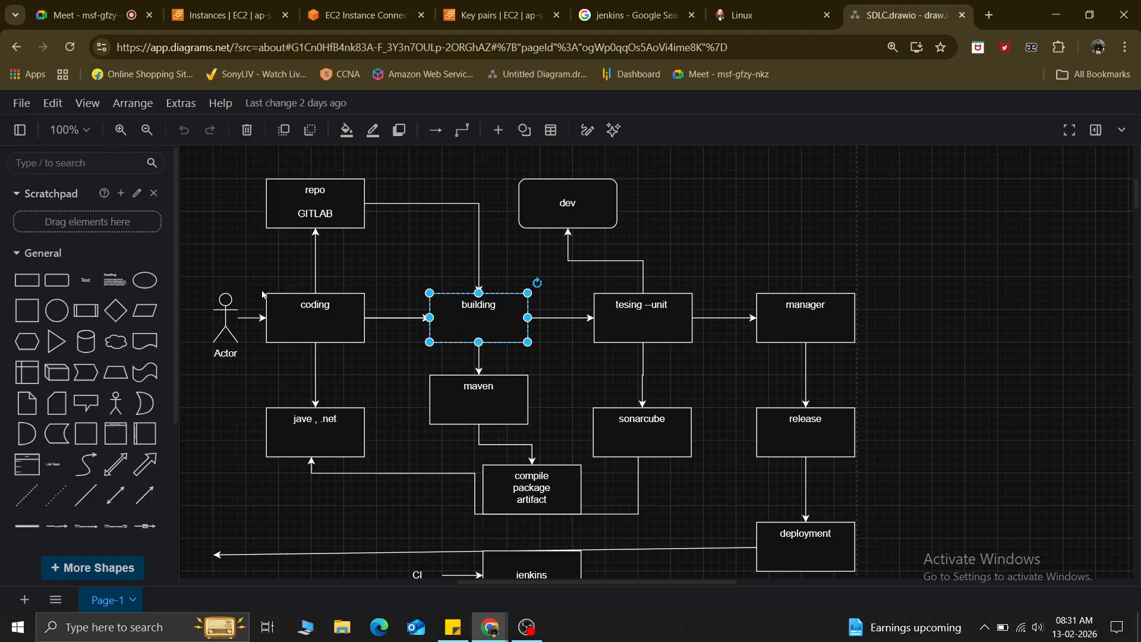
scroll(821, 364, down, 5)
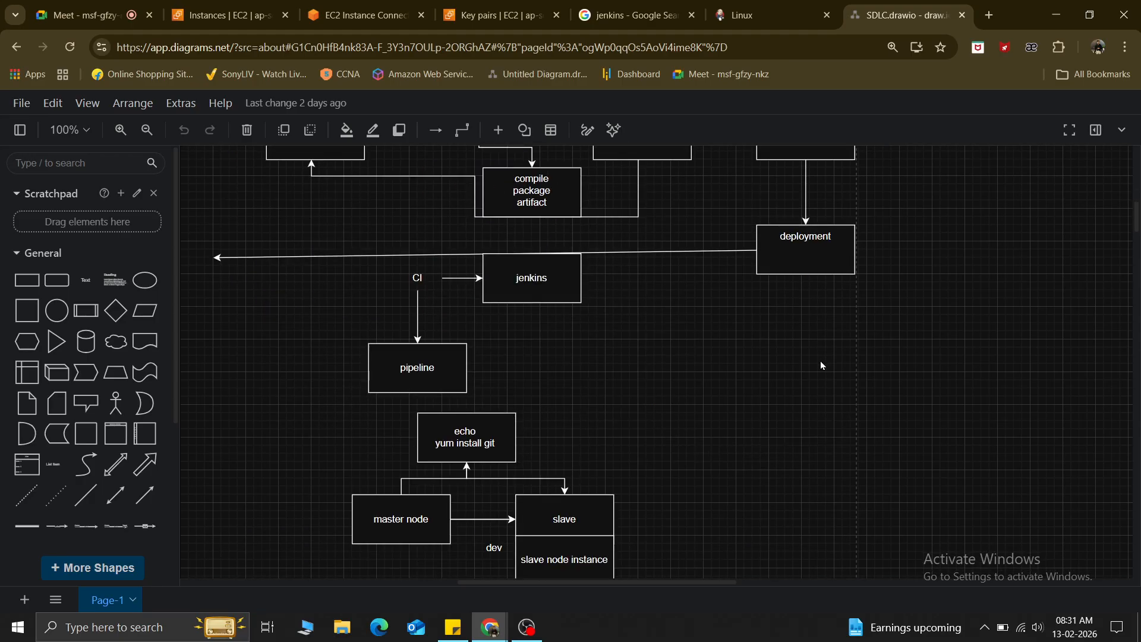
scroll(820, 362, up, 5)
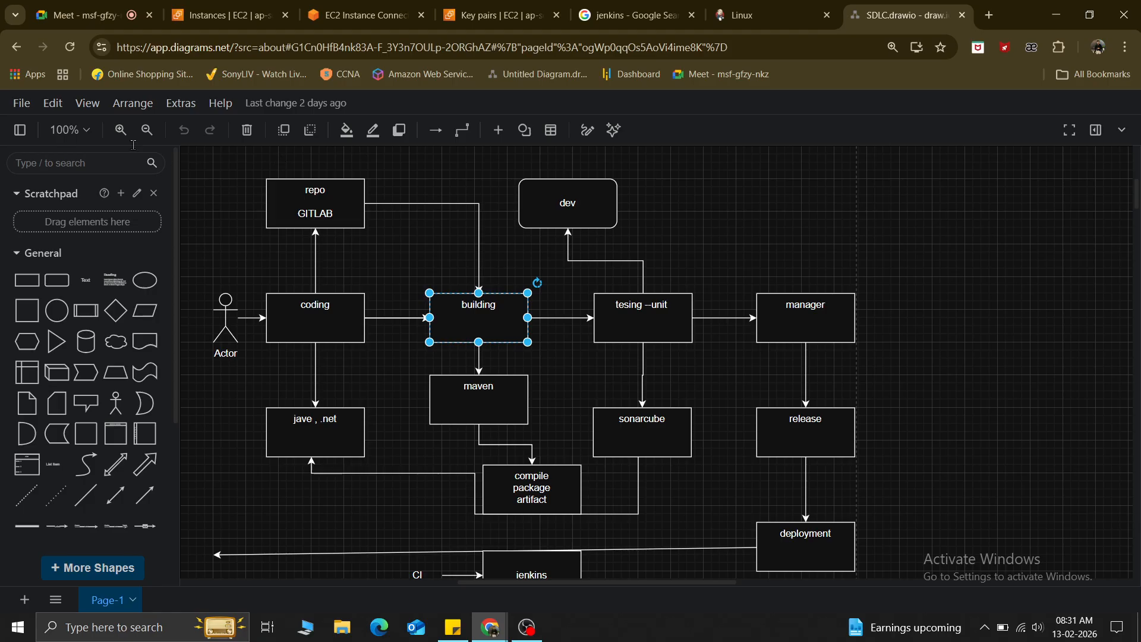
Open recent Devops.drawio in this window, then return to the instance terminal showing Jenkins running.
click(27, 104)
mouse_move(74, 219)
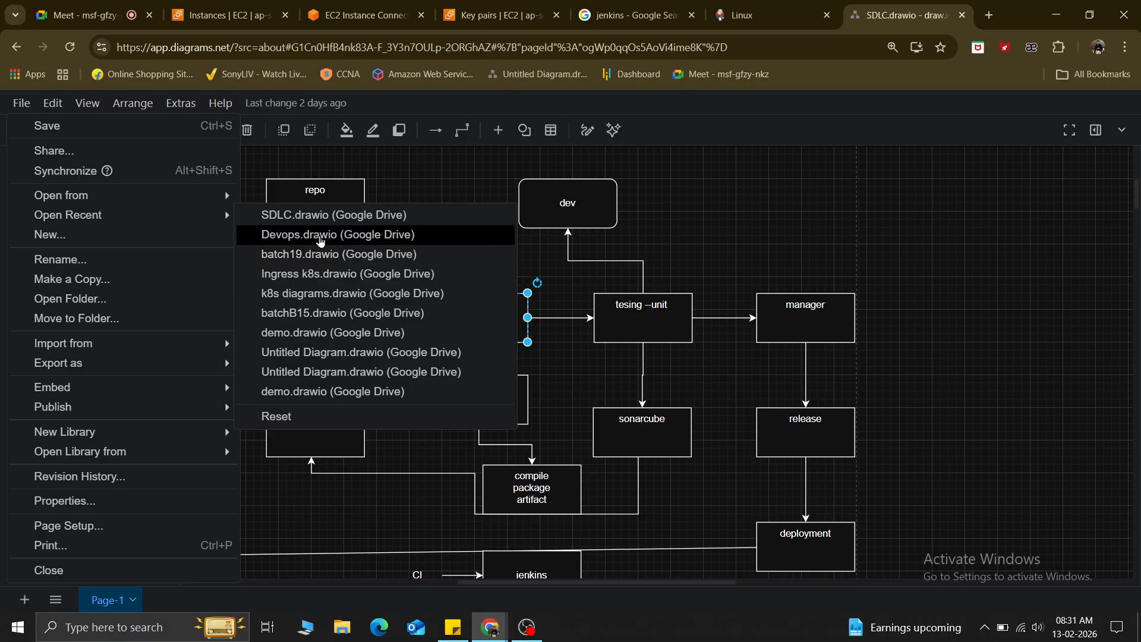
click(319, 237)
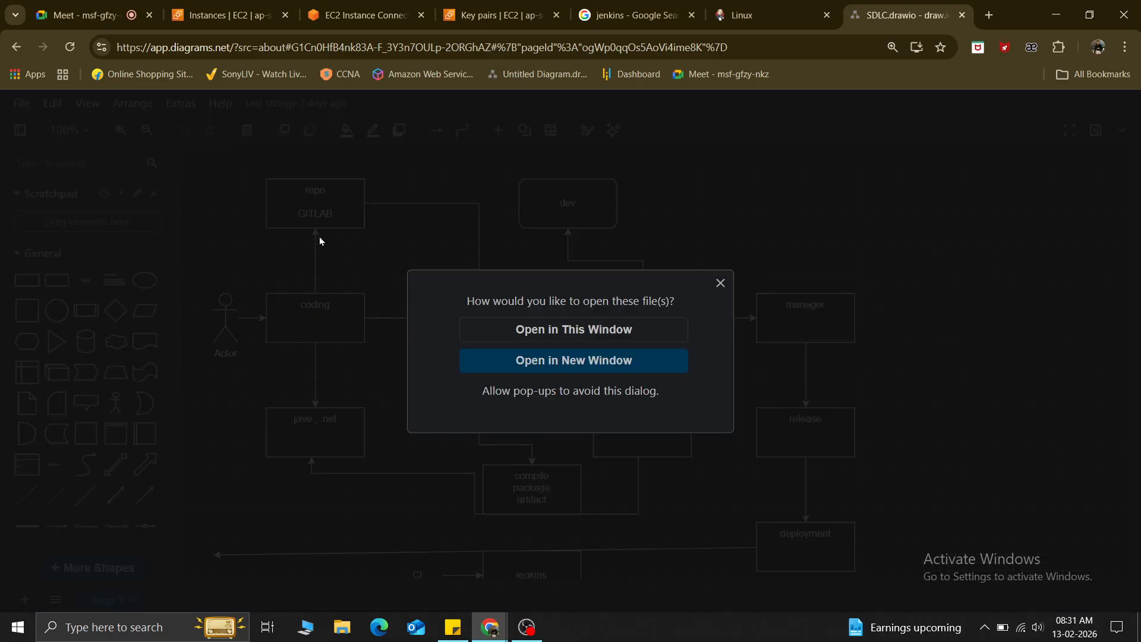
click(574, 336)
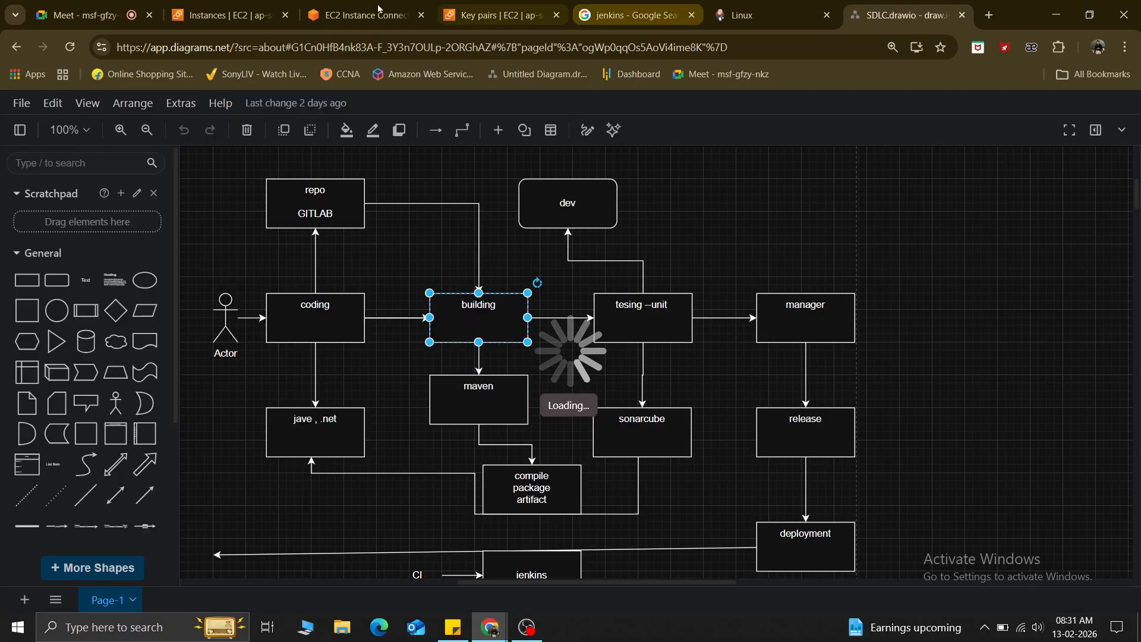
click(221, 12)
click(357, 15)
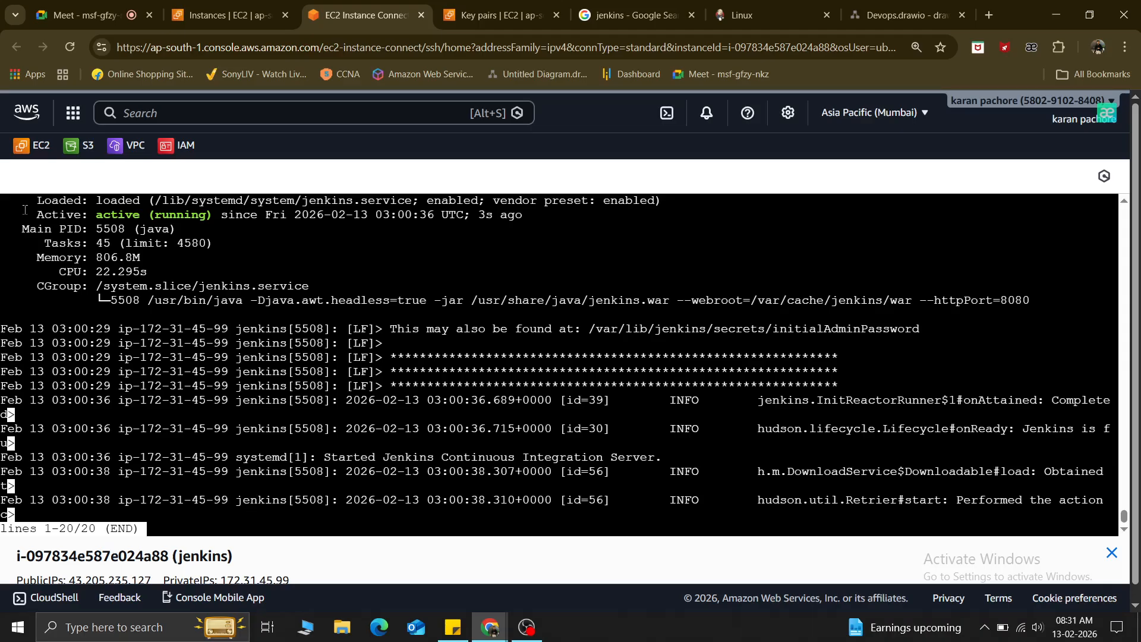
Check that the Jenkins service shows active (running), then quit the output and clear the terminal.
drag(23, 213, 289, 212)
click(166, 489)
key(q)
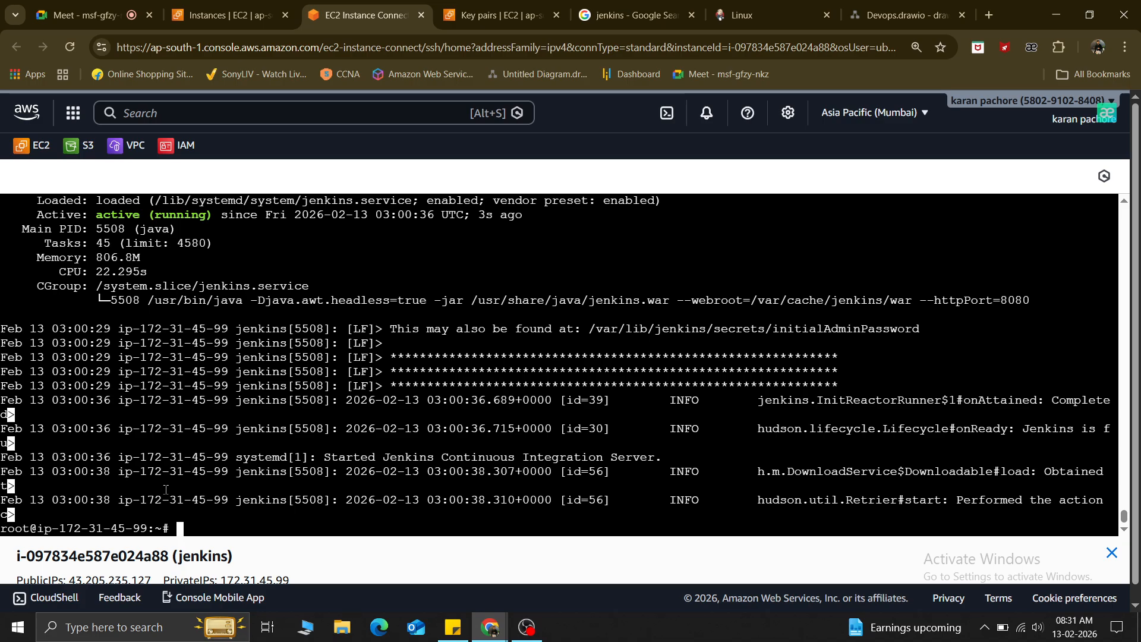
key(ctrl+l)
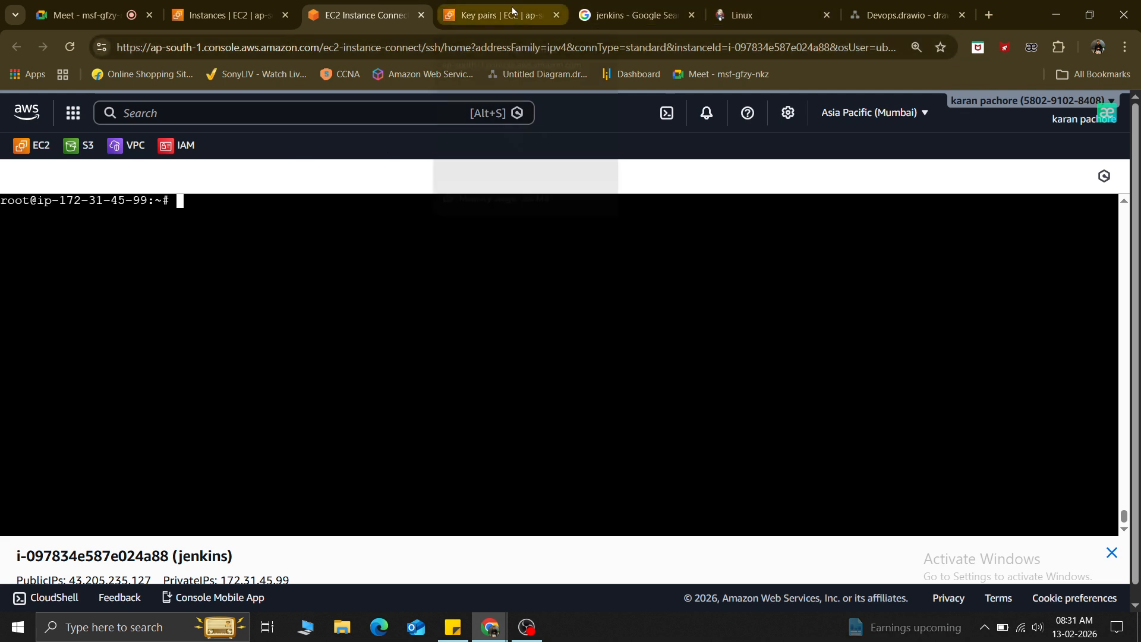
Re-run 'sudo systemctl status jenkins', confirm active (running), and return to the EC2 Instances list.
text(nano jenkins.sh)
key(BackSpace)
key(BackSpace)
key(BackSpace)
key(BackSpace)
key(BackSpace)
key(BackSpace)
key(BackSpace)
key(BackSpace)
key(BackSpace)
key(BackSpace)
key(BackSpace)
key(BackSpace)
key(BackSpace)
key(BackSpace)
key(BackSpace)
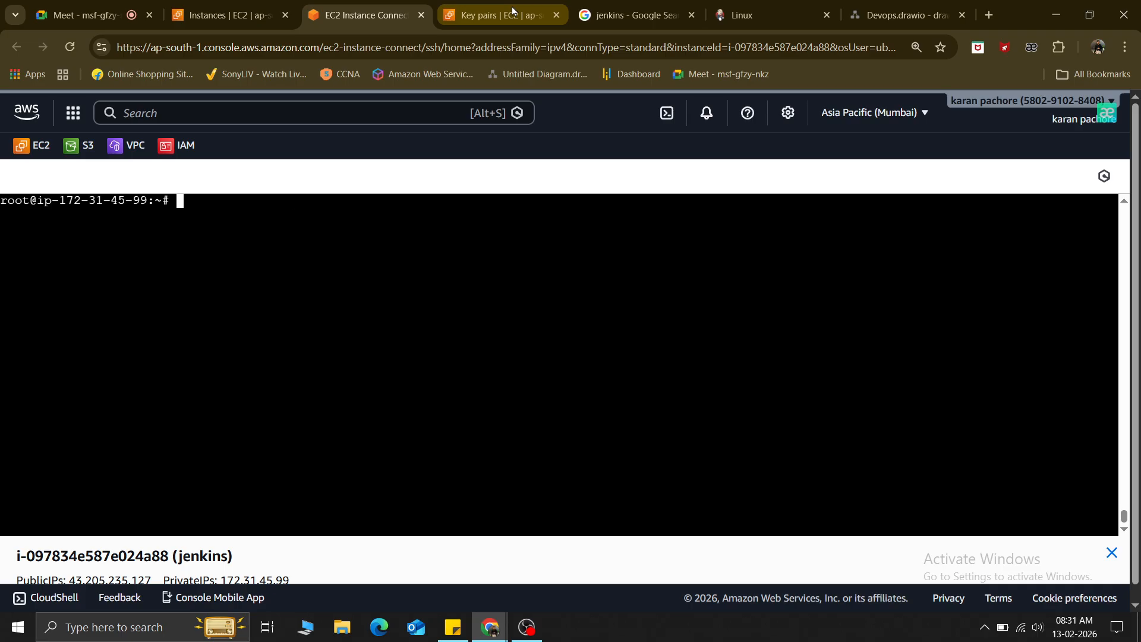
right_click(248, 227)
click(308, 406)
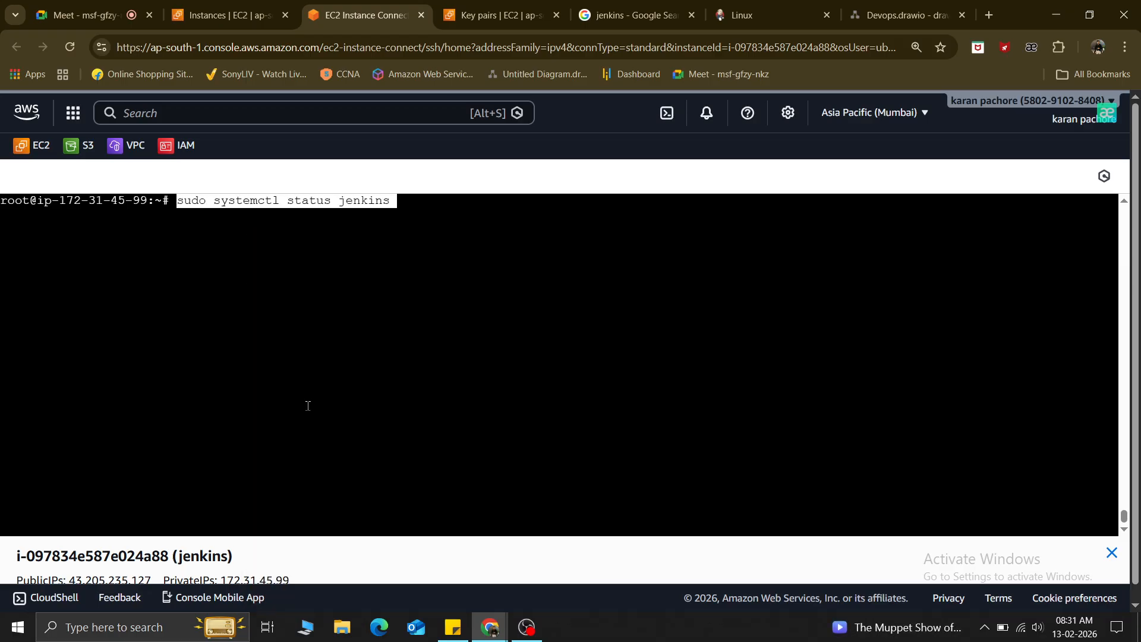
key(Return)
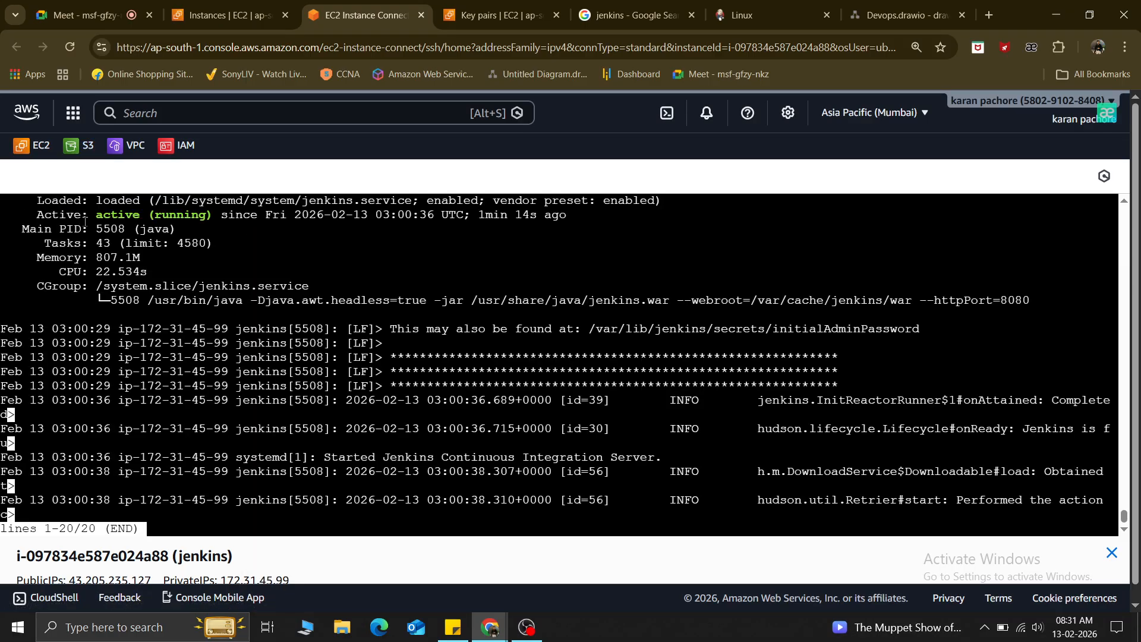
drag(97, 215, 390, 244)
click(317, 444)
key(q)
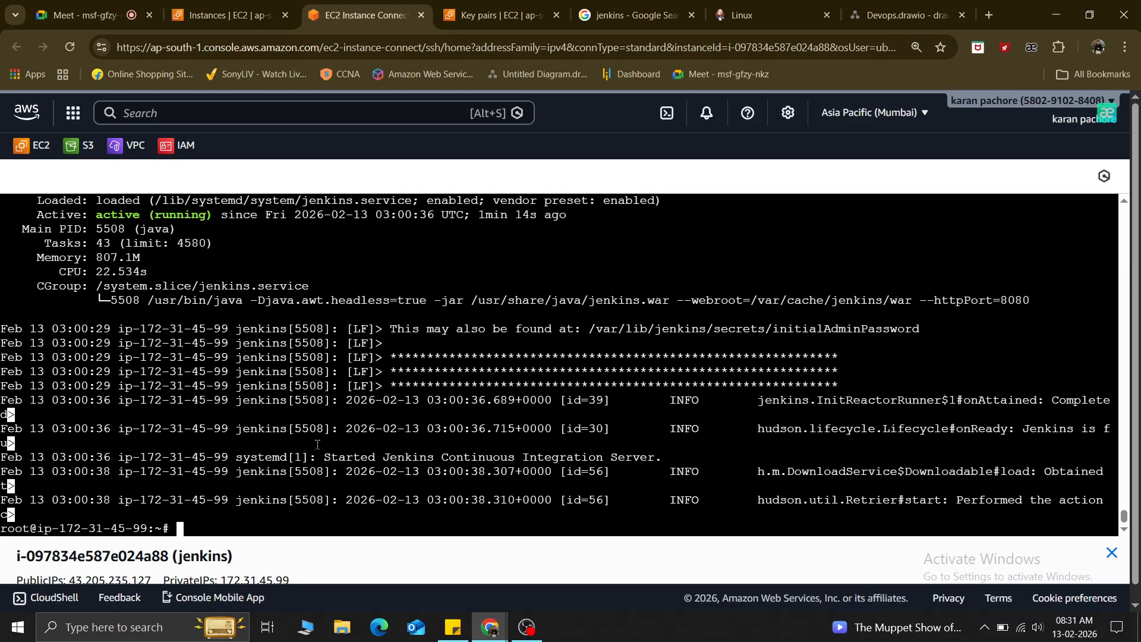
click(230, 23)
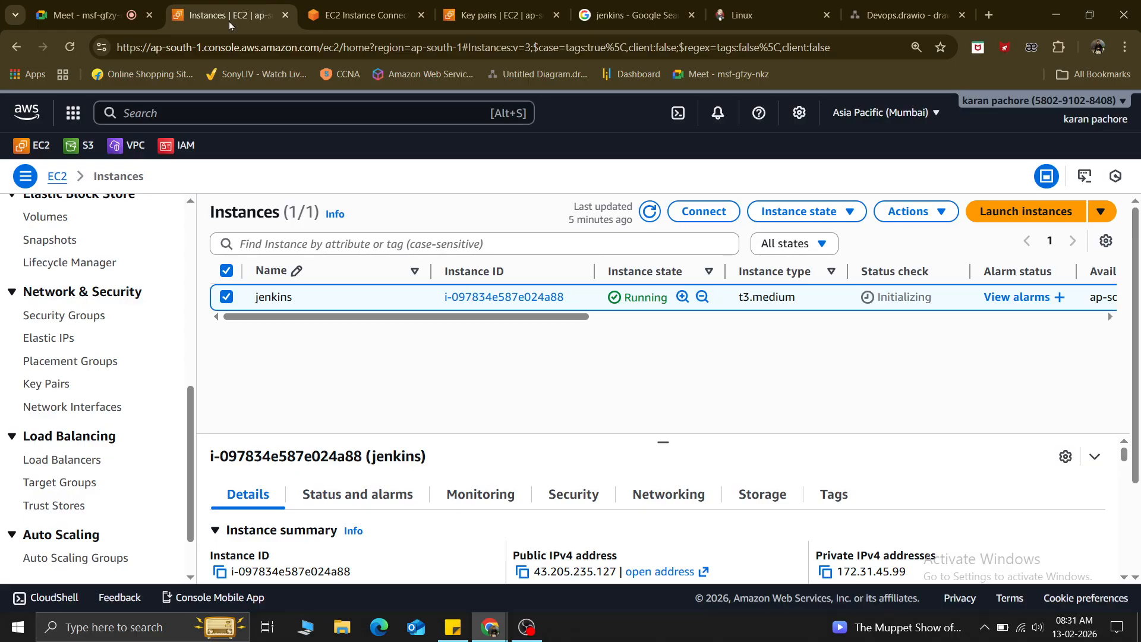
Load Jenkins at the instance's public IPv4 address on port 8080 and note the initialAdminPassword path.
click(522, 571)
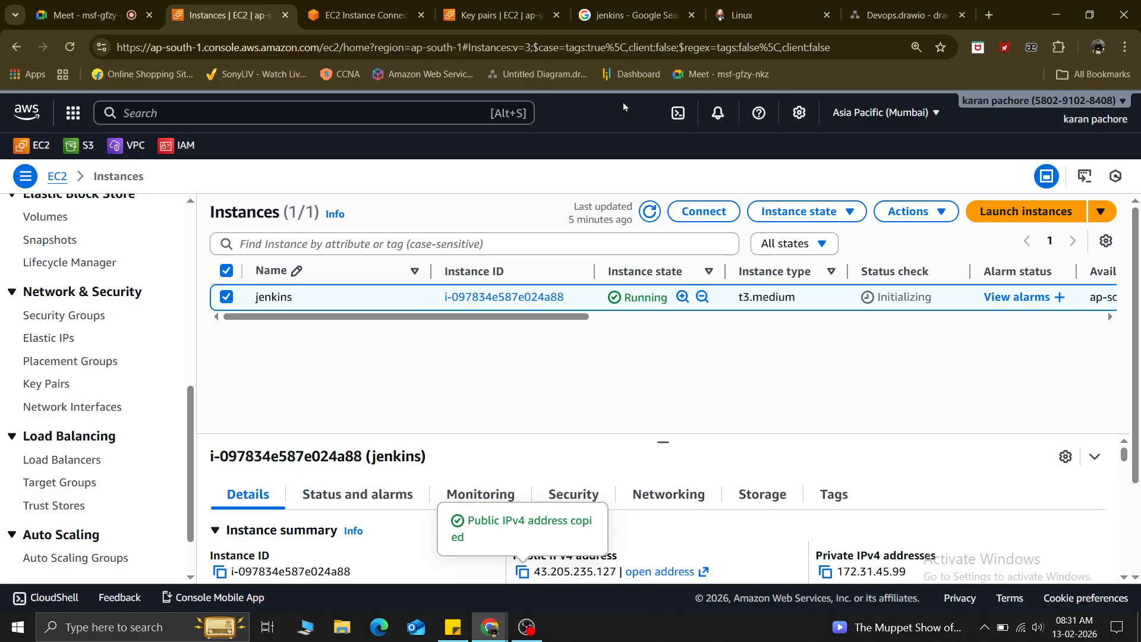
click(995, 11)
key(ctrl+v)
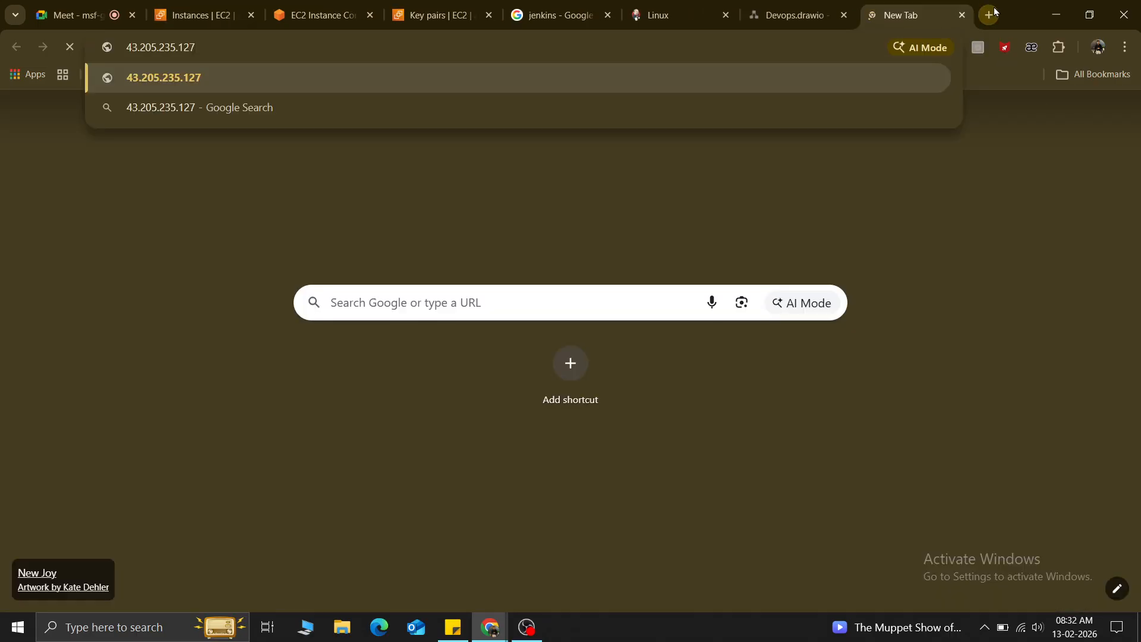
text(:8080)
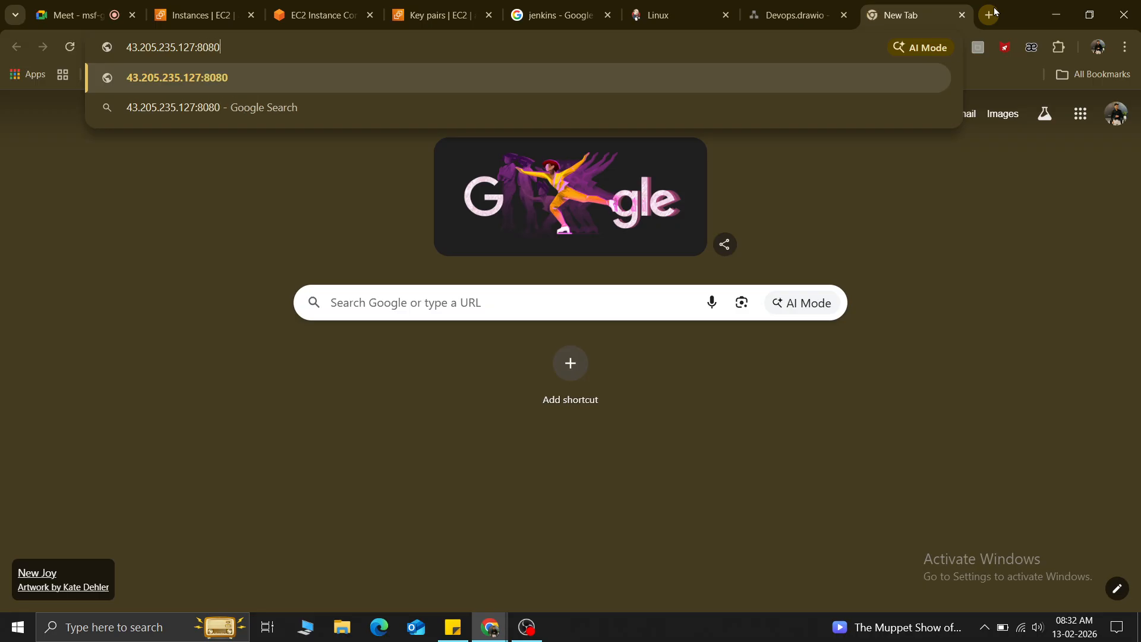
key(Return)
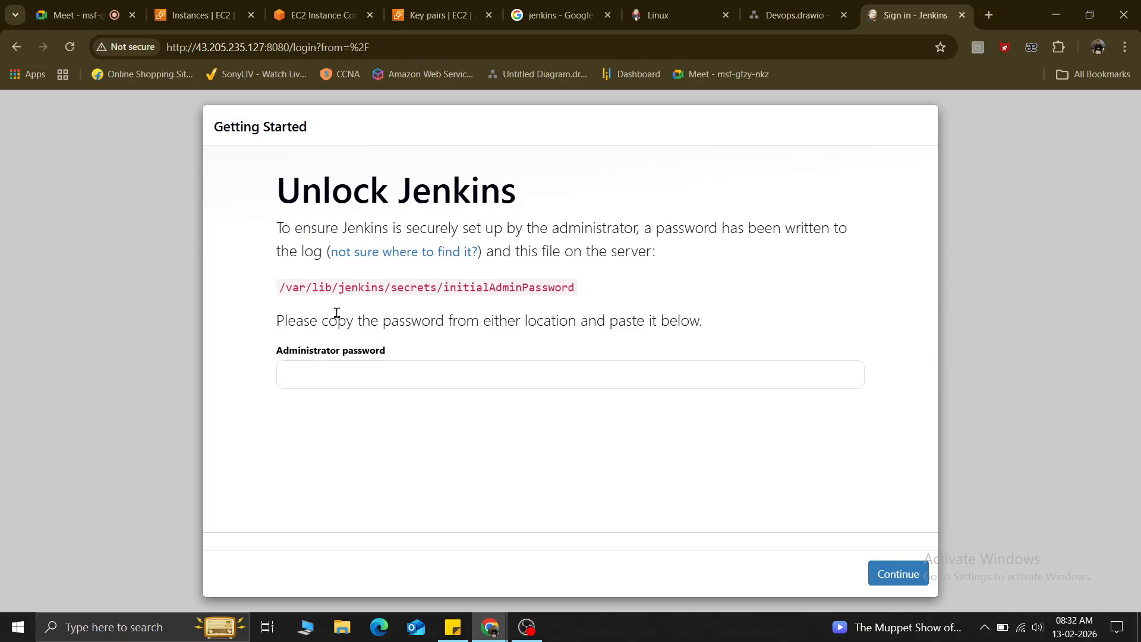
drag(278, 290, 593, 289)
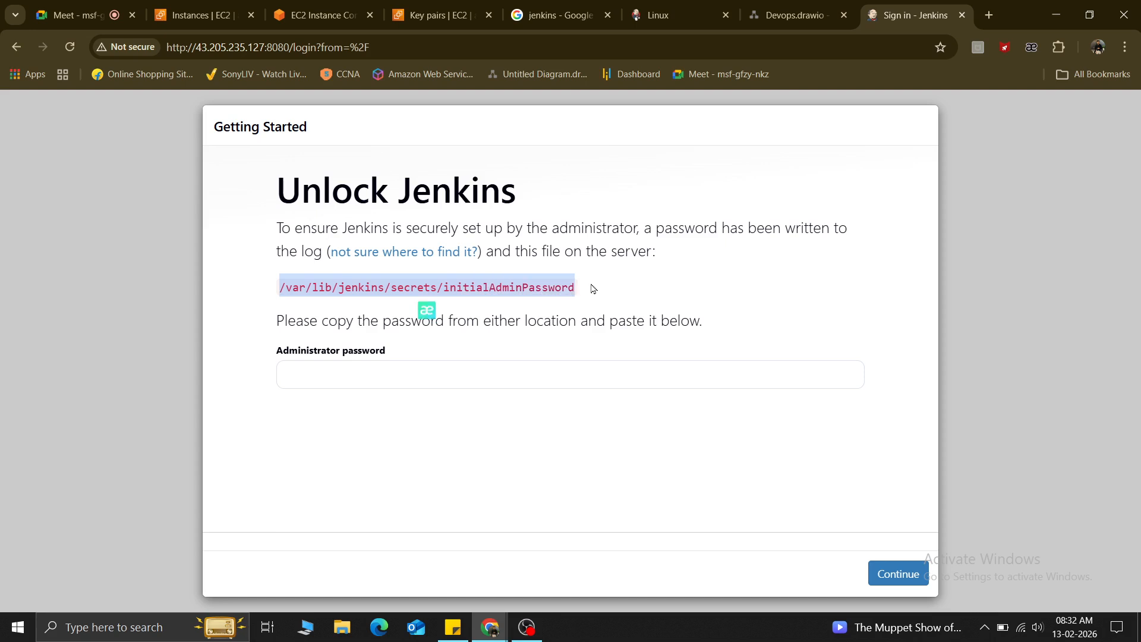
click(326, 8)
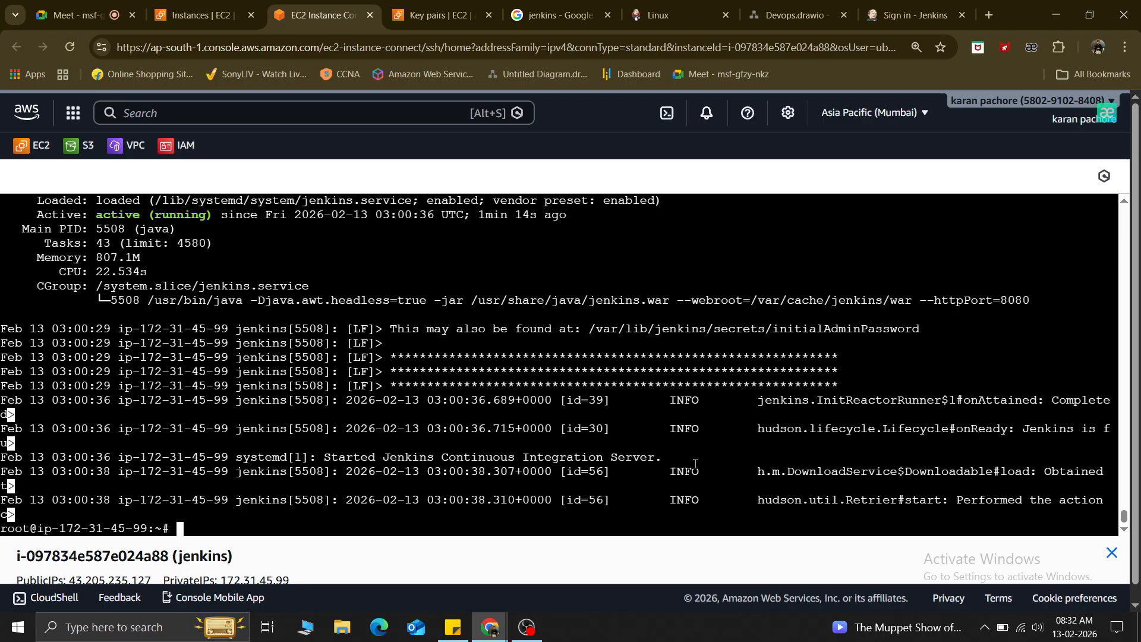
Print the initial admin password in the terminal with cat on the initialAdminPassword file.
drag(928, 320, 583, 328)
drag(587, 329, 952, 333)
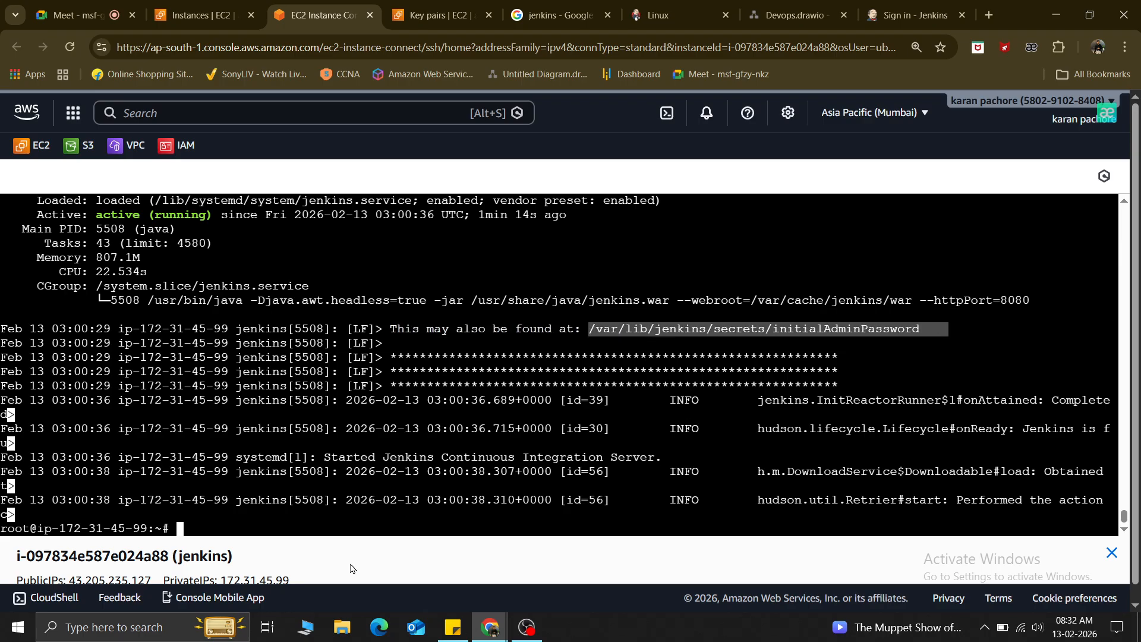
click(244, 517)
text(cat)
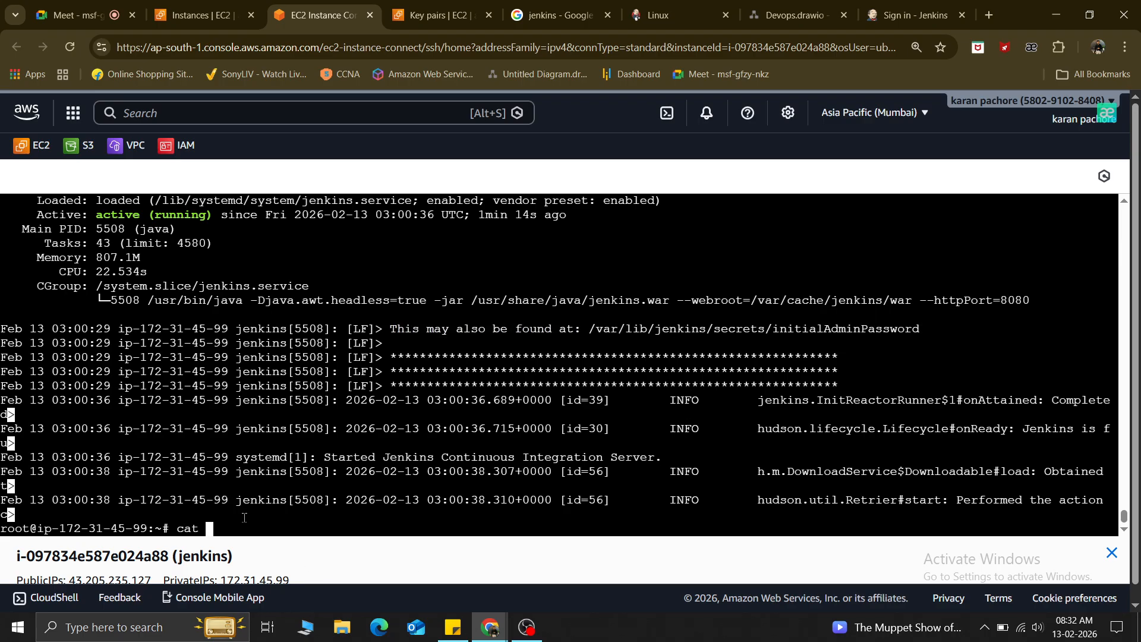
right_click(244, 518)
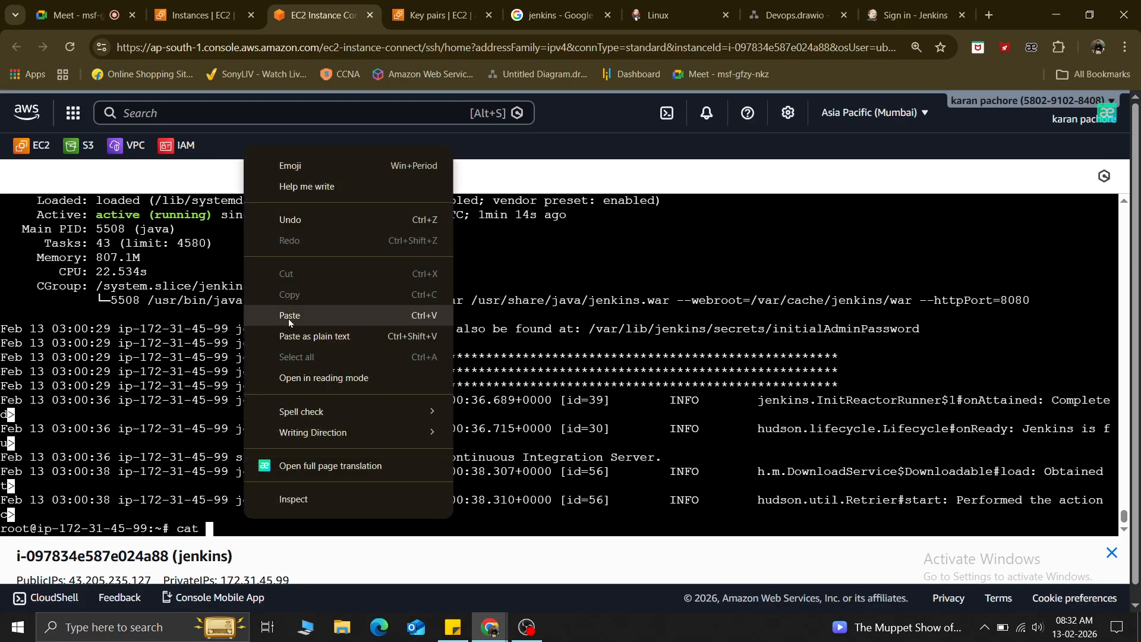
click(287, 318)
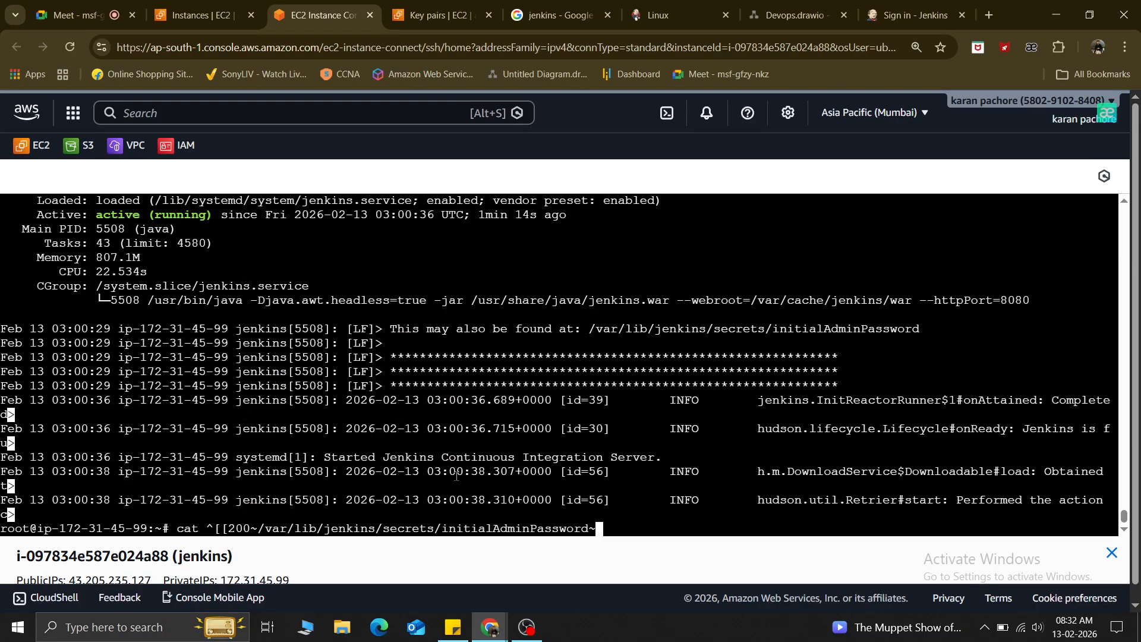
key(BackSpace)
key(Home)
key(Right)
key(Right)
key(Right)
key(Right)
key(Delete)
key(Delete)
key(Delete)
key(Delete)
key(Delete)
key(Delete)
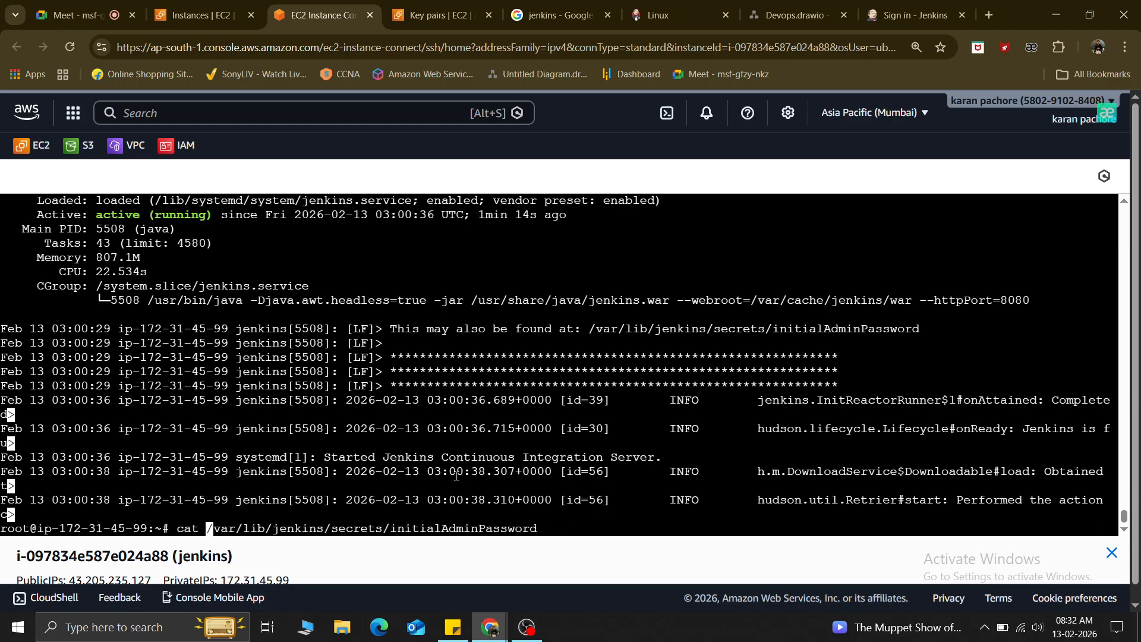
key(Return)
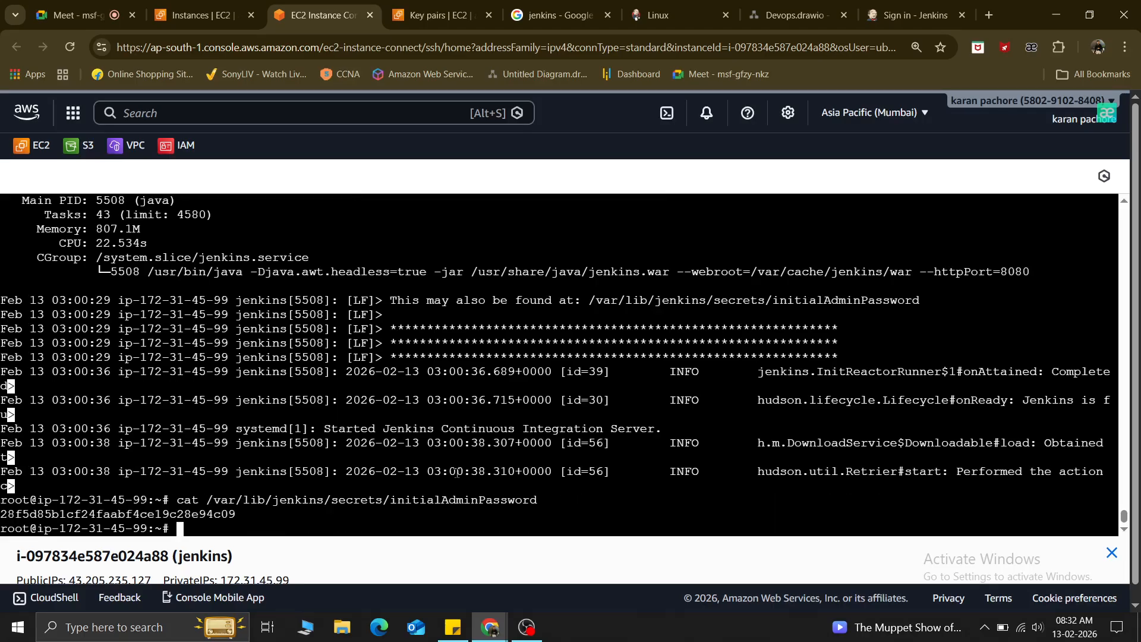
Copy the printed password into the Unlock Jenkins Administrator password field and submit it.
drag(236, 513, 1, 520)
key(ctrl+c)
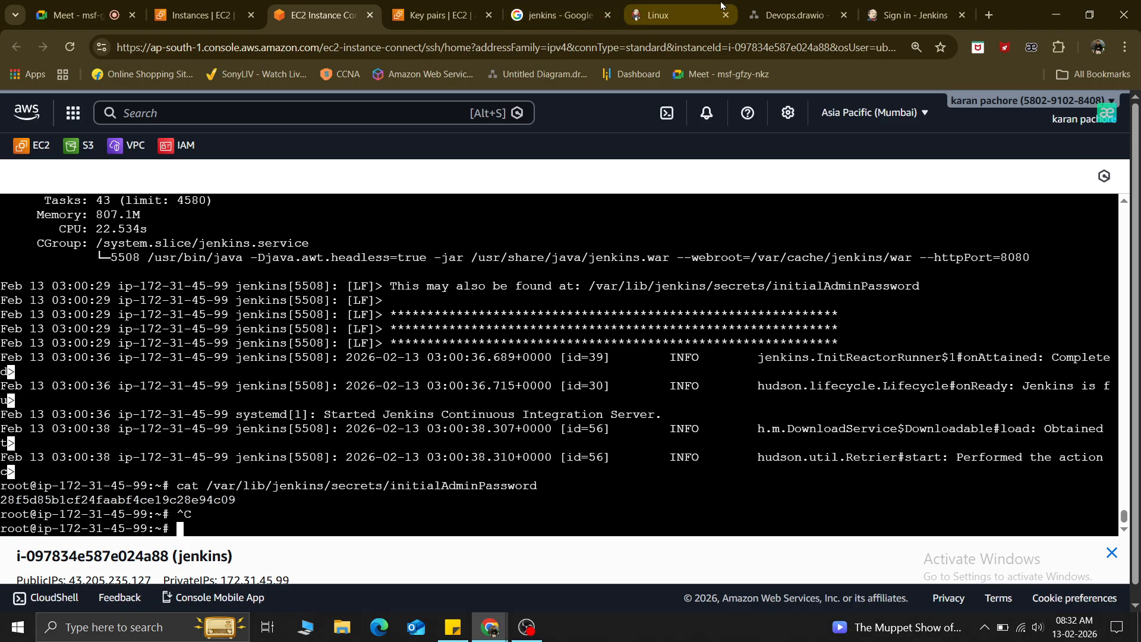
click(909, 15)
click(326, 379)
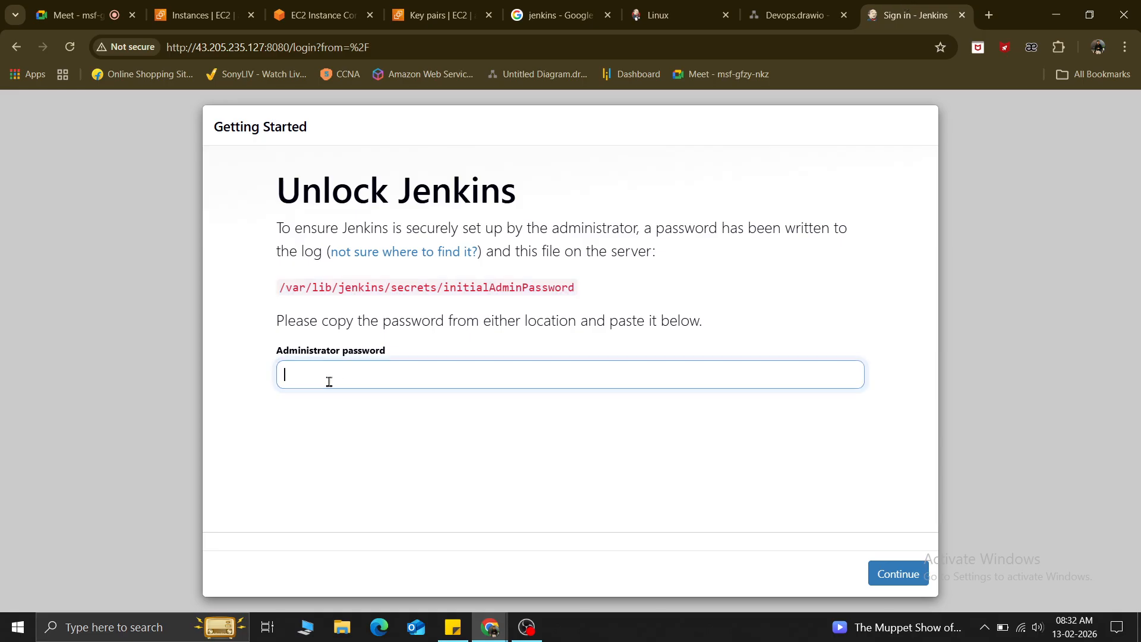
key(ctrl+v)
click(887, 574)
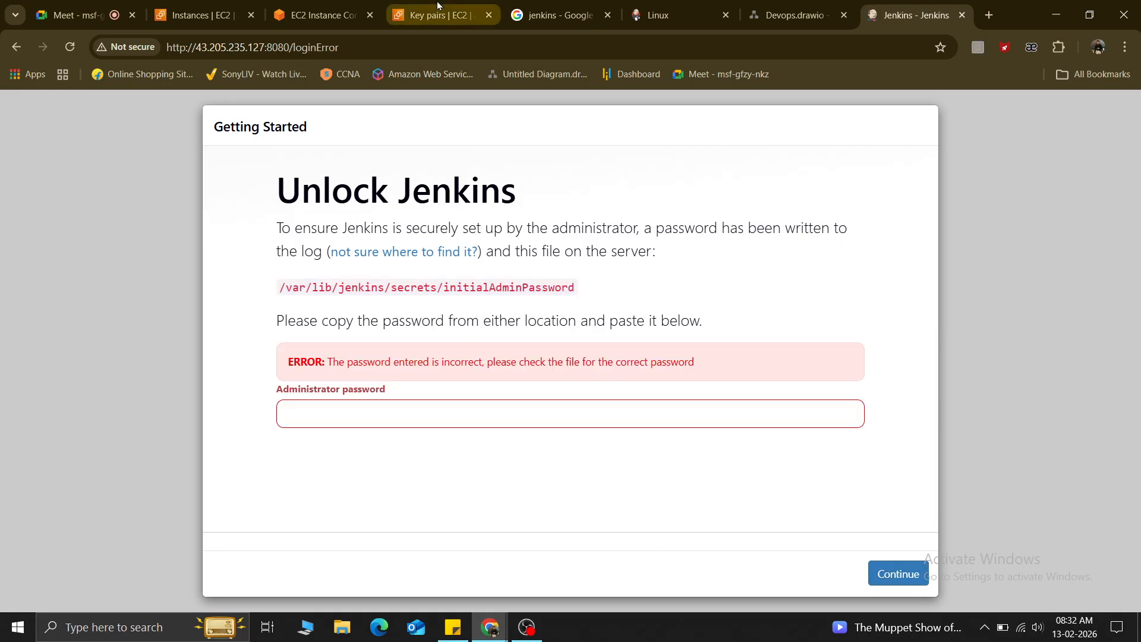
Re-copy the password from the terminal, paste it again and continue to unlock Jenkins.
click(315, 14)
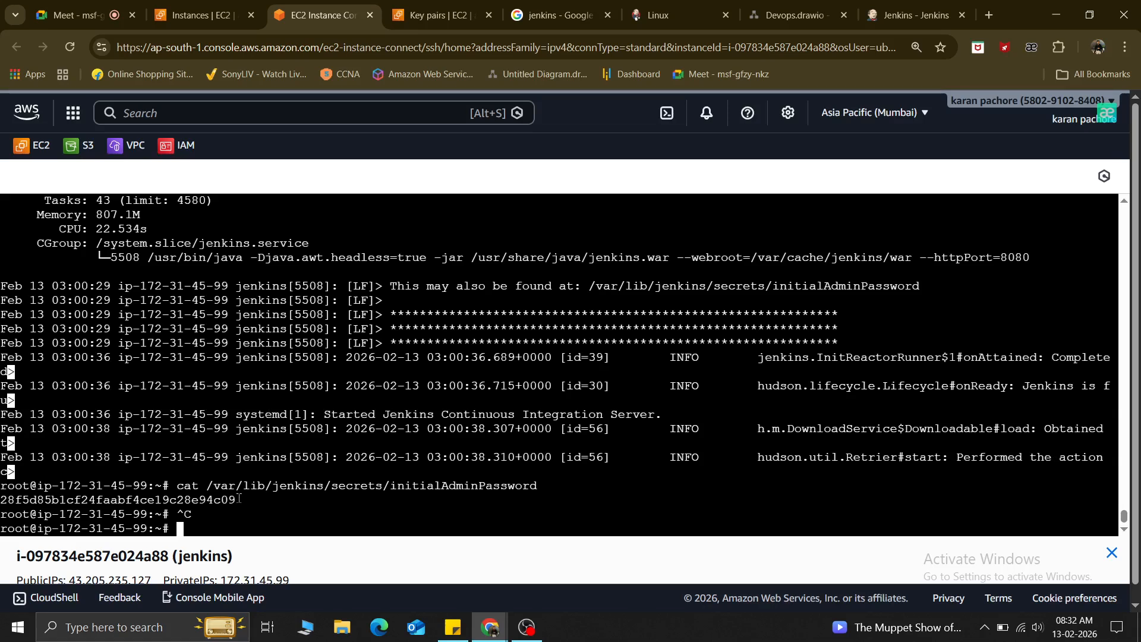
drag(235, 499, 3, 498)
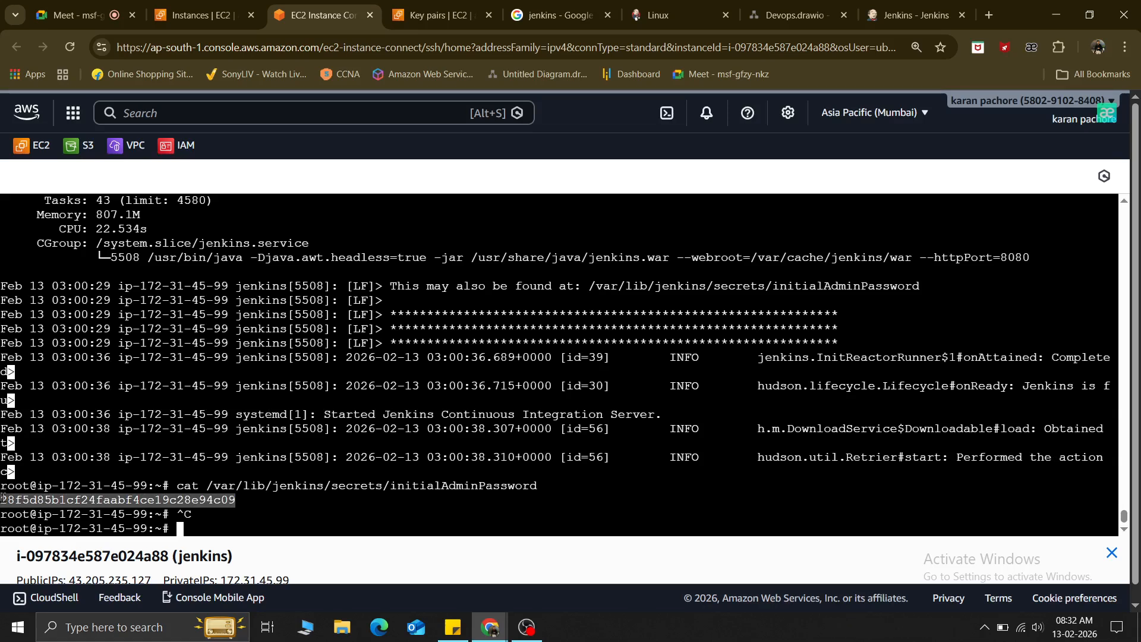
right_click(16, 506)
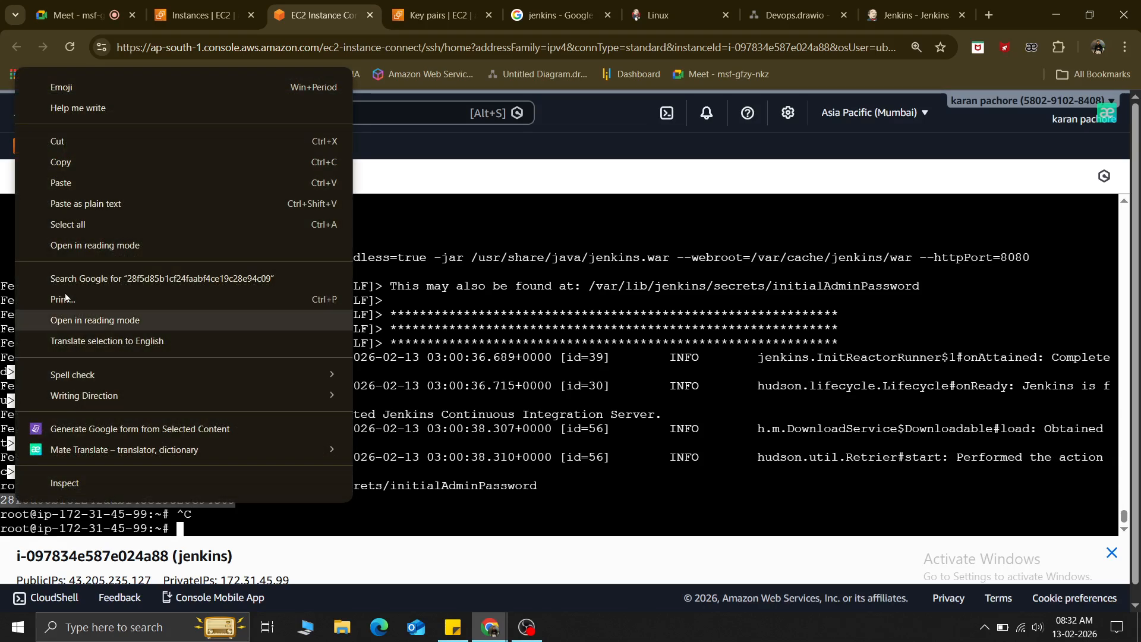
click(57, 163)
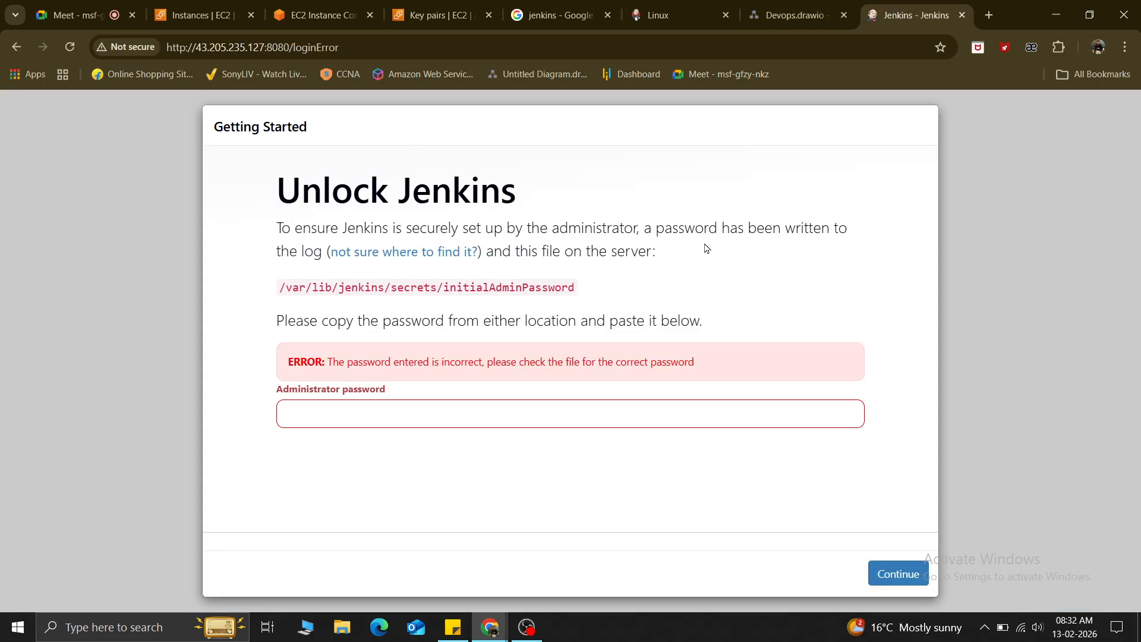
click(900, 13)
click(300, 413)
key(ctrl+v)
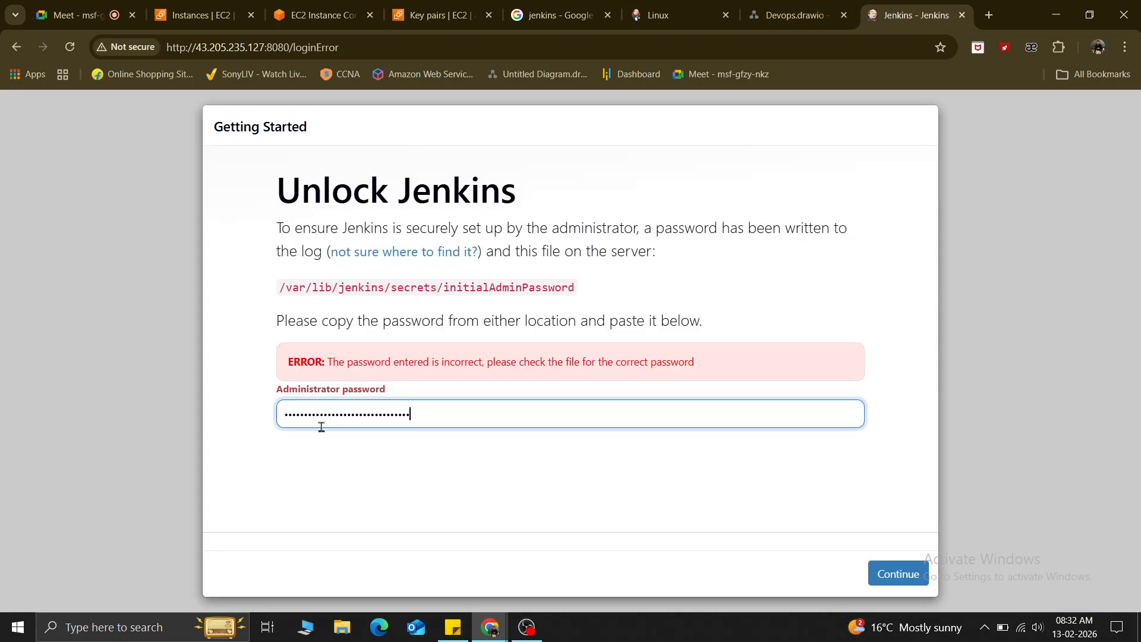
click(899, 573)
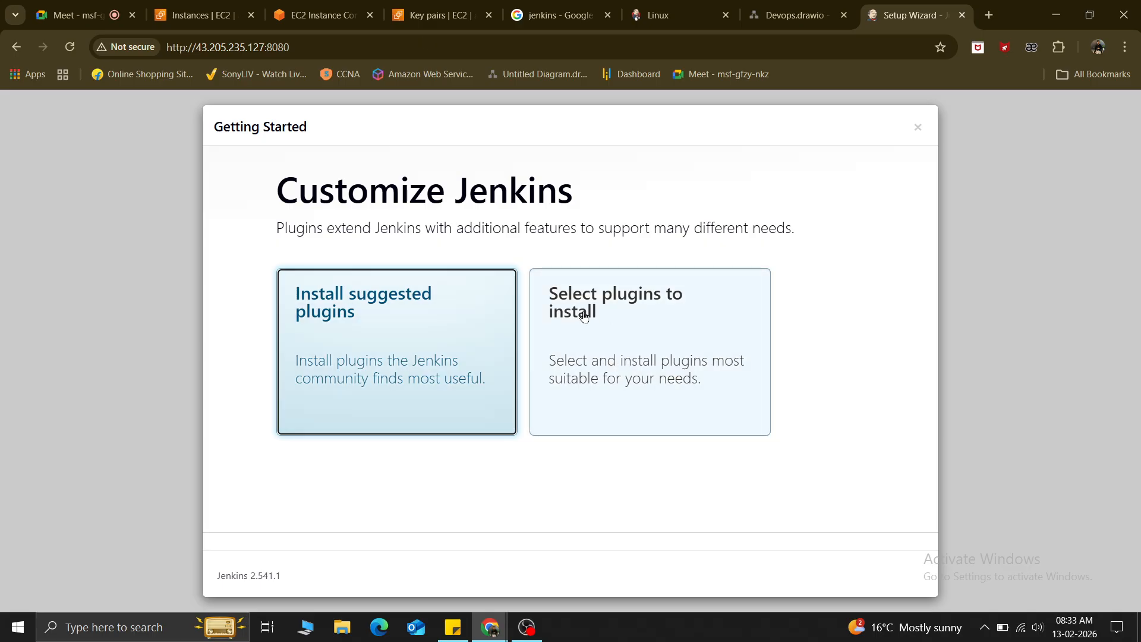
Choose to select plugins manually, deselect all so 0/52 are selected, and proceed with the install.
click(608, 340)
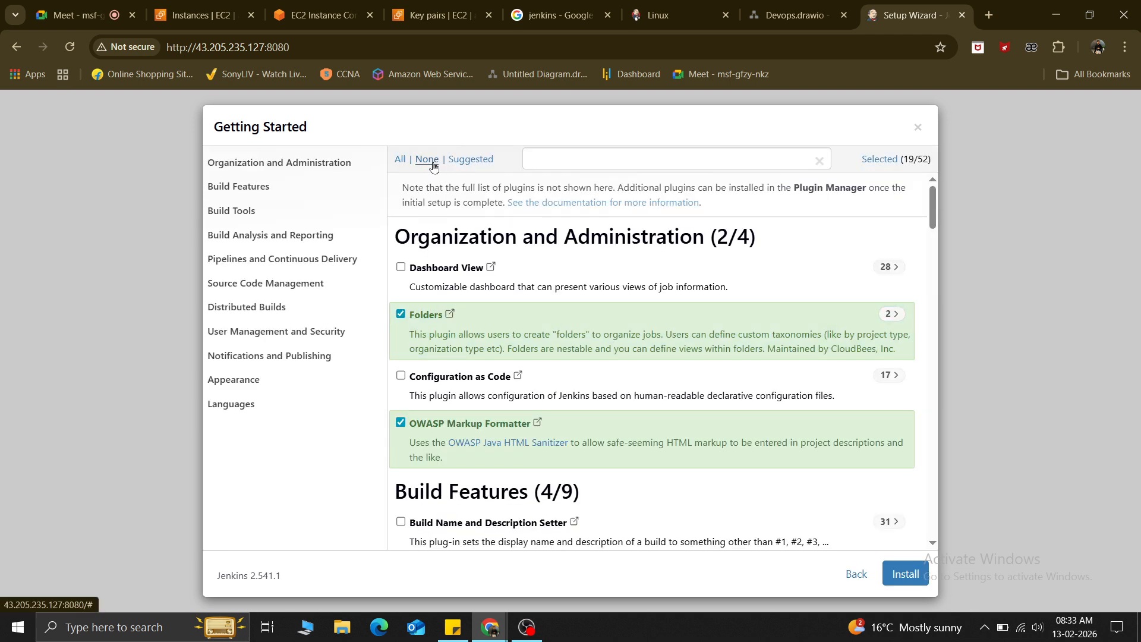
click(428, 159)
scroll(422, 486, down, 15)
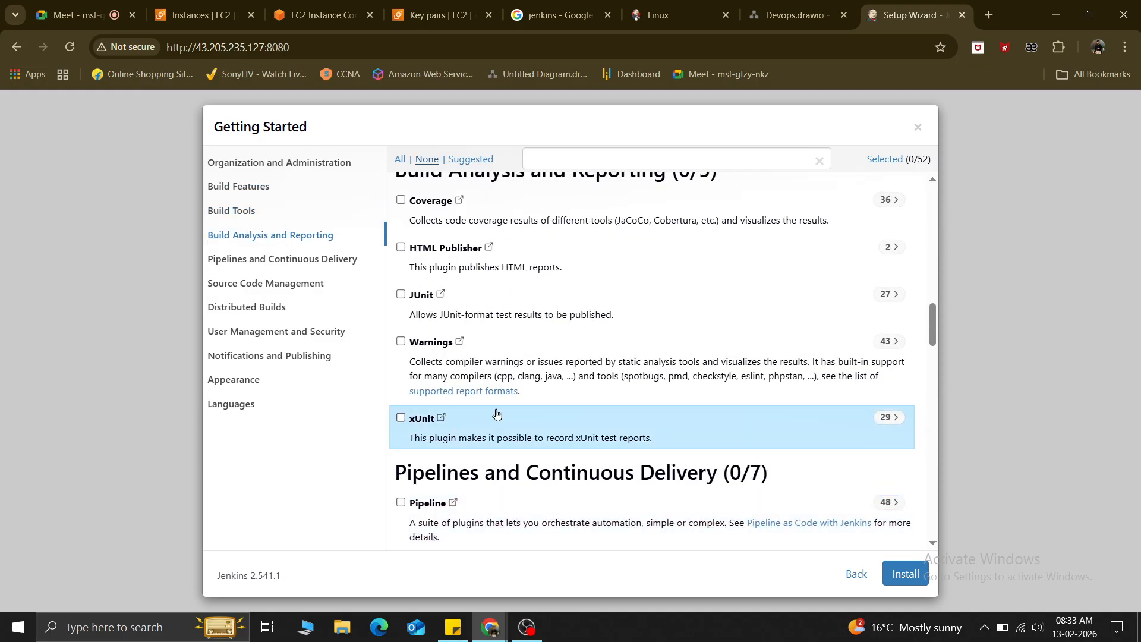
scroll(499, 411, down, 8)
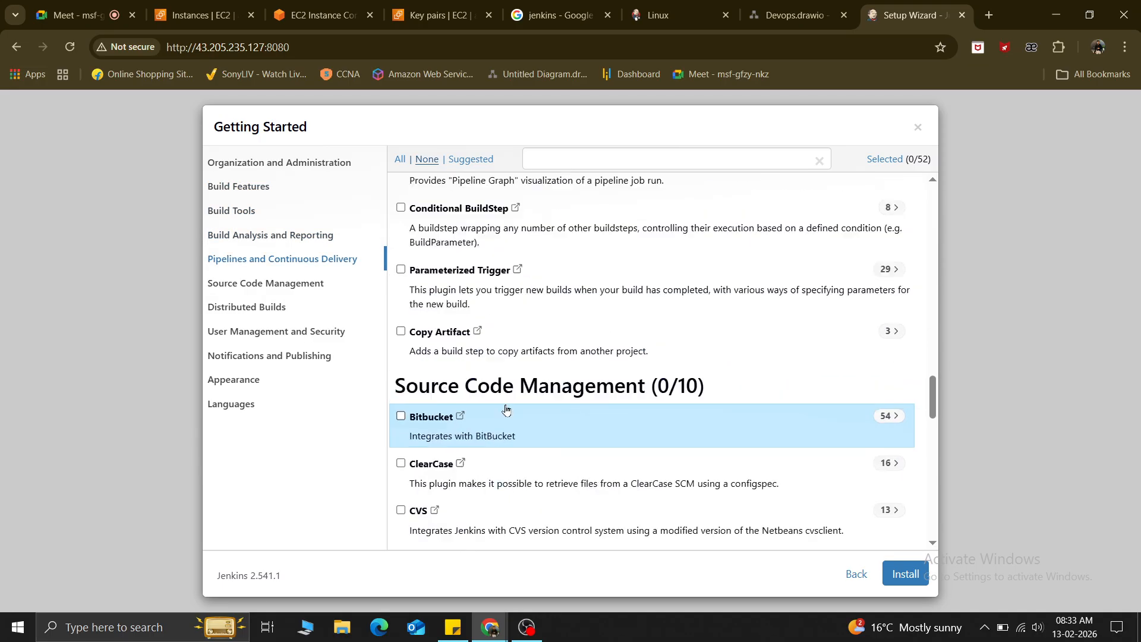
click(908, 575)
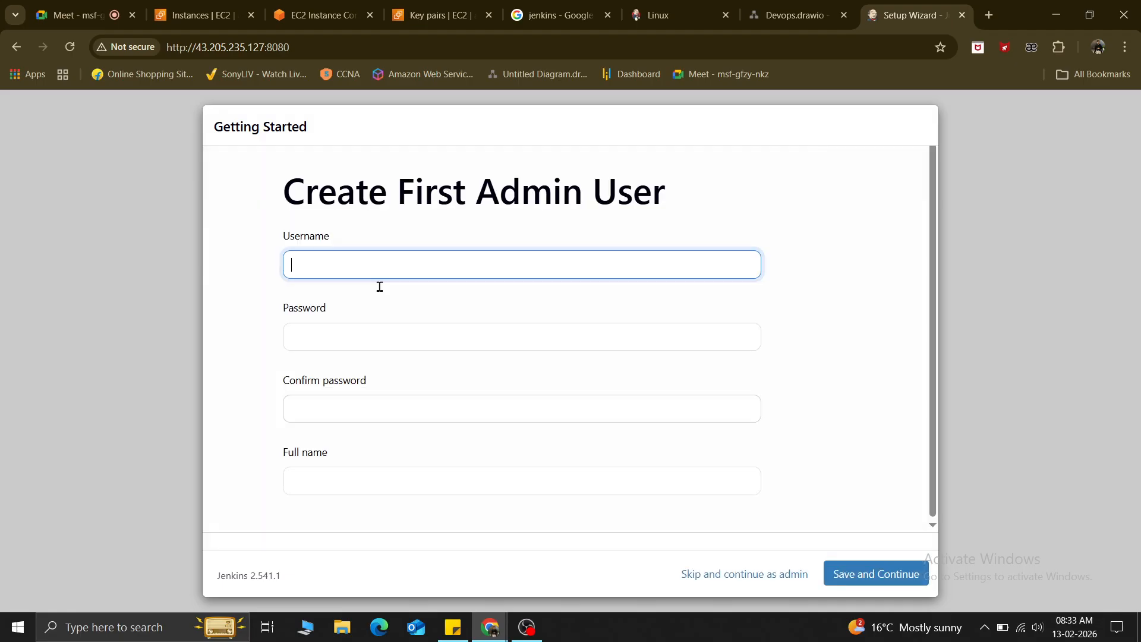
Create the first admin user with the saved username, password and 'admin' as full name.
click(317, 265)
click(380, 297)
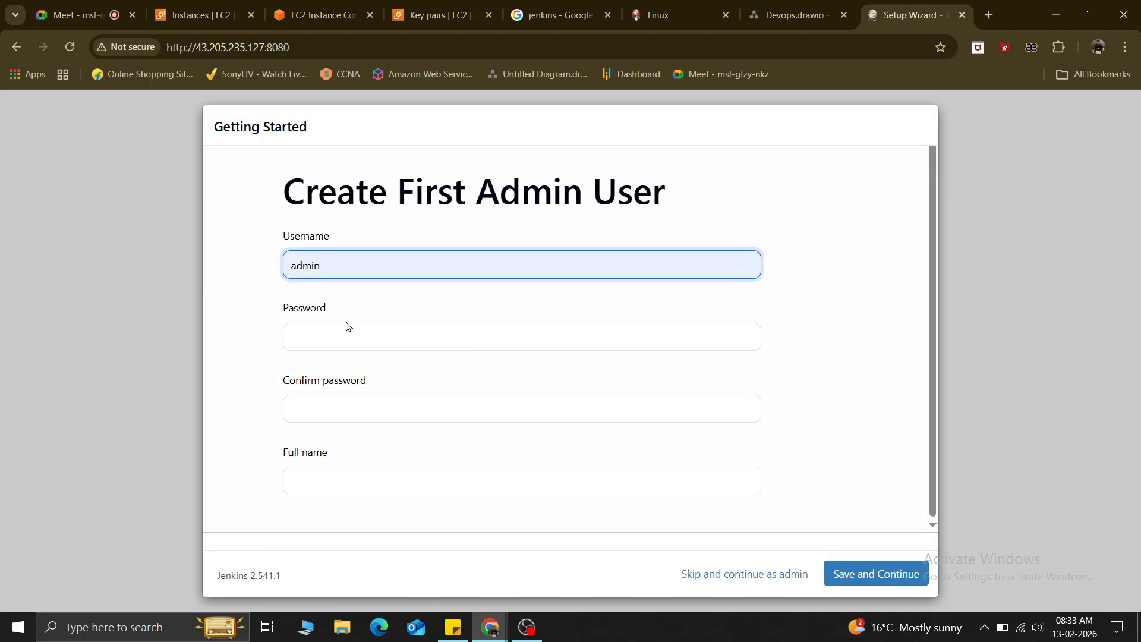
click(303, 344)
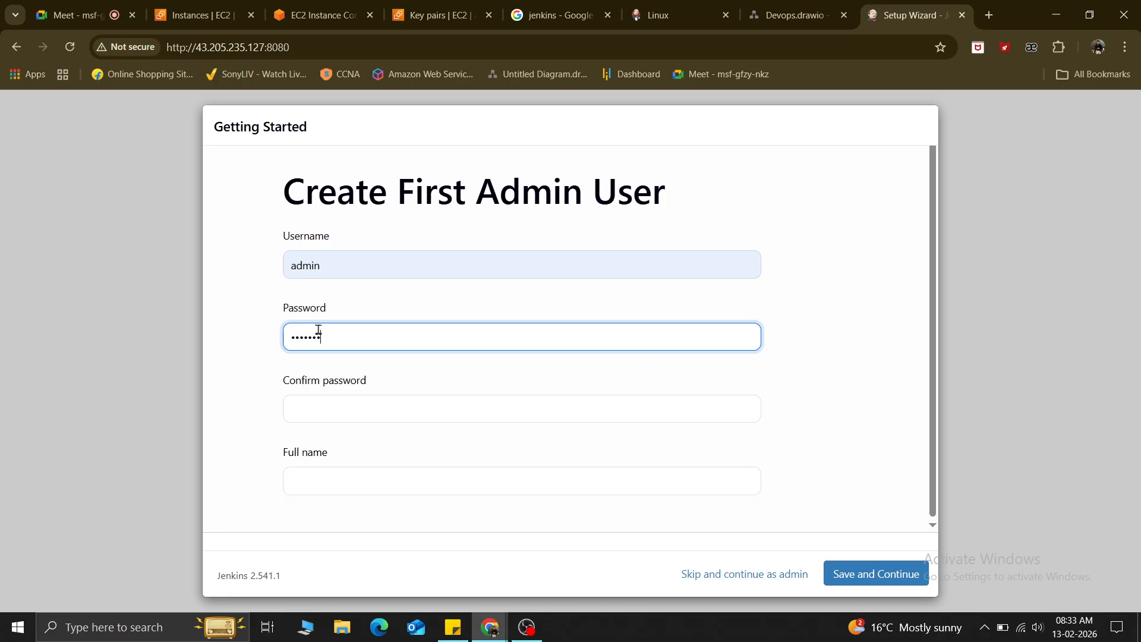
key(Tab)
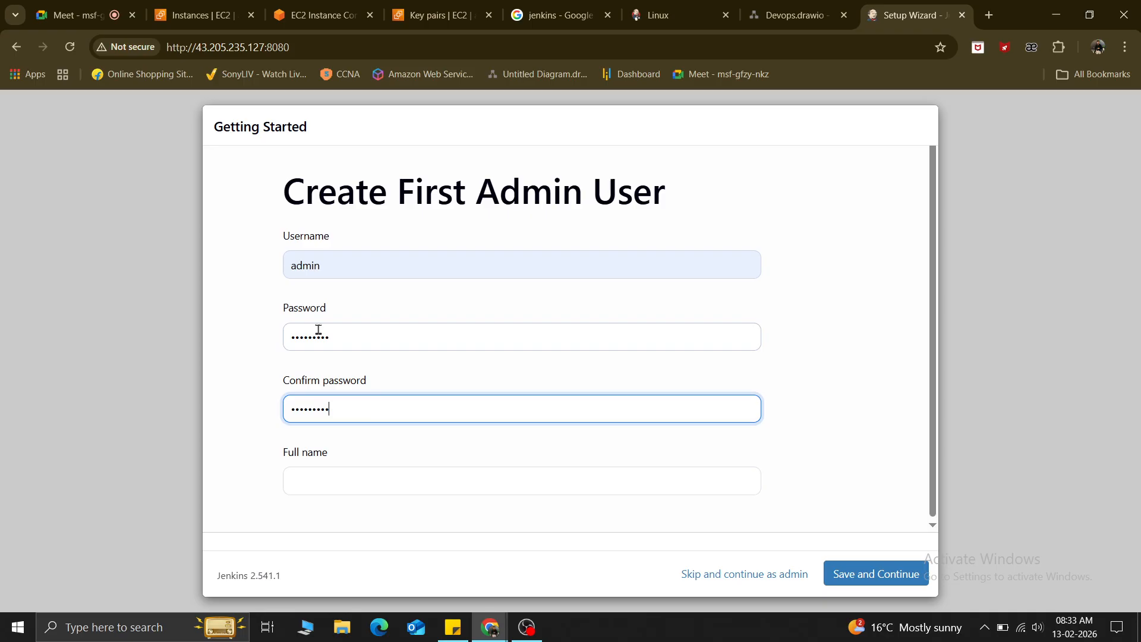
key(Tab)
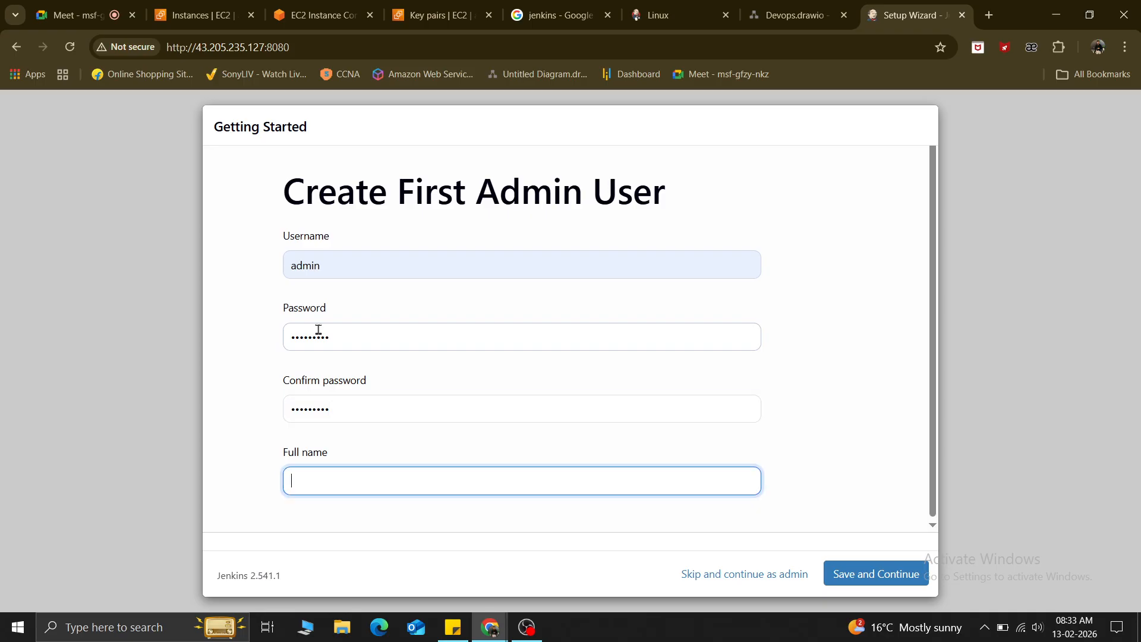
text(a)
key(Down)
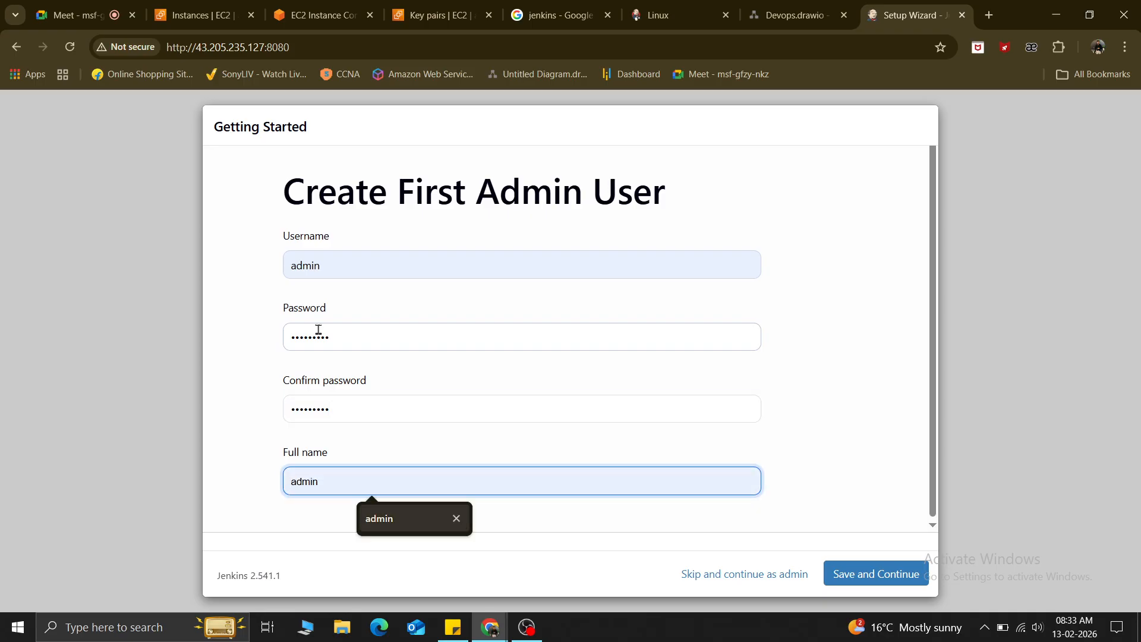
key(Return)
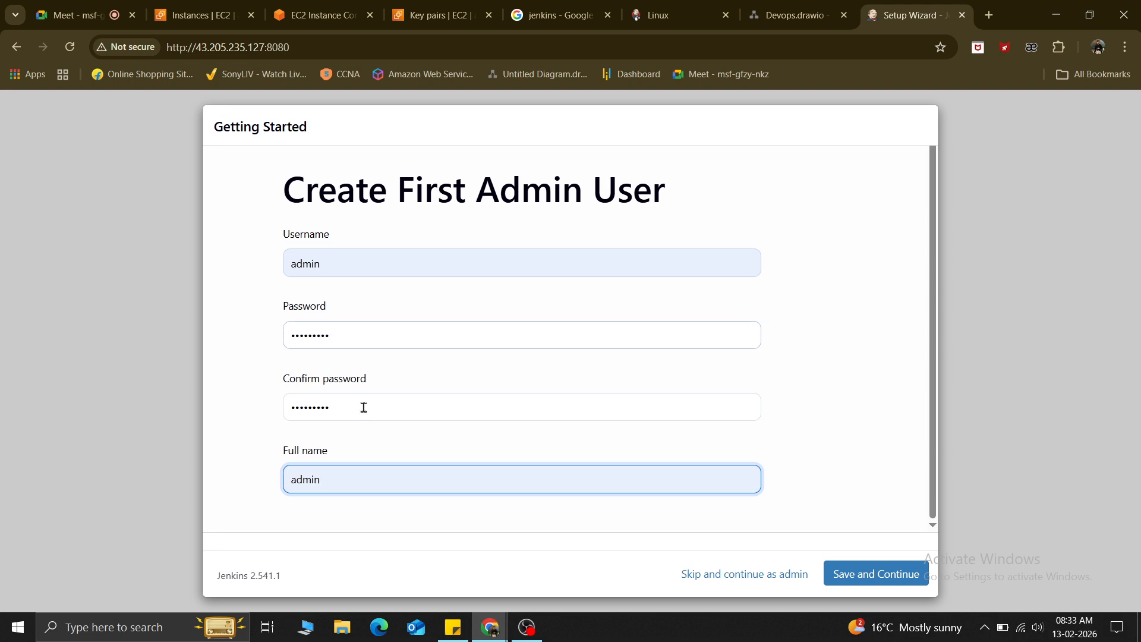
click(867, 574)
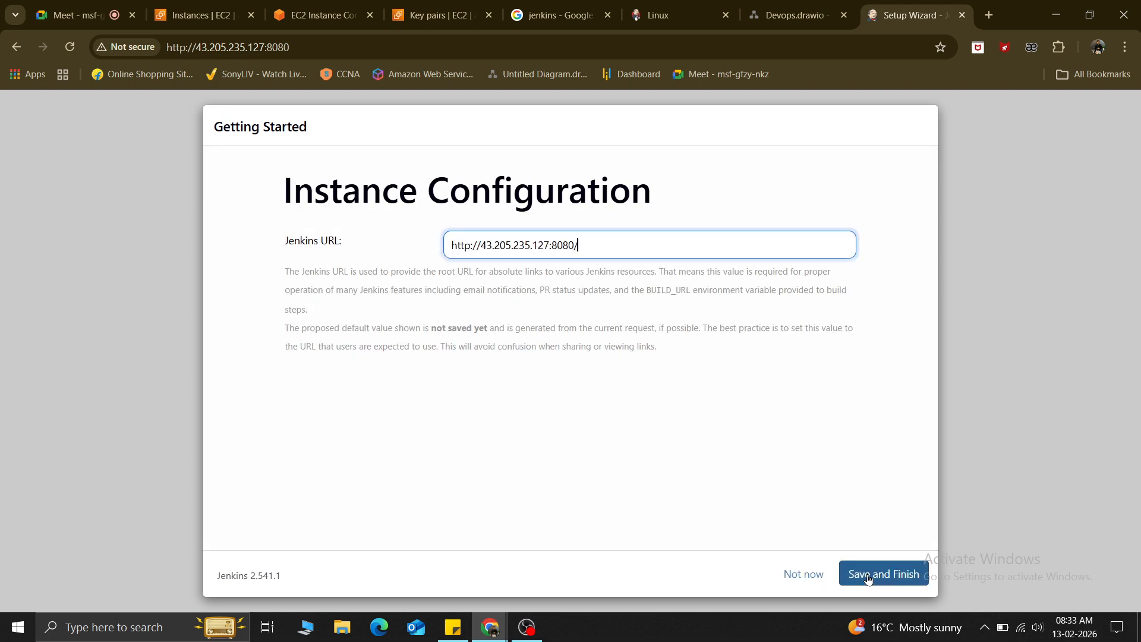
Keep the suggested Jenkins URL, finish setup and start using Jenkins.
drag(589, 238, 412, 256)
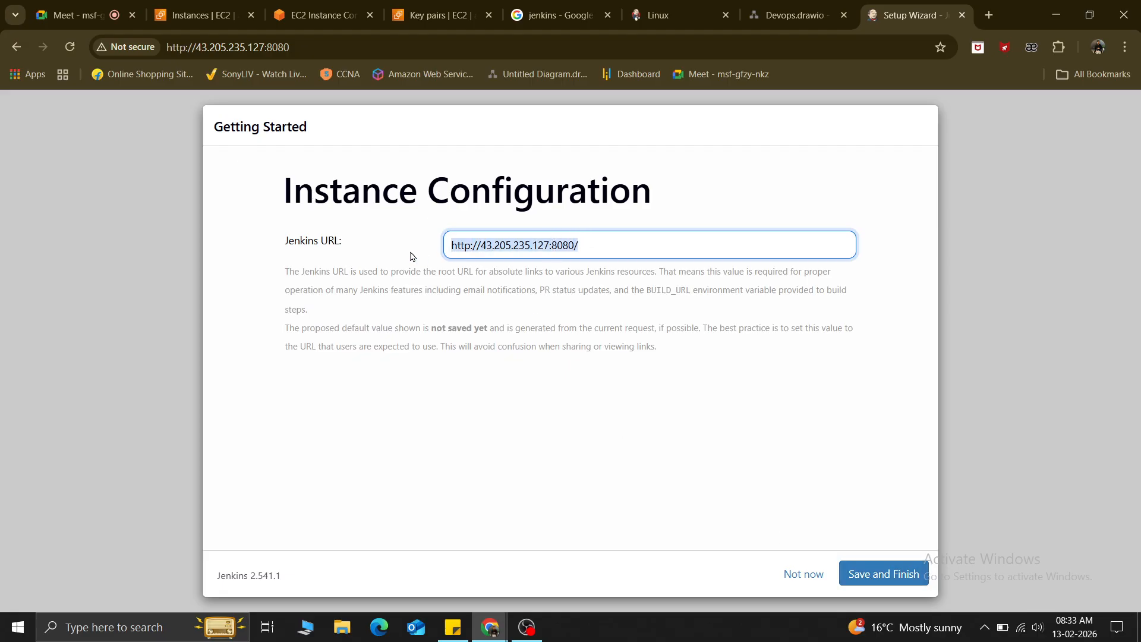
click(878, 573)
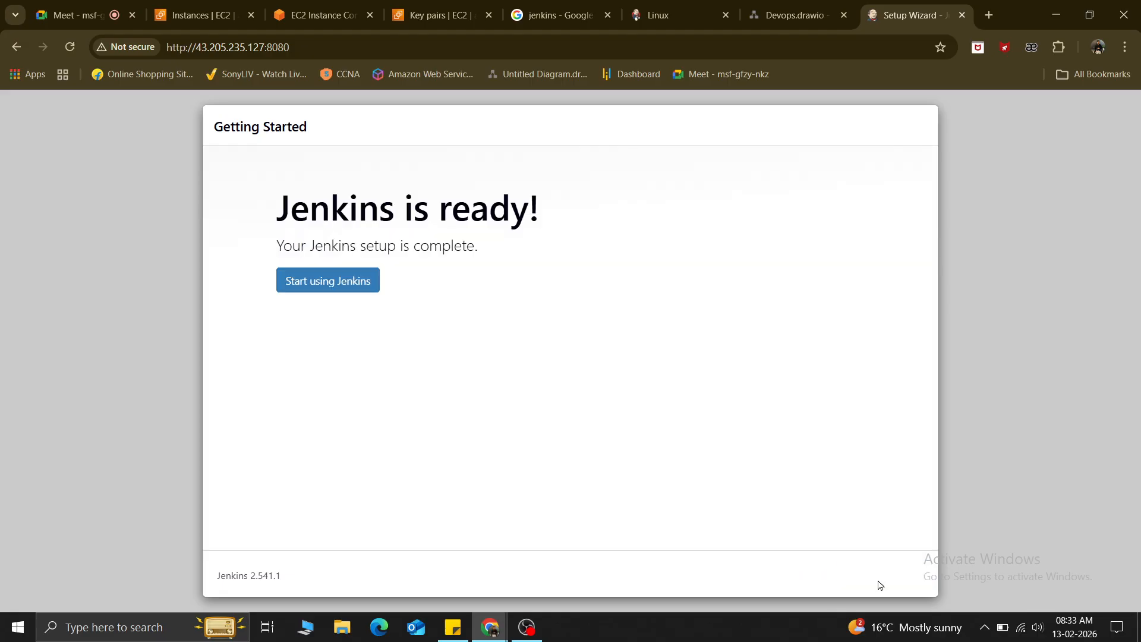
click(296, 286)
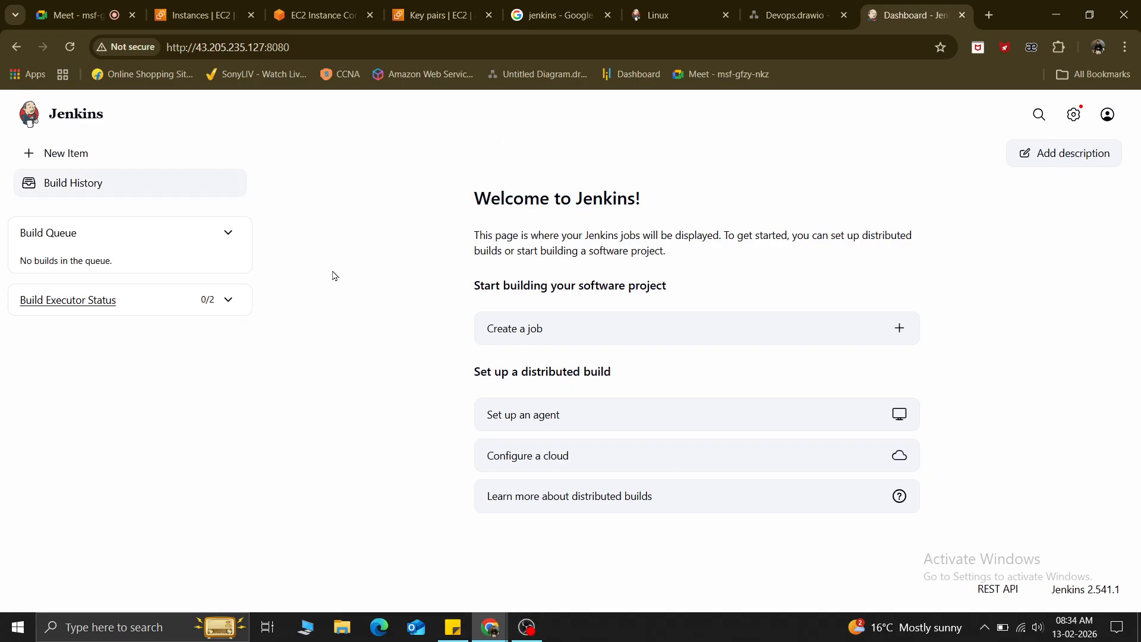
Create a New Item named job1 as a Freestyle project.
click(75, 152)
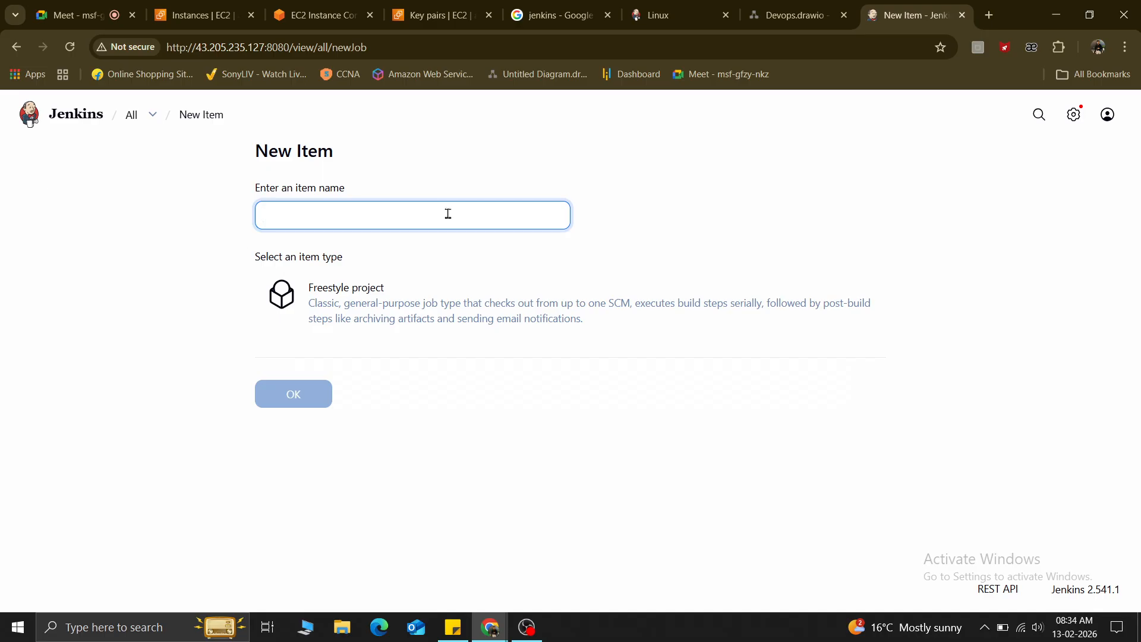
click(281, 216)
click(374, 252)
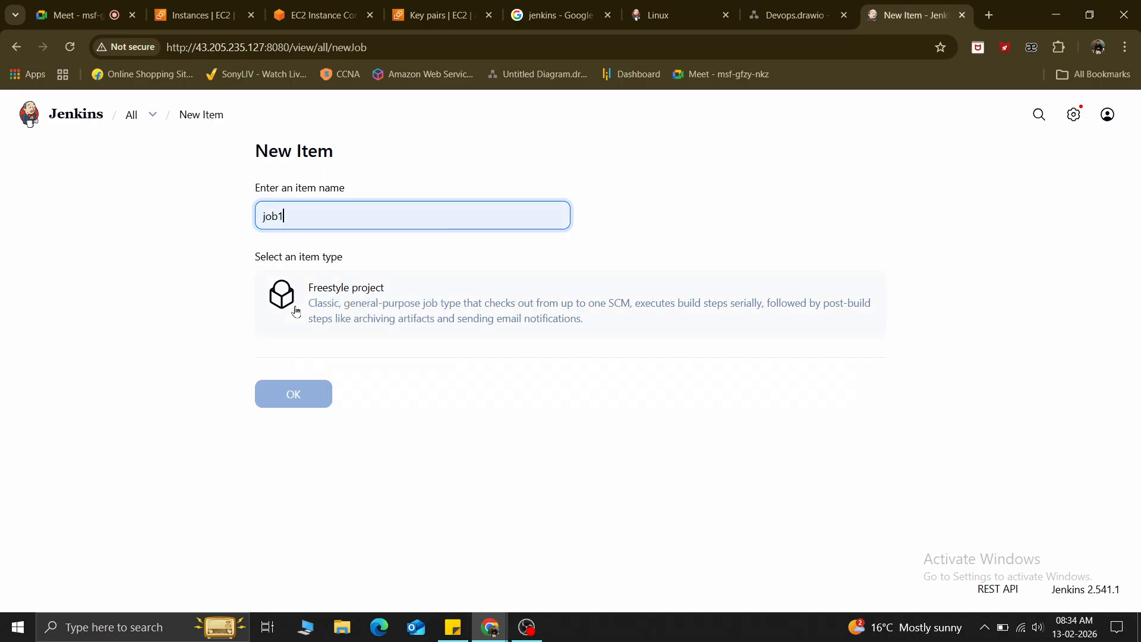
click(296, 312)
click(278, 397)
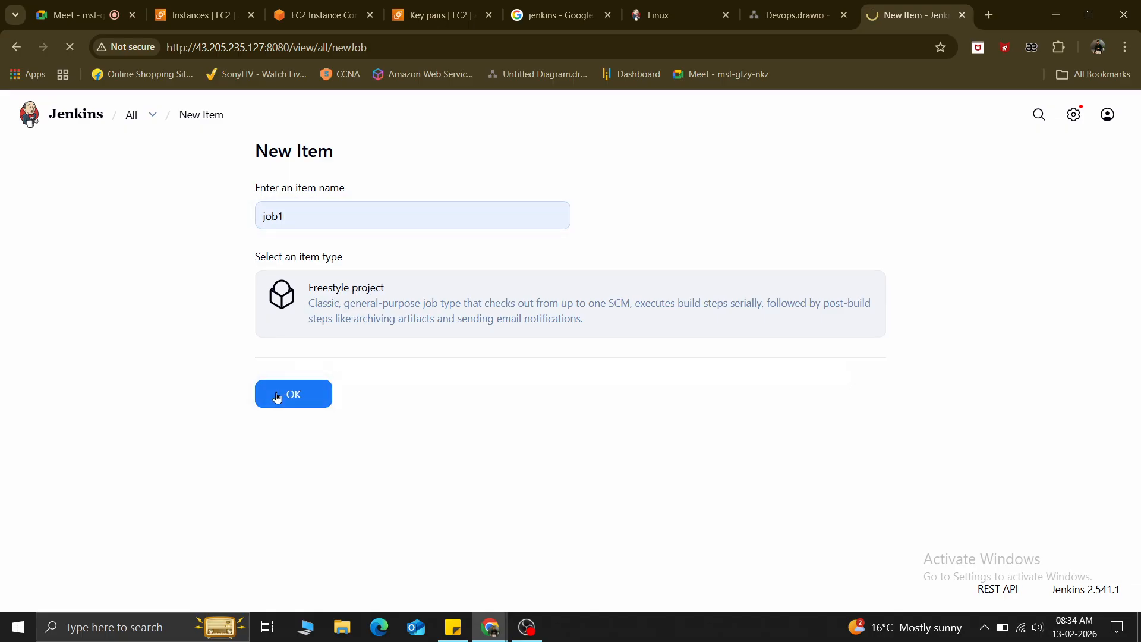
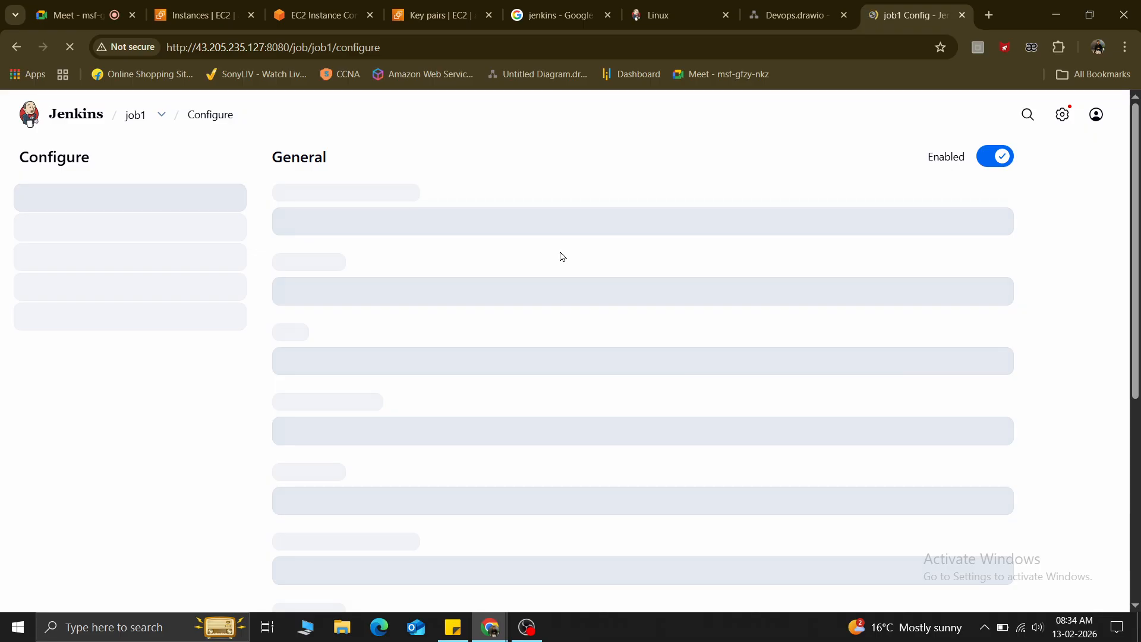
Return to job1's configuration page and review the General and Source Code Management sections.
click(209, 8)
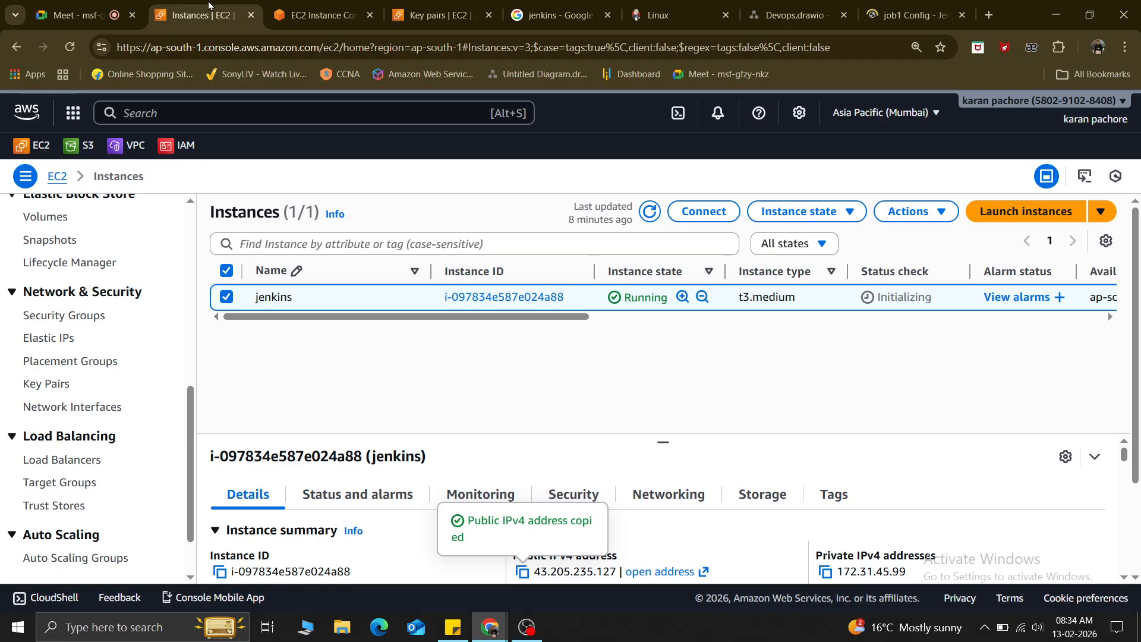
click(899, 8)
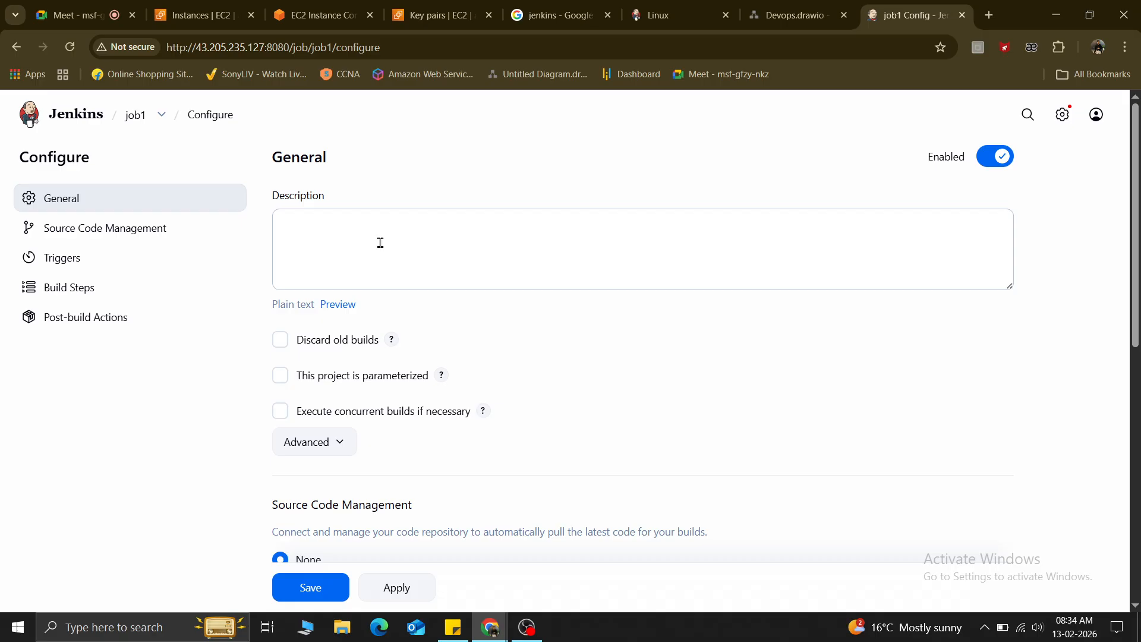
click(380, 242)
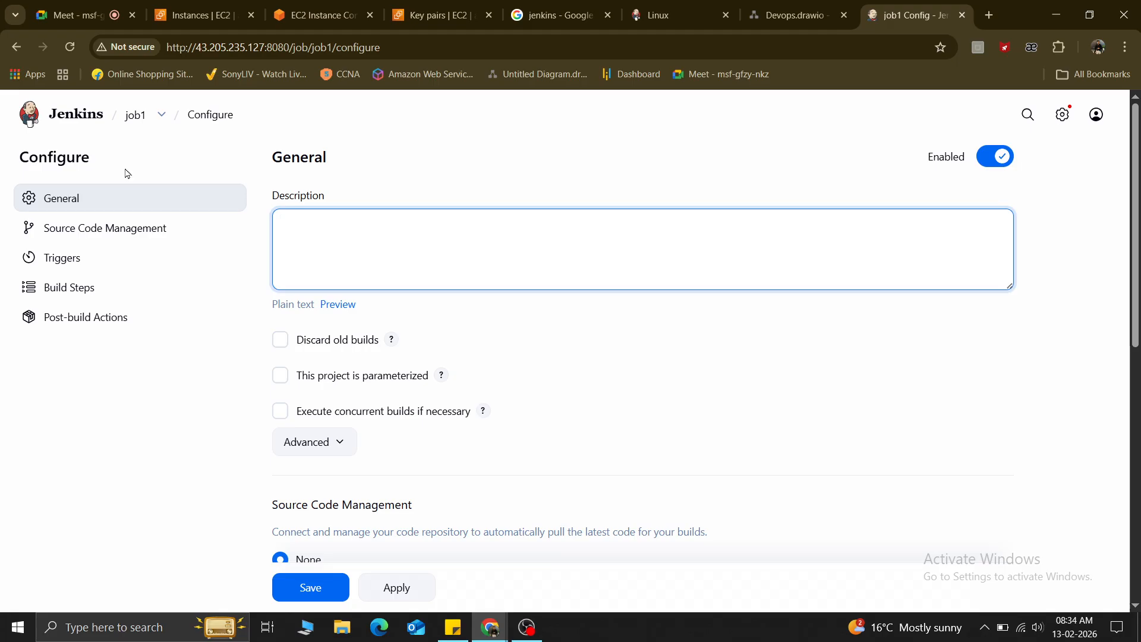
click(563, 429)
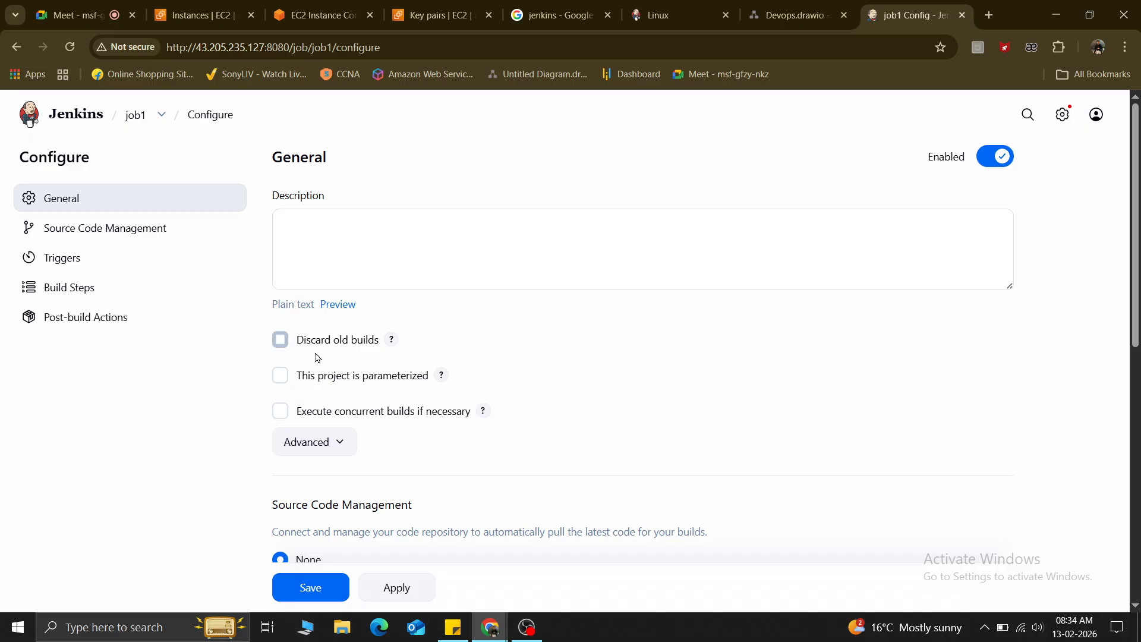
scroll(591, 428, down, 5)
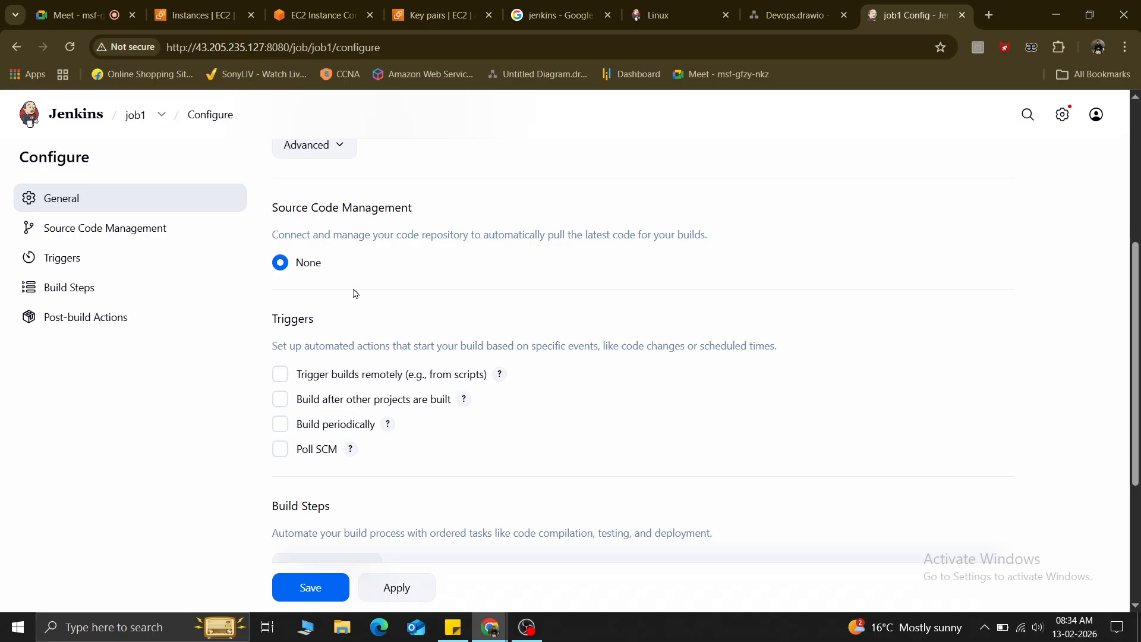
drag(342, 288, 249, 258)
click(367, 261)
drag(276, 207, 428, 202)
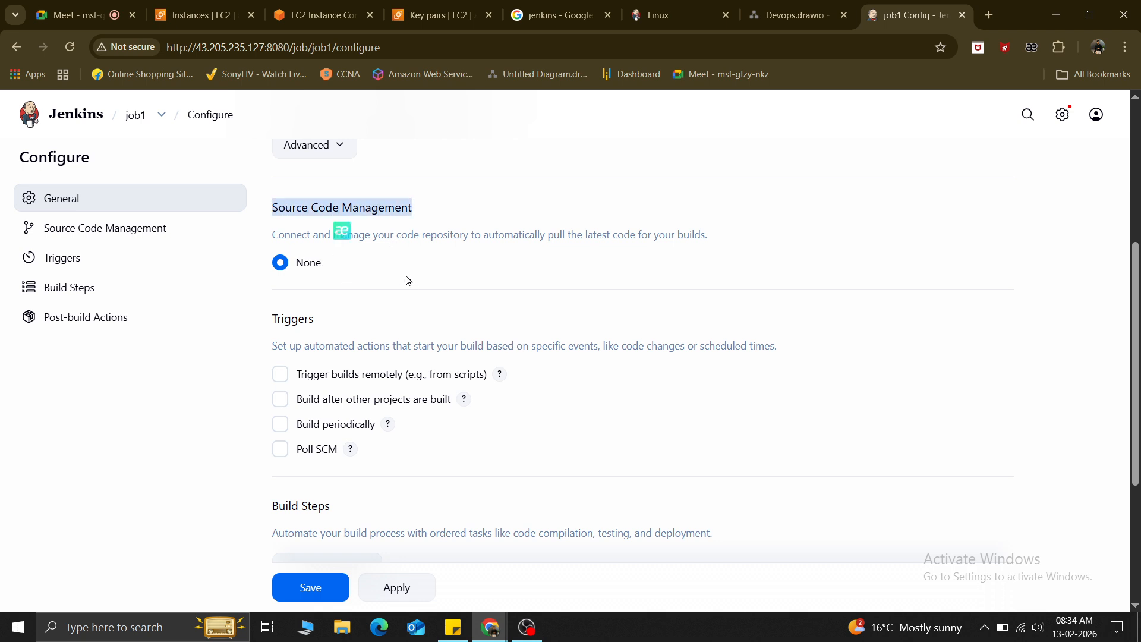
click(371, 265)
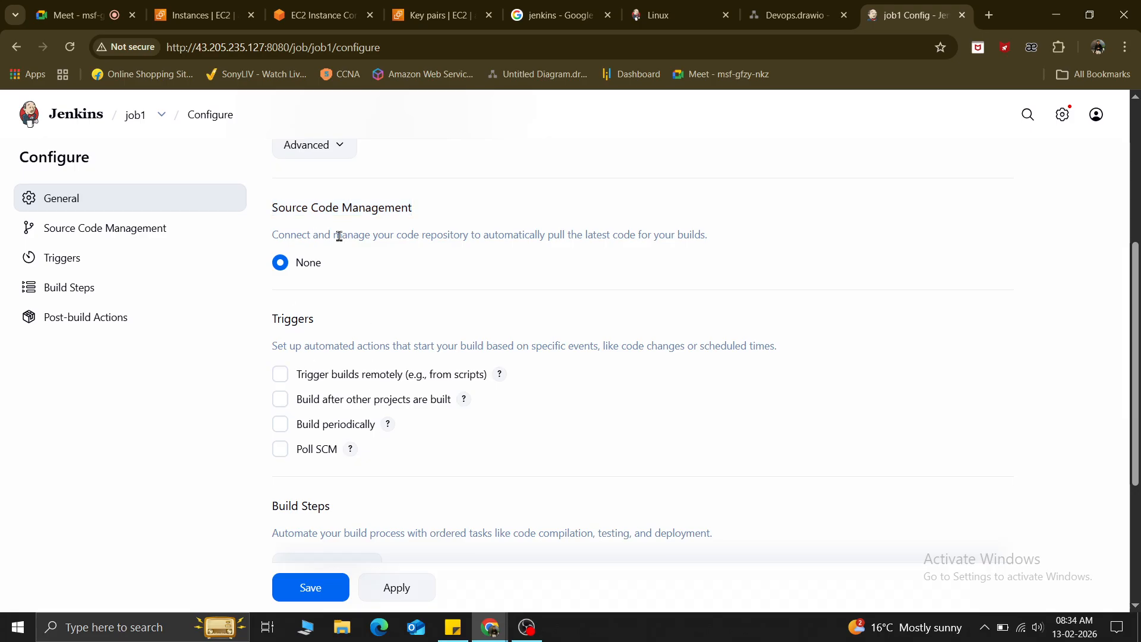
Read through the Triggers options, then bring up the list of build step types.
scroll(406, 334, down, 1)
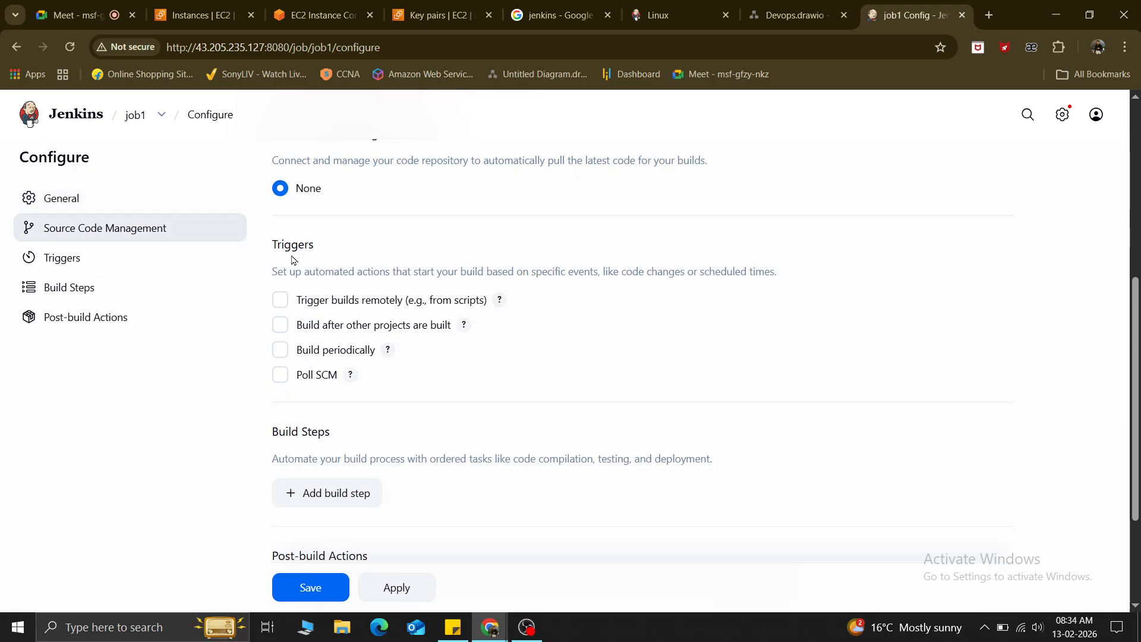
drag(274, 244, 349, 248)
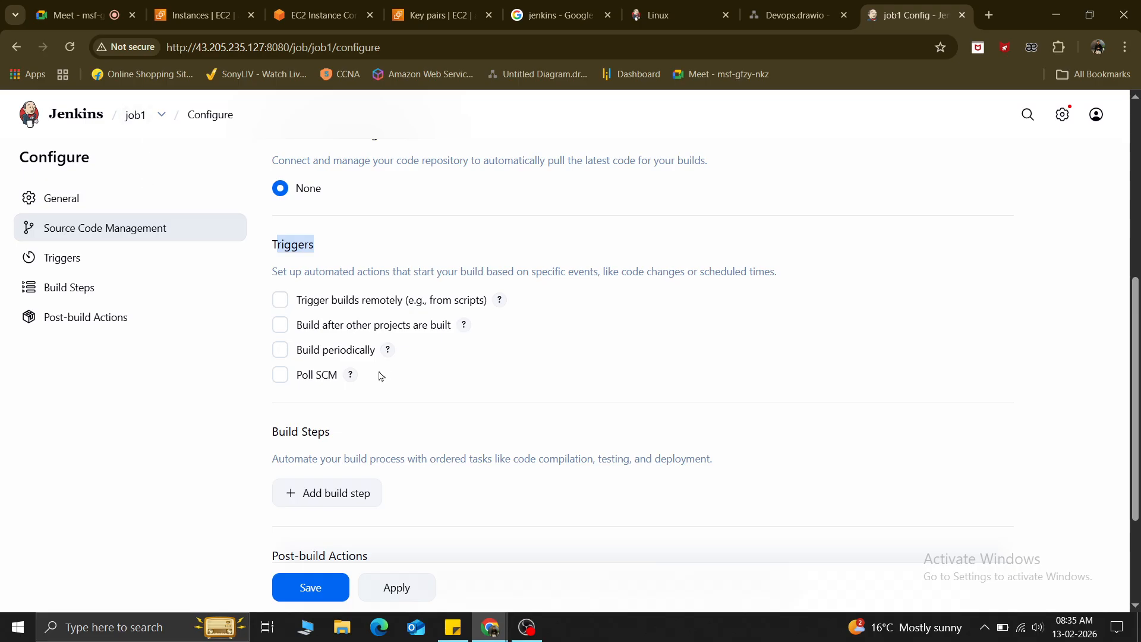
drag(272, 273, 366, 399)
click(454, 397)
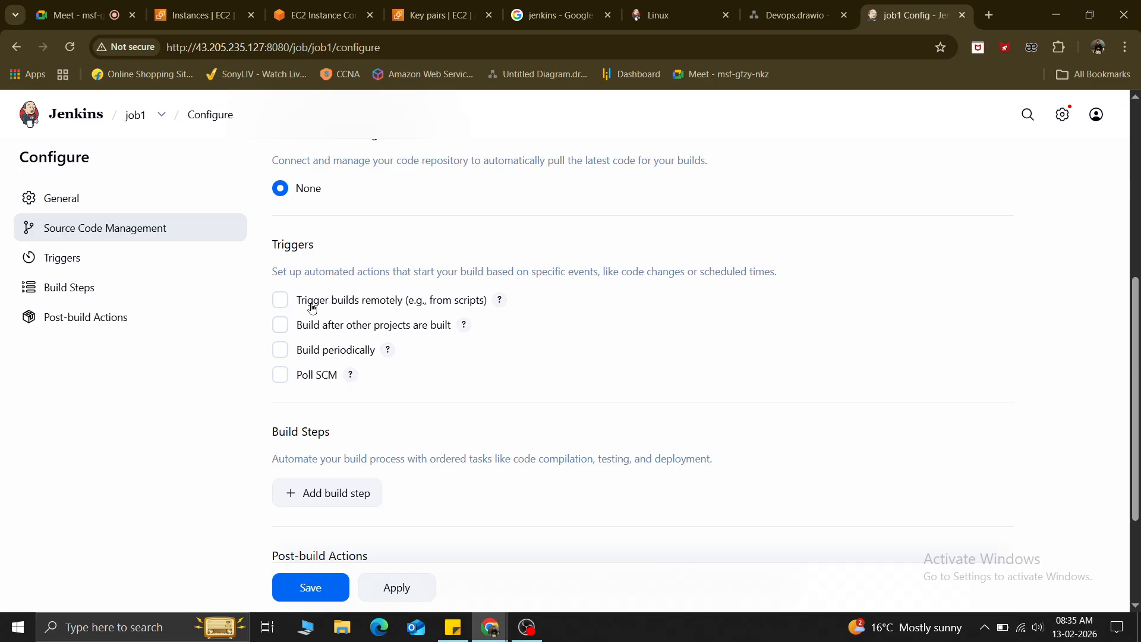
scroll(401, 391, down, 1)
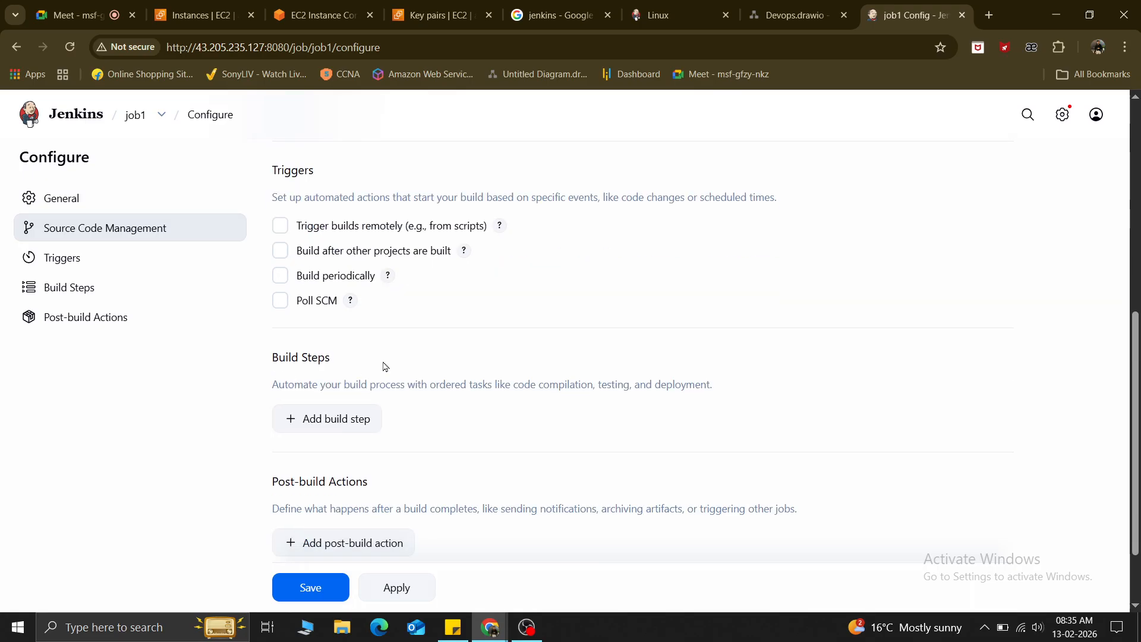
scroll(359, 477, down, 2)
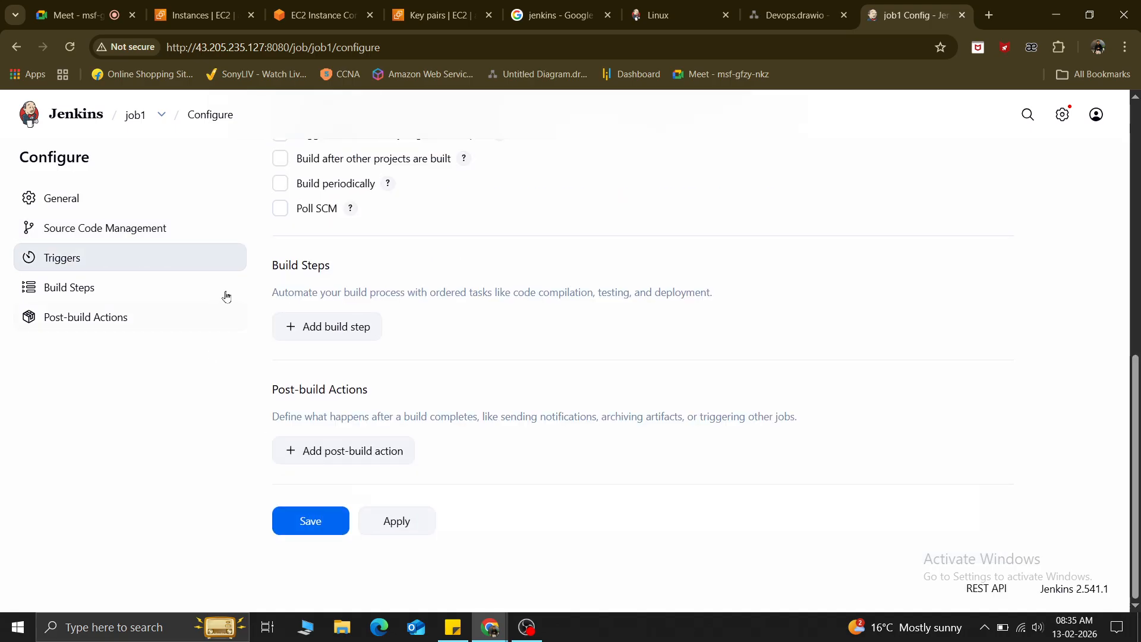
click(336, 337)
Add an Execute shell step running echo "hello welcome to jenkins CICD world".
click(297, 409)
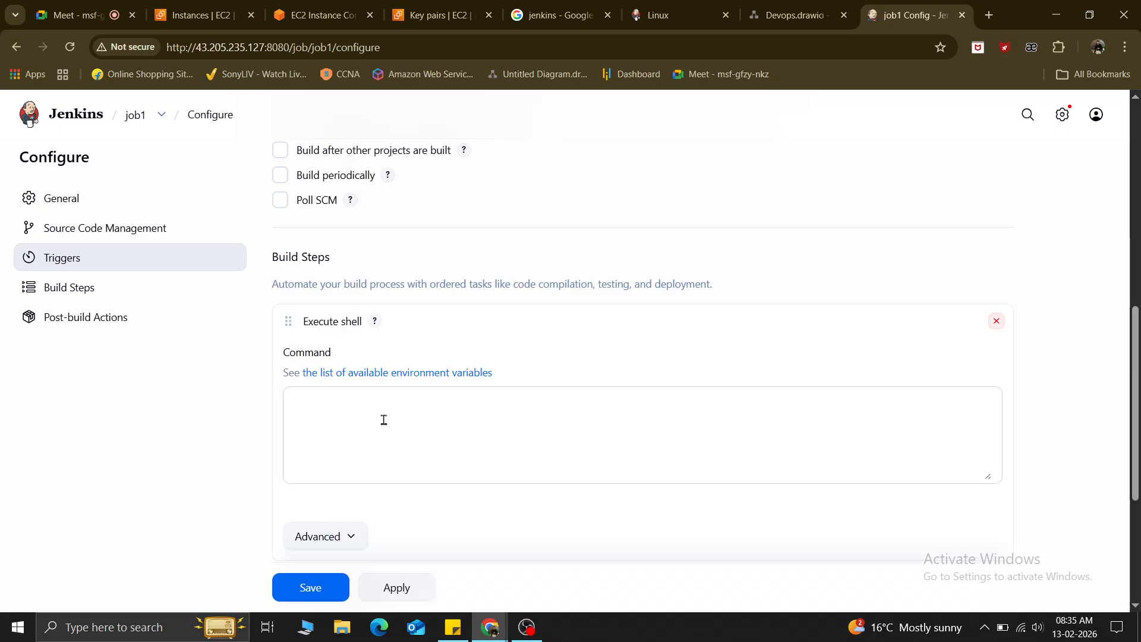
click(349, 399)
text(ec)
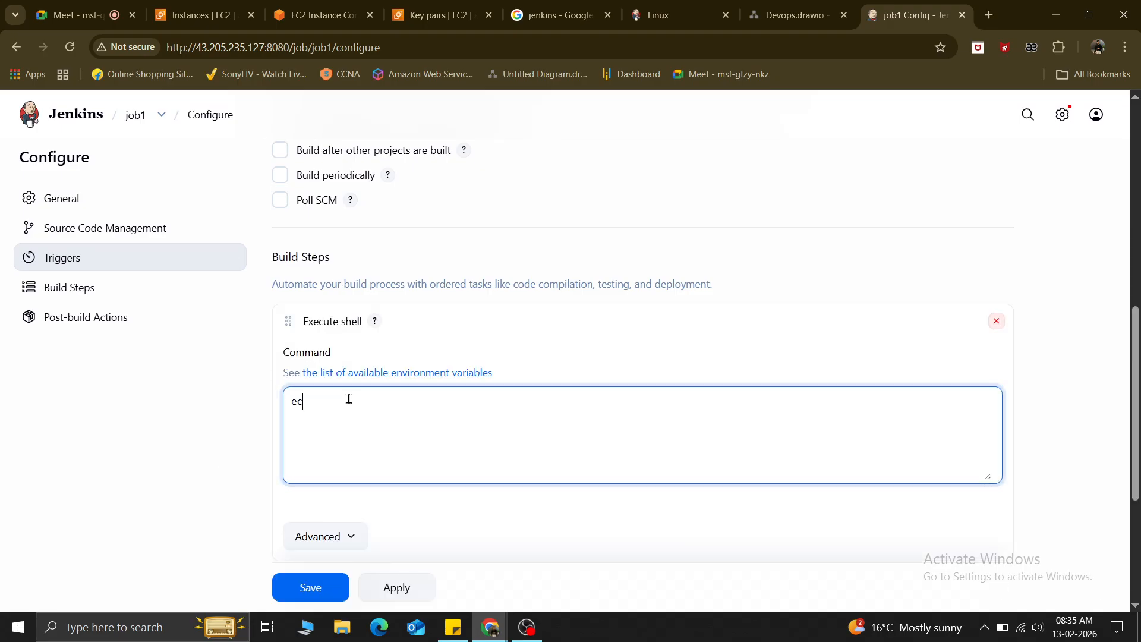
text(ho "hello welcome to jenkins CIC)
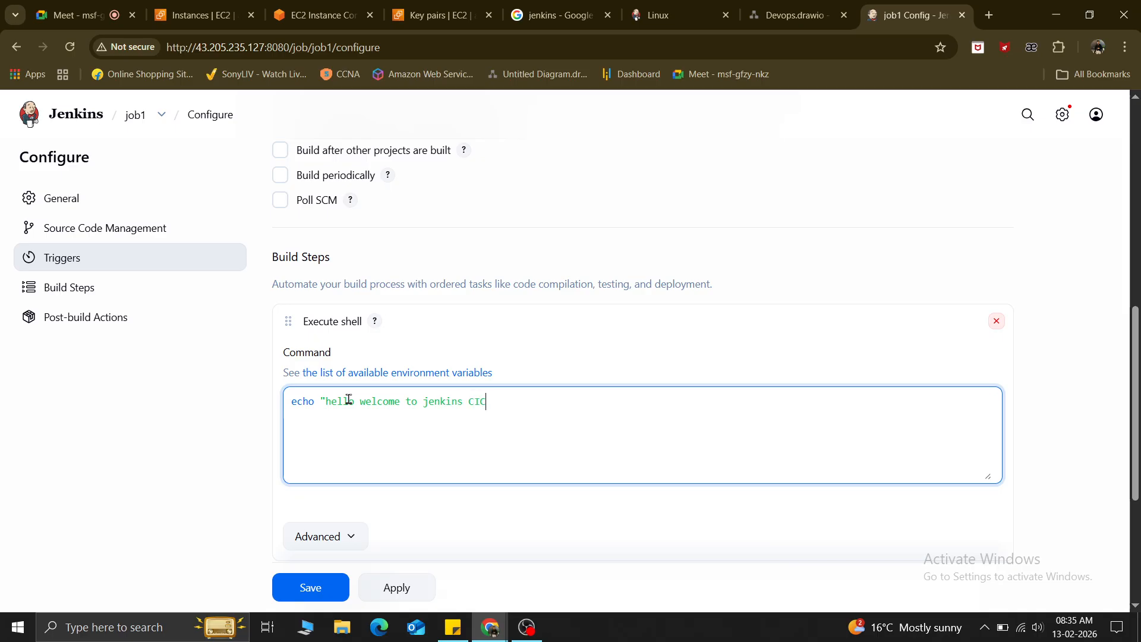
text(D world")
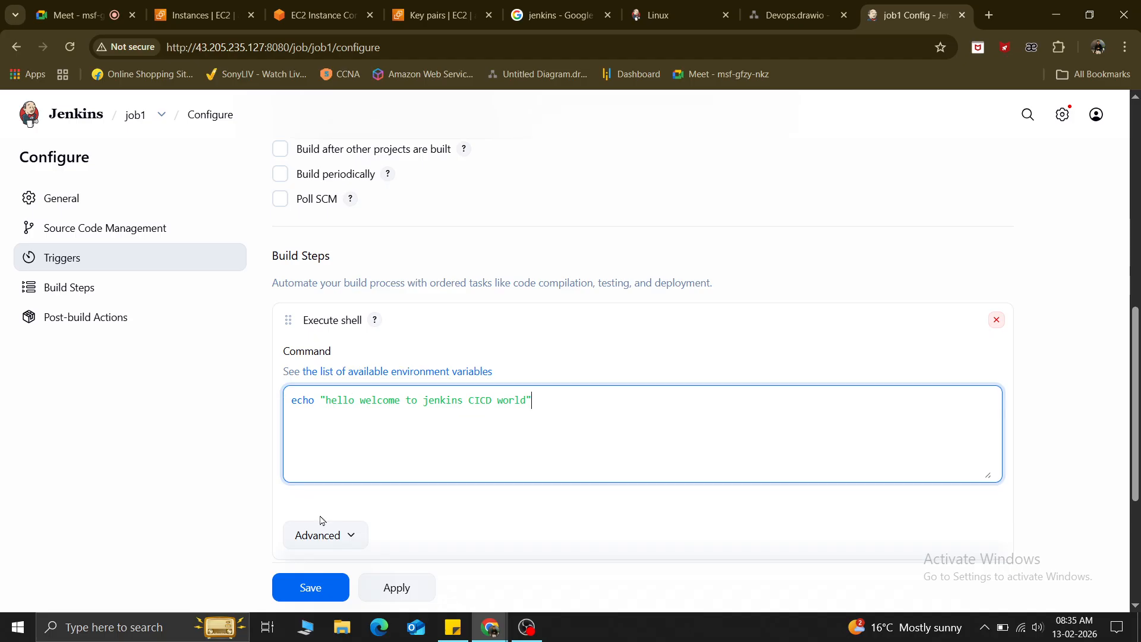
Save job1 and check its workspace, which does not exist yet.
scroll(321, 523, down, 4)
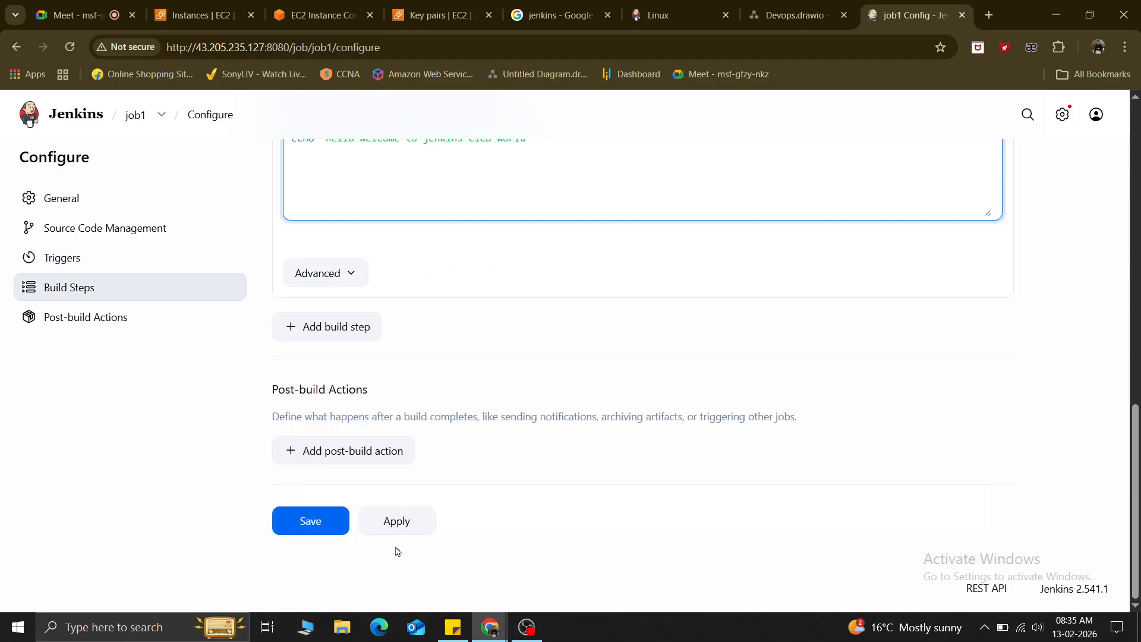
click(308, 520)
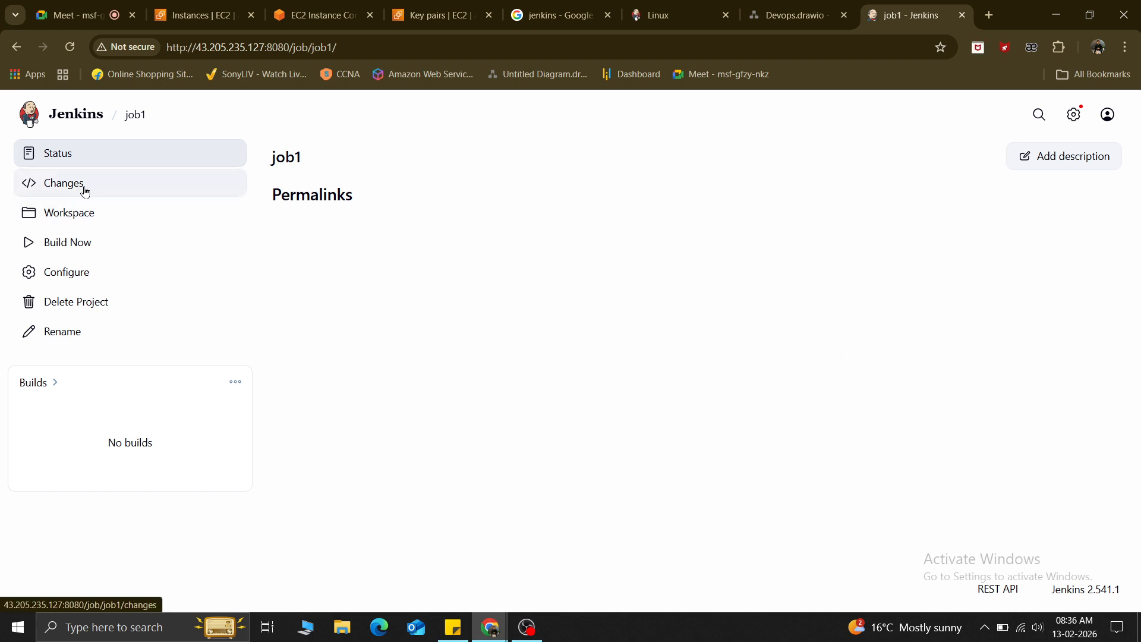
click(71, 219)
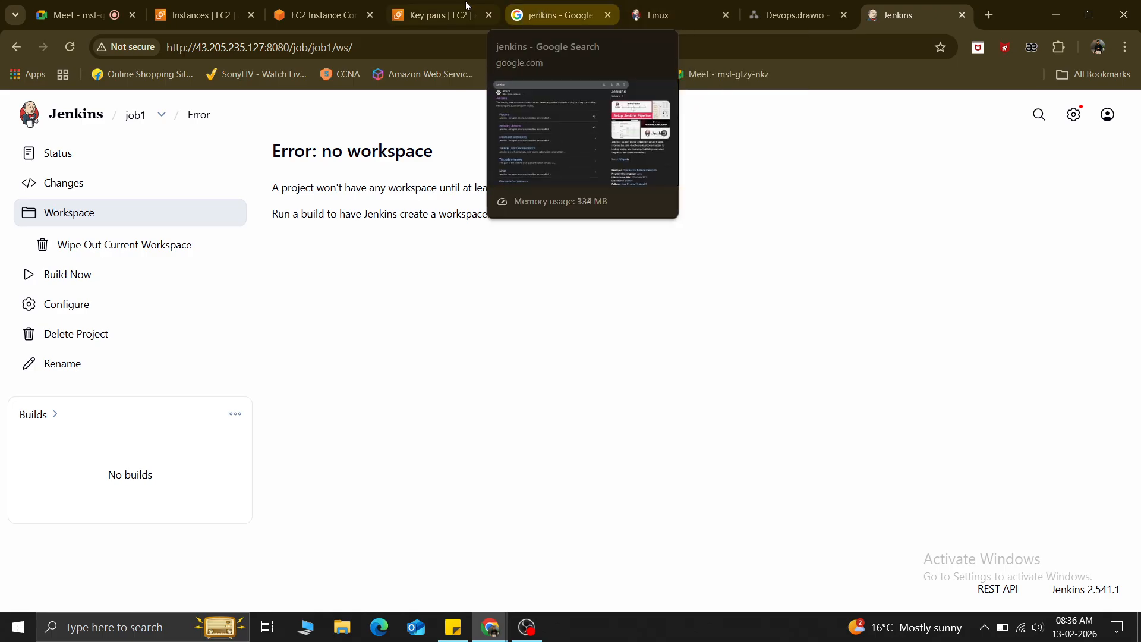
click(321, 15)
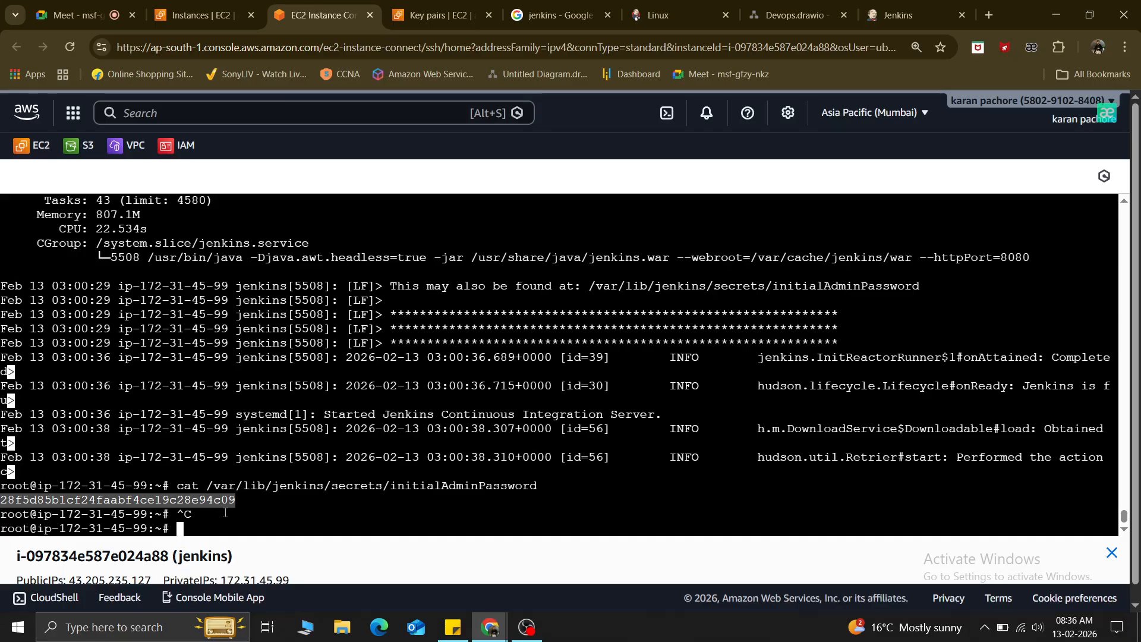
Clear the terminal and list the contents of /var/lib/jenkins/.
click(206, 498)
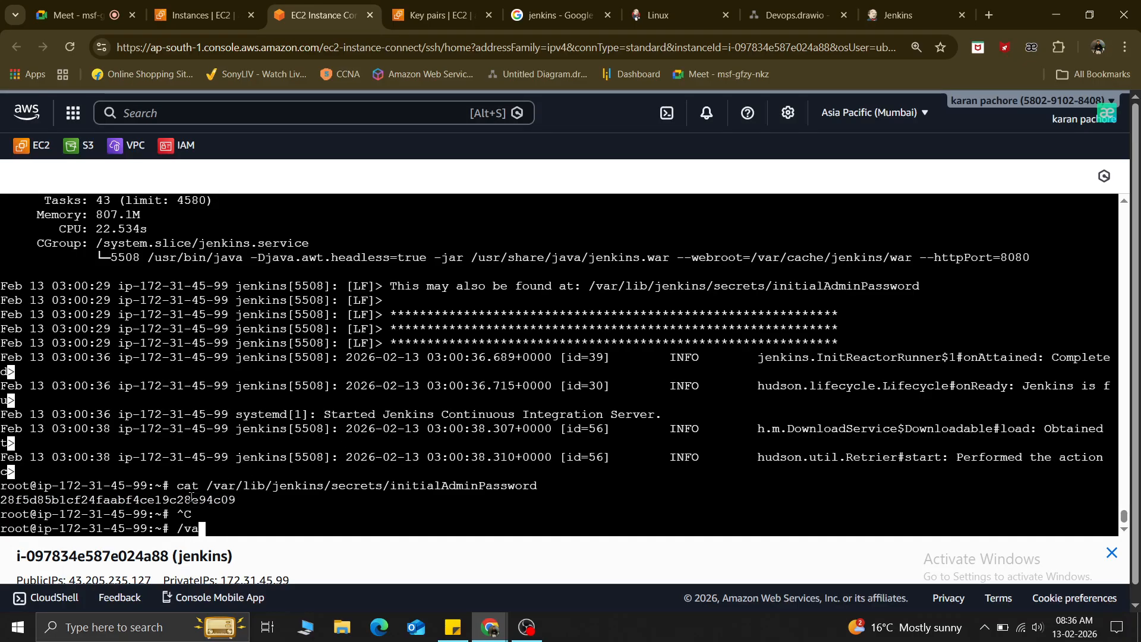
key(ctrl+l)
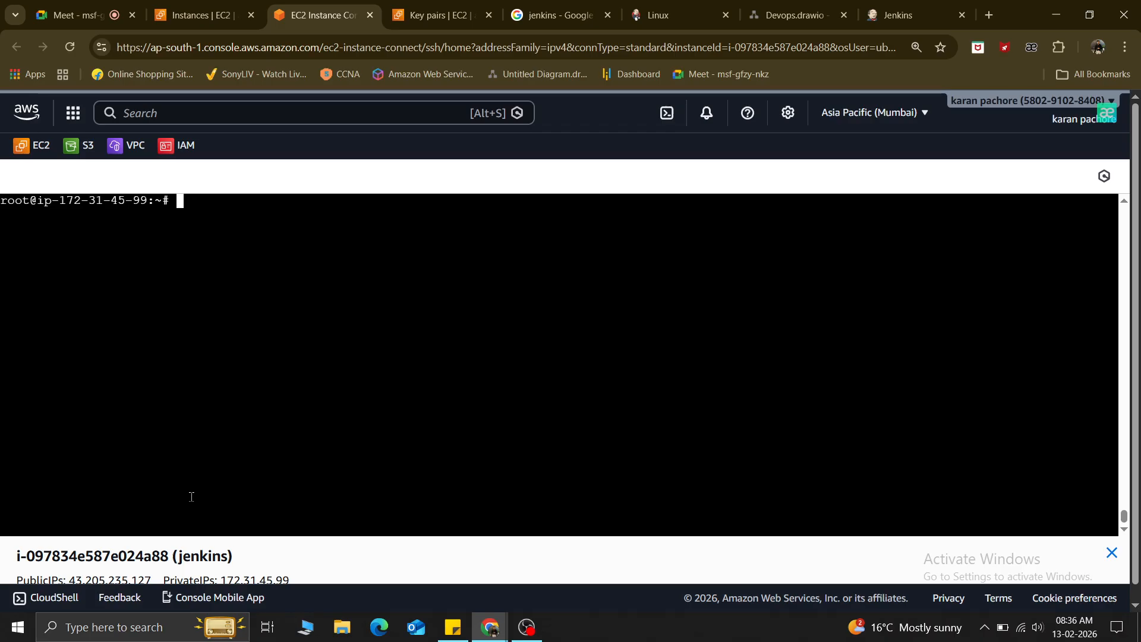
text(ls /var/lib/jenkins/)
key(Return)
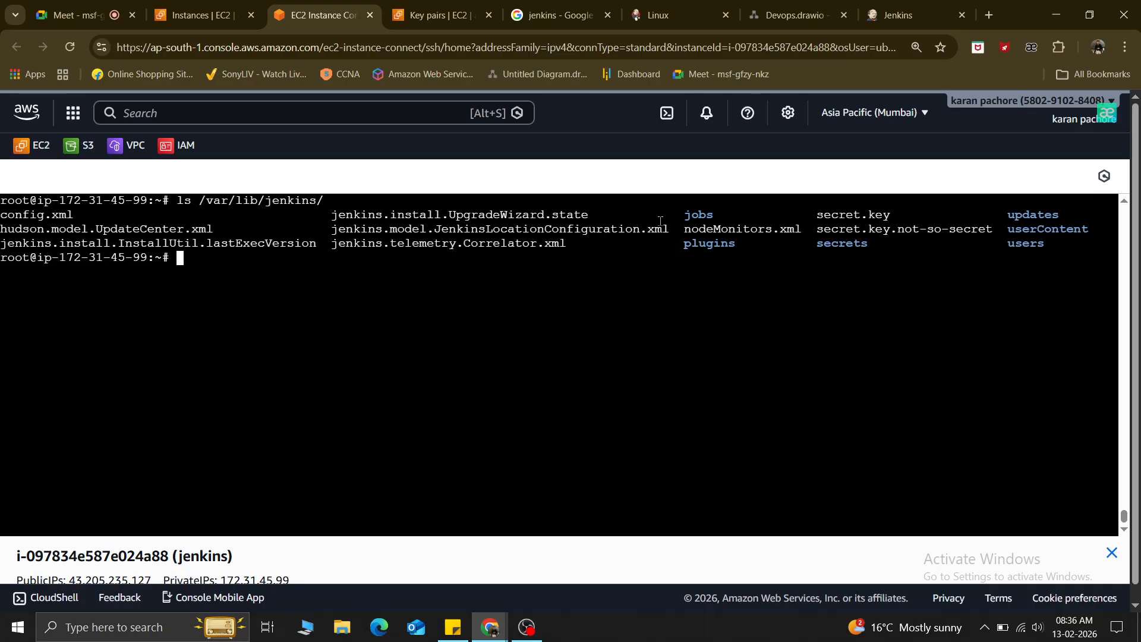
Point out the jobs, plugins, secrets, users and userContent folders, then return to Jenkins.
drag(683, 217, 733, 213)
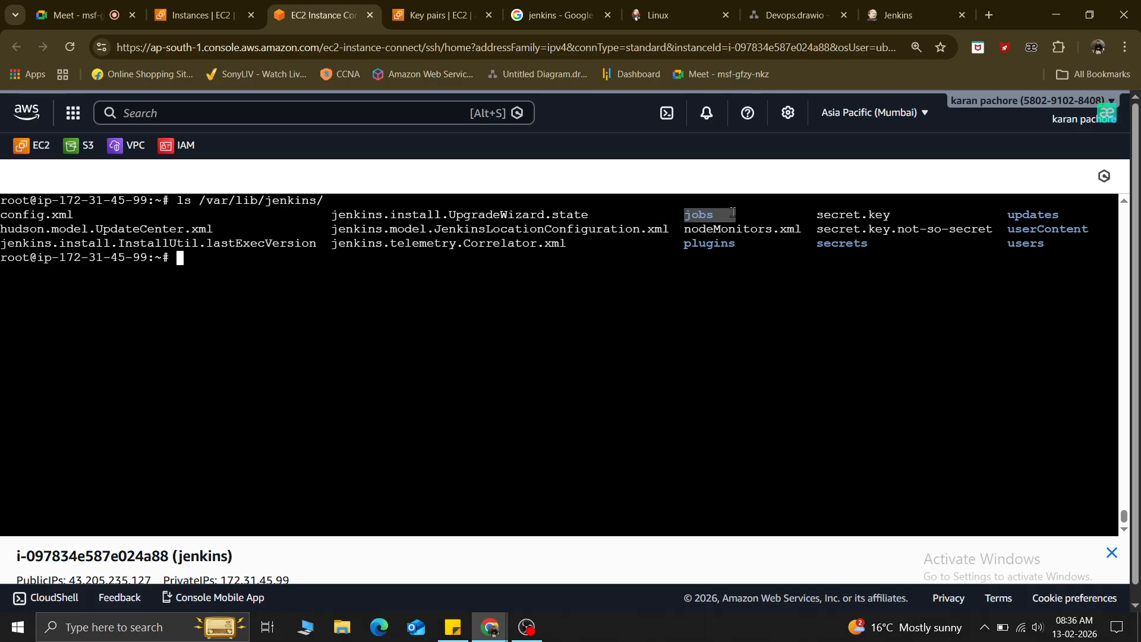
drag(1009, 219, 1113, 230)
drag(1011, 248, 1051, 245)
drag(818, 244, 882, 244)
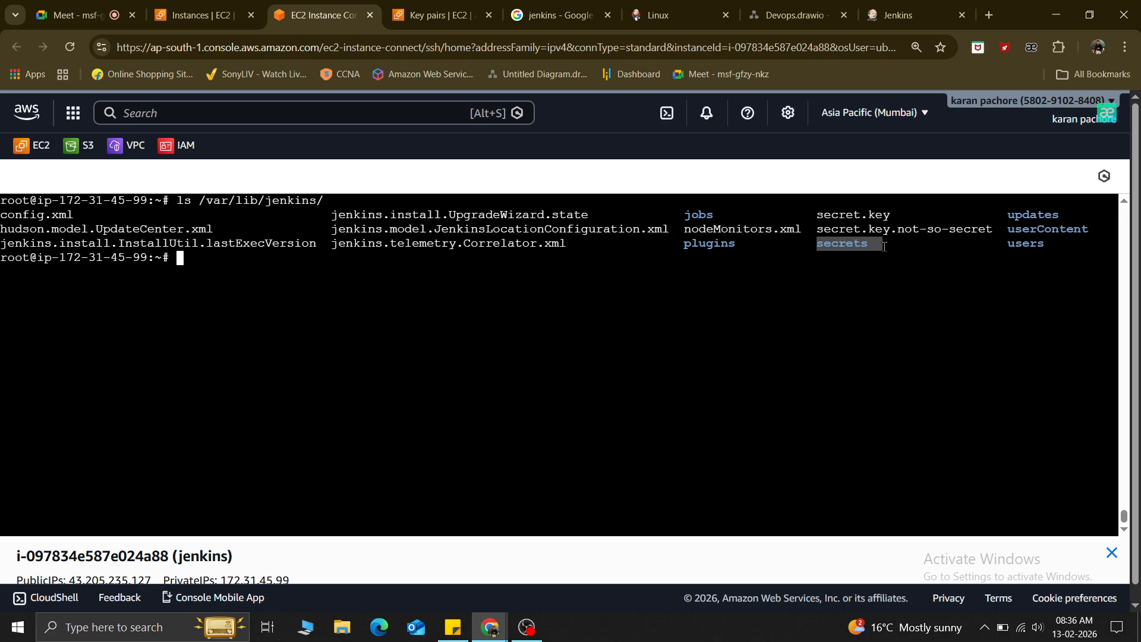
drag(672, 245, 728, 245)
scroll(614, 338, up, 5)
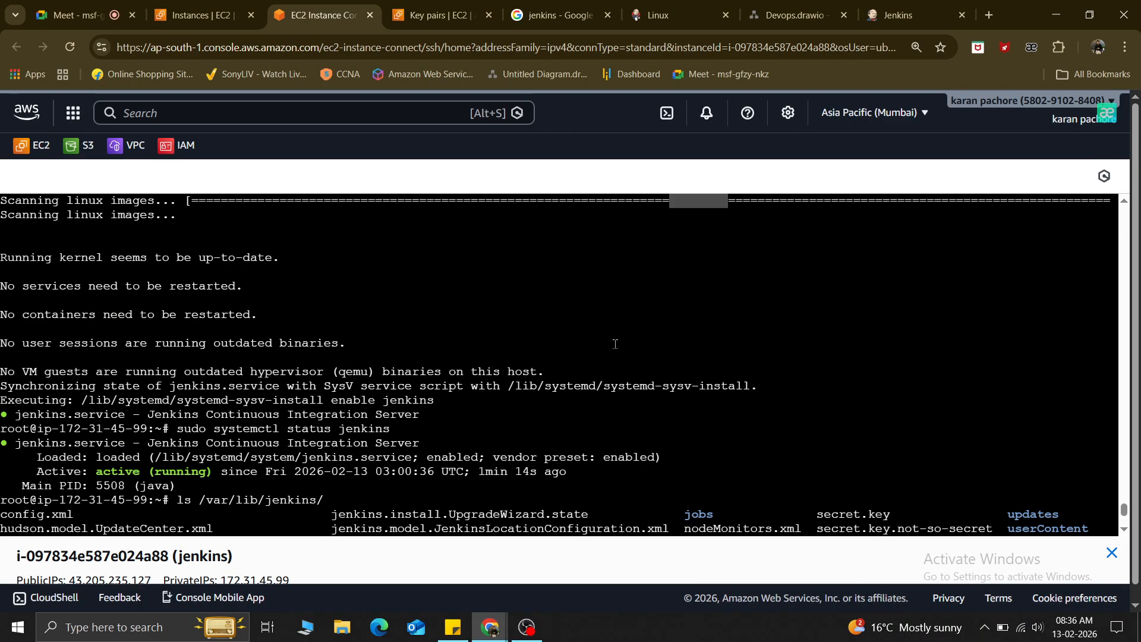
scroll(614, 339, down, 4)
scroll(614, 339, up, 1)
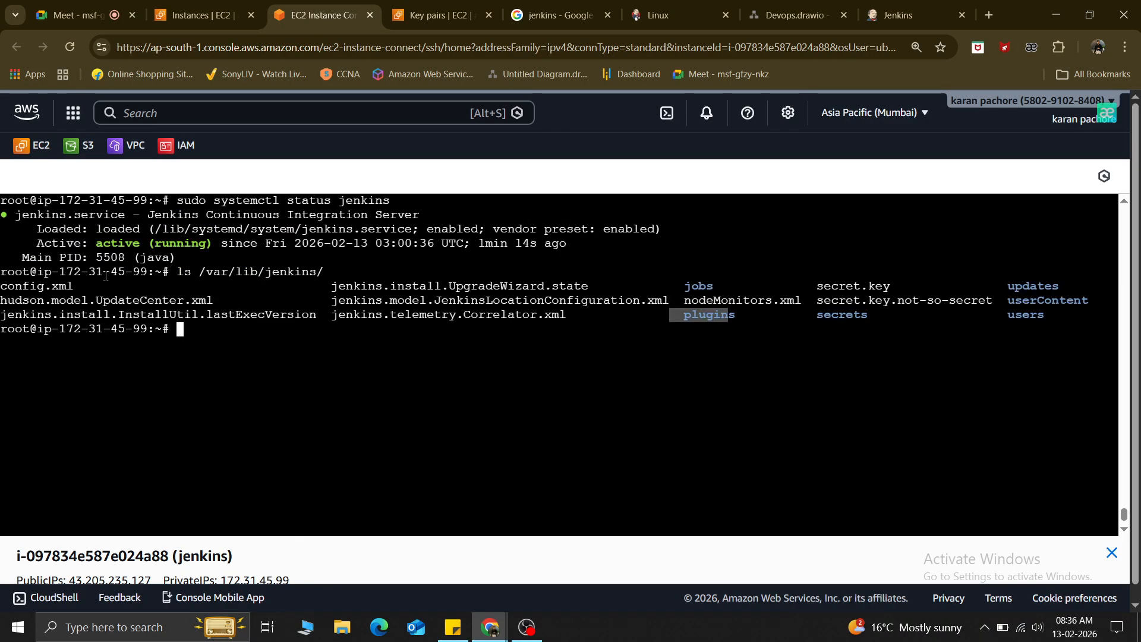
scroll(125, 283, down, 1)
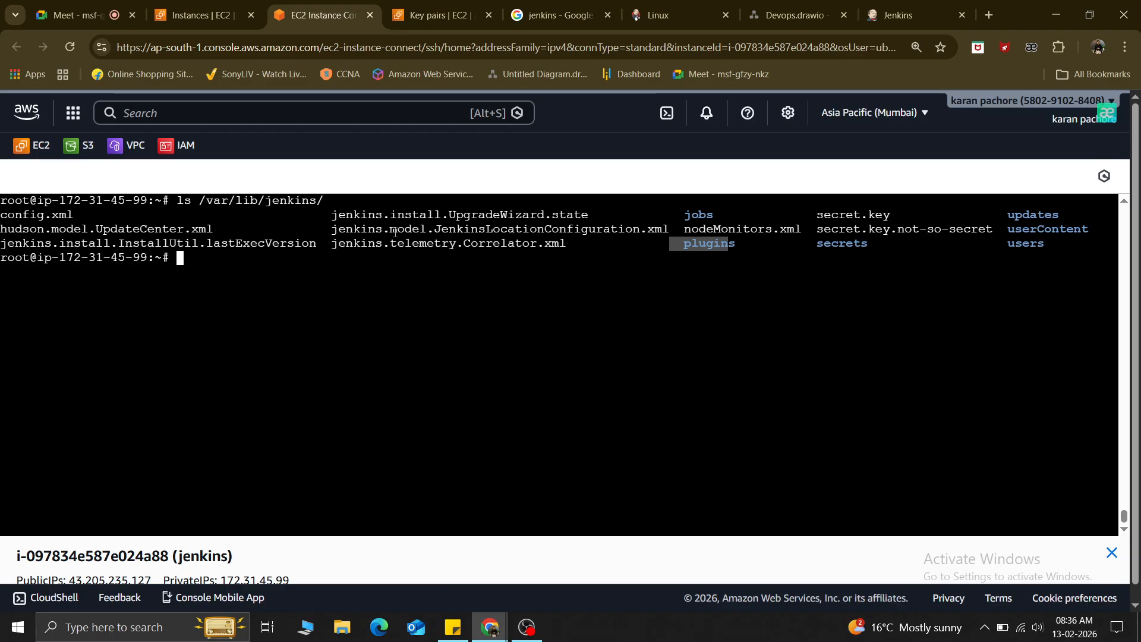
key(alt+Tab)
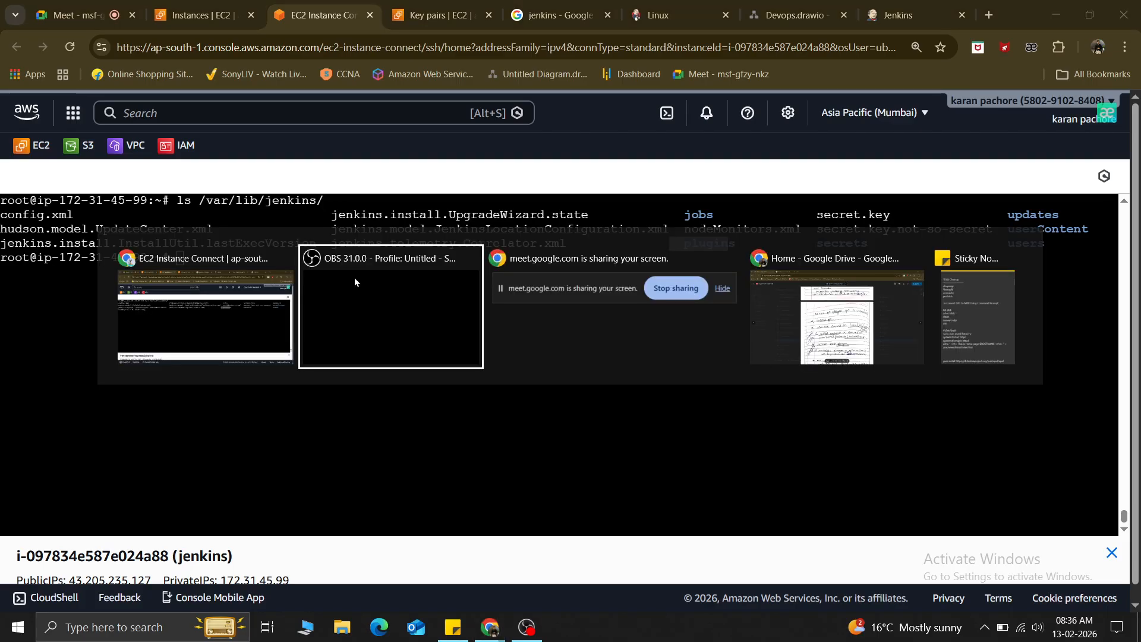
click(901, 14)
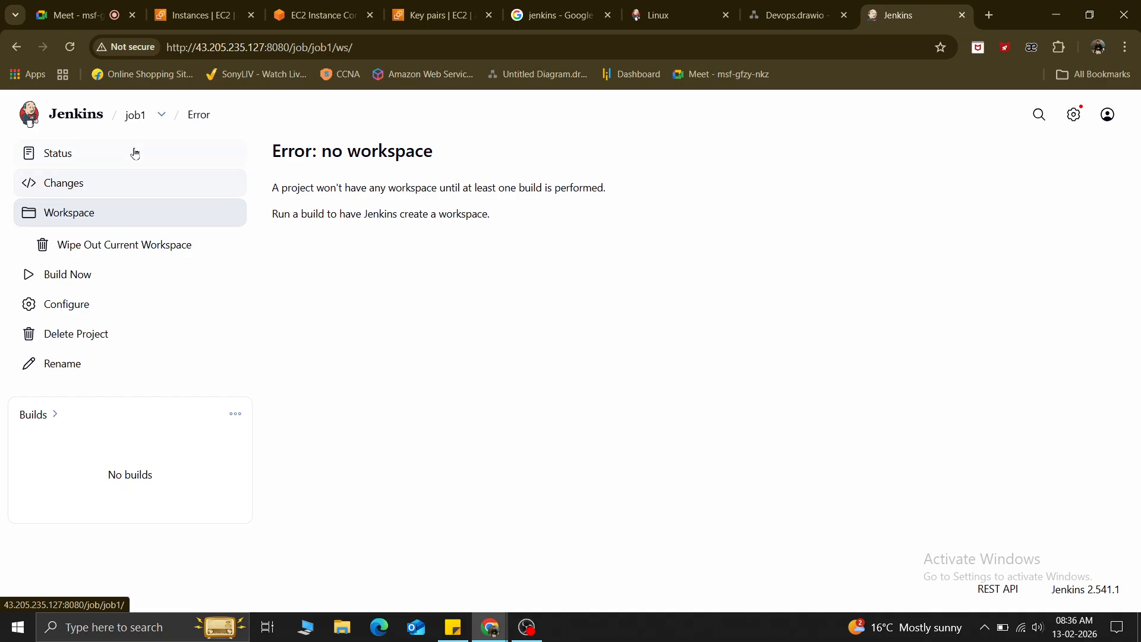
Scroll through job1's saved configuration, then go back to its empty workspace page.
click(57, 310)
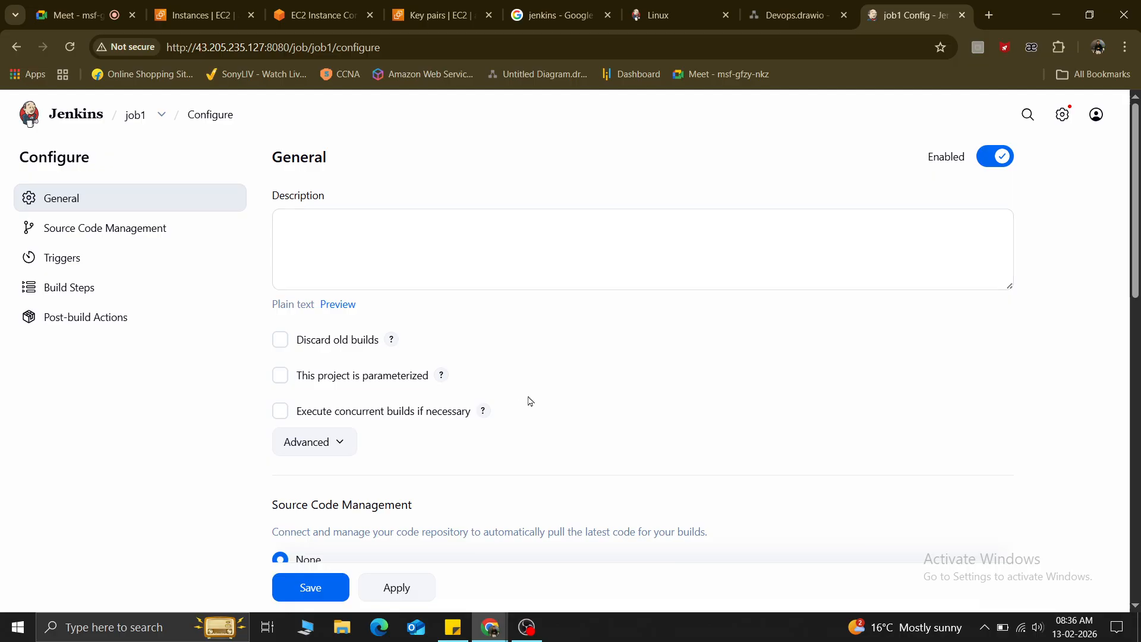
scroll(523, 404, down, 10)
scroll(521, 409, down, 2)
scroll(521, 407, up, 15)
scroll(629, 386, down, 1)
scroll(628, 387, down, 15)
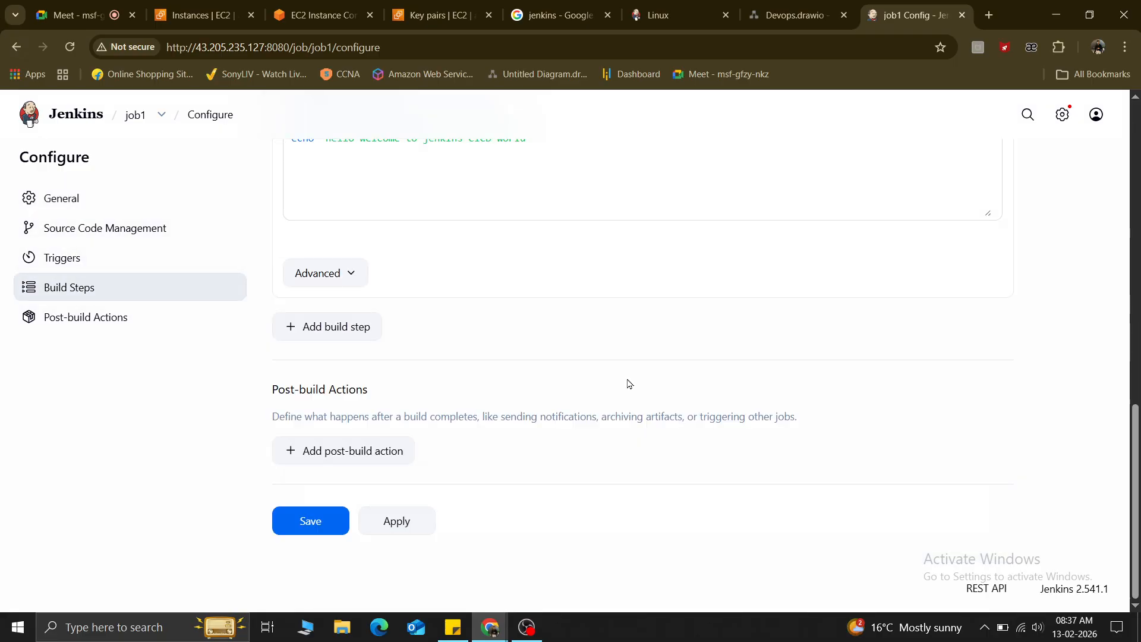
scroll(407, 392, up, 6)
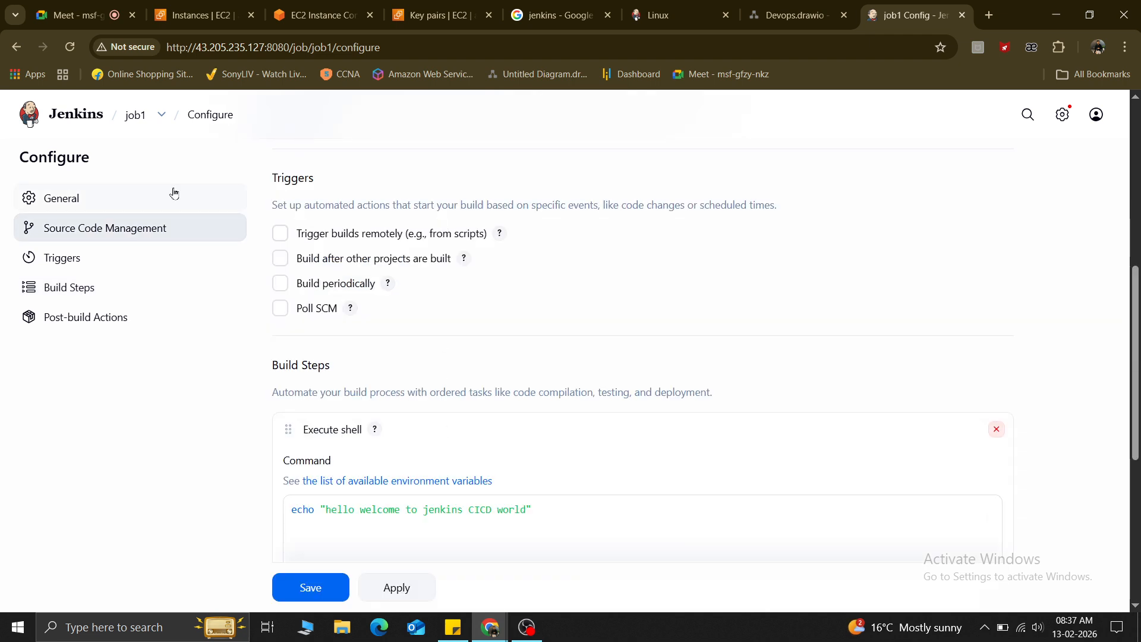
click(18, 47)
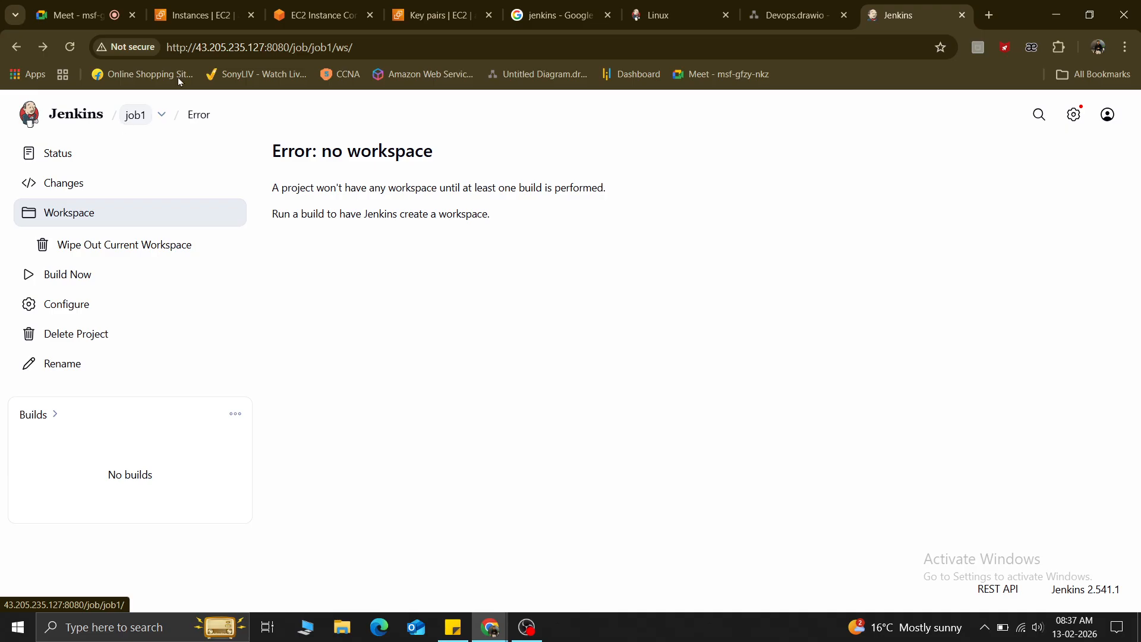
Run job1's first build with Build Now.
click(69, 275)
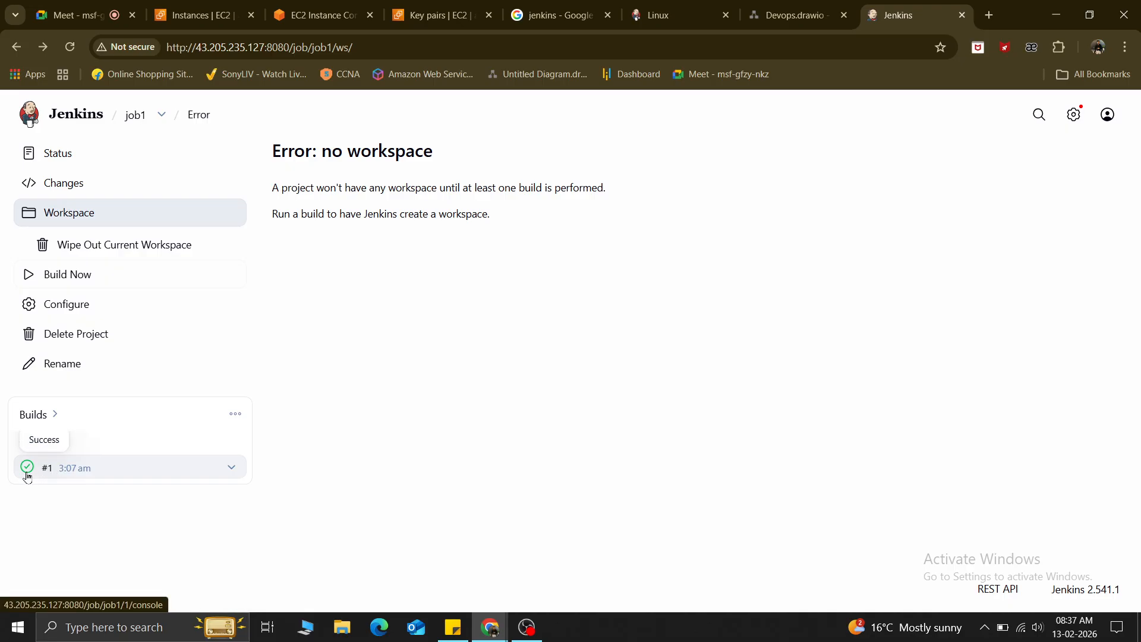
click(232, 468)
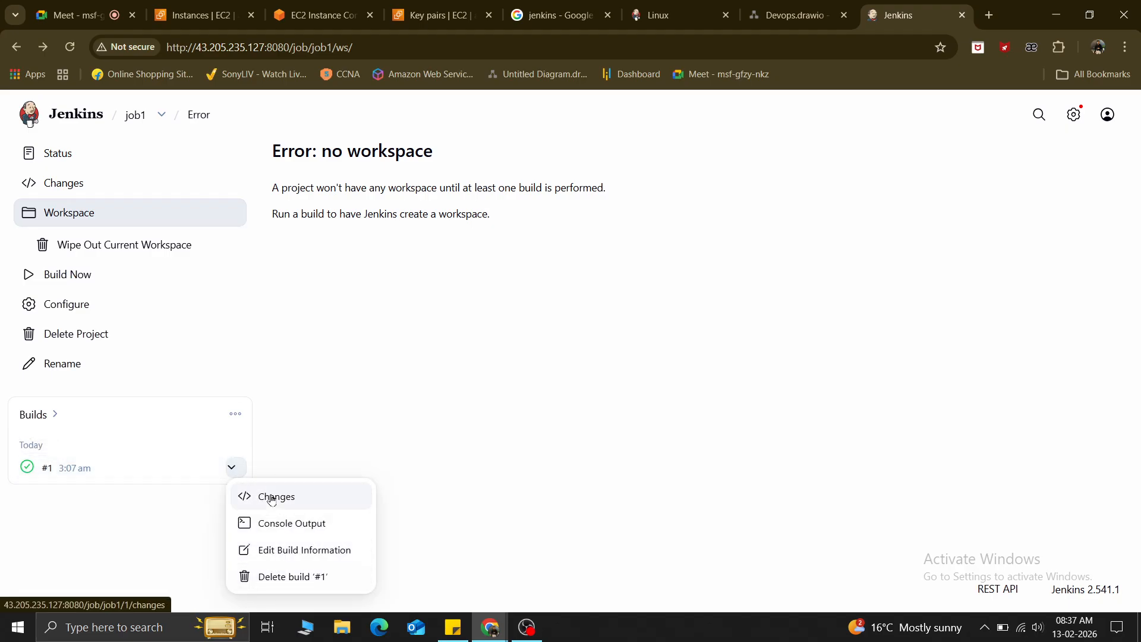
click(79, 536)
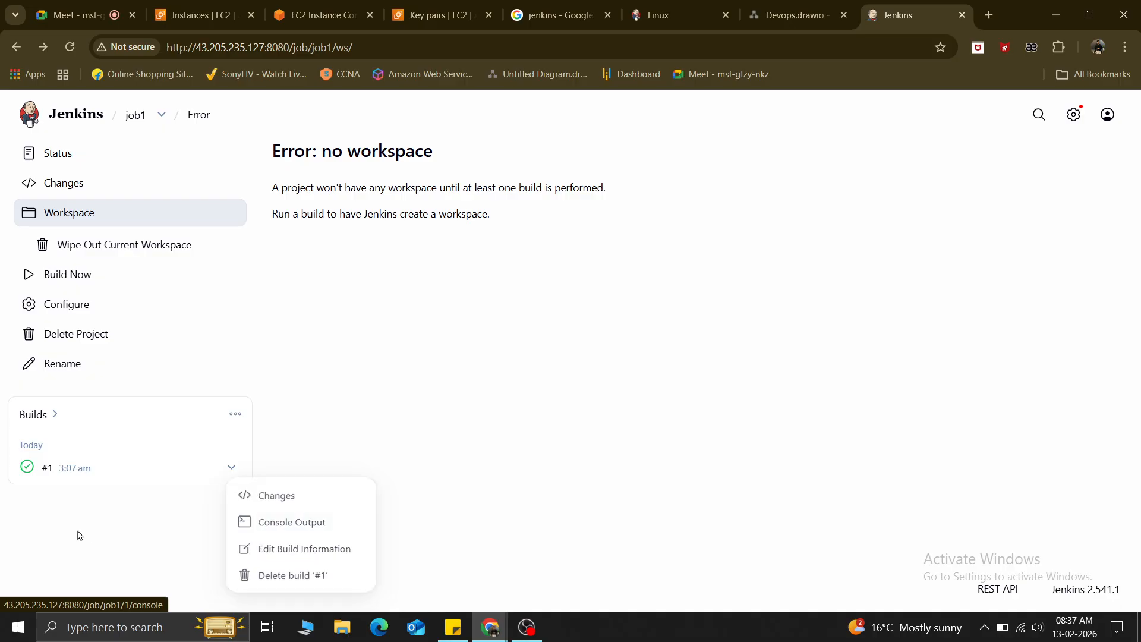
Open build #1's console output and highlight the welcome message and workspace path.
click(27, 466)
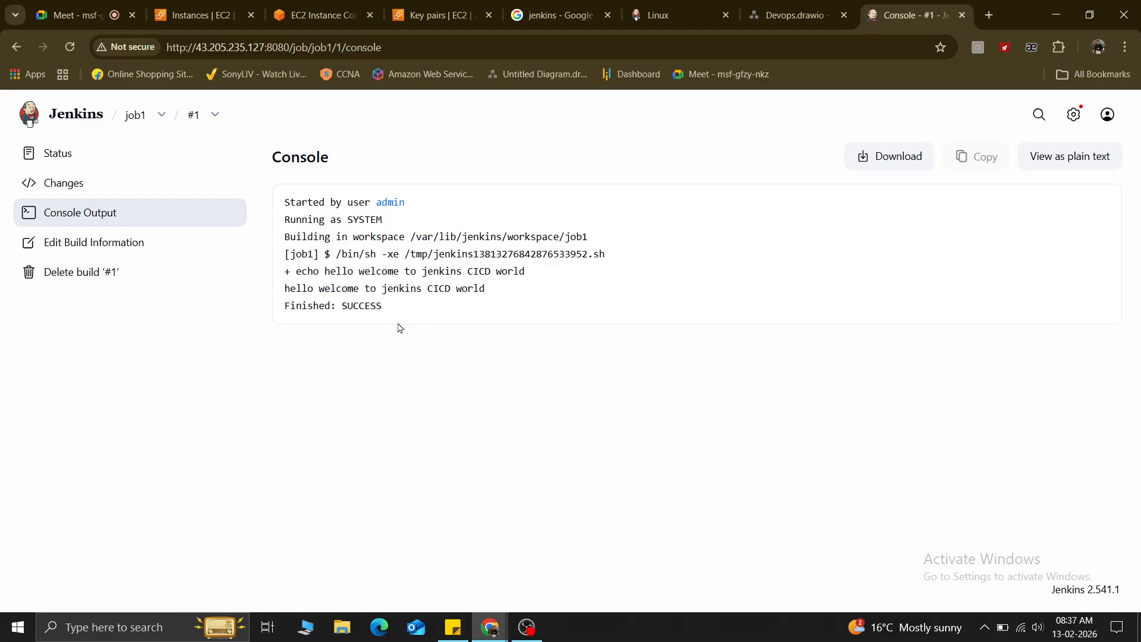
drag(286, 288, 496, 291)
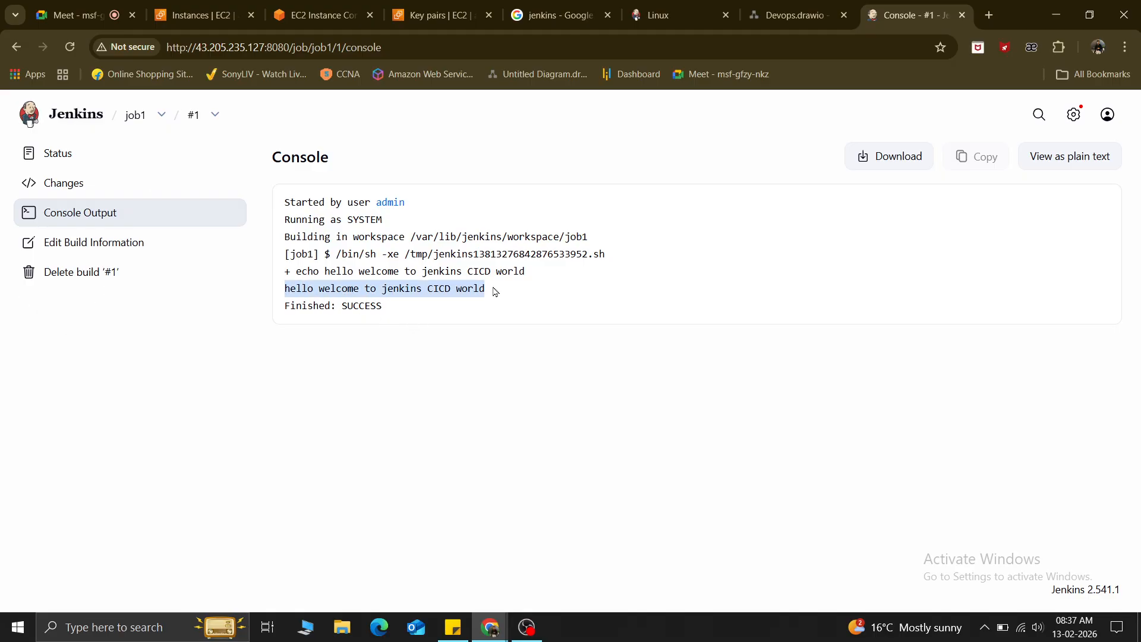
click(484, 331)
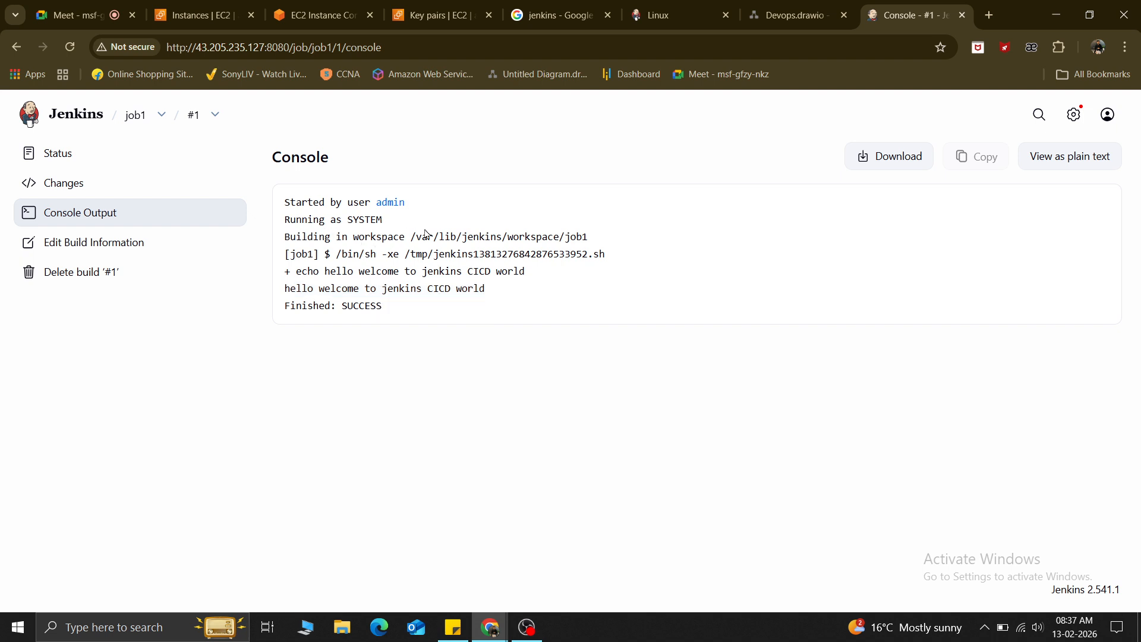
drag(411, 235, 602, 244)
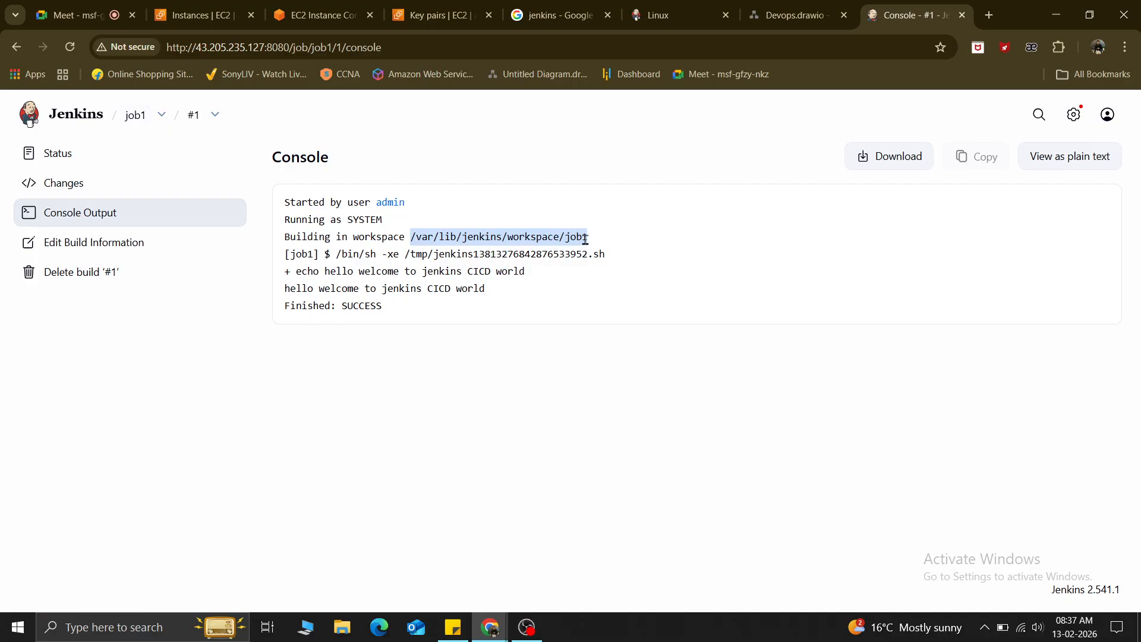
List the home directory and /var/lib/jenkins, spotting the new workspace folder.
click(320, 6)
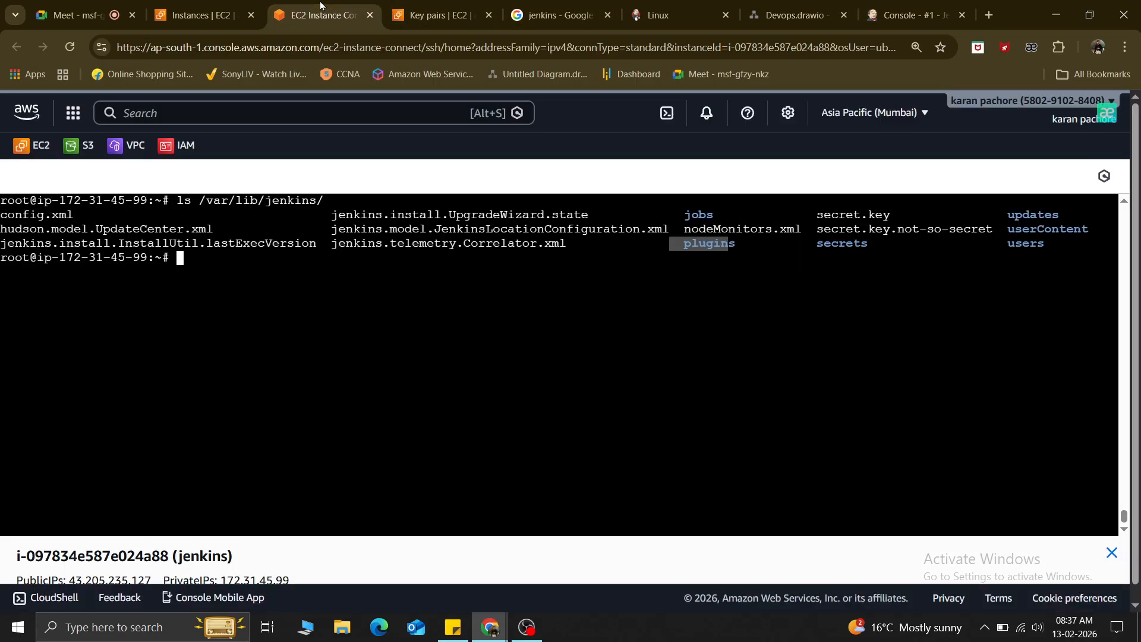
click(269, 303)
text(ls)
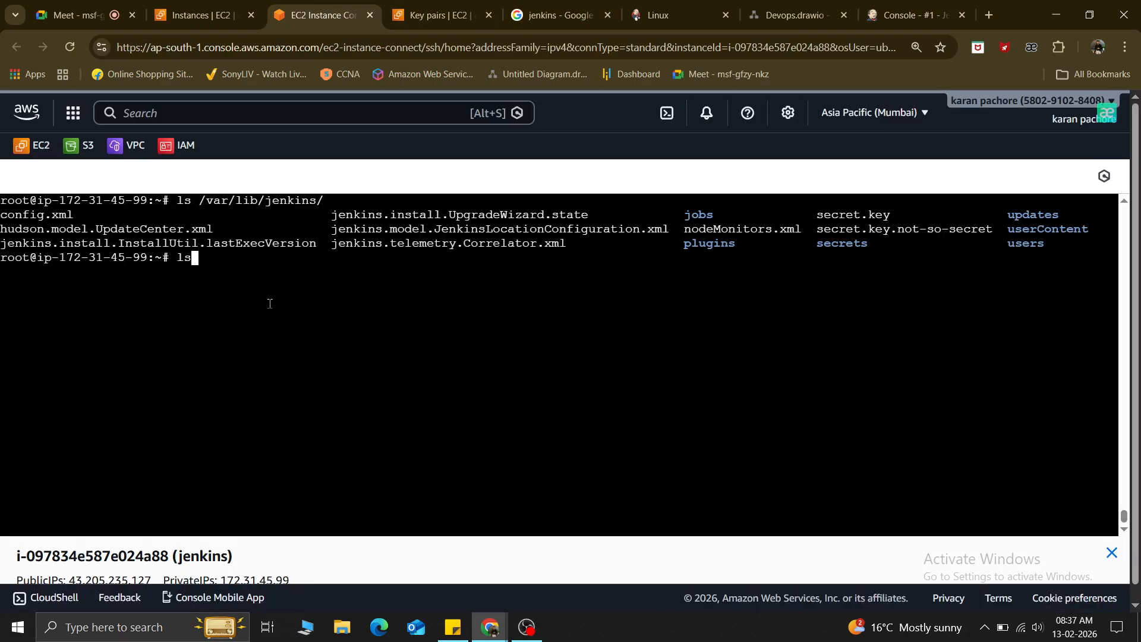
key(Return)
key(Up)
key(Up)
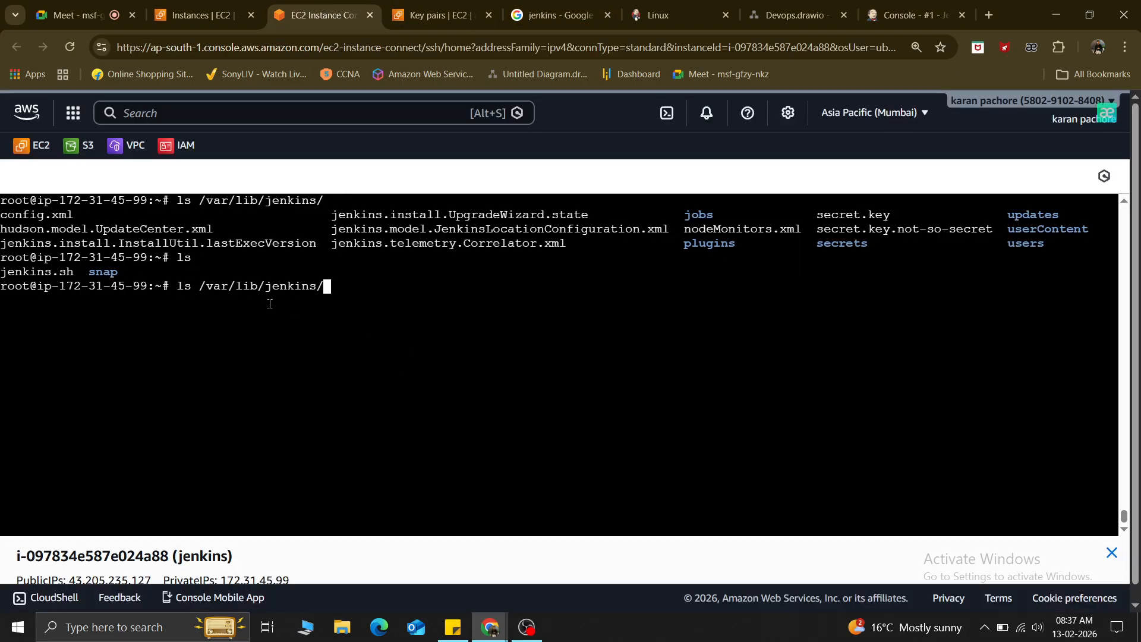
key(Return)
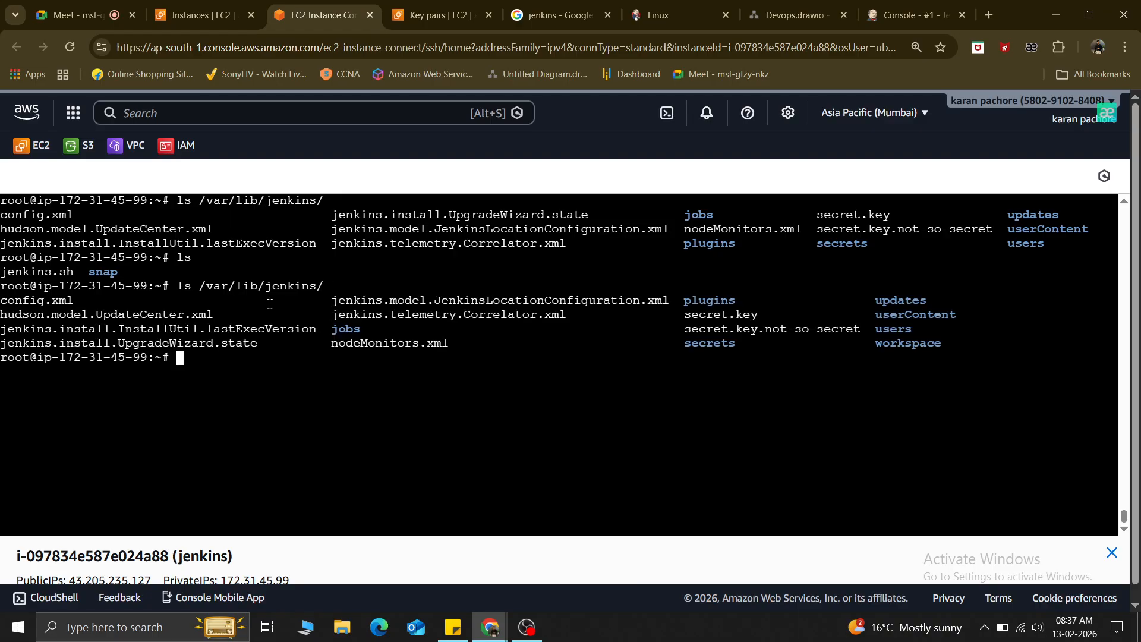
drag(951, 348, 876, 347)
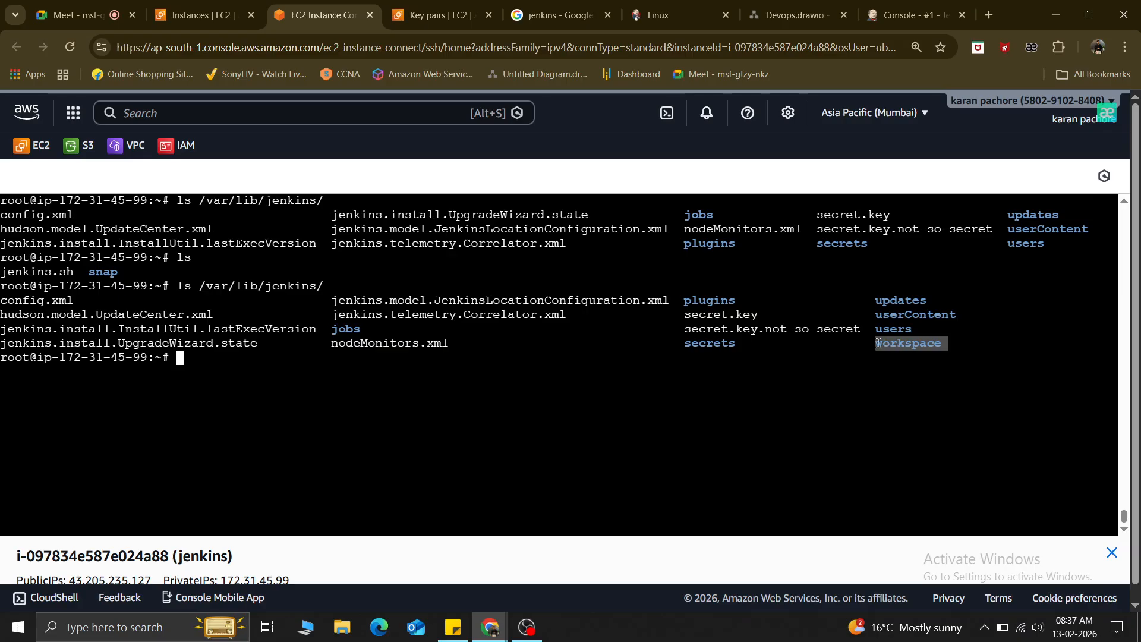
click(331, 388)
List /var/lib/jenkins/workspace/ and its empty job1/ folder, then return to Jenkins.
key(Up)
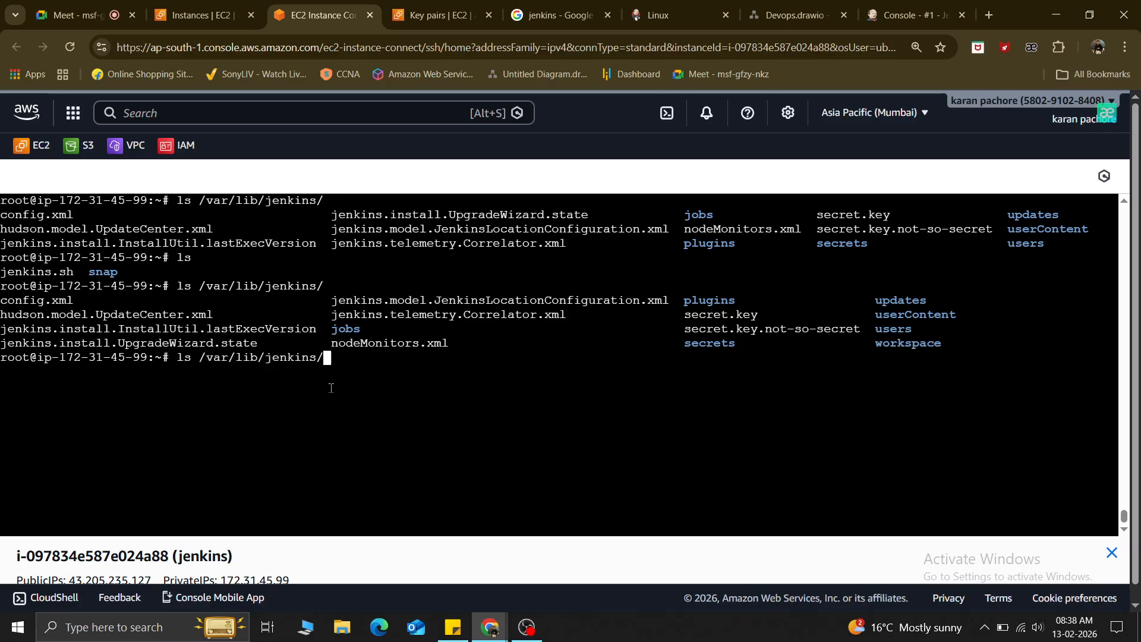
text(workspace/)
key(Return)
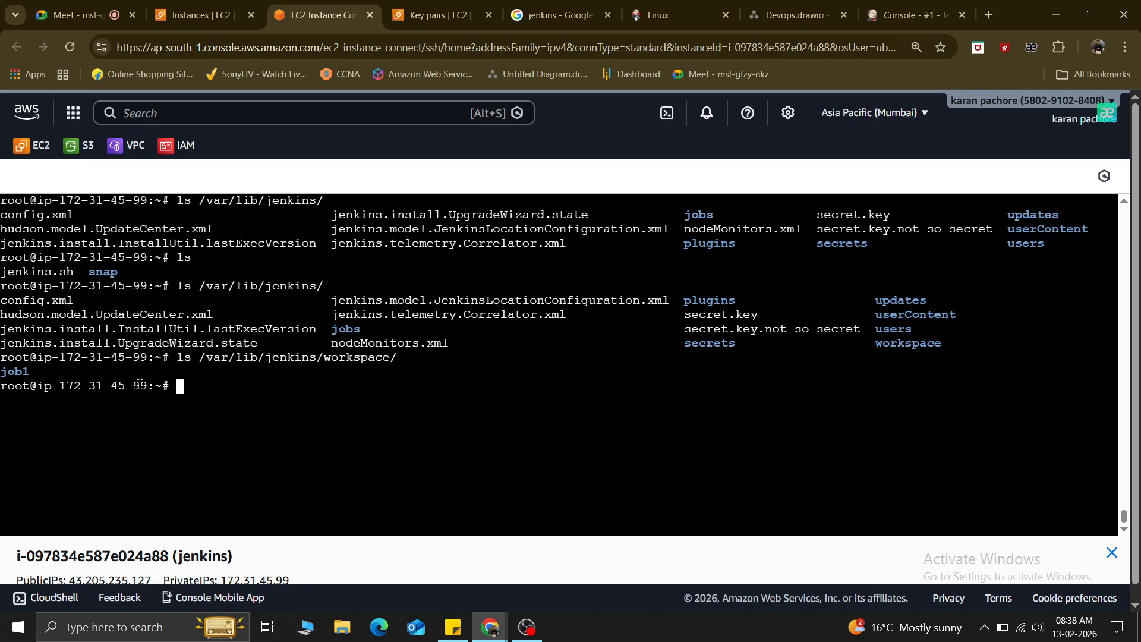
key(Up)
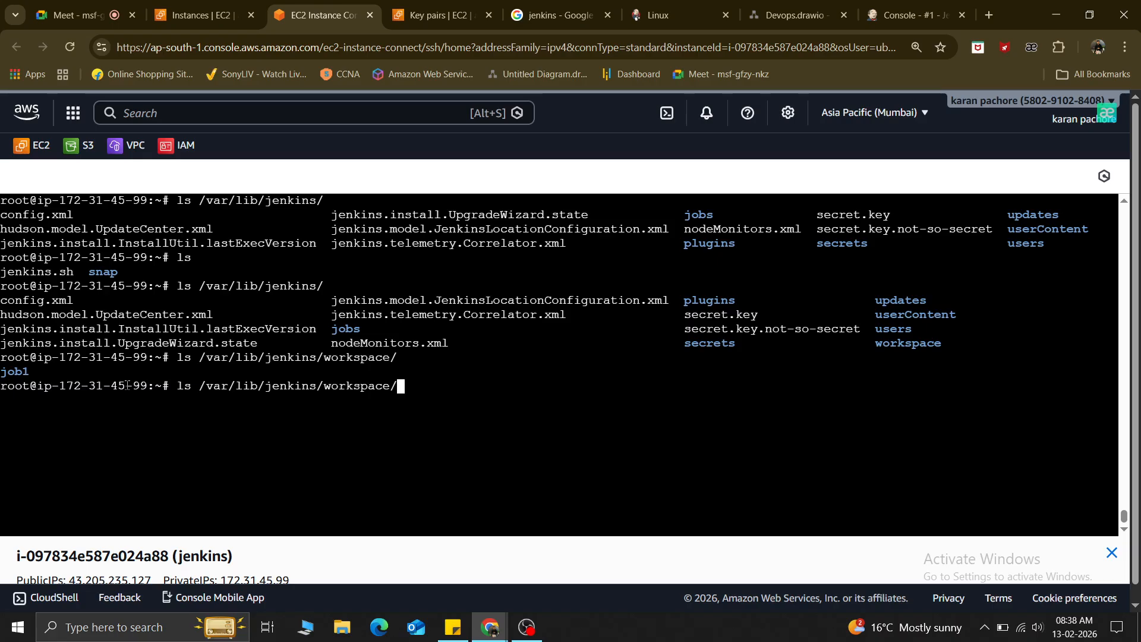
text(job1/)
key(Return)
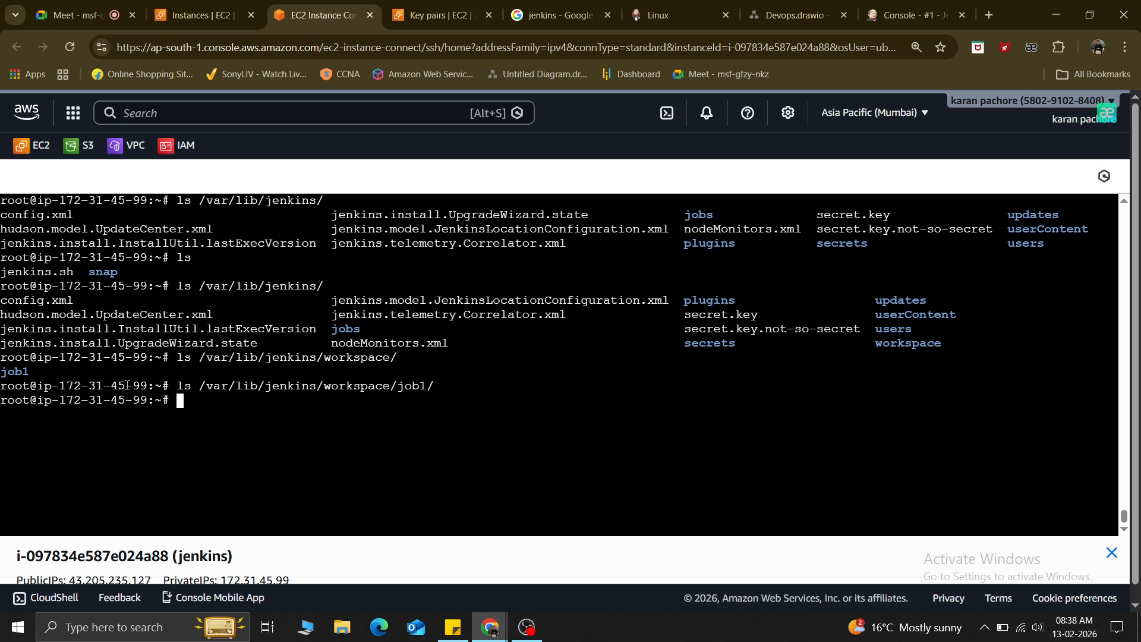
key(alt+Tab)
key(alt+Tab)
click(916, 6)
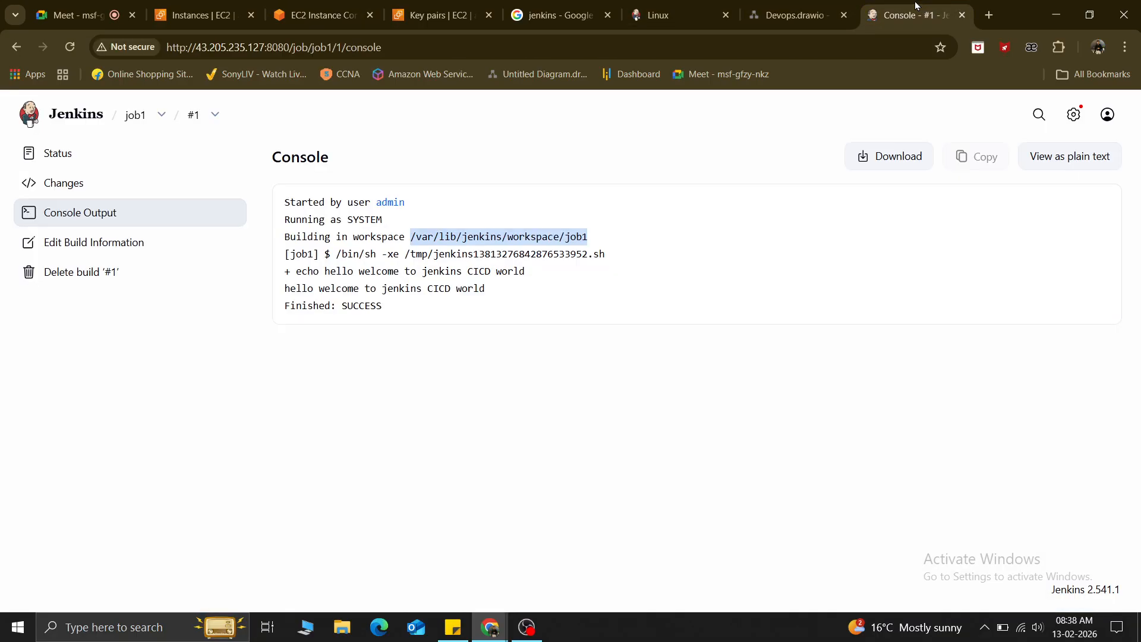
Open the Jenkins dashboard and inspect job1's weather status and options menu.
click(75, 116)
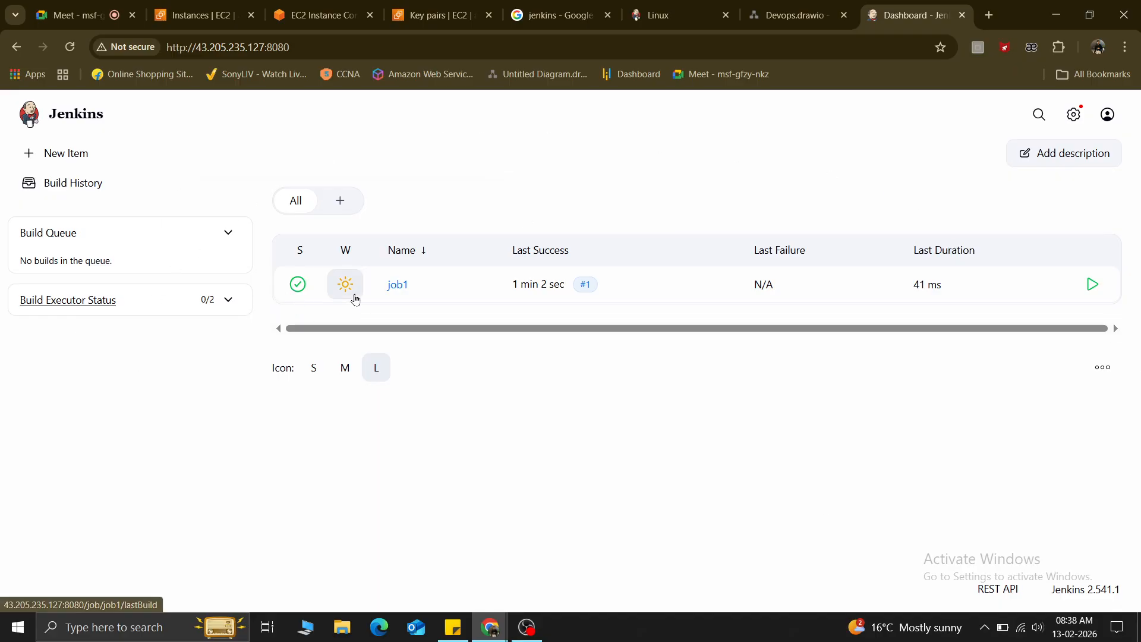
mouse_move(356, 299)
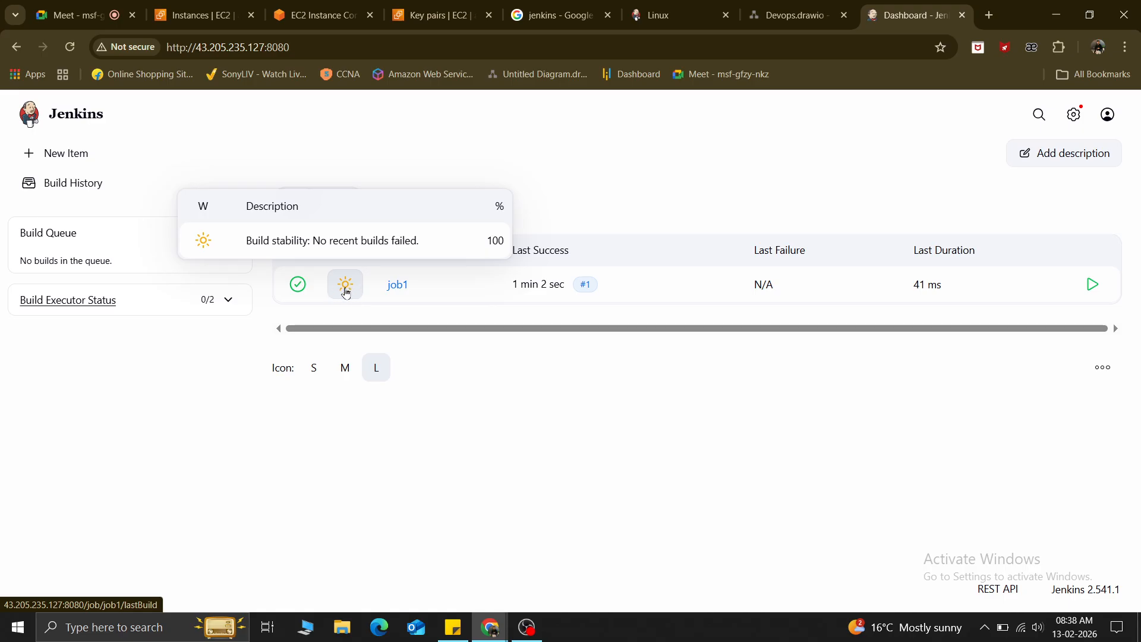
click(419, 285)
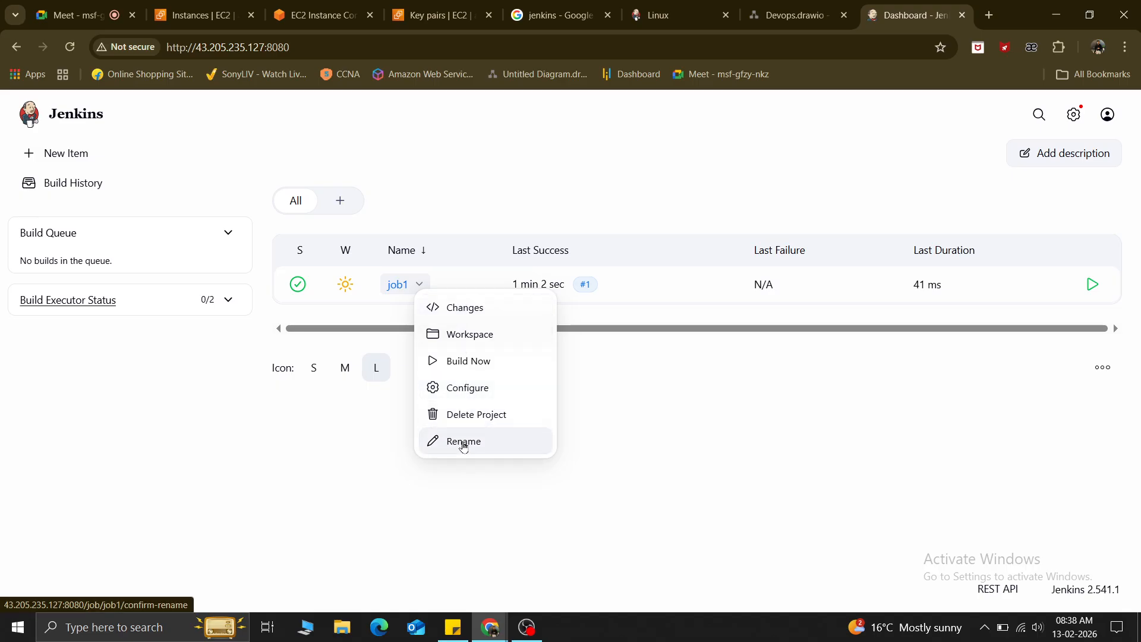
click(583, 402)
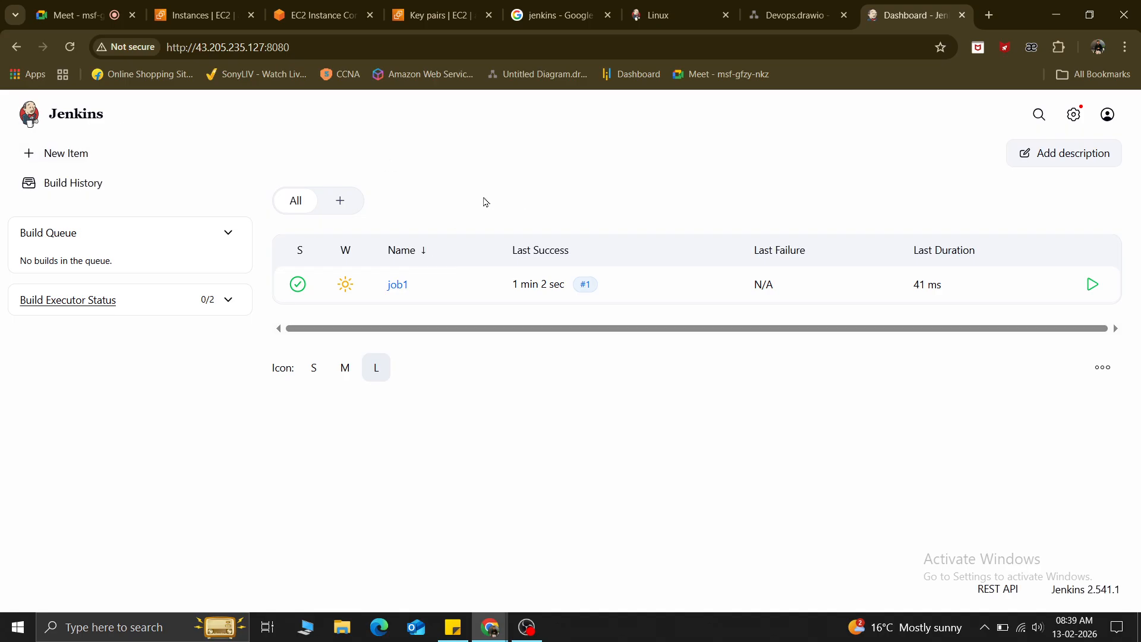
click(1076, 116)
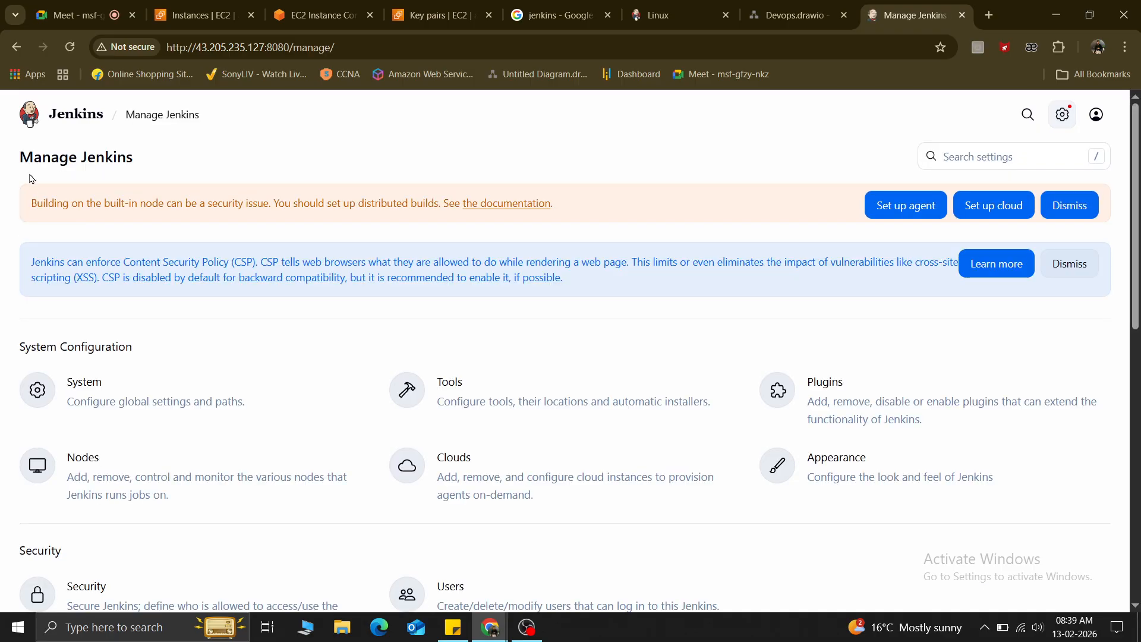
click(95, 398)
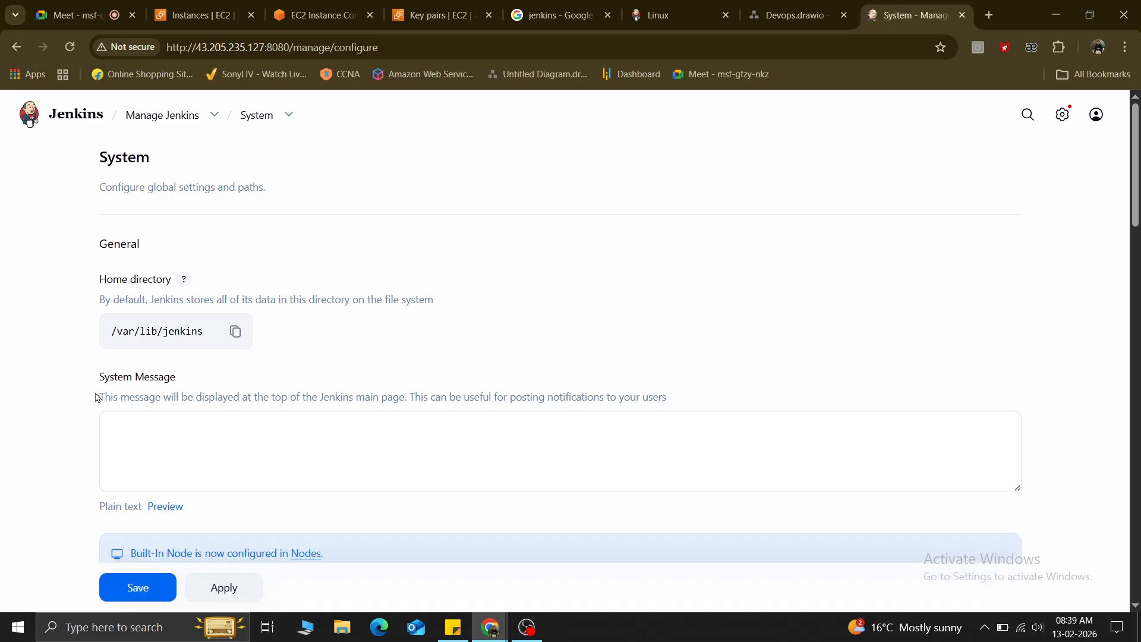
drag(110, 335, 235, 333)
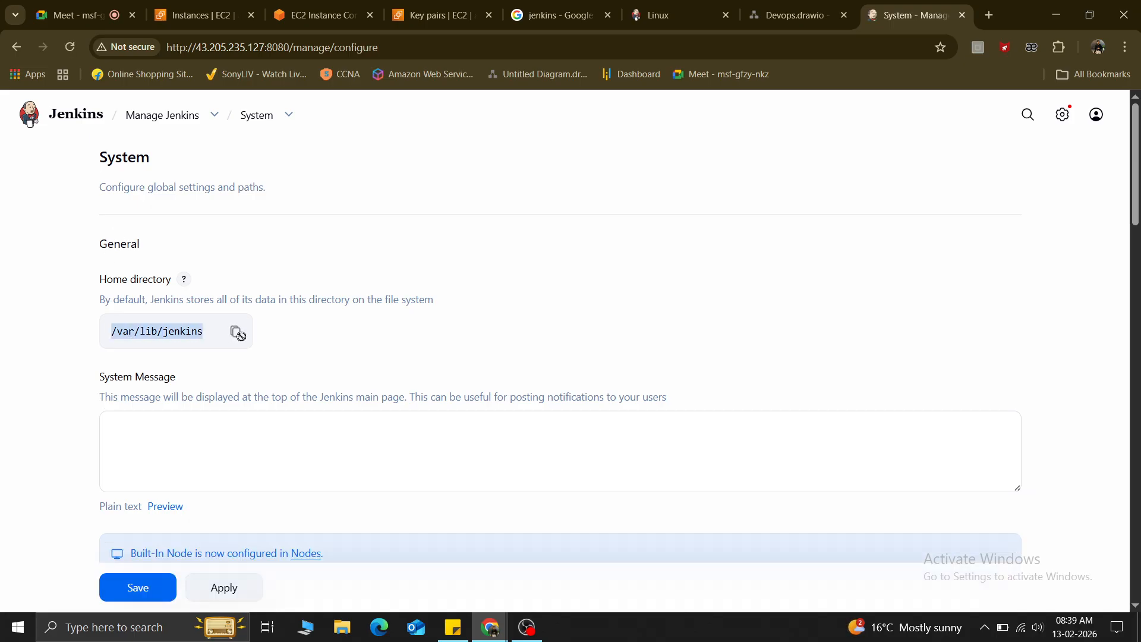
click(132, 431)
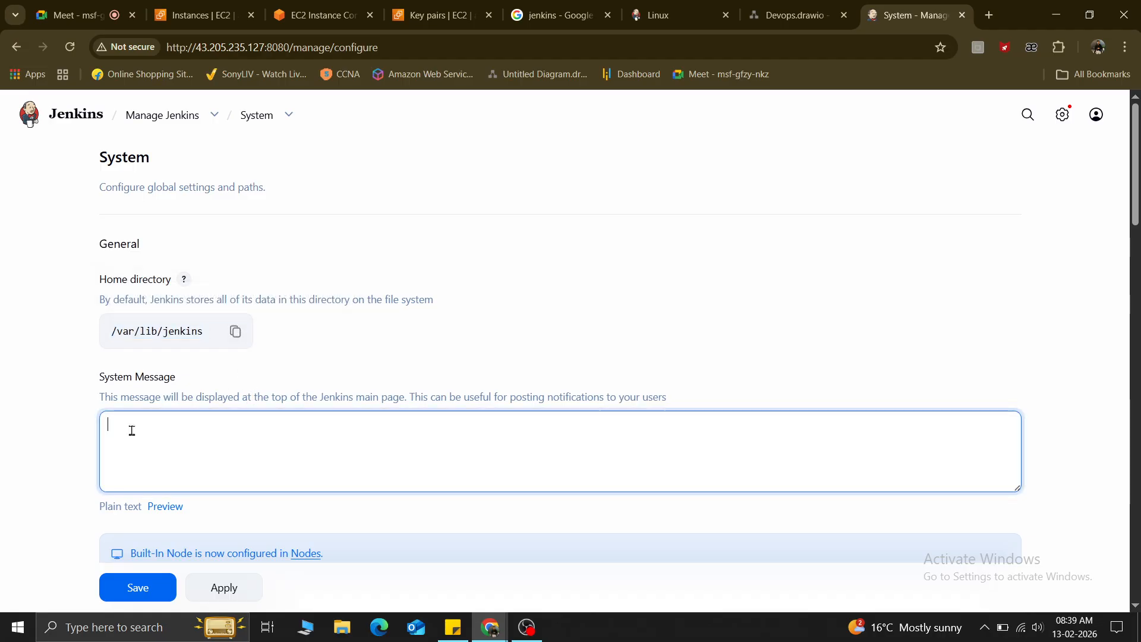
scroll(132, 431, down, 2)
scroll(132, 430, up, 1)
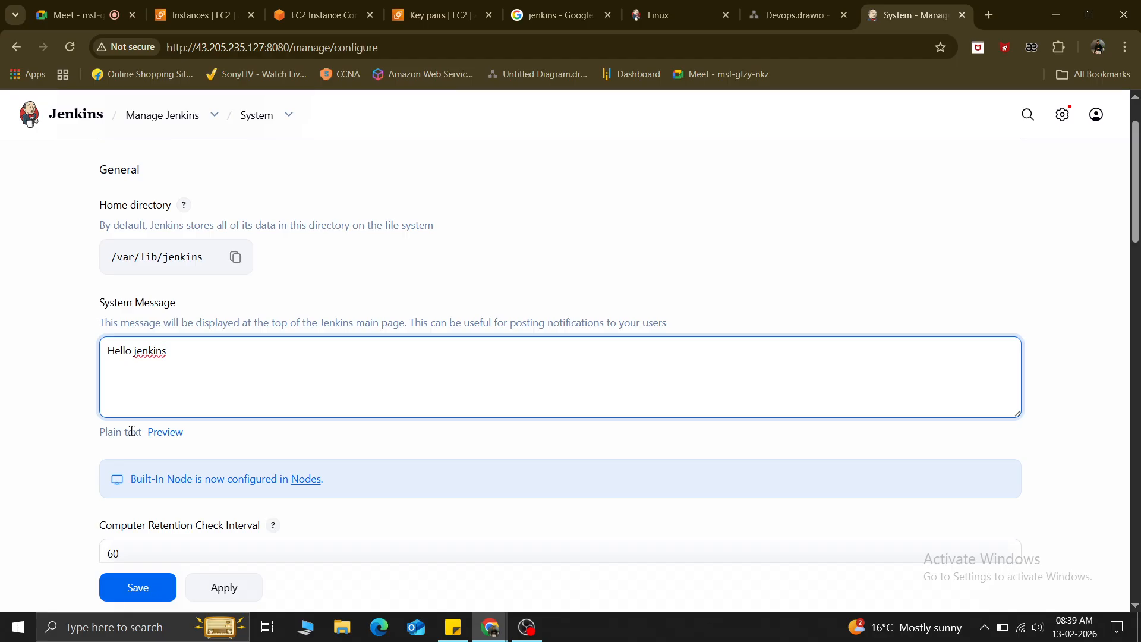
click(557, 277)
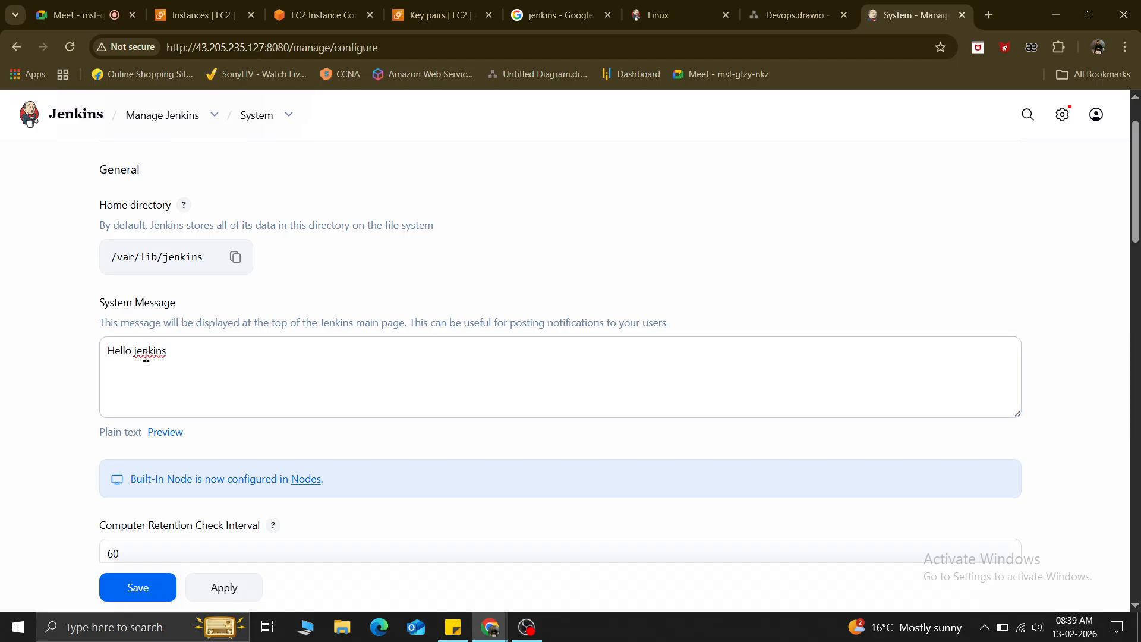
scroll(334, 399, down, 1)
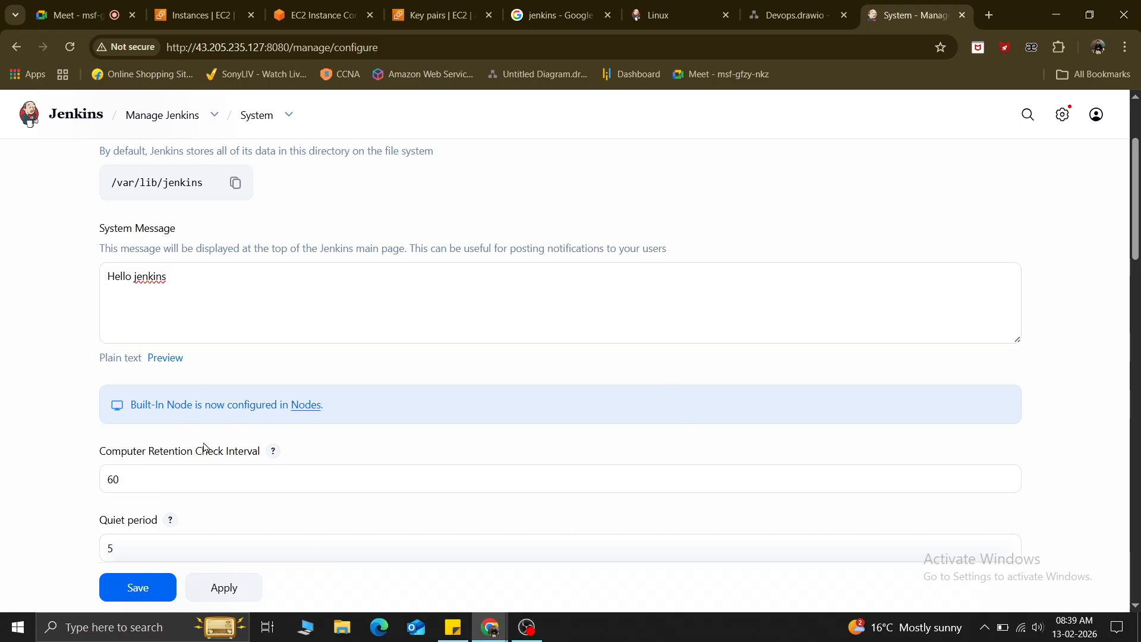
scroll(204, 447, down, 2)
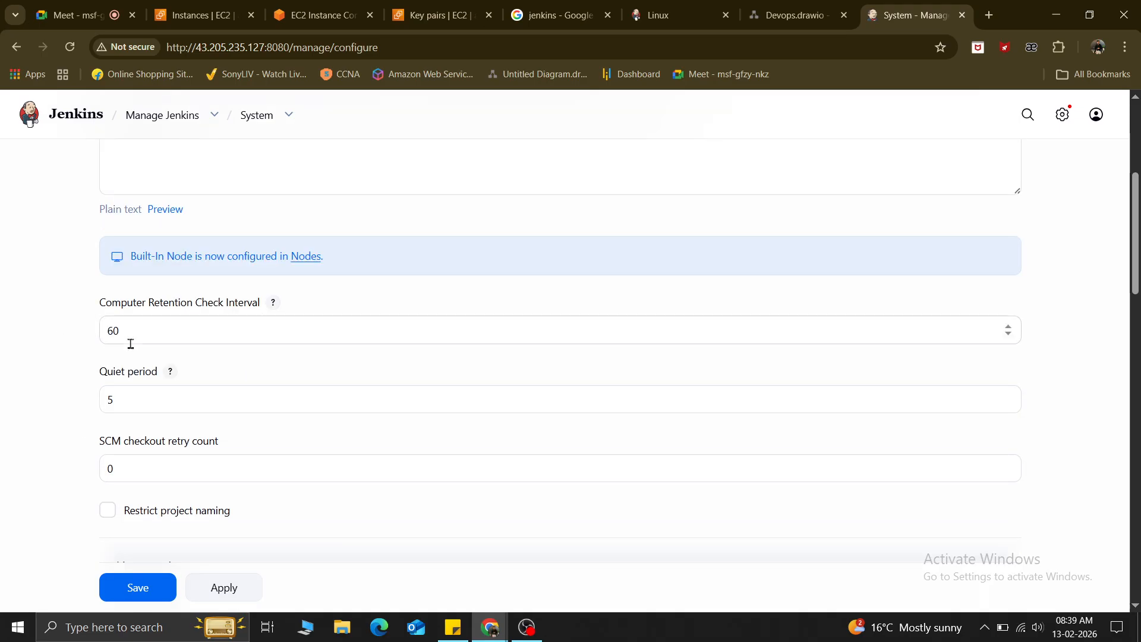
click(126, 399)
drag(125, 399, 90, 405)
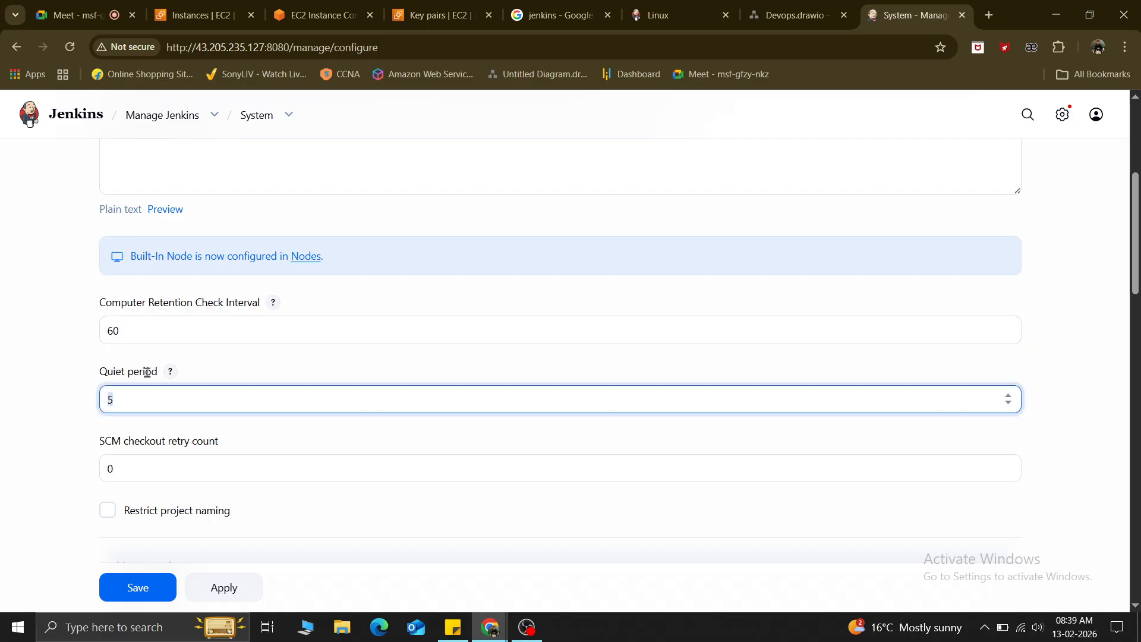
drag(152, 469, 76, 471)
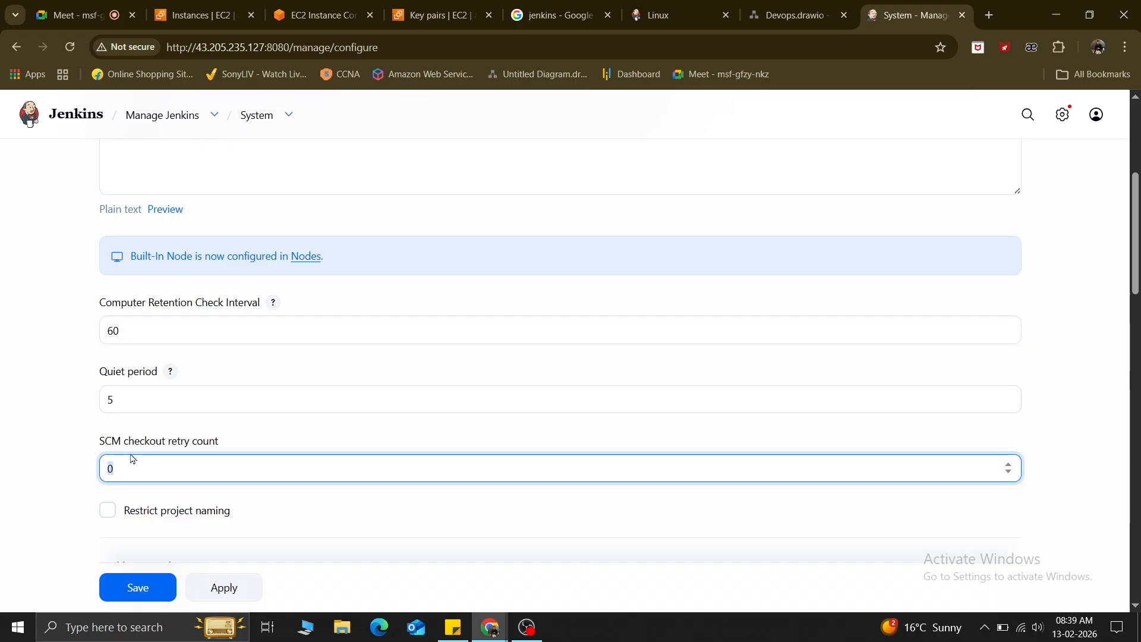
drag(92, 371, 157, 366)
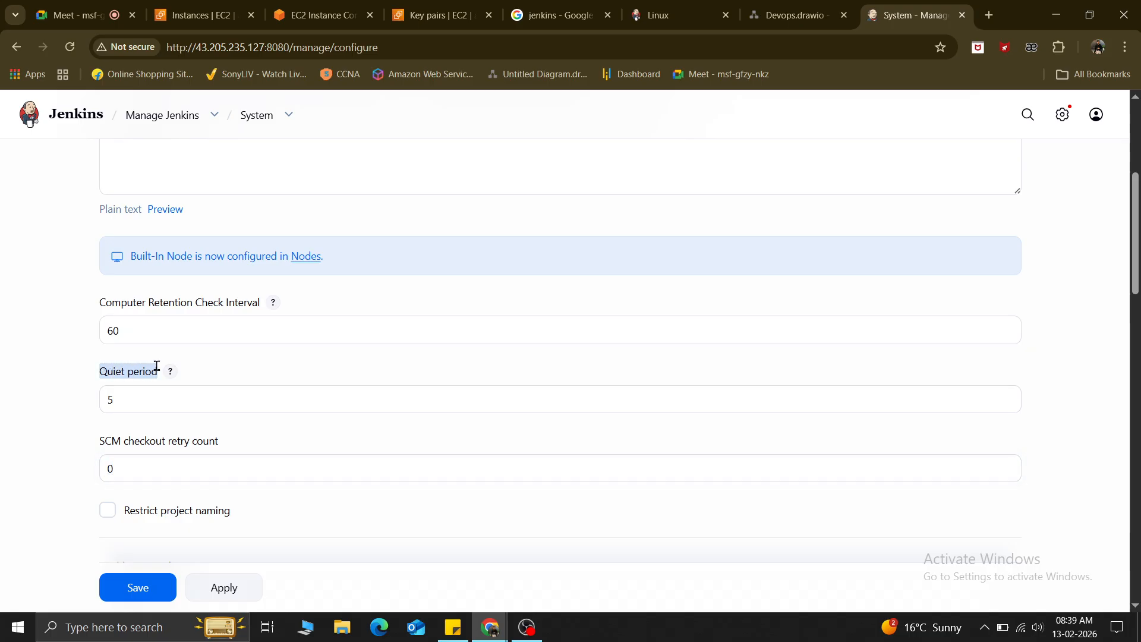
click(128, 406)
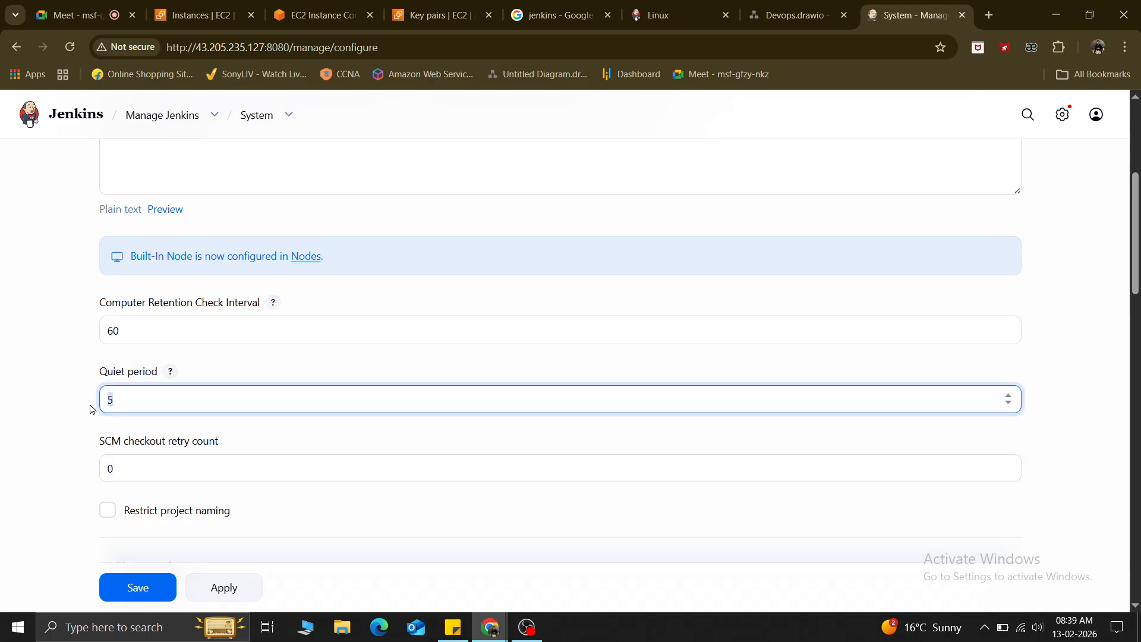
click(49, 420)
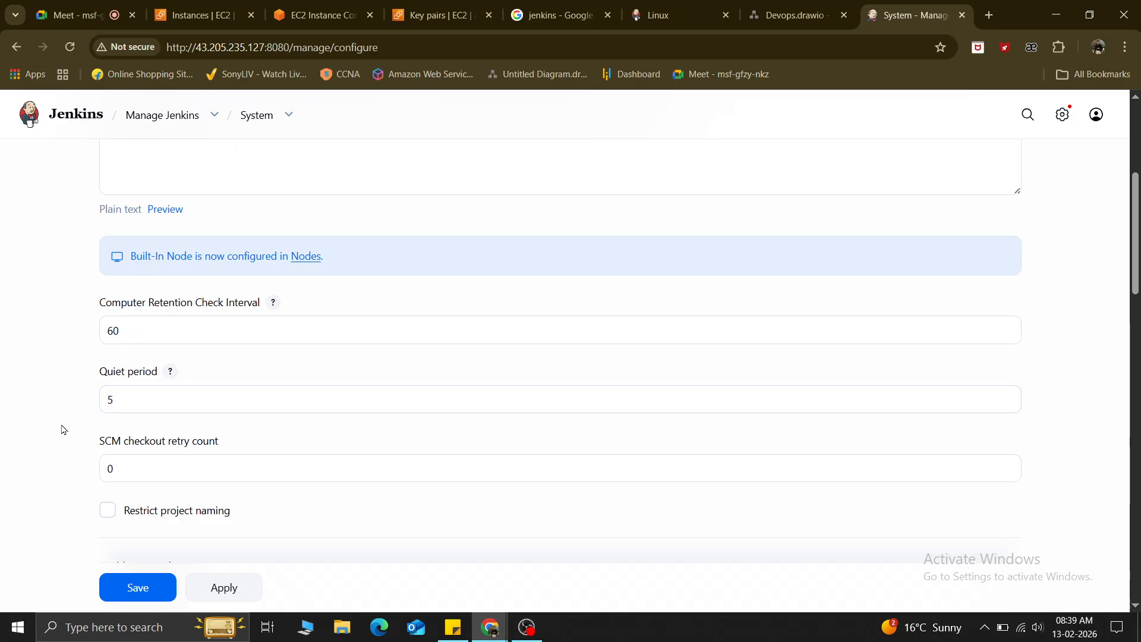
scroll(61, 429, down, 2)
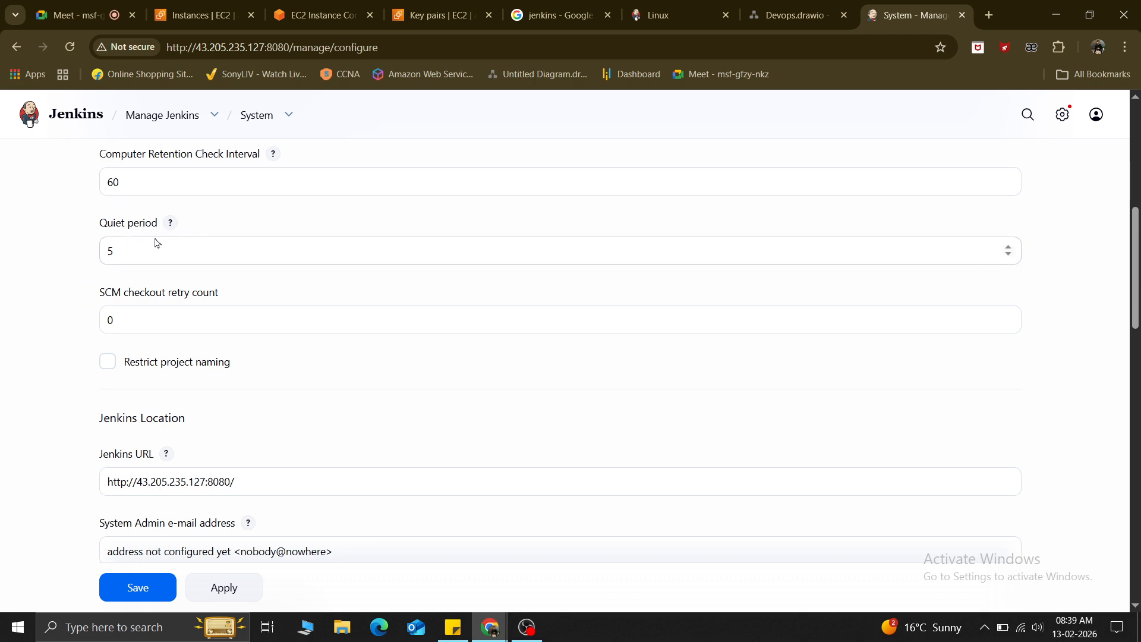
drag(186, 423, 84, 428)
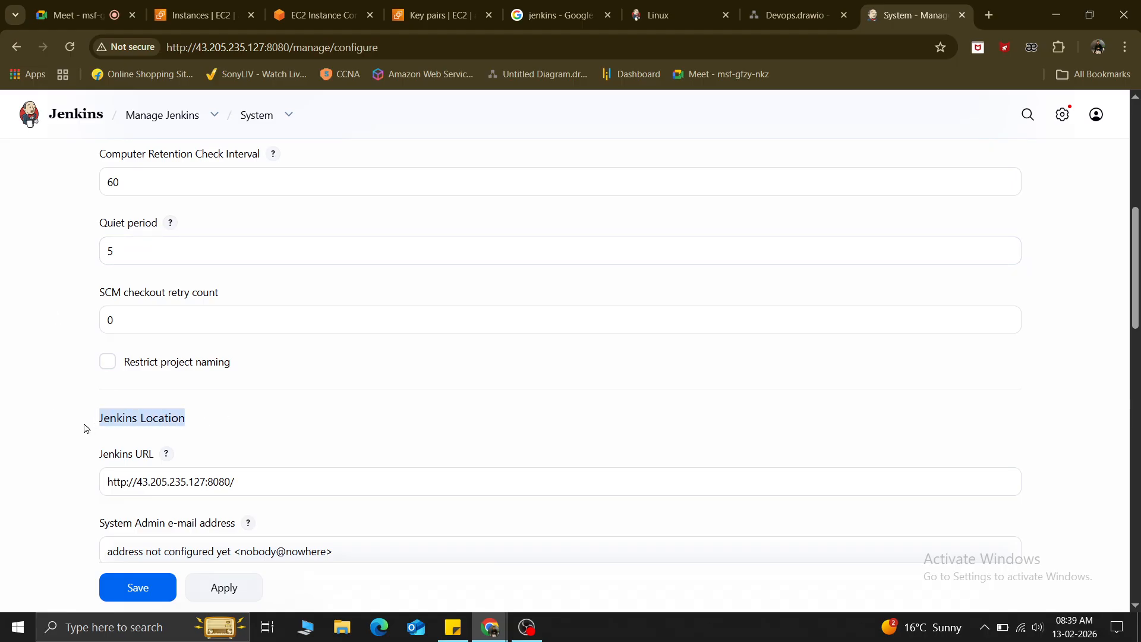
scroll(83, 428, down, 5)
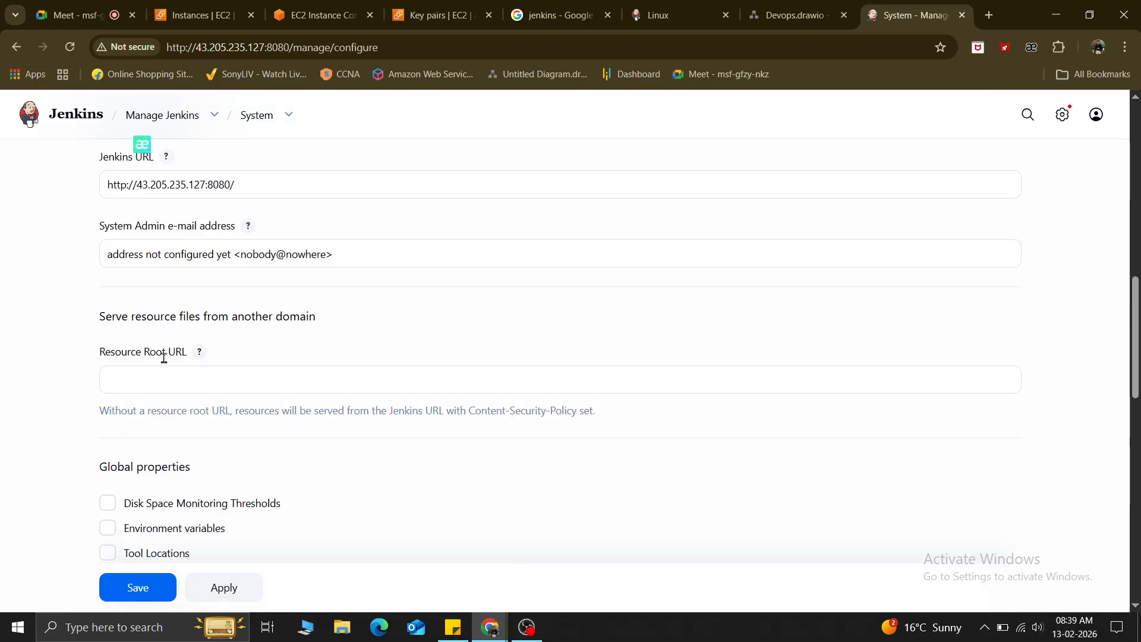
scroll(262, 464, down, 2)
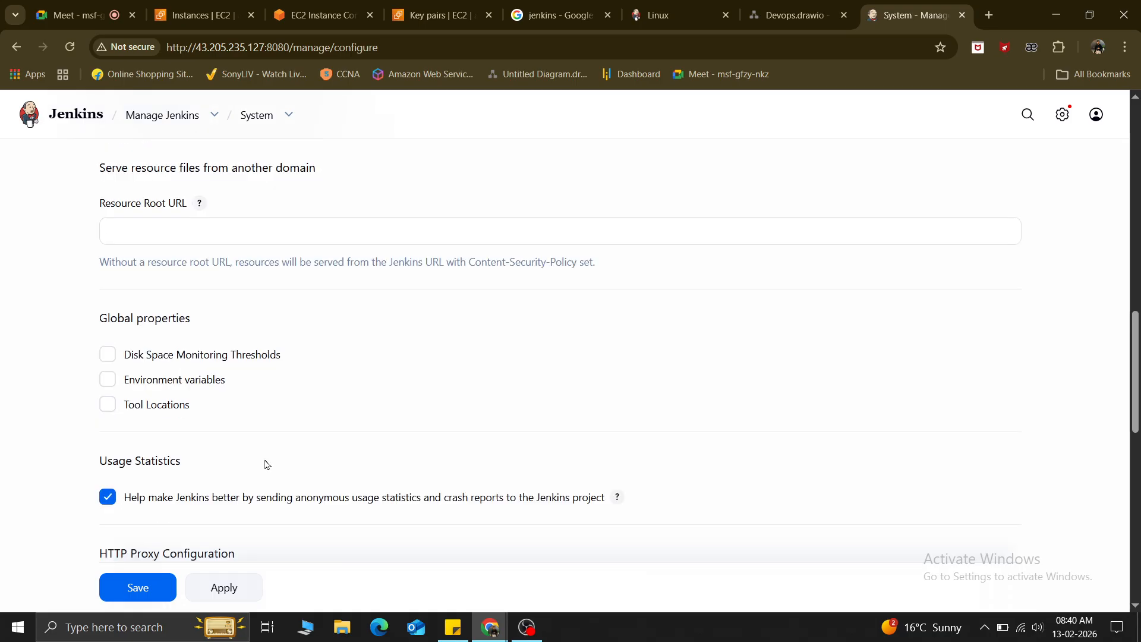
scroll(215, 482, down, 3)
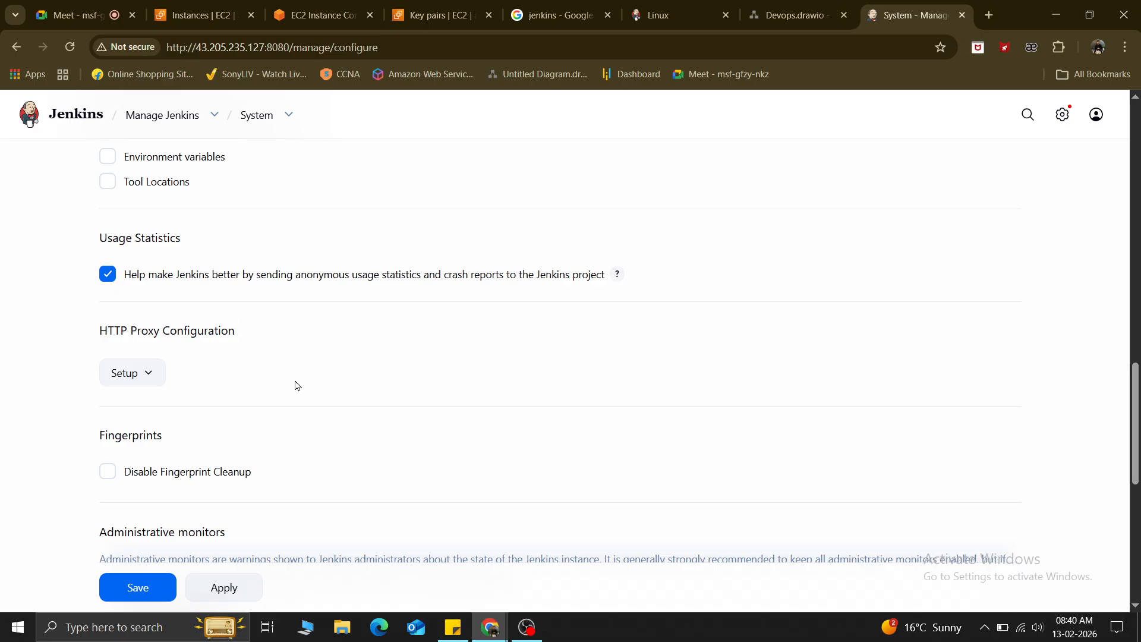
scroll(295, 385, down, 3)
scroll(295, 386, up, 2)
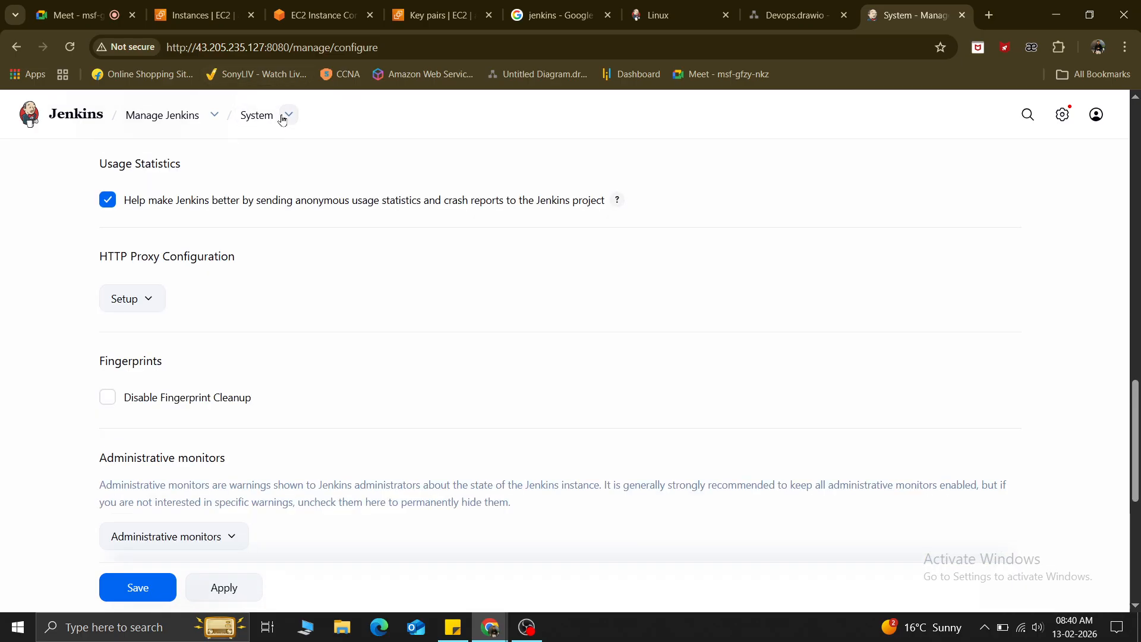
scroll(320, 418, down, 5)
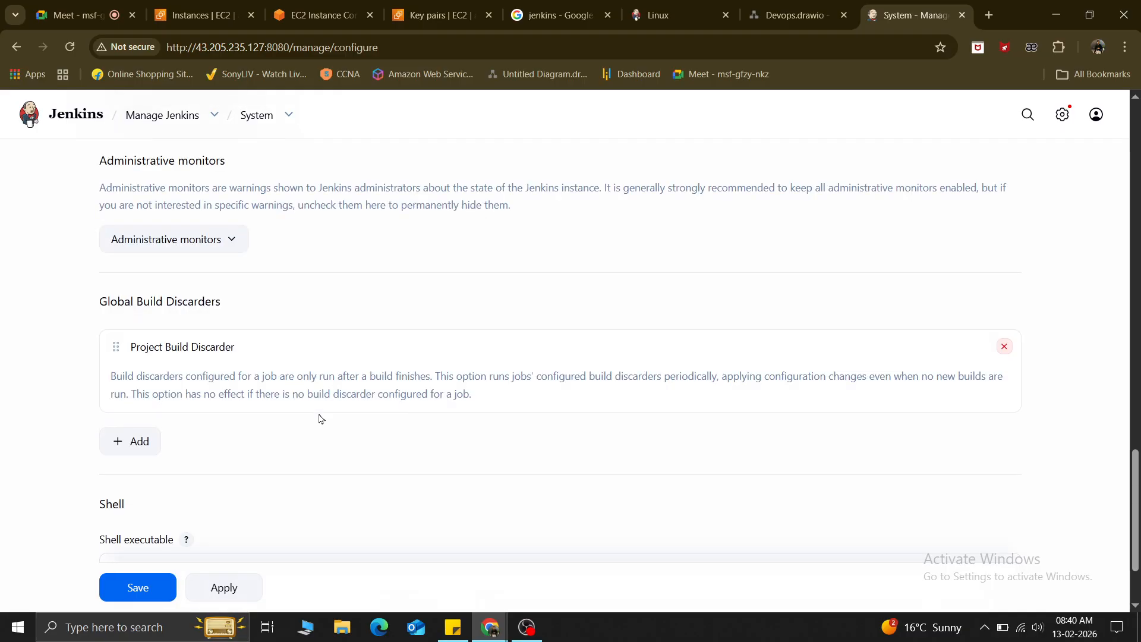
scroll(320, 419, down, 2)
scroll(320, 419, up, 12)
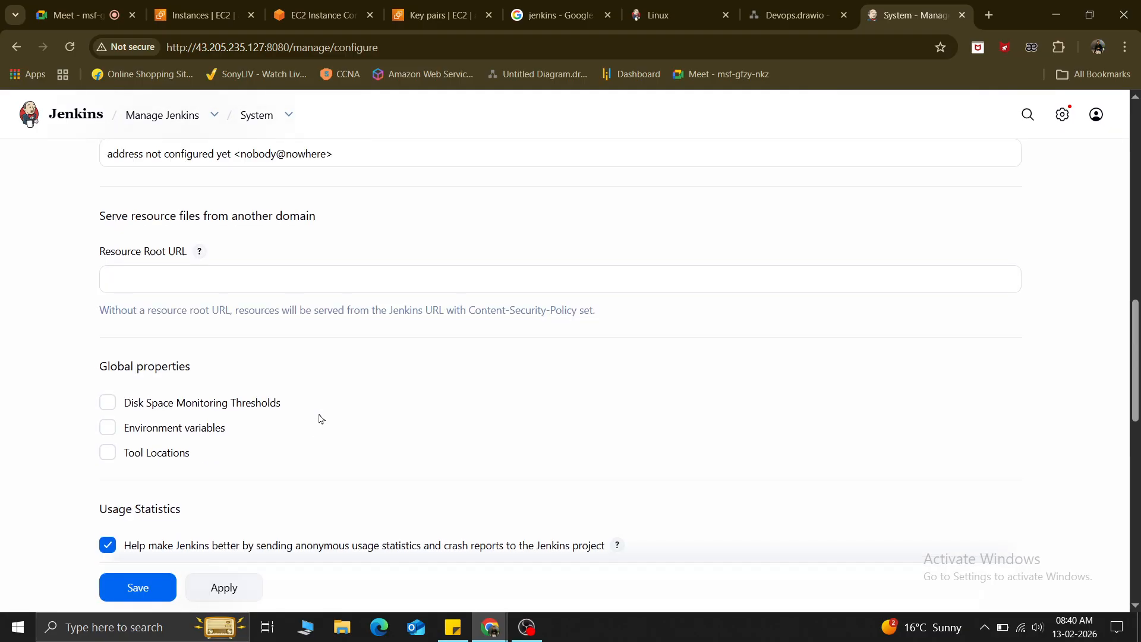
scroll(319, 419, up, 15)
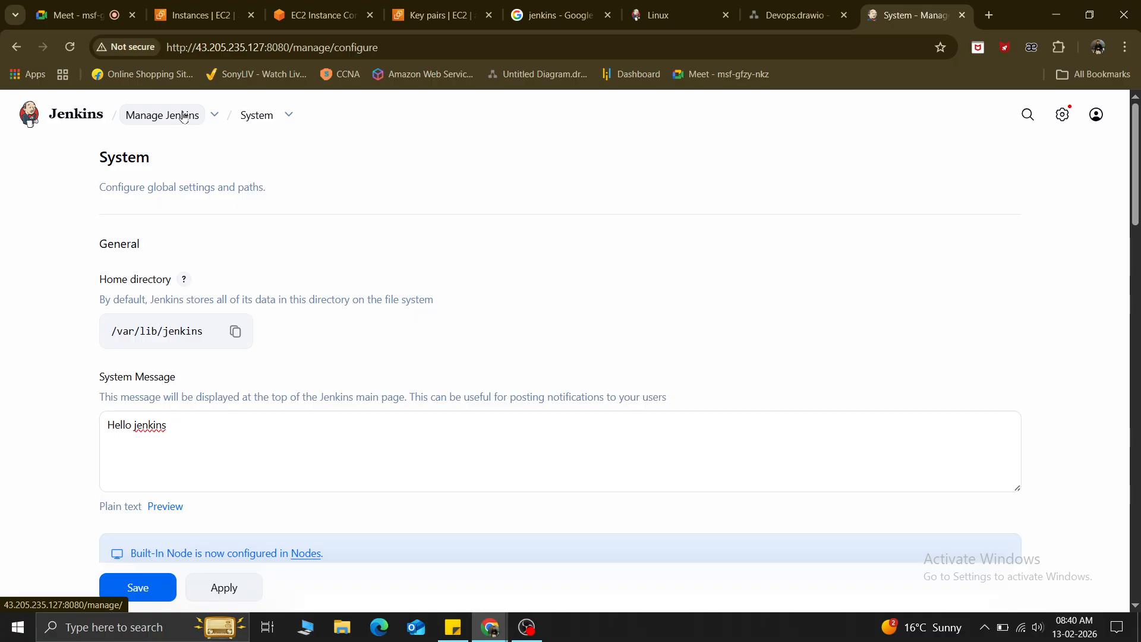
Leave the system settings without saving and open the Tools page.
click(178, 116)
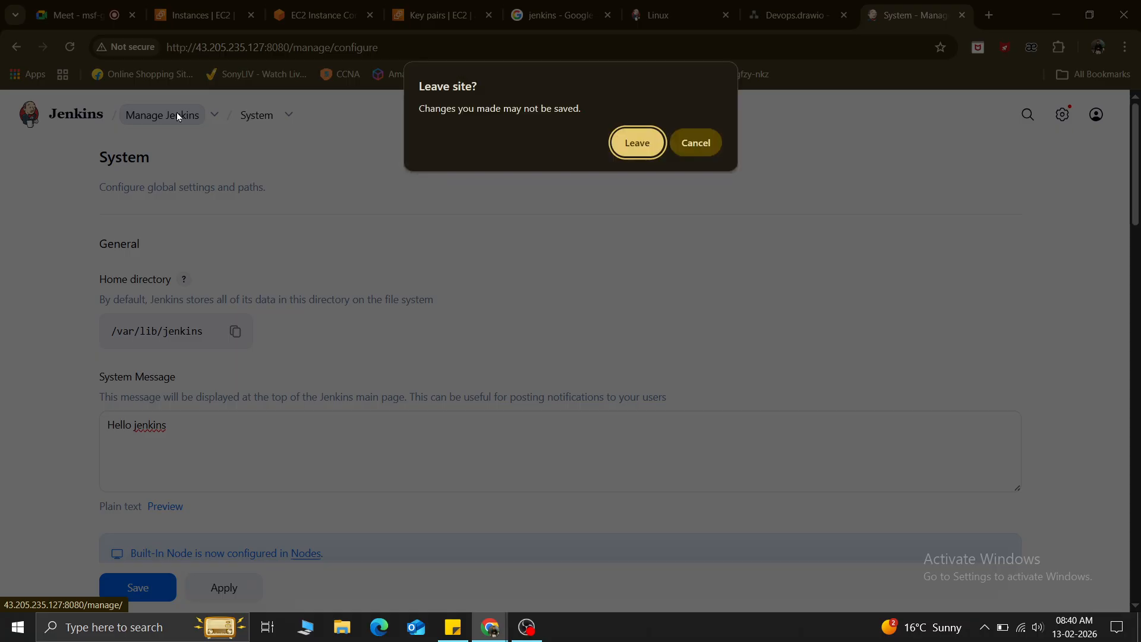
click(622, 141)
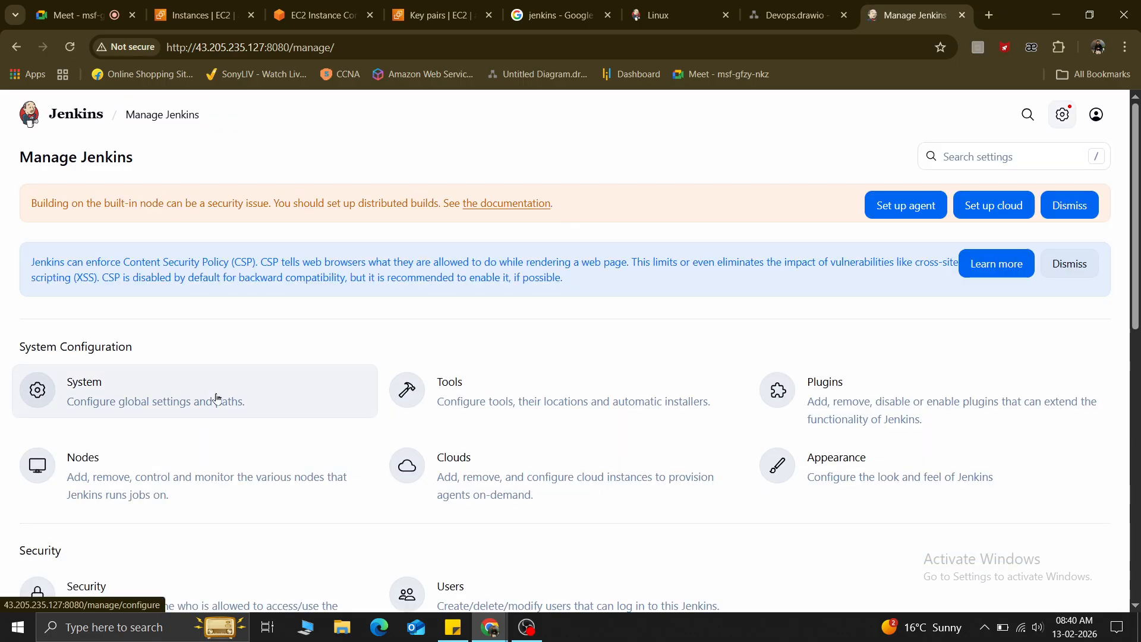
click(569, 407)
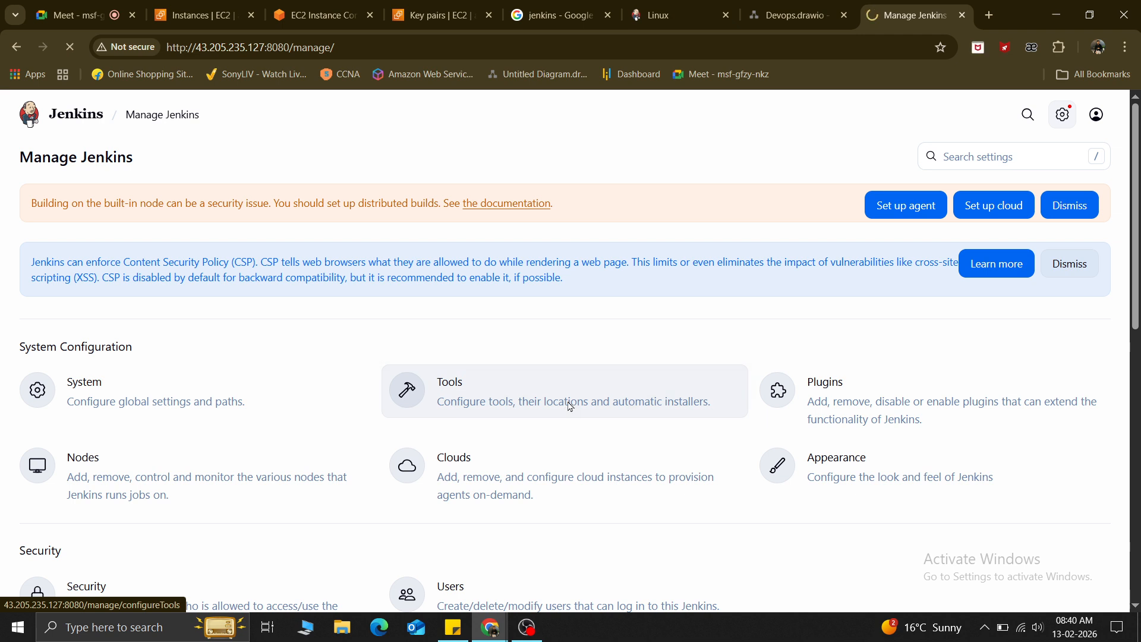
Return to Manage Jenkins and open the Available plugins list.
scroll(92, 325, down, 3)
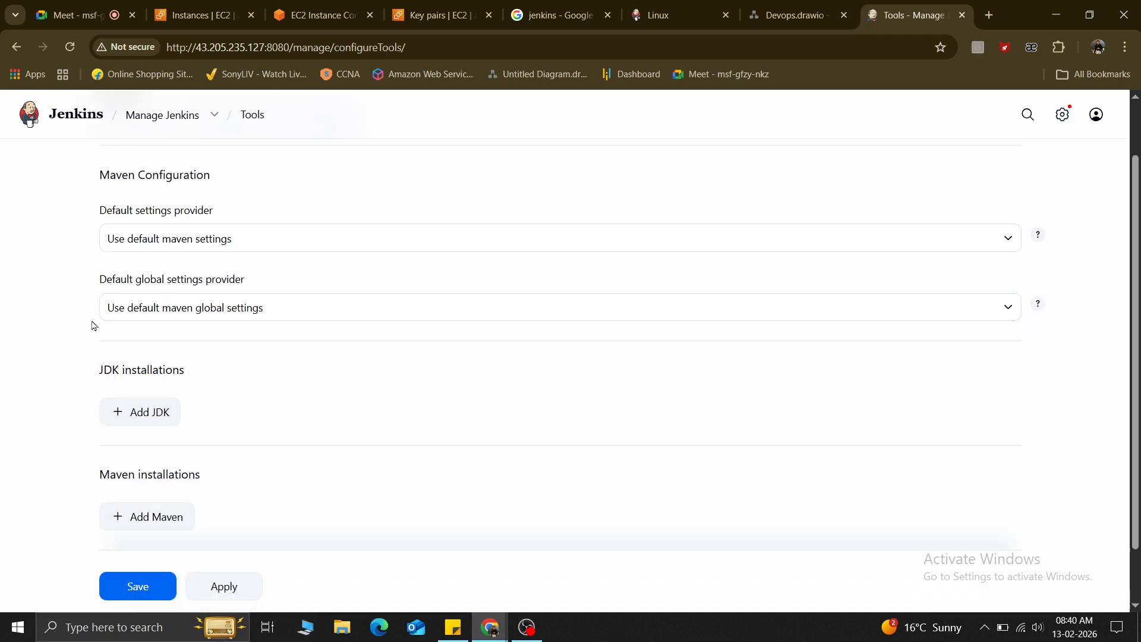
scroll(101, 420, up, 3)
click(16, 47)
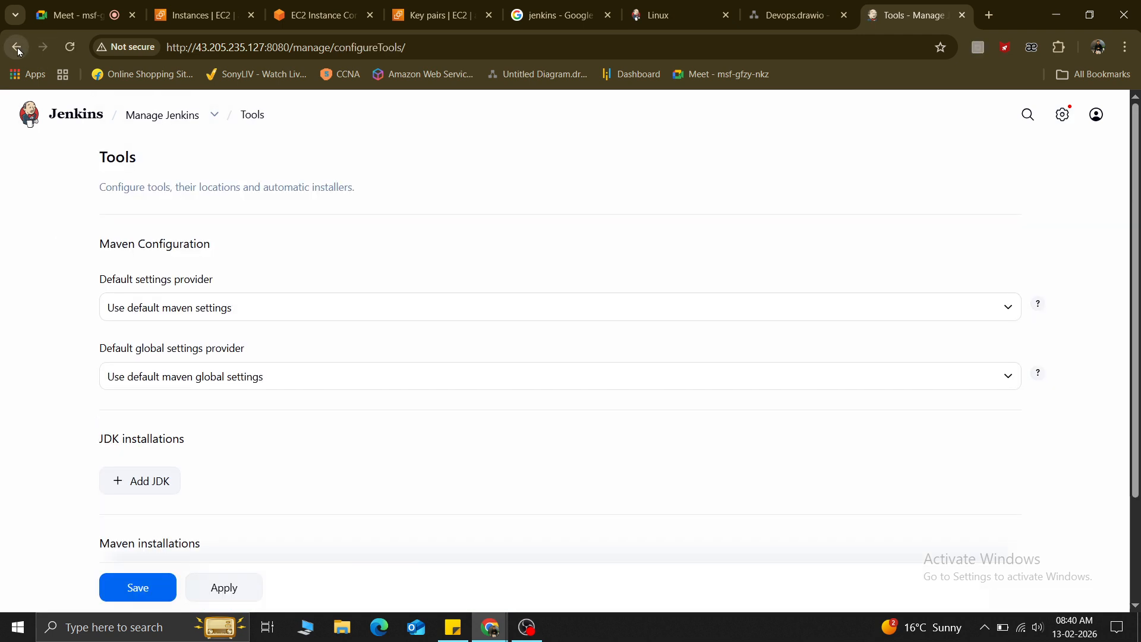
click(859, 406)
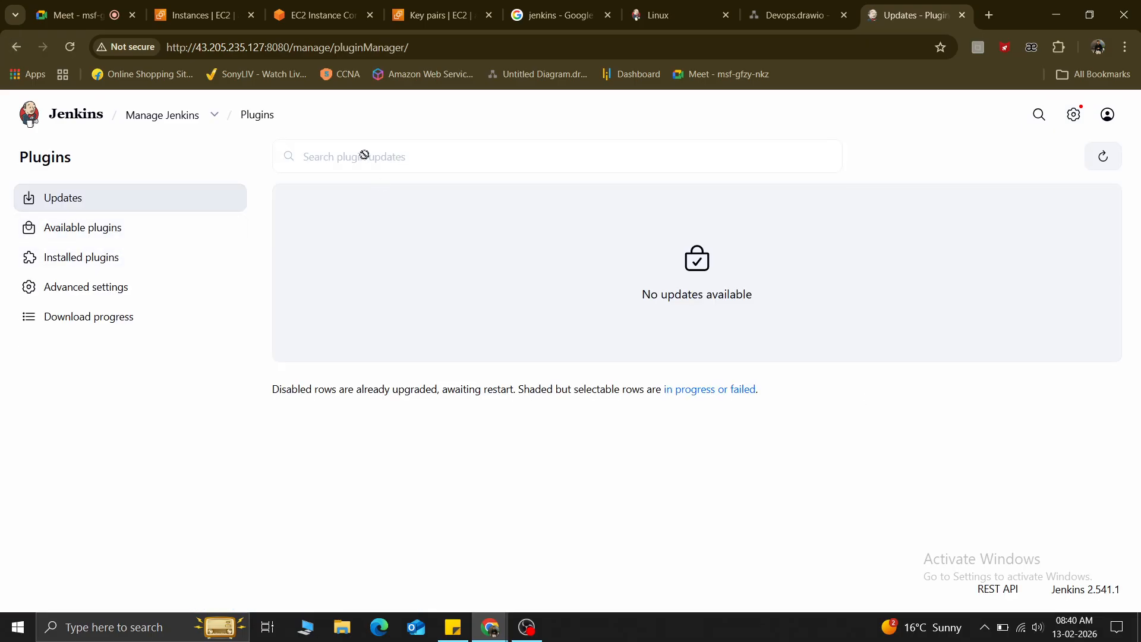
click(74, 229)
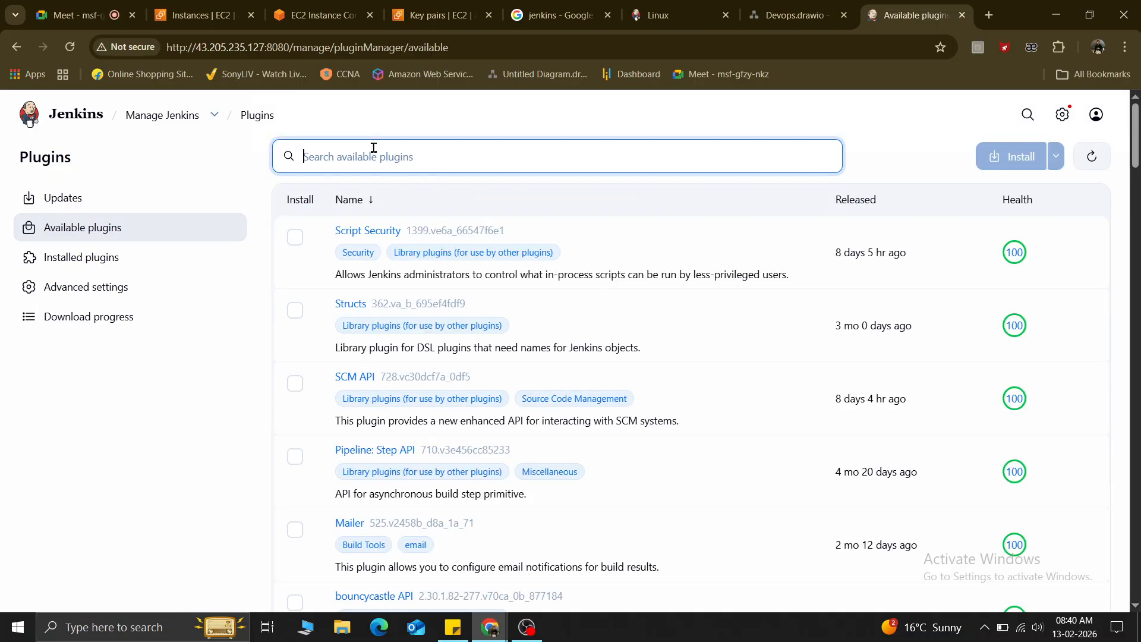
Search available plugins for git and install the Git plugin with its dependencies.
text(git)
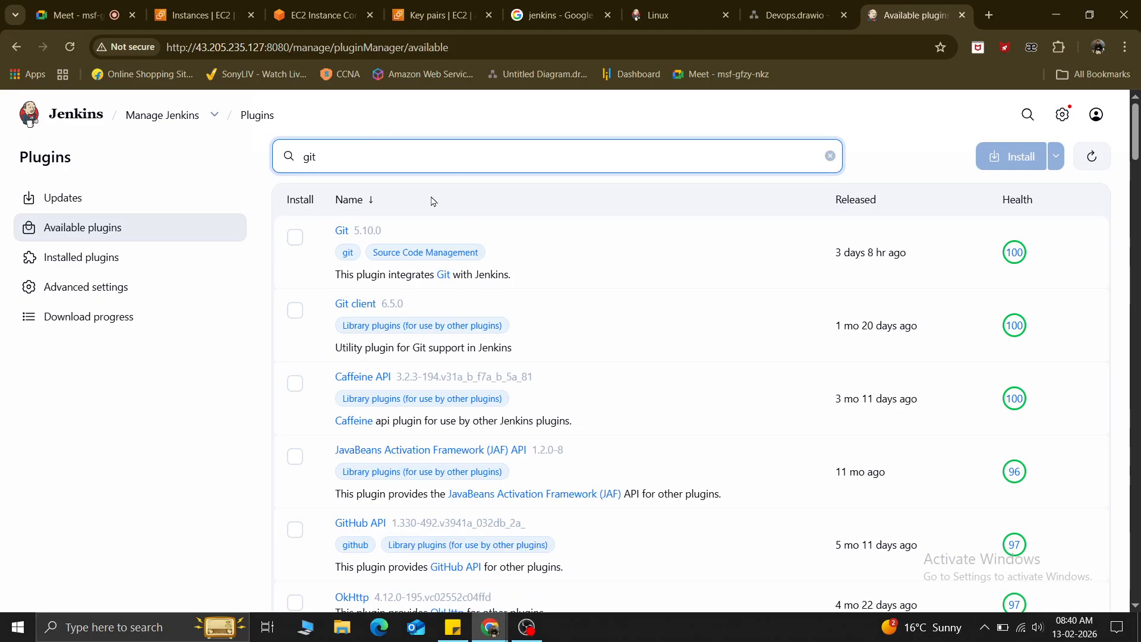
click(297, 237)
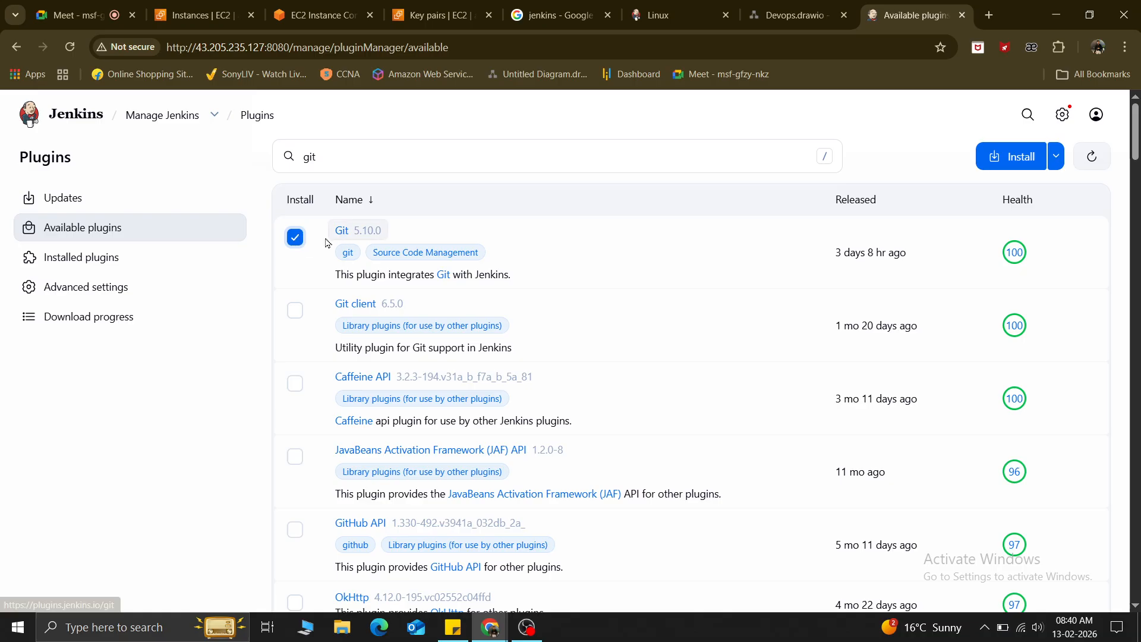
click(1000, 168)
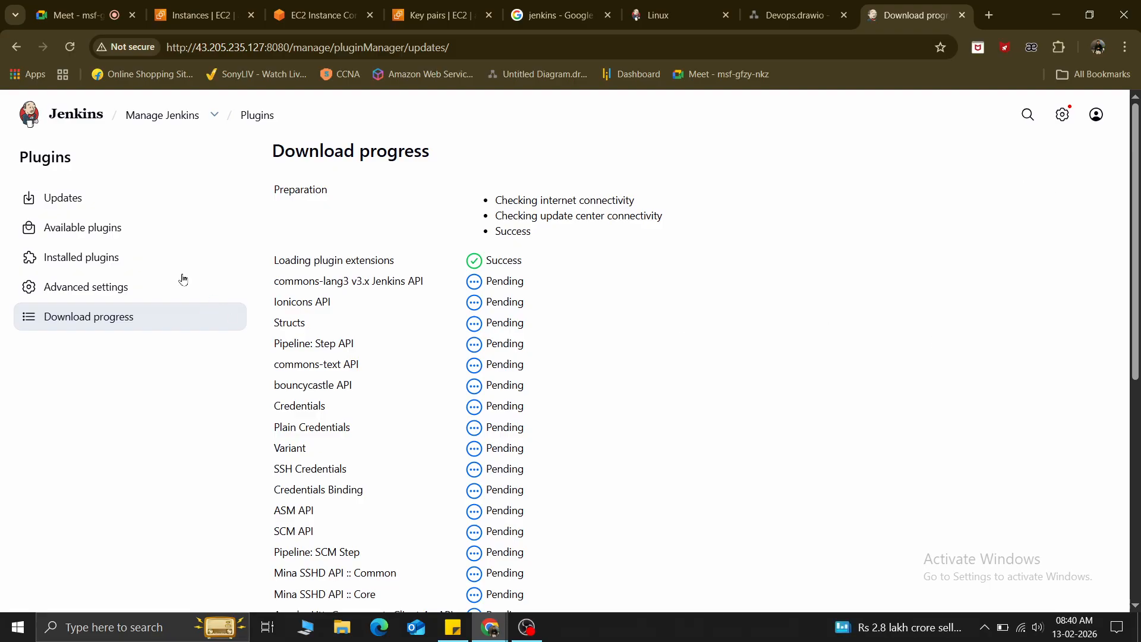
scroll(532, 291, down, 5)
scroll(535, 293, up, 4)
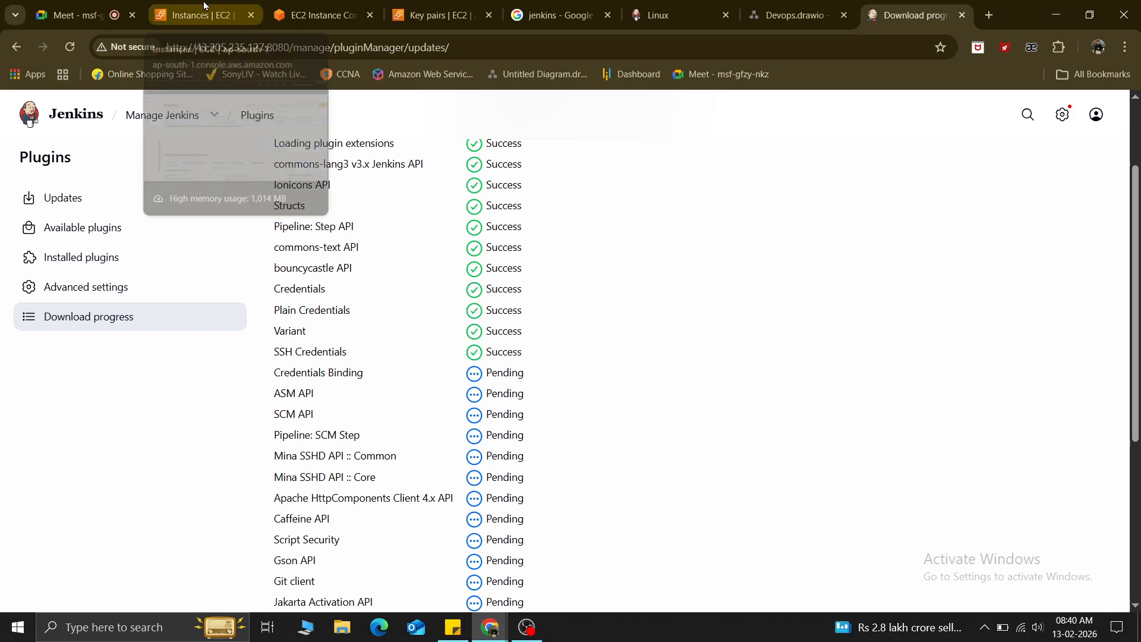
click(988, 15)
Open github.com, go to the batch15 repo and copy its HTTPS clone URL.
text(git)
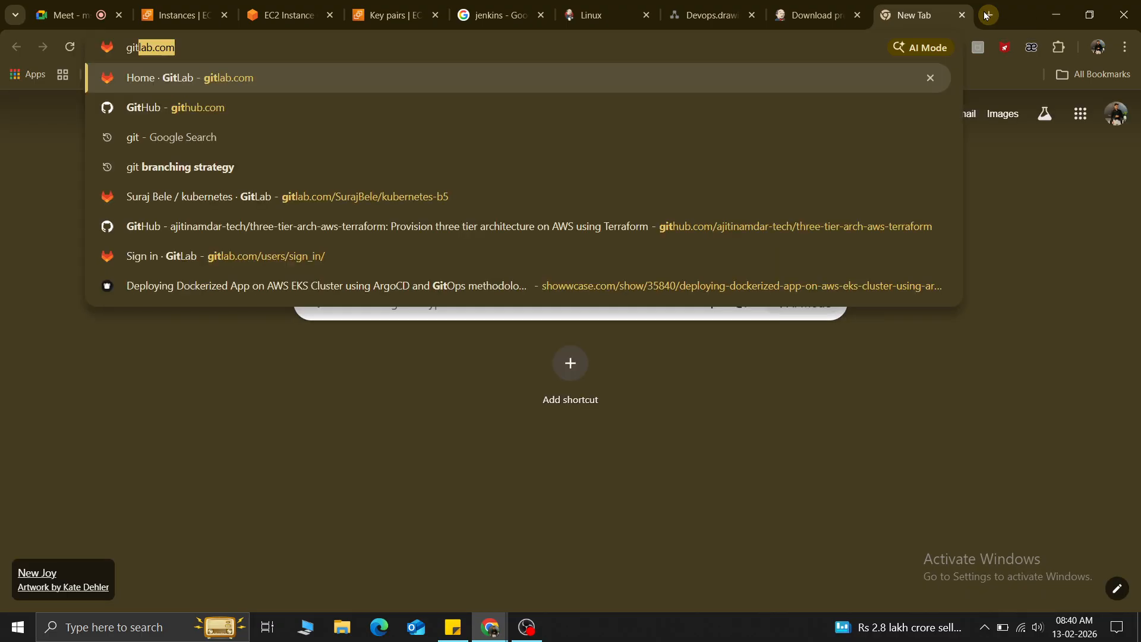
text(h)
key(Return)
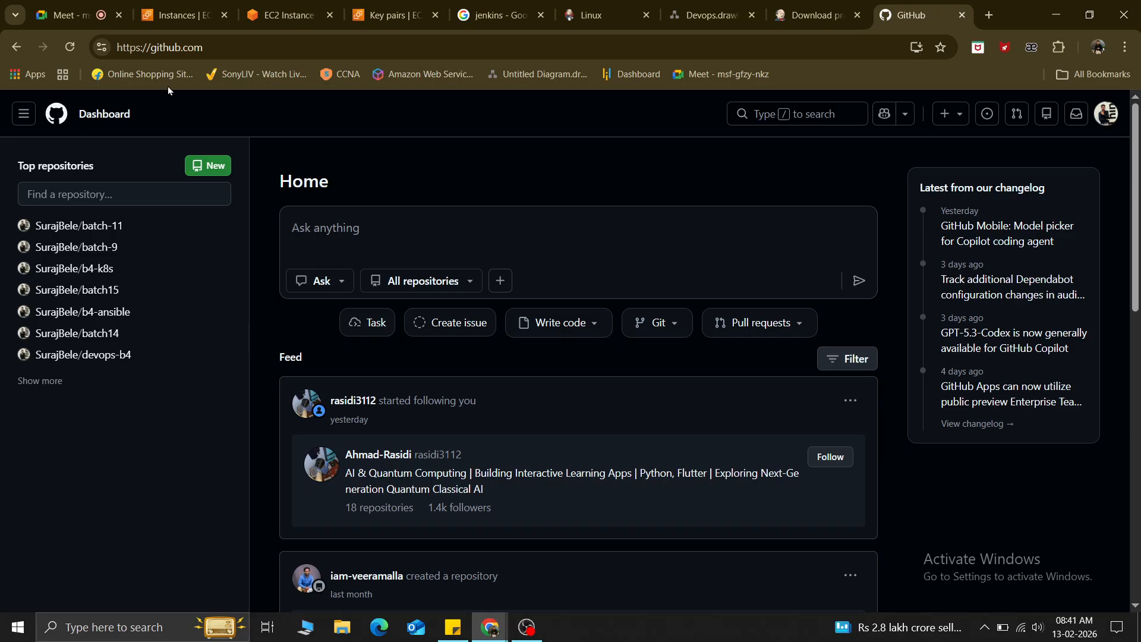
click(103, 291)
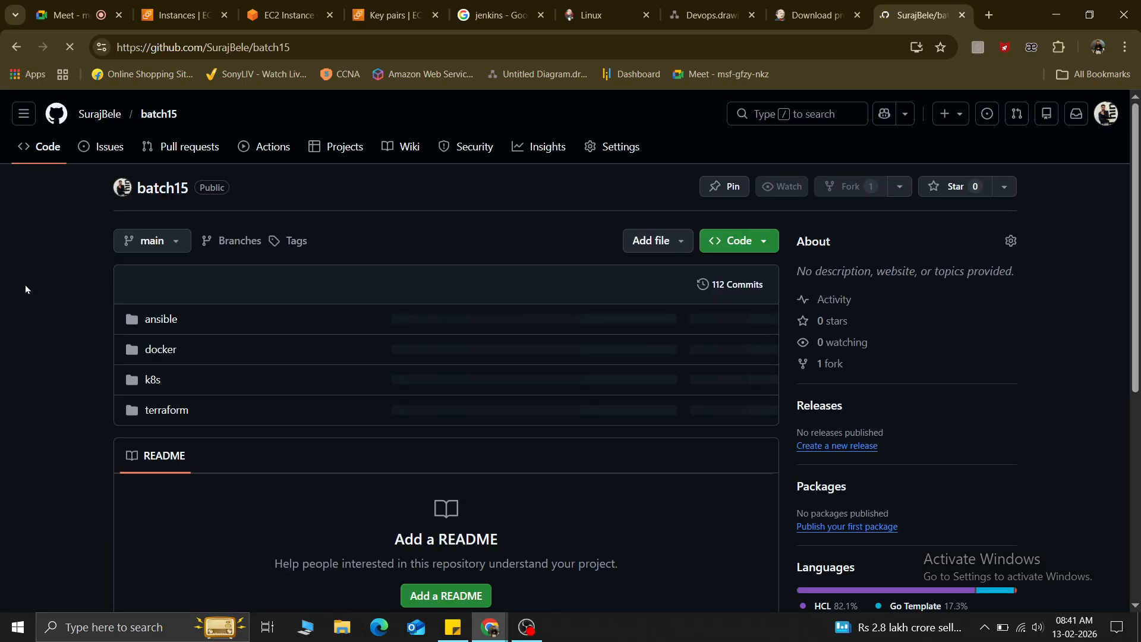
click(746, 244)
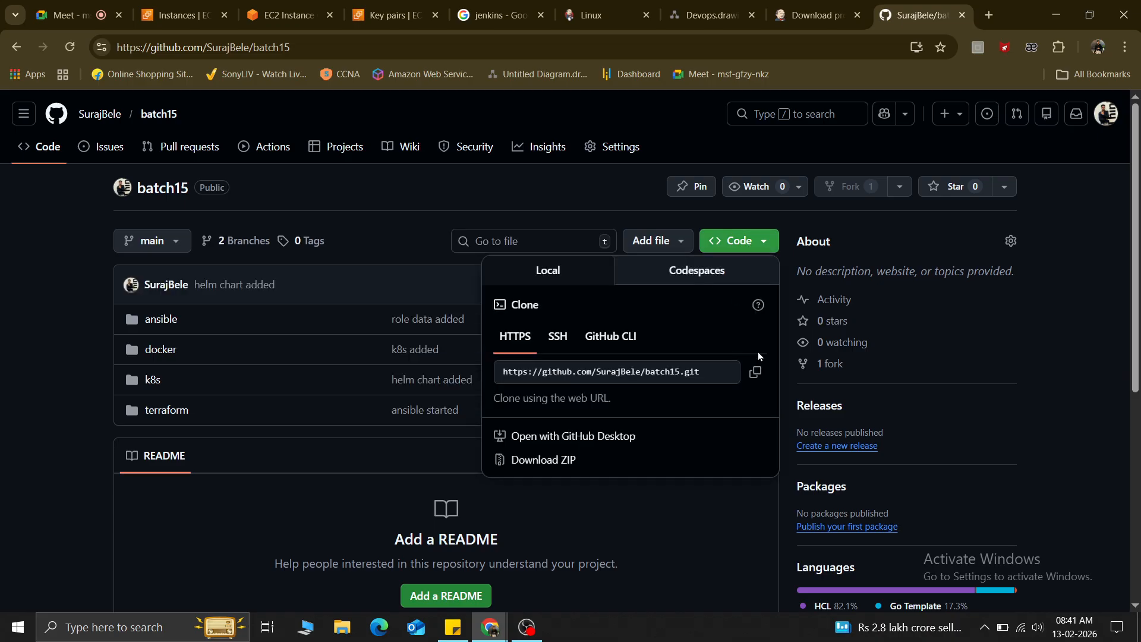
click(755, 372)
click(788, 7)
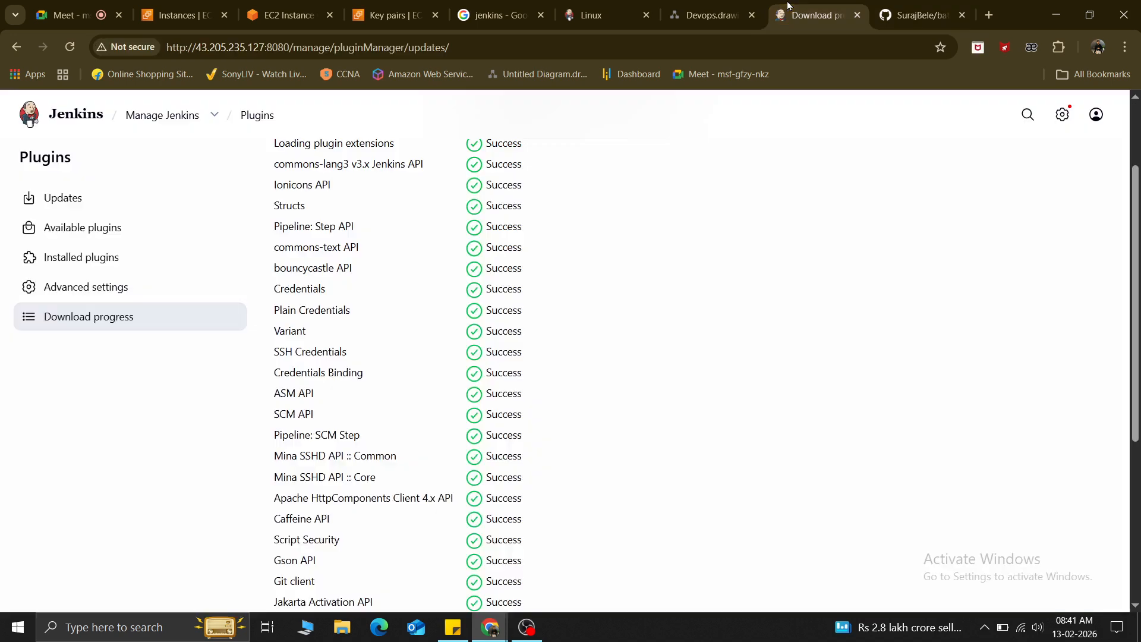
From the dashboard, start a new item and enter job2 as its name.
scroll(479, 372, down, 5)
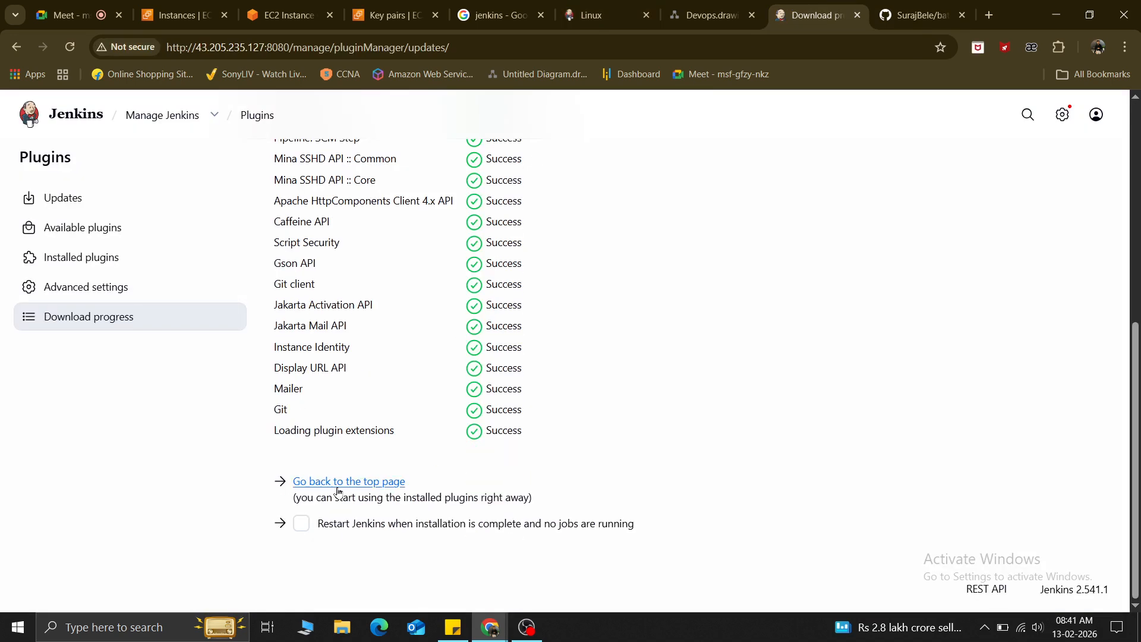
click(334, 489)
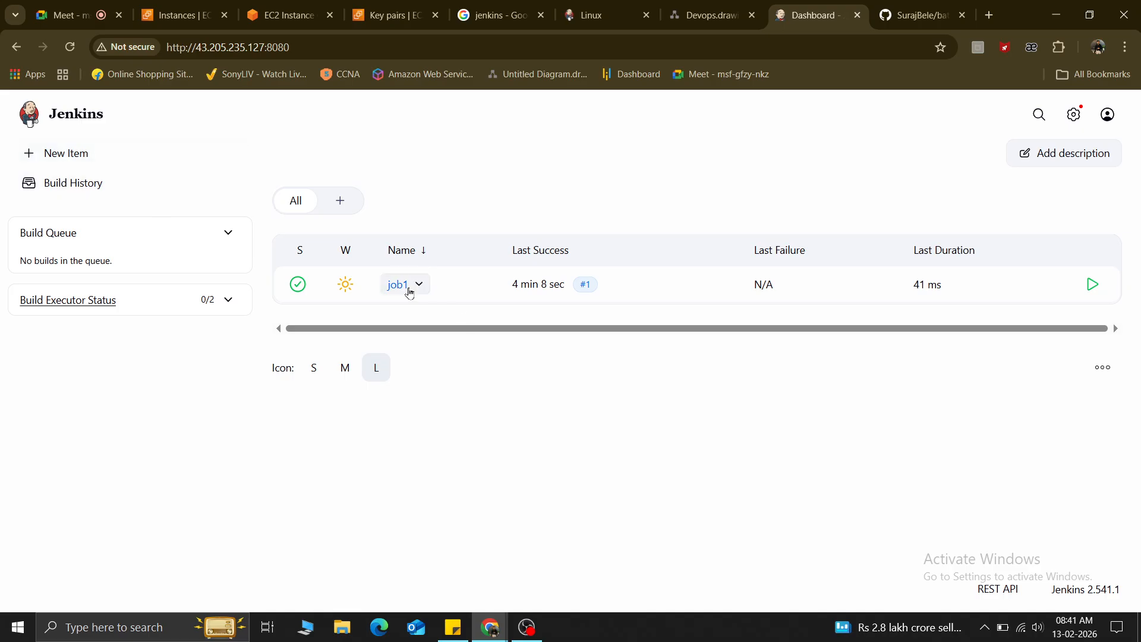
click(42, 155)
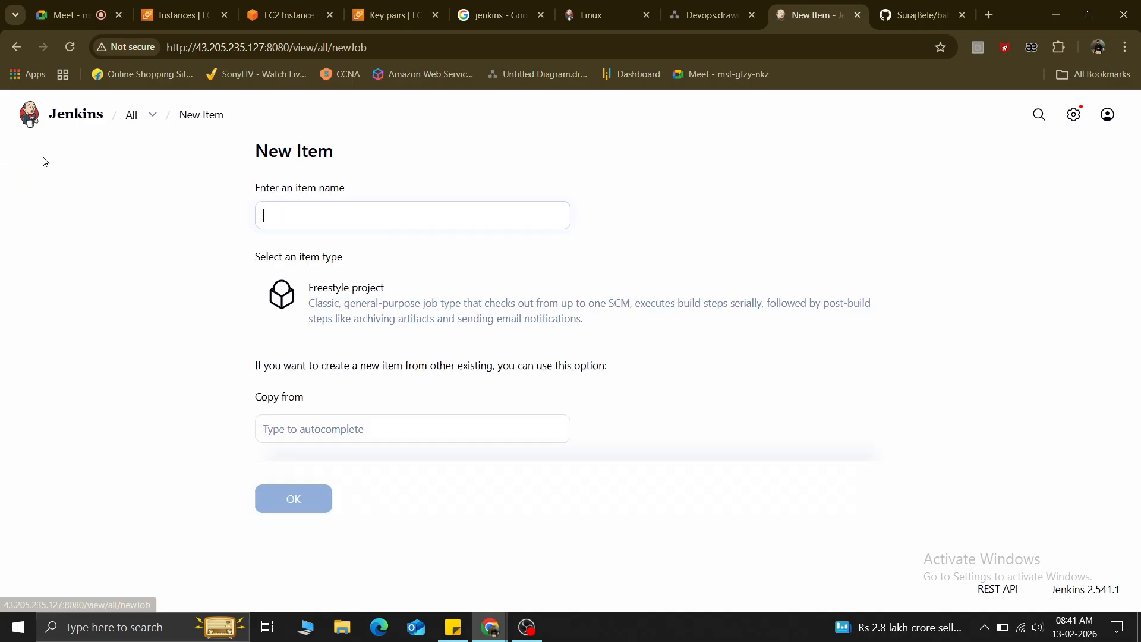
click(280, 217)
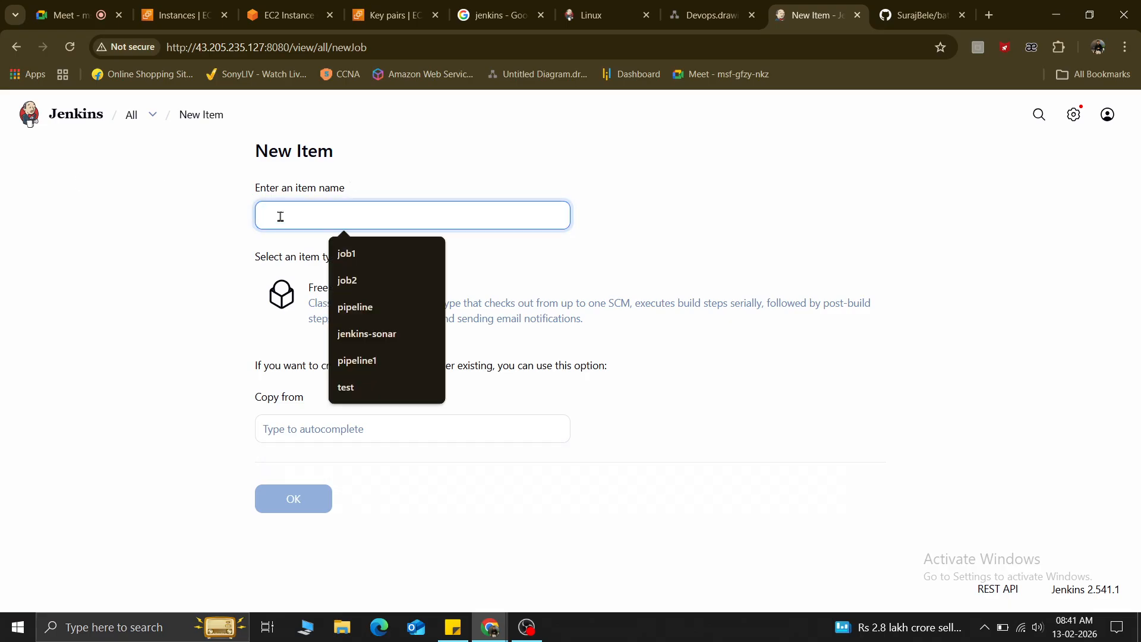
click(358, 283)
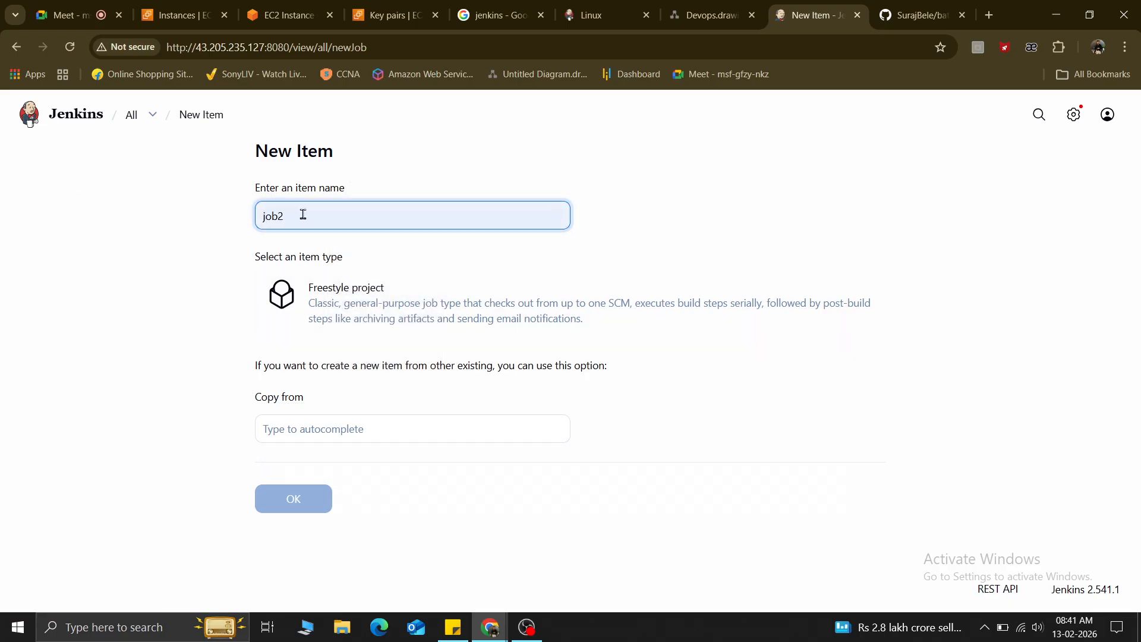
drag(303, 213, 191, 227)
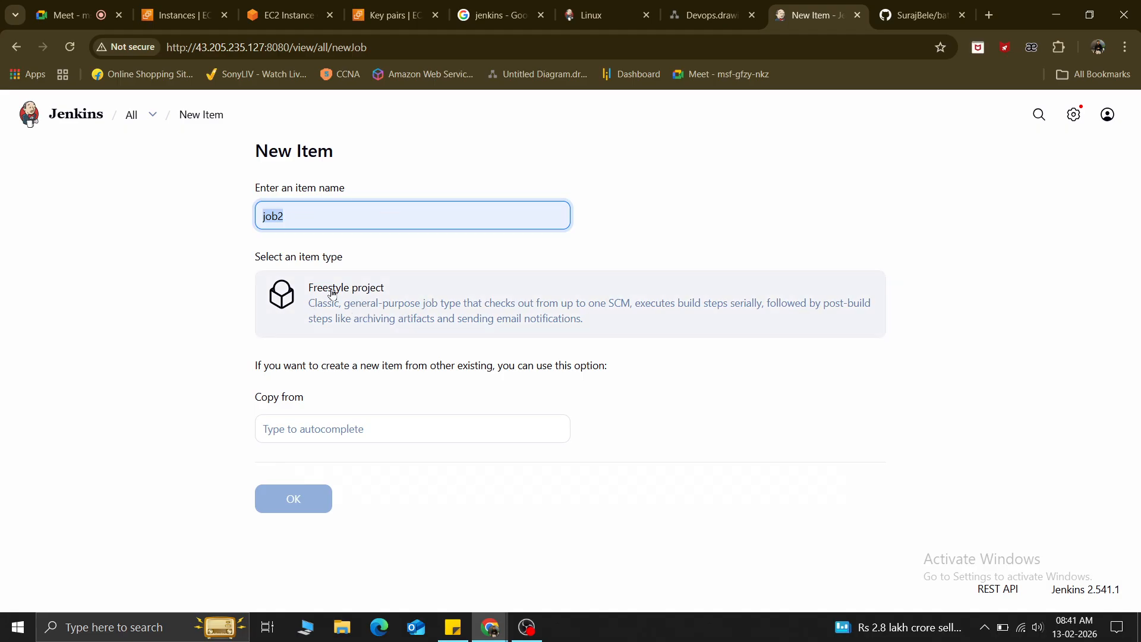
Leave the Copy from field empty so no existing item is copied.
drag(331, 402, 224, 402)
click(322, 397)
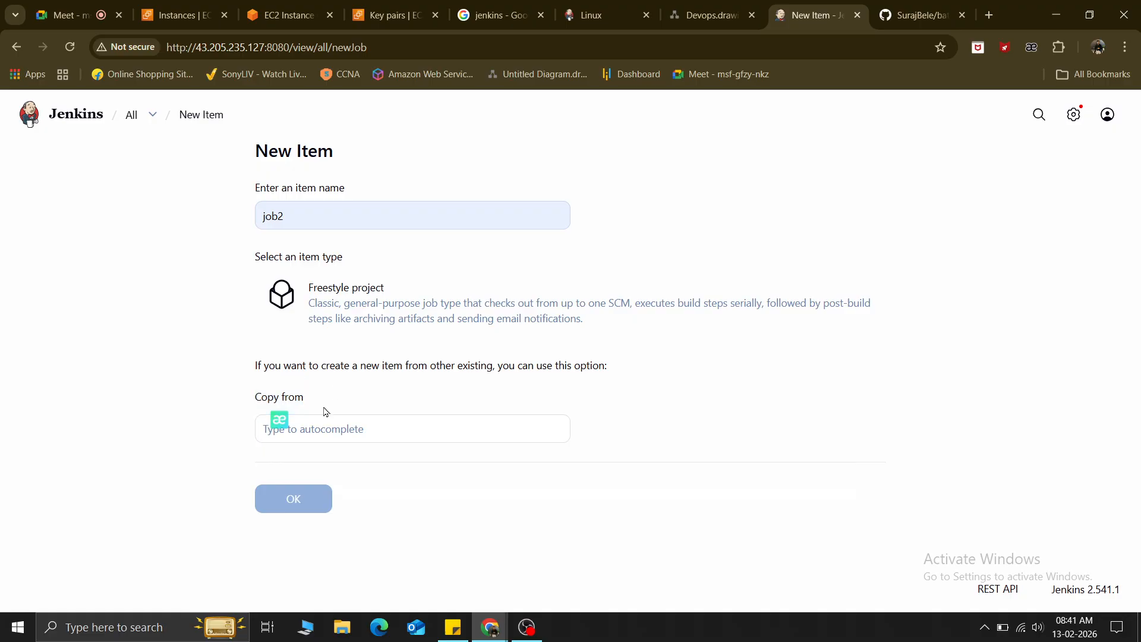
click(338, 431)
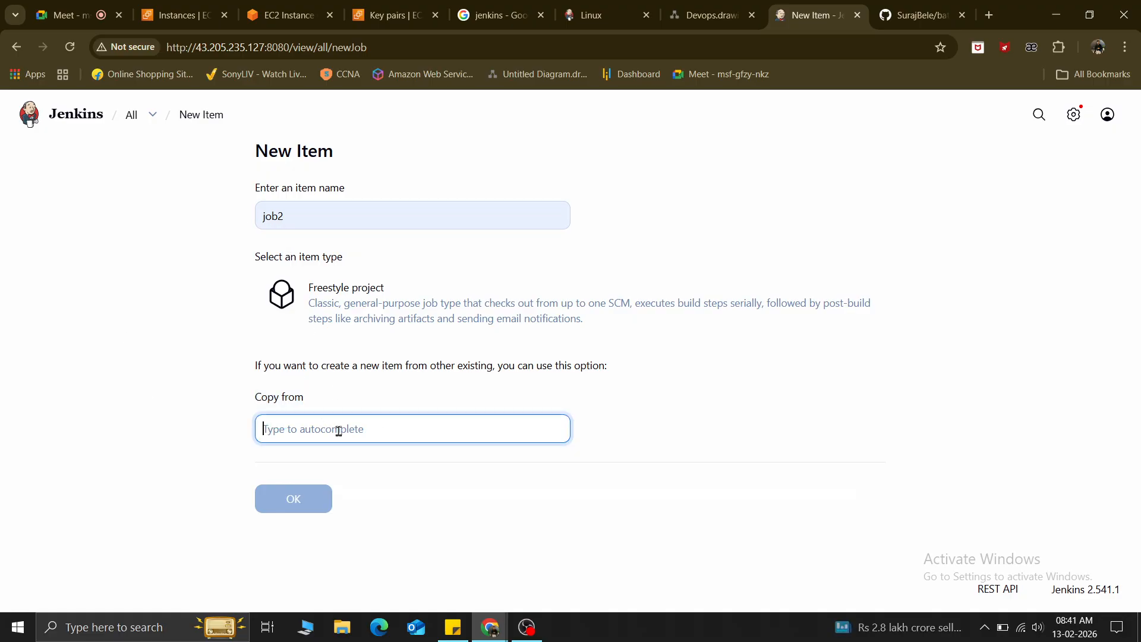
text(j)
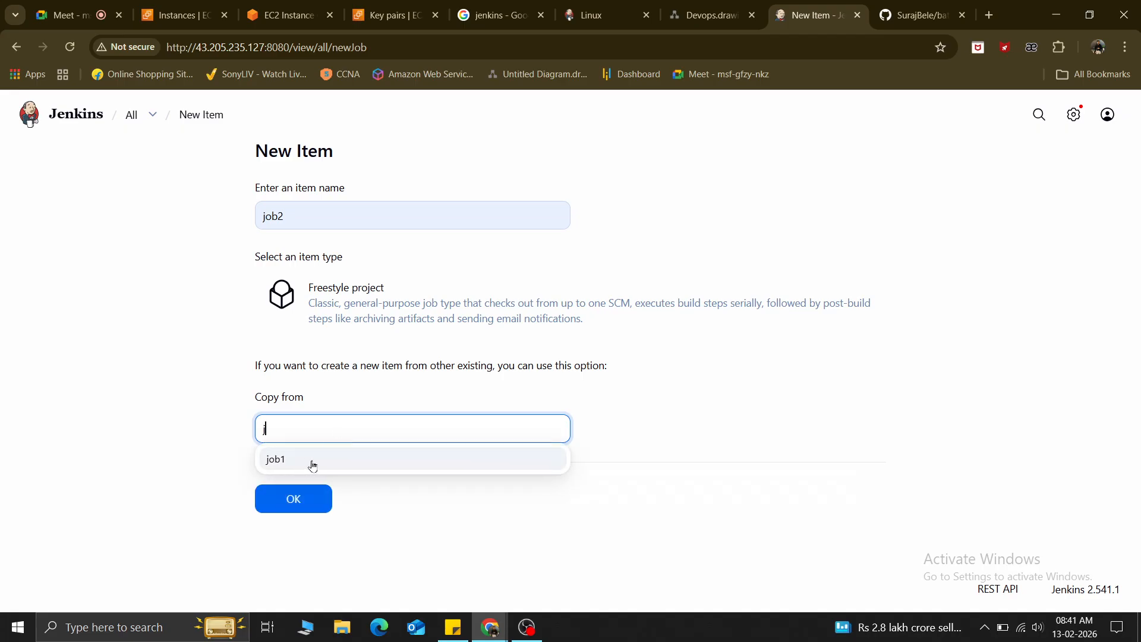
drag(297, 219, 233, 227)
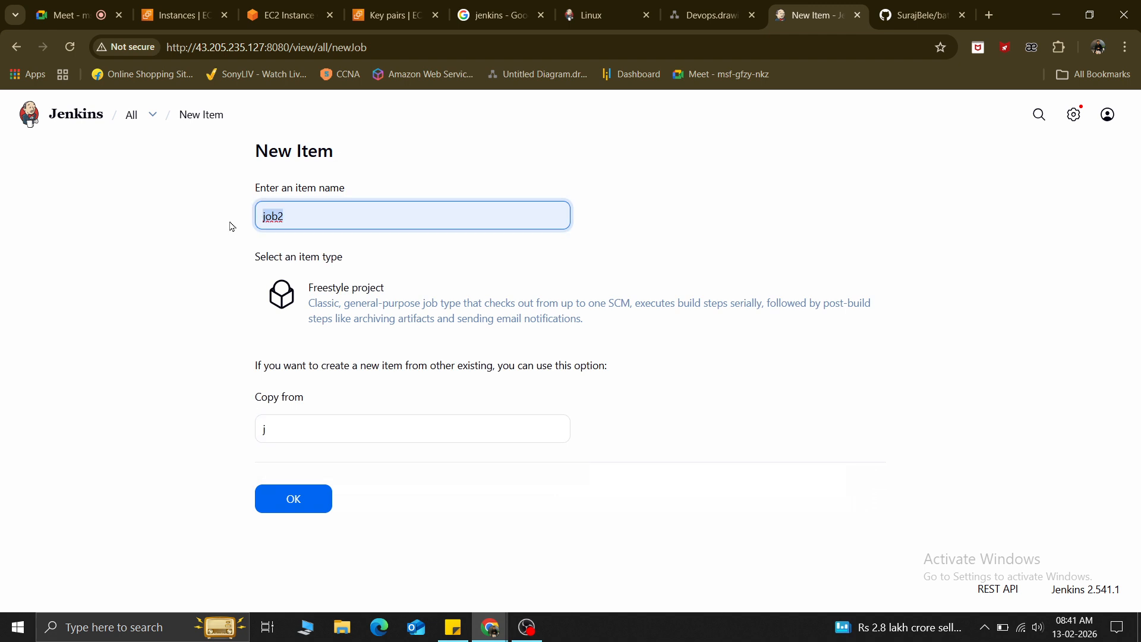
click(288, 423)
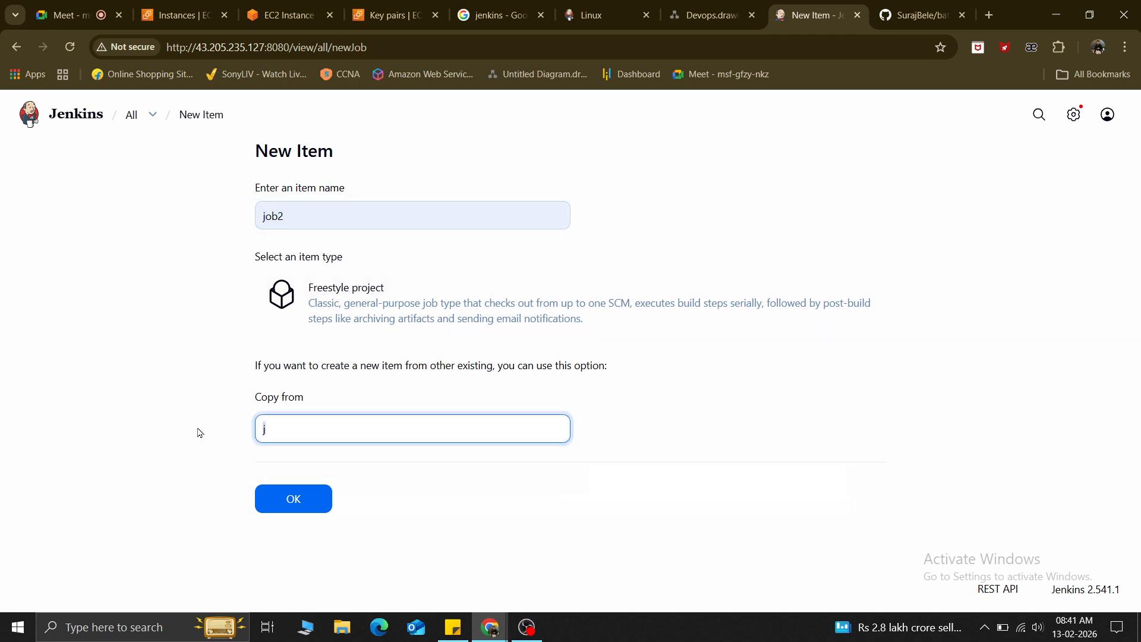
key(BackSpace)
click(199, 432)
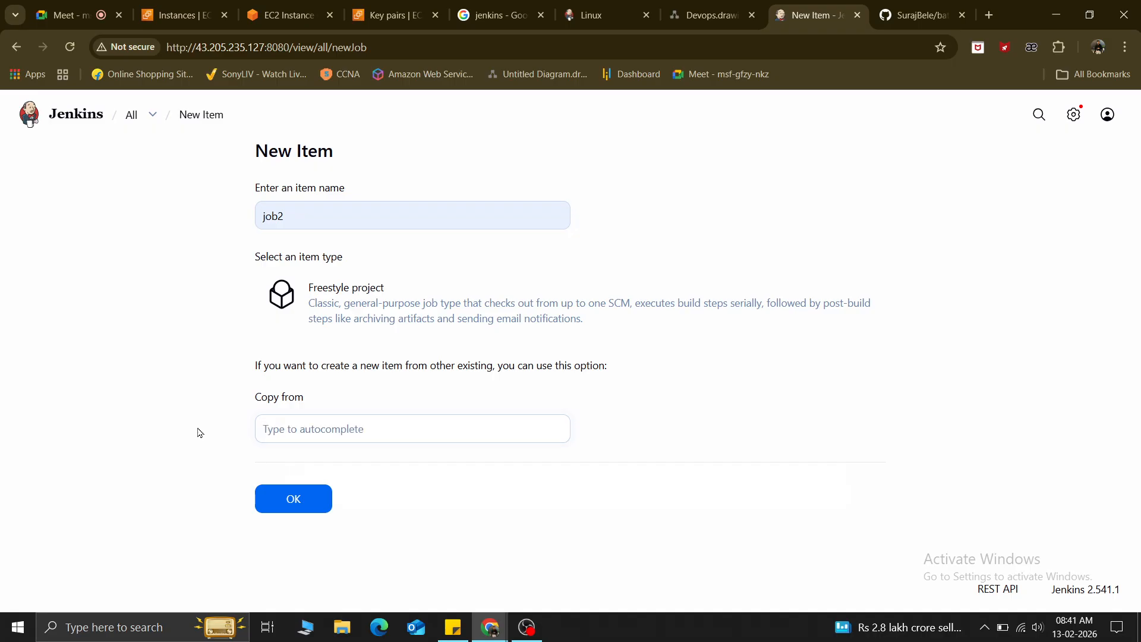
Select Freestyle project and create job2, opening its configuration page.
click(292, 503)
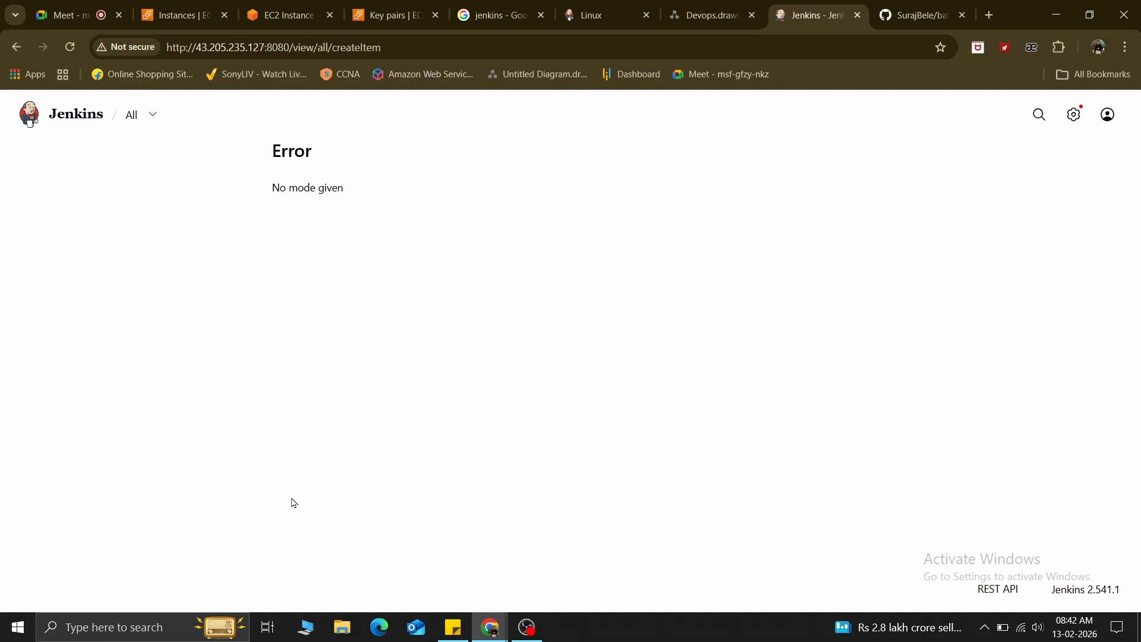
click(16, 47)
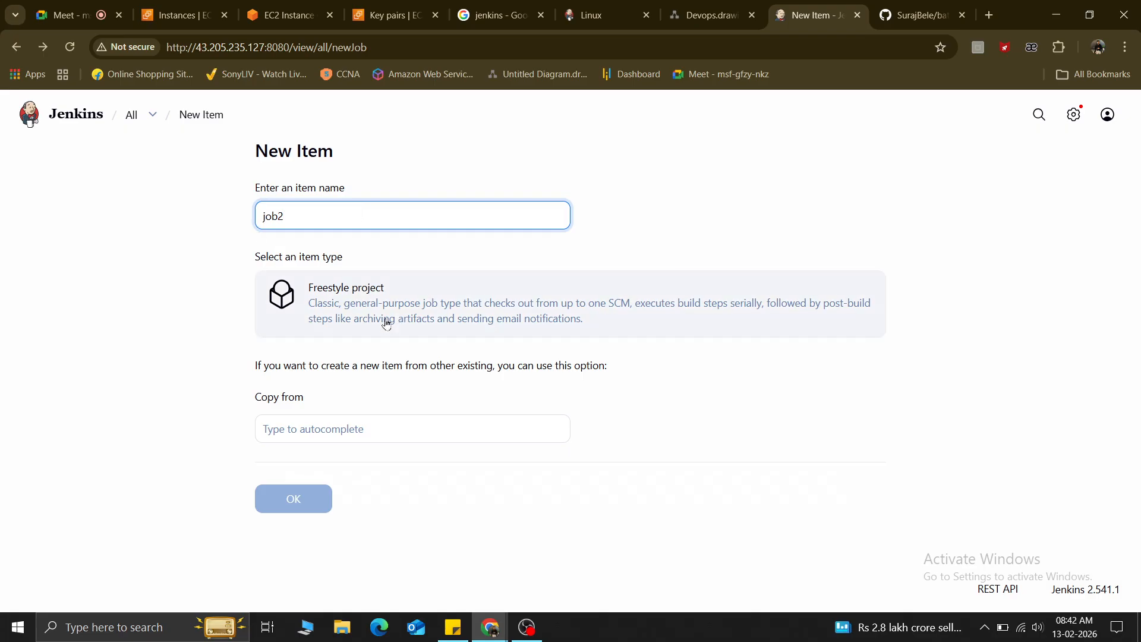
click(382, 319)
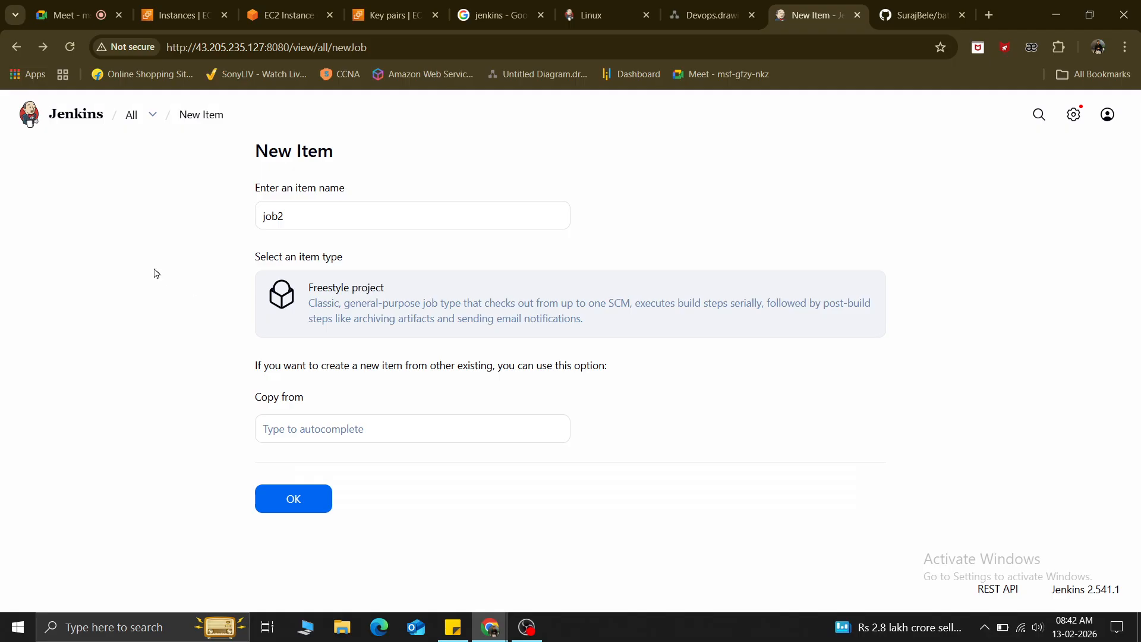
click(289, 498)
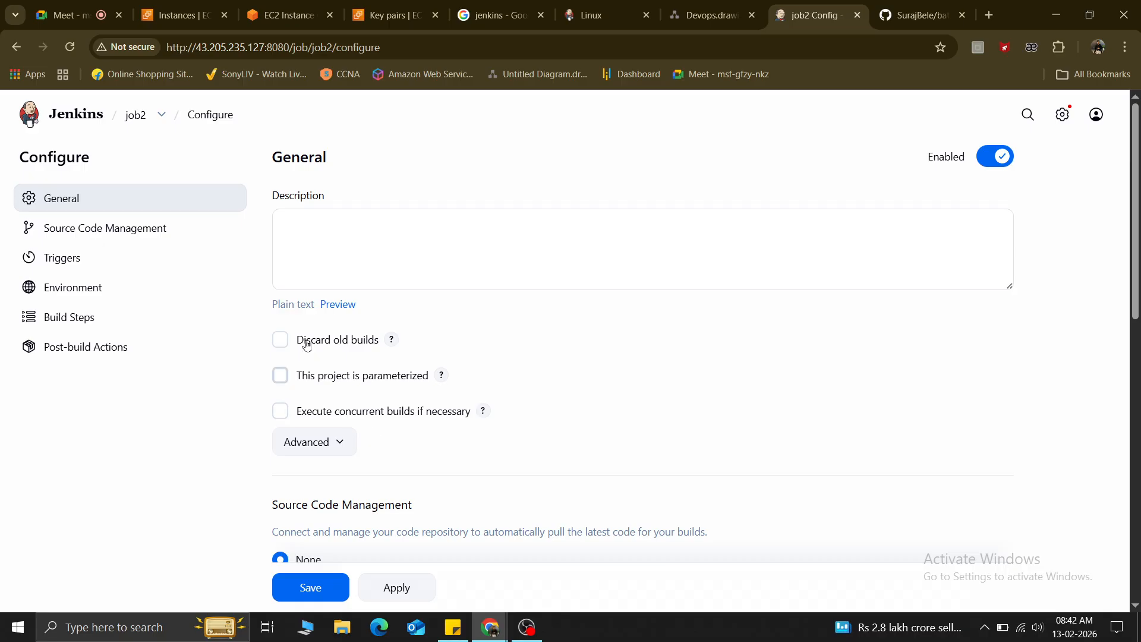
Switch Source Code Management to Git, then back to None.
scroll(469, 408, down, 4)
scroll(352, 332, up, 1)
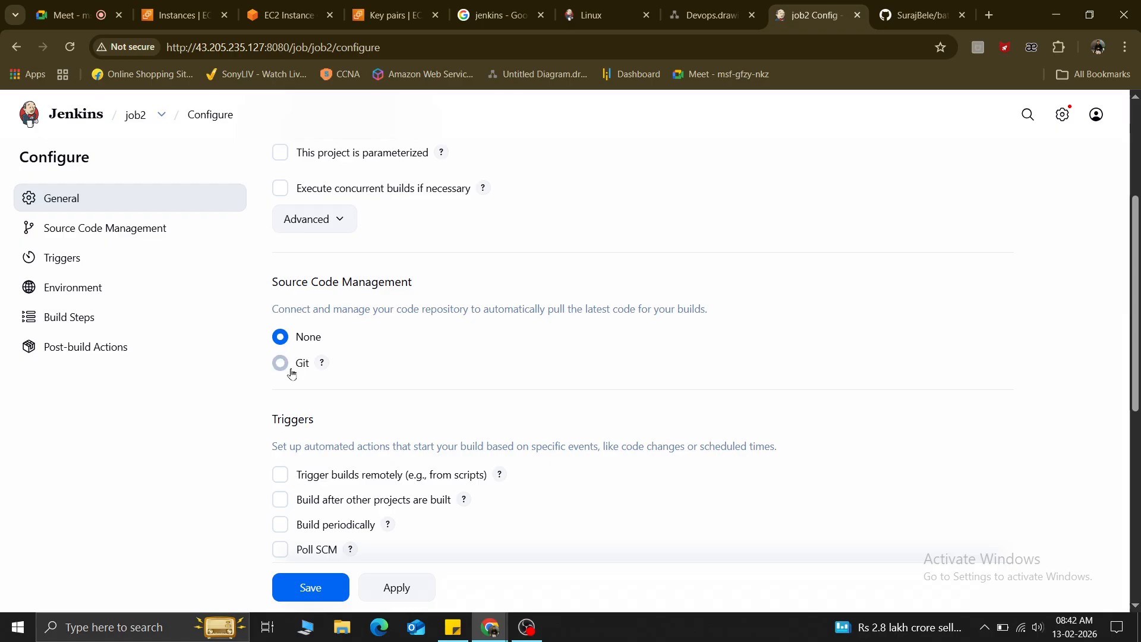
scroll(297, 371, up, 1)
click(295, 447)
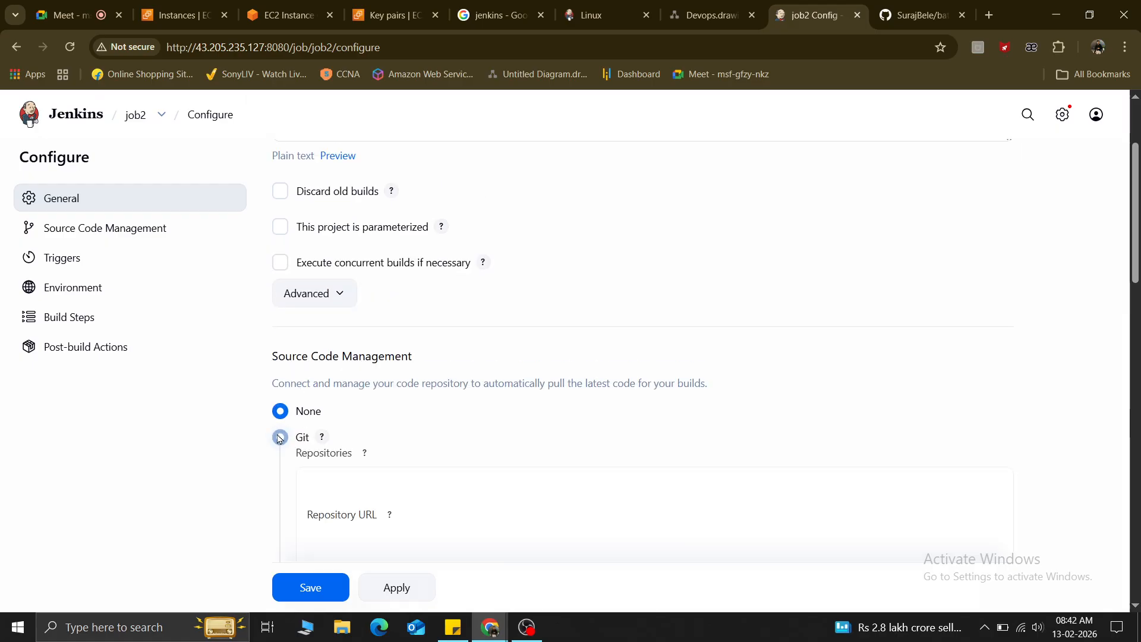
scroll(491, 425, down, 1)
scroll(491, 424, down, 2)
scroll(281, 436, up, 3)
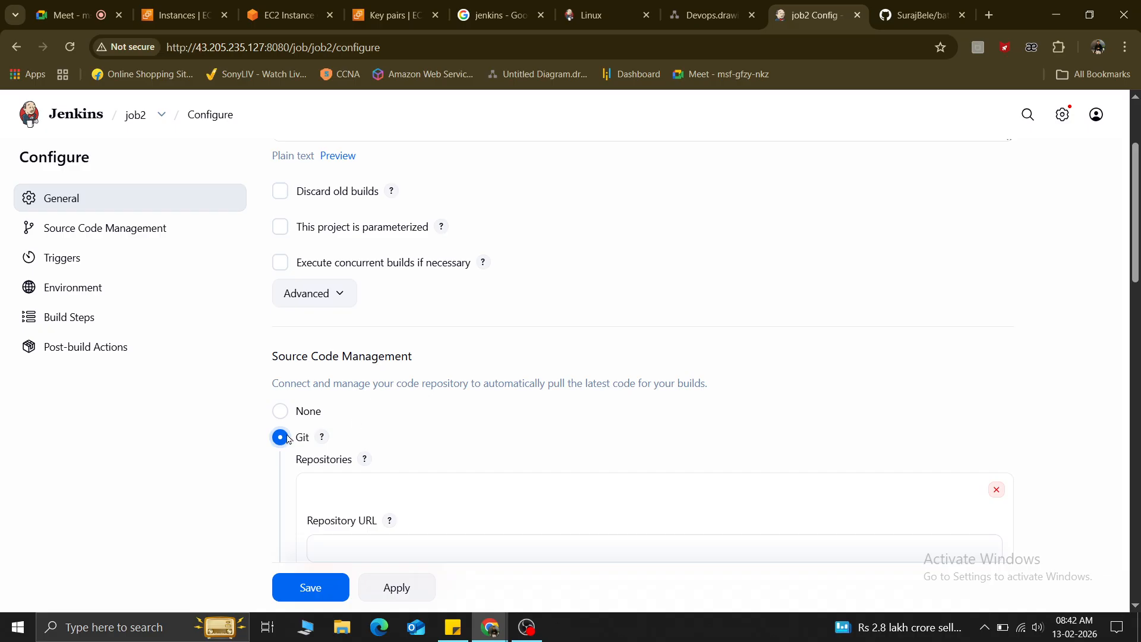
click(281, 411)
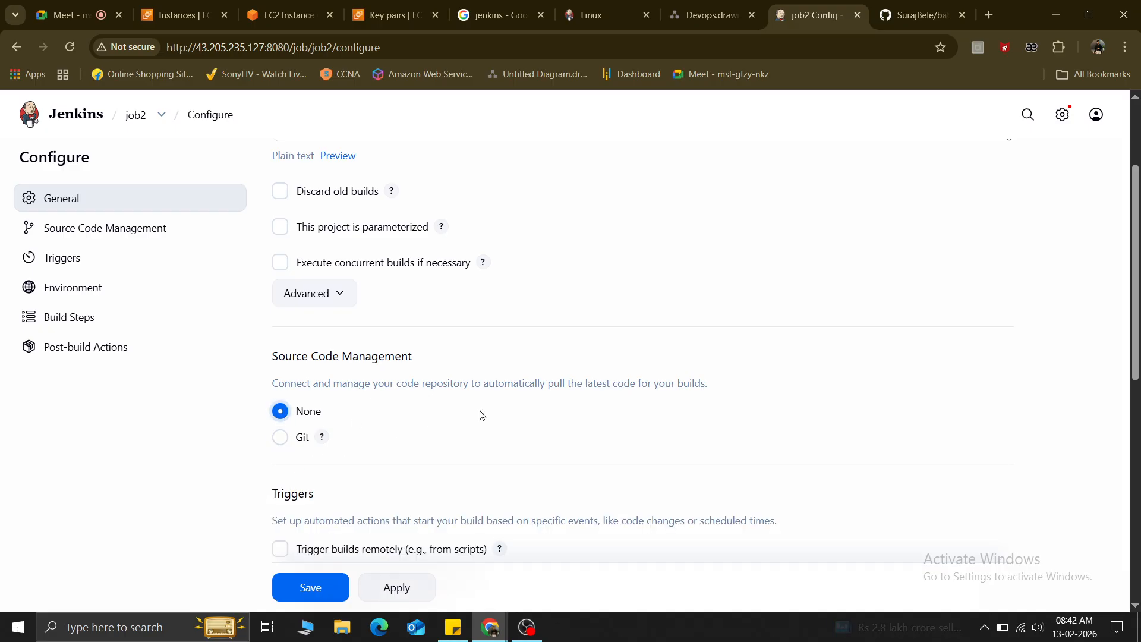
Bring up the Add build step list of step types.
scroll(481, 411, down, 5)
scroll(480, 410, down, 4)
scroll(482, 413, up, 1)
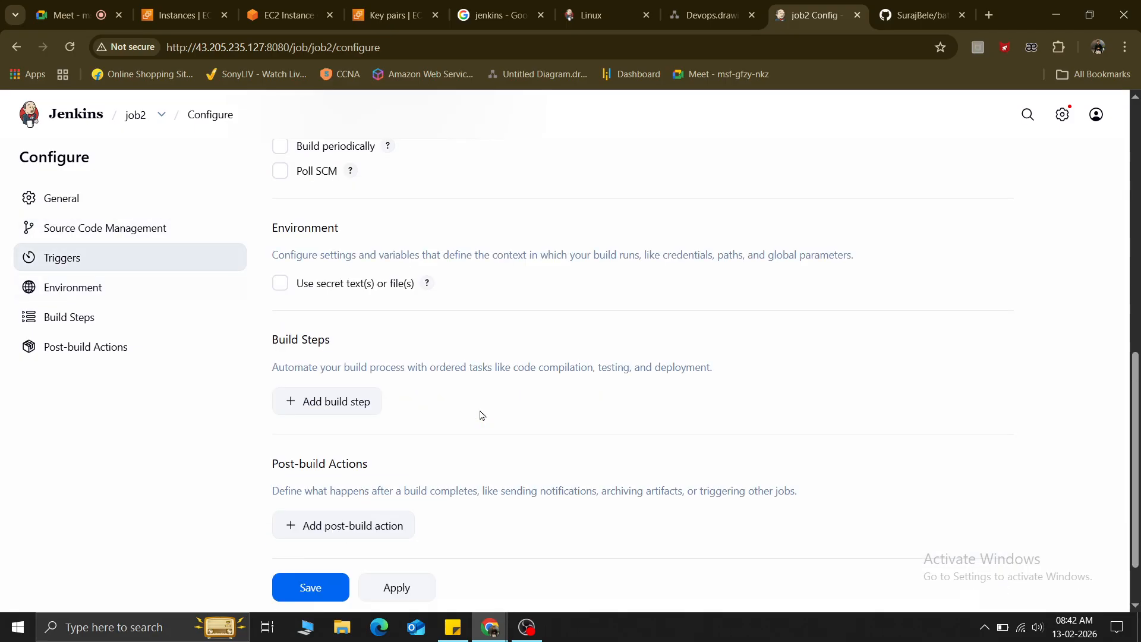
click(307, 407)
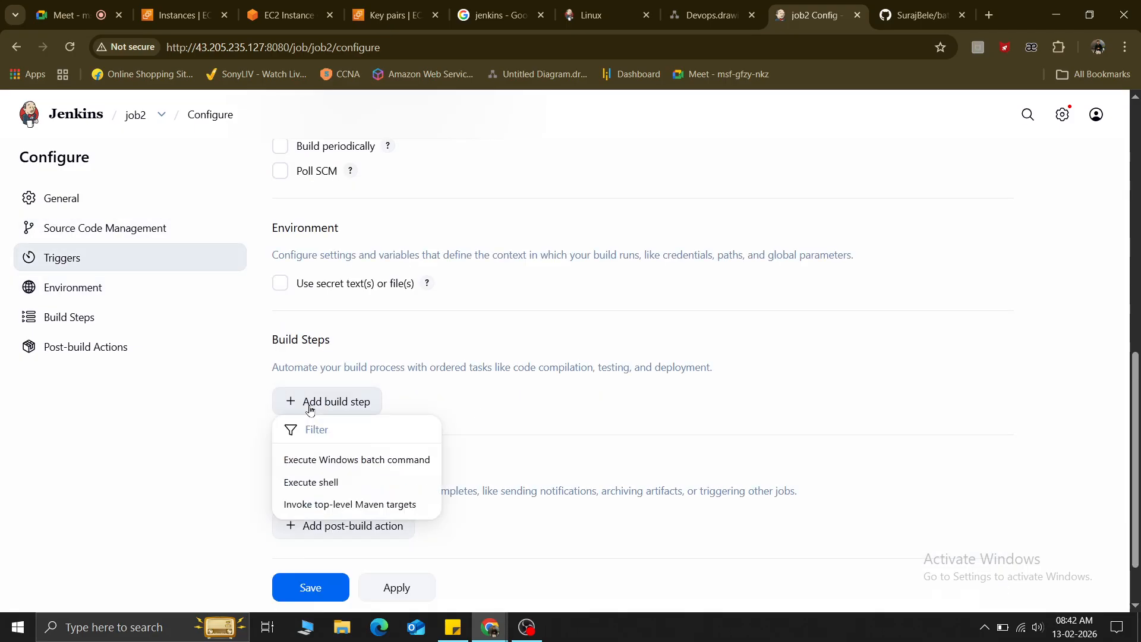
Add an Execute shell step with the command 'git clone', then switch to the EC2 terminal tab.
click(314, 483)
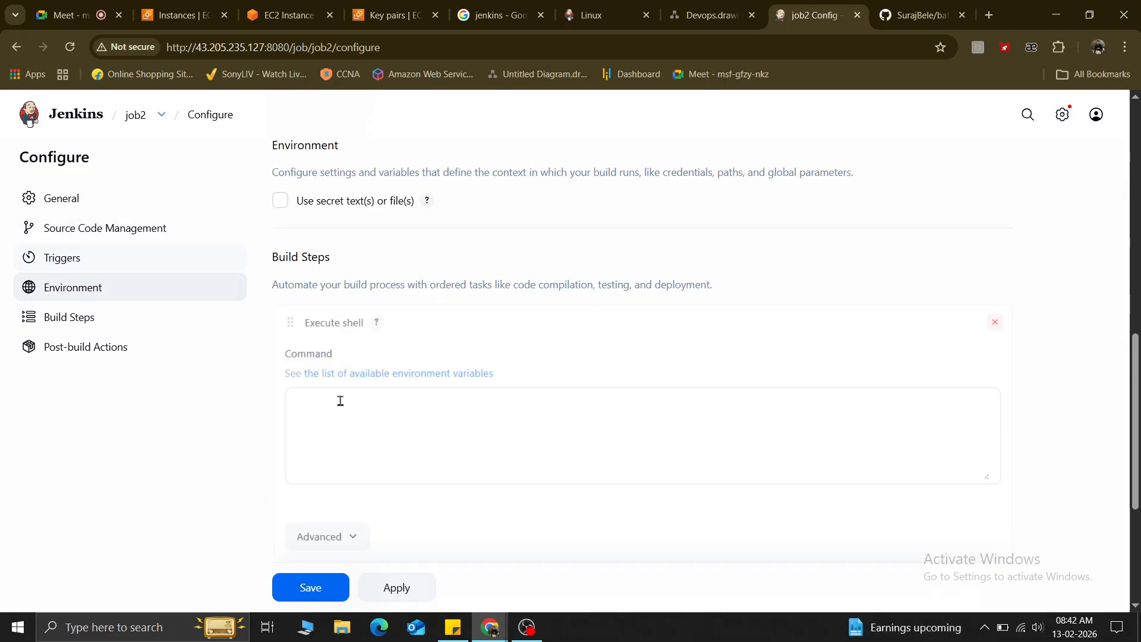
click(341, 402)
text(git )
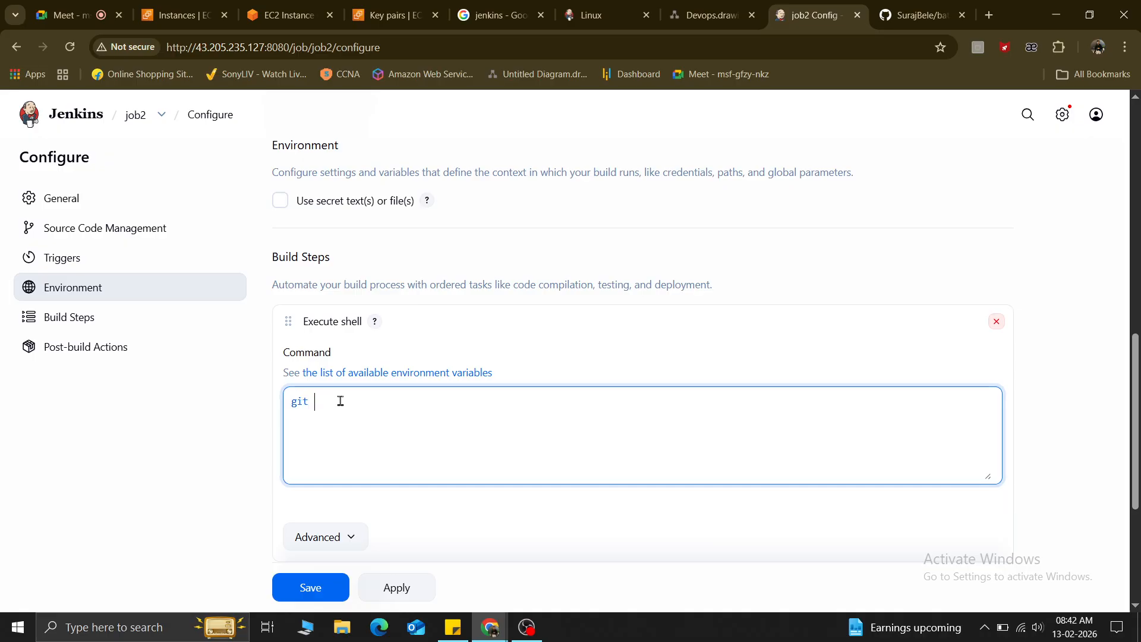
text(pu)
key(BackSpace)
key(BackSpace)
text(clone)
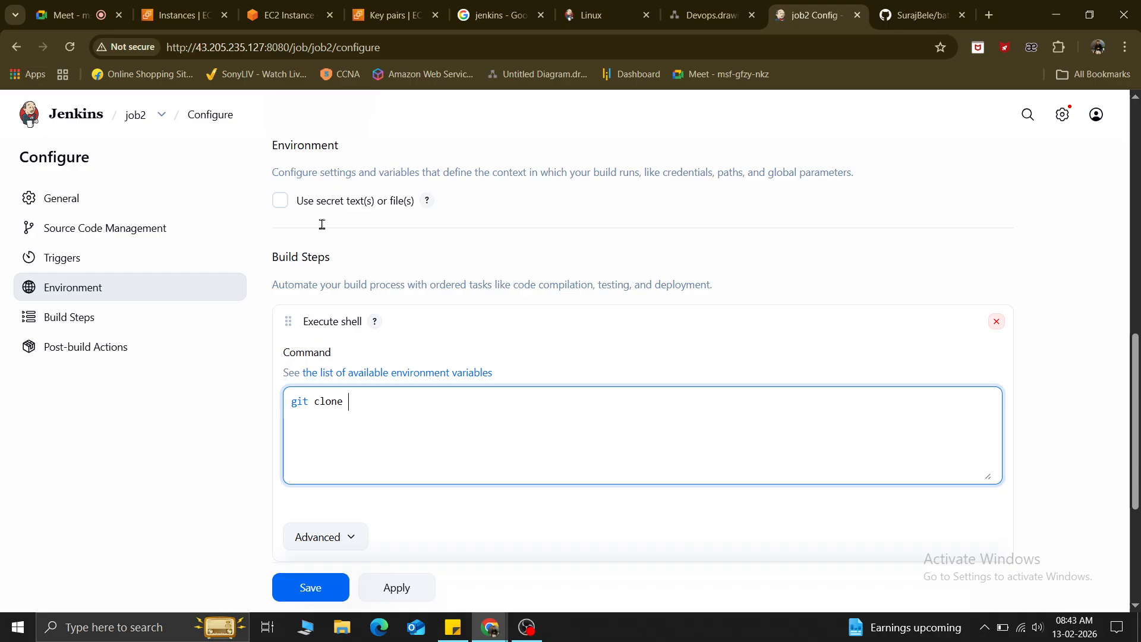
click(289, 14)
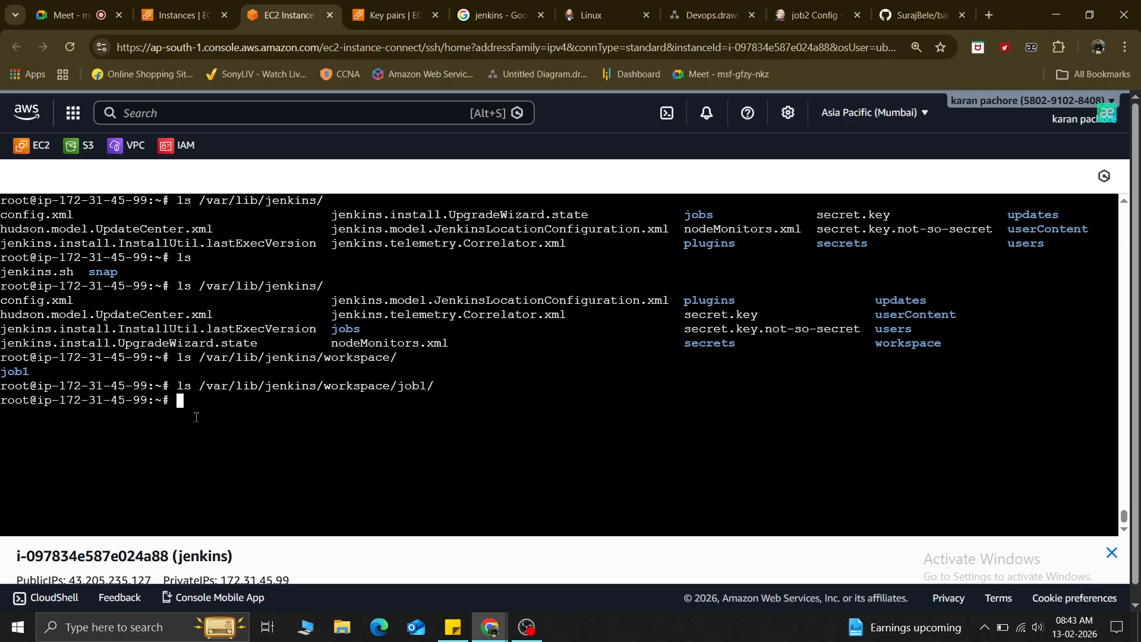
Close the EC2 Key pairs tab and return to job2's configuration tab.
click(467, 7)
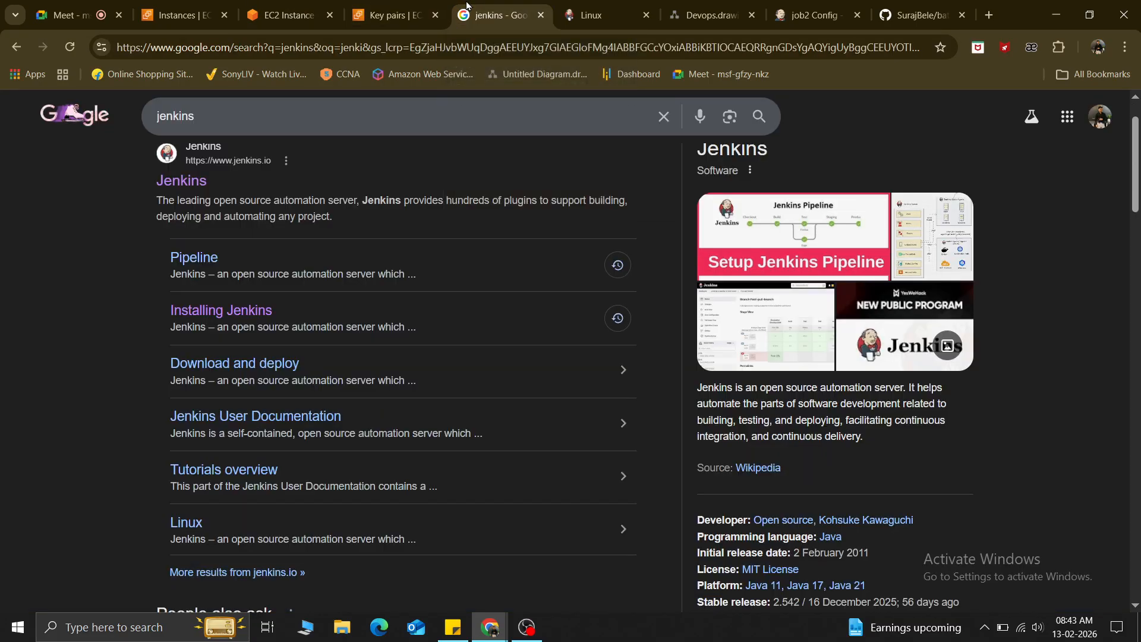
click(434, 23)
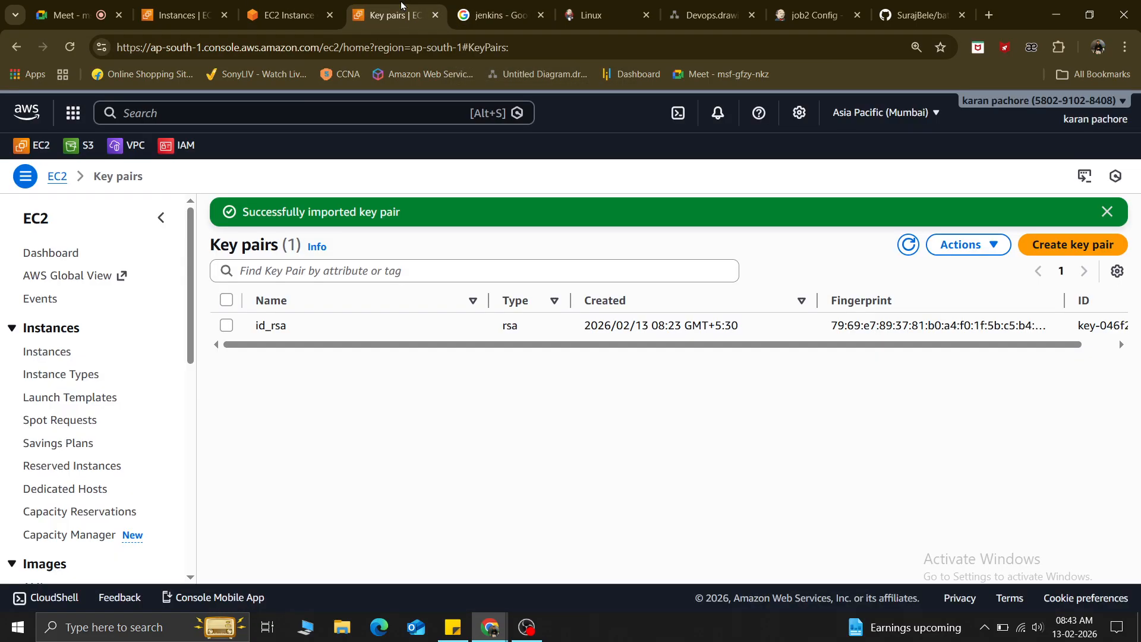
click(436, 16)
click(814, 15)
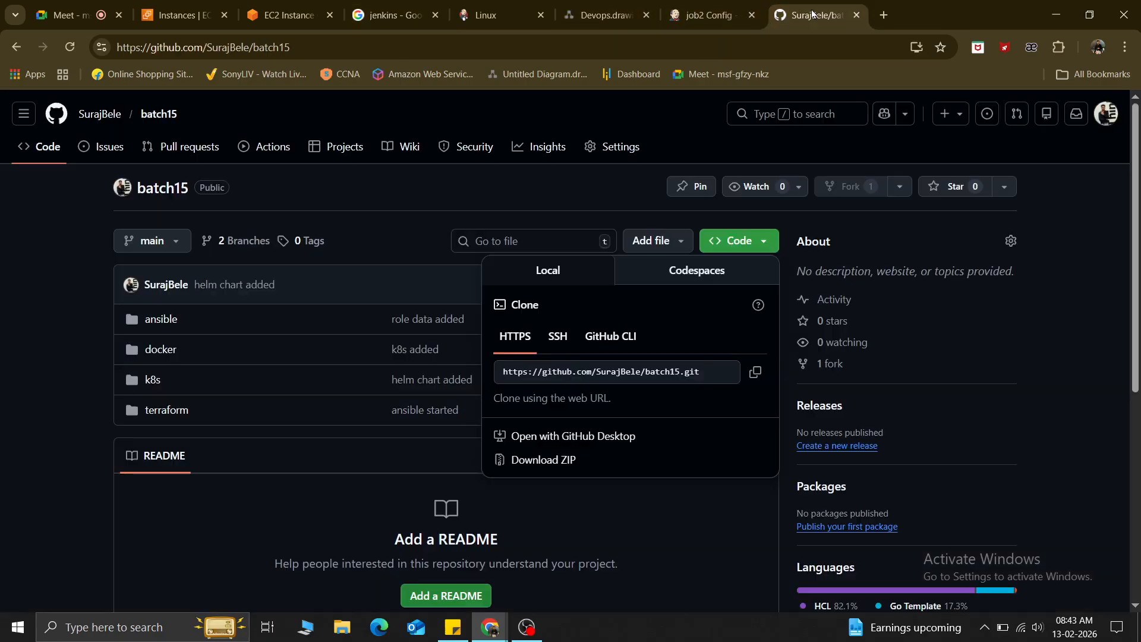
click(703, 9)
Set Source Code Management to Git and paste the batch15 clone URL as Repository URL.
drag(357, 402, 261, 414)
scroll(415, 312, up, 6)
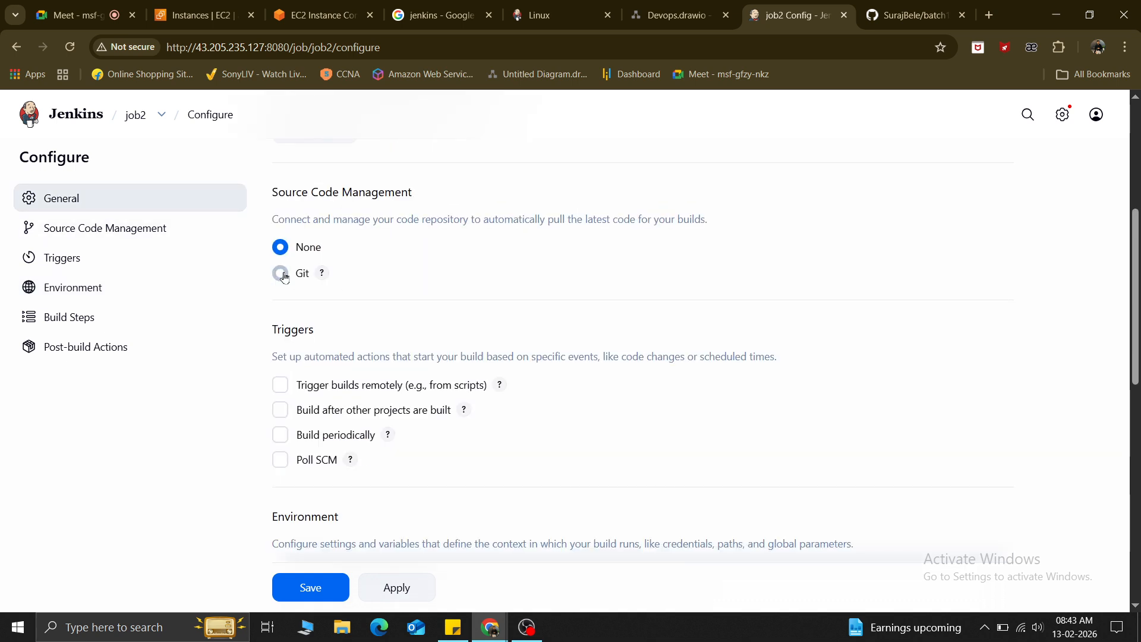
click(281, 274)
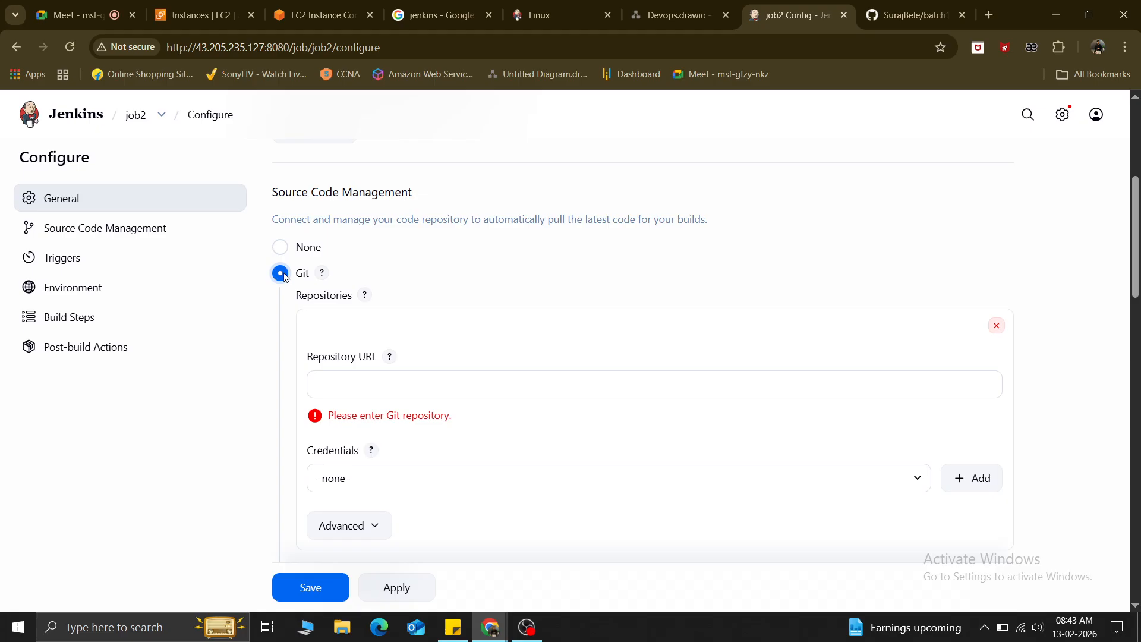
click(336, 391)
text(https://github.com/SurajBele/batch15.git)
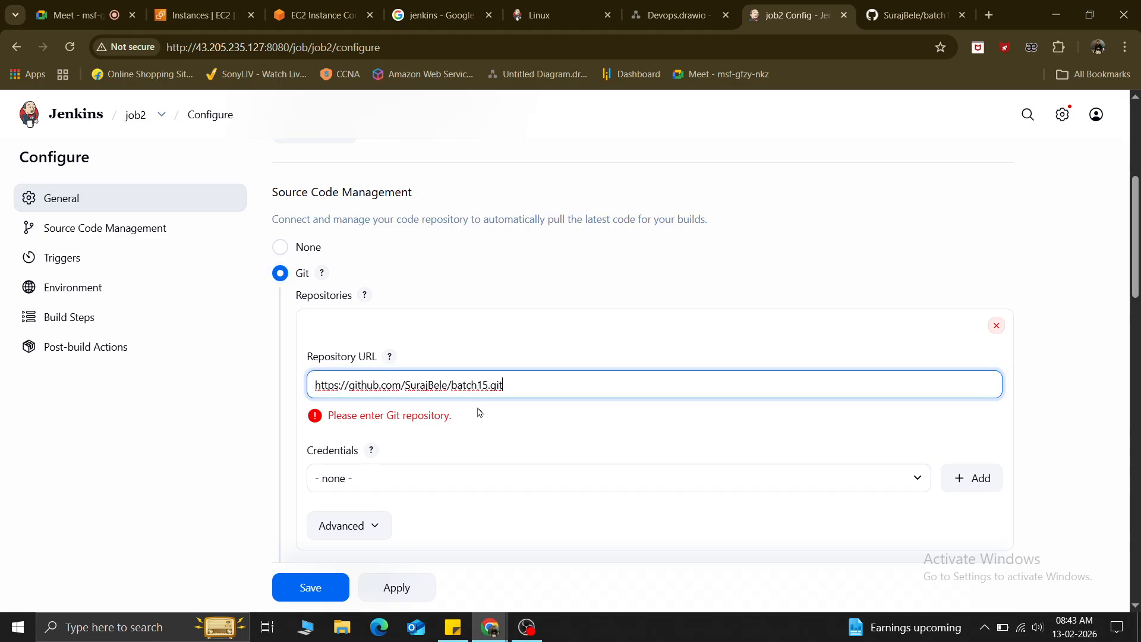
Leave credentials at none and expand, then collapse, the repository's Advanced options.
click(377, 486)
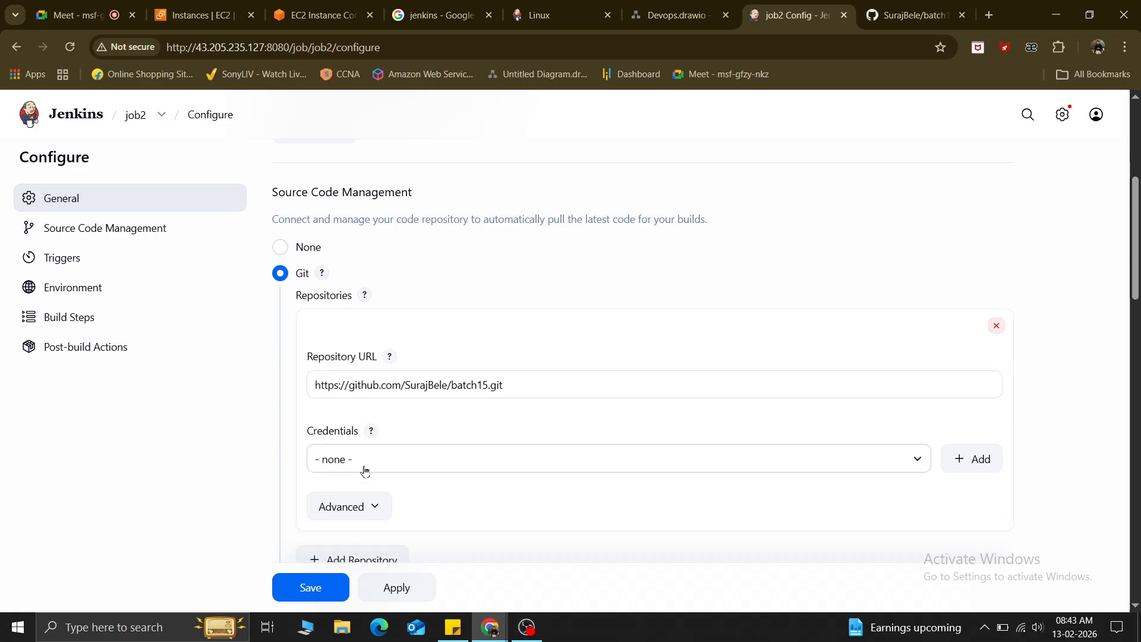
click(348, 452)
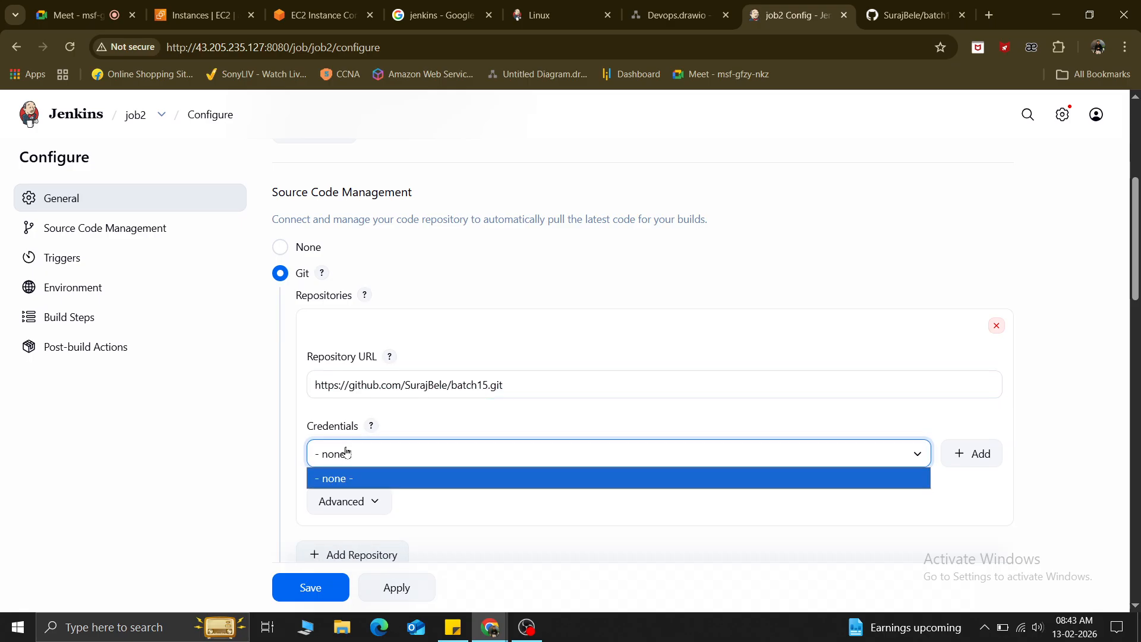
click(384, 455)
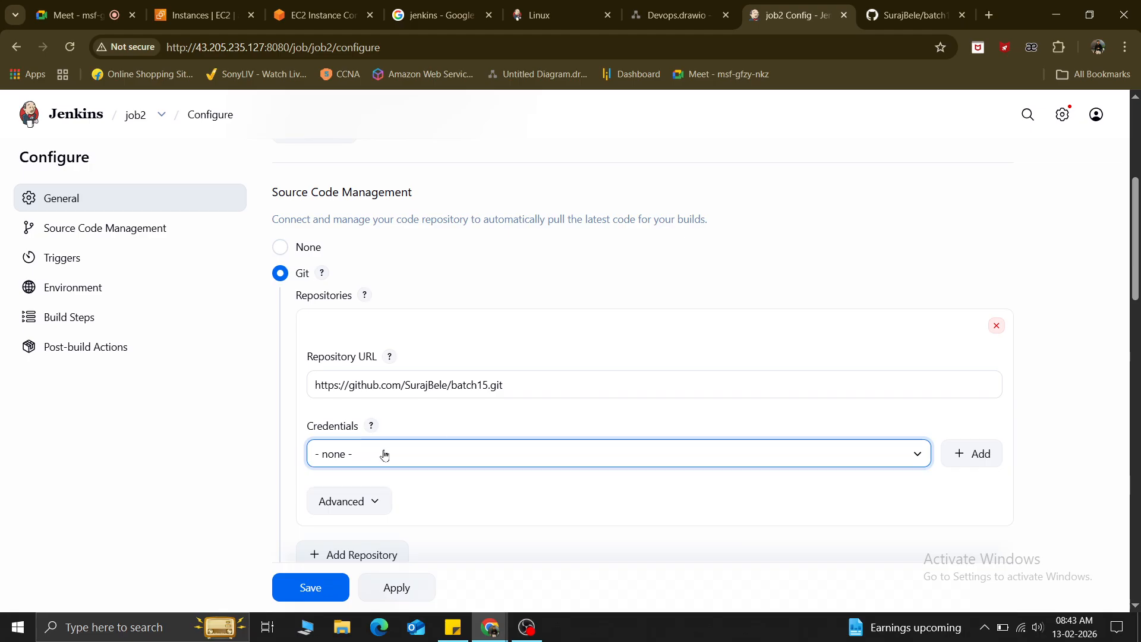
click(450, 417)
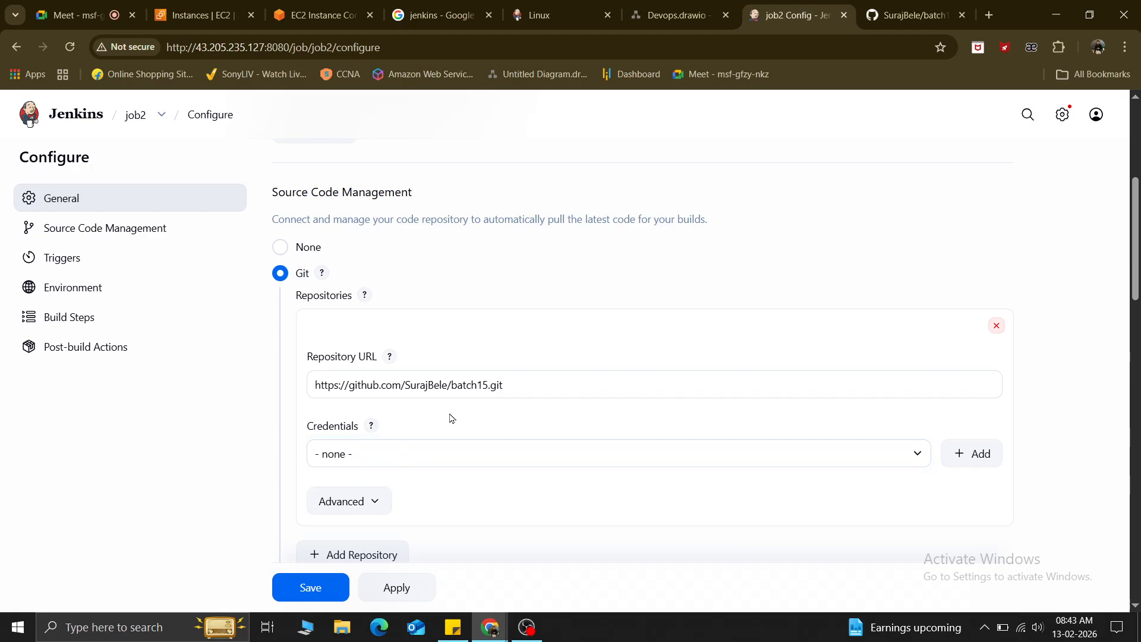
scroll(475, 475, down, 1)
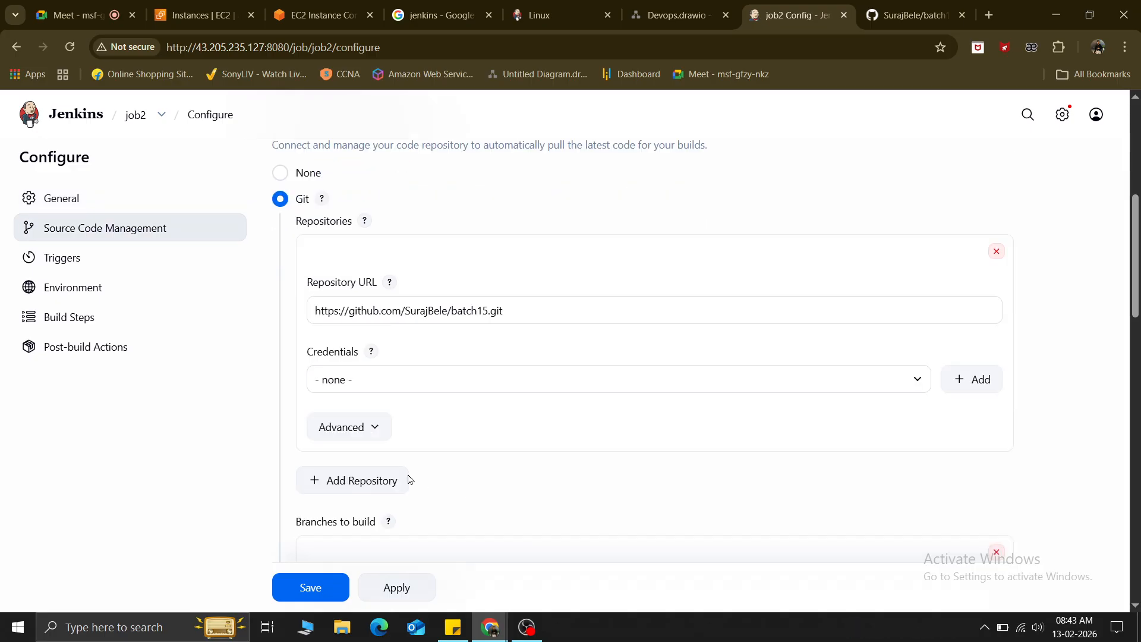
click(351, 428)
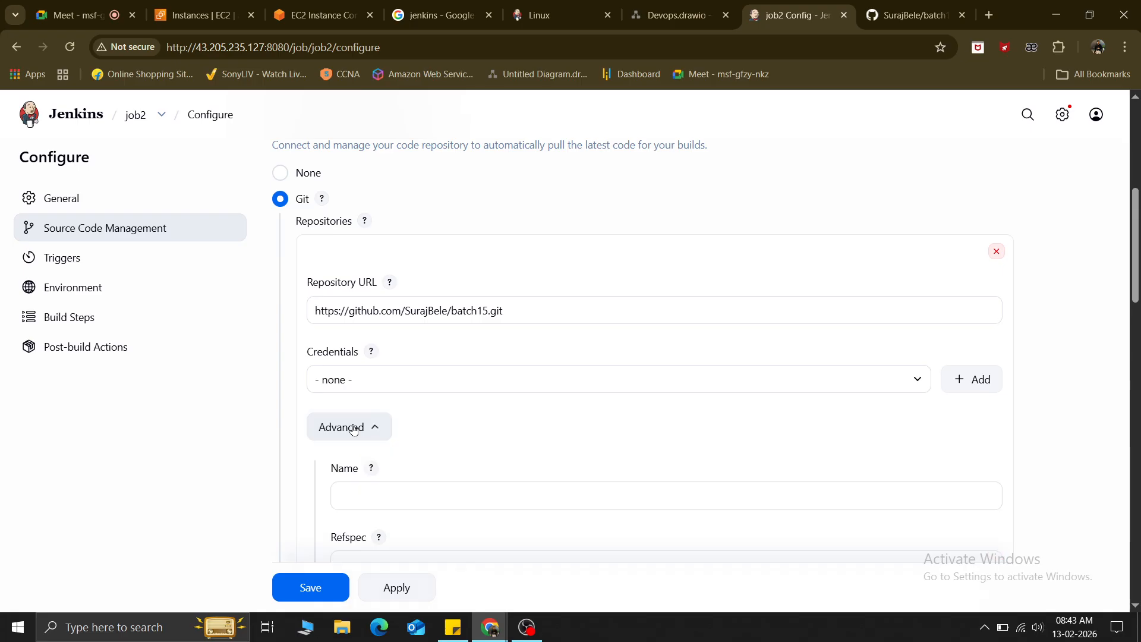
scroll(387, 508, down, 3)
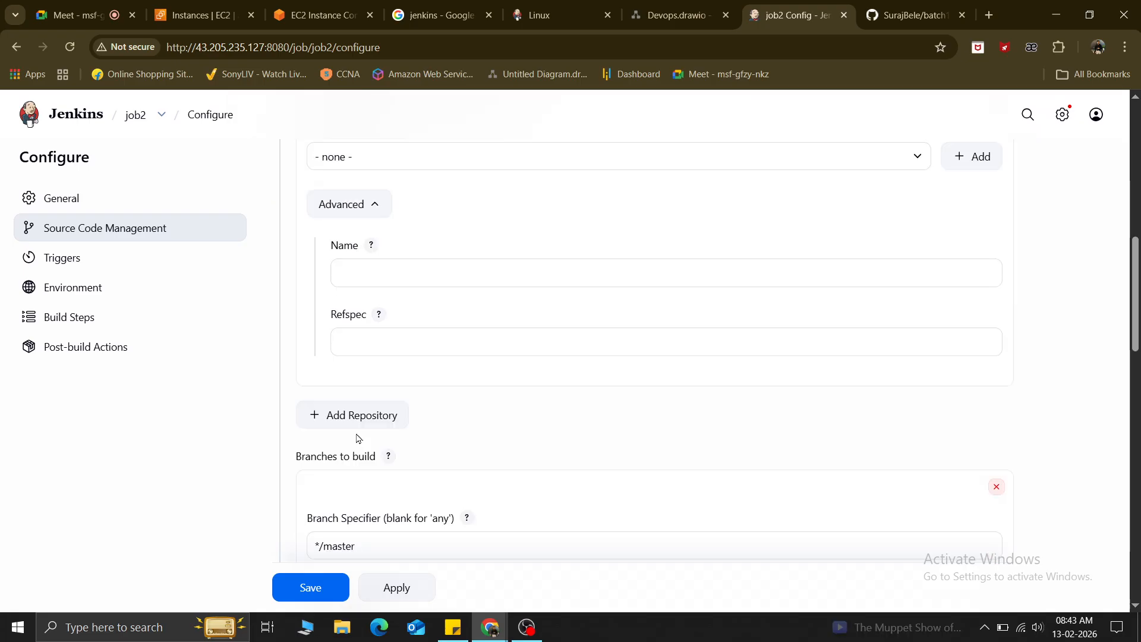
click(373, 203)
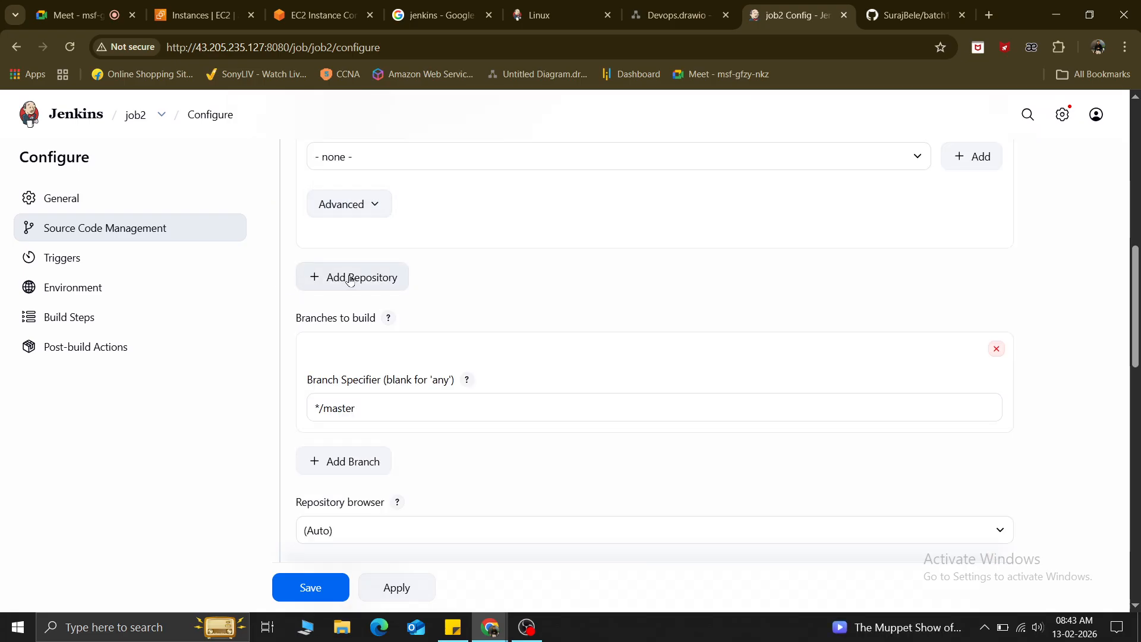
Change the Branch Specifier from */master to */main.
scroll(353, 279, up, 2)
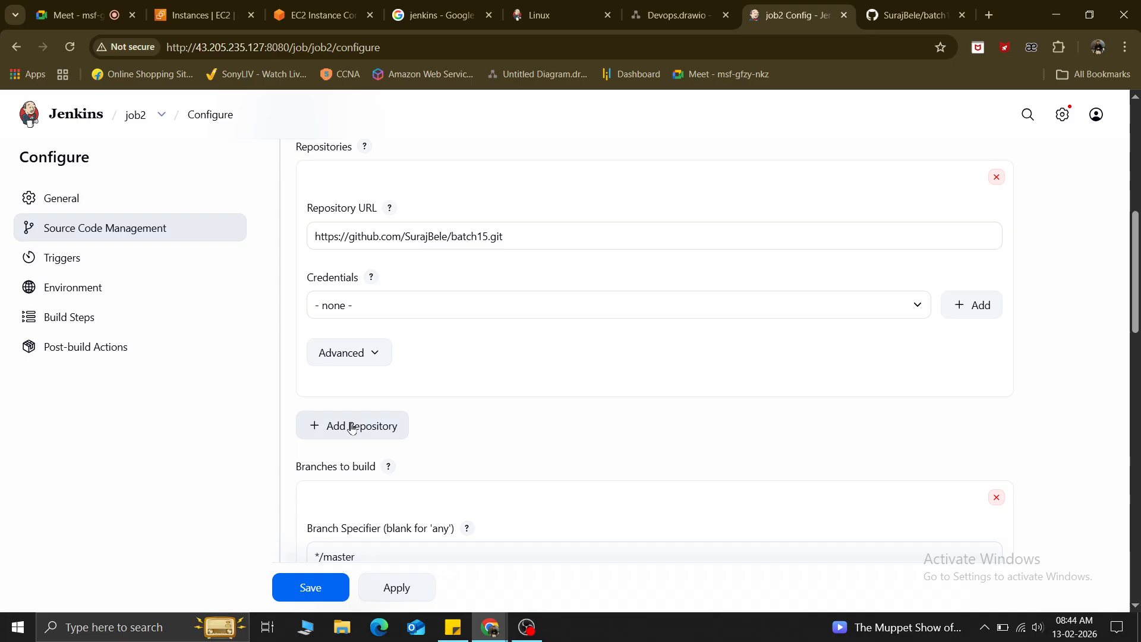
scroll(372, 429, down, 1)
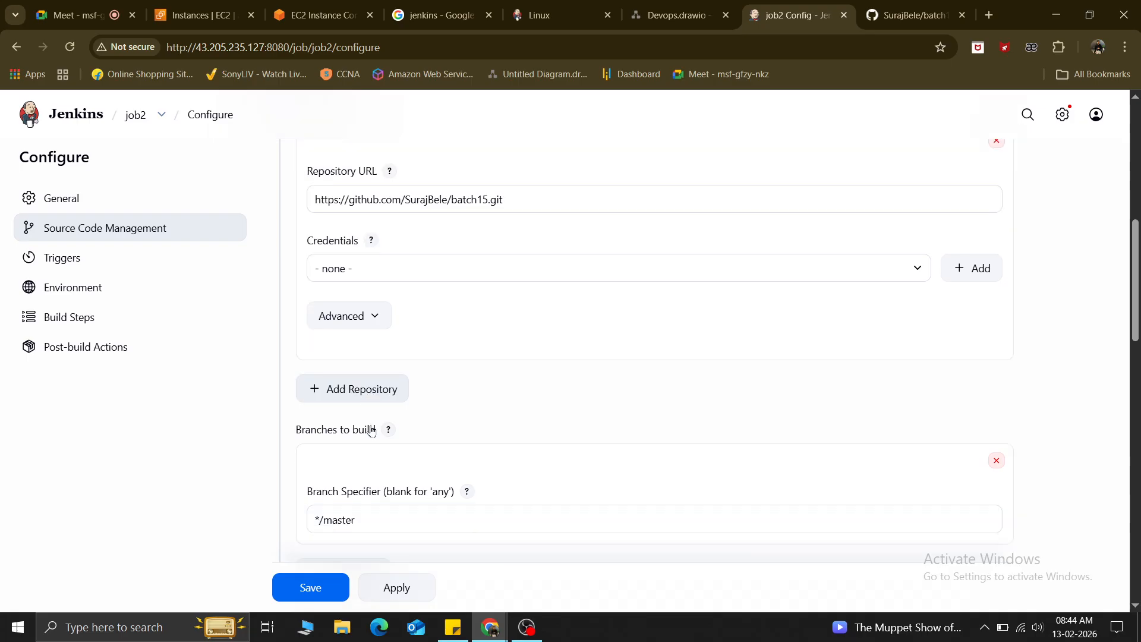
click(387, 483)
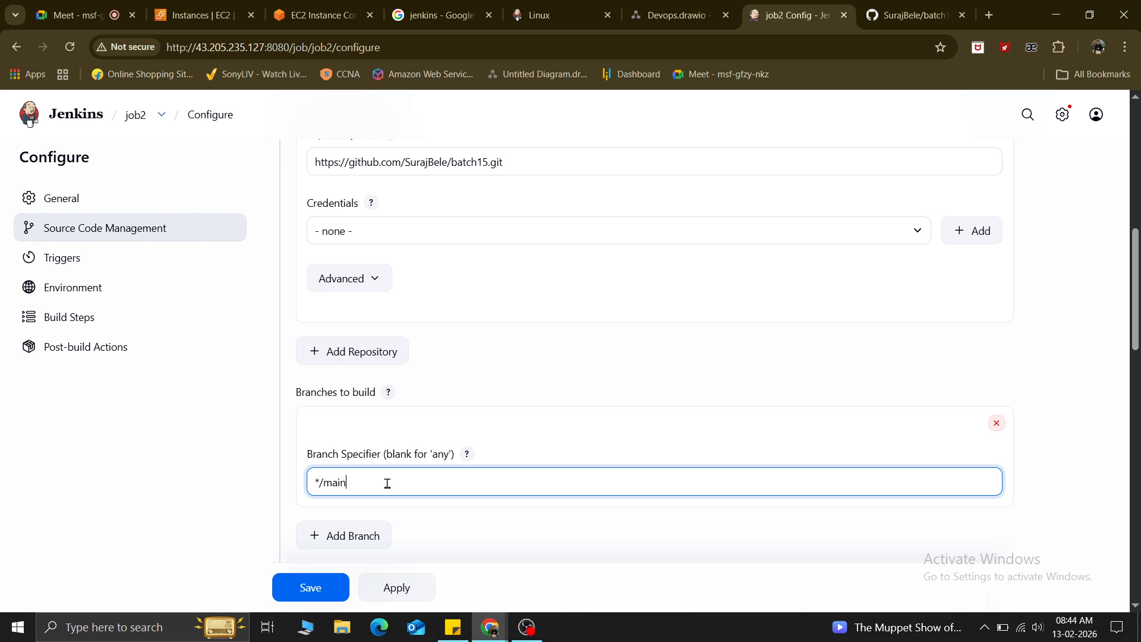
scroll(387, 482, down, 2)
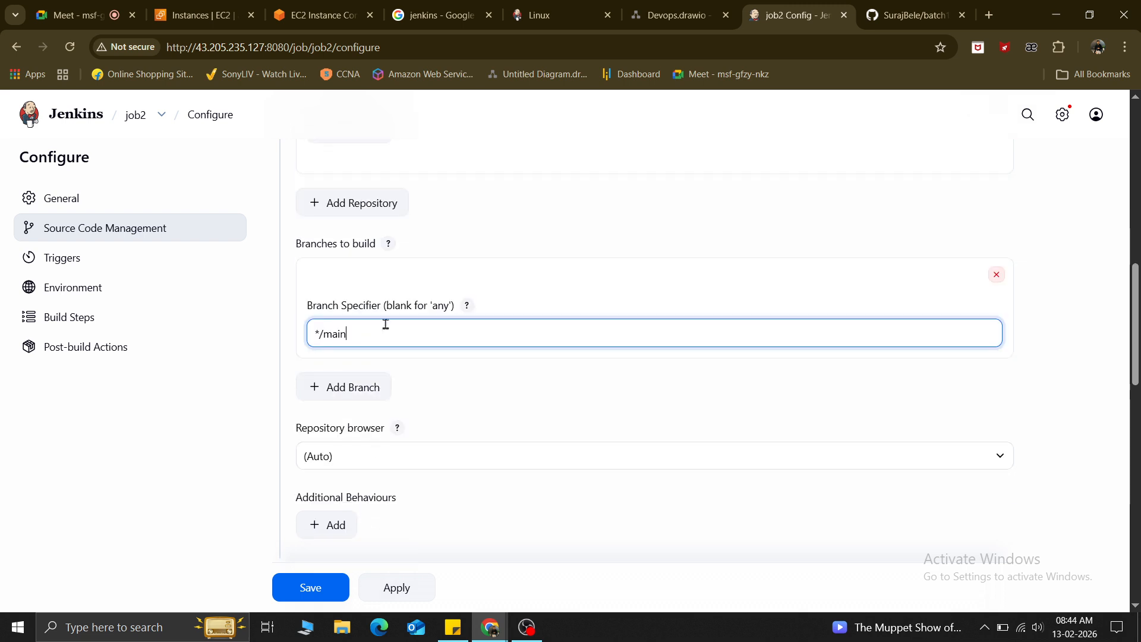
scroll(386, 324, down, 2)
scroll(344, 218, down, 10)
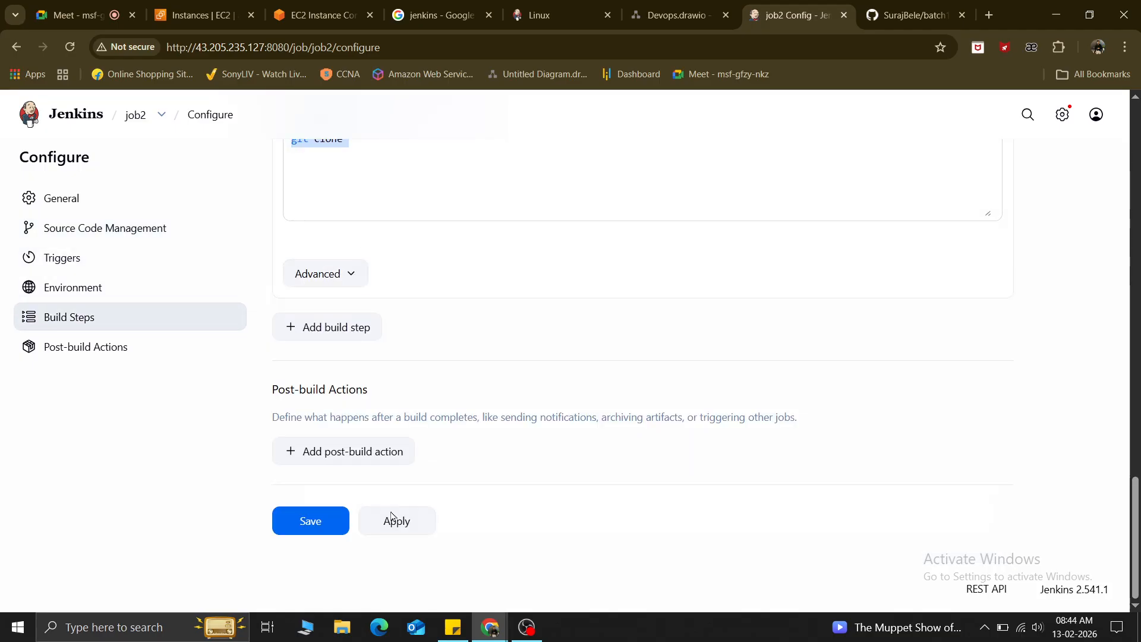
Apply and save job2, run Build Now, and open failed build #1's console output.
click(399, 521)
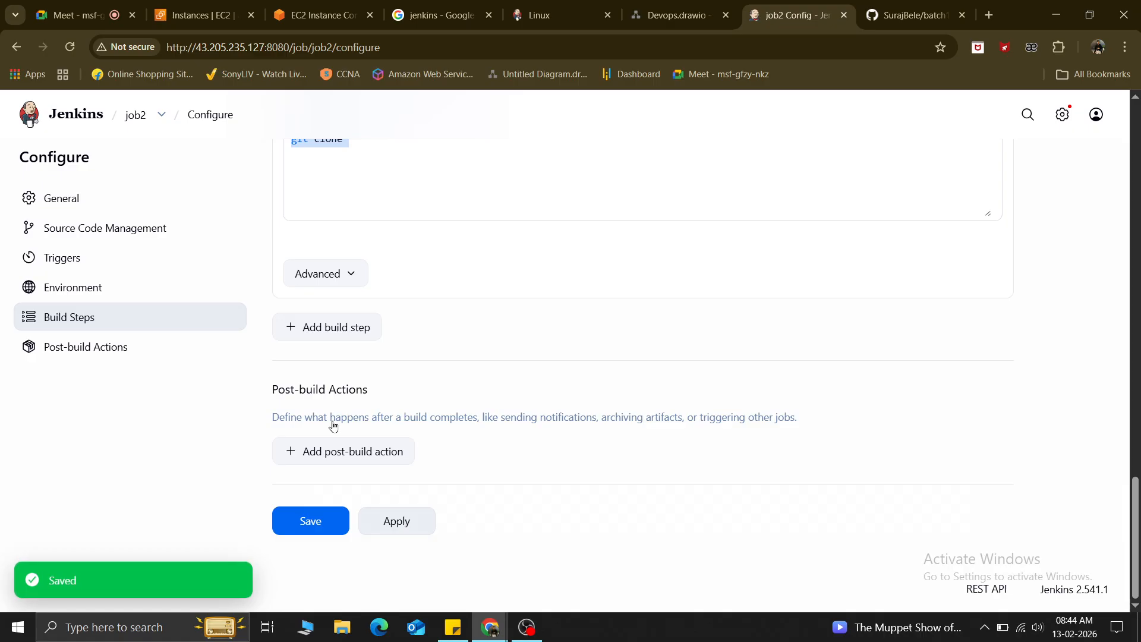
click(304, 523)
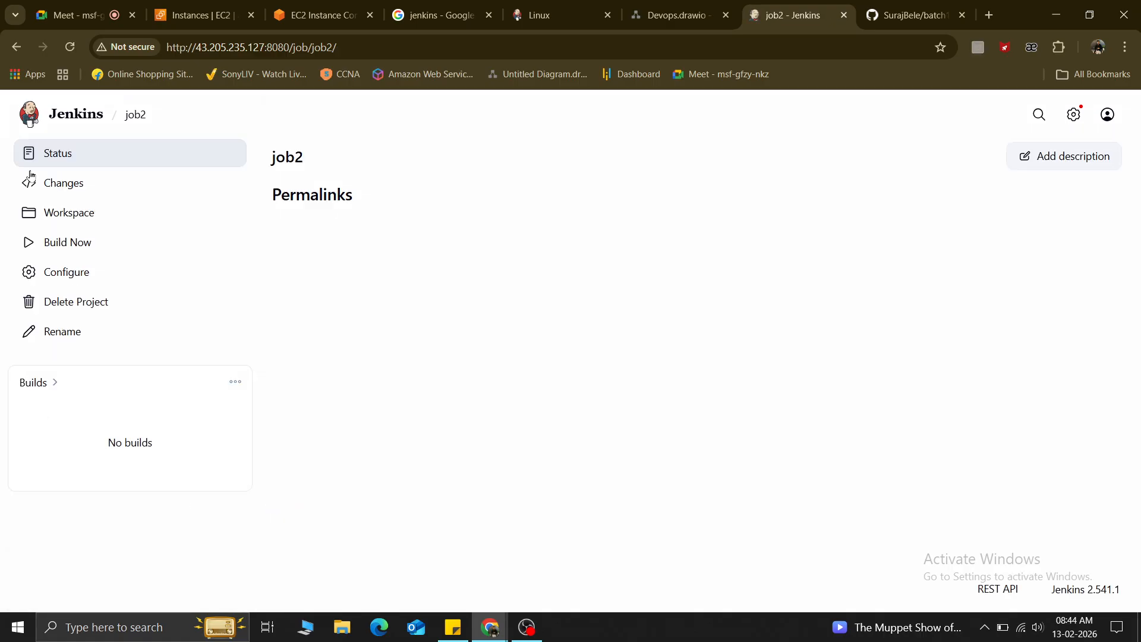
click(31, 250)
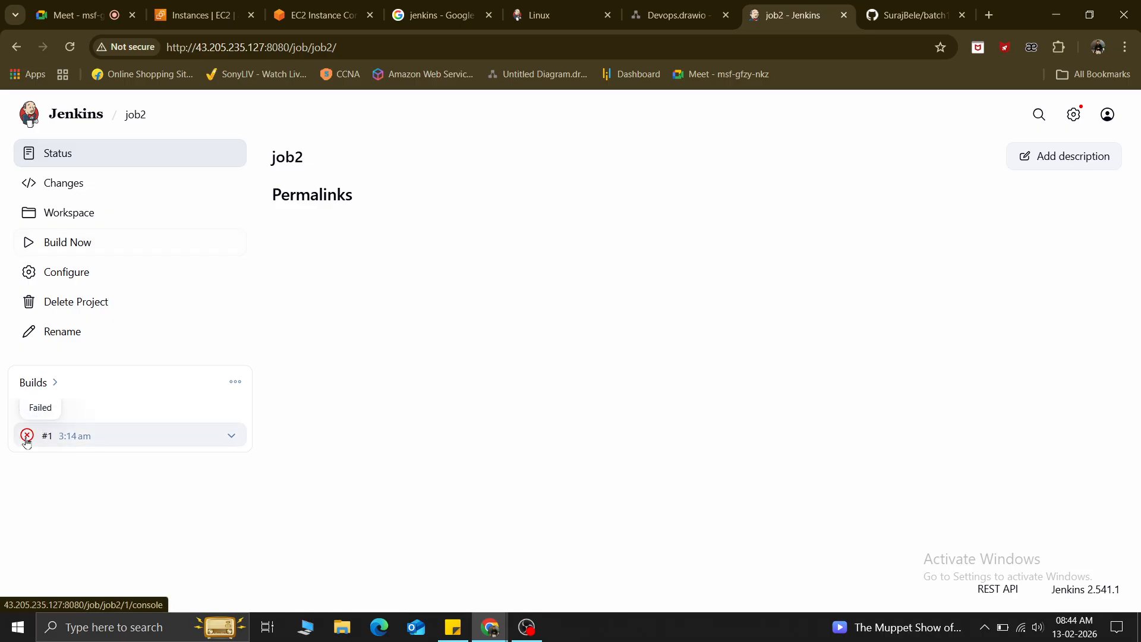
click(29, 436)
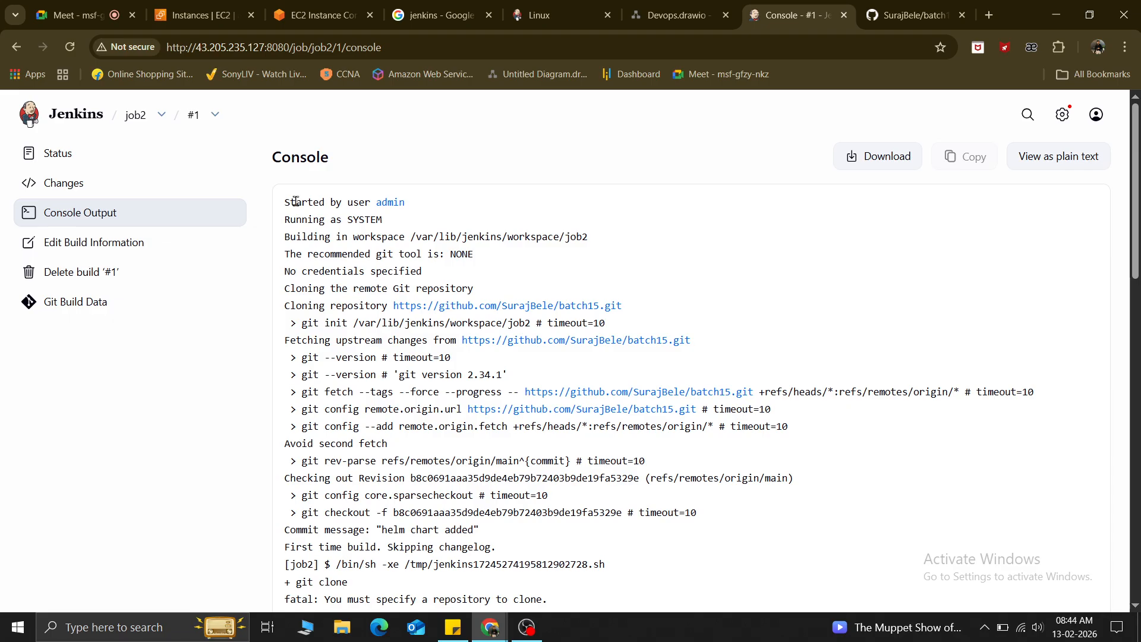
Read the log's workspace path, repository cloning, fetching and checkout lines.
drag(308, 207, 441, 274)
click(433, 233)
drag(598, 236, 548, 237)
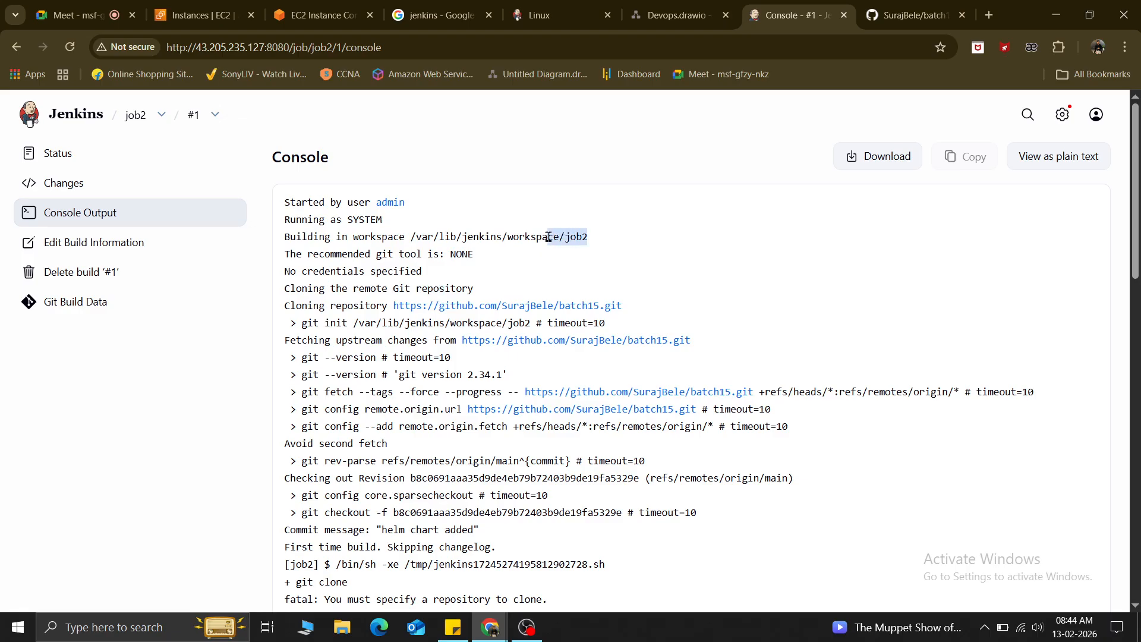
drag(288, 288, 483, 289)
click(325, 333)
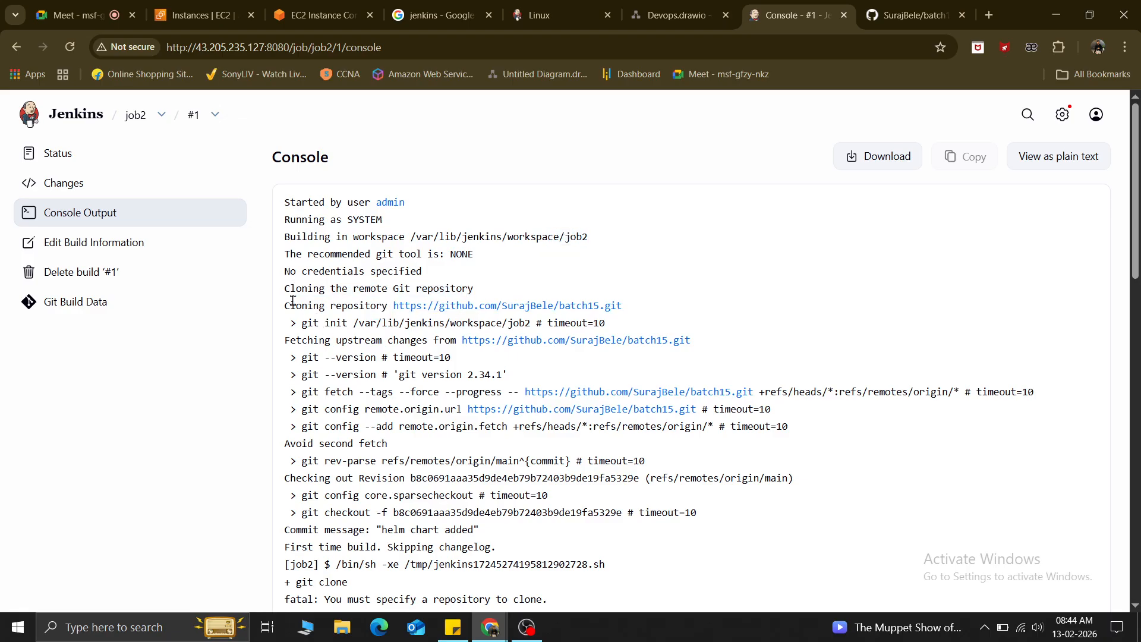
drag(290, 304, 622, 306)
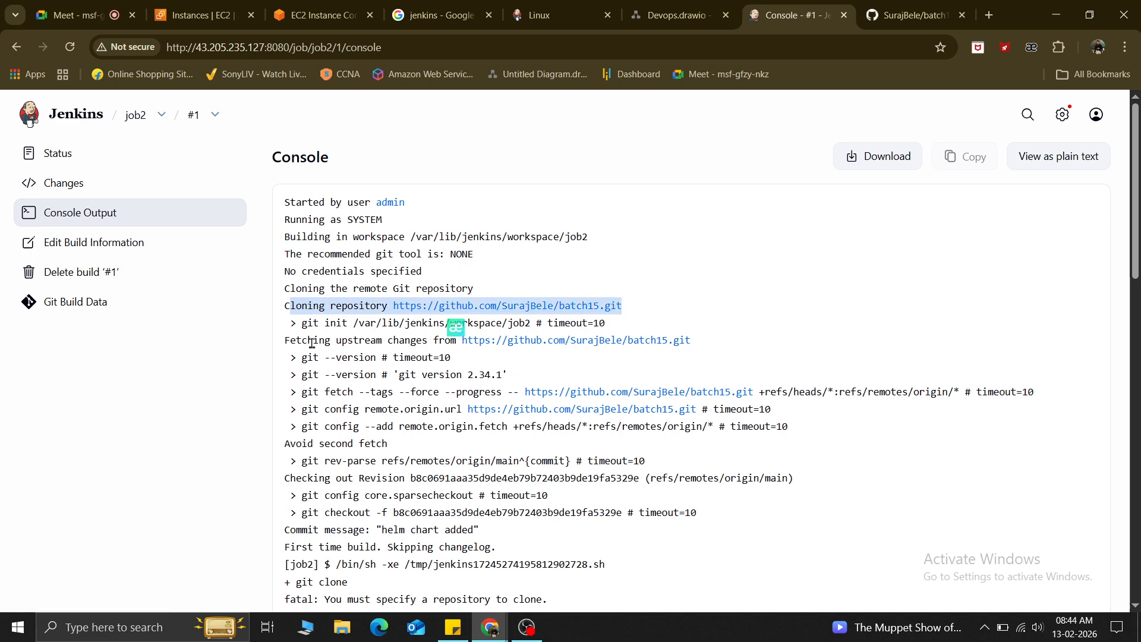
drag(285, 341, 462, 346)
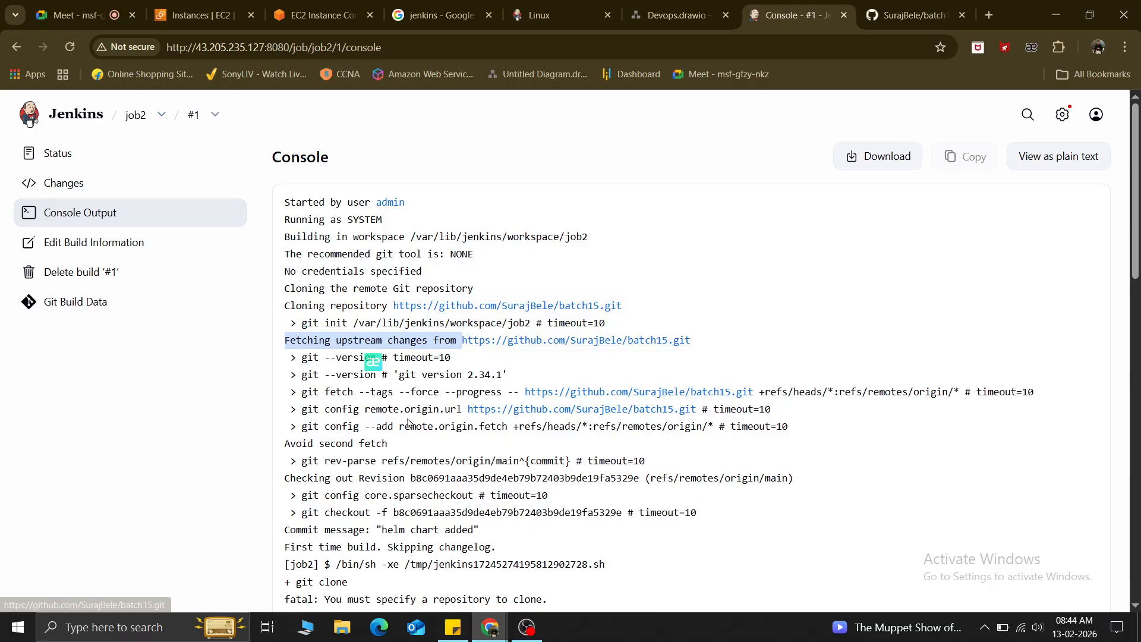
scroll(341, 256, down, 3)
drag(298, 238, 805, 334)
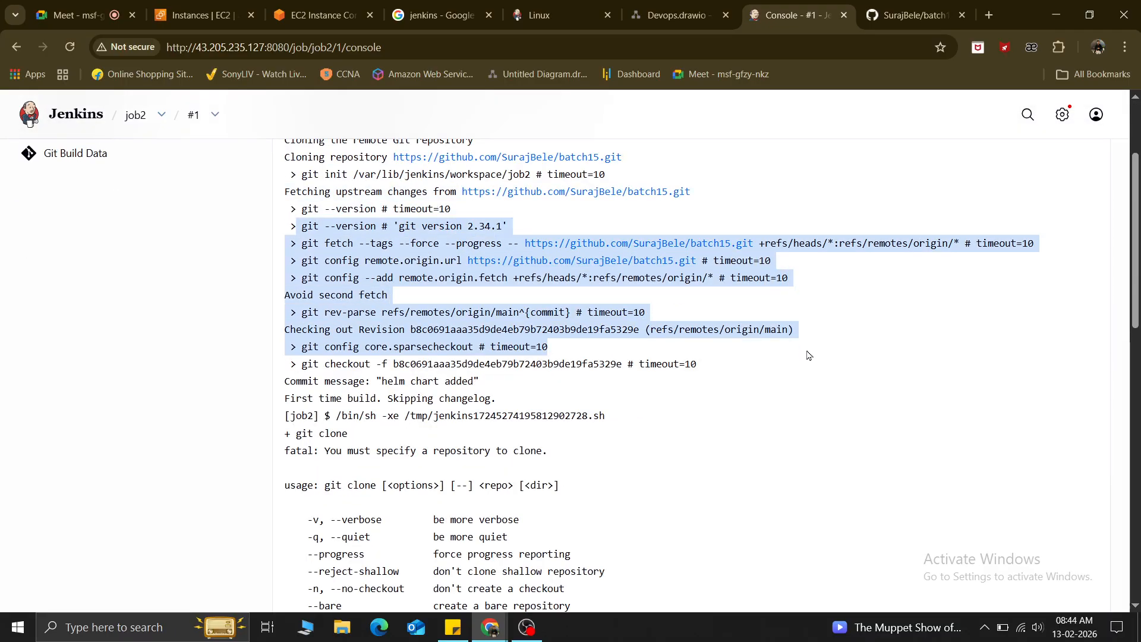
click(367, 330)
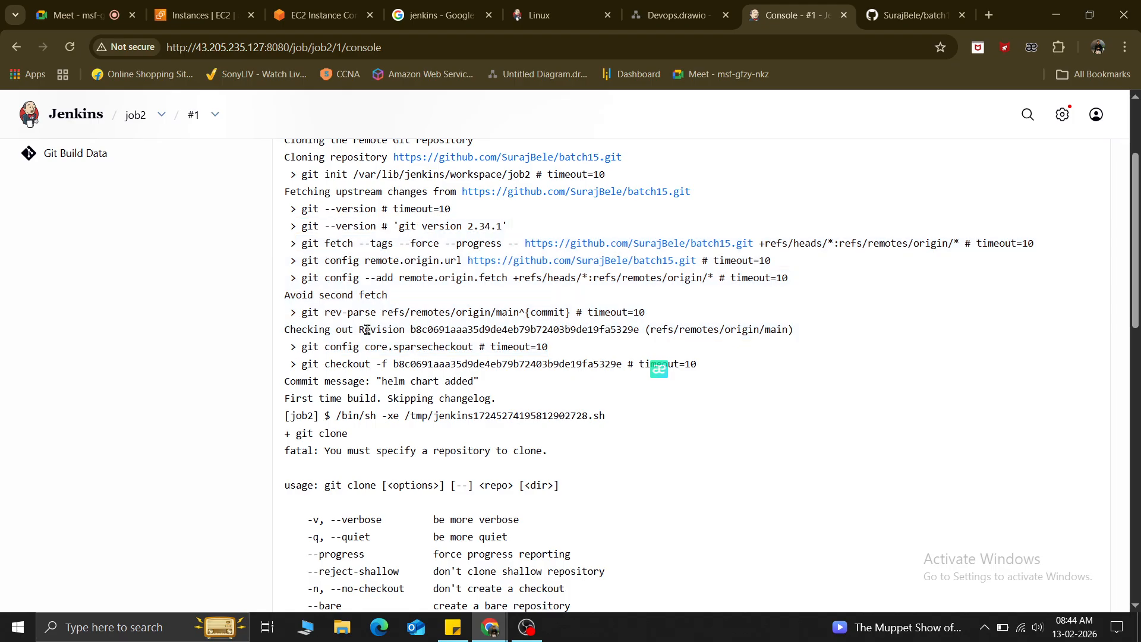
Examine the failing '+ git clone' line and its usage error, then return to job2's page.
scroll(367, 329, down, 3)
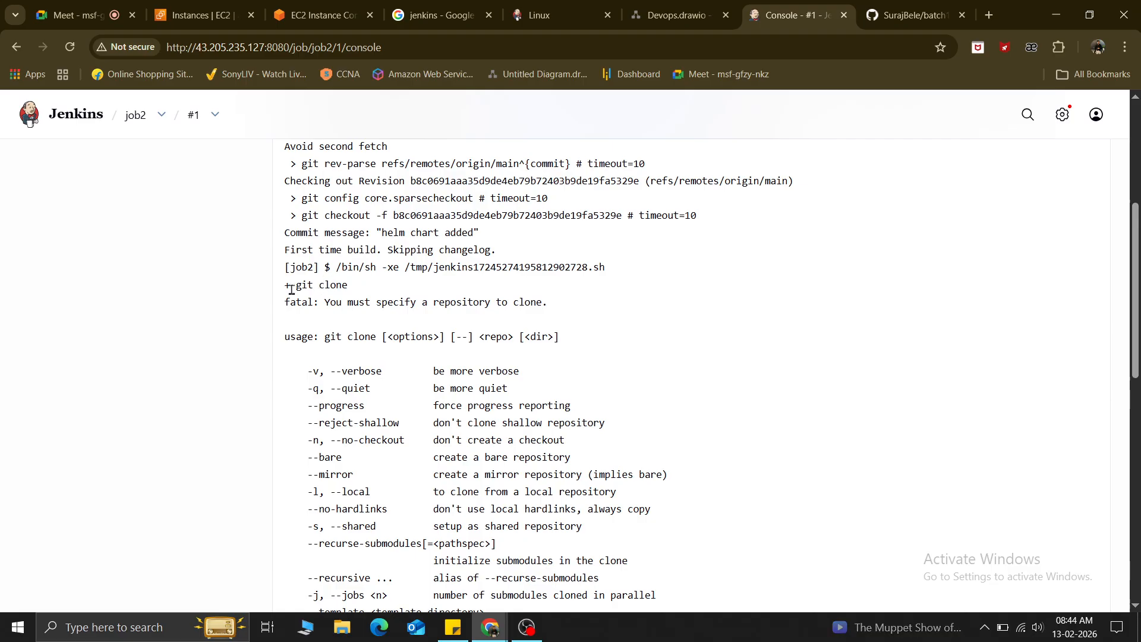
drag(284, 285, 553, 304)
click(388, 393)
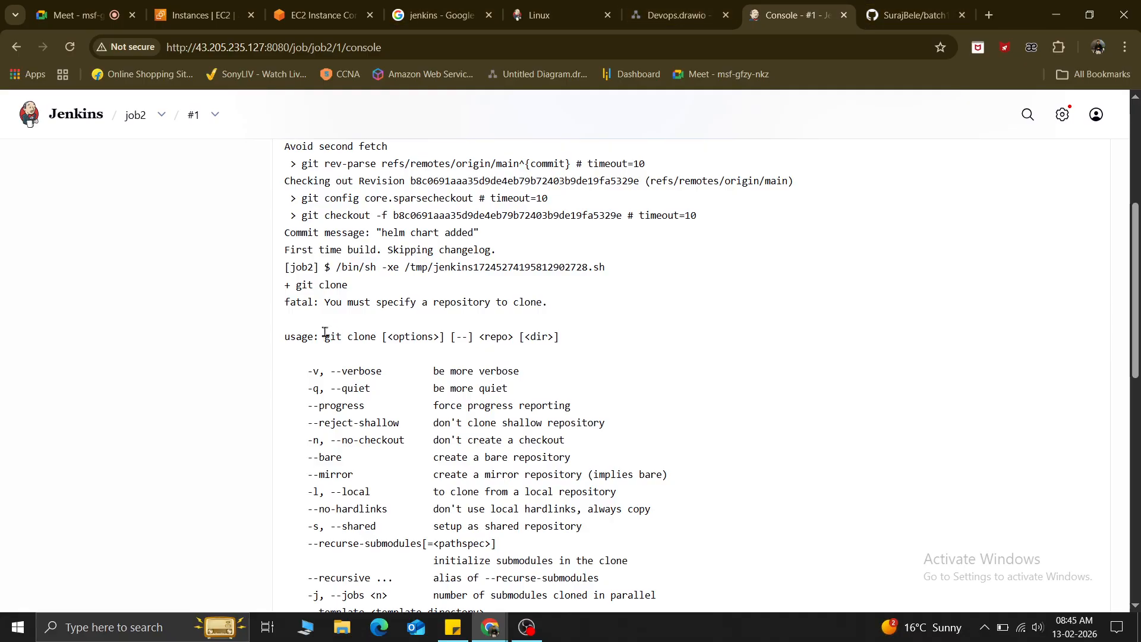
drag(324, 333, 380, 336)
scroll(378, 341, up, 5)
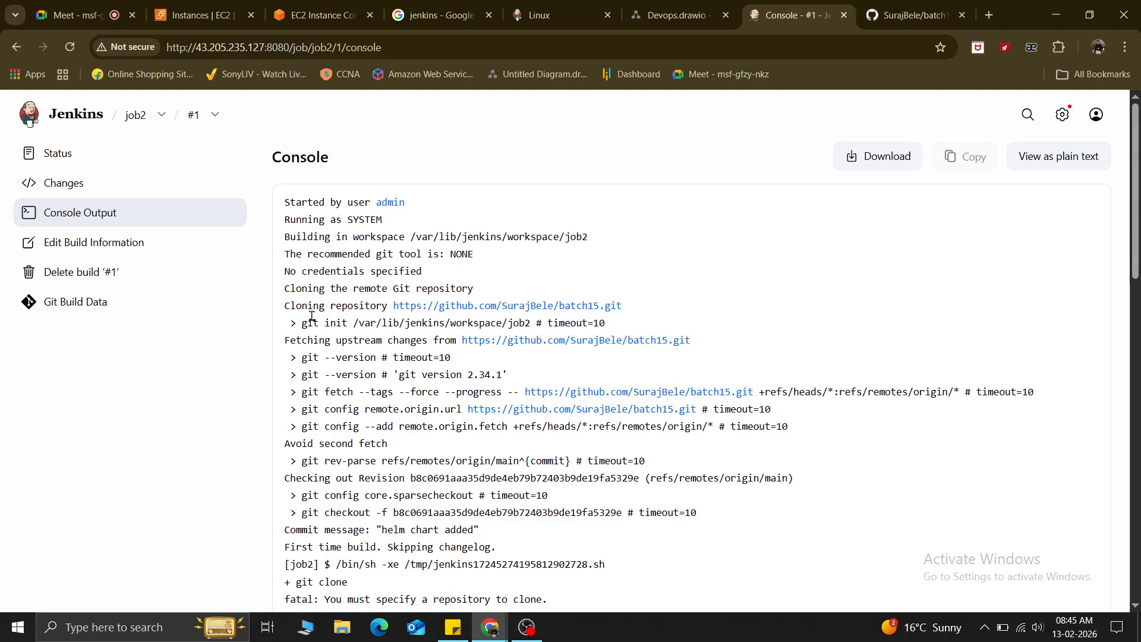
scroll(479, 540, down, 5)
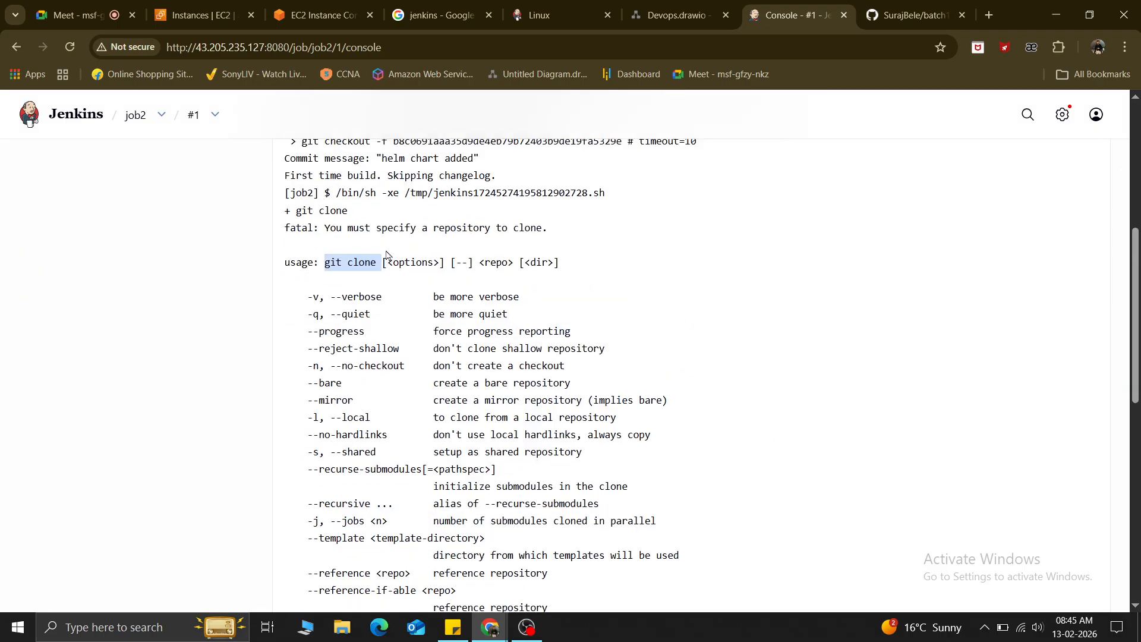
scroll(379, 269, up, 4)
click(411, 270)
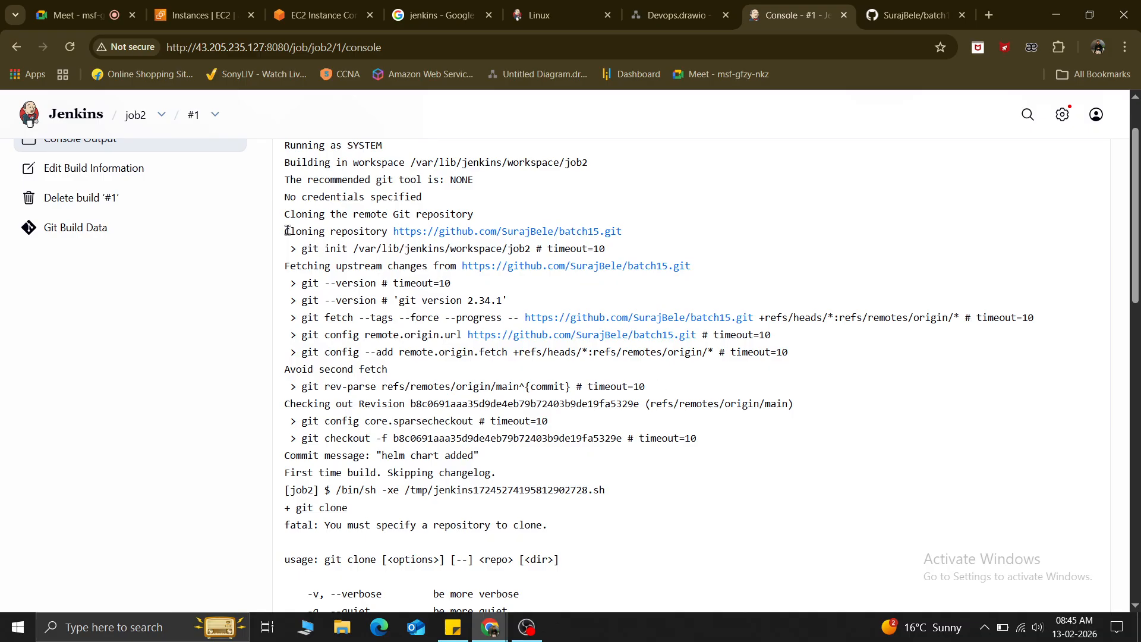
mouse_move(286, 231)
mouse_down()
mouse_move(558, 254)
mouse_move(741, 387)
mouse_up()
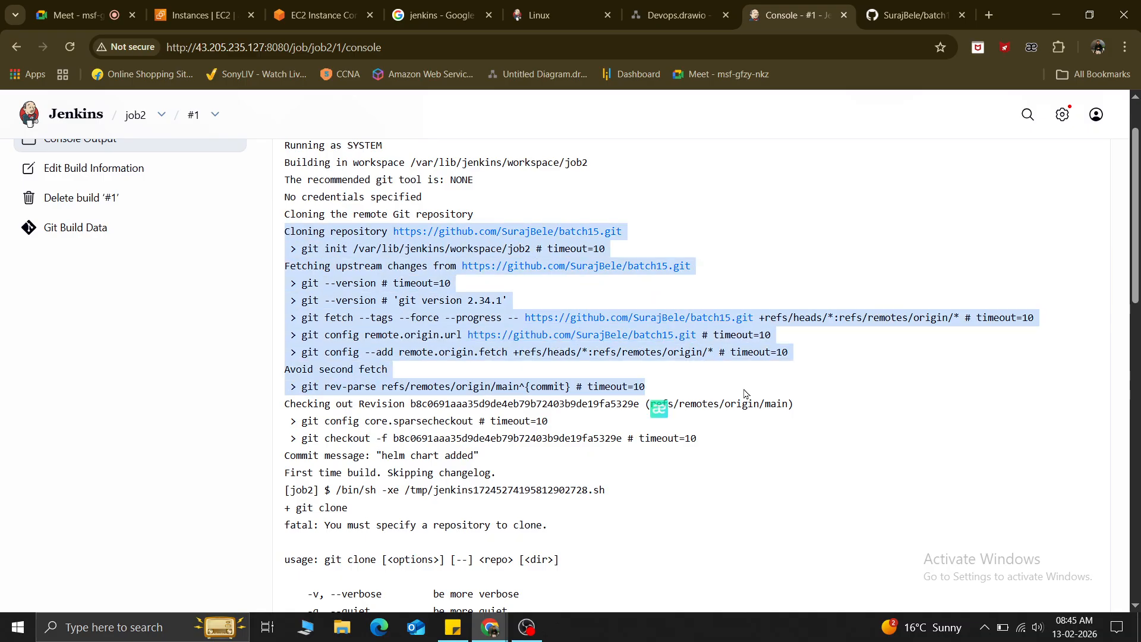
scroll(468, 472, down, 2)
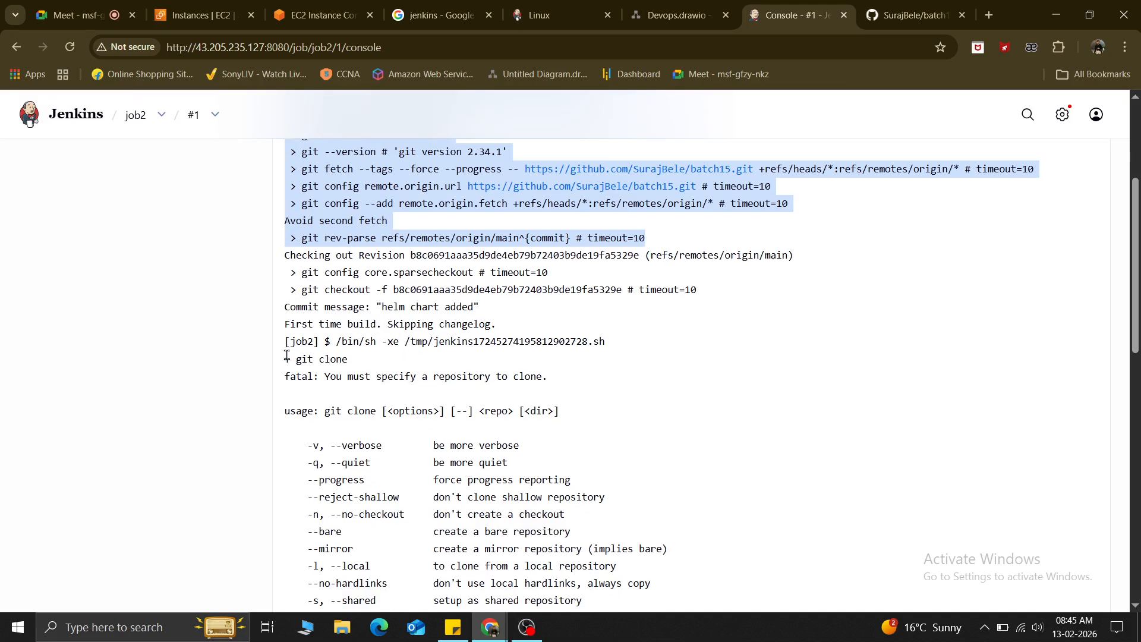
drag(287, 356, 354, 360)
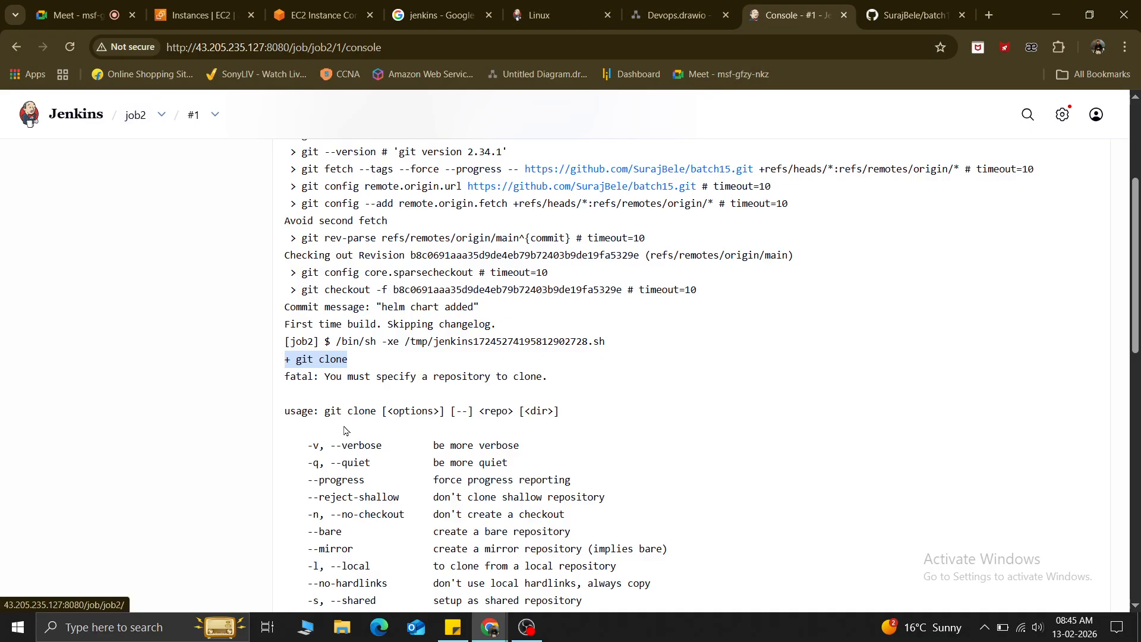
drag(324, 412, 378, 414)
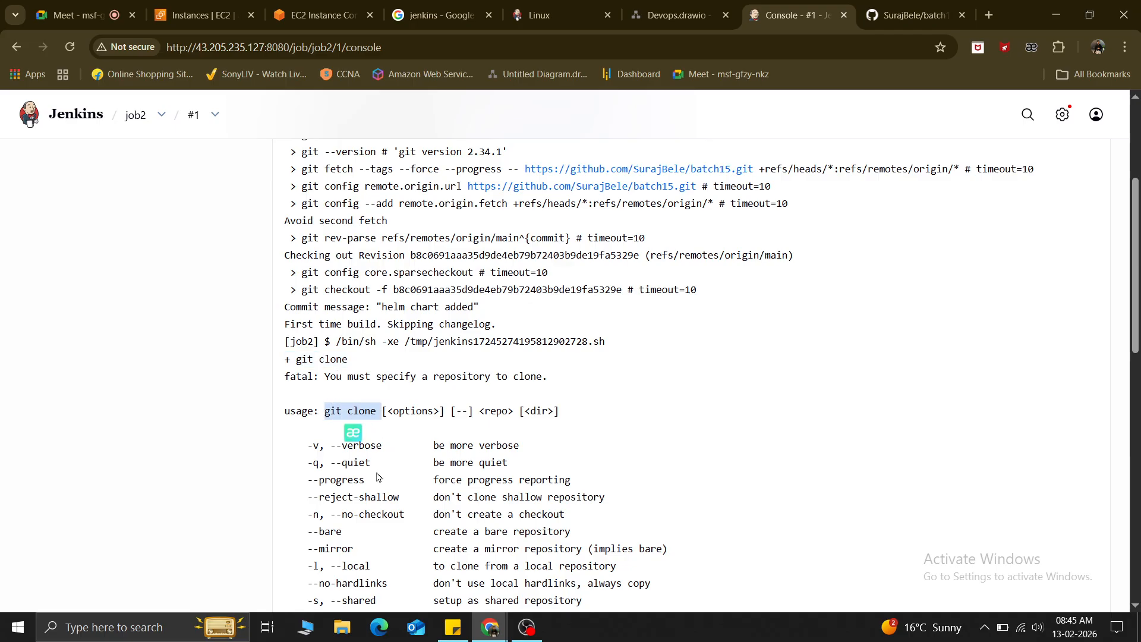
scroll(381, 478, down, 12)
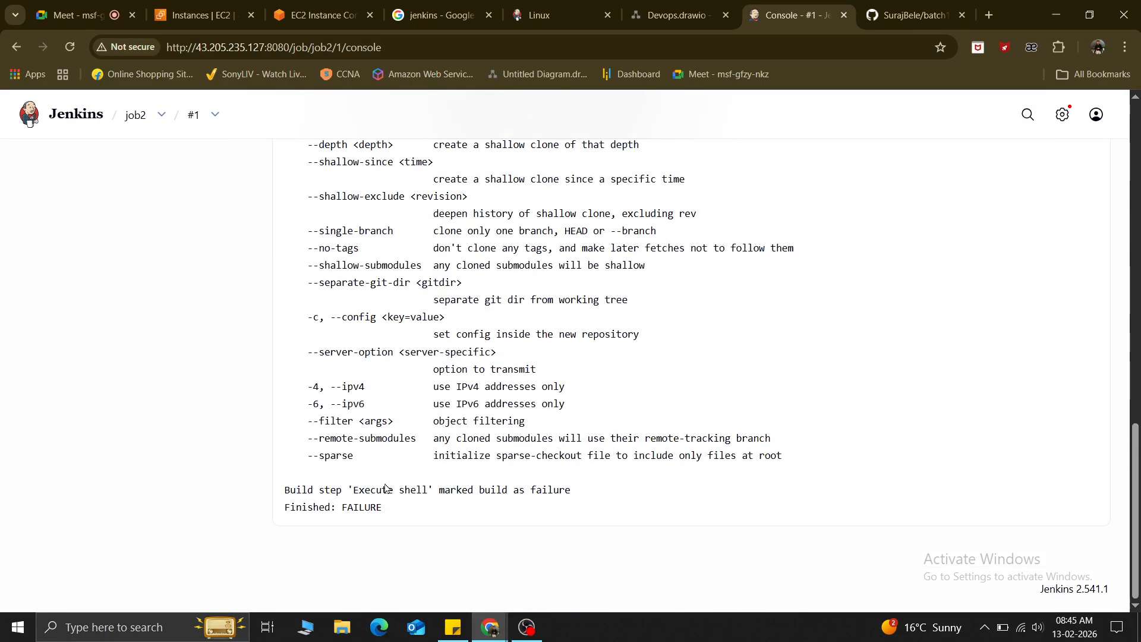
scroll(385, 488, up, 10)
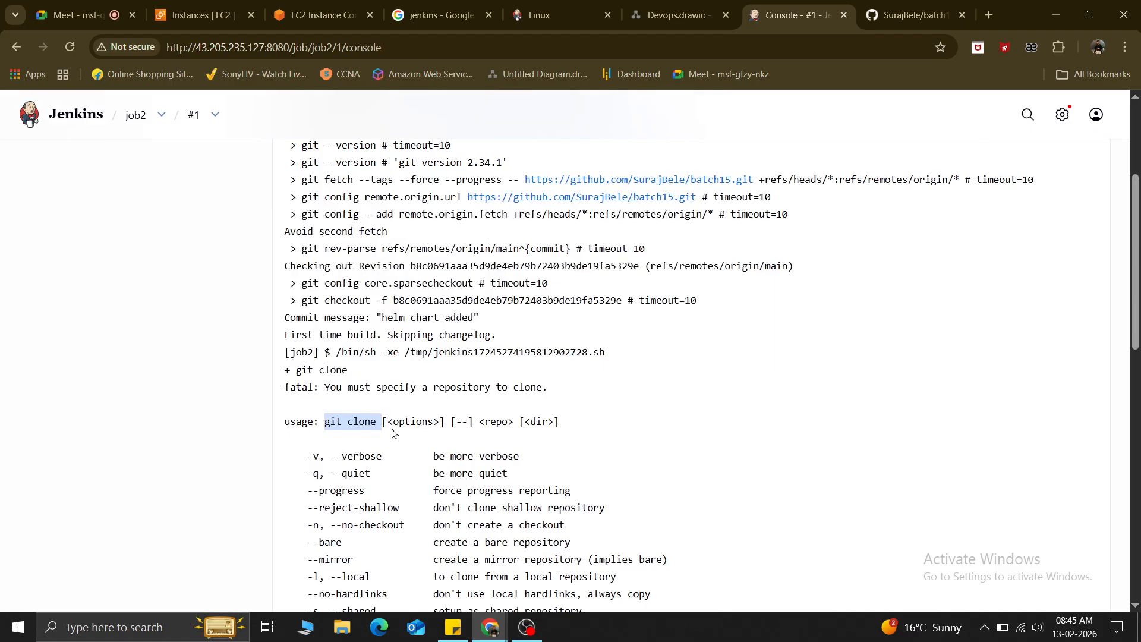
click(136, 116)
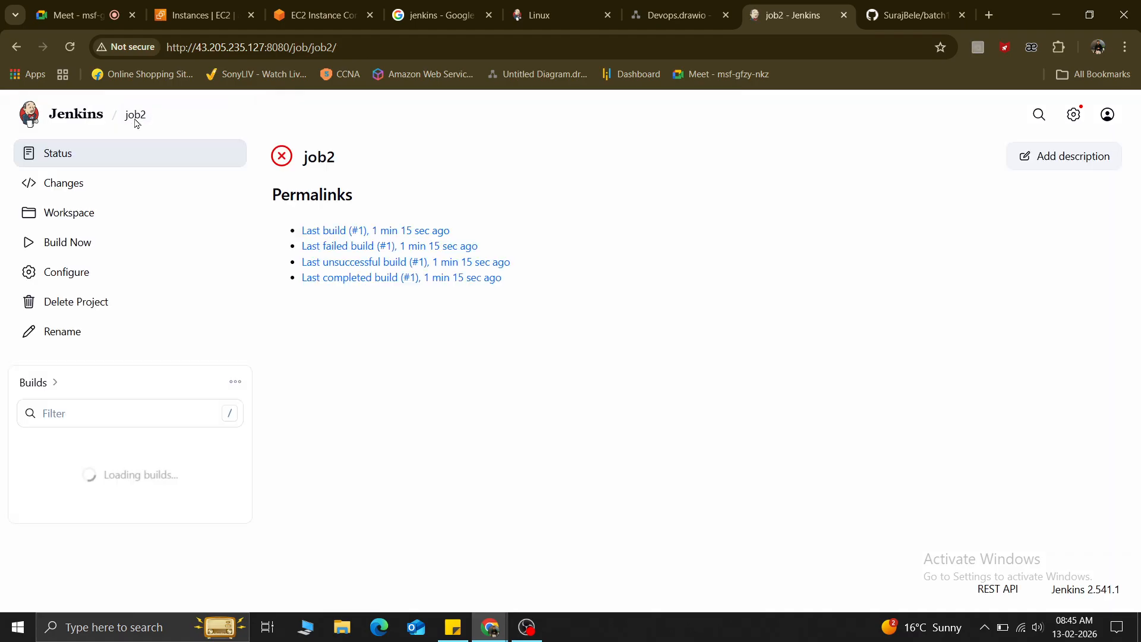
In job2's configuration, clear the git clone command and delete the Execute shell step.
click(72, 276)
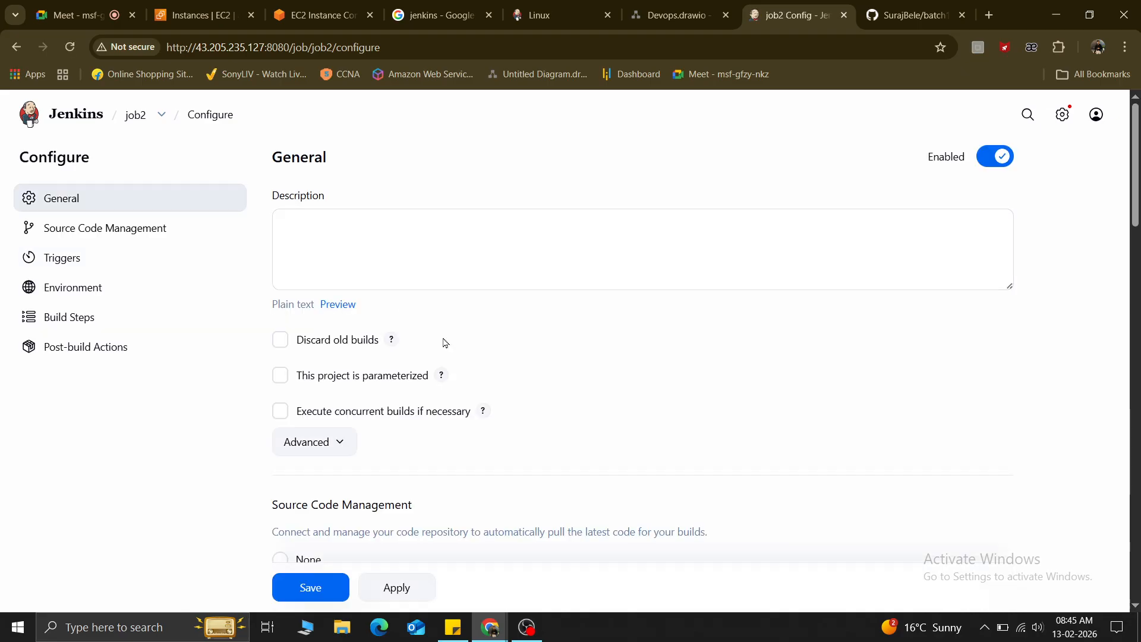
scroll(523, 475, down, 10)
scroll(523, 478, down, 12)
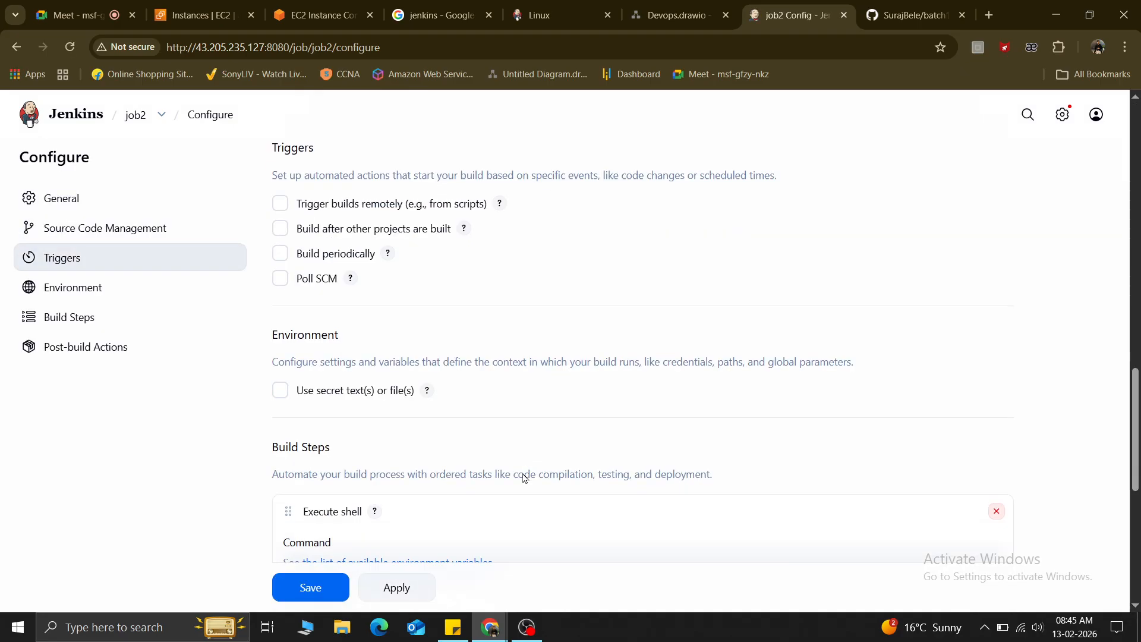
drag(352, 304, 276, 307)
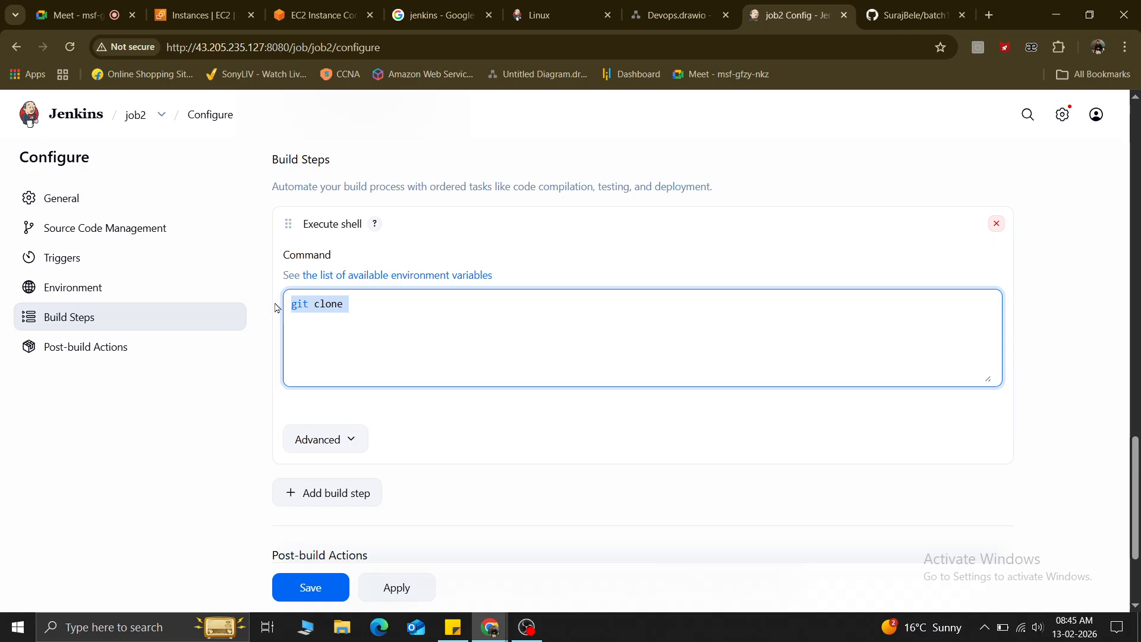
key(BackSpace)
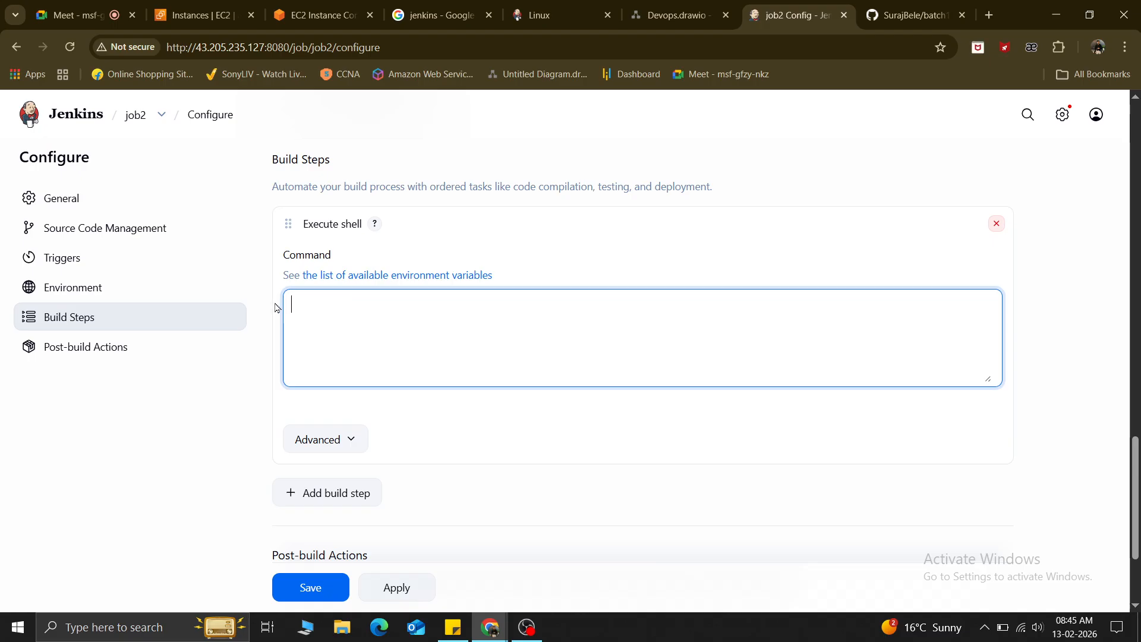
click(997, 226)
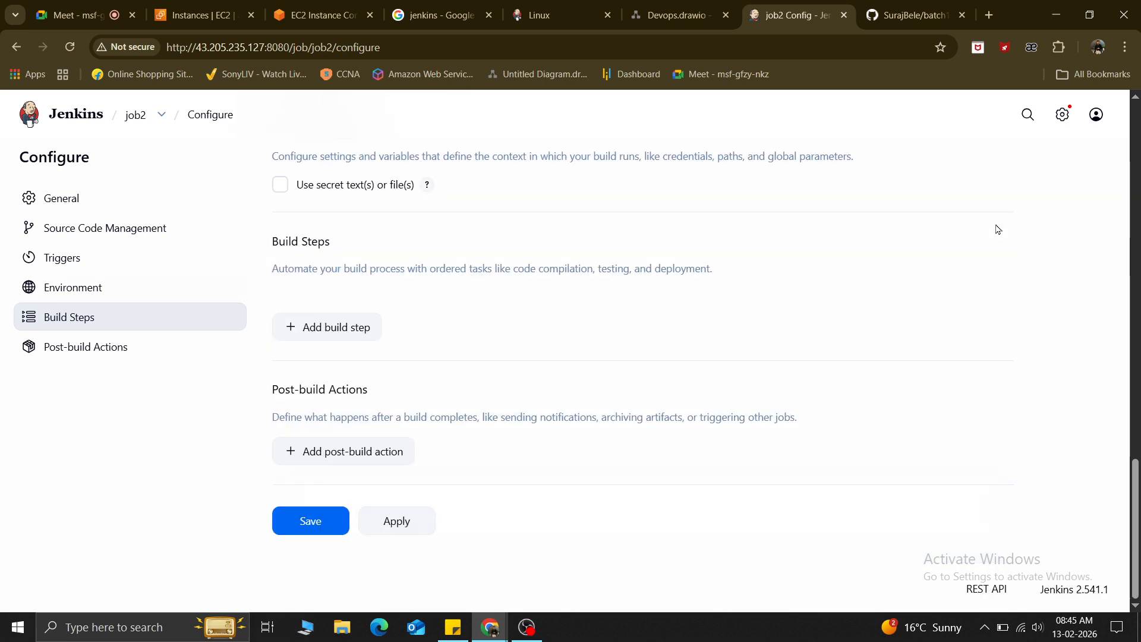
Apply and save the configuration, then start build #2.
scroll(343, 333, up, 3)
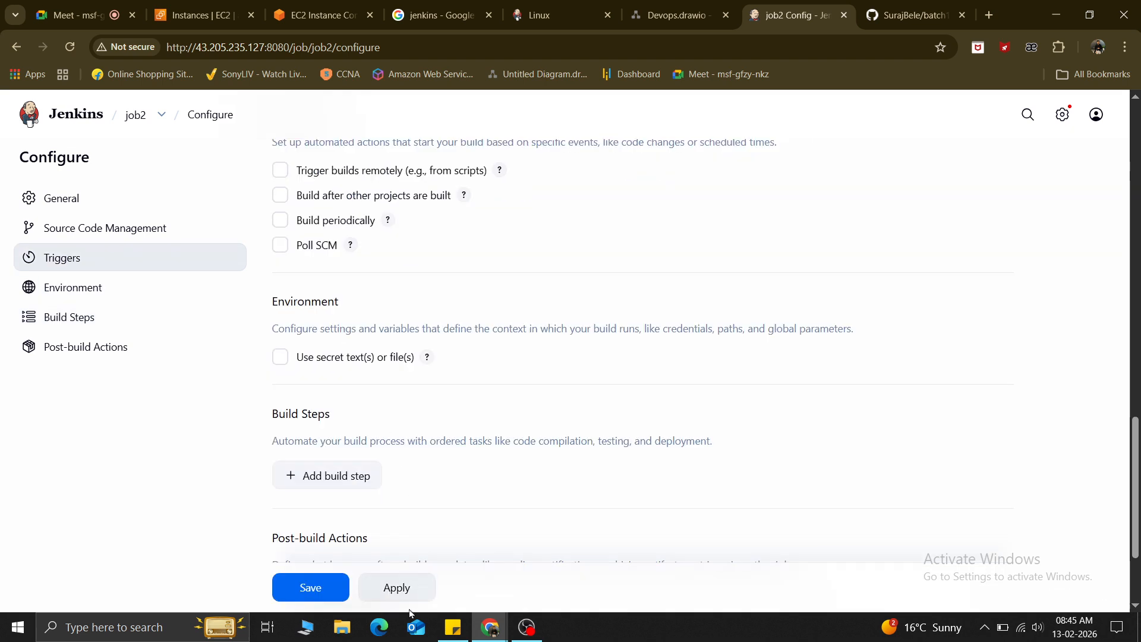
click(395, 589)
click(308, 589)
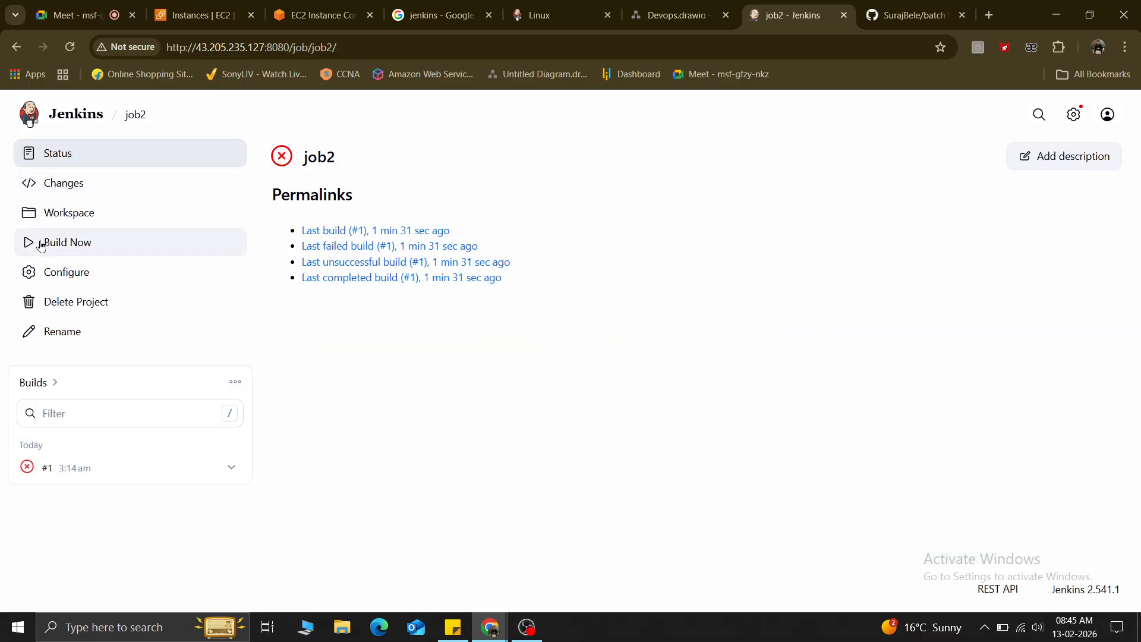
click(40, 246)
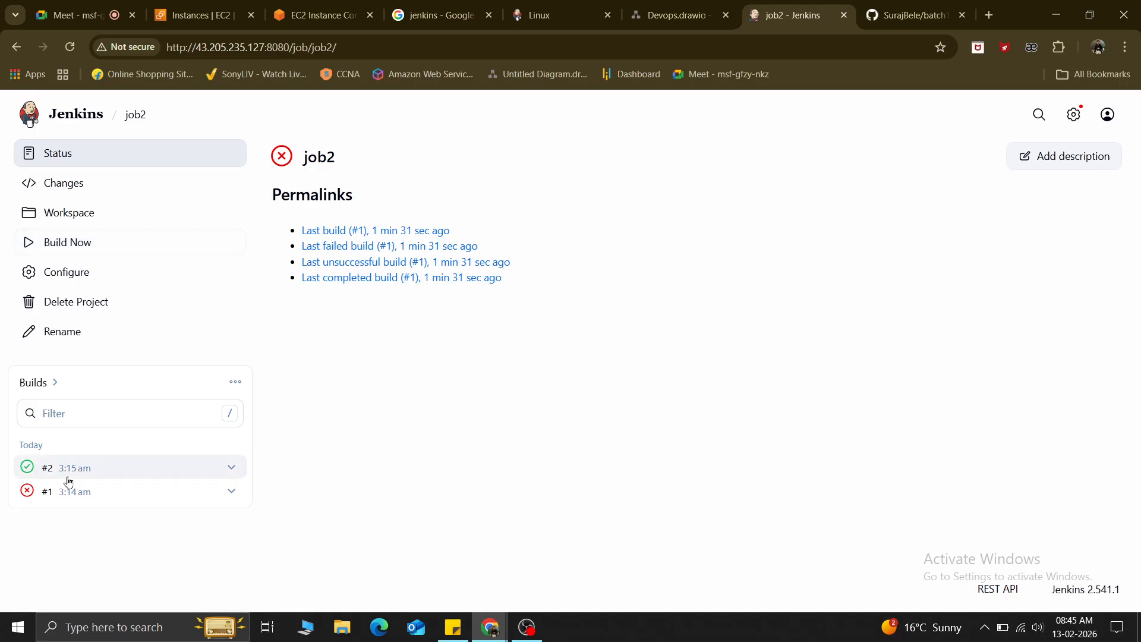
View build #2's SUCCESS console output, then return to the EC2 Instance Connect tab.
click(29, 470)
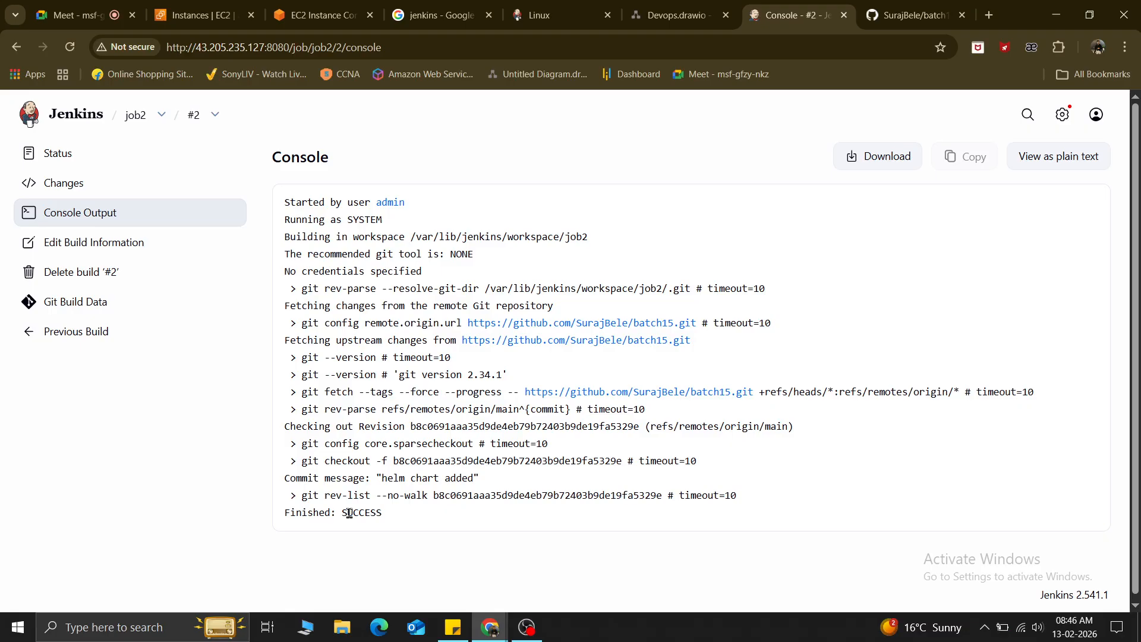
click(318, 15)
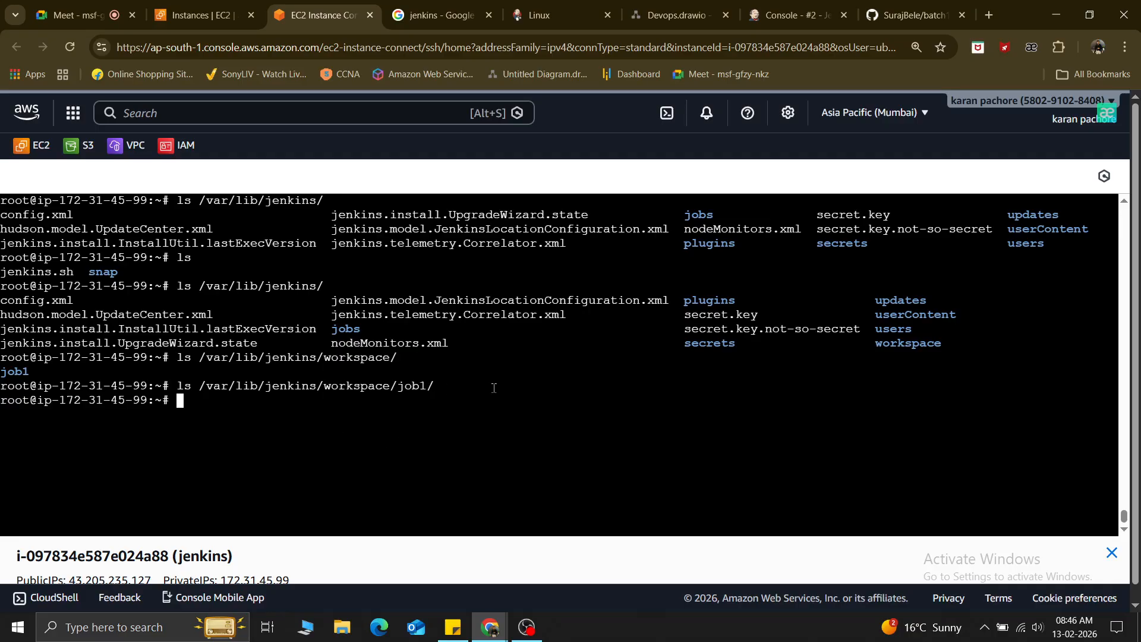
Reconnect Instance Connect, clear the screen, and become root with sudo -i.
click(73, 48)
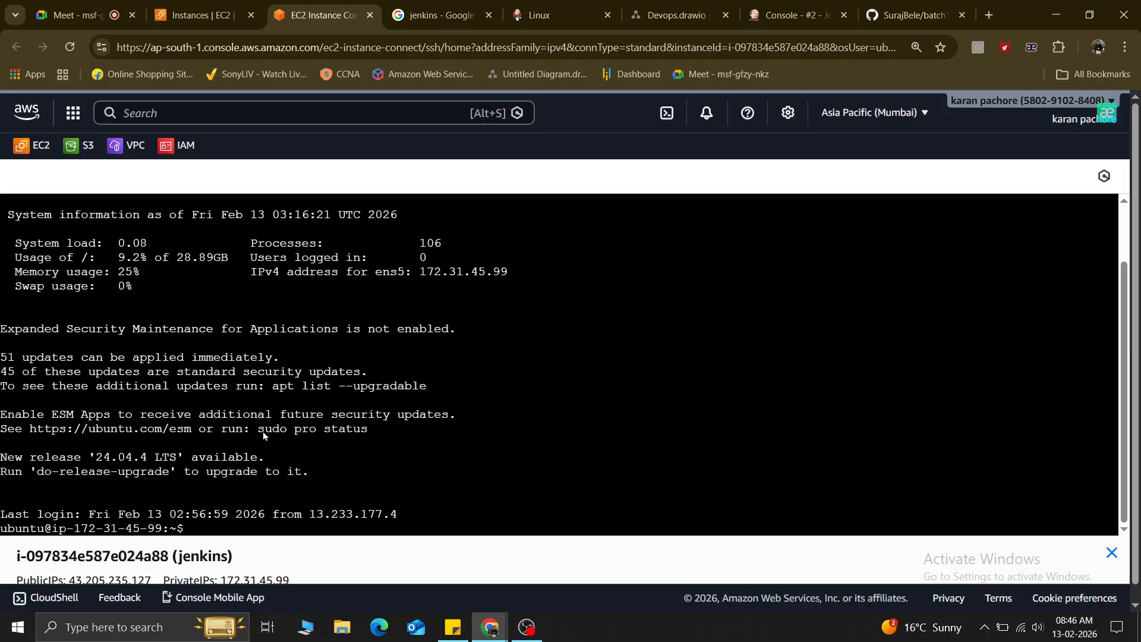
click(202, 524)
key(ctrl+l)
key(Up)
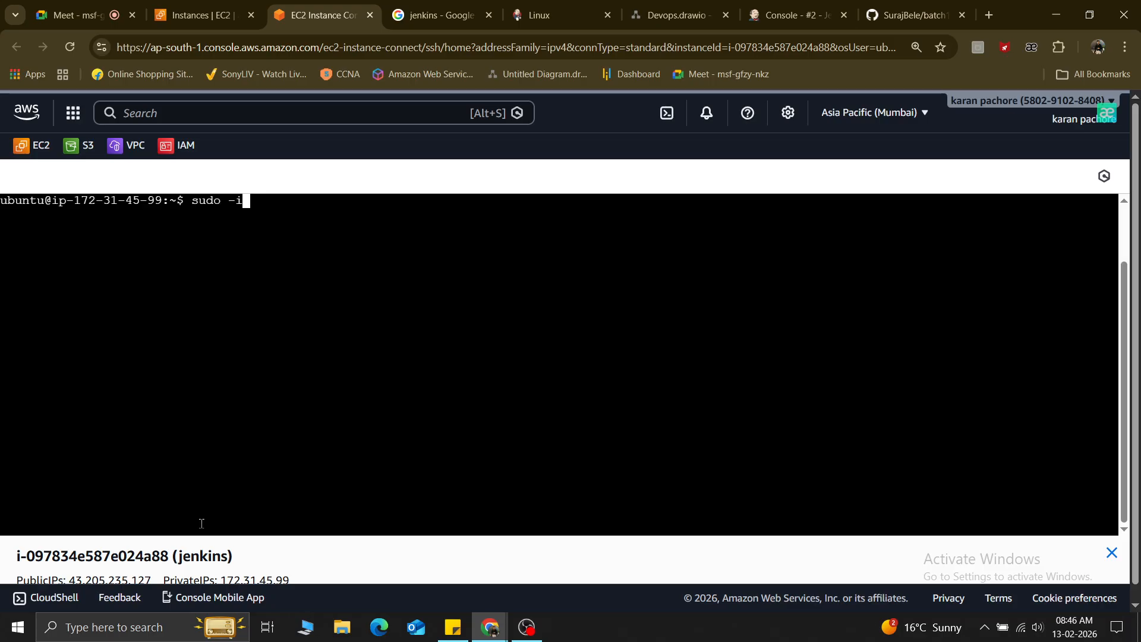
key(Down)
key(Up)
key(Return)
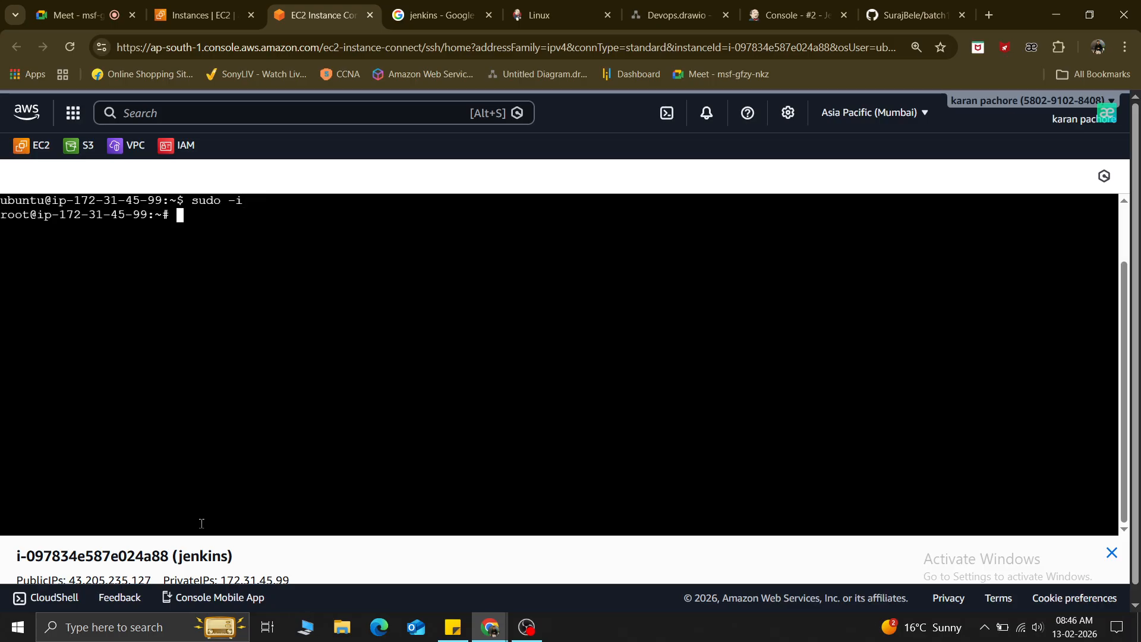
List /var/lib/jenkins/workspace/ and job2/ (ansible, docker, k8s, terraform), then return to Jenkins.
key(Up)
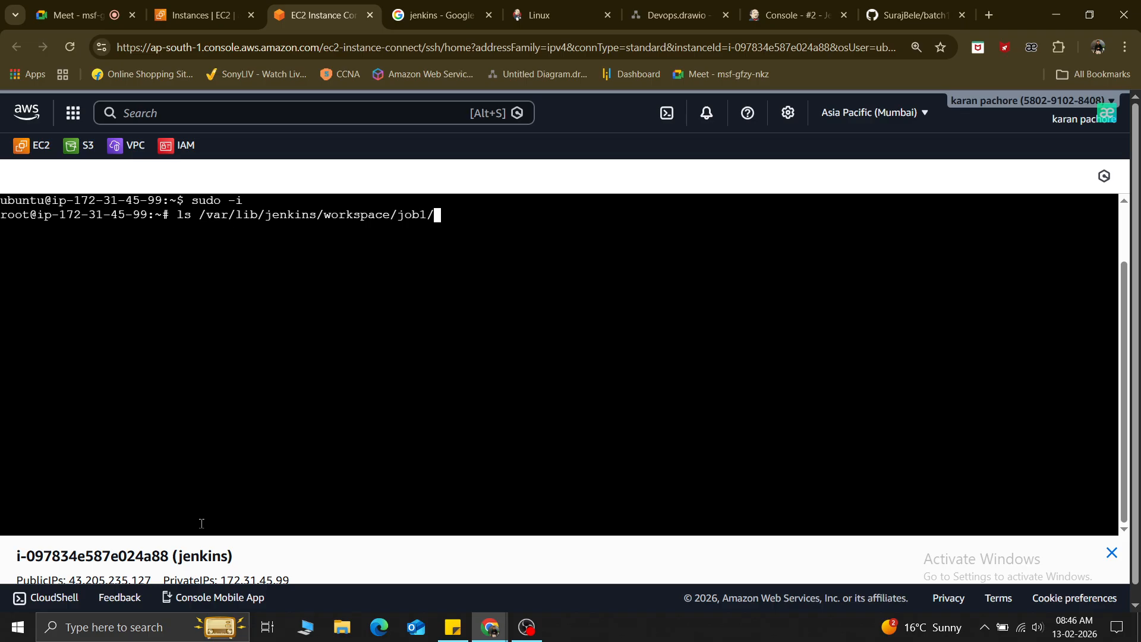
key(BackSpace)
key(BackSpace)
key(BackSpace)
key(BackSpace)
key(BackSpace)
key(Return)
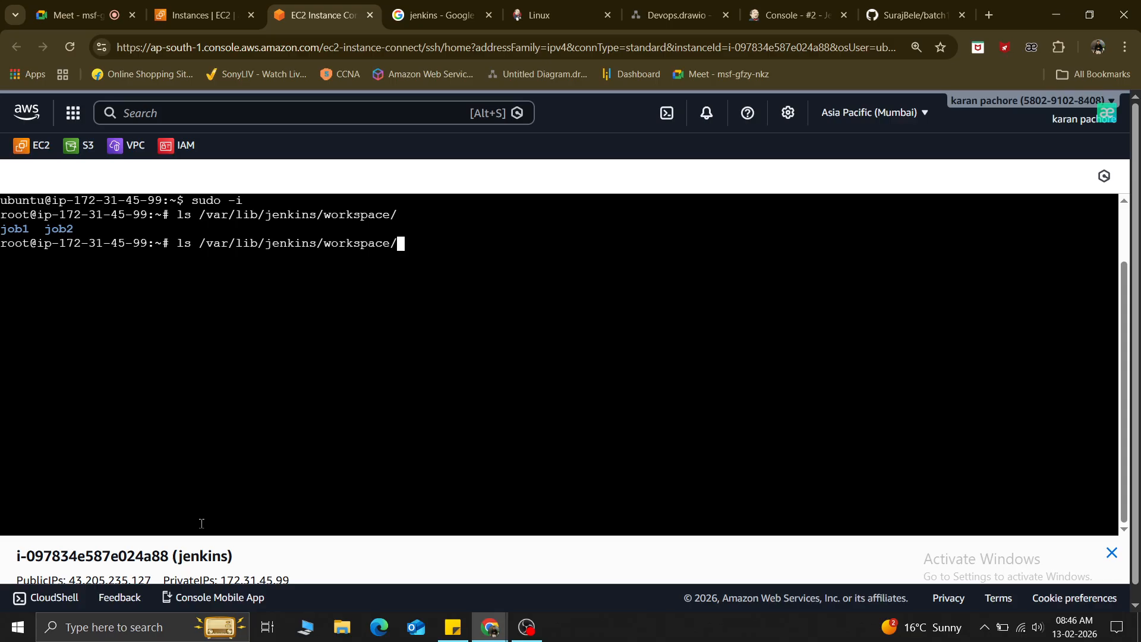
text(job2/)
key(Return)
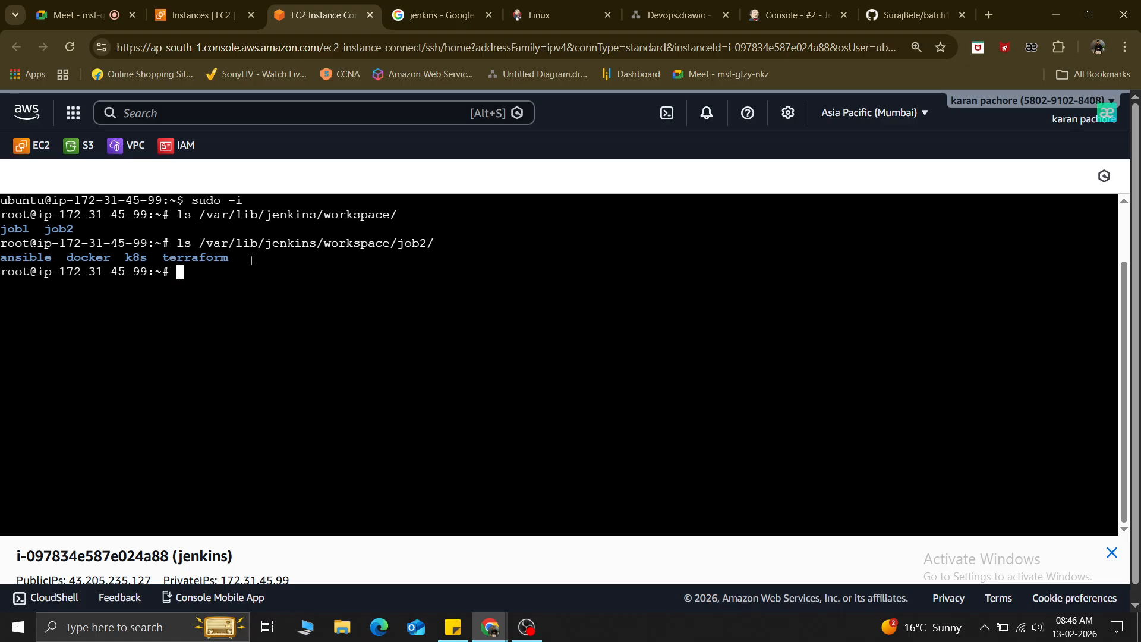
drag(252, 260, 2, 259)
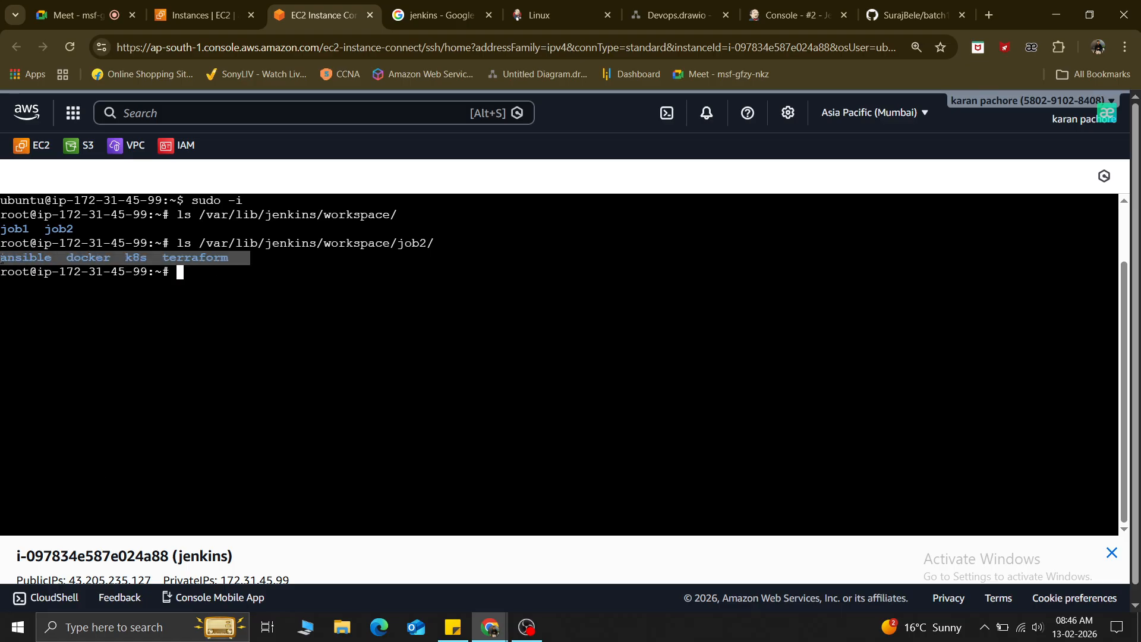
click(197, 275)
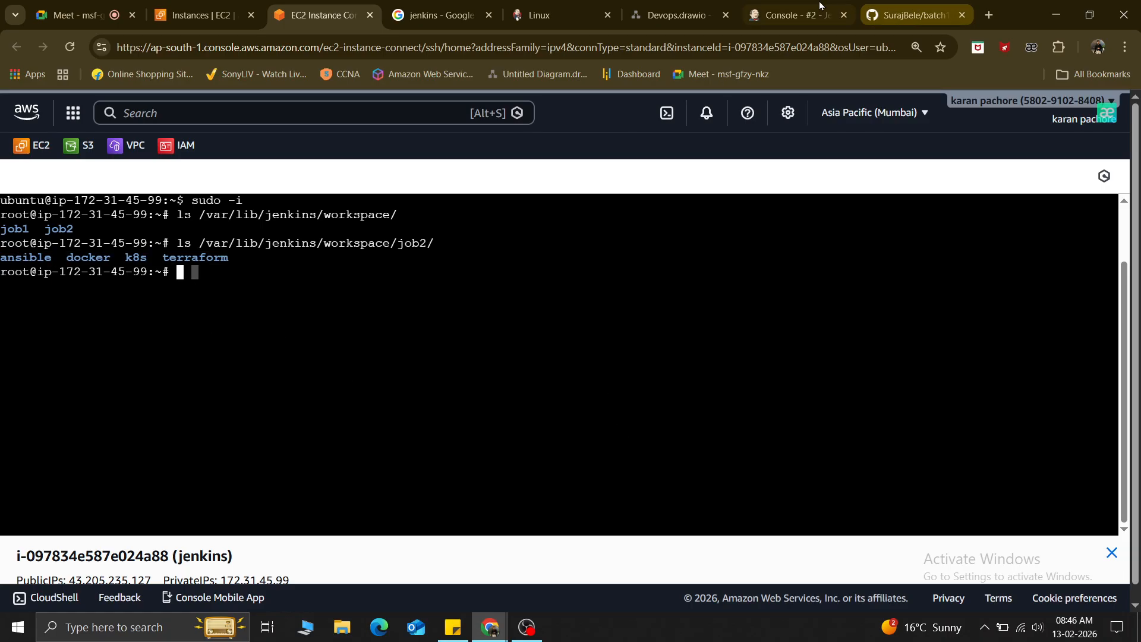
click(782, 6)
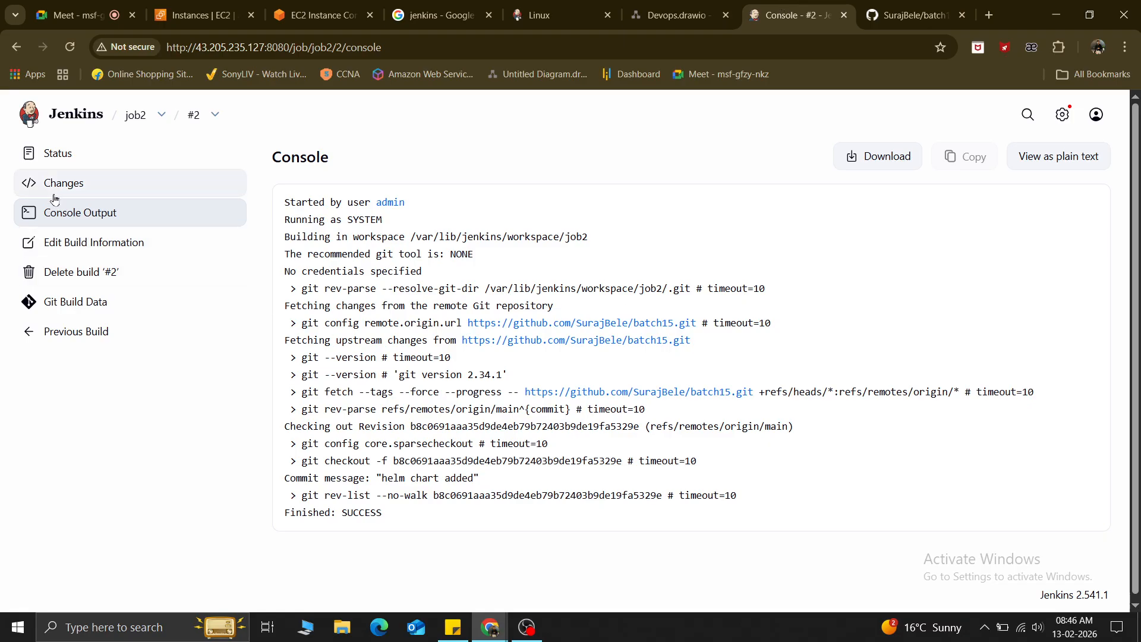
Return from build #2's console to job2's status page and open job2's Configure page.
key(alt+Tab)
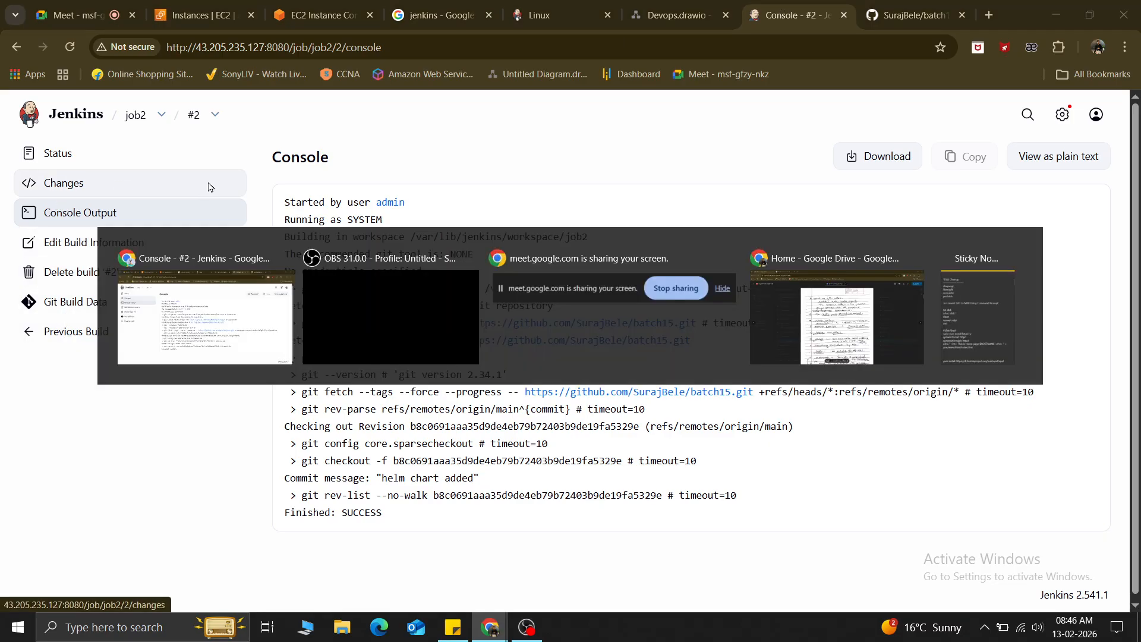
key(alt+Tab)
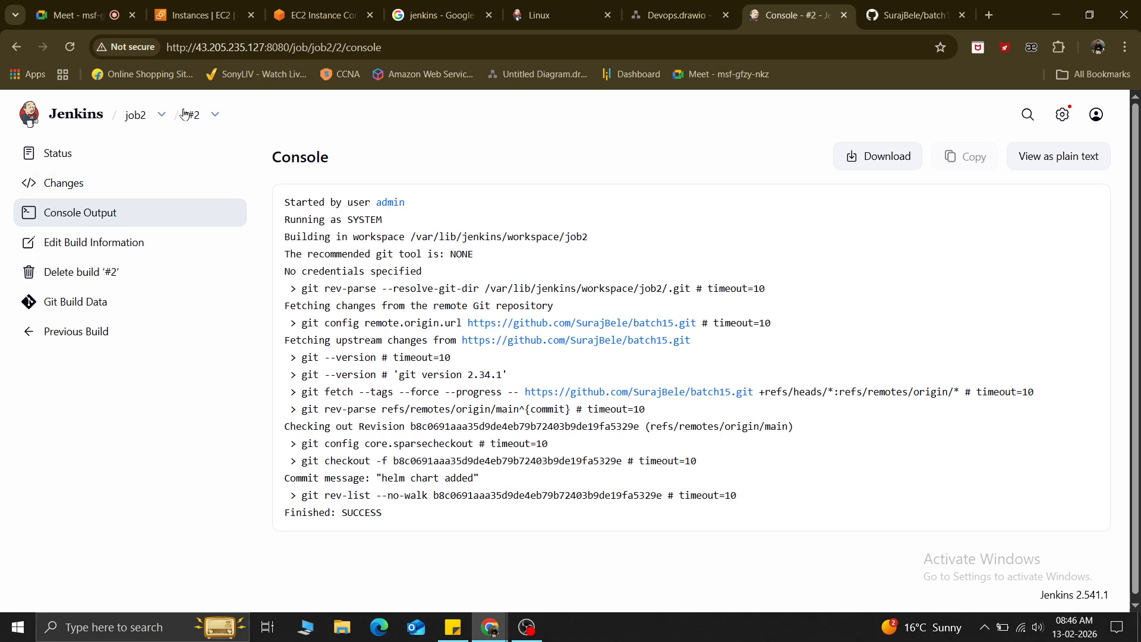
click(140, 116)
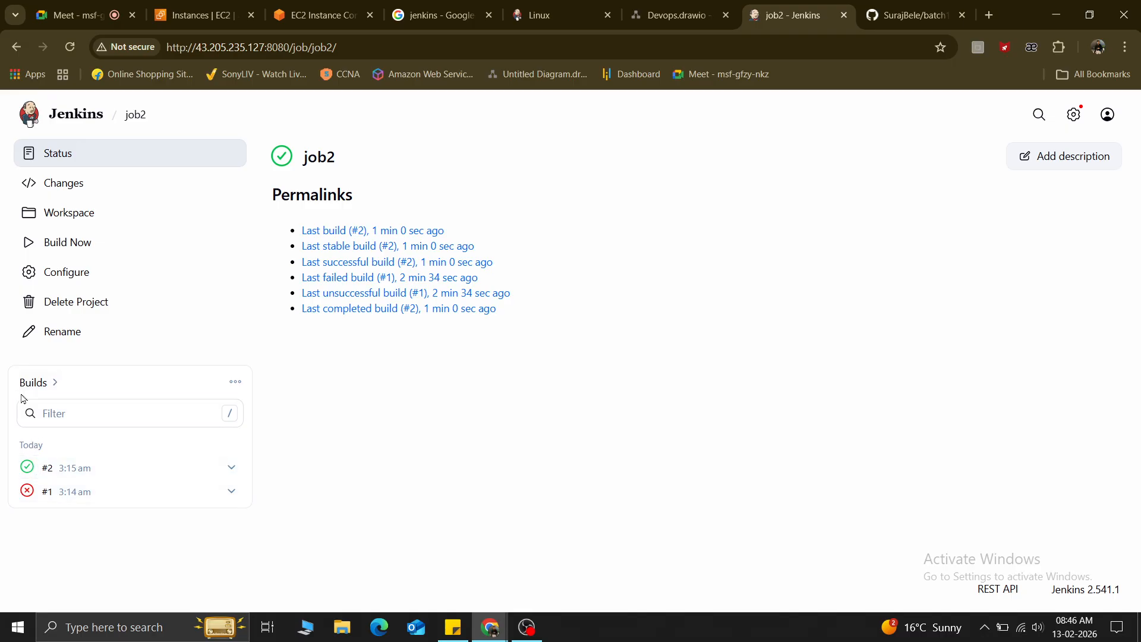
ctrl+scroll(46, 510, up, 6)
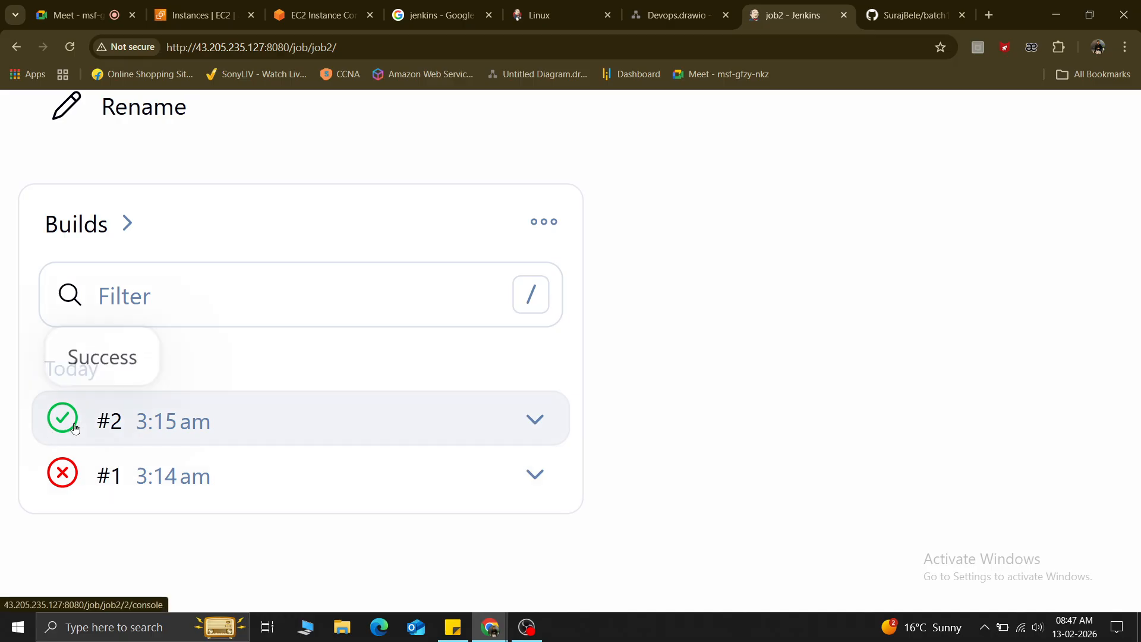
ctrl+scroll(83, 418, down, 4)
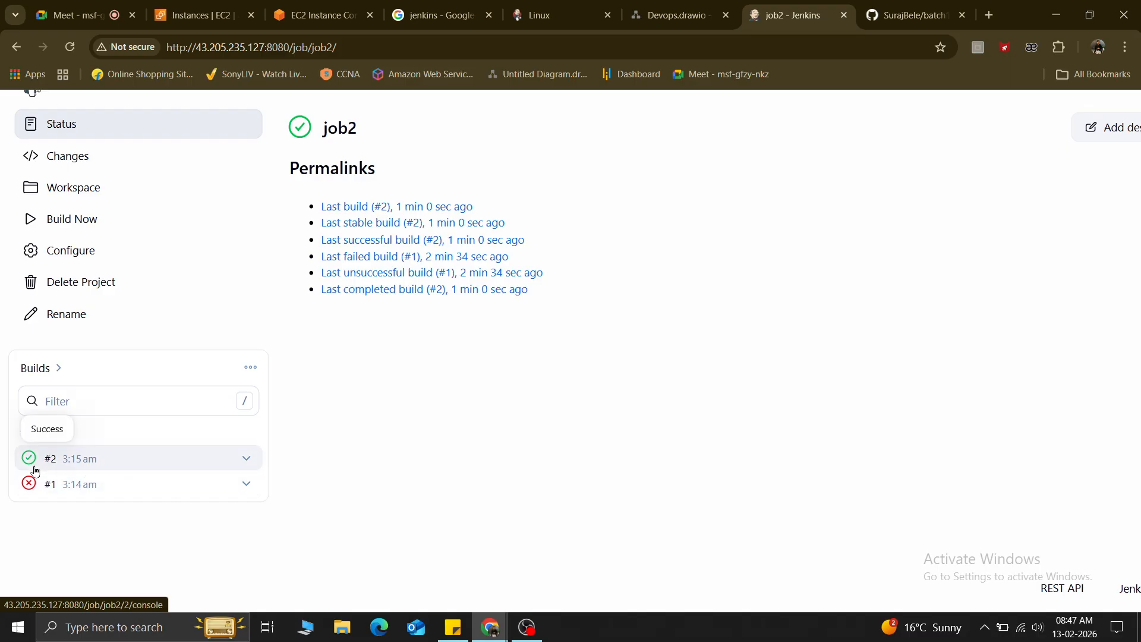
scroll(34, 471, down, 2)
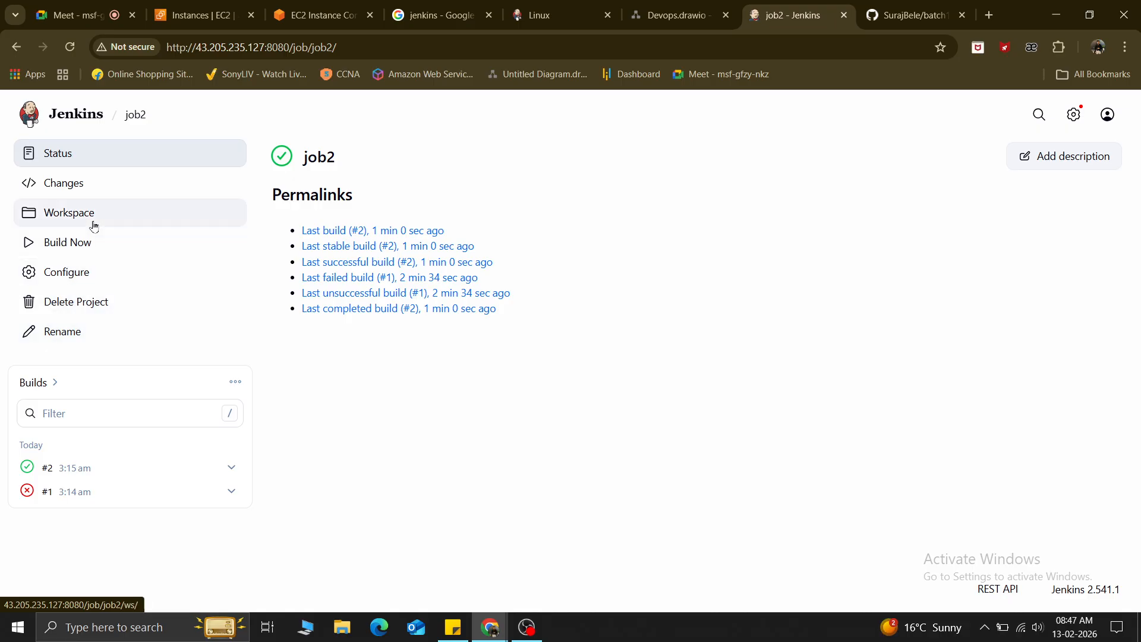
click(66, 273)
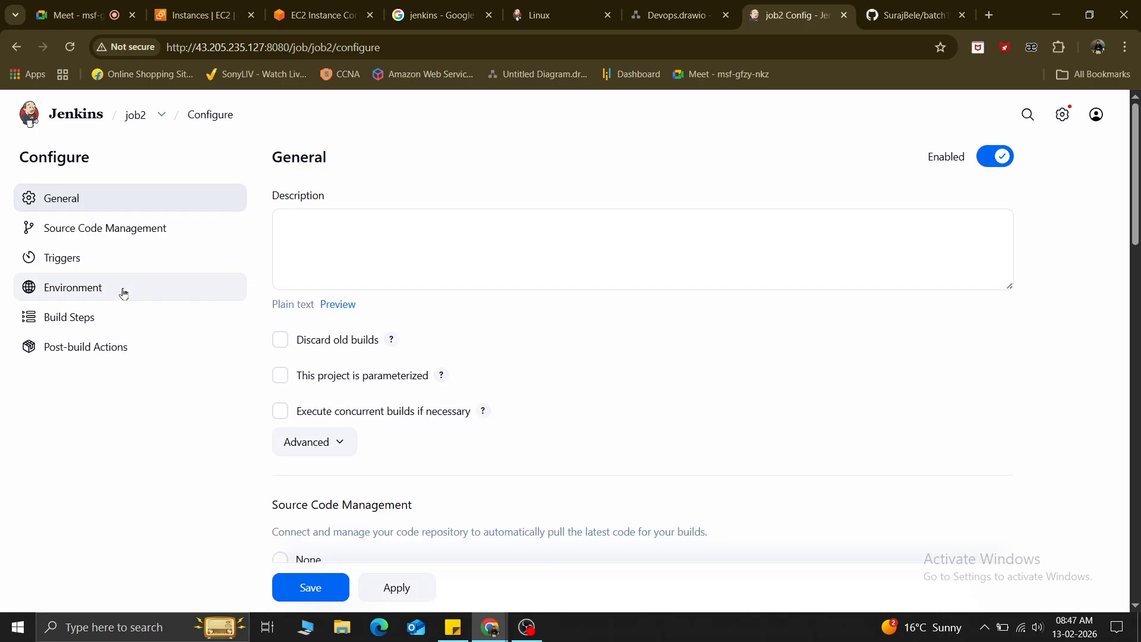
Enable Discard old builds with the Log Rotation strategy, restore the page zoom, and switch to Google Meet.
scroll(124, 294, up, 5)
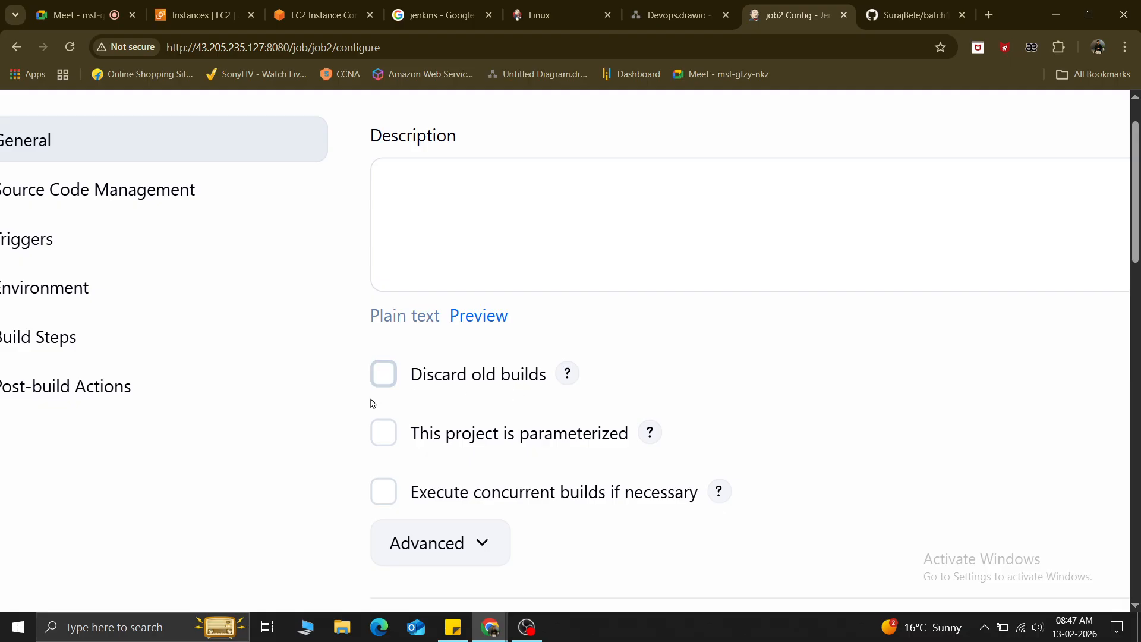
click(385, 378)
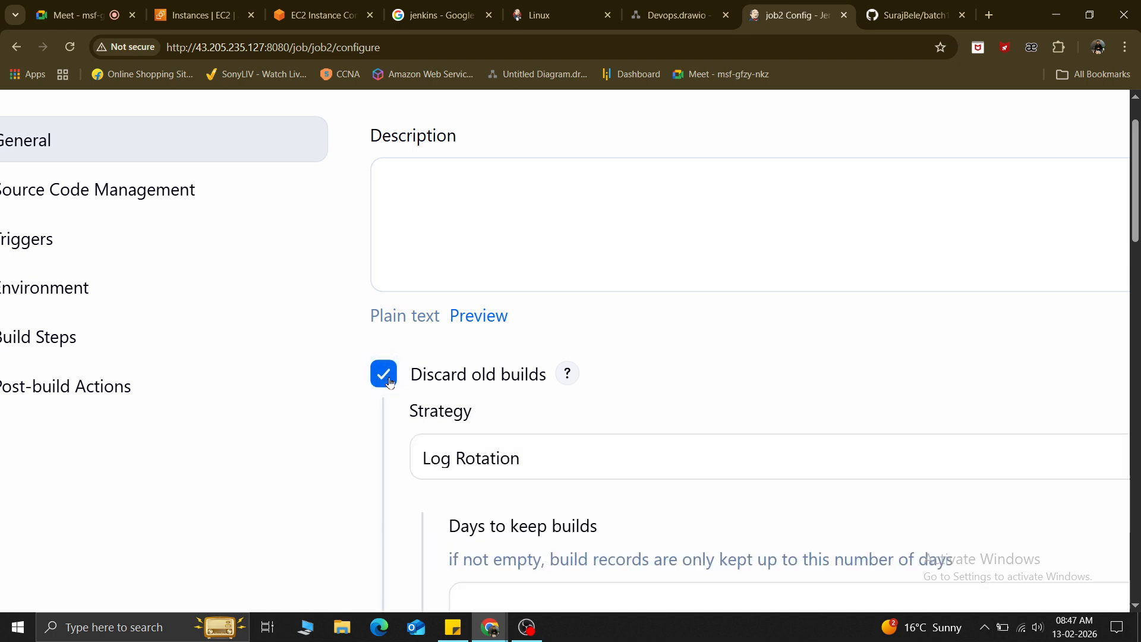
key(ctrl+minus)
key(ctrl+minus)
key(ctrl+minus)
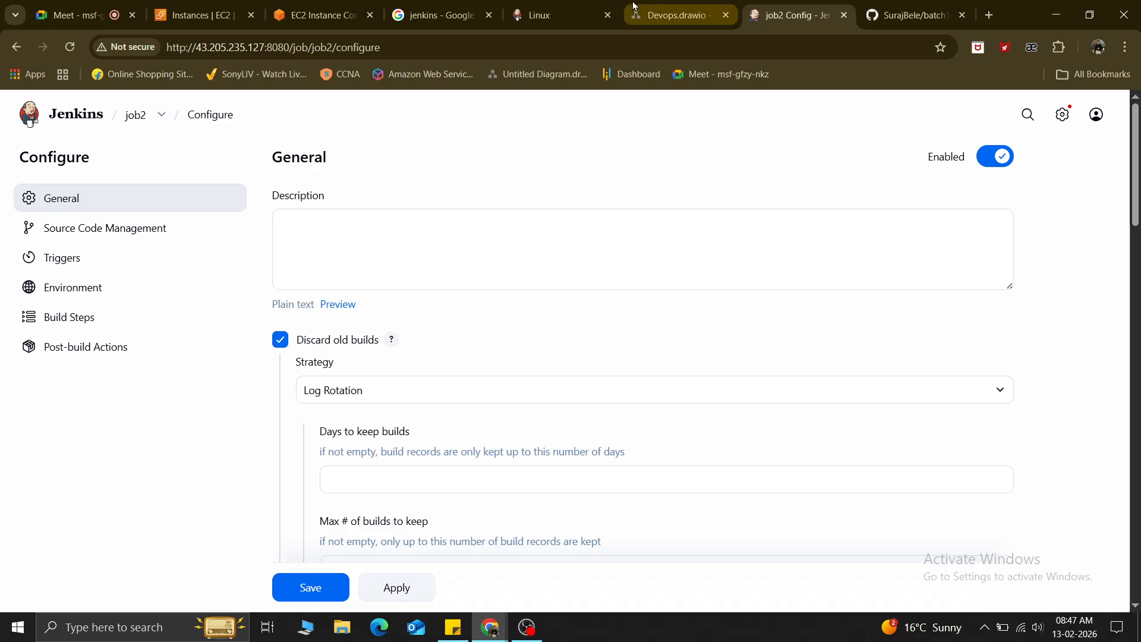
mouse_move(634, 6)
click(75, 15)
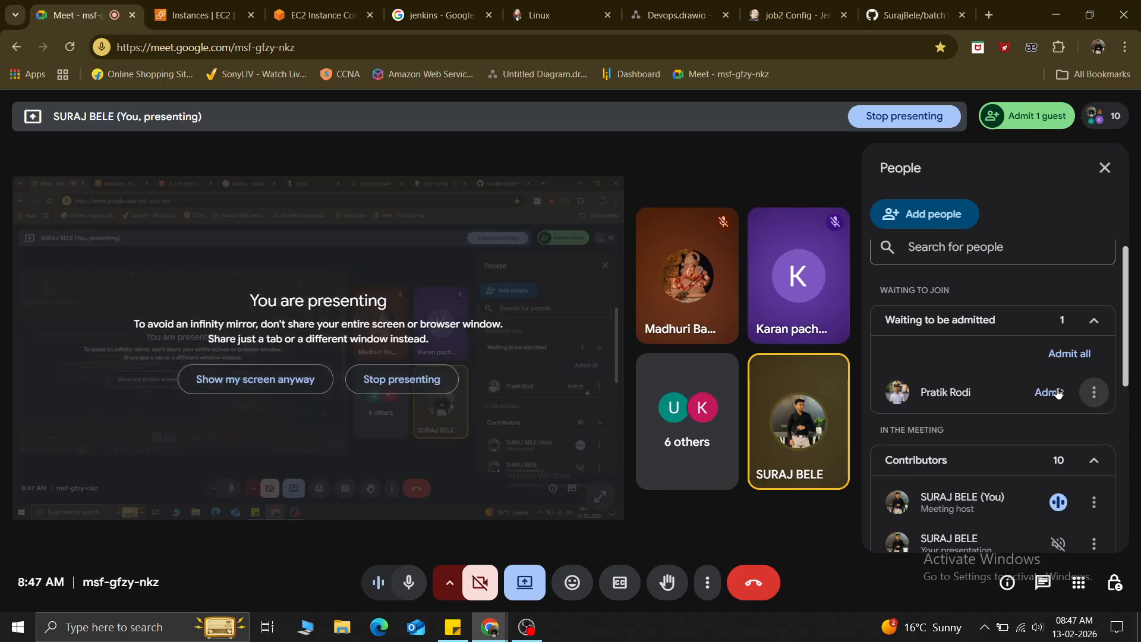
Admit the waiting participant into the meeting, then return to job2's configuration tab via GitHub.
click(1058, 392)
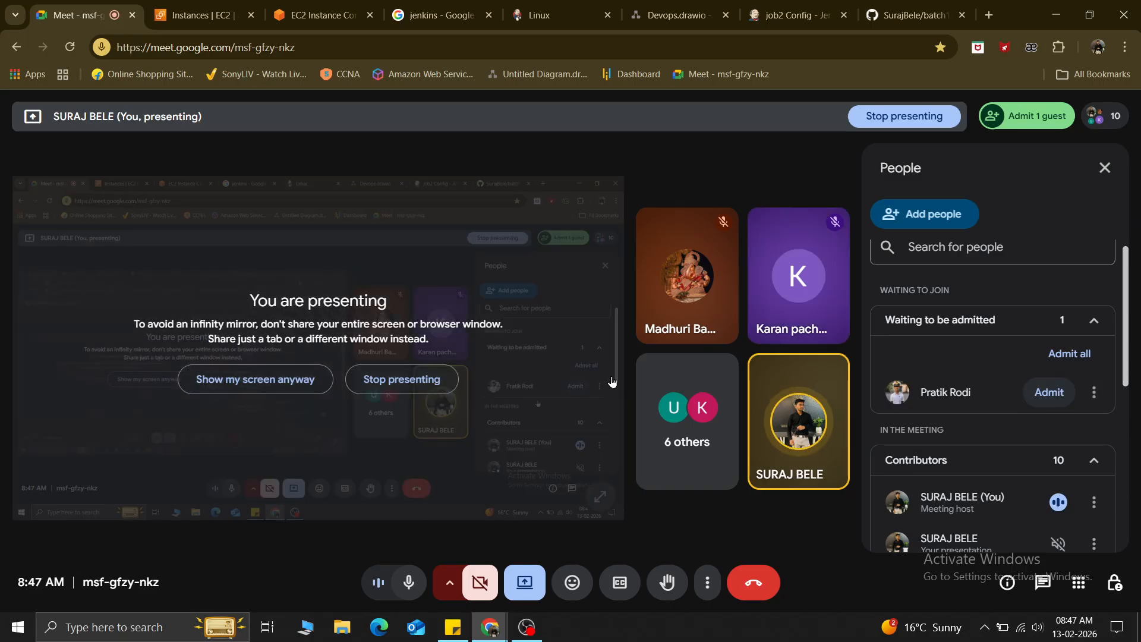
key(ctrl+9)
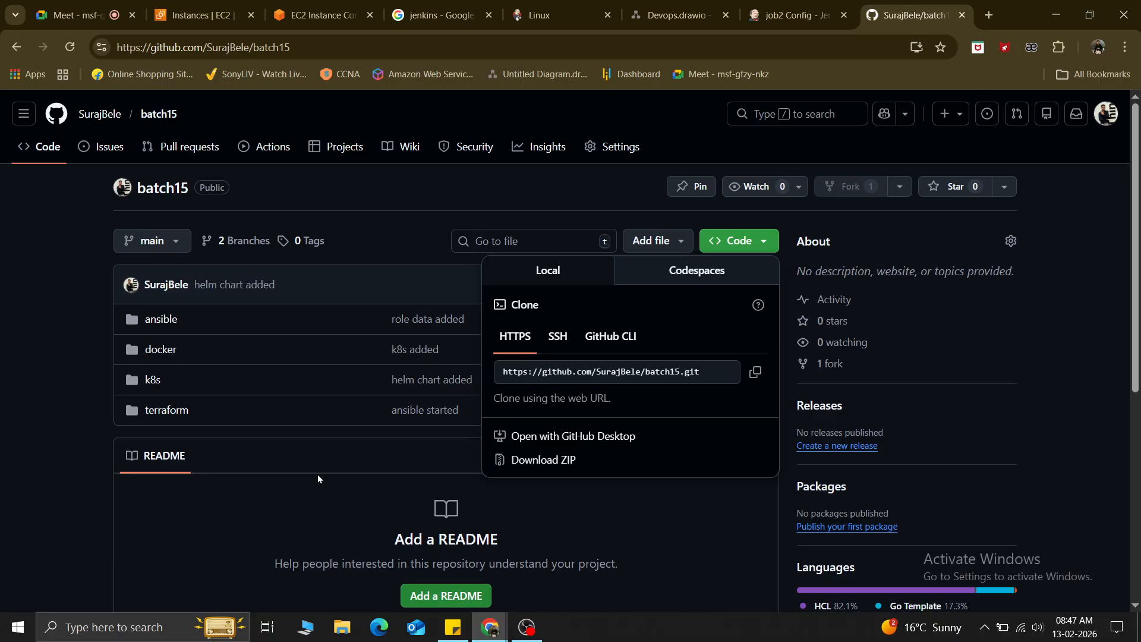
key(ctrl+7)
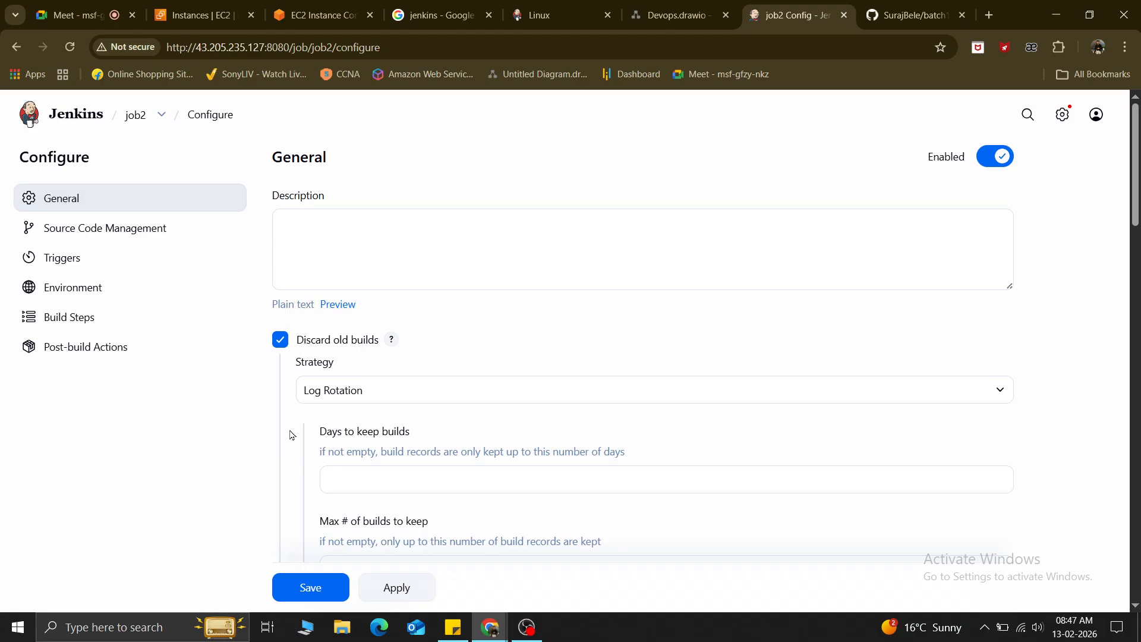
Keep the Log Rotation strategy, entering 1 in Days to keep builds and 3 in Max # of builds to keep.
click(384, 400)
click(383, 400)
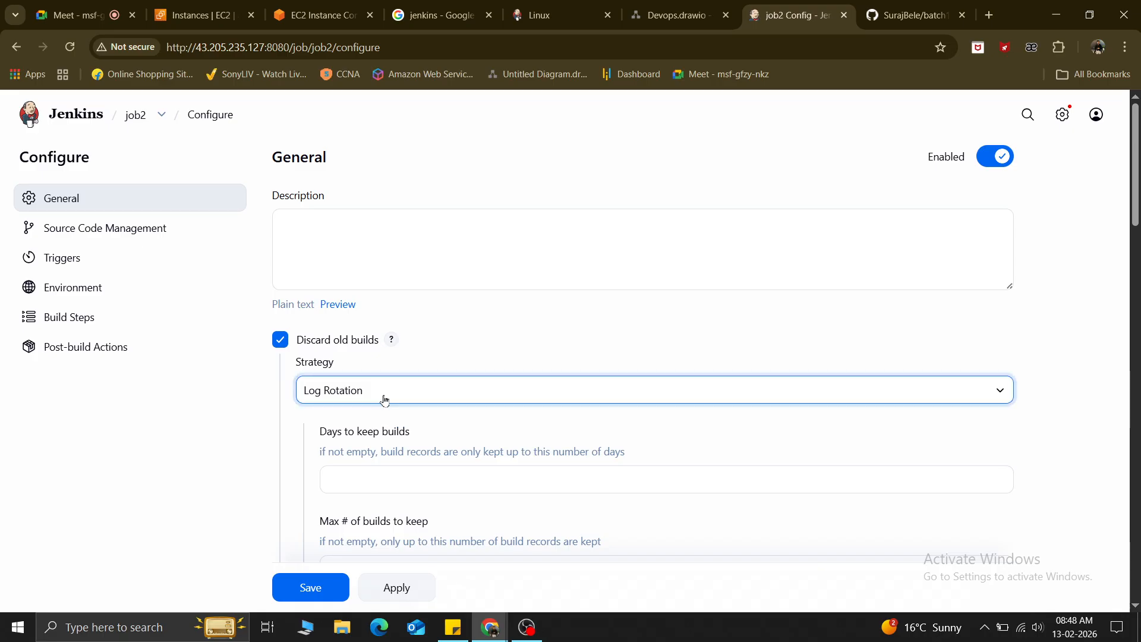
drag(320, 431, 432, 427)
click(416, 435)
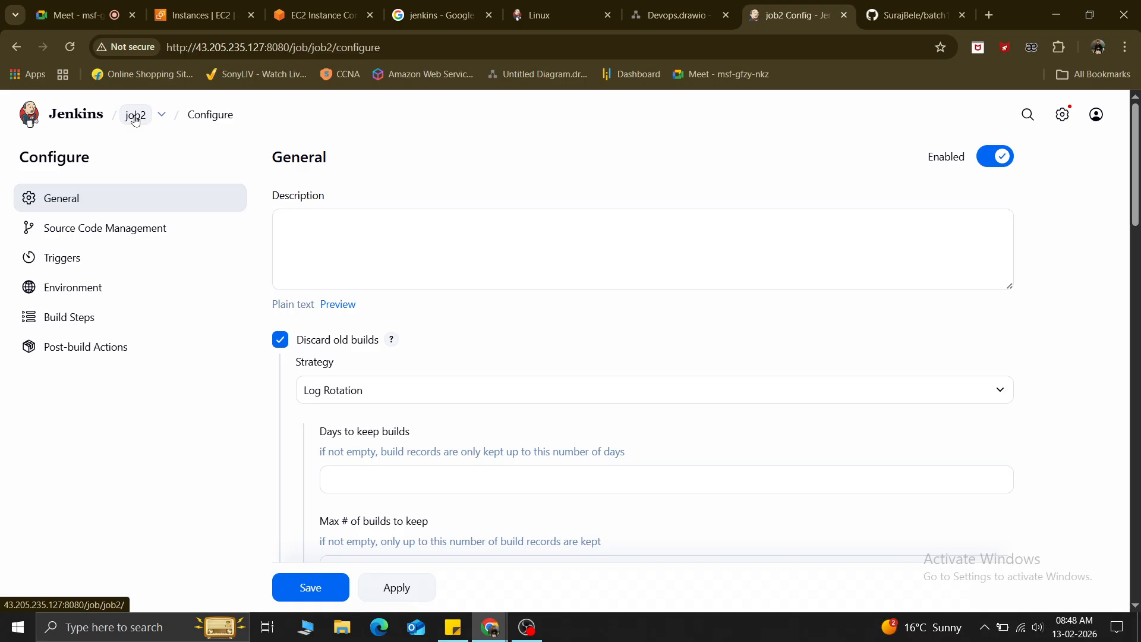
click(358, 481)
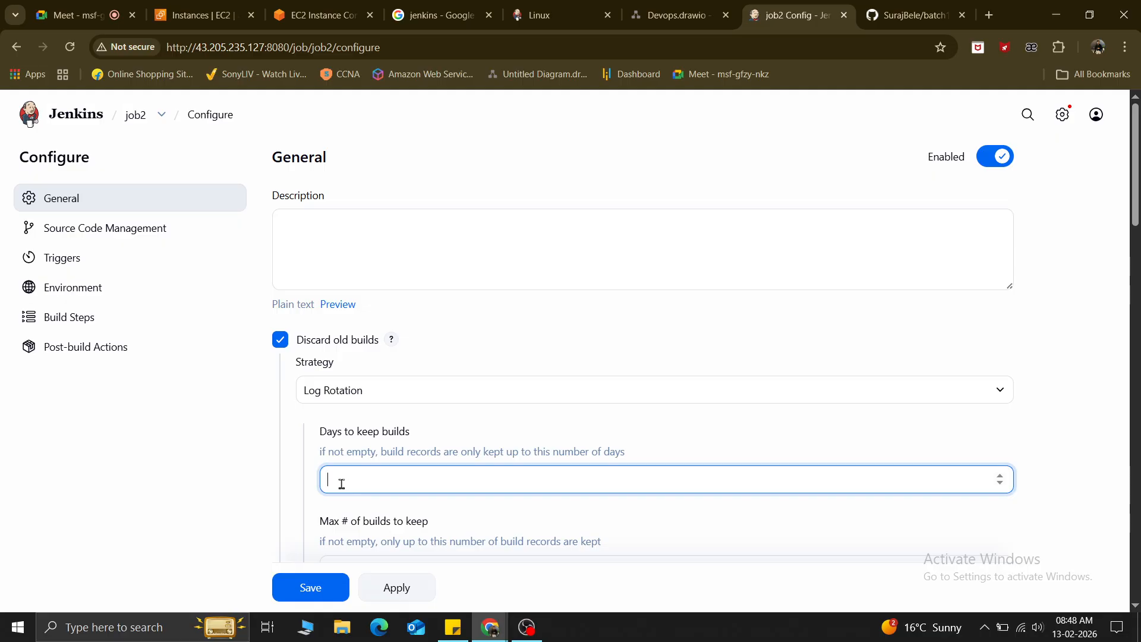
scroll(342, 484, down, 3)
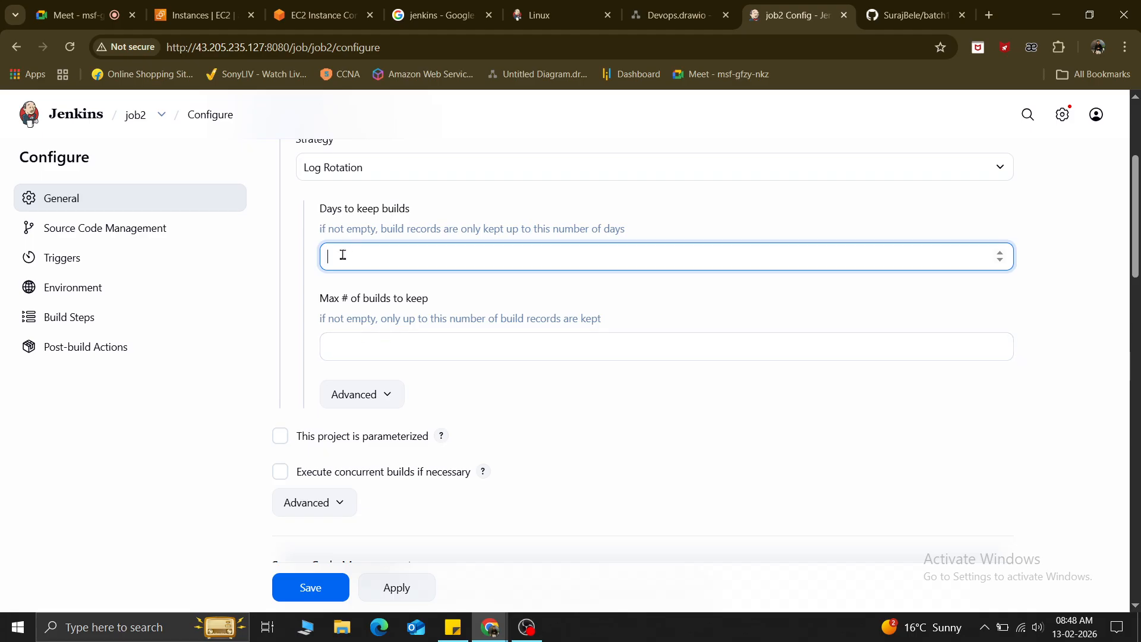
text(1)
click(465, 304)
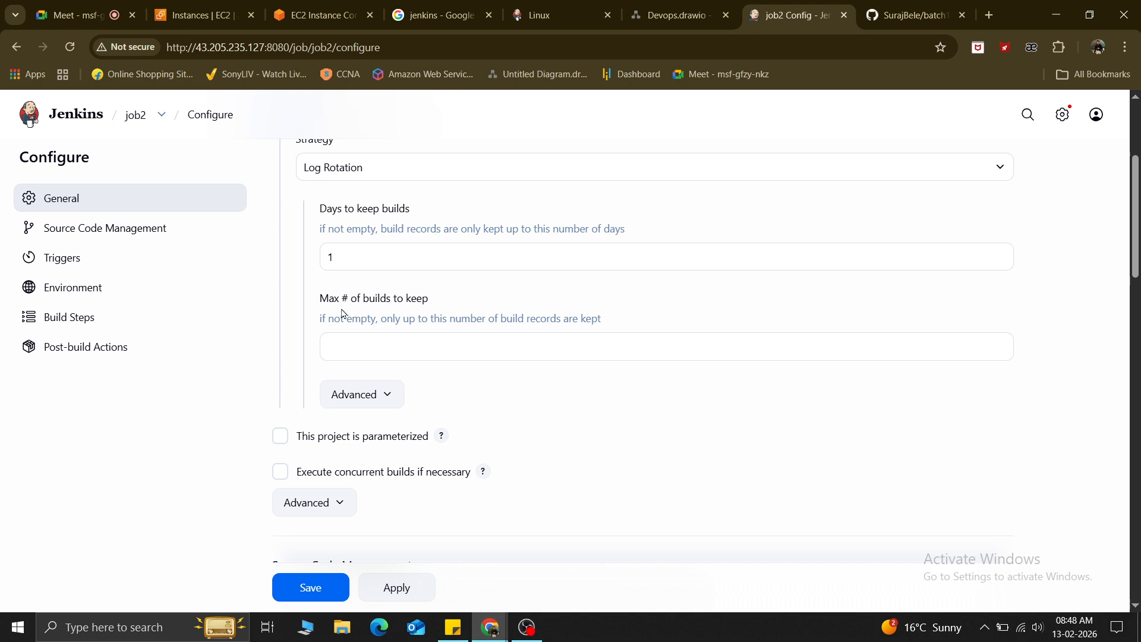
drag(321, 300, 427, 299)
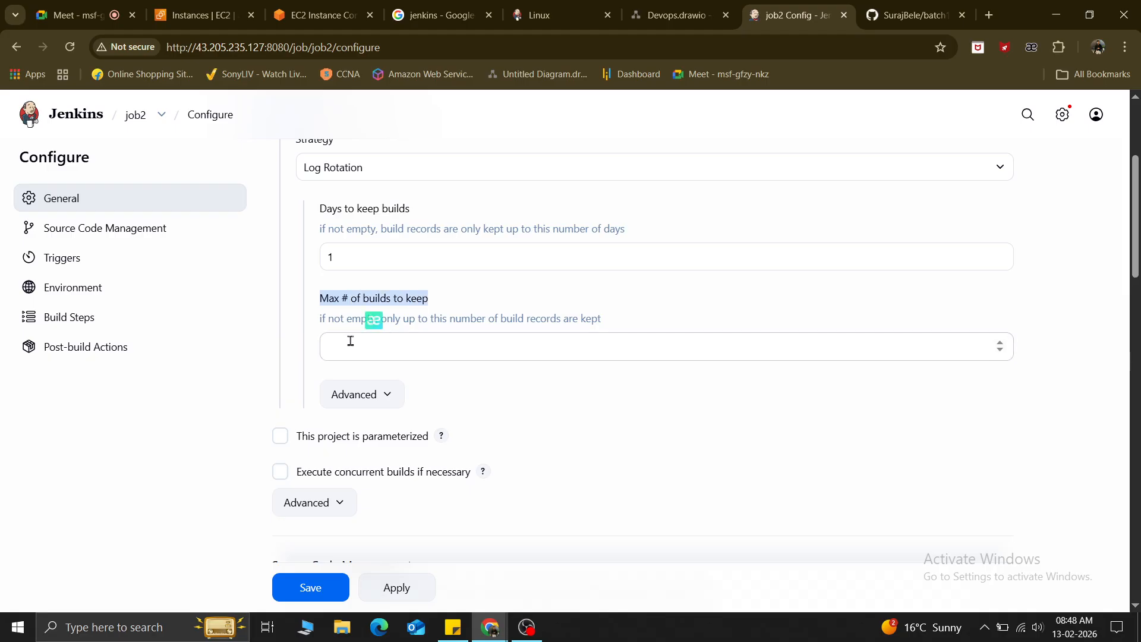
click(348, 343)
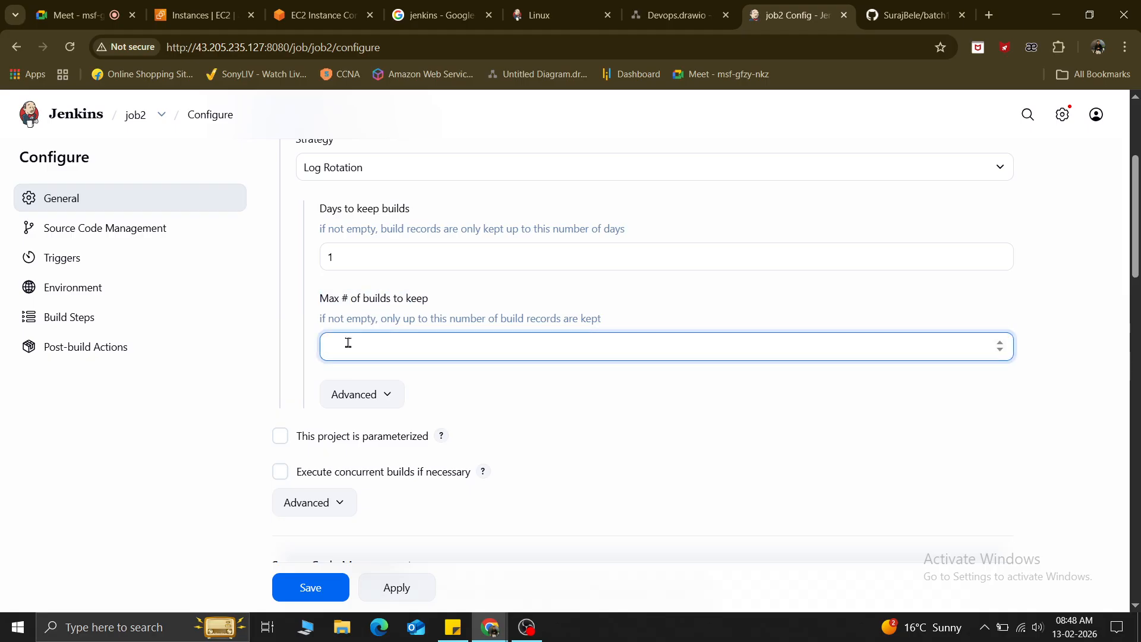
text(3)
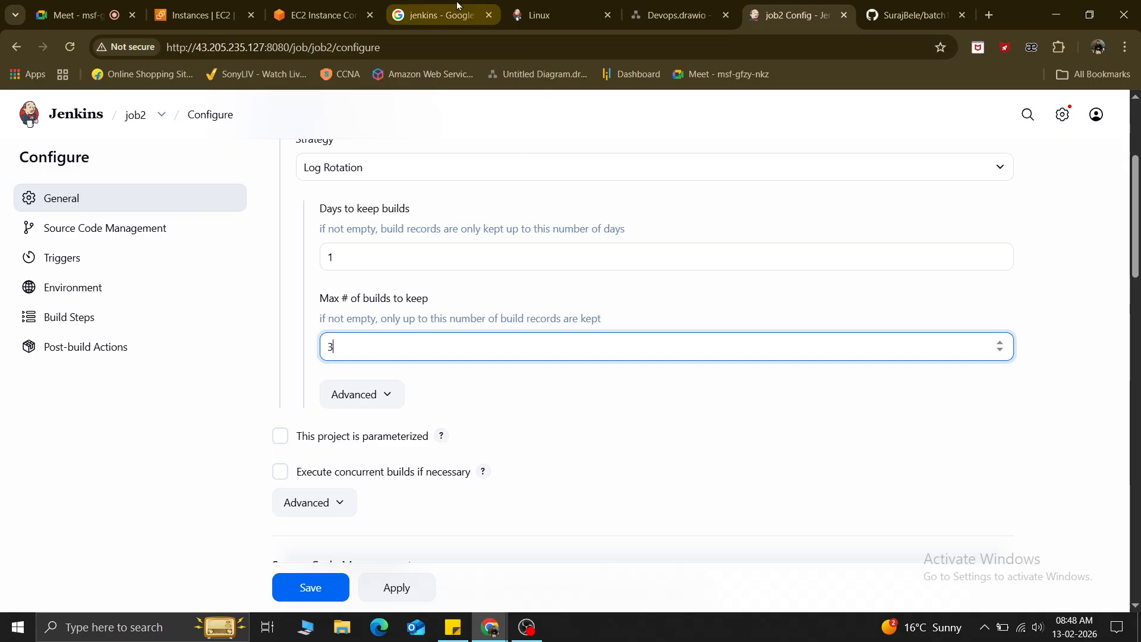
Cycle through the browser tabs back to job2's configuration, then bring up Sticky Notes.
click(439, 7)
click(910, 15)
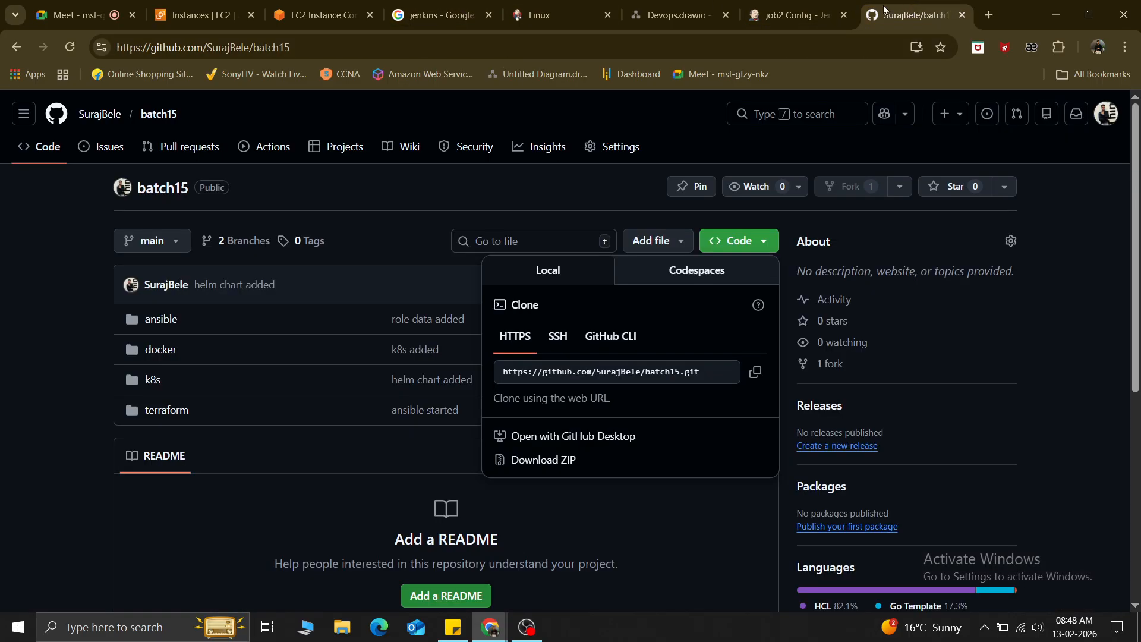
click(791, 14)
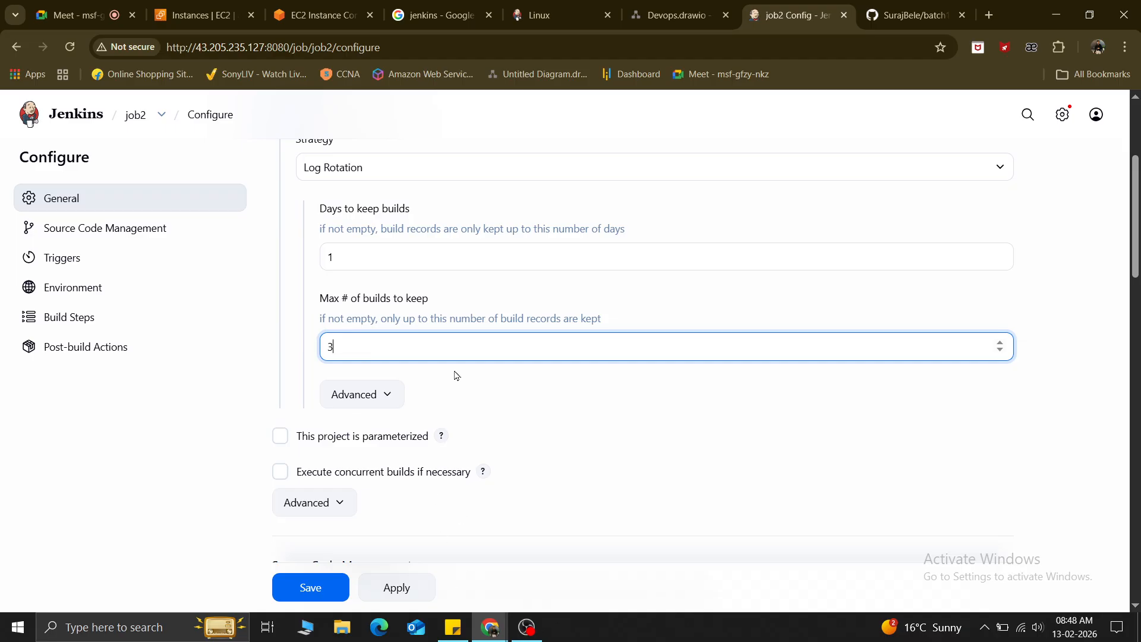
click(451, 636)
scroll(756, 410, down, 15)
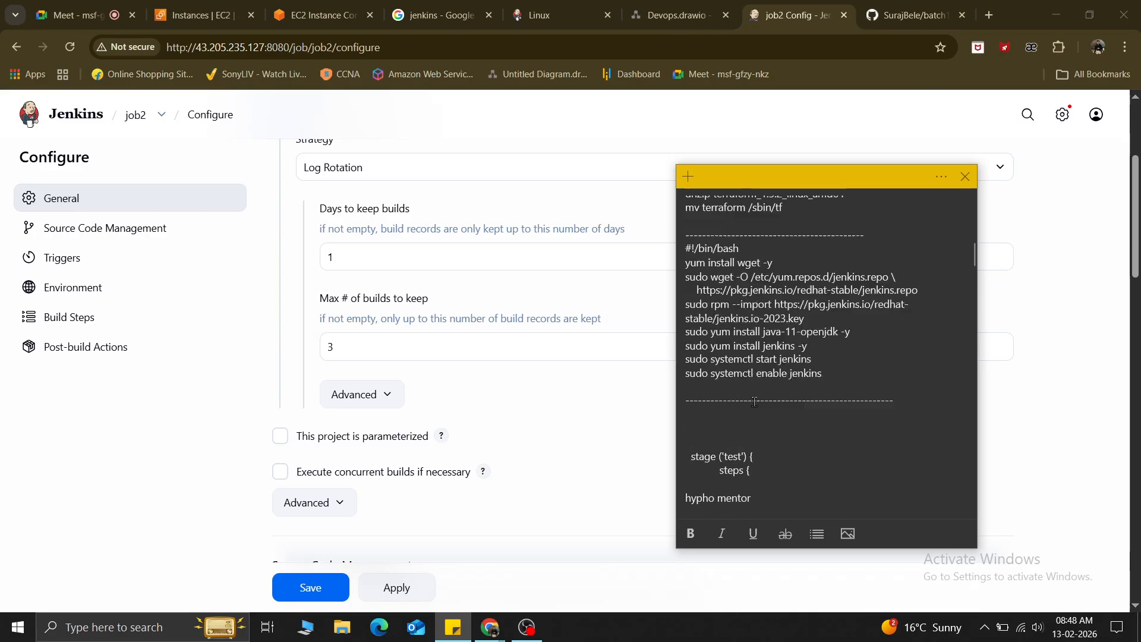
Add blank lines at the end of the note and jot down the numbers 1, 2 and 3.
scroll(757, 410, down, 3)
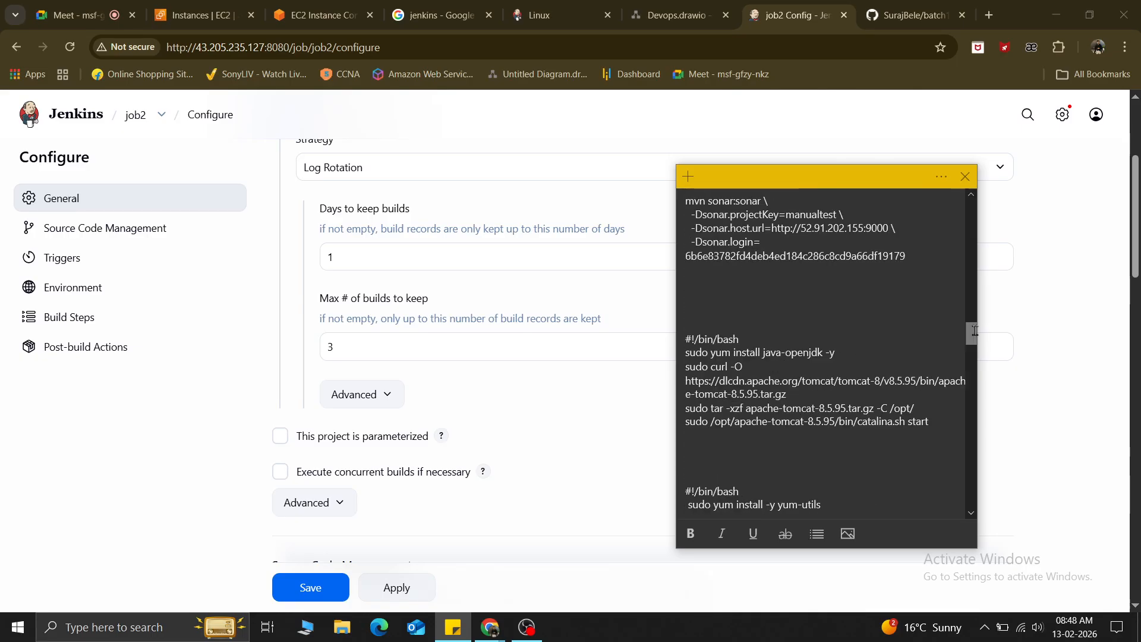
drag(972, 331, 985, 504)
click(698, 475)
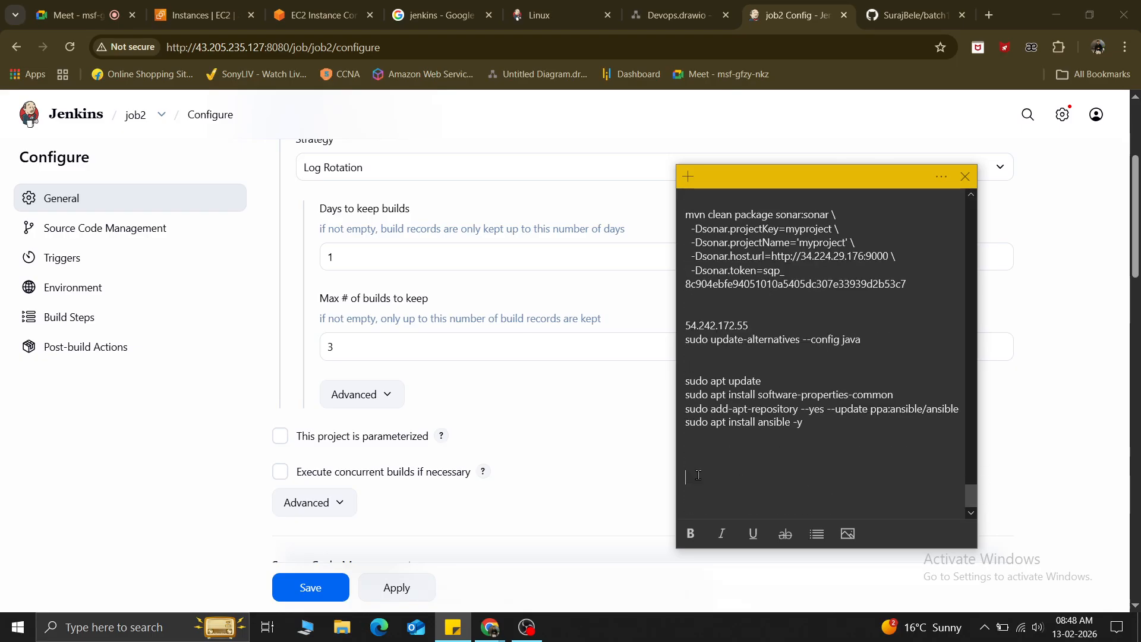
key(Return)
key(Return)
key(Return)
key(Return)
key(Return)
key(Return)
key(Return)
key(Return)
key(Return)
key(Return)
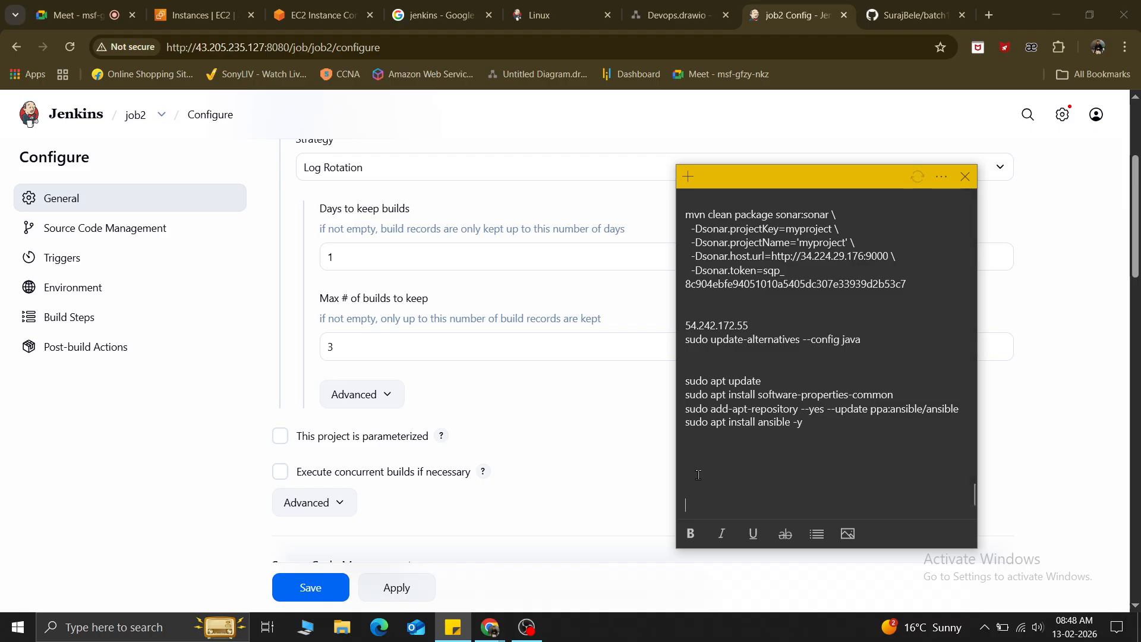
key(Return)
key(Return)
key(Return)
key(Return)
key(Return)
key(Return)
key(Return)
key(Return)
key(Return)
key(Return)
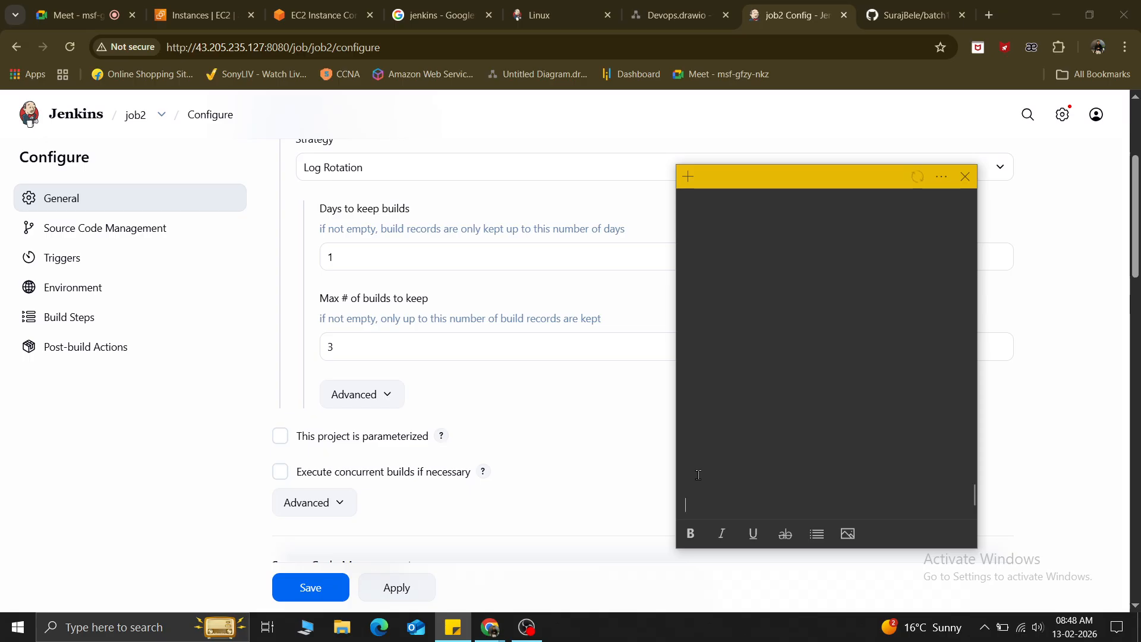
click(704, 336)
text(1 )
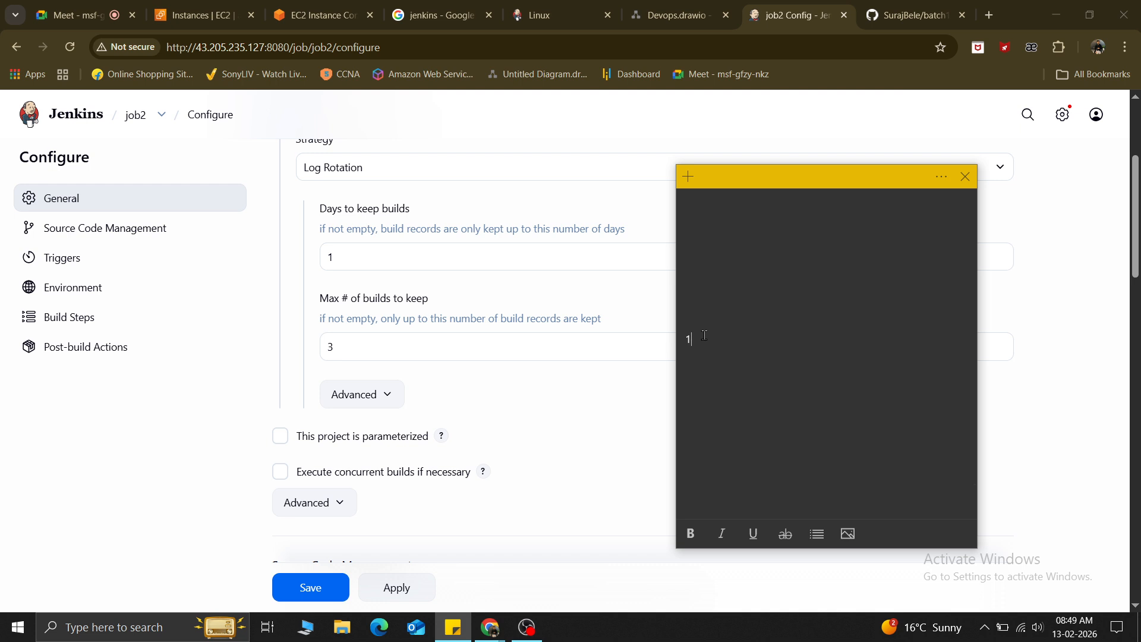
text(2)
key(Return)
text(3)
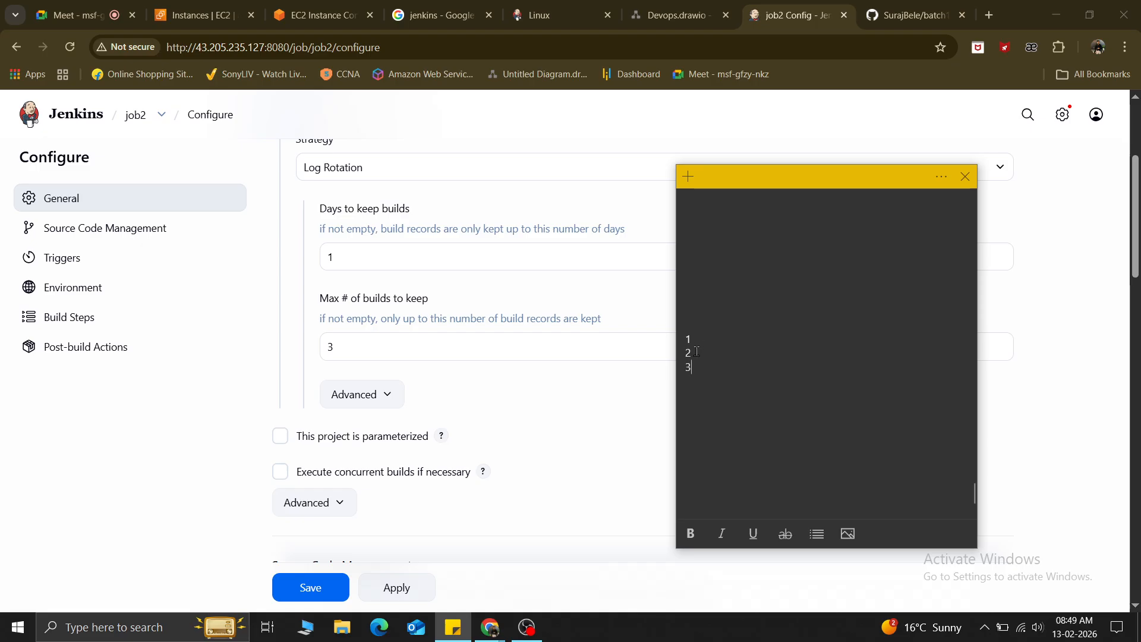
Delete the 1 from the note's first line, glancing at the Jenkins max-builds value 3.
drag(697, 351, 678, 330)
click(704, 372)
drag(693, 339, 682, 340)
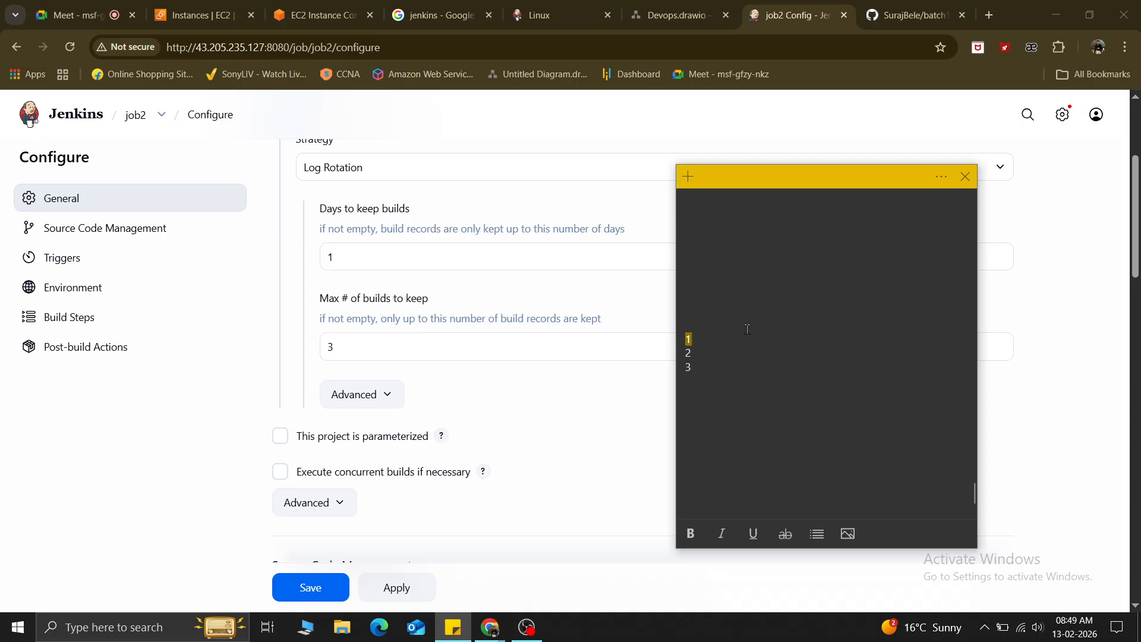
click(726, 334)
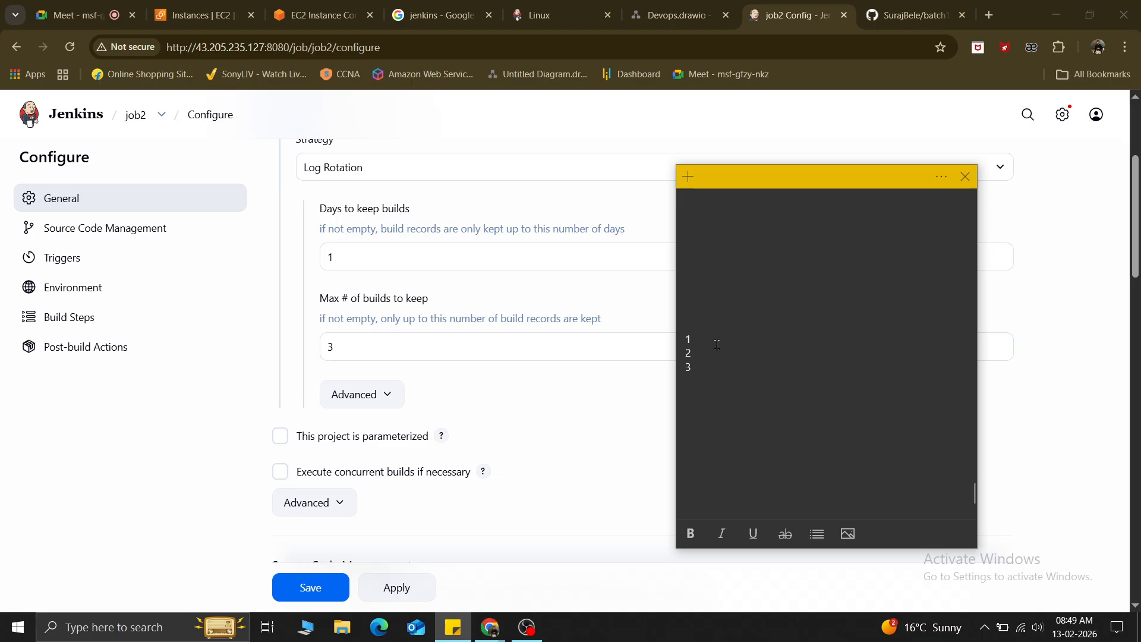
drag(698, 339, 684, 339)
key(BackSpace)
drag(694, 369, 682, 361)
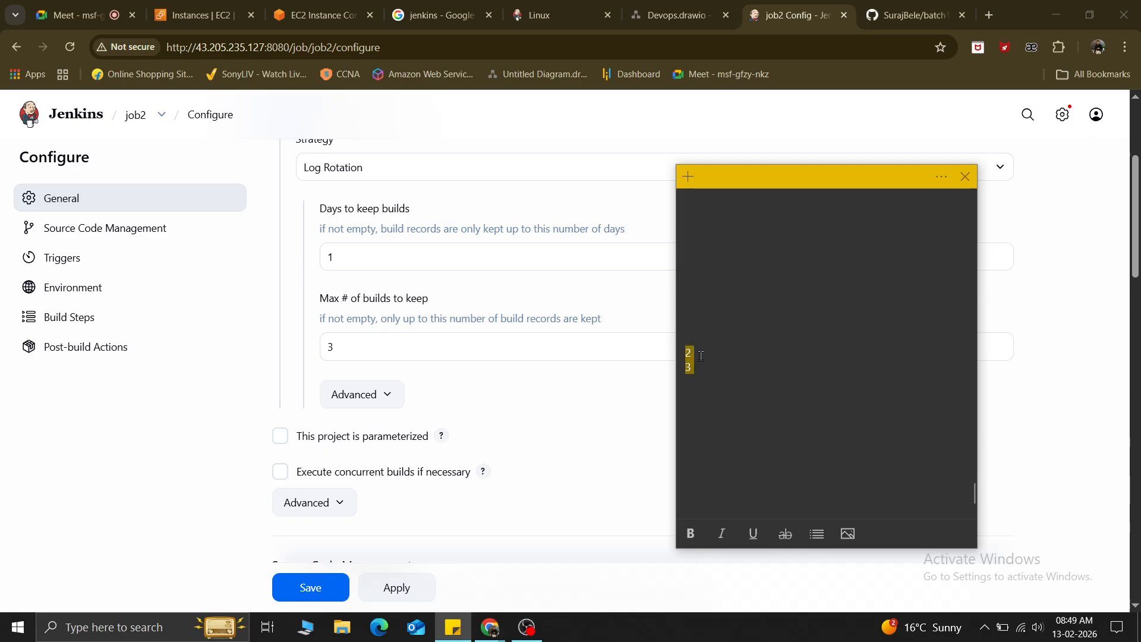
click(689, 336)
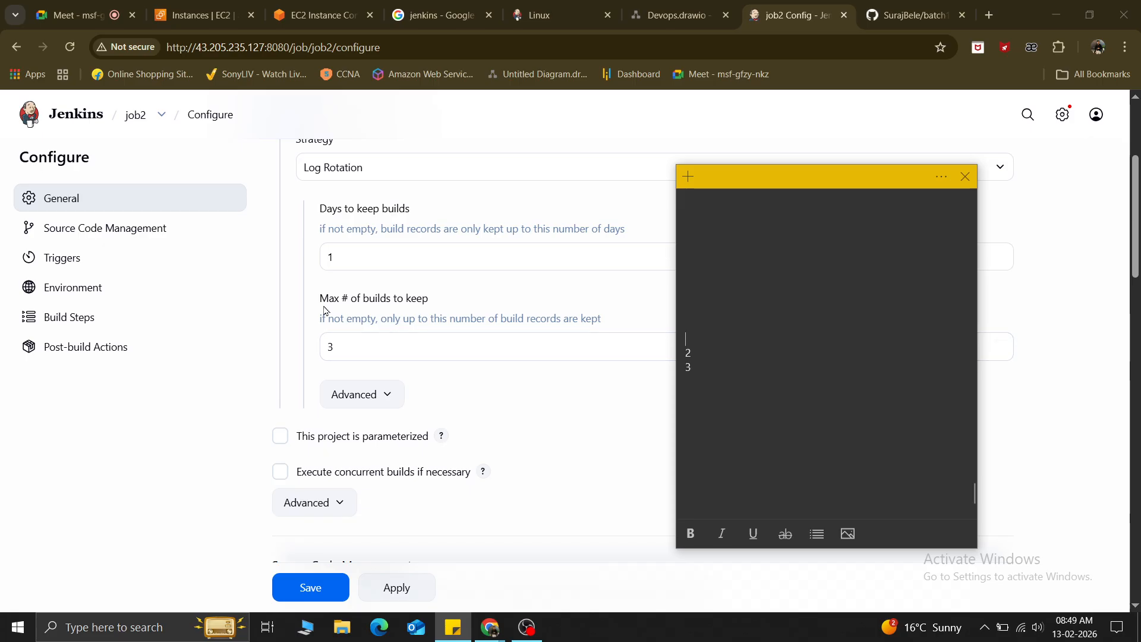
click(339, 351)
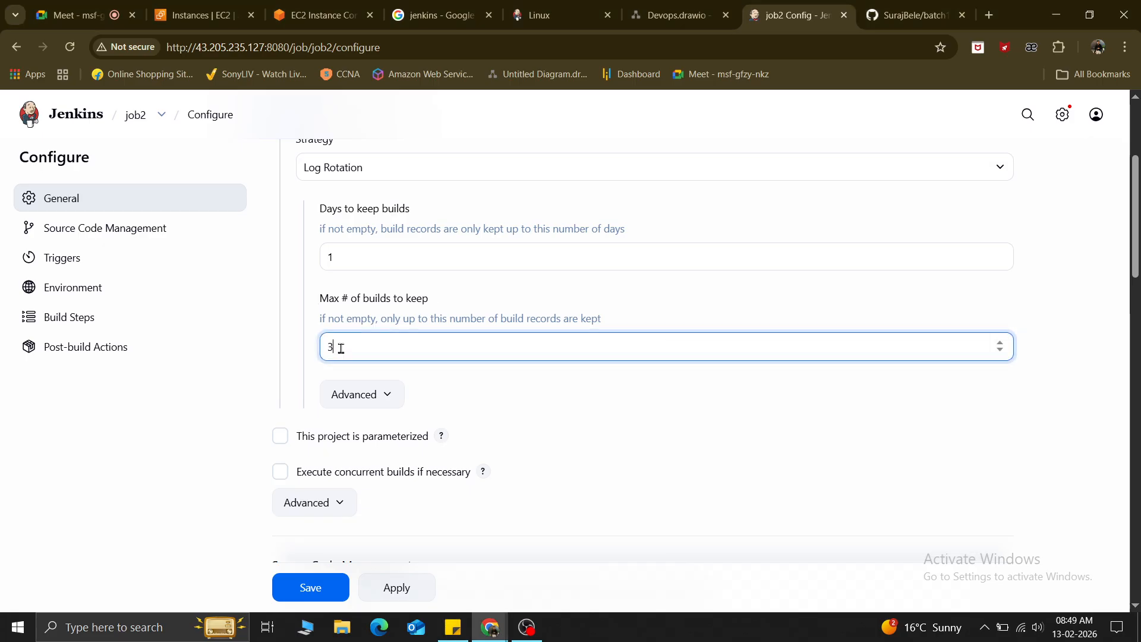
drag(340, 352, 312, 350)
click(453, 627)
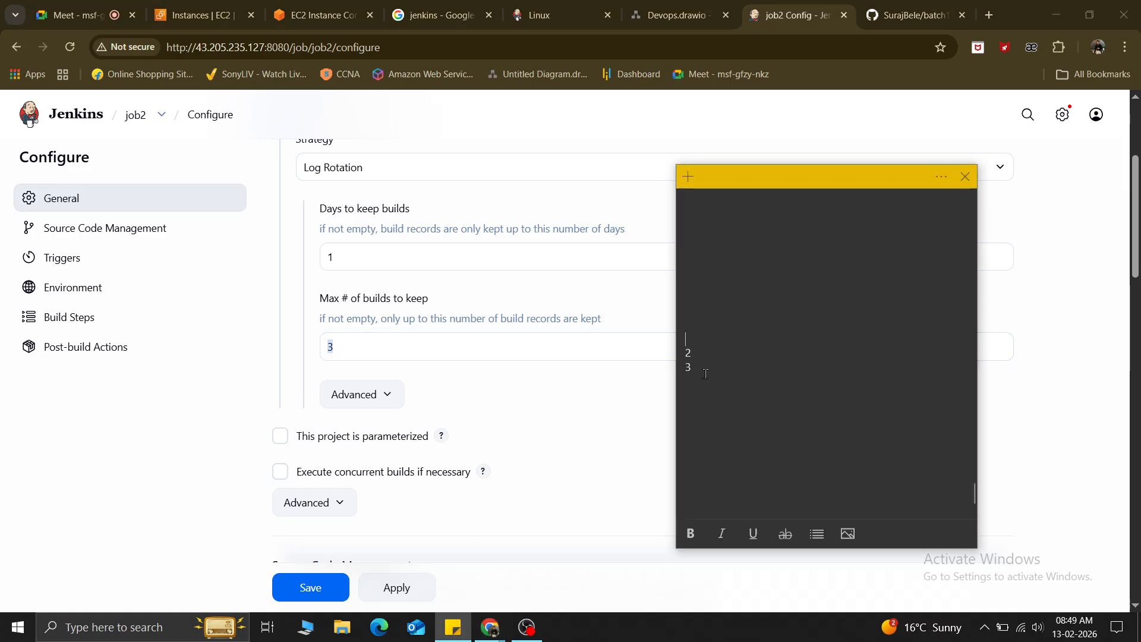
Continue the list with 1, 4 and 5 on new lines, removing a stray 7.
text(1)
key(Down)
key(Down)
text(4)
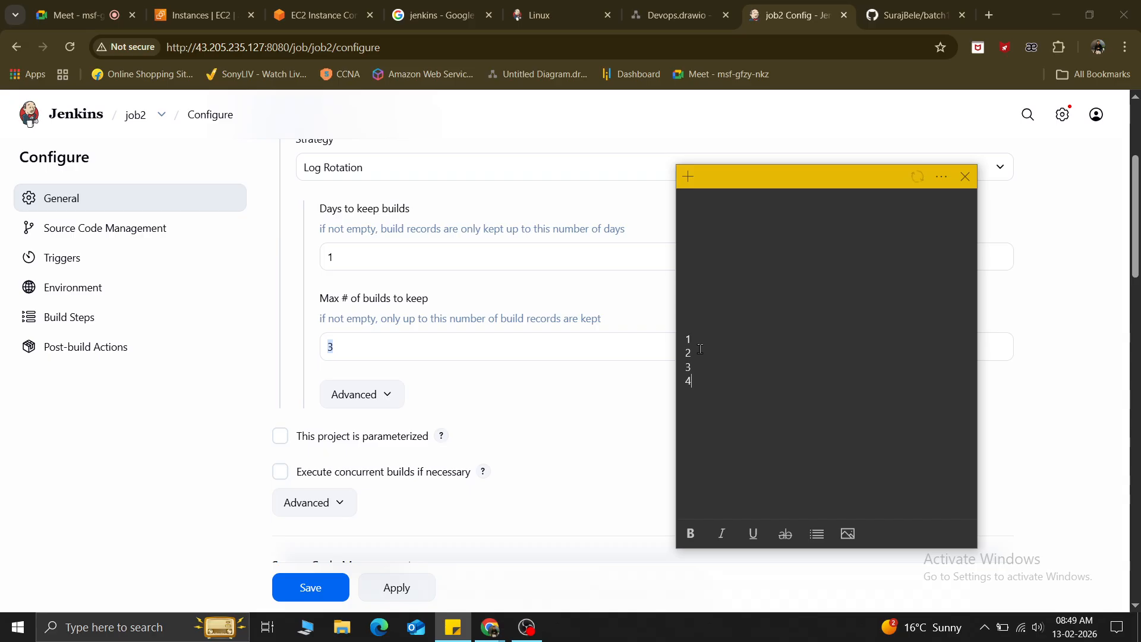
key(Return)
text(5 )
text(7)
key(BackSpace)
key(Return)
Review the numbered lines 1 through 6 in the note, then go back to the Jenkins configuration.
drag(700, 377, 705, 411)
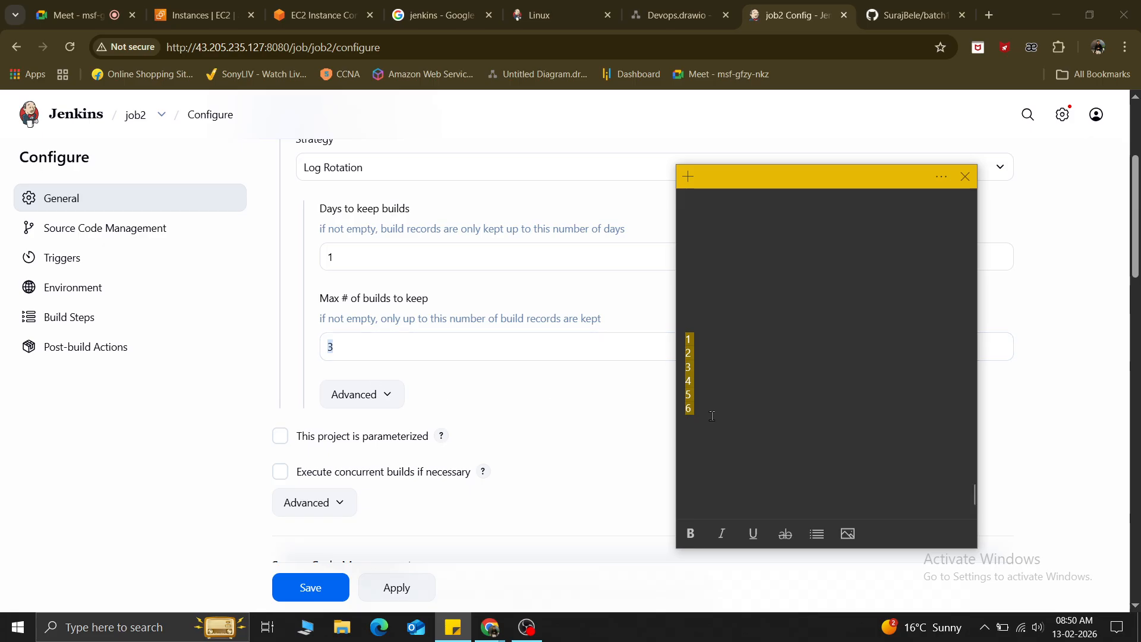
drag(711, 416, 680, 386)
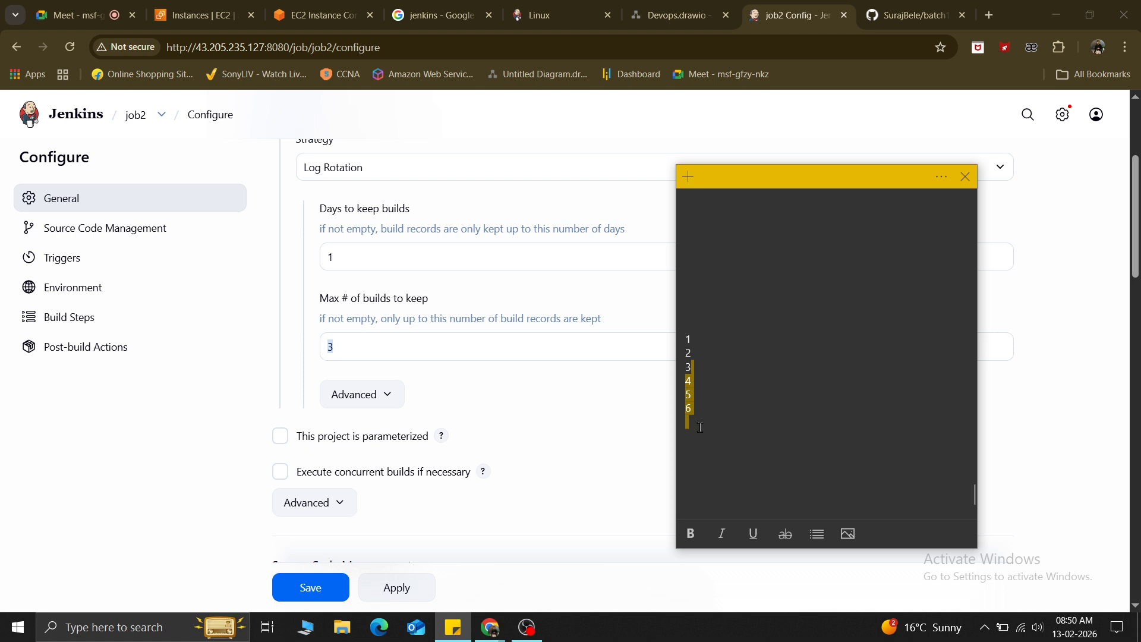
drag(696, 367, 687, 306)
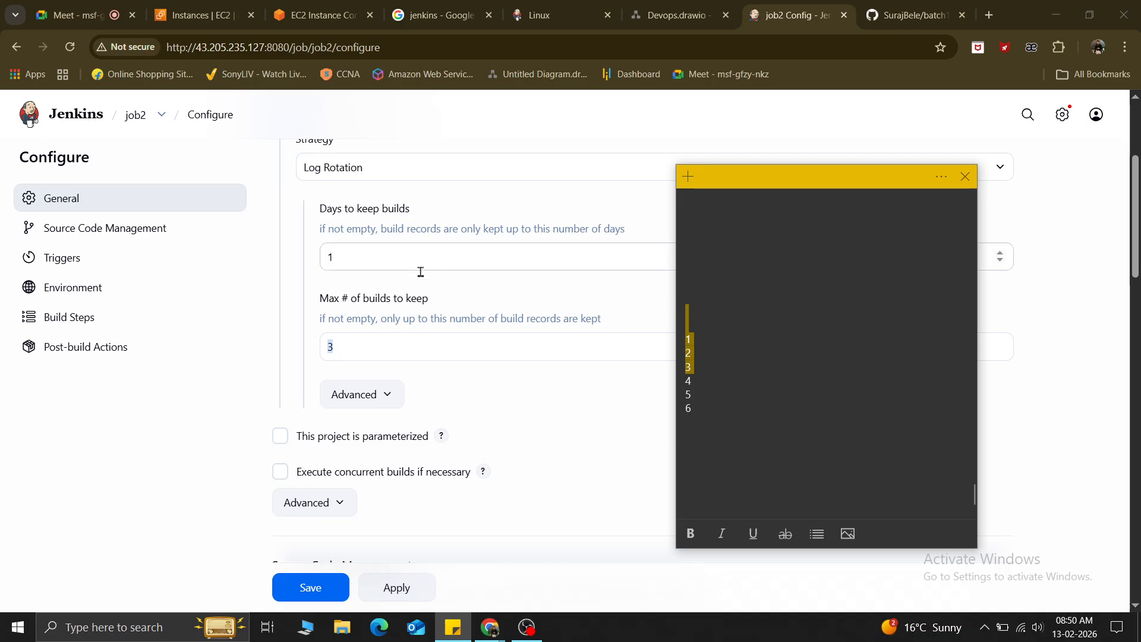
scroll(423, 272, up, 2)
scroll(428, 276, down, 1)
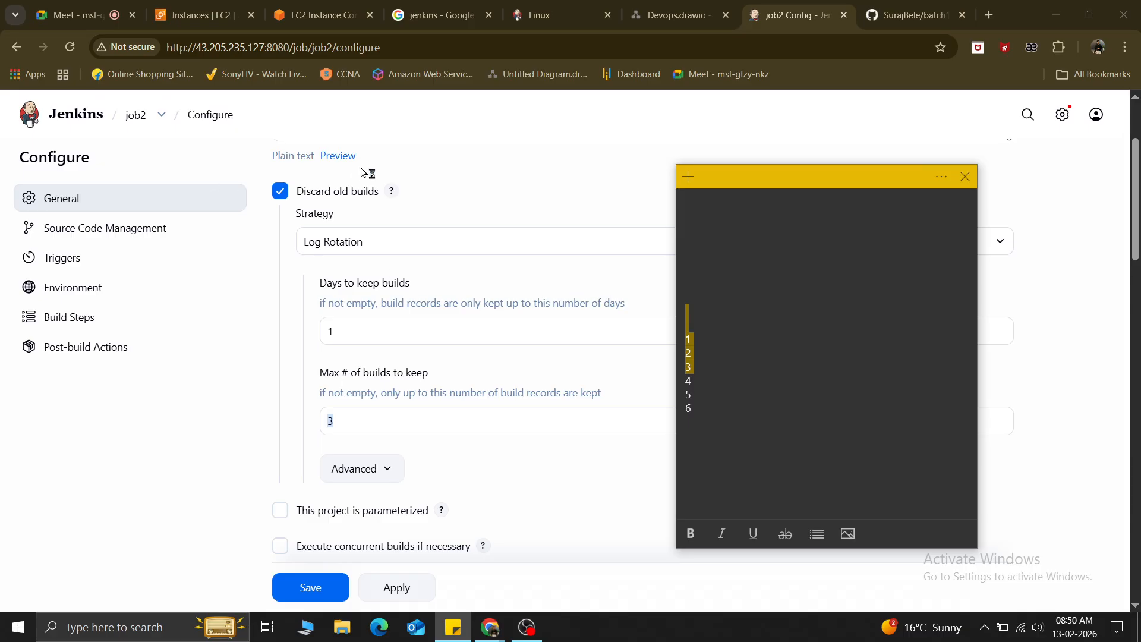
click(472, 192)
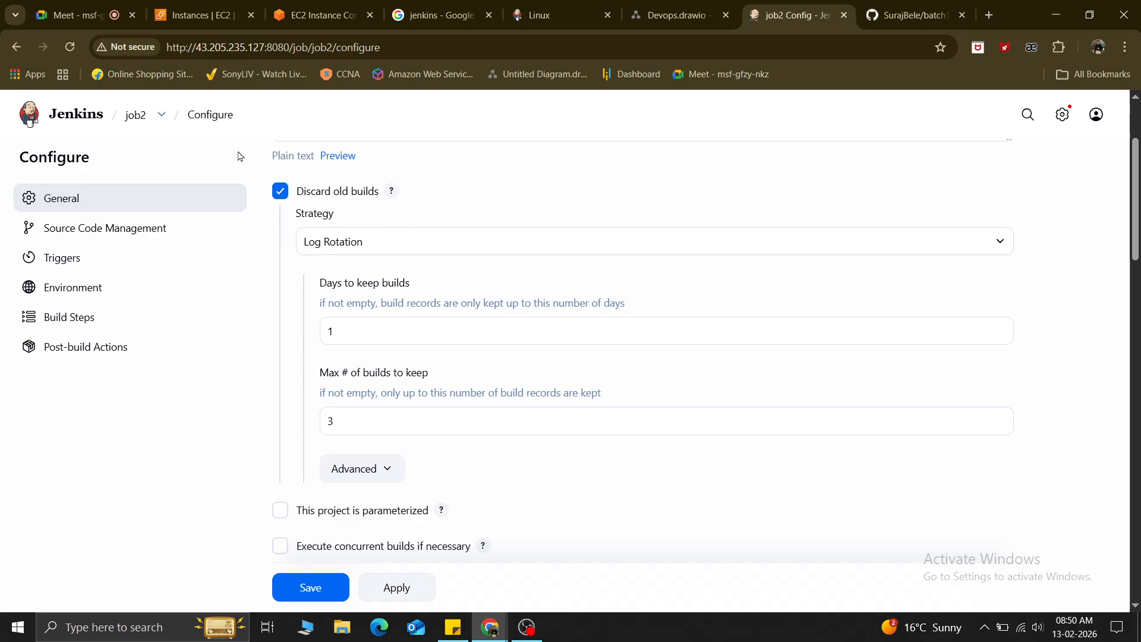
Check the Google Meet call and the Jenkins Linux docs tab, then return to job2's configuration tab.
click(83, 15)
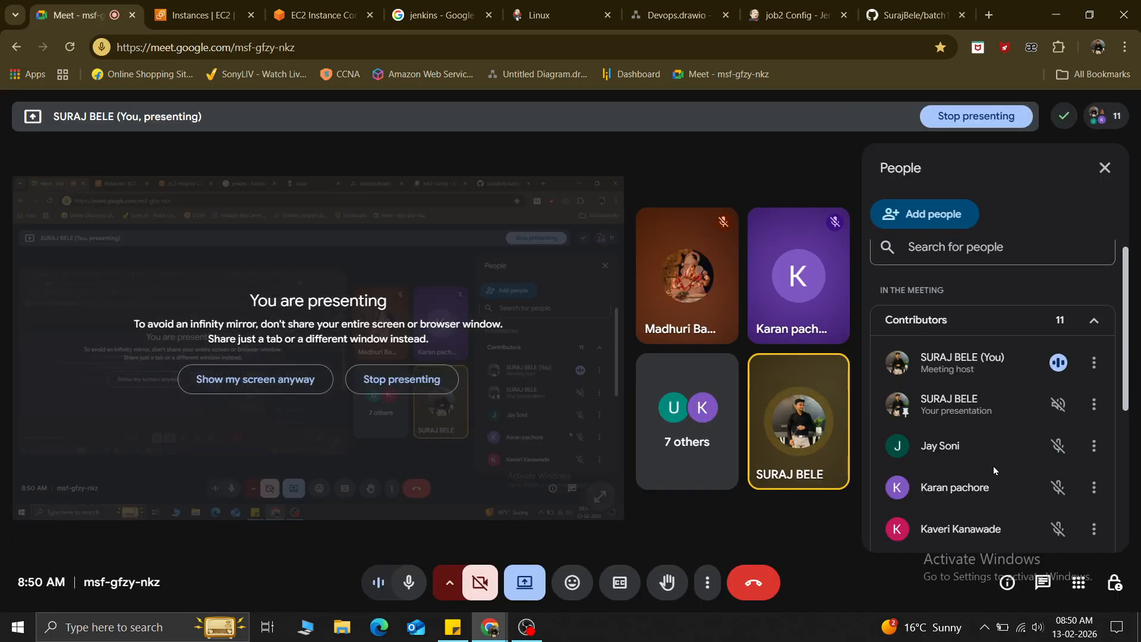
scroll(994, 466, down, 5)
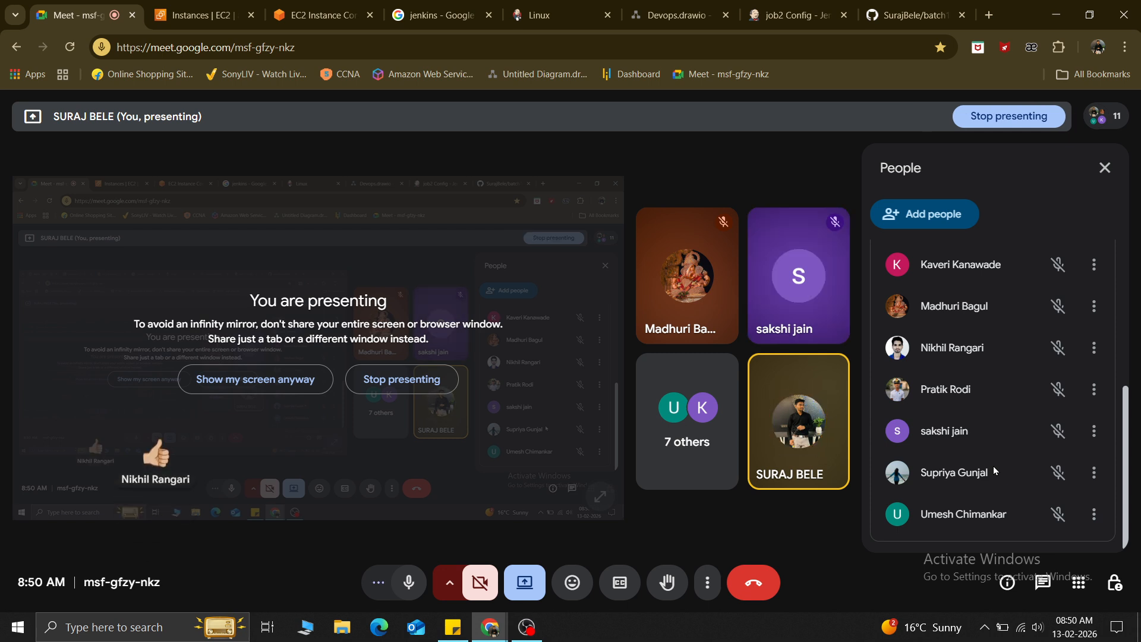
scroll(946, 371, up, 5)
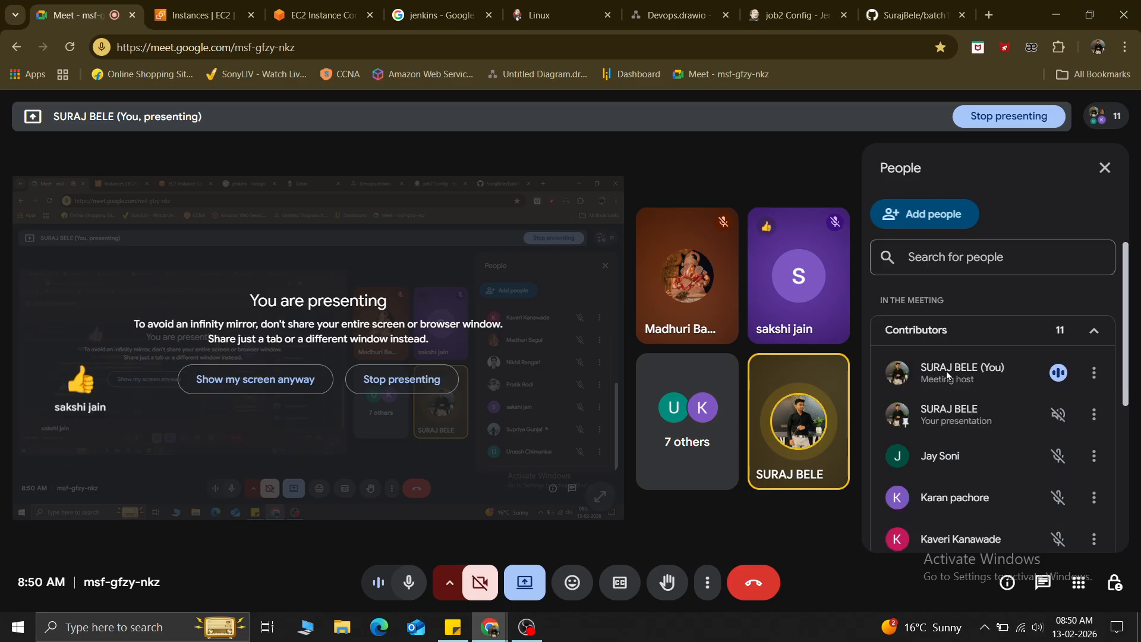
scroll(954, 455, down, 5)
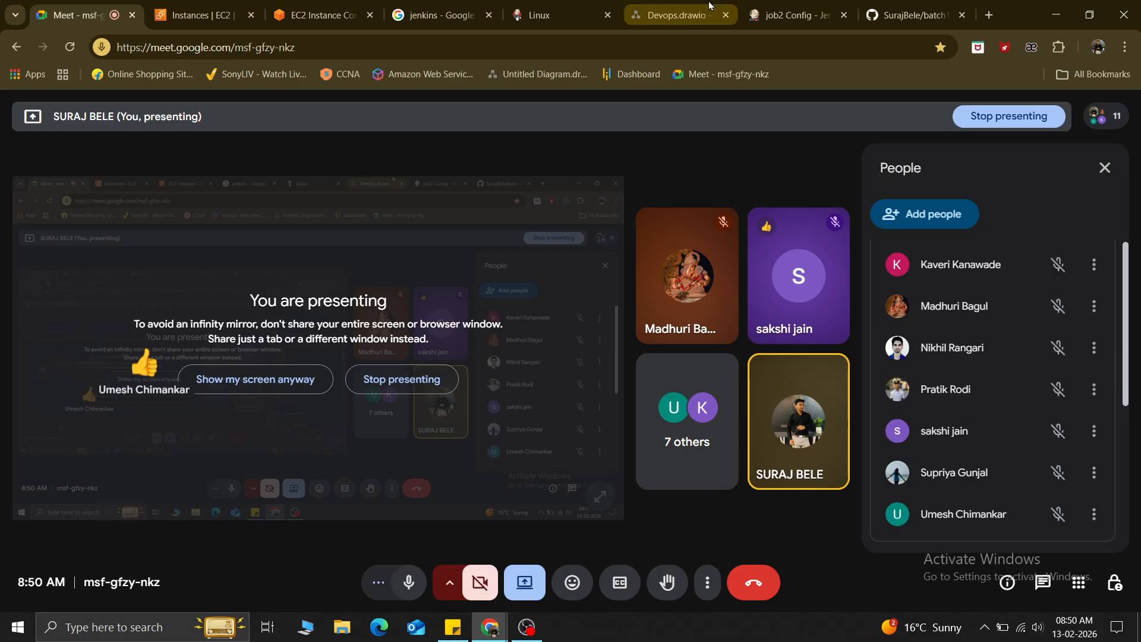
click(556, 11)
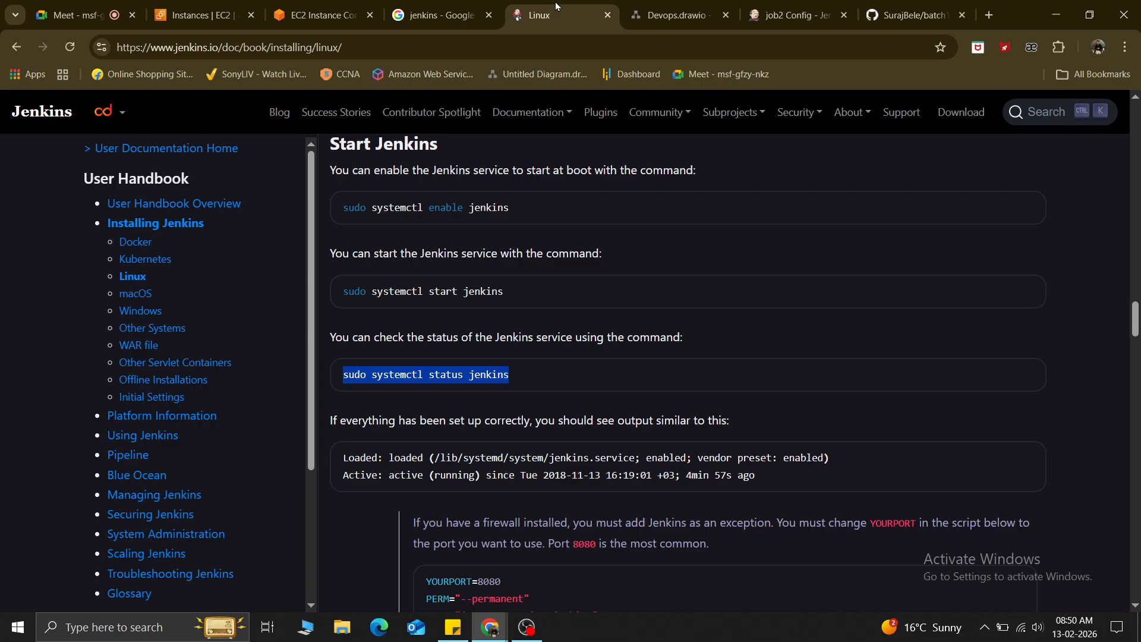
click(784, 6)
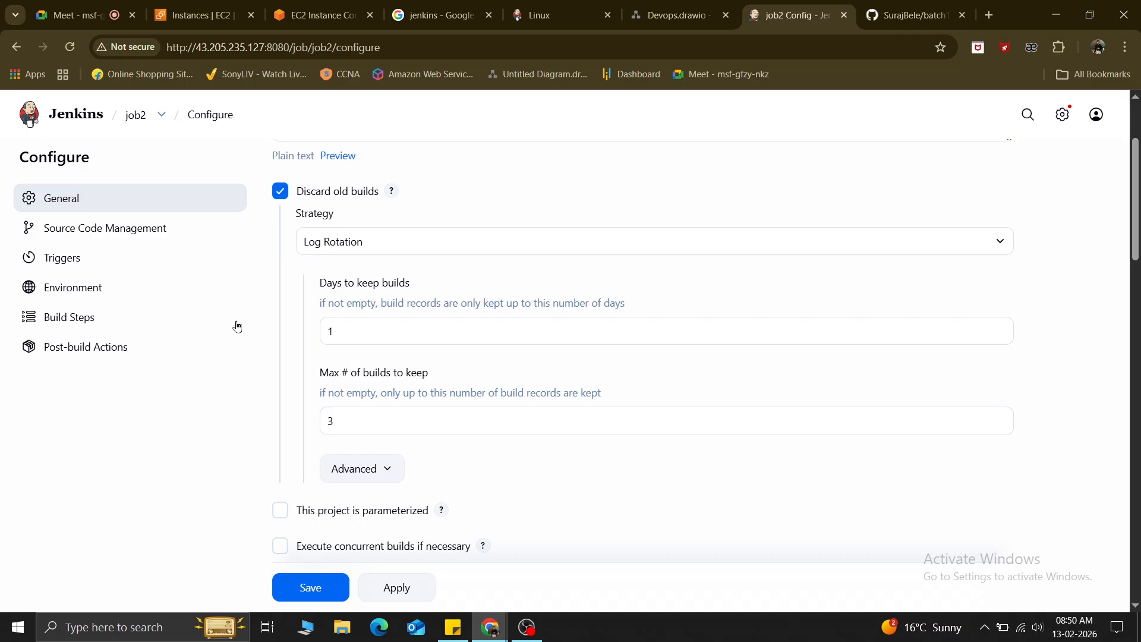
Turn off Discard old builds, make job2 parameterized, and add a String Parameter.
click(279, 192)
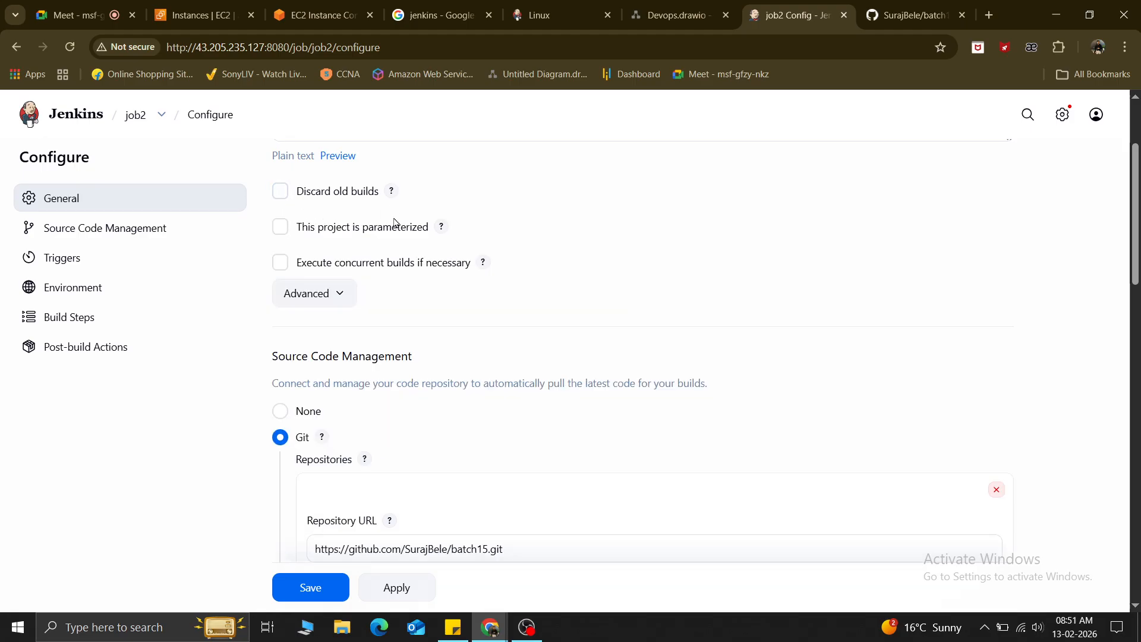
click(277, 229)
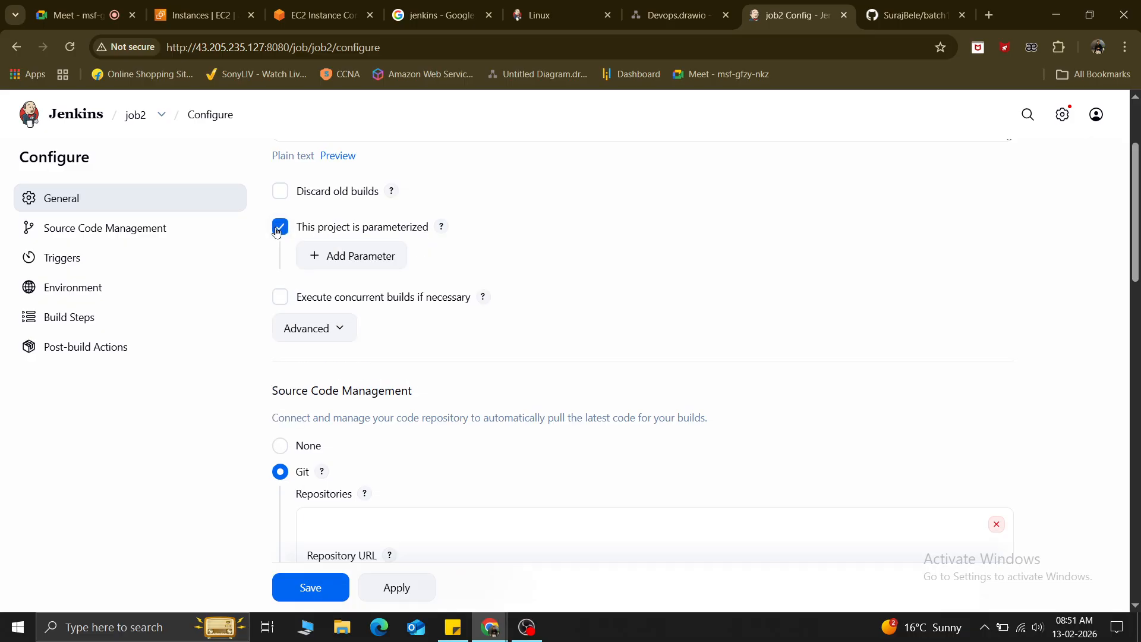
click(376, 258)
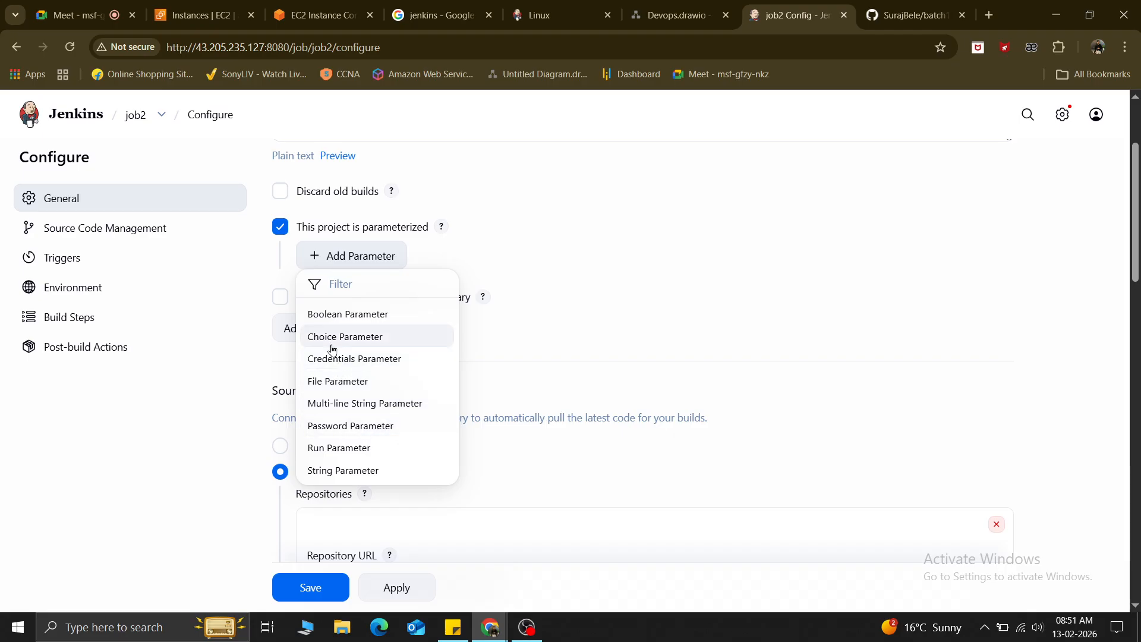
click(336, 471)
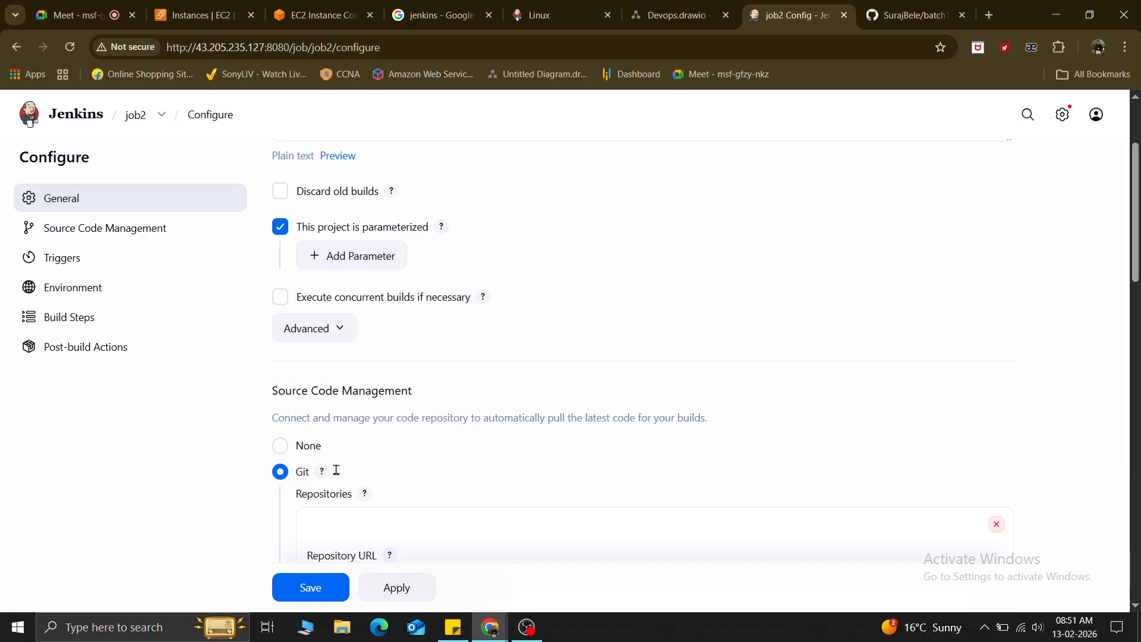
Enter 'name' as the parameter name with a default value, then switch parameterization back off.
click(339, 277)
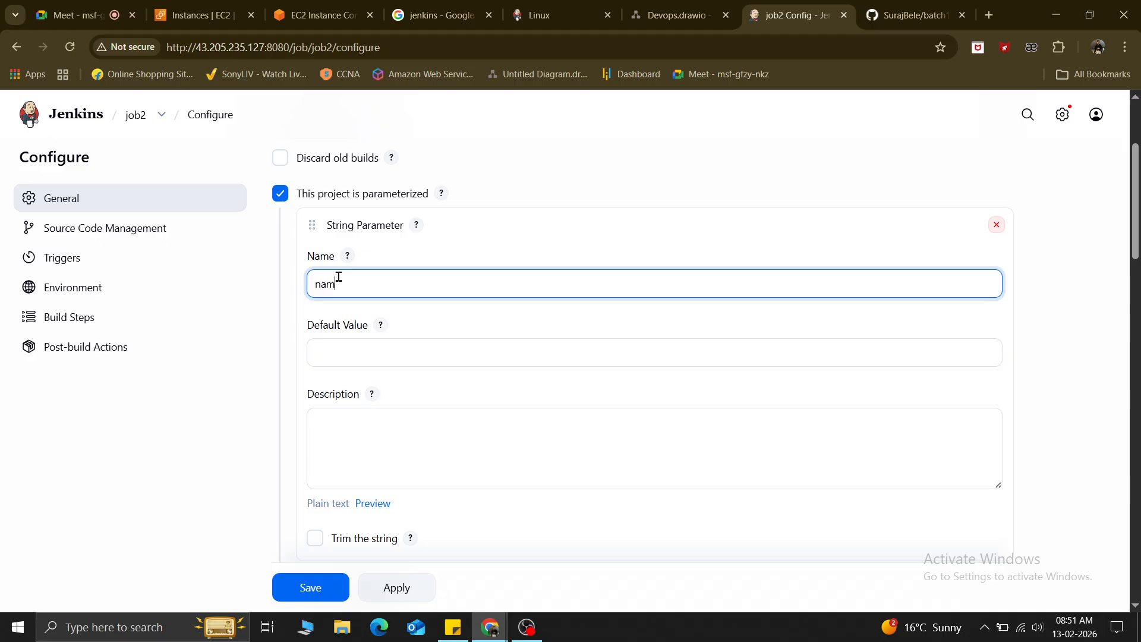
key(Tab)
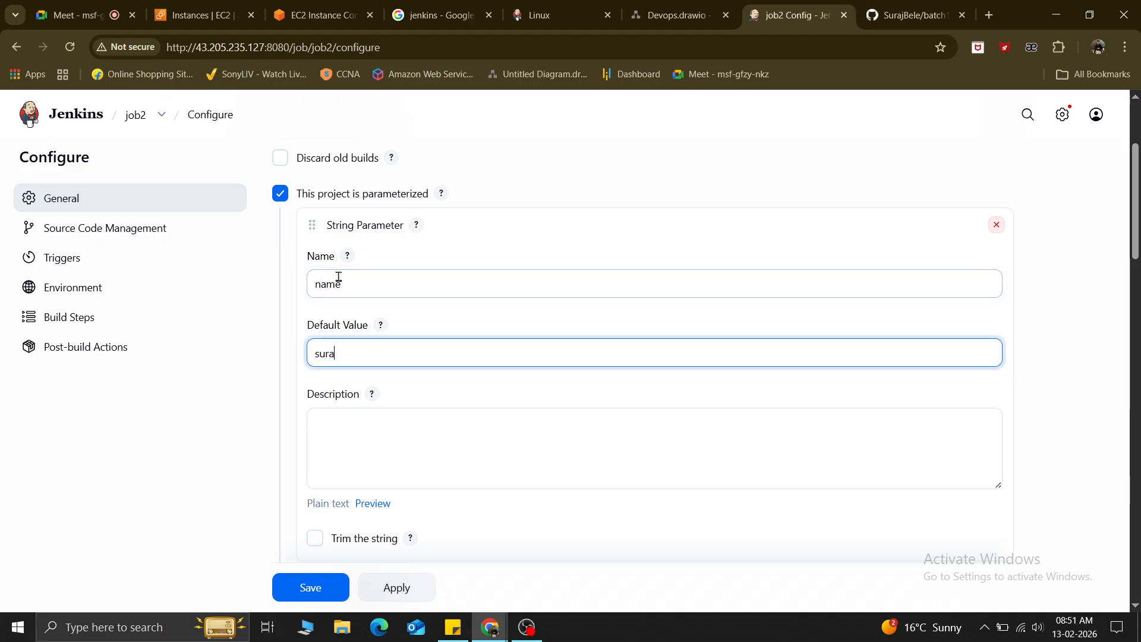
click(342, 424)
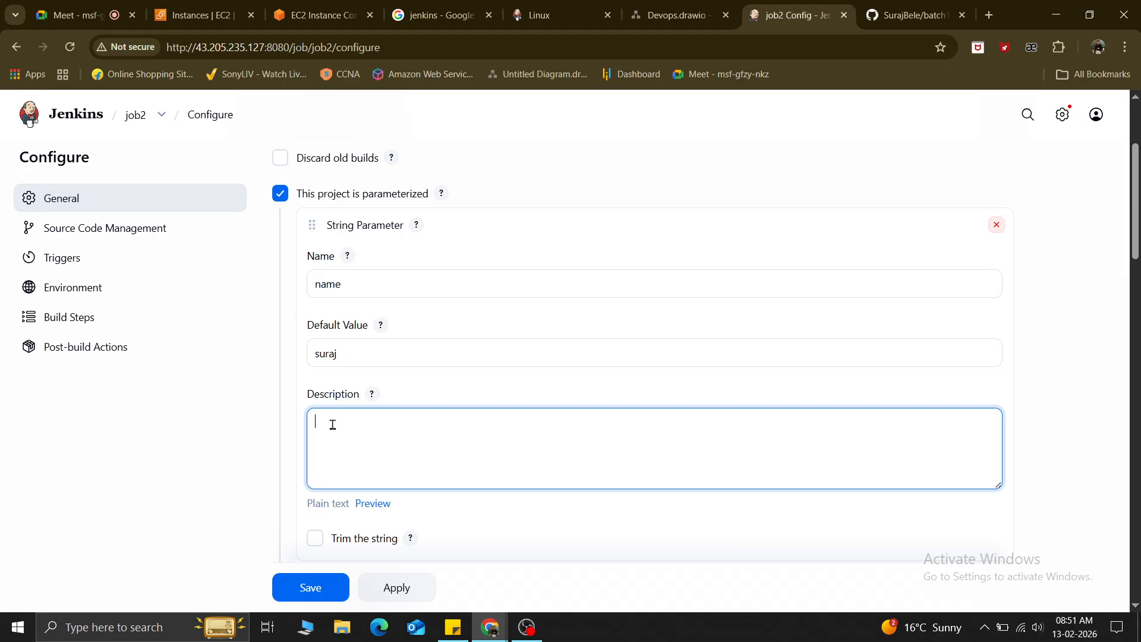
click(537, 184)
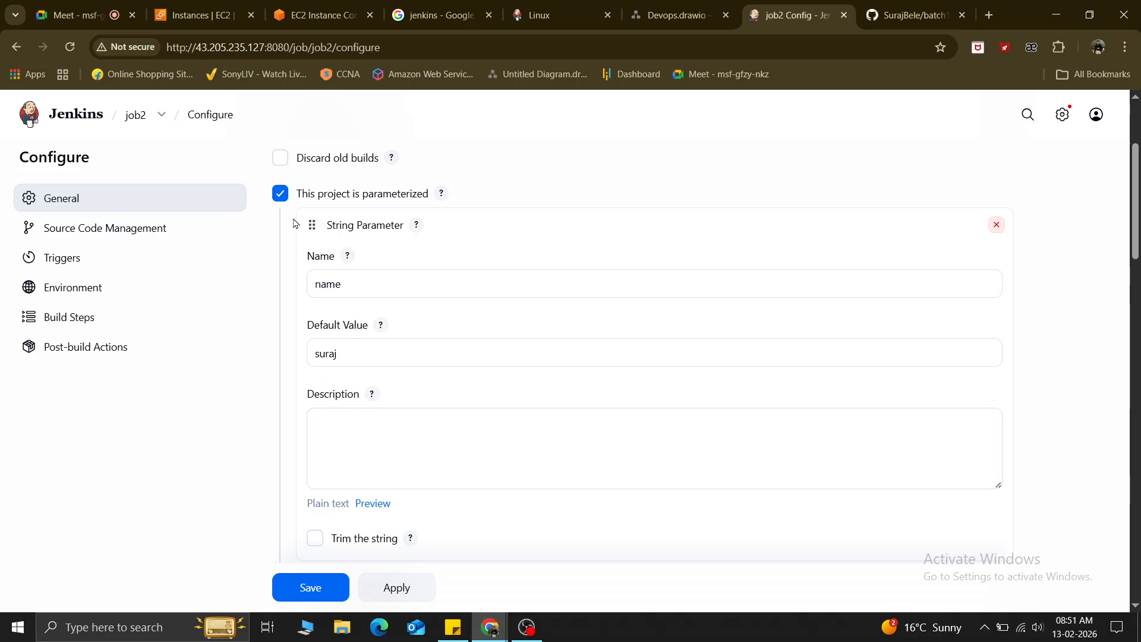
click(278, 194)
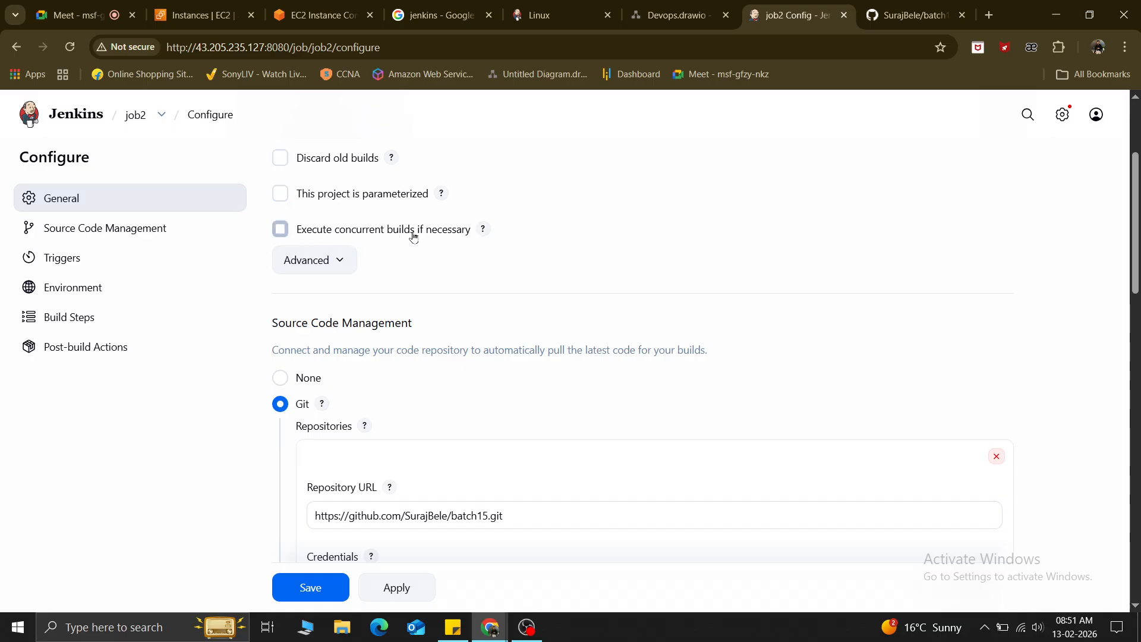
Enable Execute concurrent builds if necessary and expand the Advanced project options.
click(280, 231)
click(281, 232)
click(160, 116)
click(158, 118)
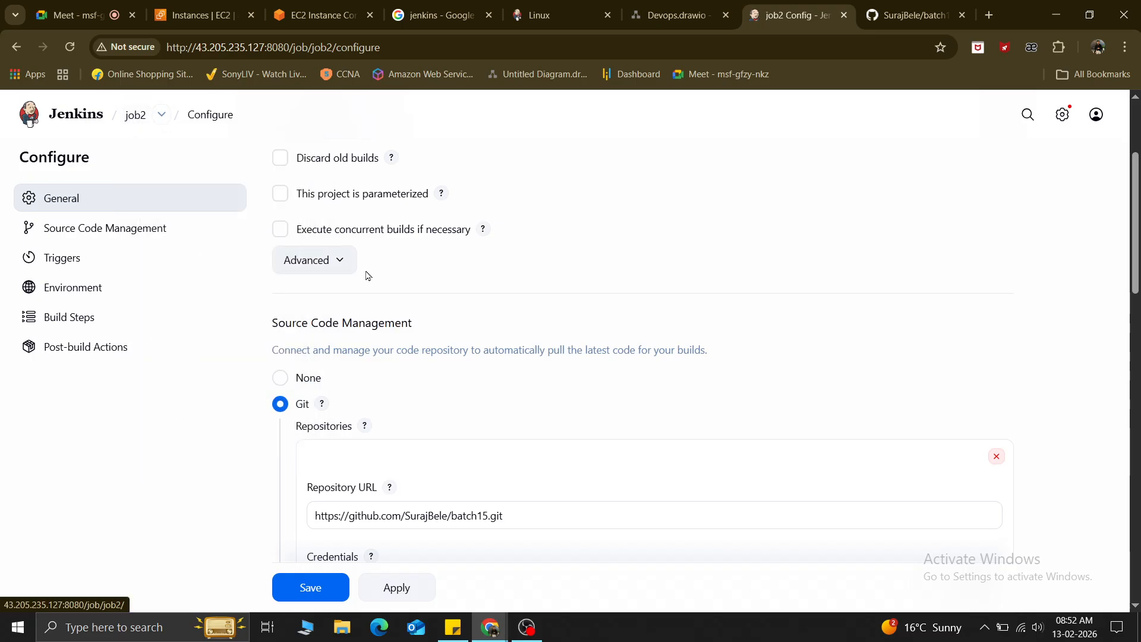
click(279, 237)
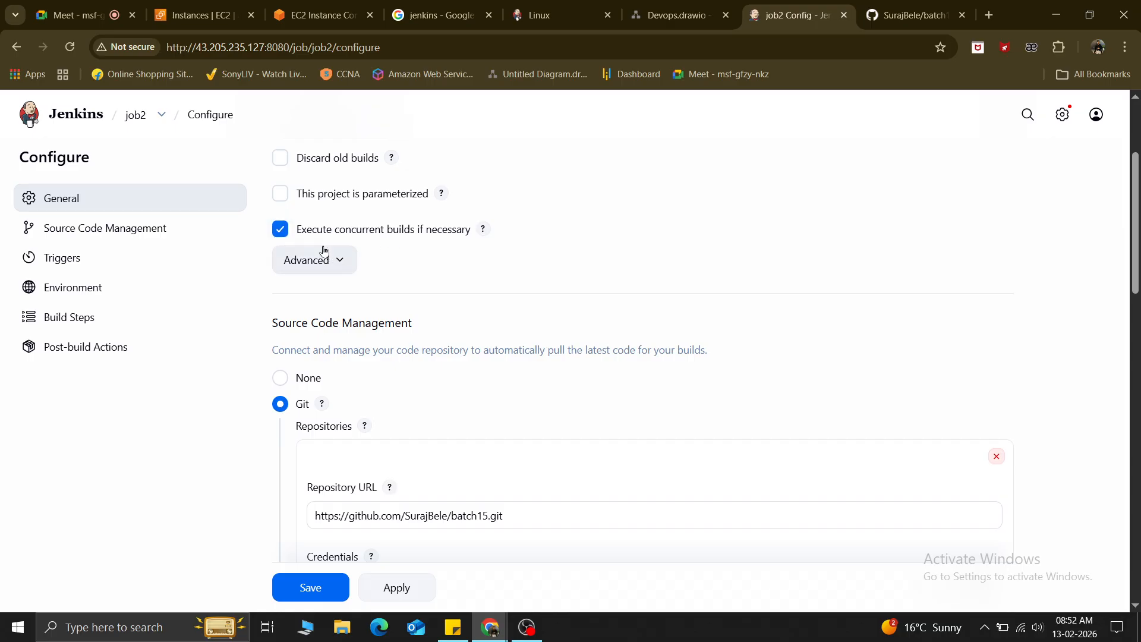
click(321, 265)
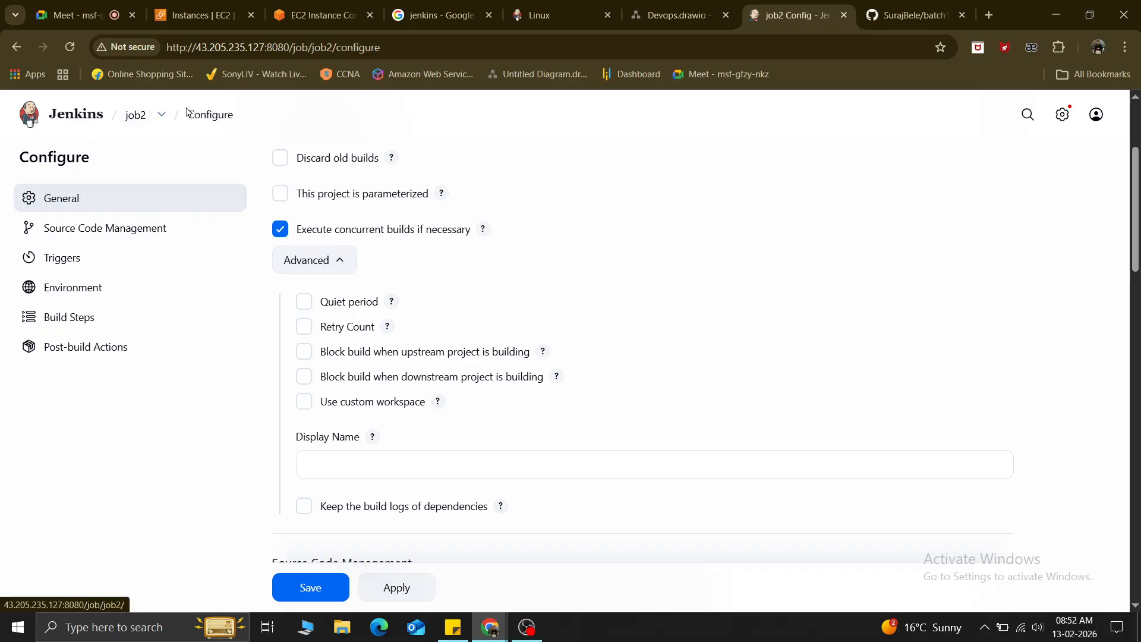
click(319, 264)
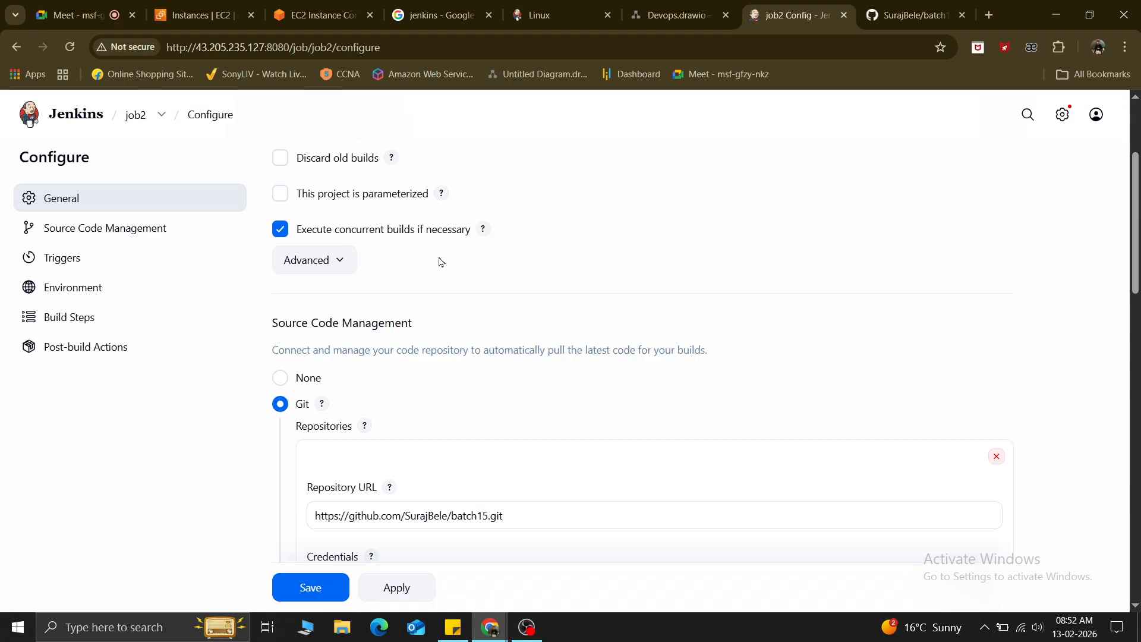
click(324, 266)
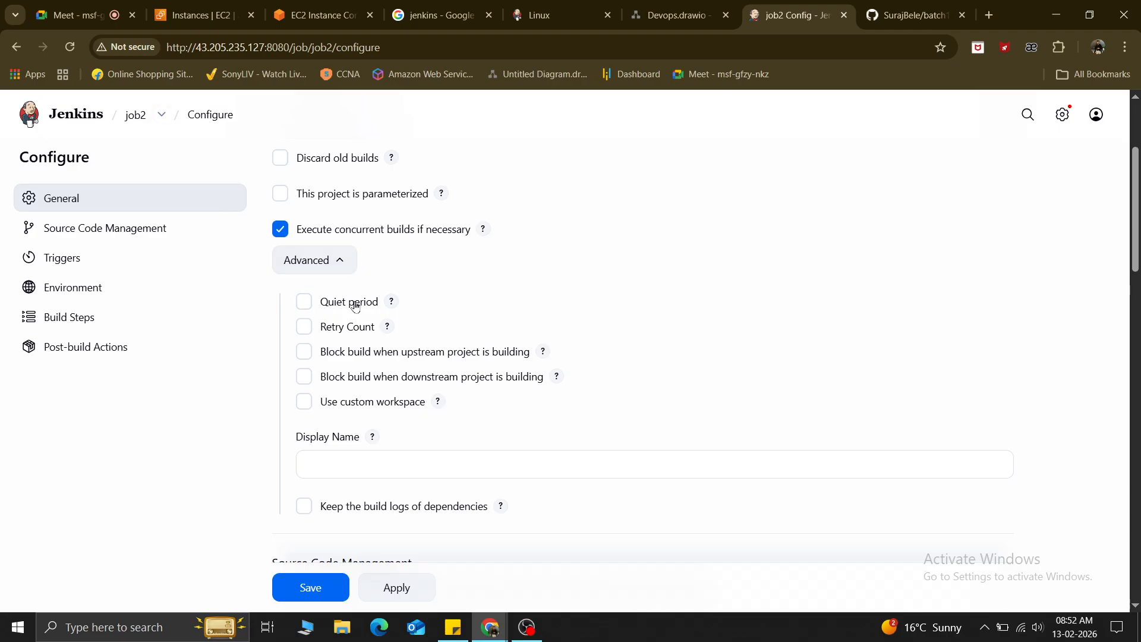
Try Quiet period and Retry Count, leaving both off, and enable Block build when upstream project is building.
click(306, 302)
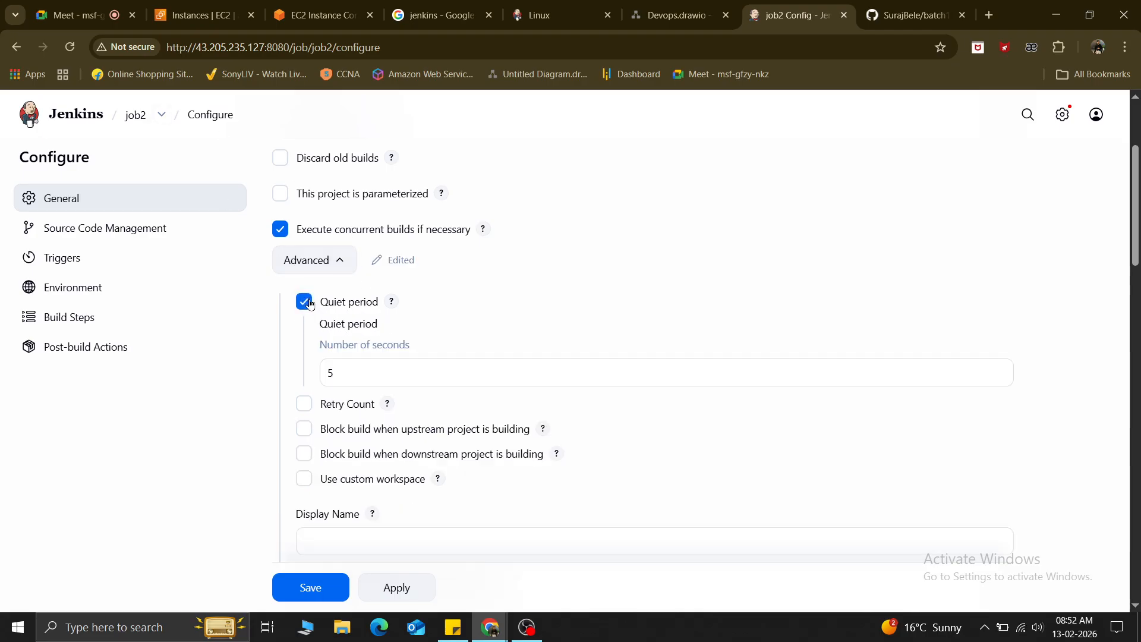
double_click(359, 374)
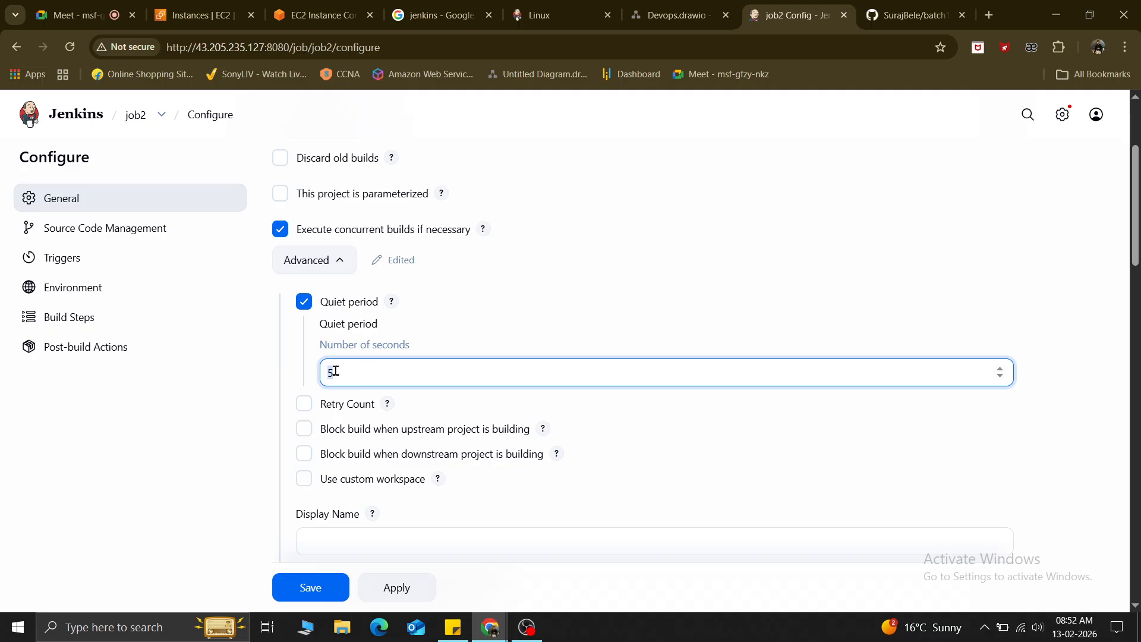
click(304, 302)
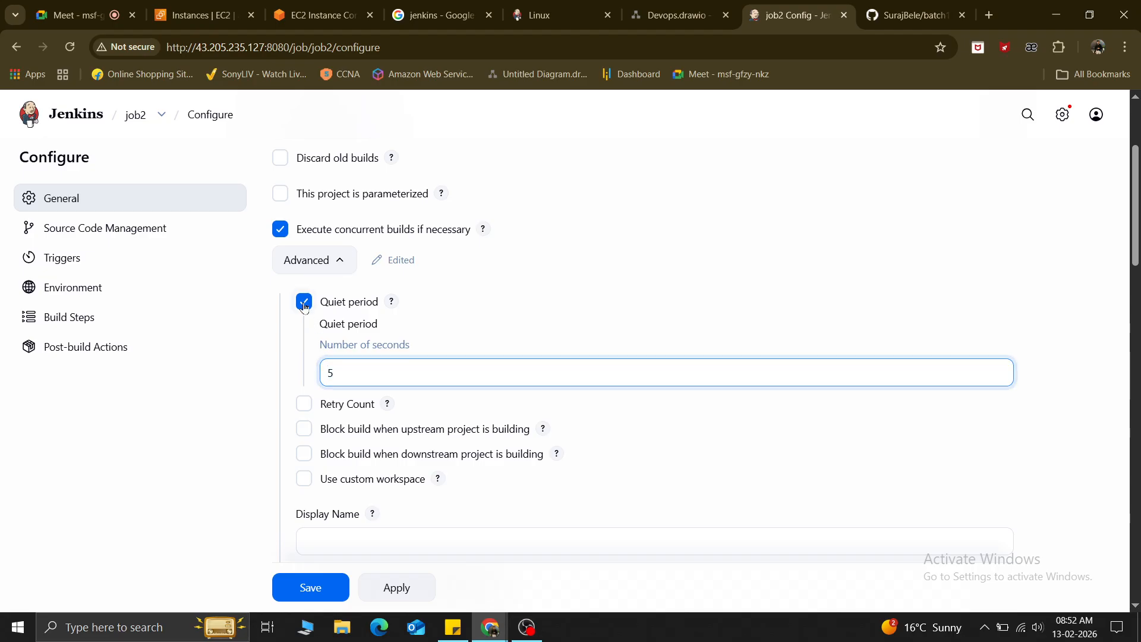
click(304, 327)
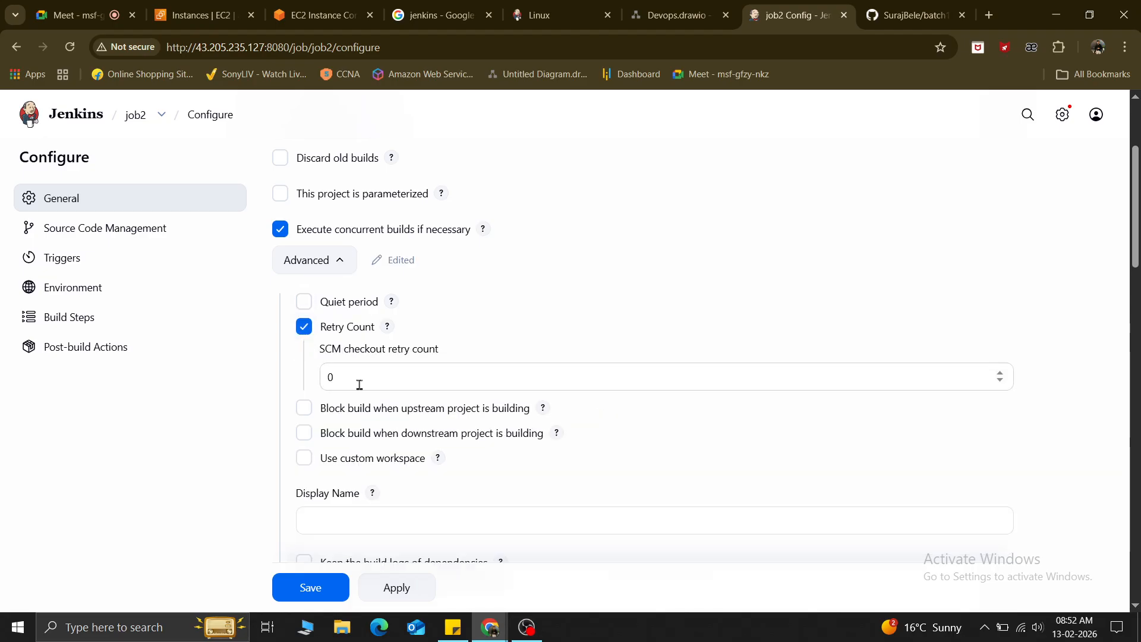
click(359, 385)
click(304, 327)
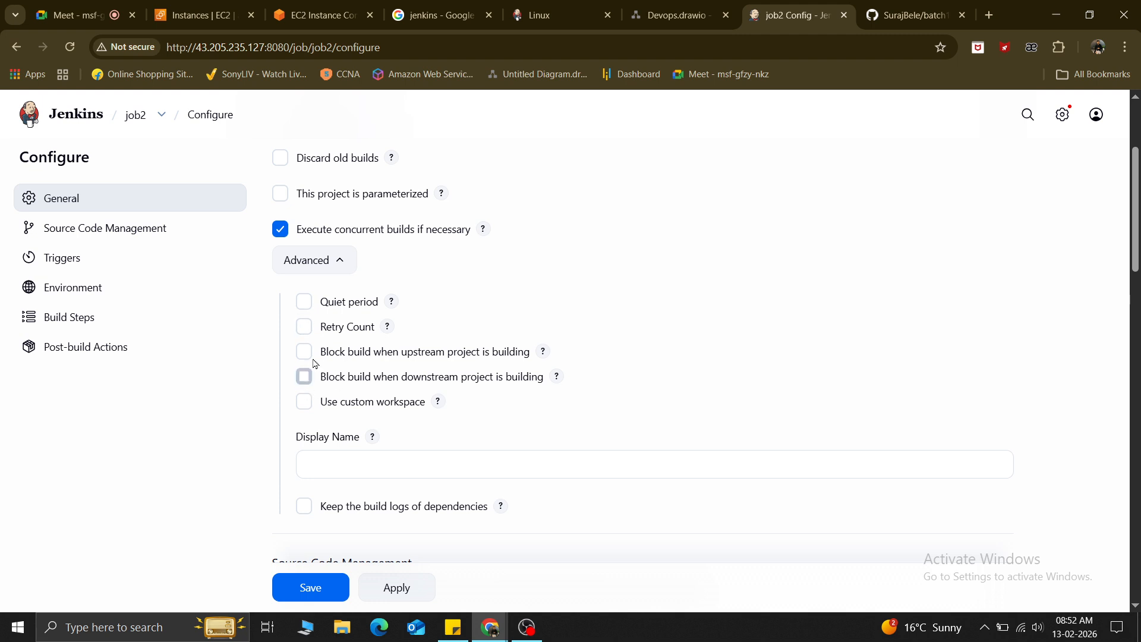
click(305, 351)
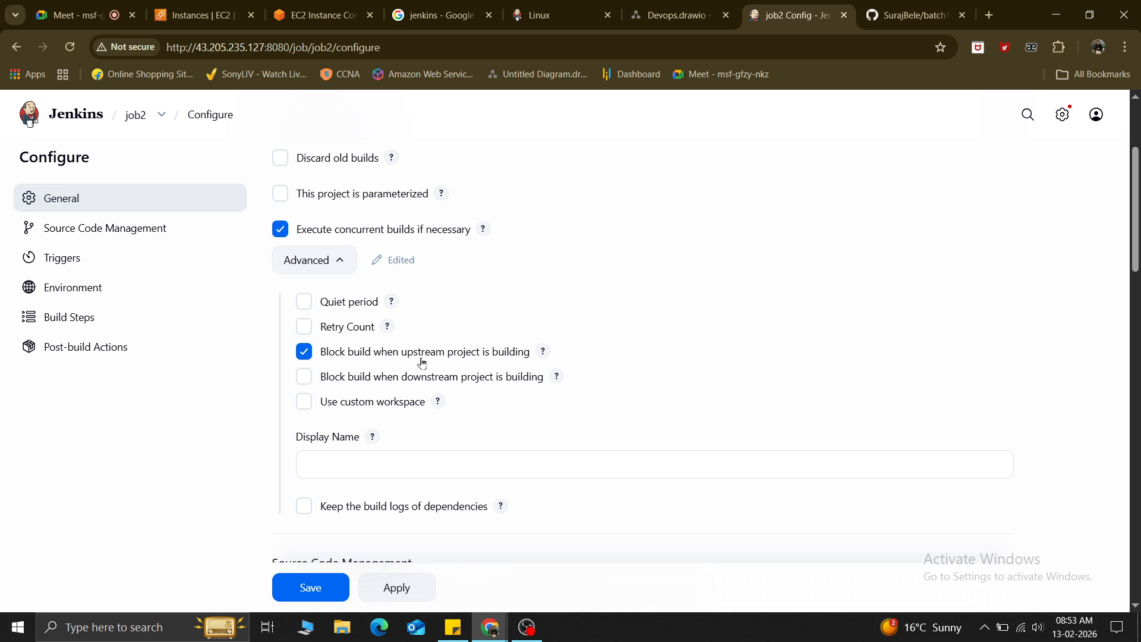
Uncheck upstream build blocking for job2, and leave downstream blocking off after briefly ticking it.
click(304, 353)
click(303, 377)
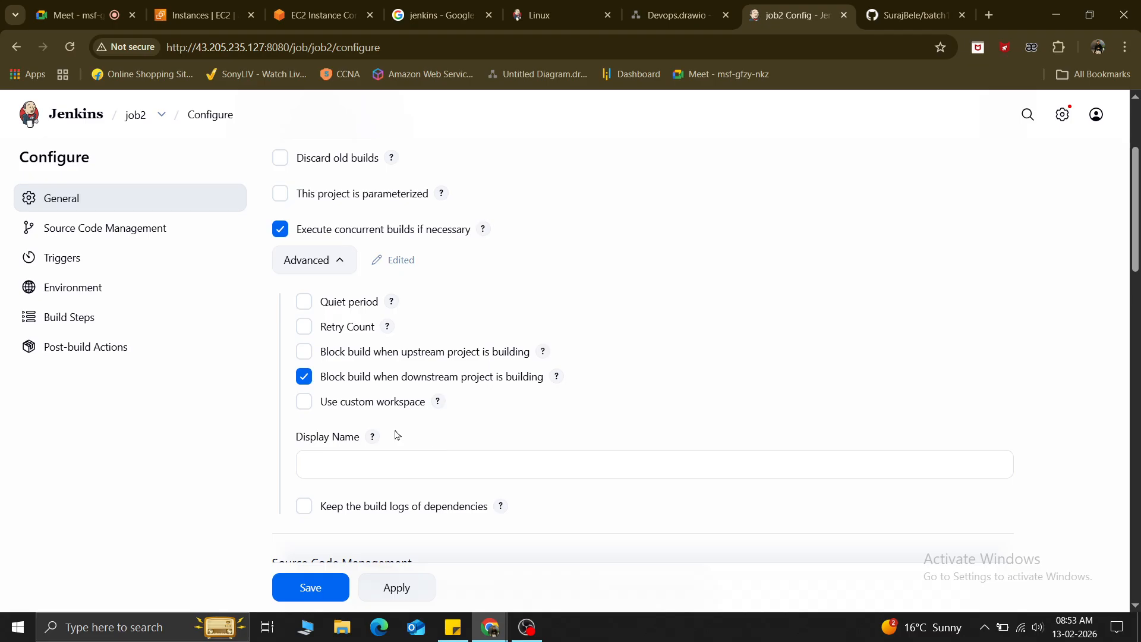
click(308, 381)
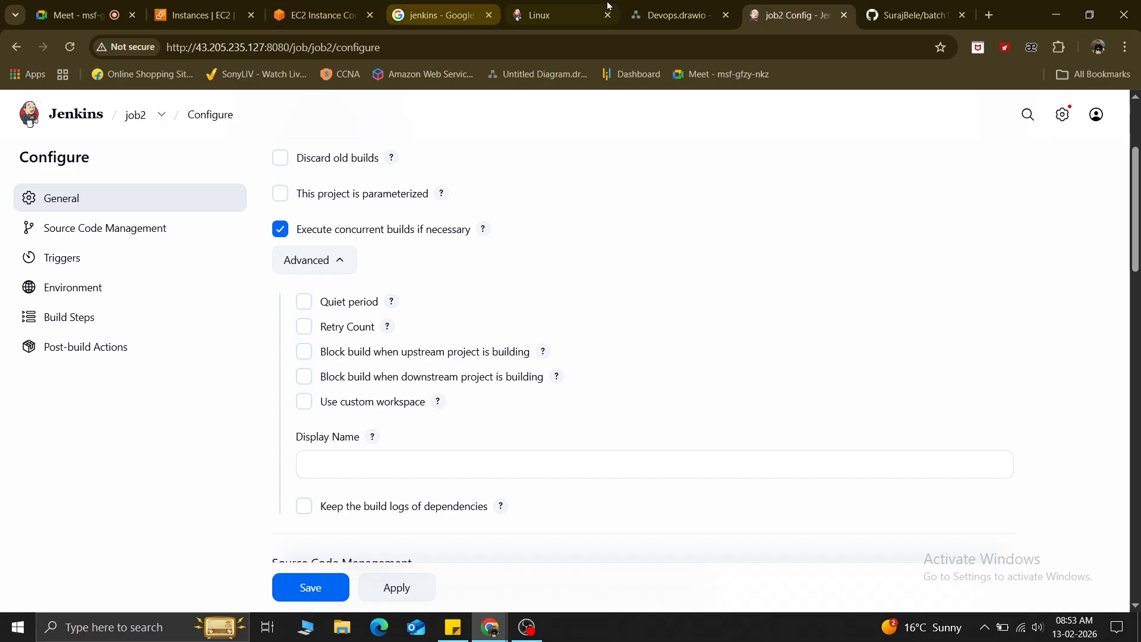
Reload the EC2 Instance Connect terminal for the jenkins instance, then go back to job2's configuration.
click(315, 15)
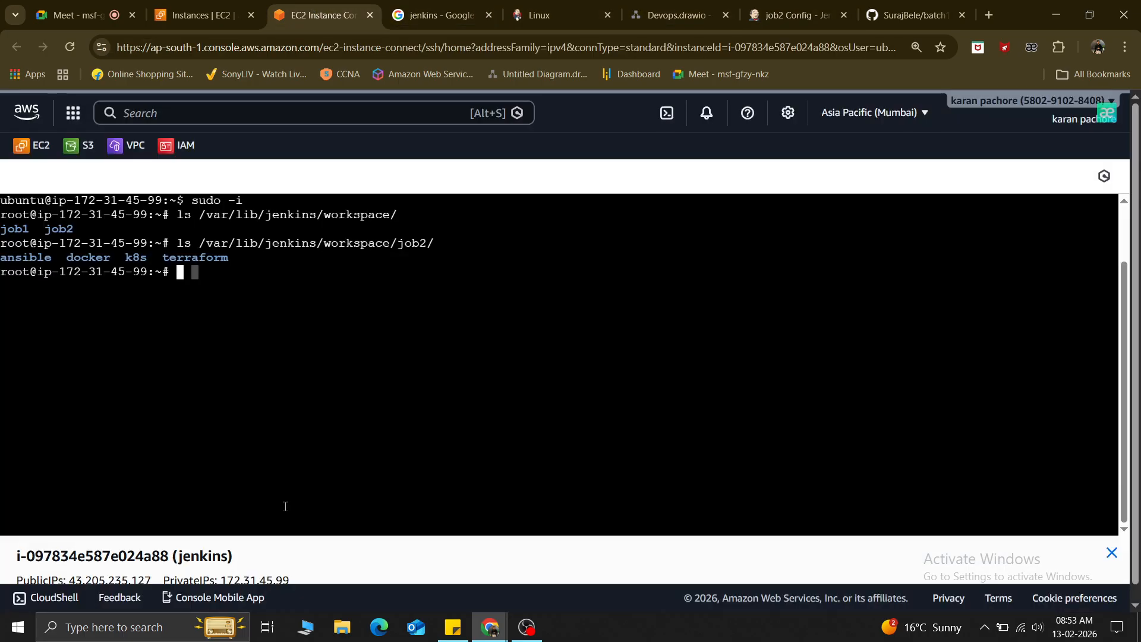
drag(89, 244, 331, 256)
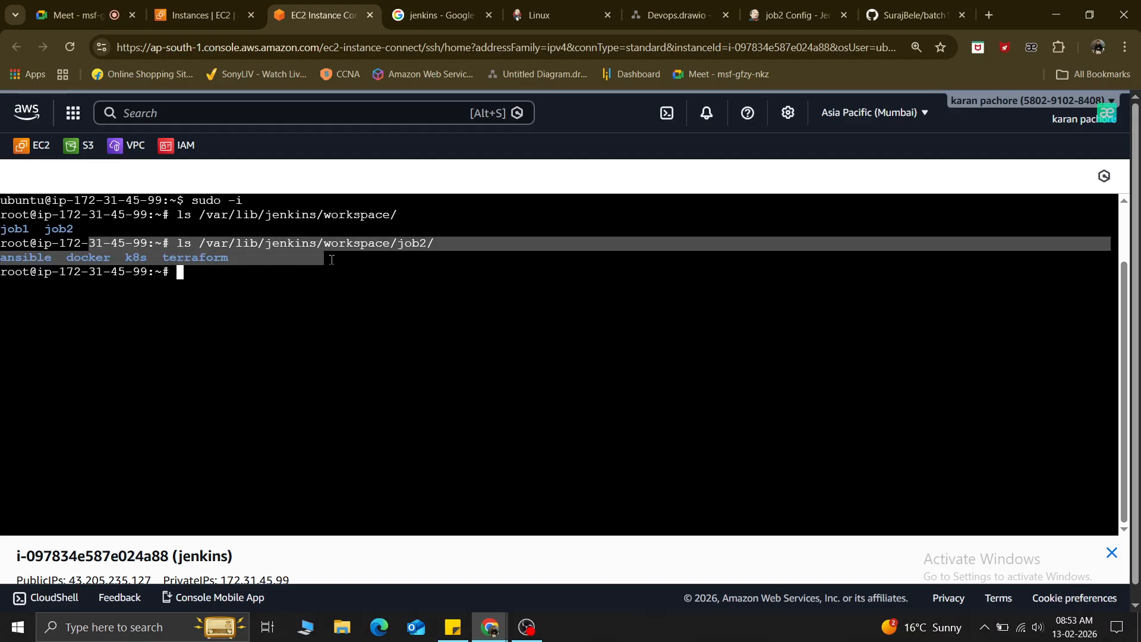
click(231, 322)
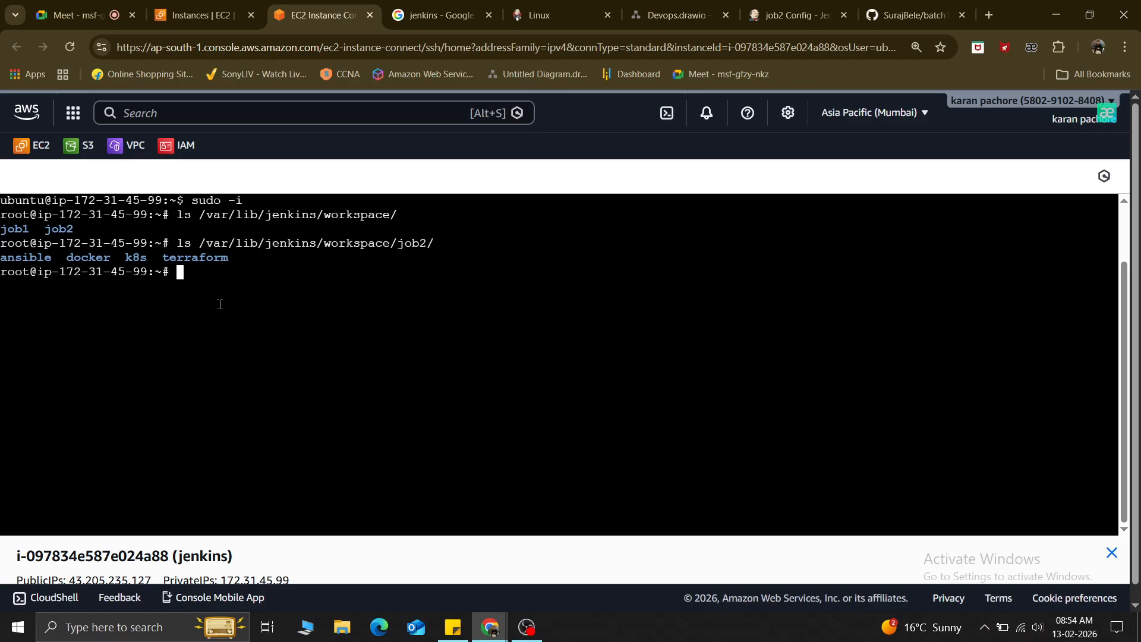
click(70, 46)
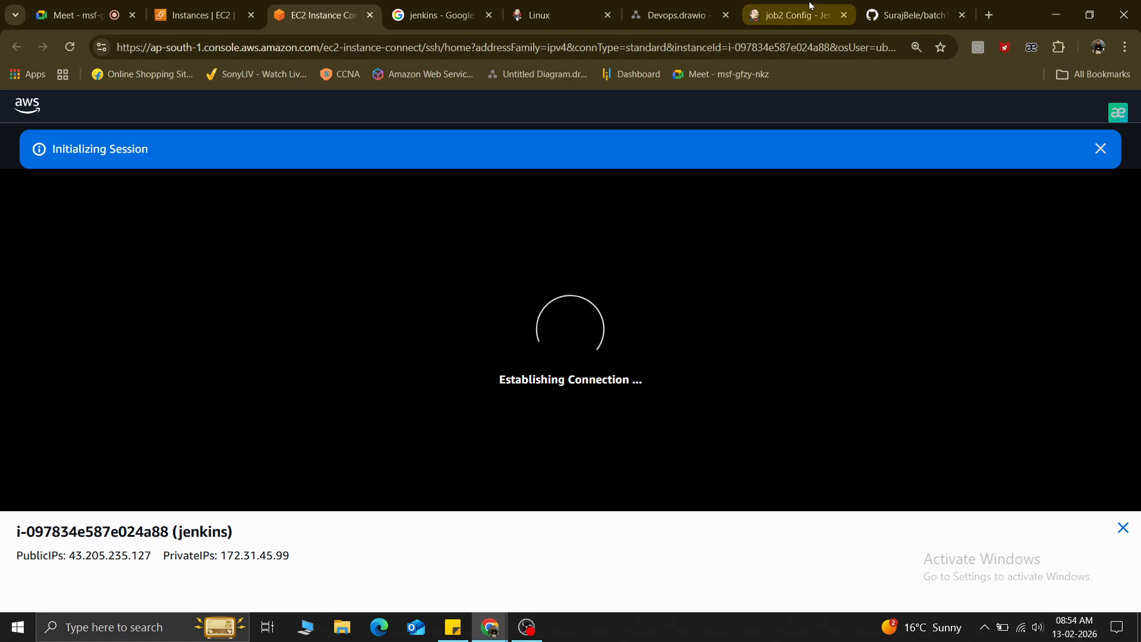
click(797, 15)
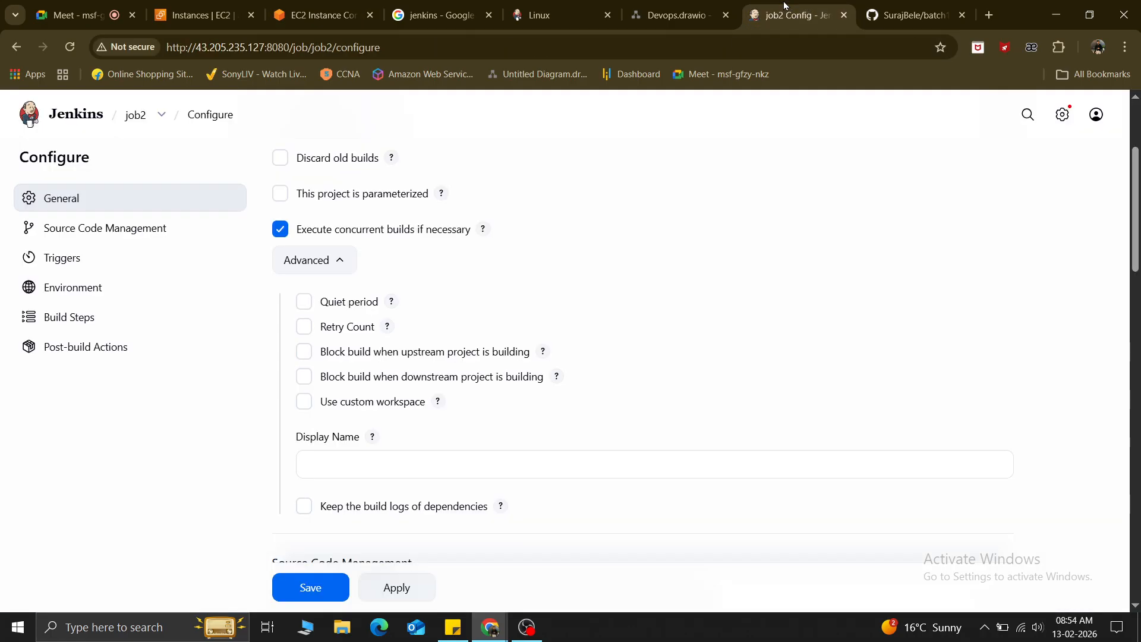
Enter /opt/ as job2's Display Name, replacing the workspace path typed first.
click(329, 464)
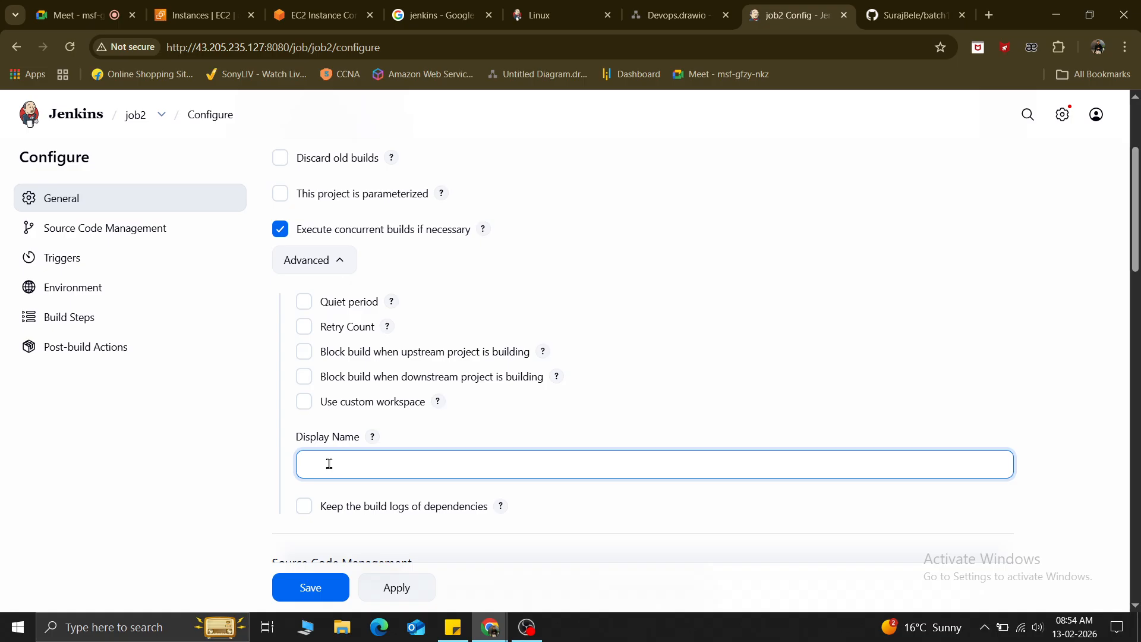
text(/var/lib/jenkins/workspace)
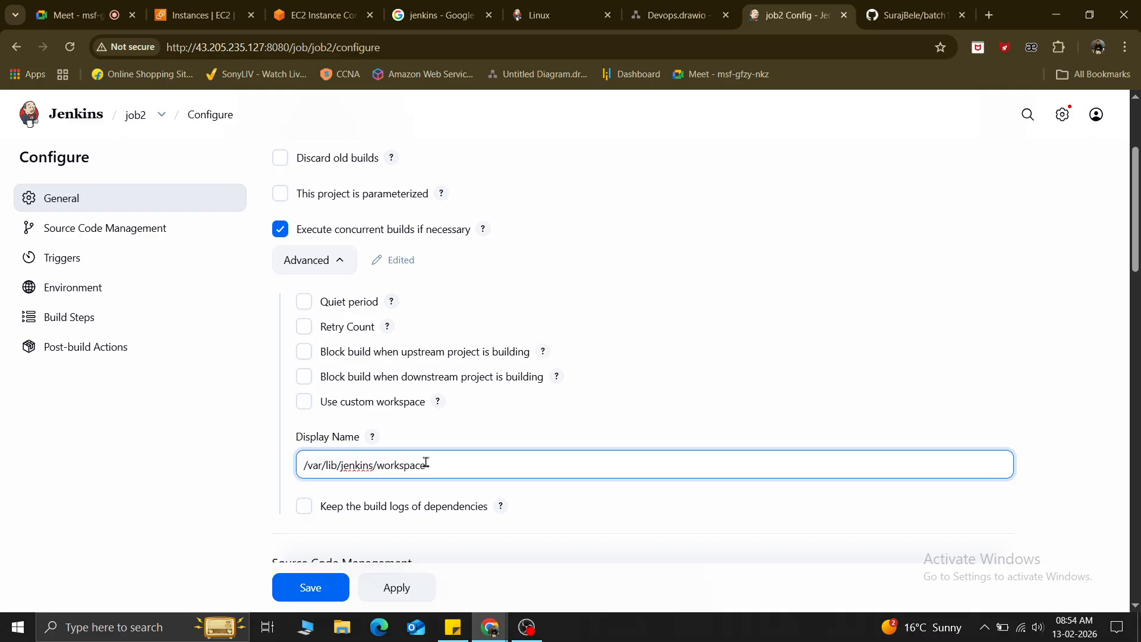
key(BackSpace)
key(BackSpace)
key(BackSpace)
key(BackSpace)
key(BackSpace)
key(BackSpace)
key(BackSpace)
key(BackSpace)
key(BackSpace)
key(BackSpace)
key(BackSpace)
key(BackSpace)
key(BackSpace)
key(BackSpace)
key(BackSpace)
key(BackSpace)
key(BackSpace)
key(BackSpace)
key(BackSpace)
key(BackSpace)
key(BackSpace)
key(BackSpace)
key(BackSpace)
key(BackSpace)
key(BackSpace)
key(BackSpace)
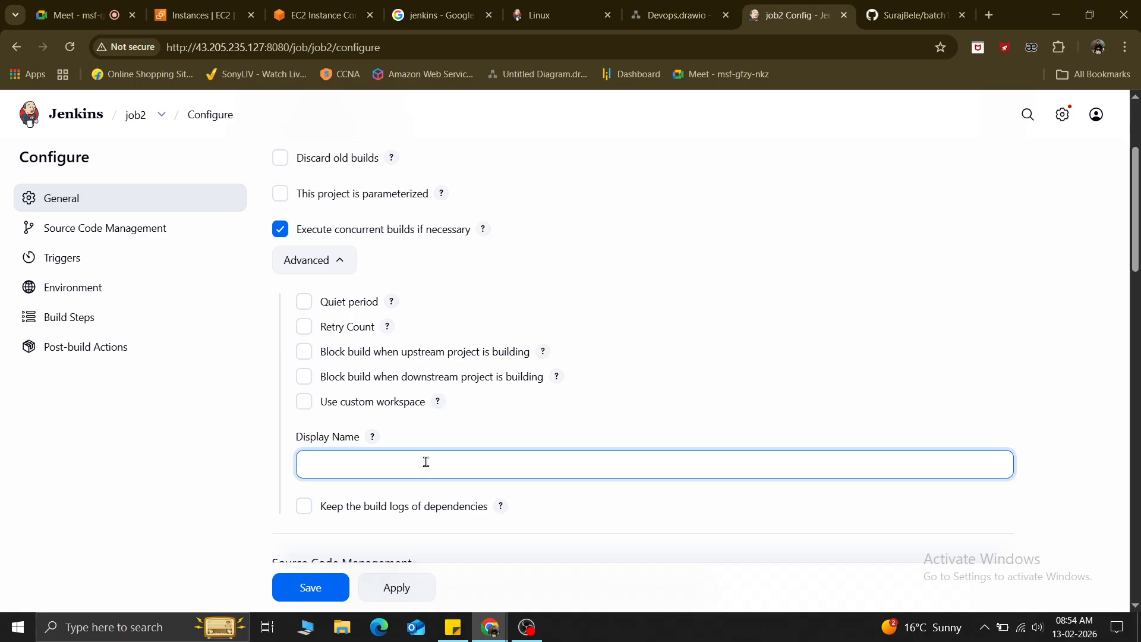
text(/opt/)
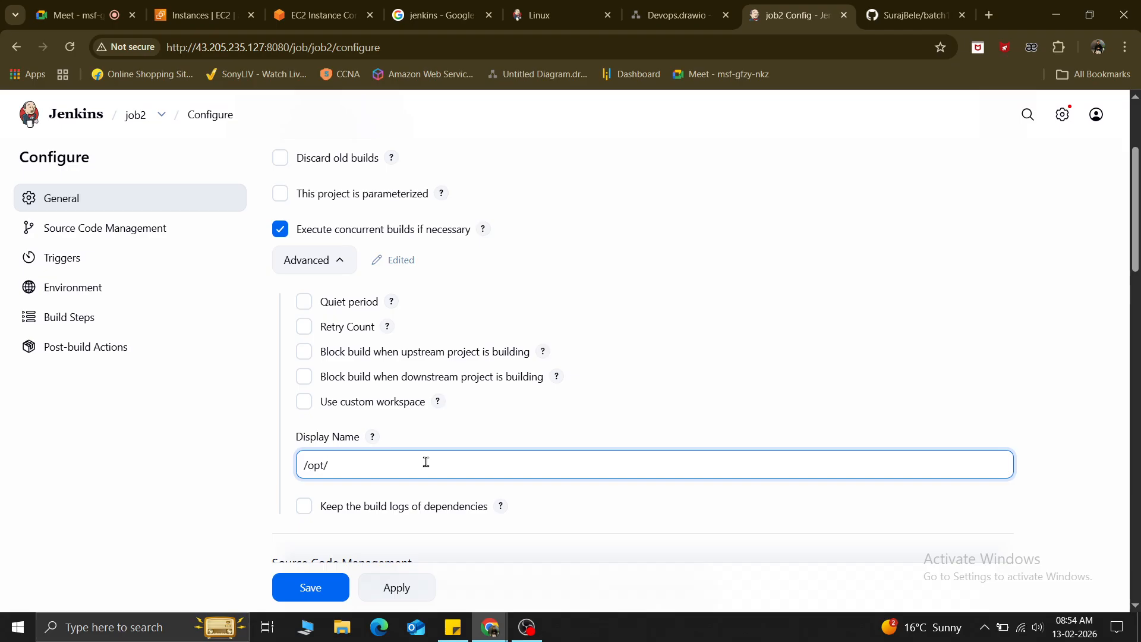
key(ctrl+a)
Enable Use custom workspace for job2 with directory /opt, then switch to the EC2 terminal.
click(305, 402)
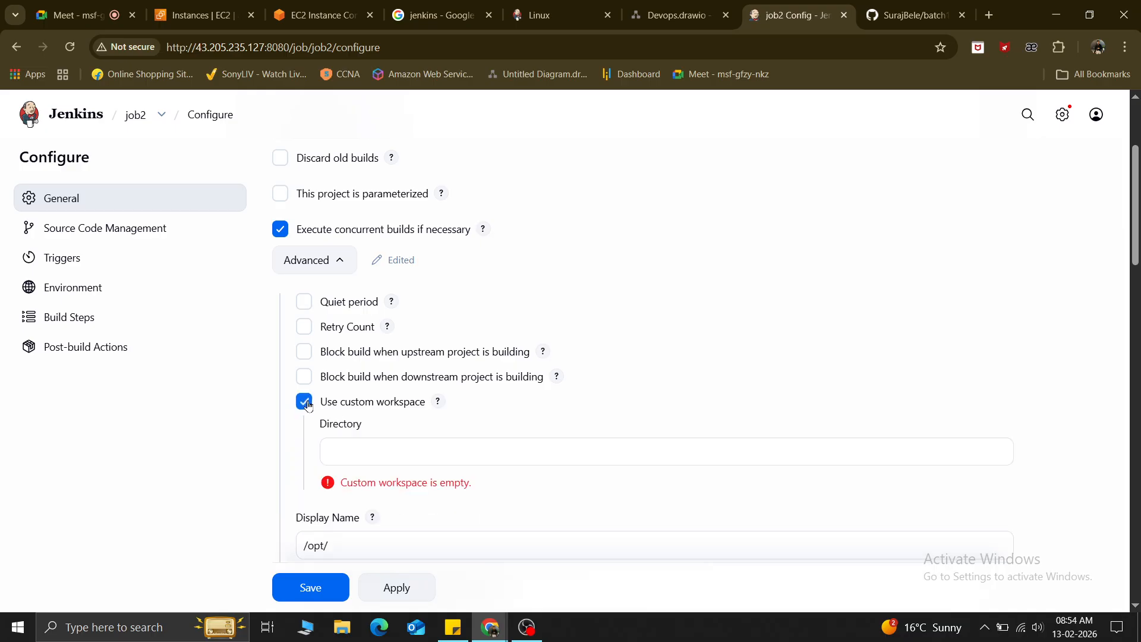
click(360, 448)
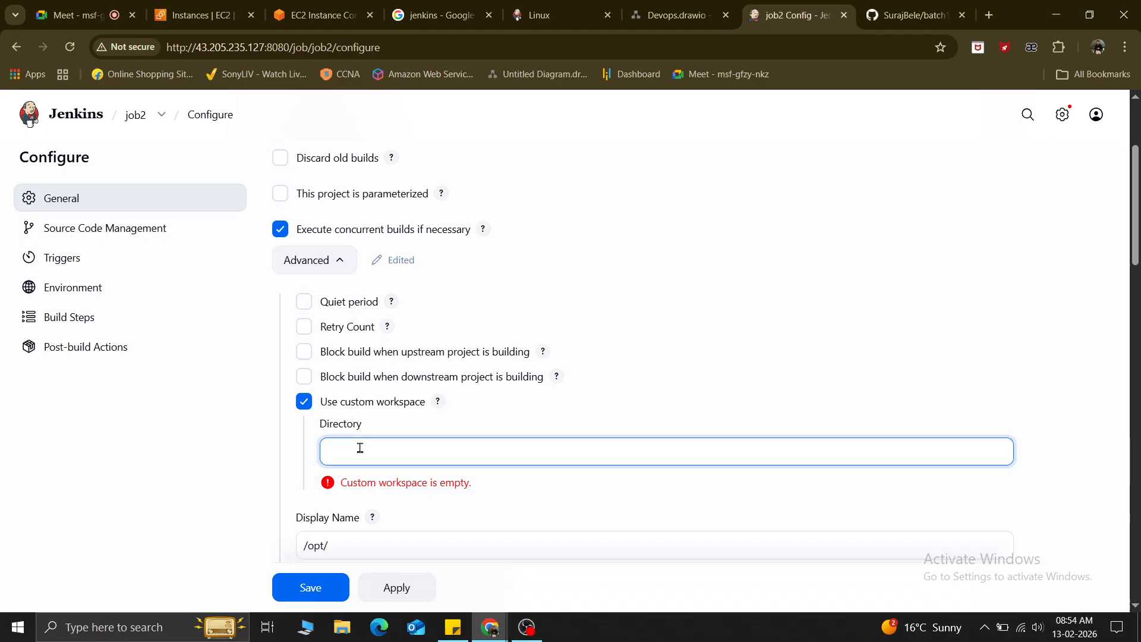
text(https://github.com/SurajBele/batch15.git)
key(ctrl+z)
text(/opt)
click(539, 493)
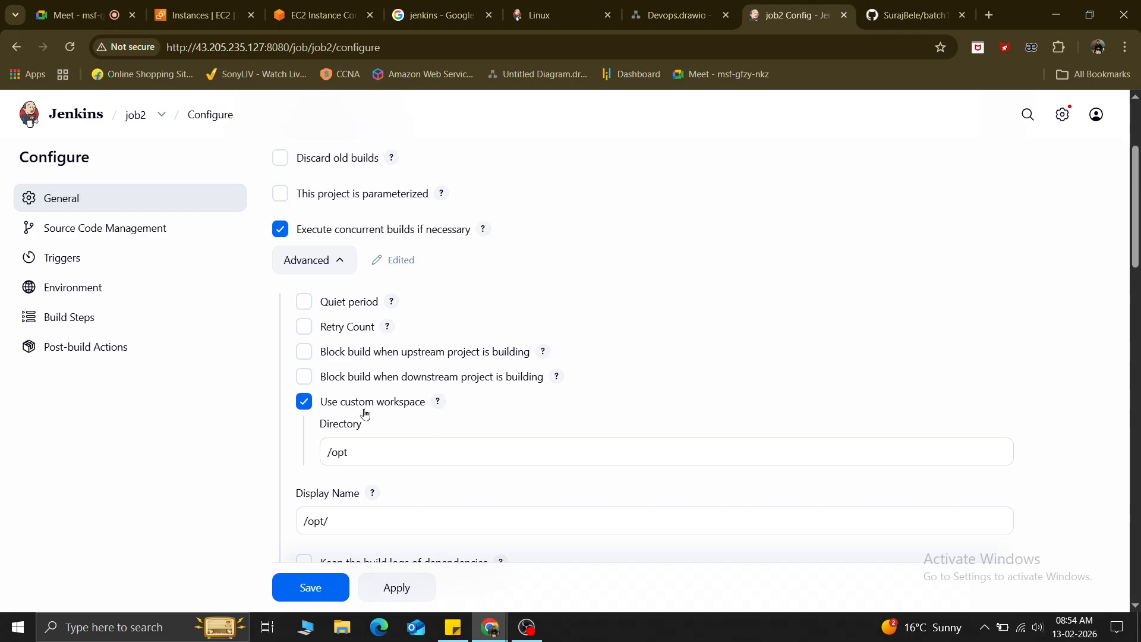
click(321, 14)
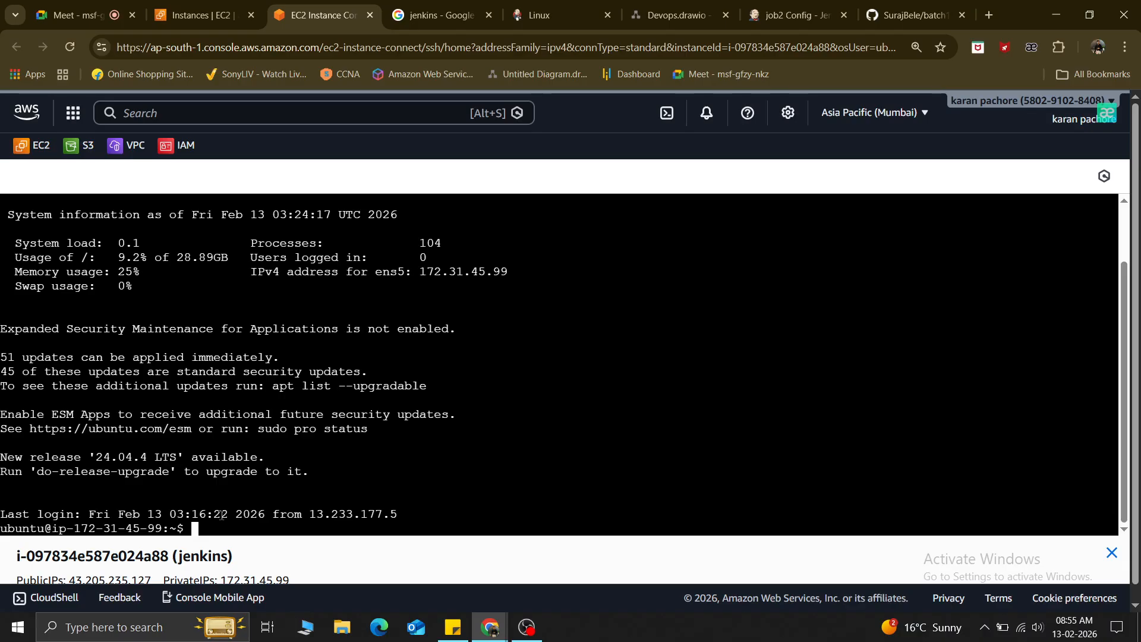
Clear the terminal and list /var/lib/jenkins/workspace/ to see job1 and job2.
text(clear)
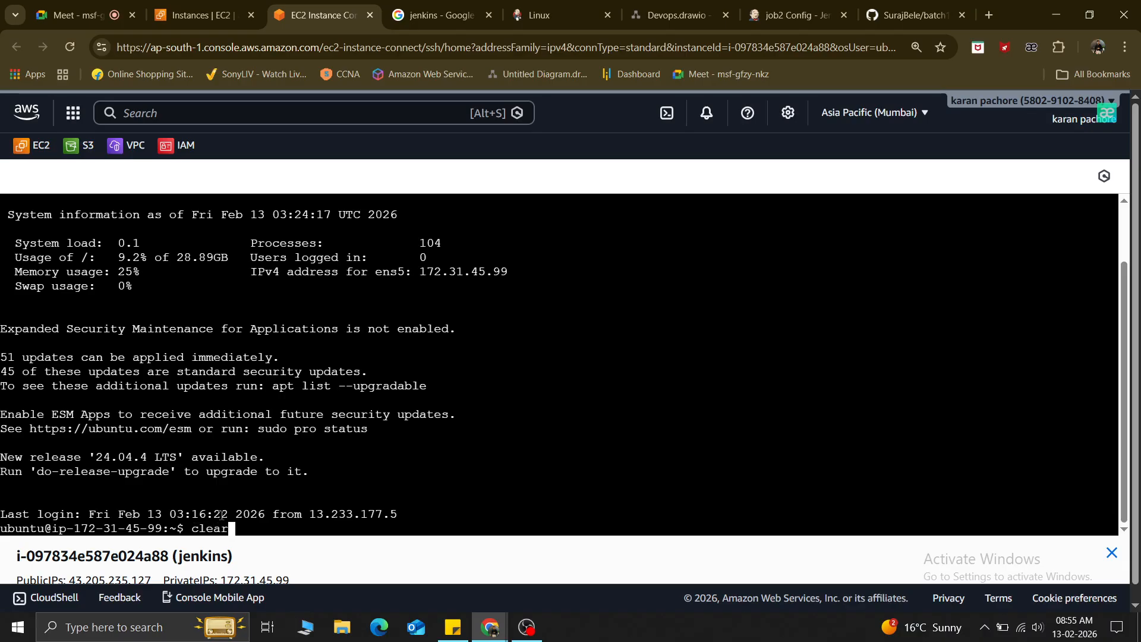
key(Return)
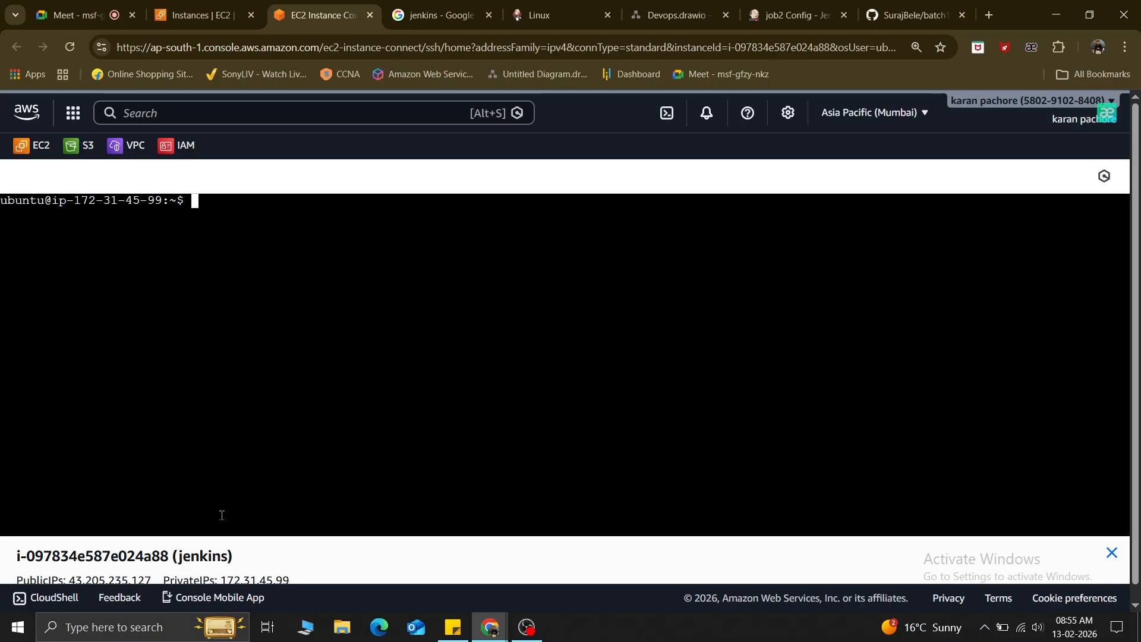
text(ls /var)
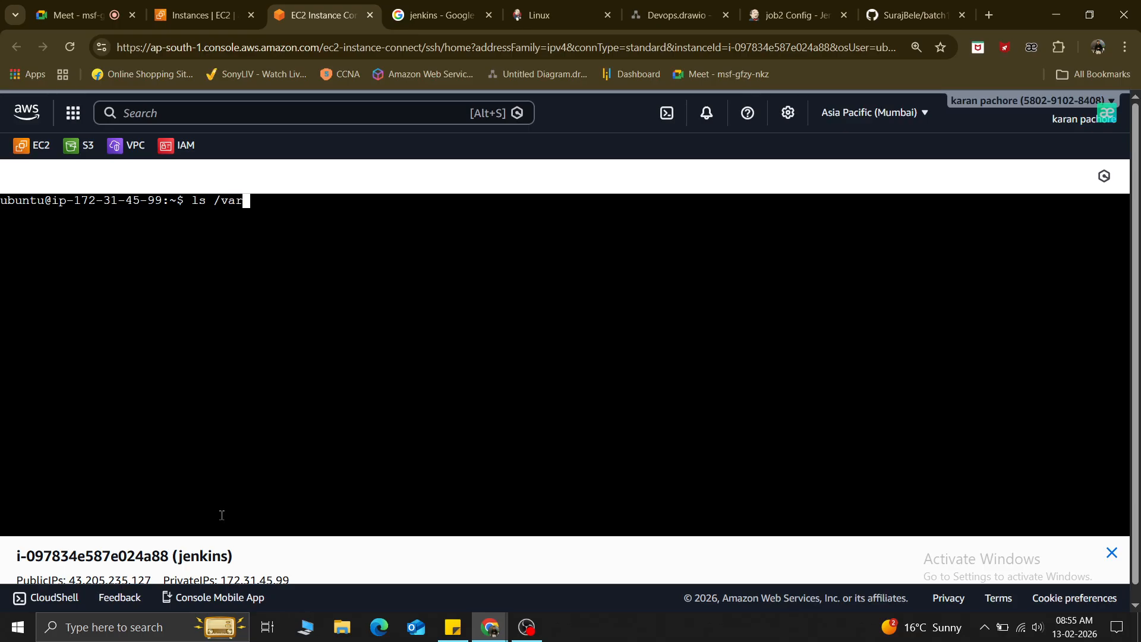
text(/li)
key(Tab)
text(ji)
key(BackSpace)
text(e)
key(Tab)
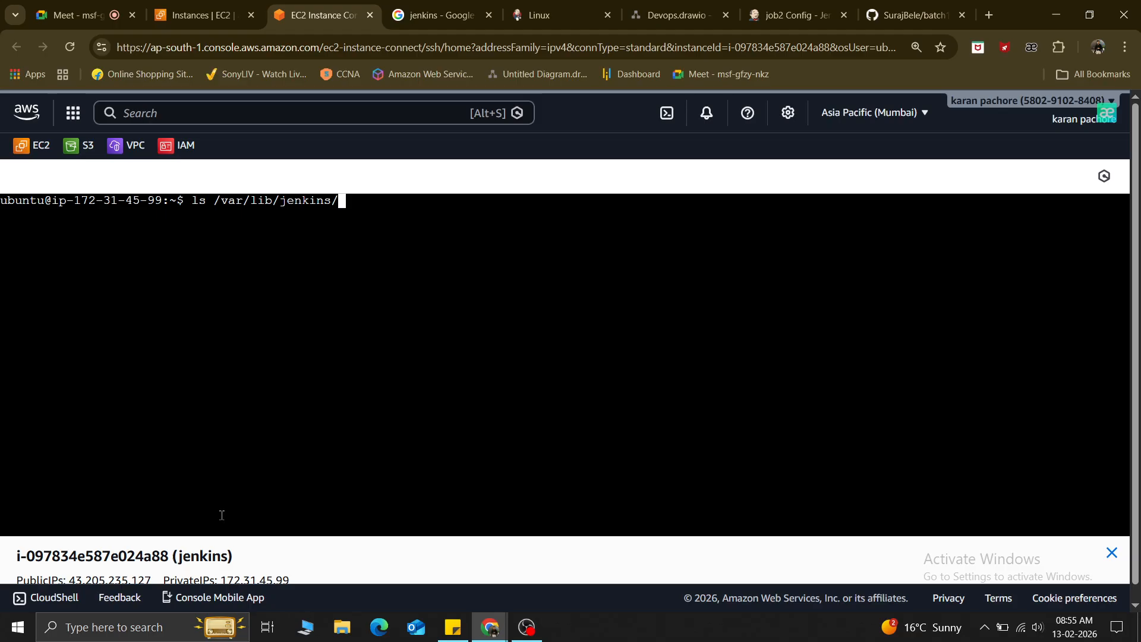
text(wor)
key(Tab)
key(Return)
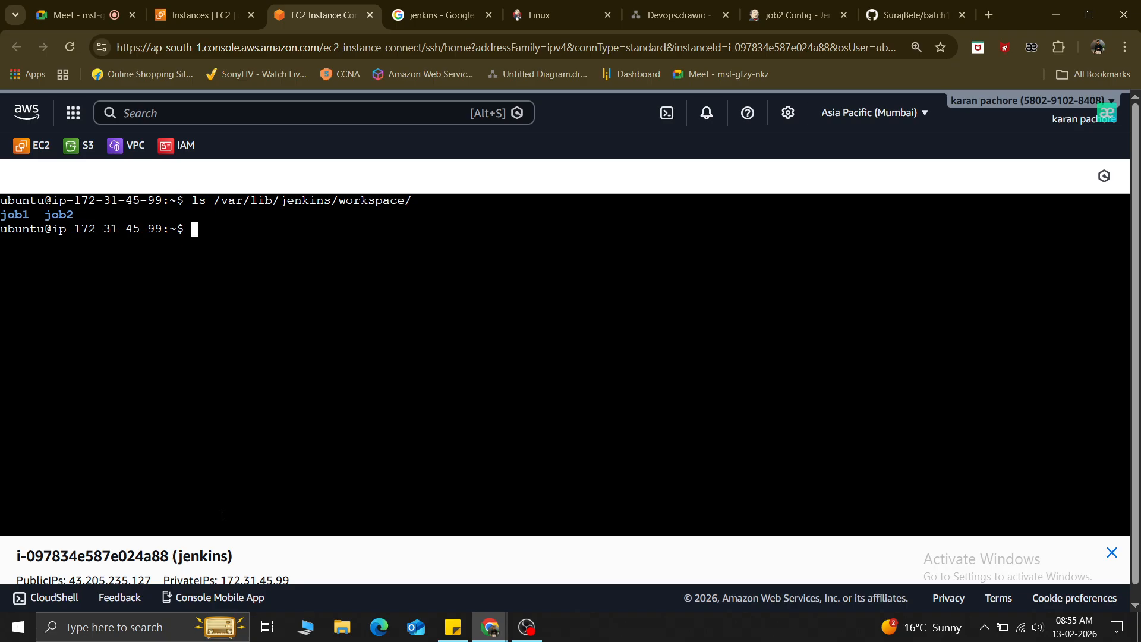
text(/opt)
Back in job2's config, adjust the workspace Directory and leave 'Keep the build logs' unchecked.
click(784, 6)
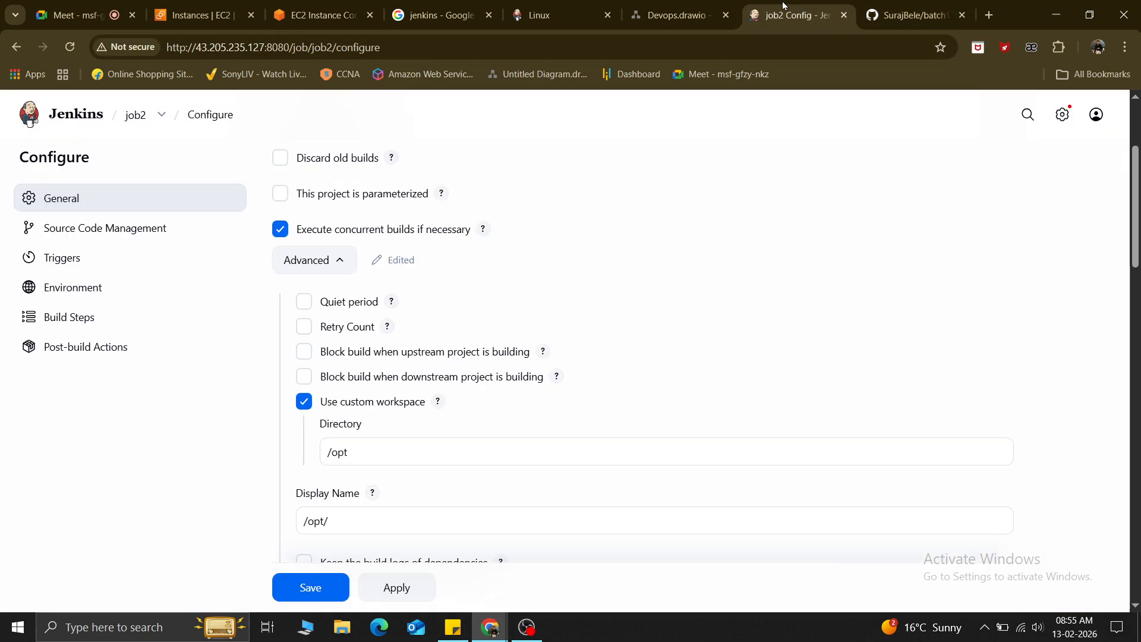
click(354, 452)
text(/)
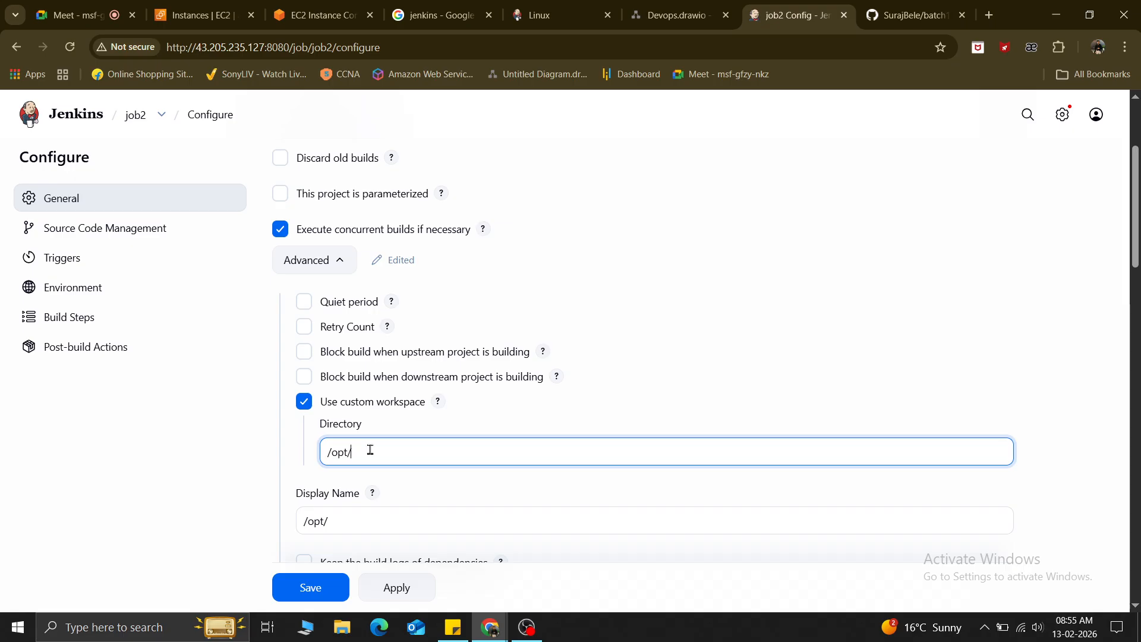
key(BackSpace)
scroll(369, 450, down, 5)
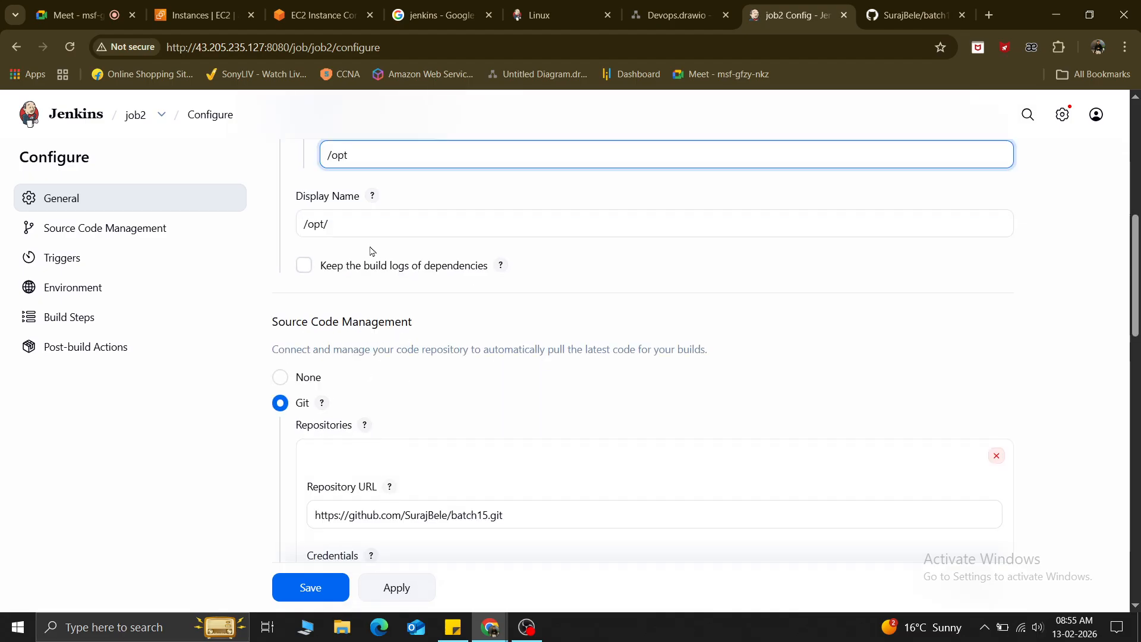
scroll(371, 303, up, 1)
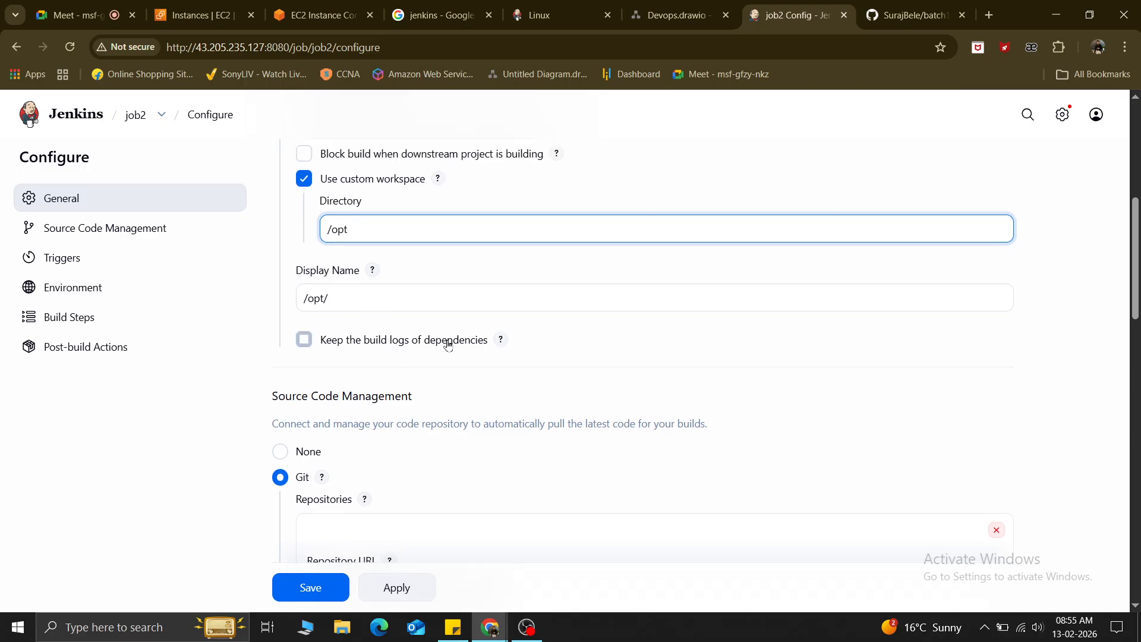
click(304, 342)
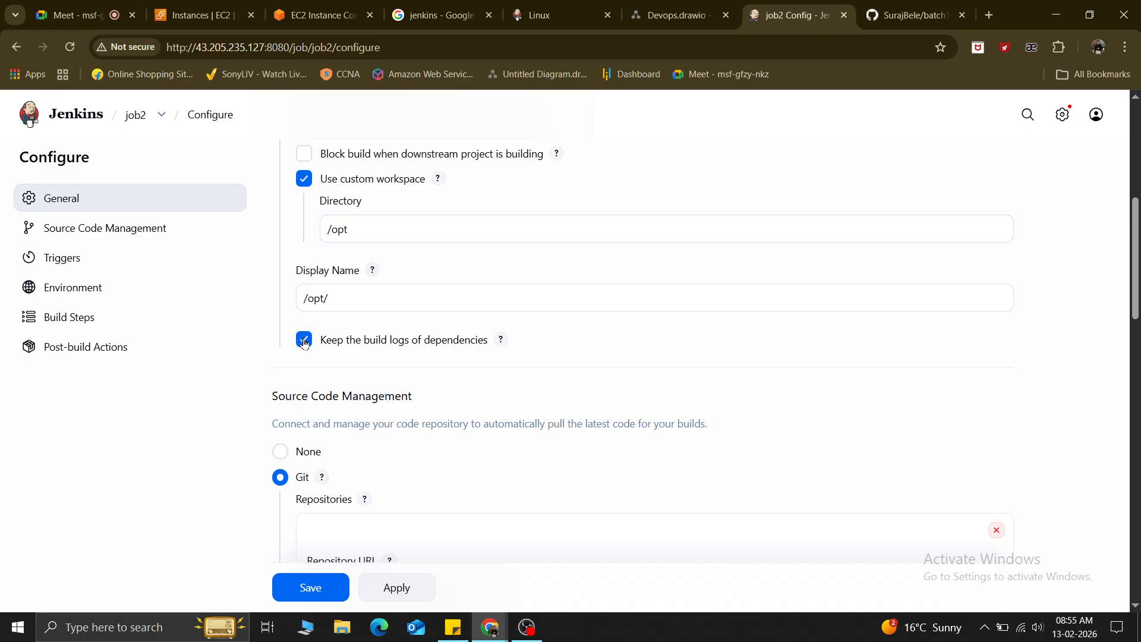
click(304, 342)
Delete the /opt directory, turn off Use custom workspace, and collapse the Advanced options.
scroll(305, 344, up, 5)
scroll(319, 183, down, 3)
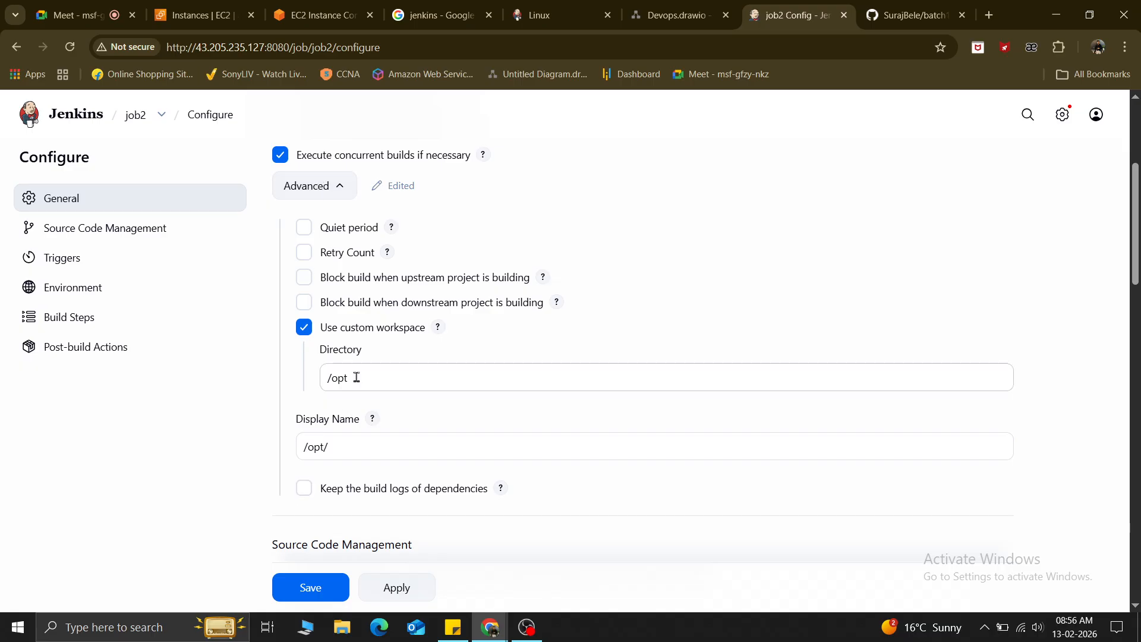
drag(354, 377, 321, 378)
key(BackSpace)
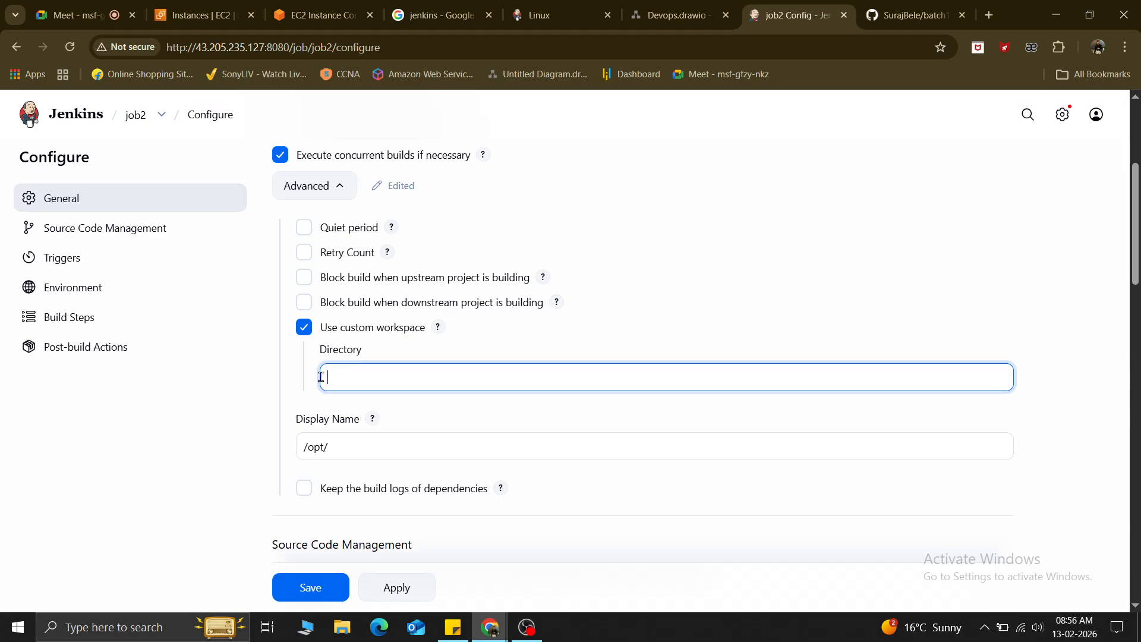
click(306, 327)
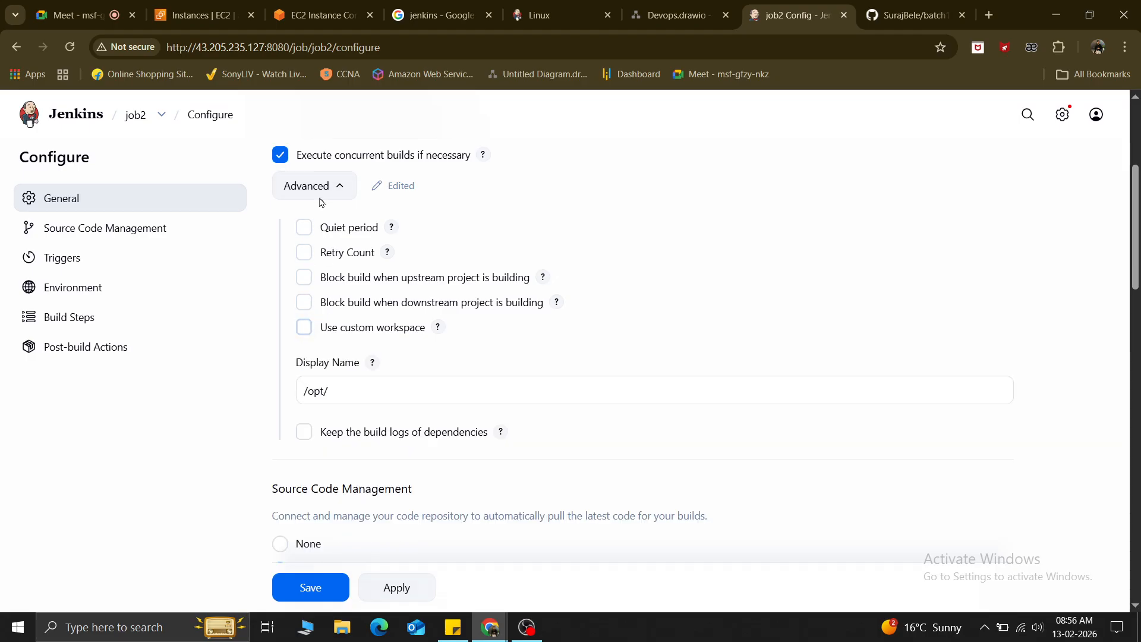
click(319, 186)
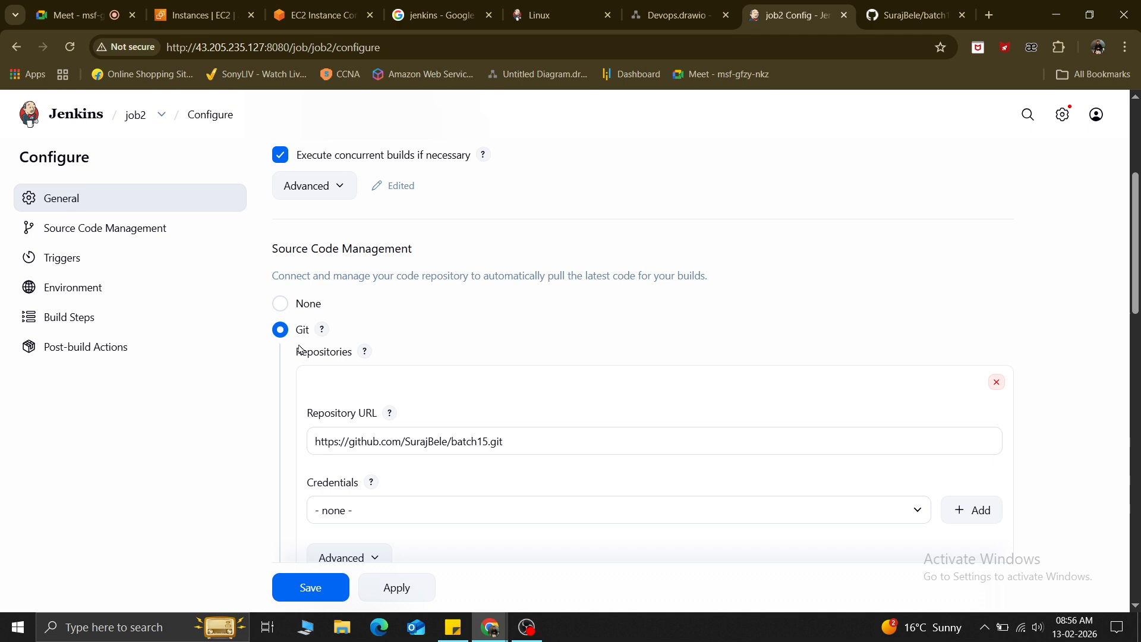
scroll(359, 446, down, 2)
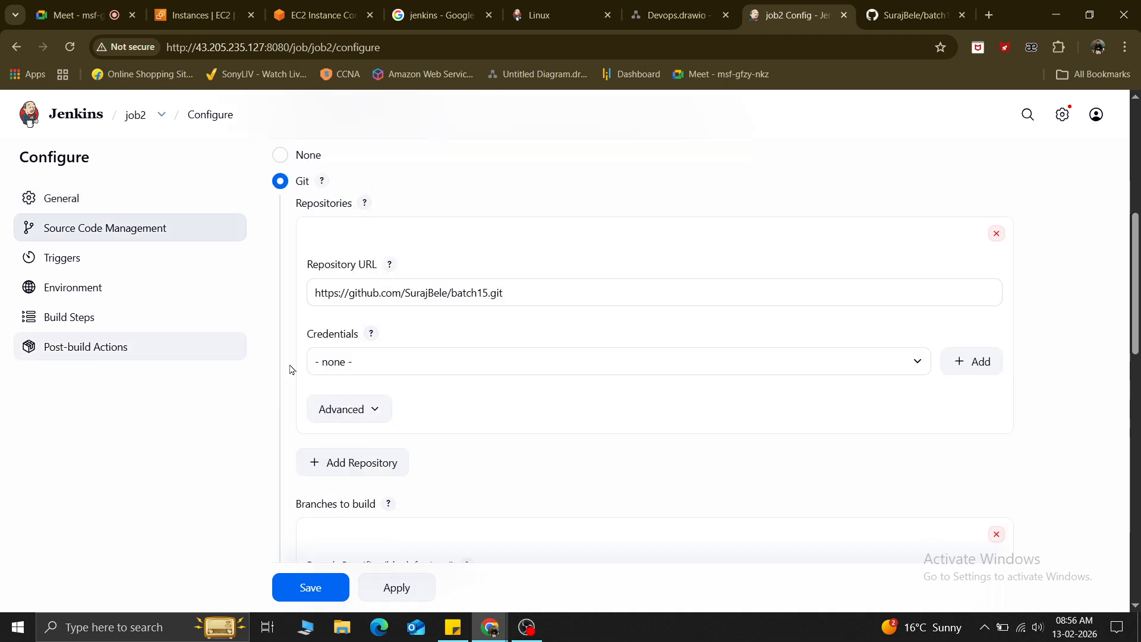
click(373, 363)
click(372, 368)
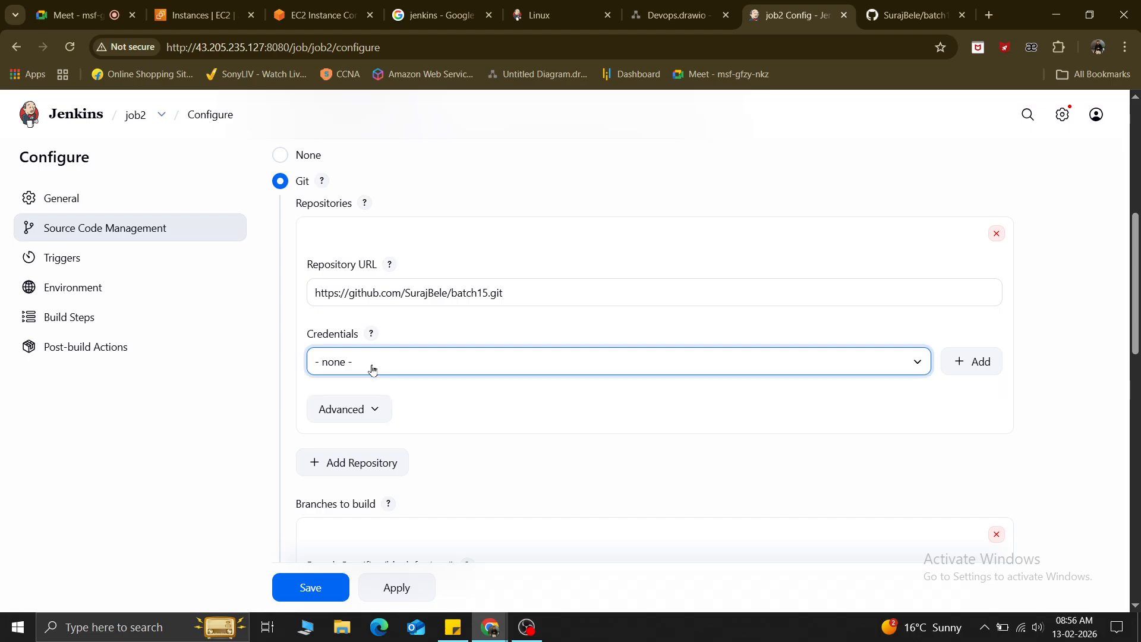
click(987, 362)
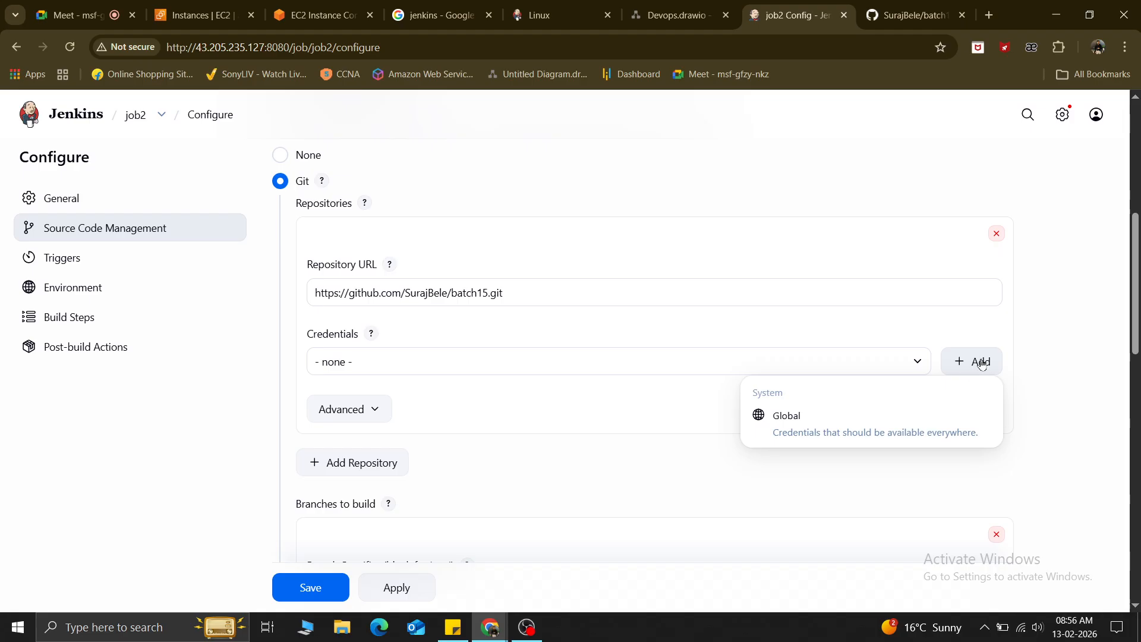
click(1065, 350)
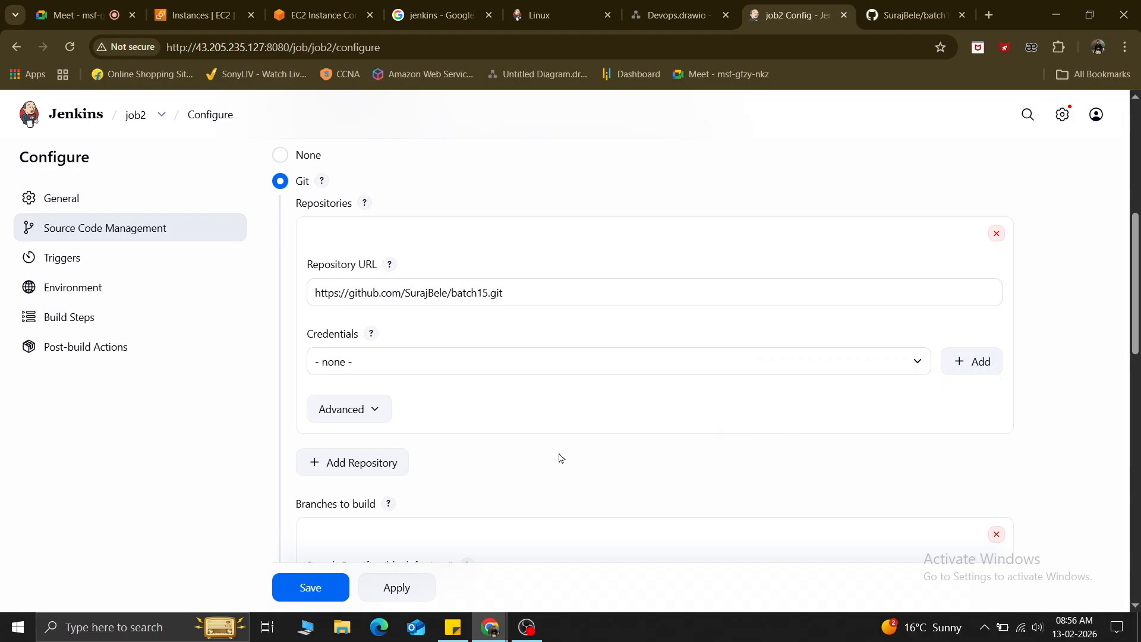
click(331, 417)
scroll(331, 416, down, 1)
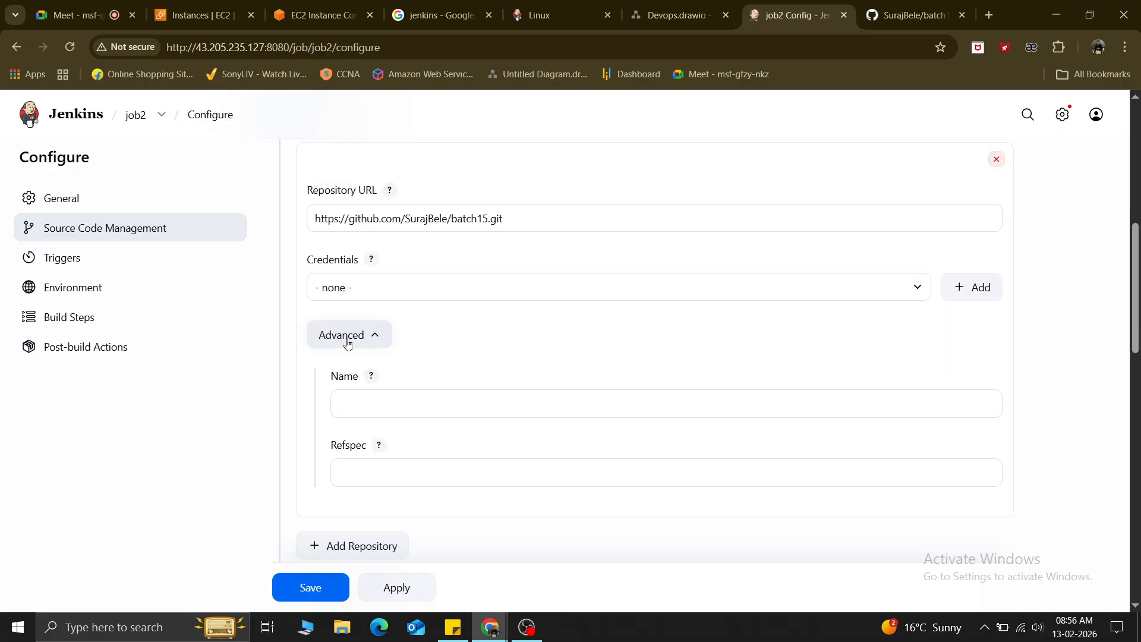
click(349, 336)
scroll(224, 489, down, 3)
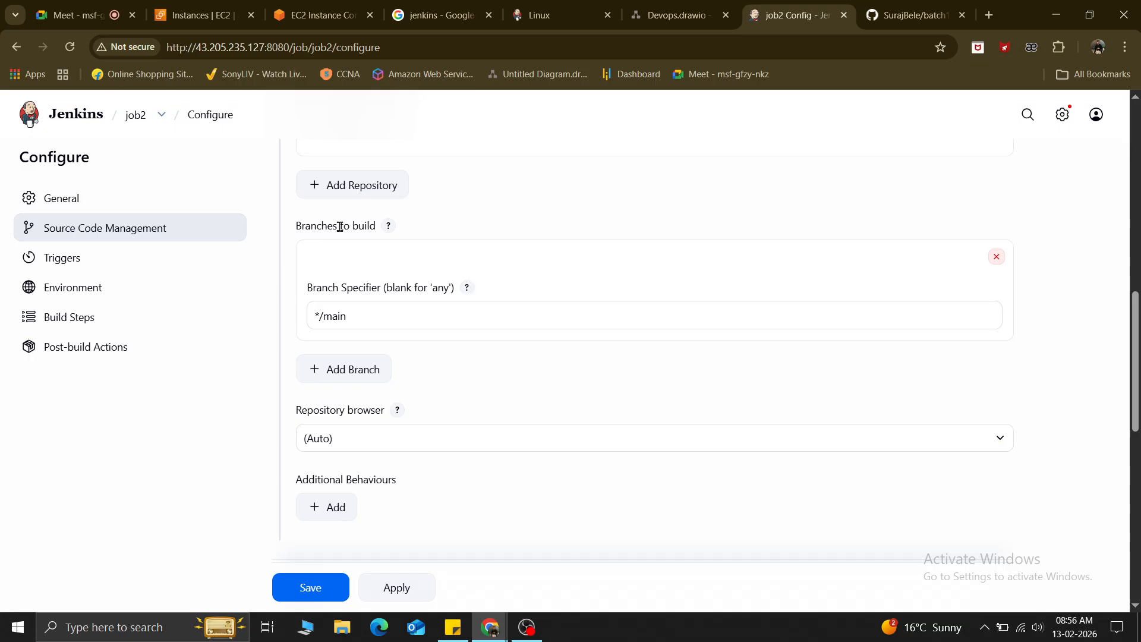
drag(294, 225, 370, 228)
click(343, 314)
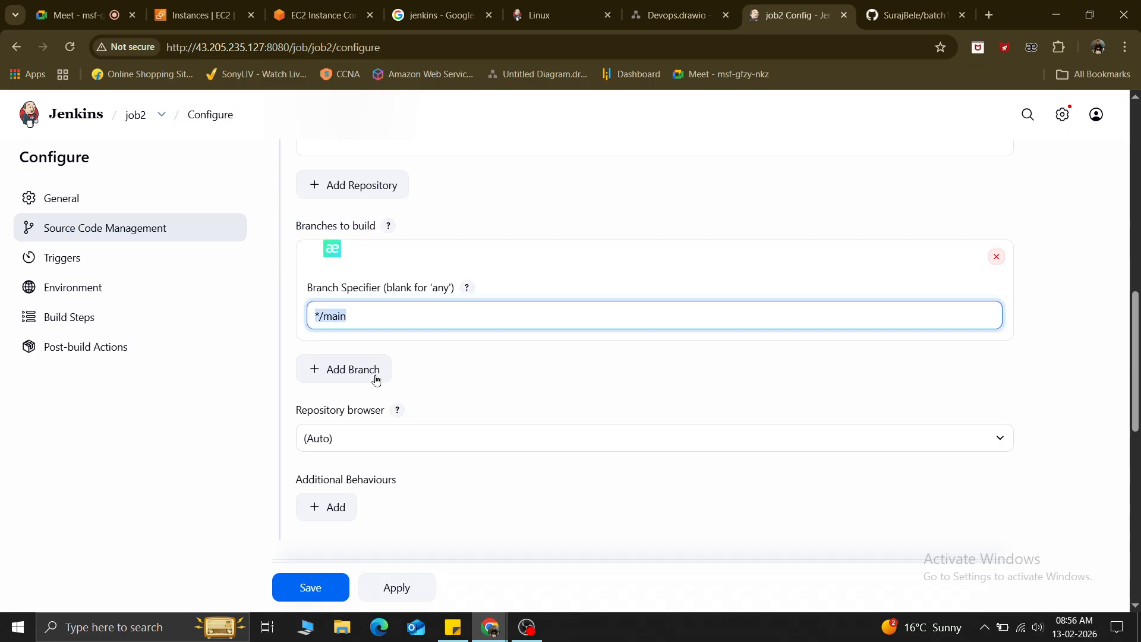
scroll(348, 378, down, 1)
click(339, 370)
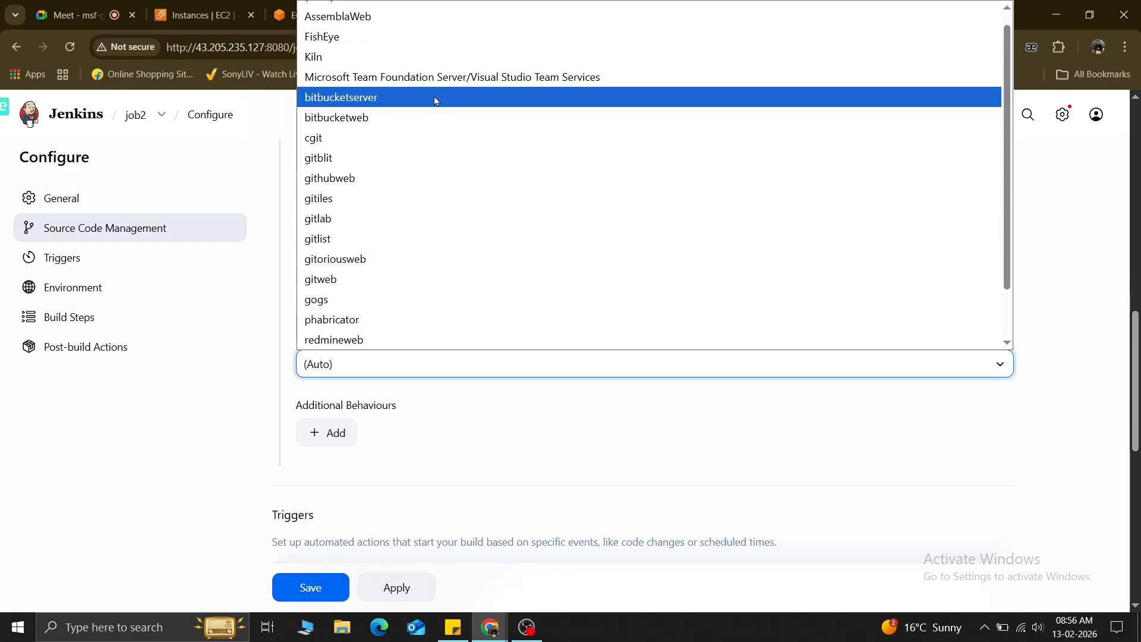
click(596, 440)
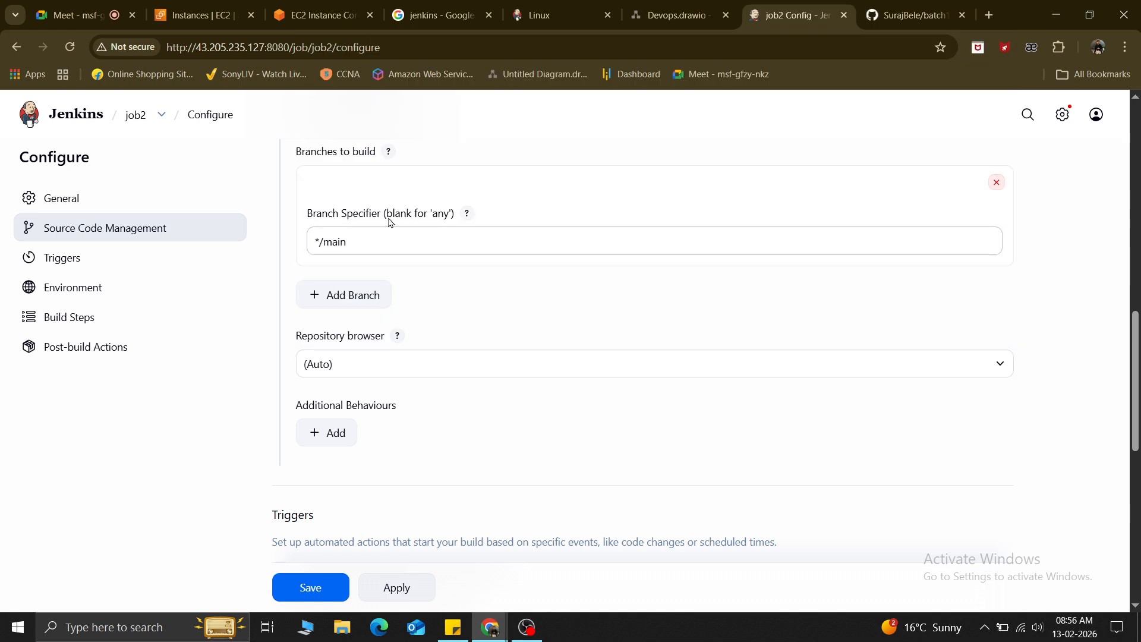
click(359, 369)
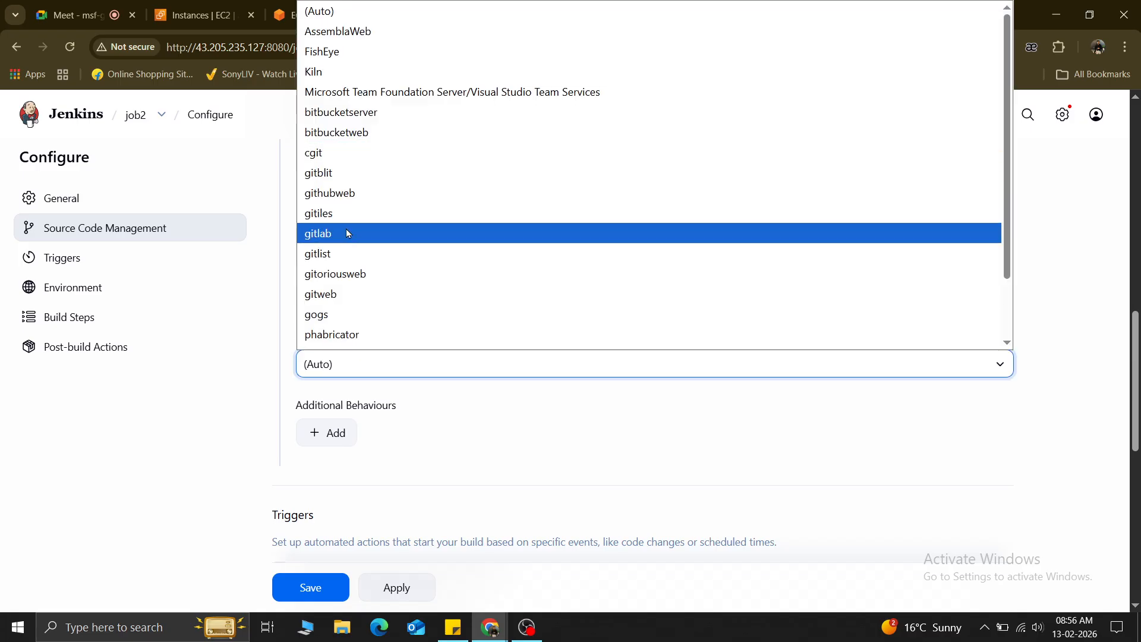
scroll(371, 313, down, 2)
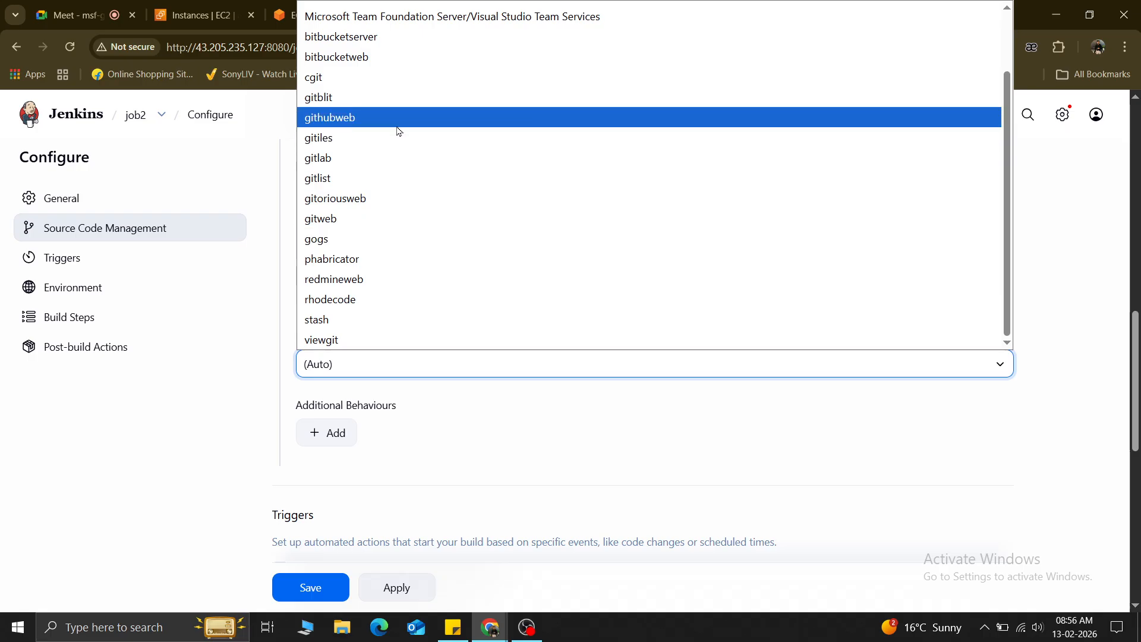
scroll(408, 305, up, 2)
click(194, 381)
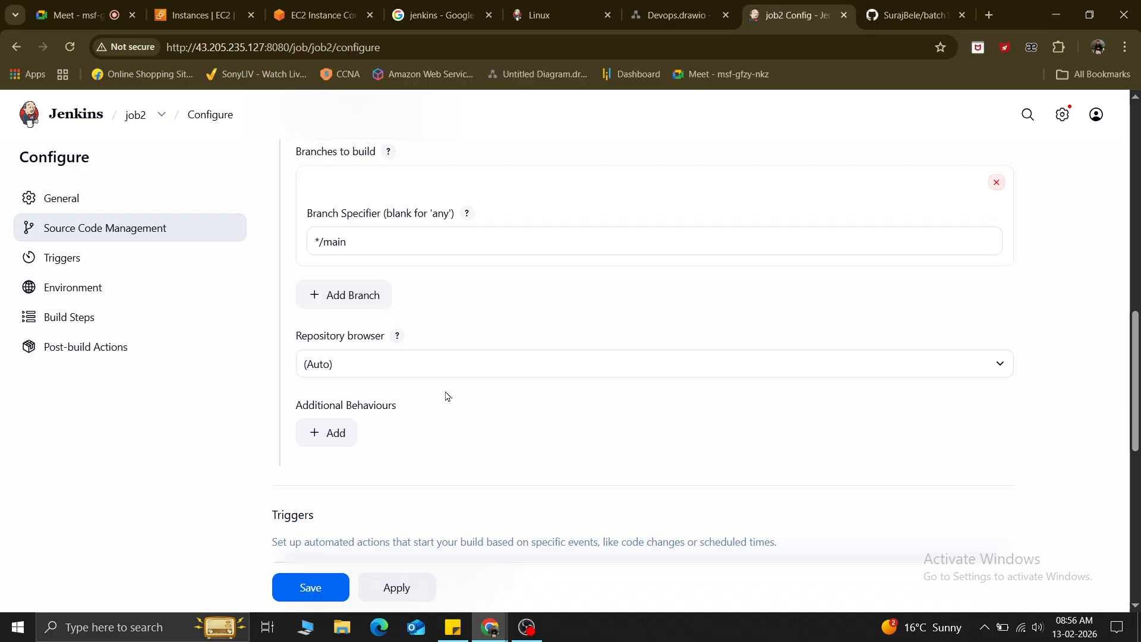
scroll(356, 359, down, 4)
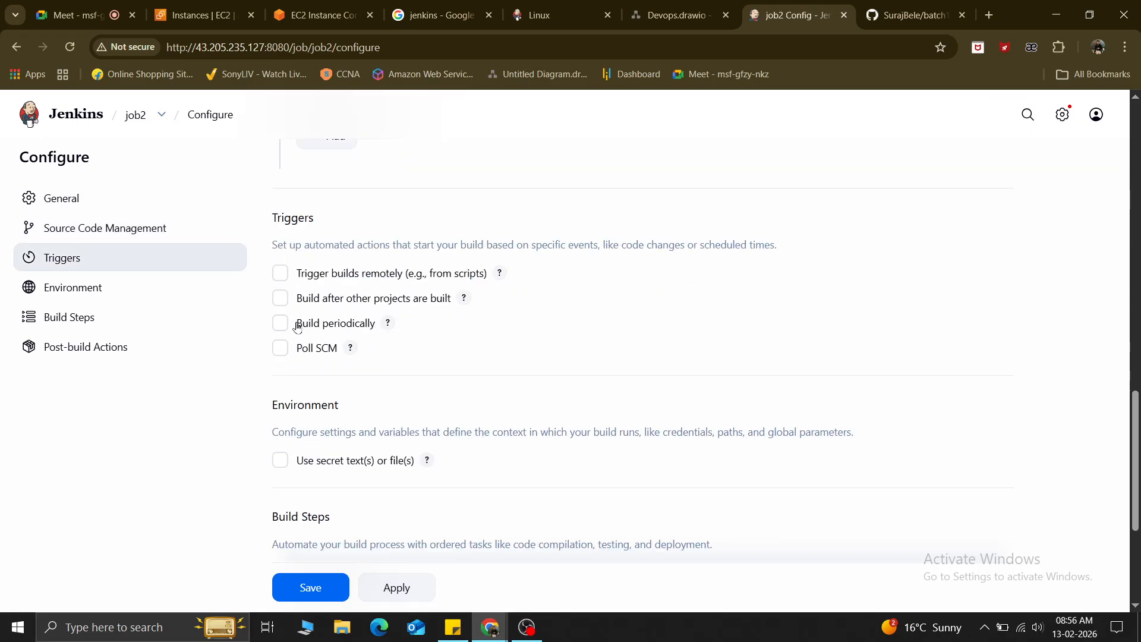
scroll(338, 355, up, 3)
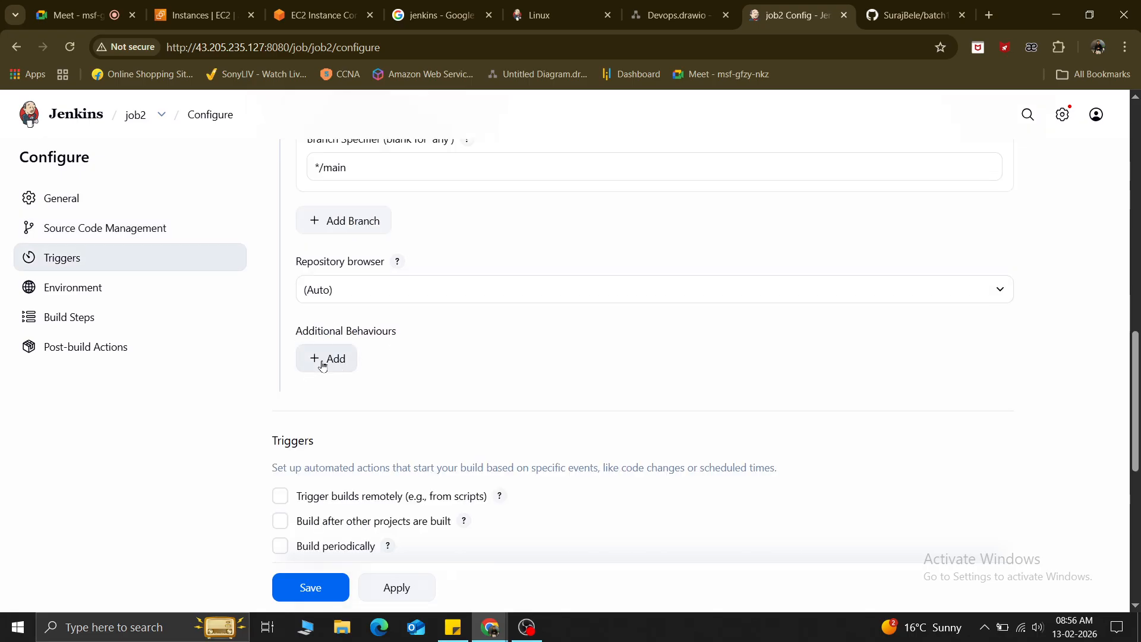
click(323, 365)
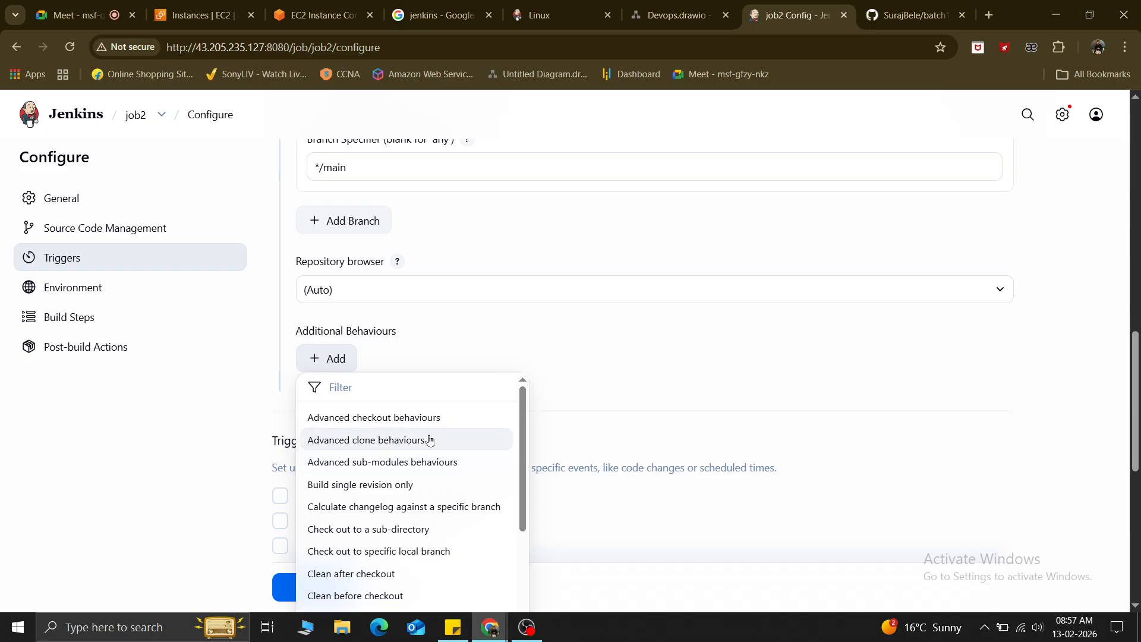
scroll(350, 505, down, 5)
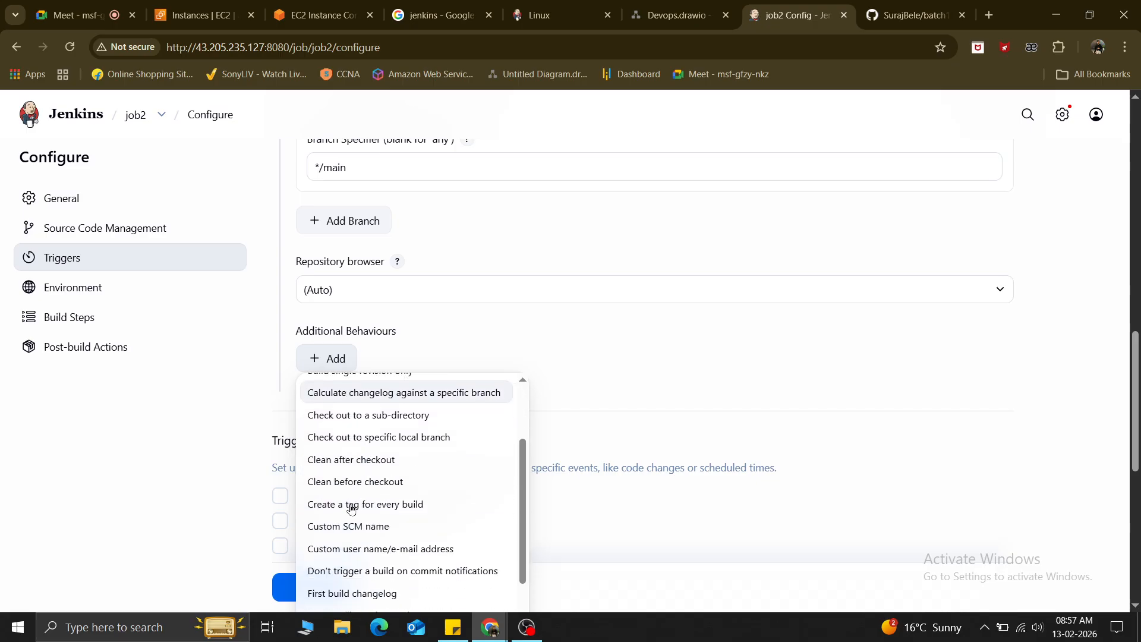
scroll(350, 512, down, 4)
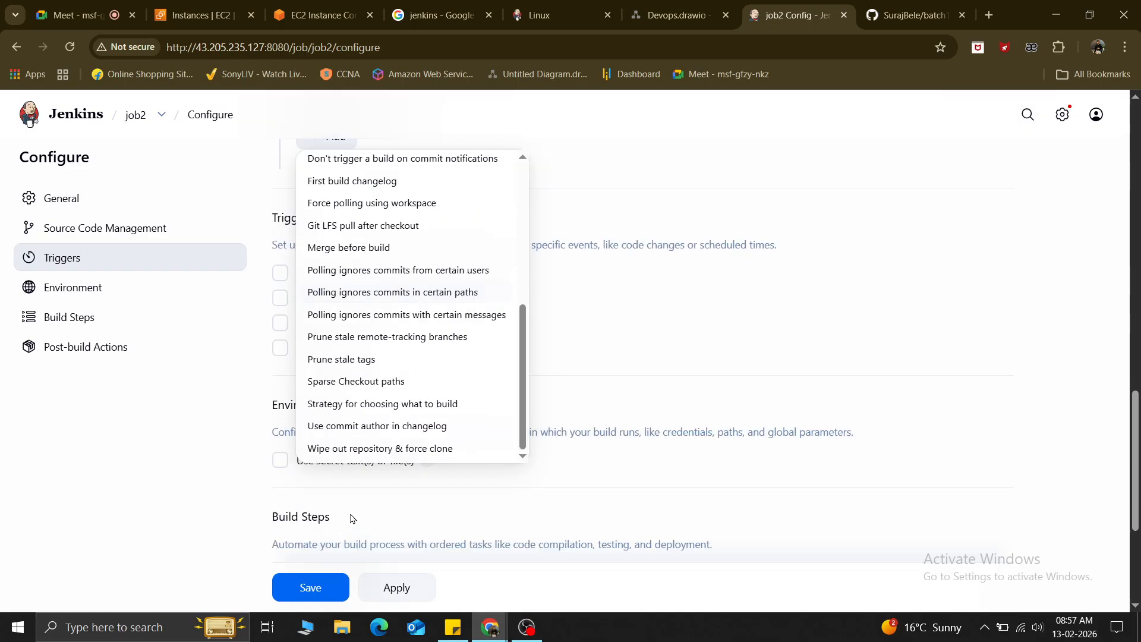
scroll(354, 344, down, 3)
scroll(354, 343, up, 1)
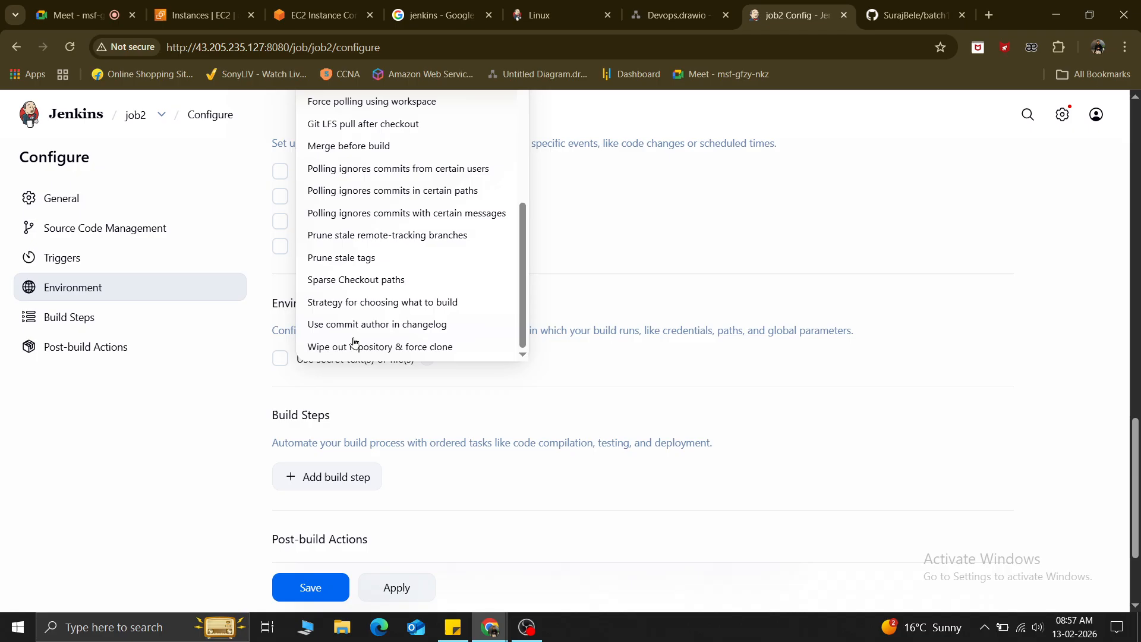
scroll(354, 343, up, 2)
click(812, 307)
scroll(444, 395, up, 3)
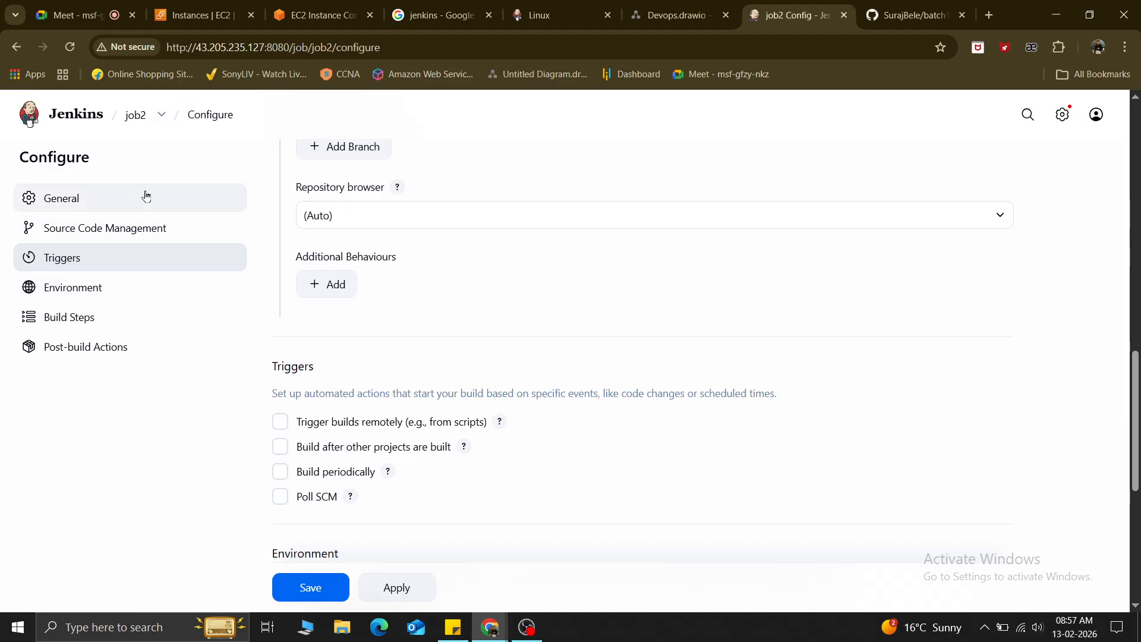
Tick 'Trigger builds remotely (e.g., from scripts)' under job2's Triggers.
click(159, 116)
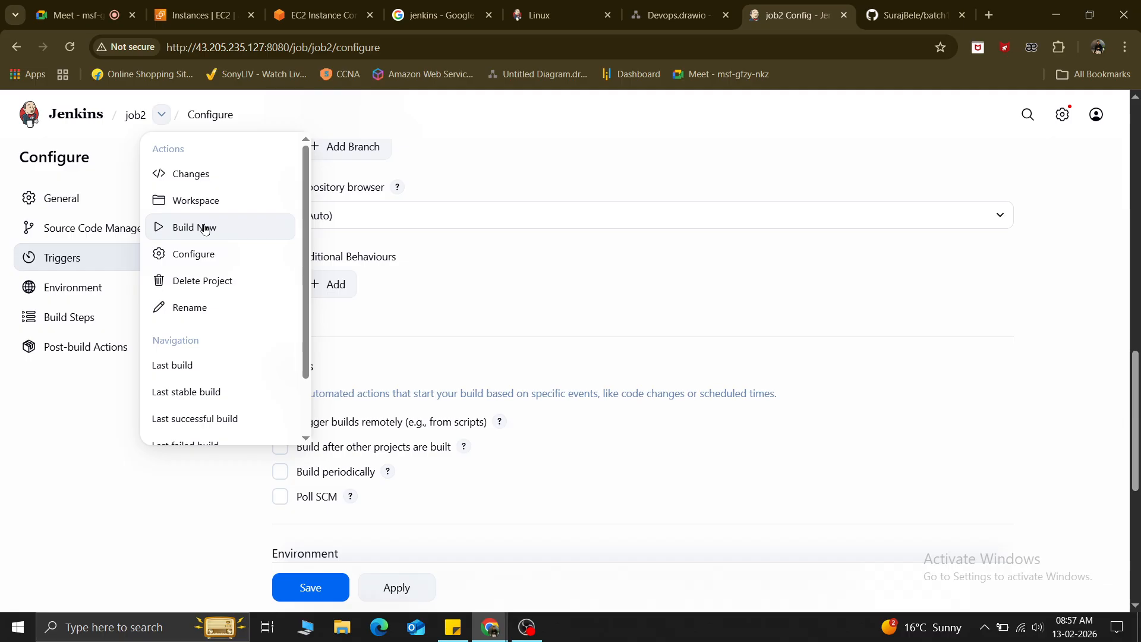
click(482, 317)
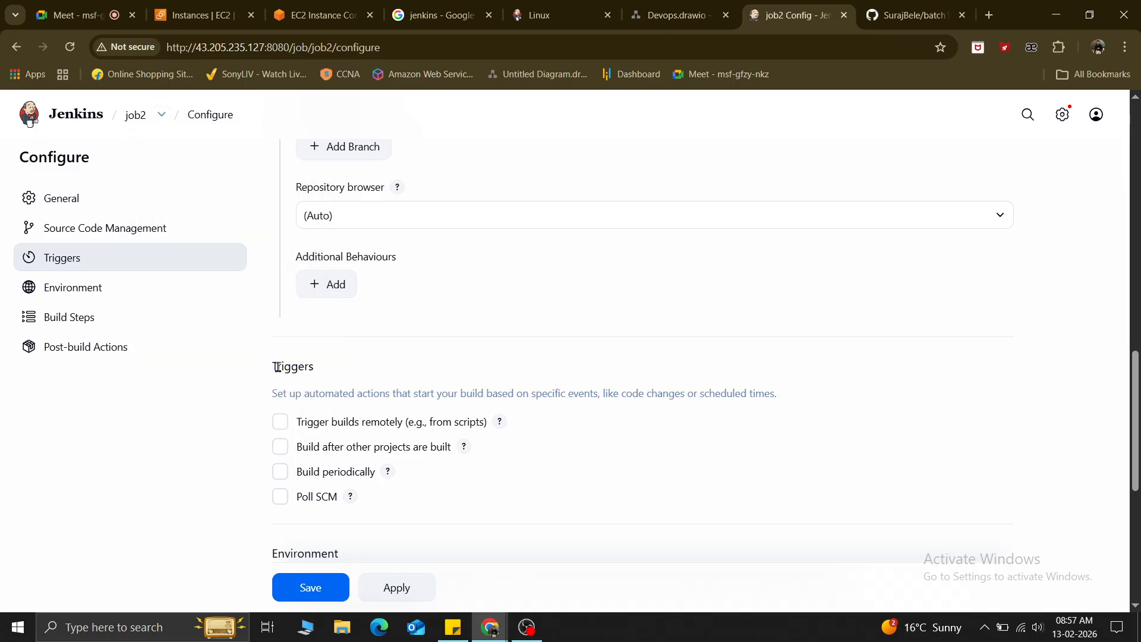
drag(276, 365, 313, 367)
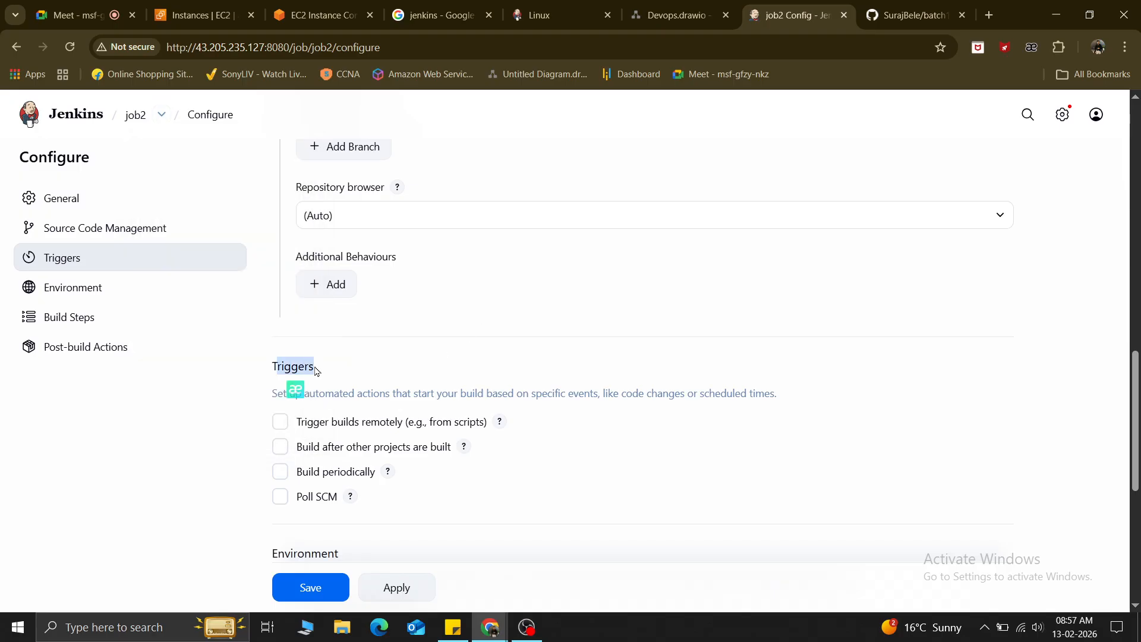
click(161, 115)
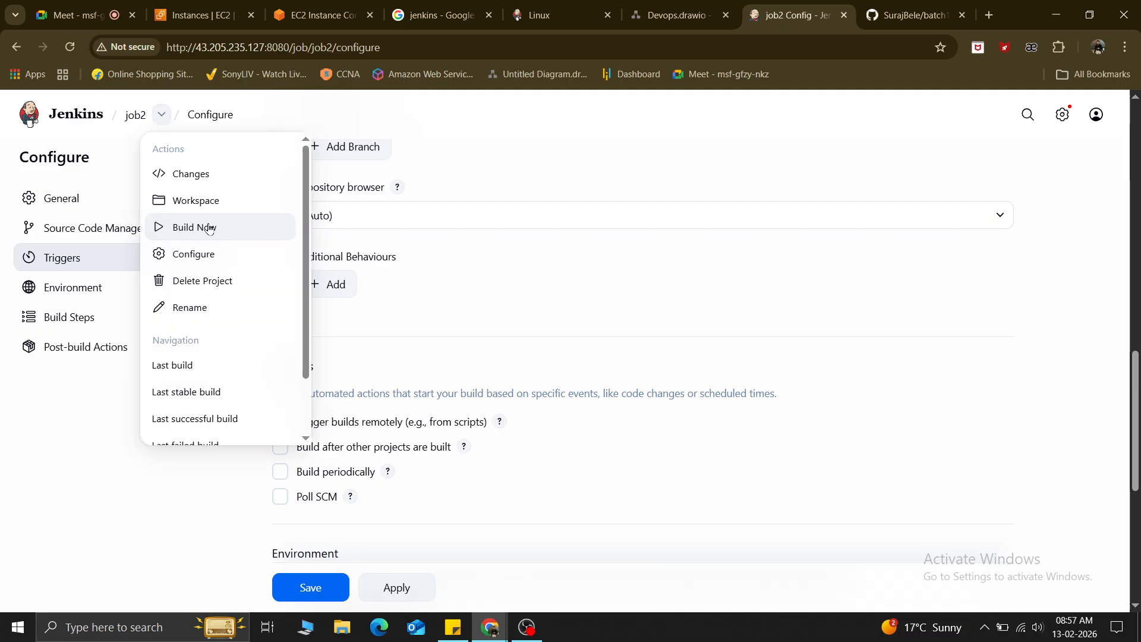
click(382, 361)
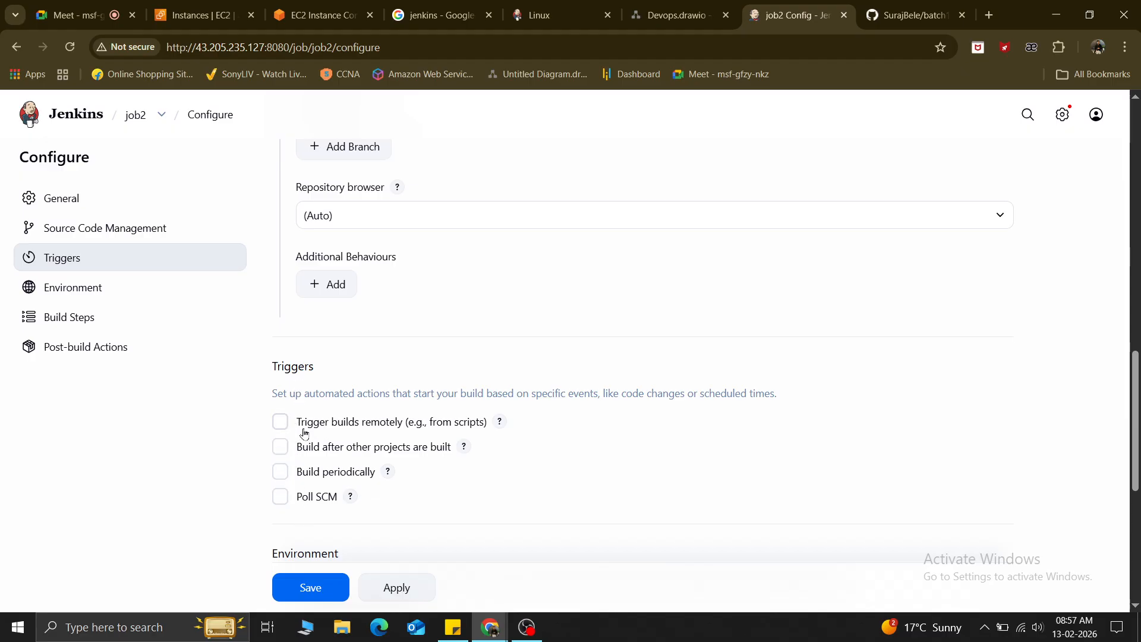
click(280, 423)
Leave job2's 'Trigger builds remotely' option switched off, with no triggers enabled.
scroll(369, 389, down, 1)
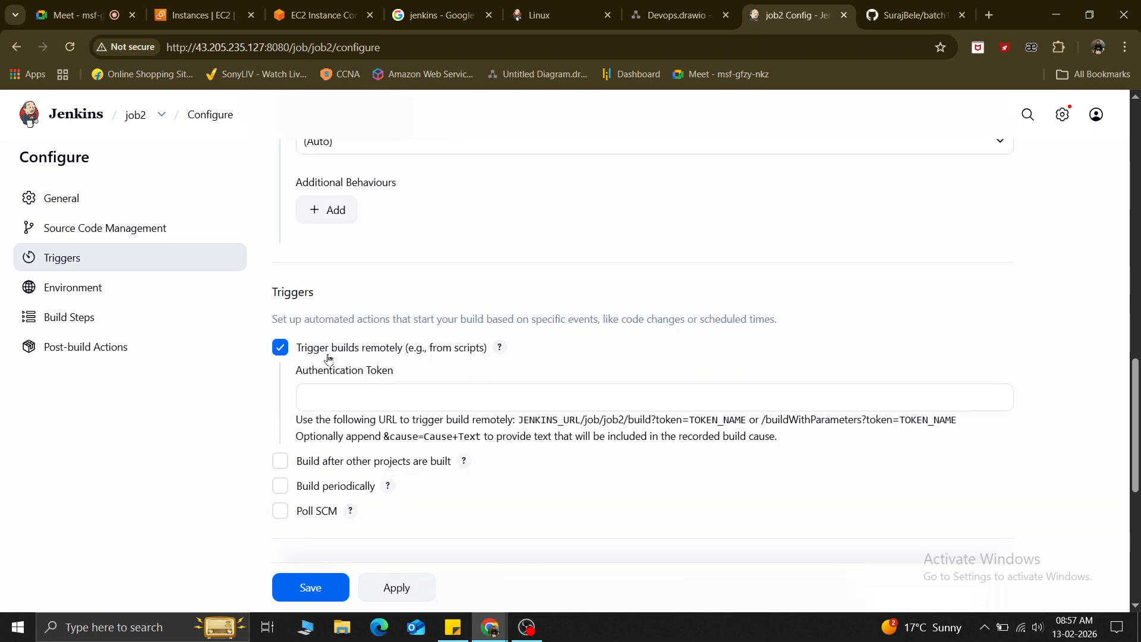
drag(324, 351, 406, 351)
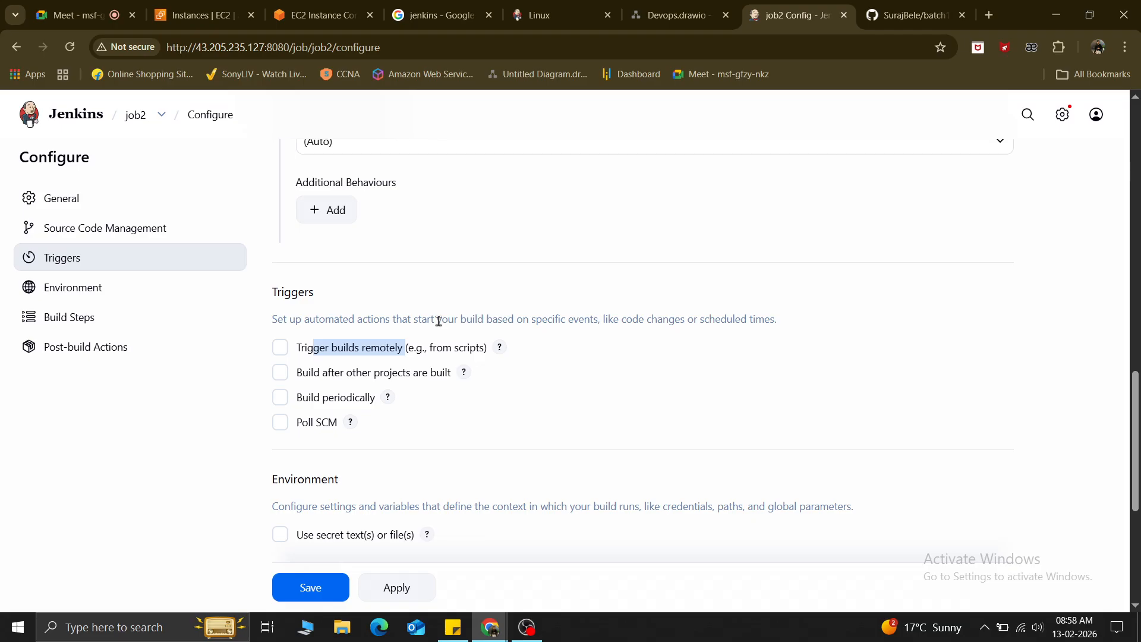
click(528, 398)
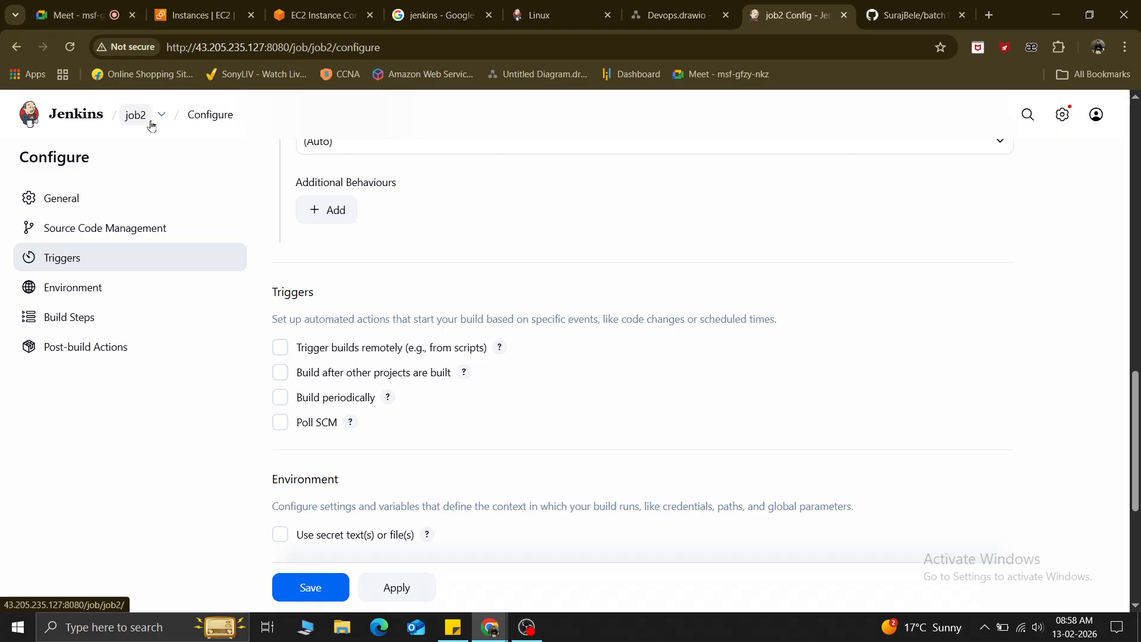
Enable 'Build after other projects are built' for job2, watching job1.
click(280, 372)
click(351, 426)
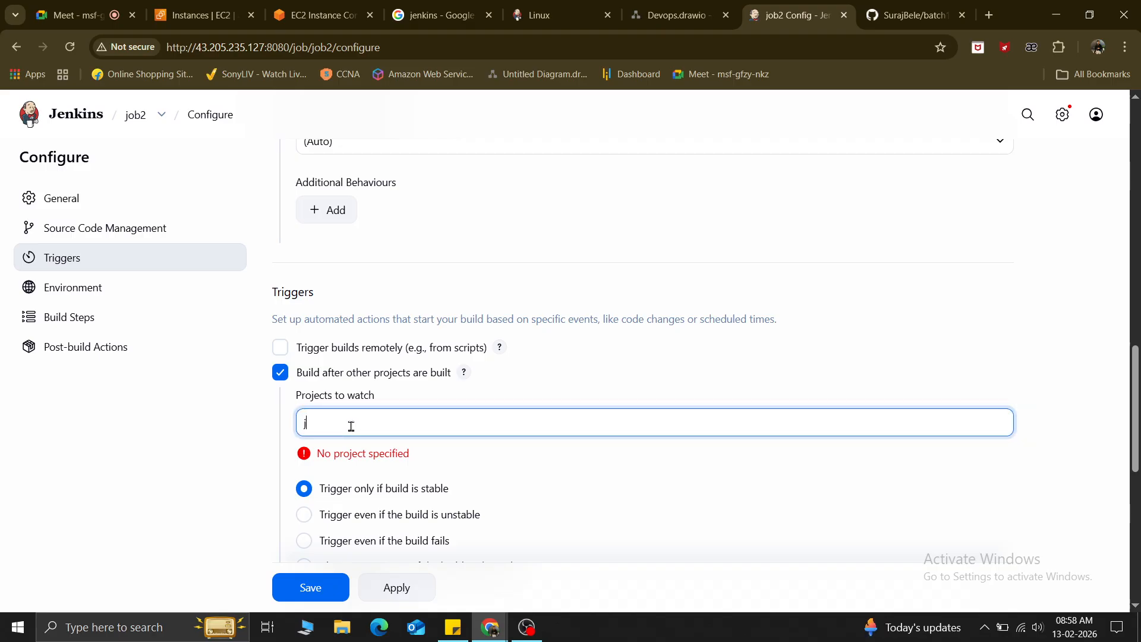
text(j)
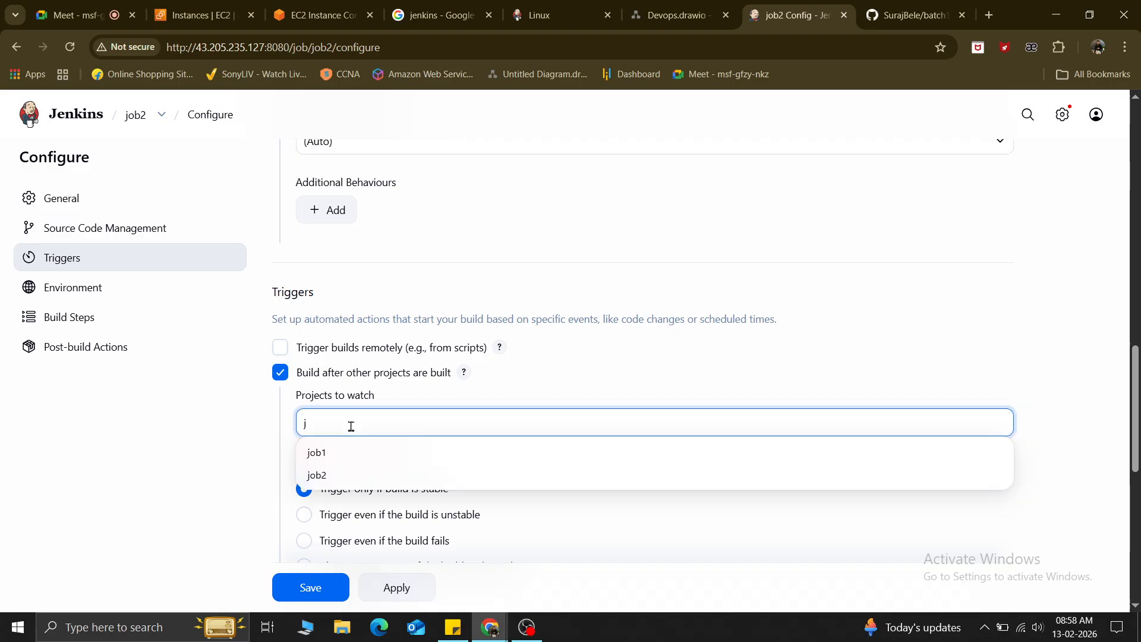
click(334, 456)
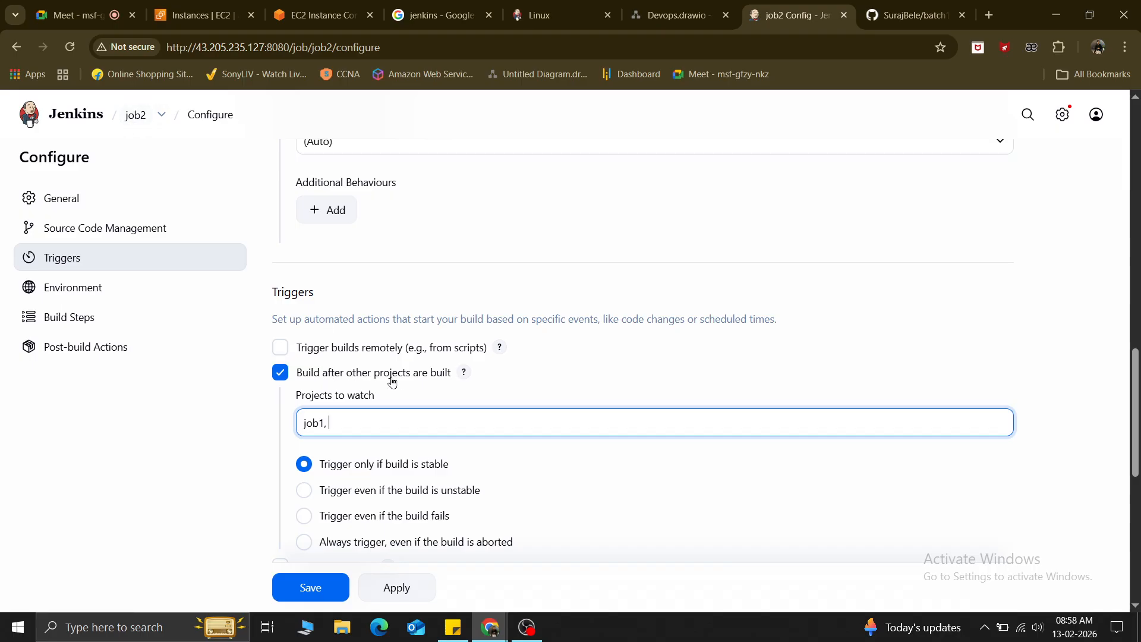
click(346, 421)
click(564, 365)
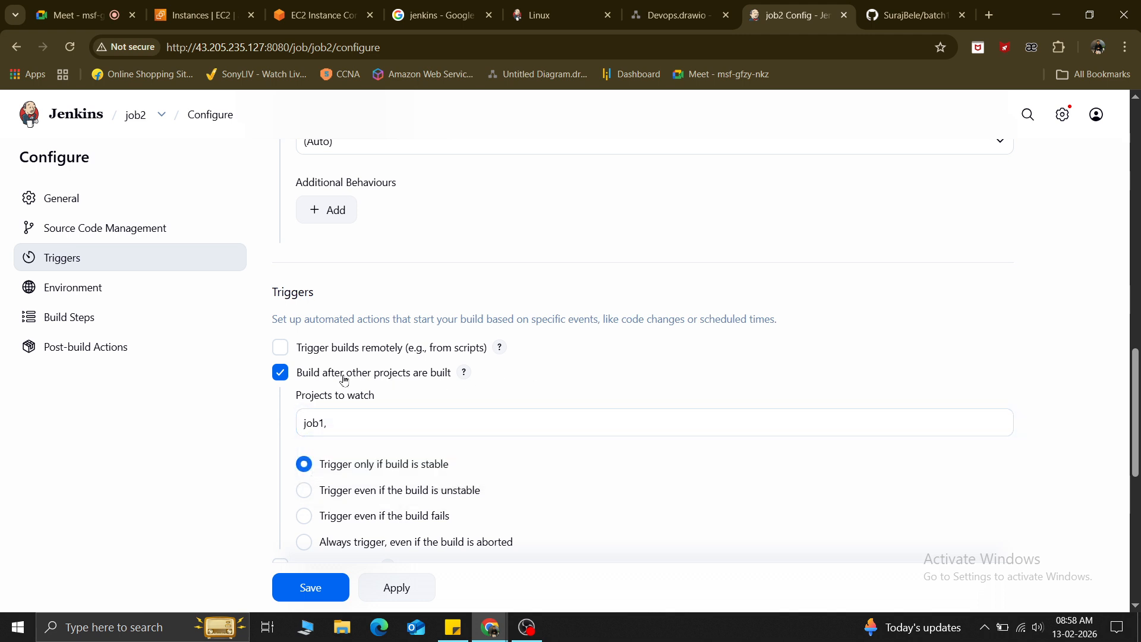
Uncheck 'Build after other projects are built' again.
scroll(339, 477, down, 1)
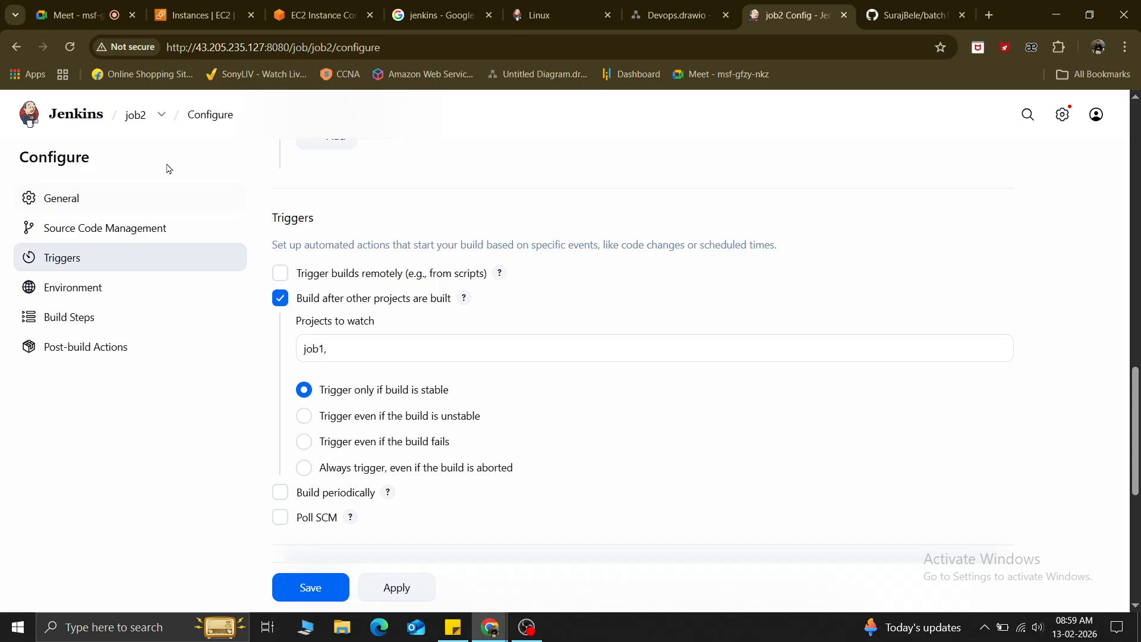
drag(340, 352, 300, 350)
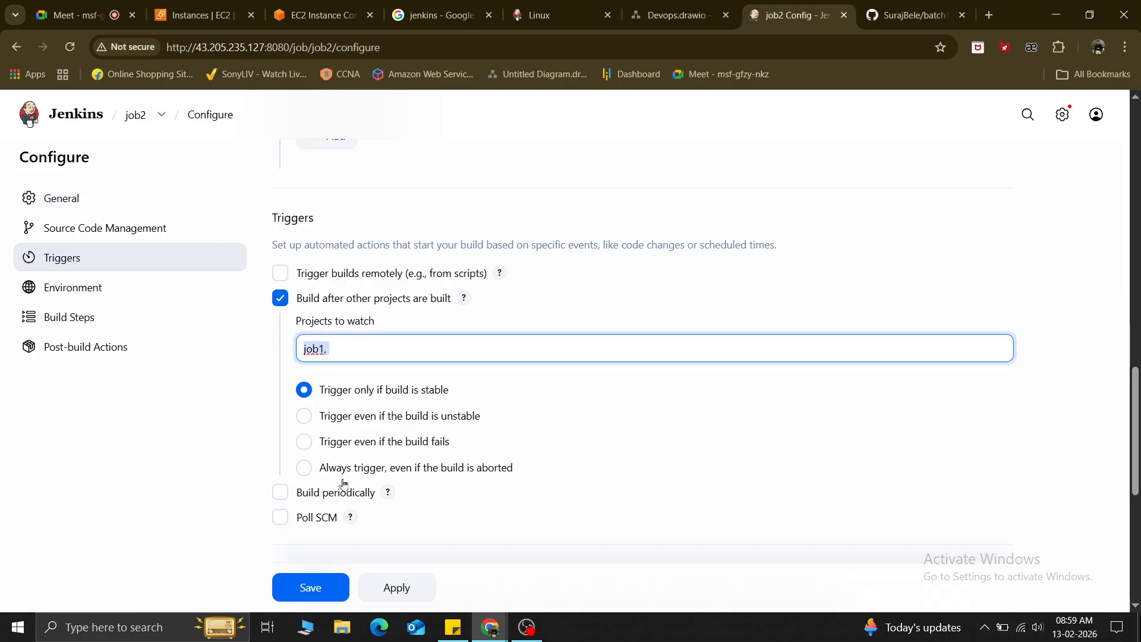
click(281, 298)
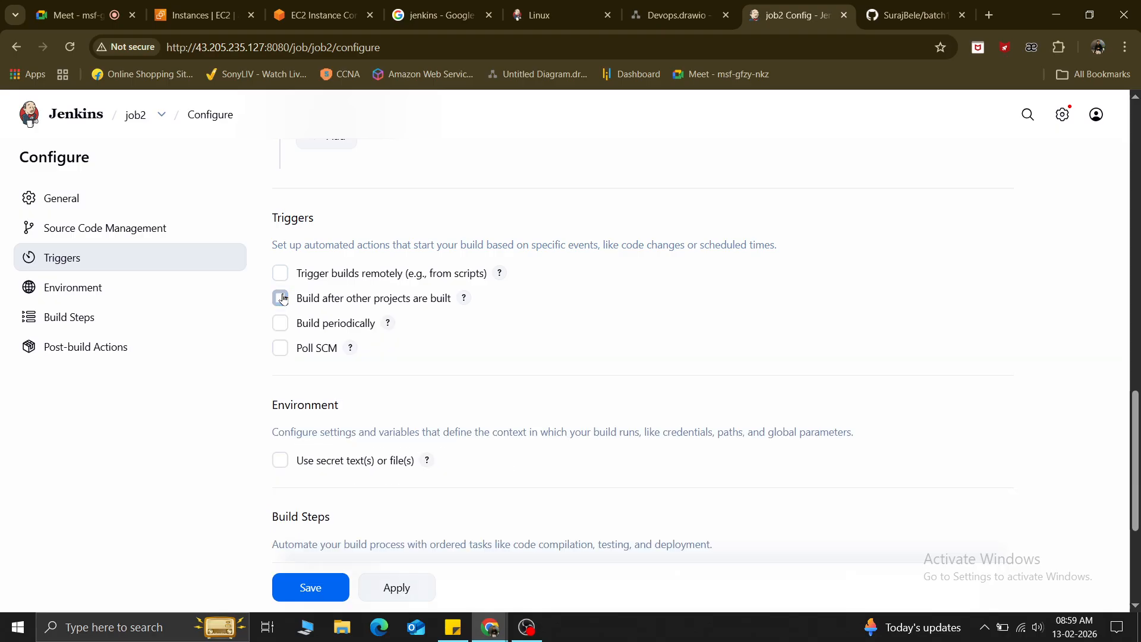
Turn on Build periodically for job2 and select its Schedule field.
click(281, 324)
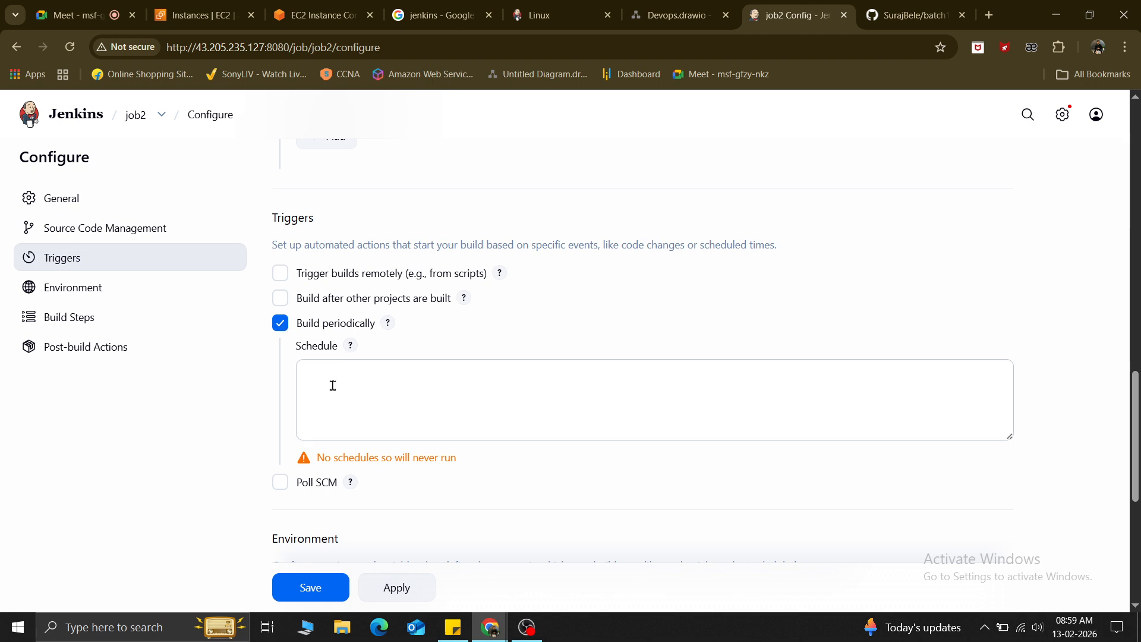
drag(324, 331, 380, 335)
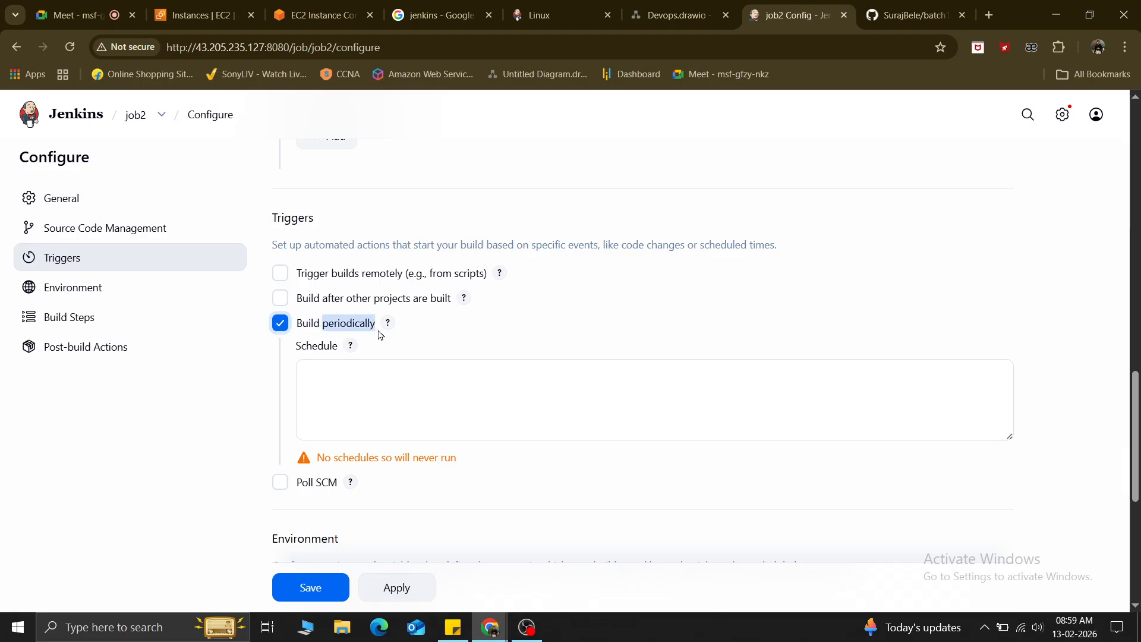
click(493, 336)
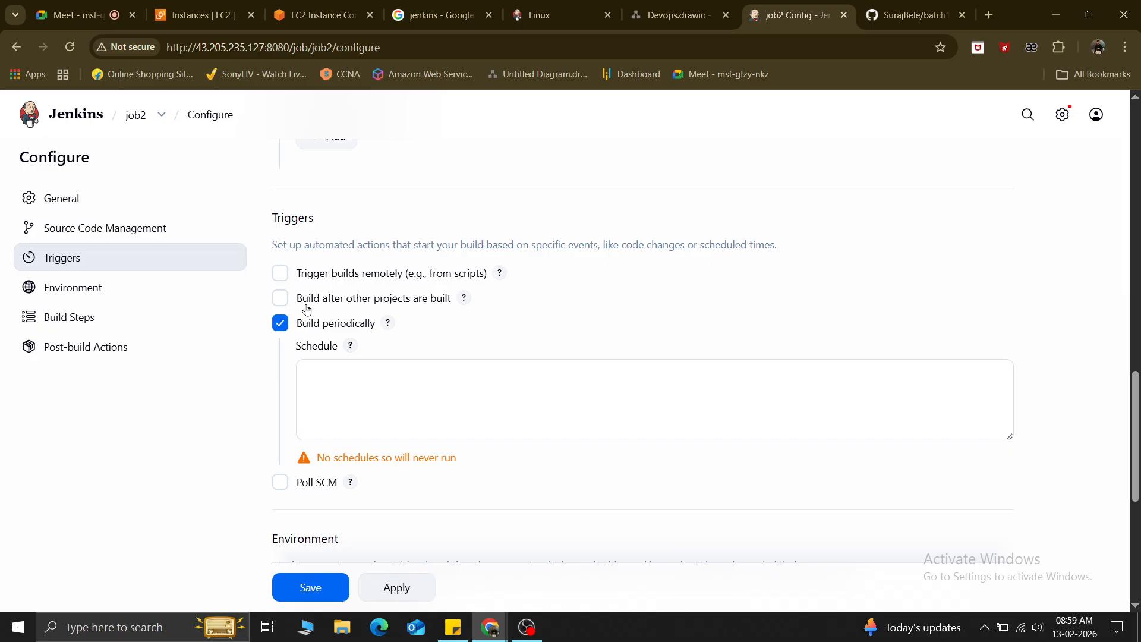
click(316, 381)
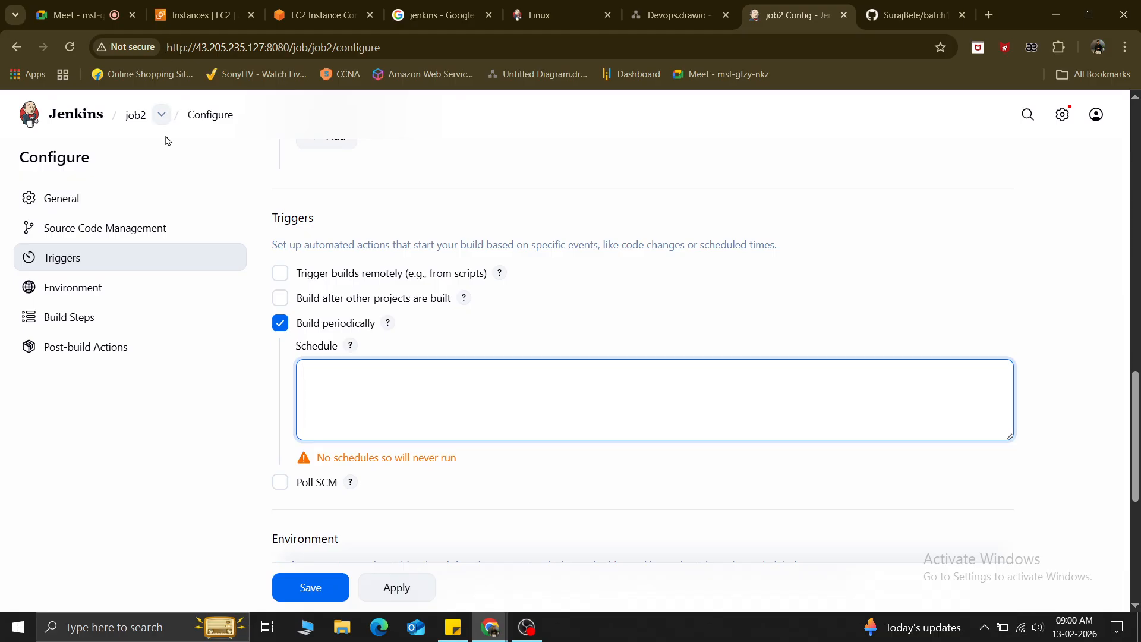
Switch Build periodically back off and enable Poll SCM with an empty schedule.
click(163, 116)
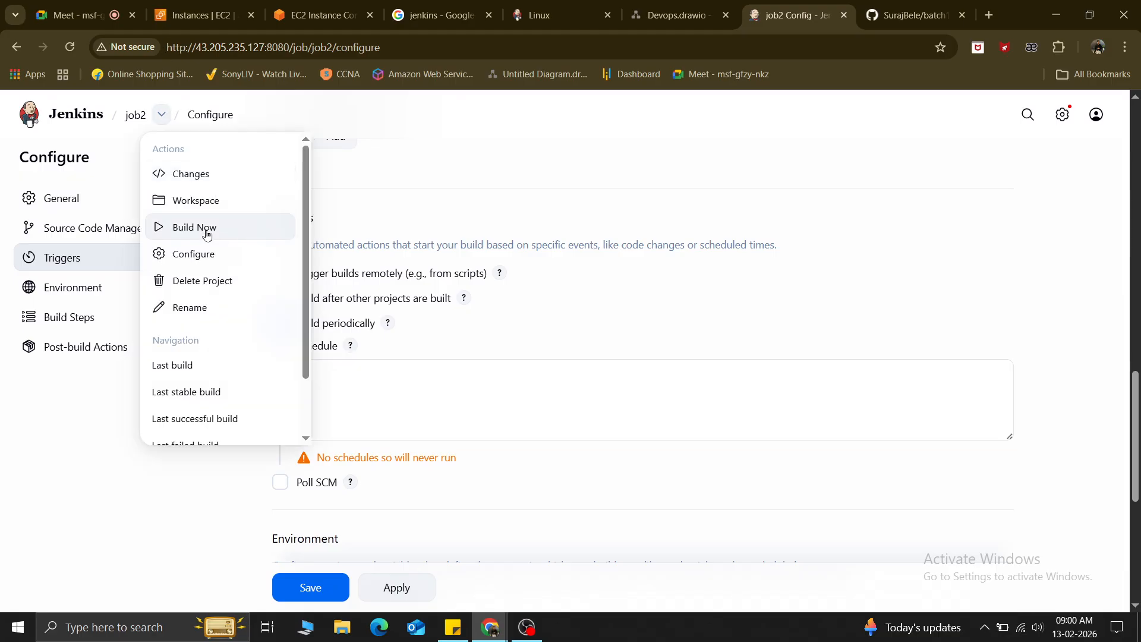
click(658, 330)
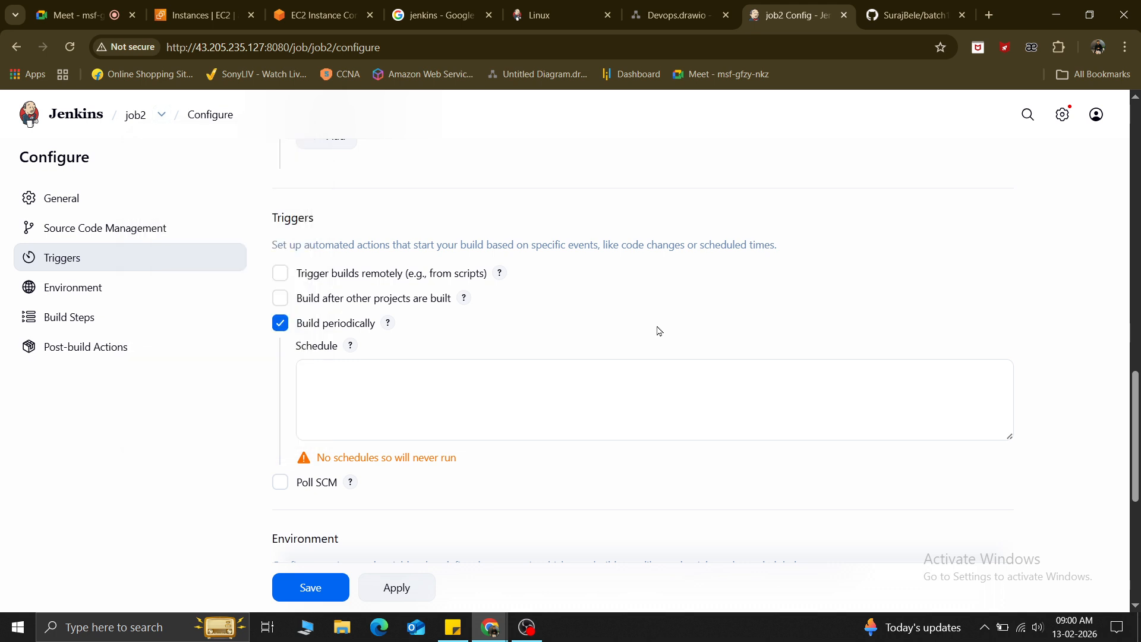
click(280, 324)
click(279, 355)
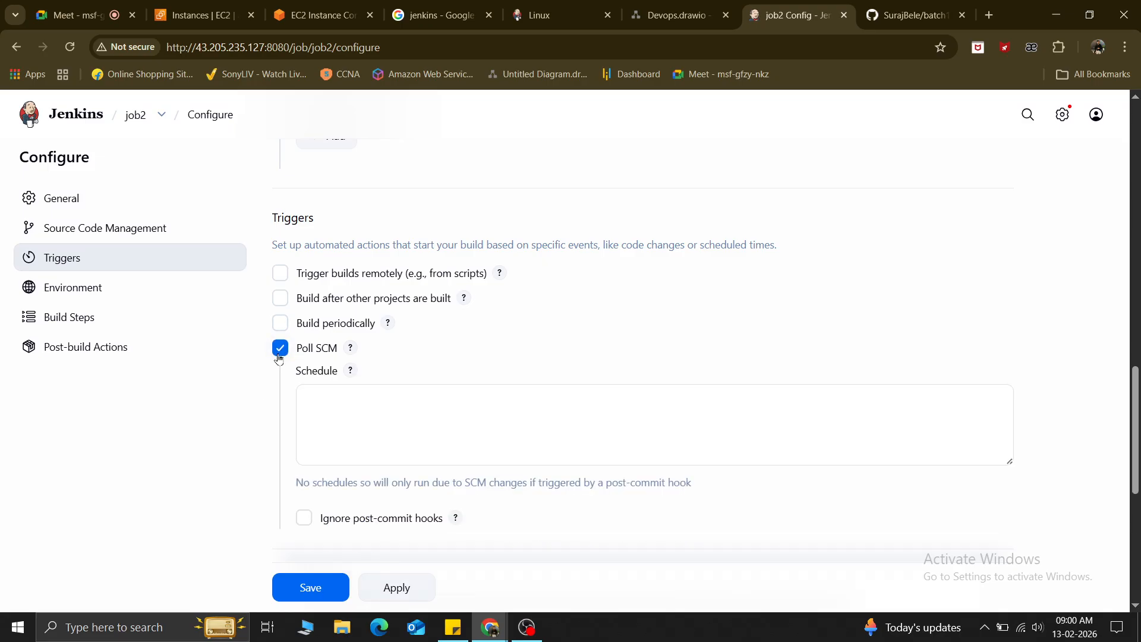
Uncheck Poll SCM so job2 has no build triggers, then scroll to the build step options.
click(322, 390)
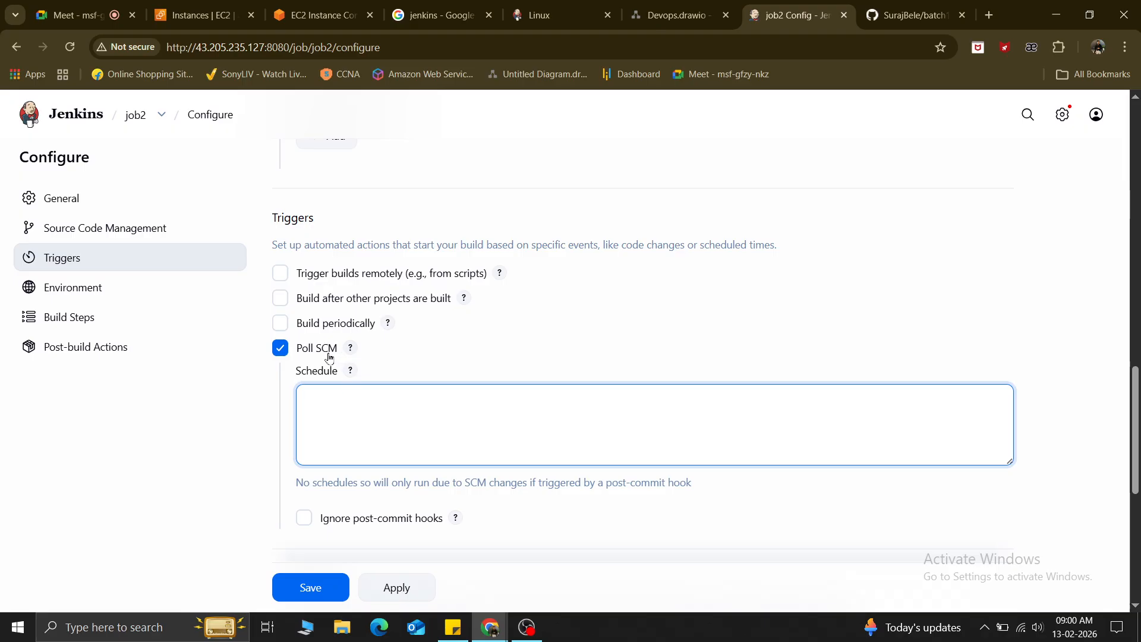
click(282, 351)
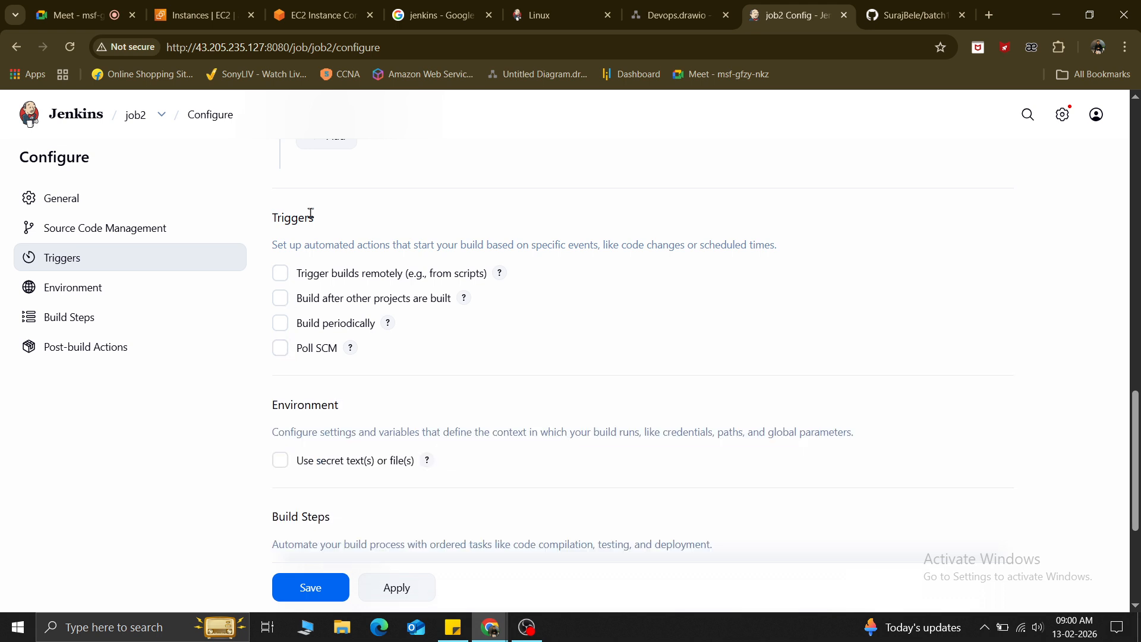
scroll(426, 369, down, 1)
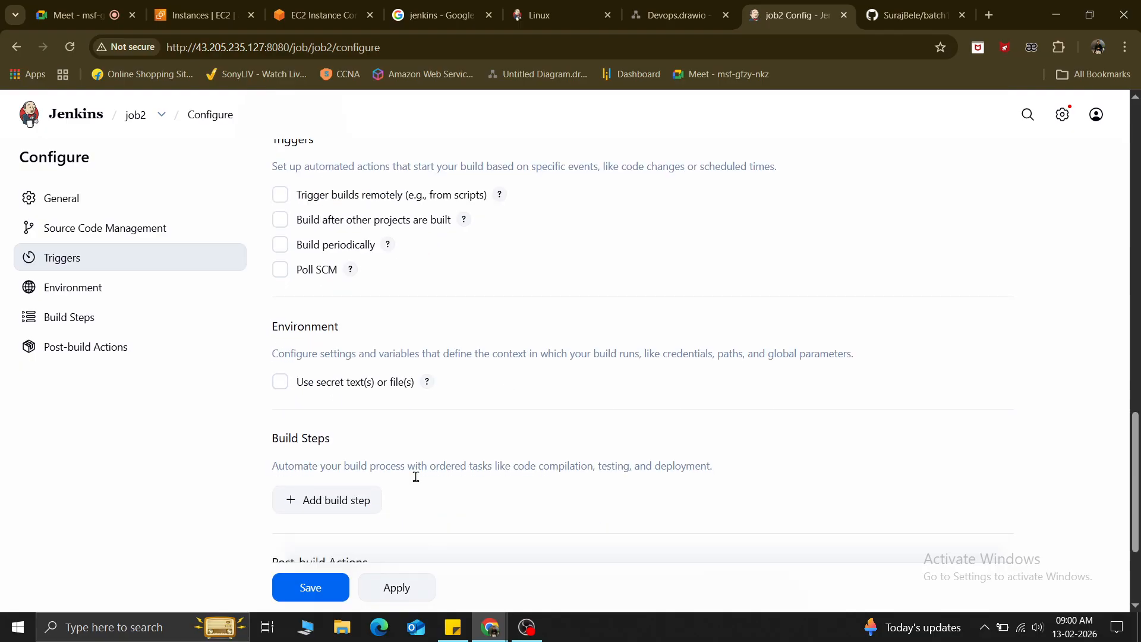
click(244, 287)
click(313, 356)
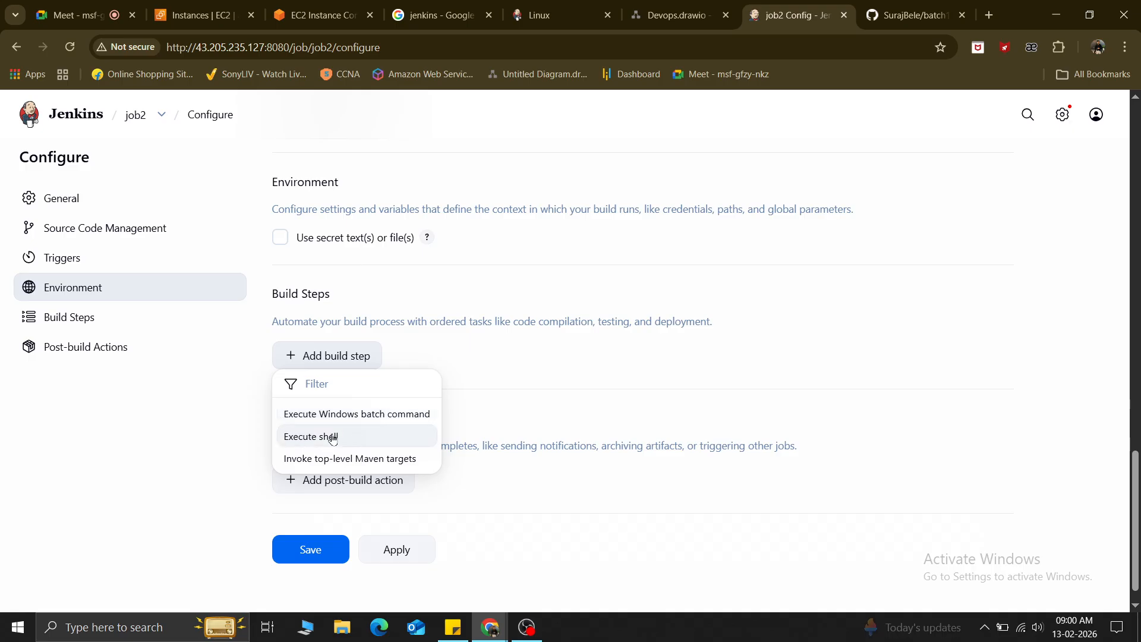
click(540, 386)
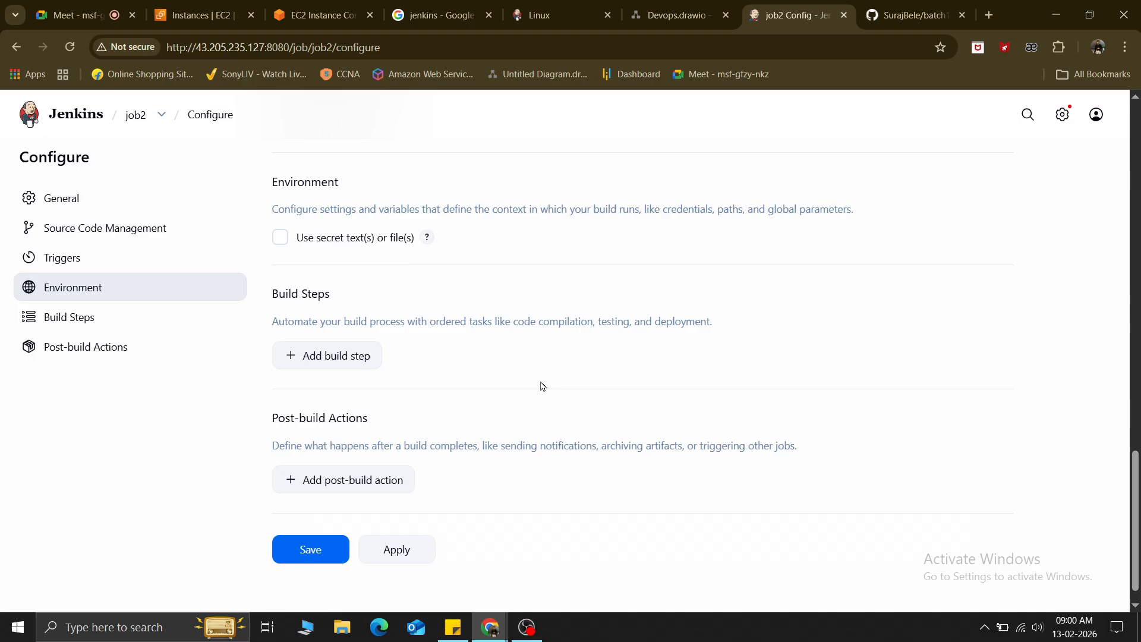
scroll(542, 386, down, 1)
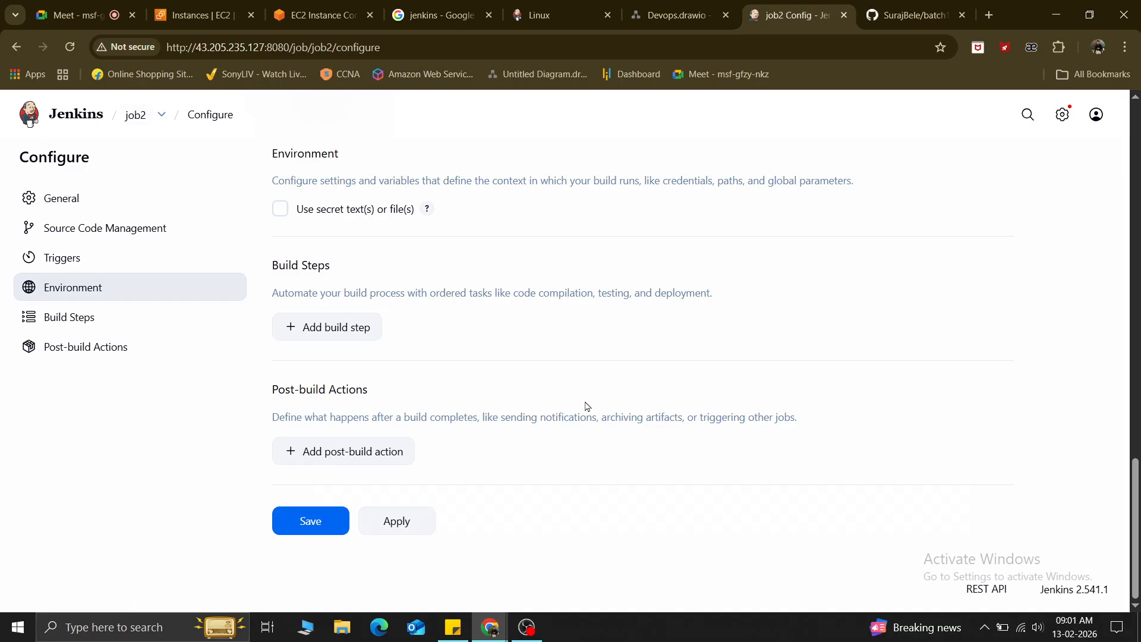
Add an E-mail Notification post-build action to job2, then remove it again.
click(295, 456)
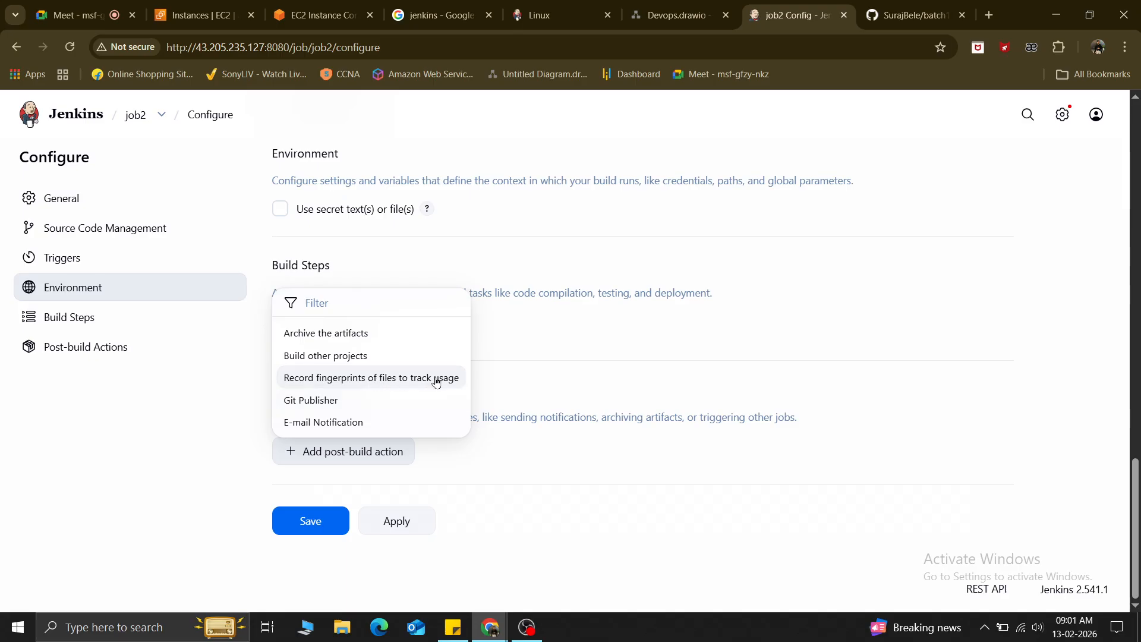
click(335, 423)
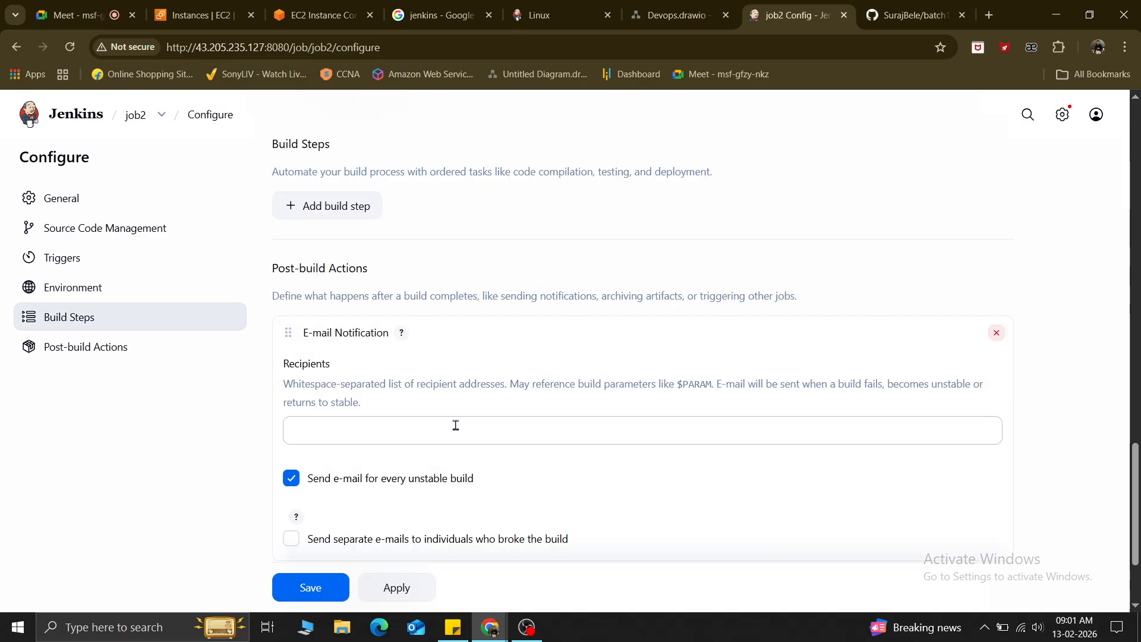
click(456, 426)
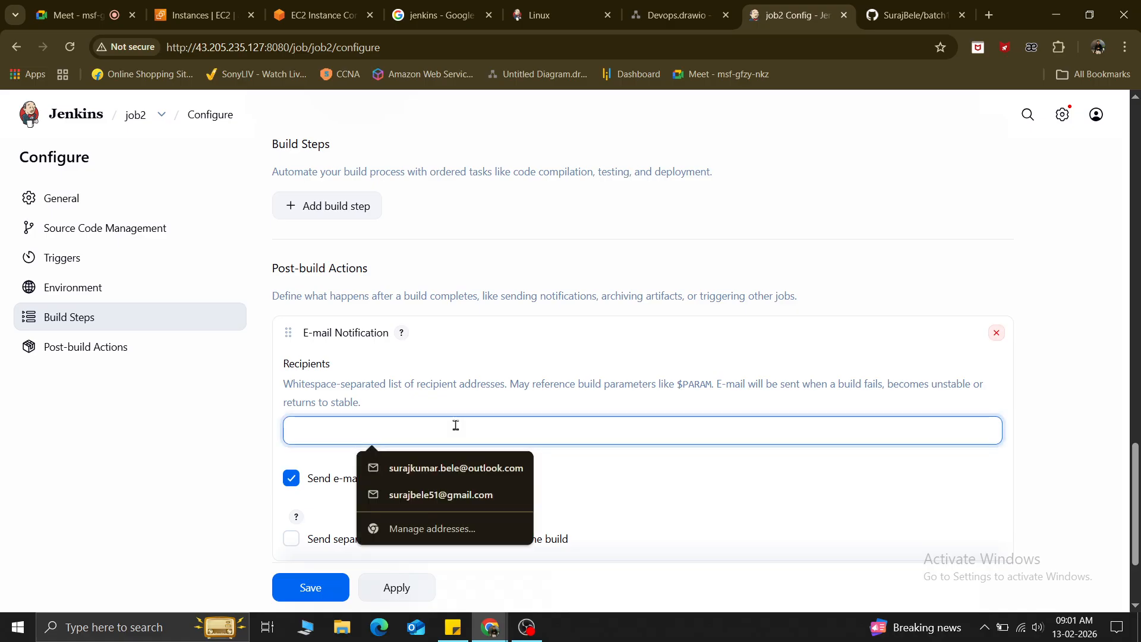
click(589, 360)
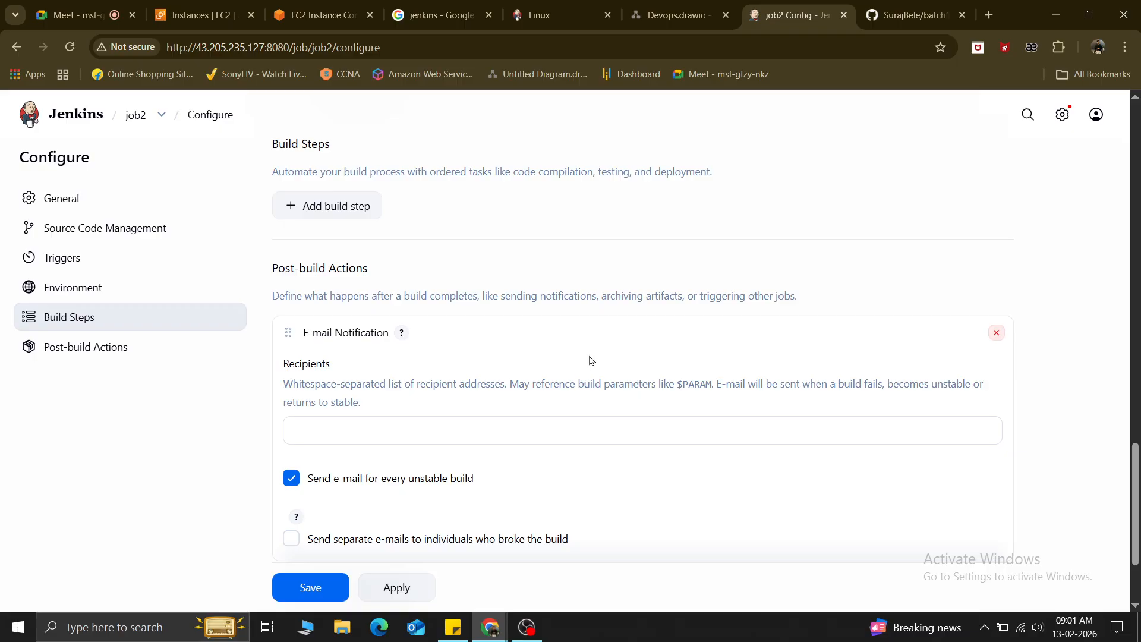
scroll(590, 361, down, 3)
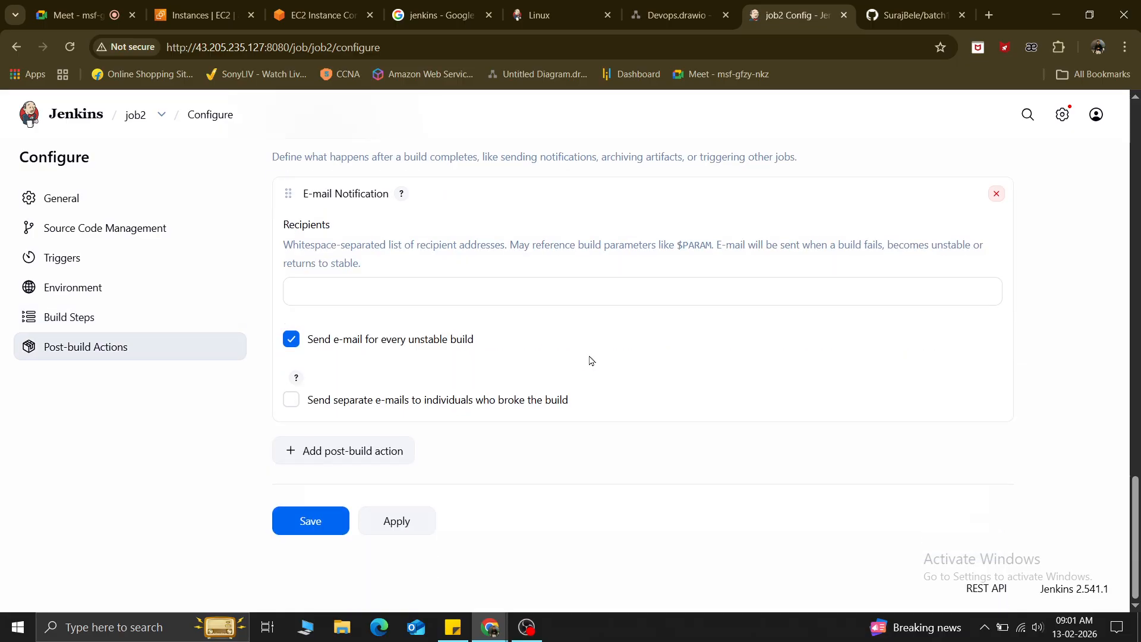
scroll(589, 361, up, 2)
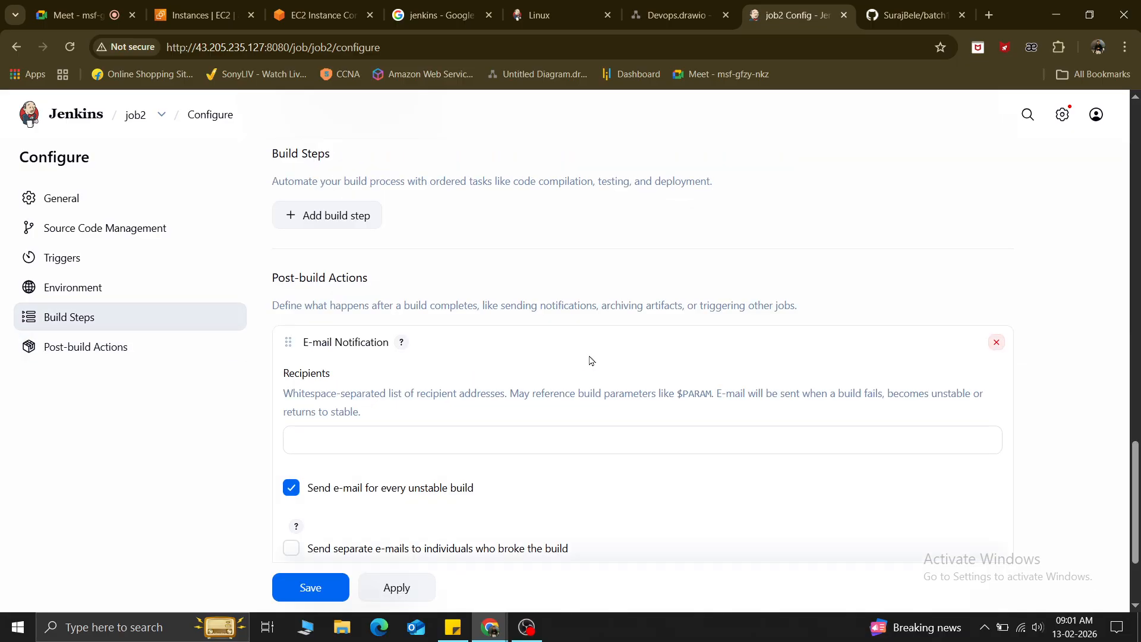
click(997, 343)
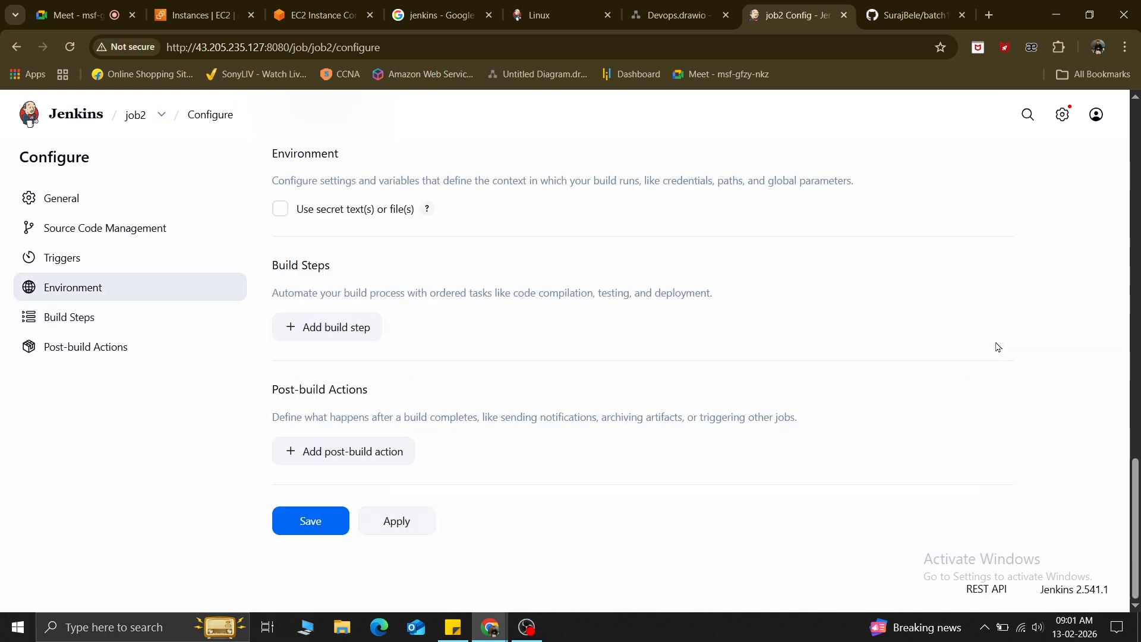
Leave job2 with no post-build actions and save its configuration.
click(368, 452)
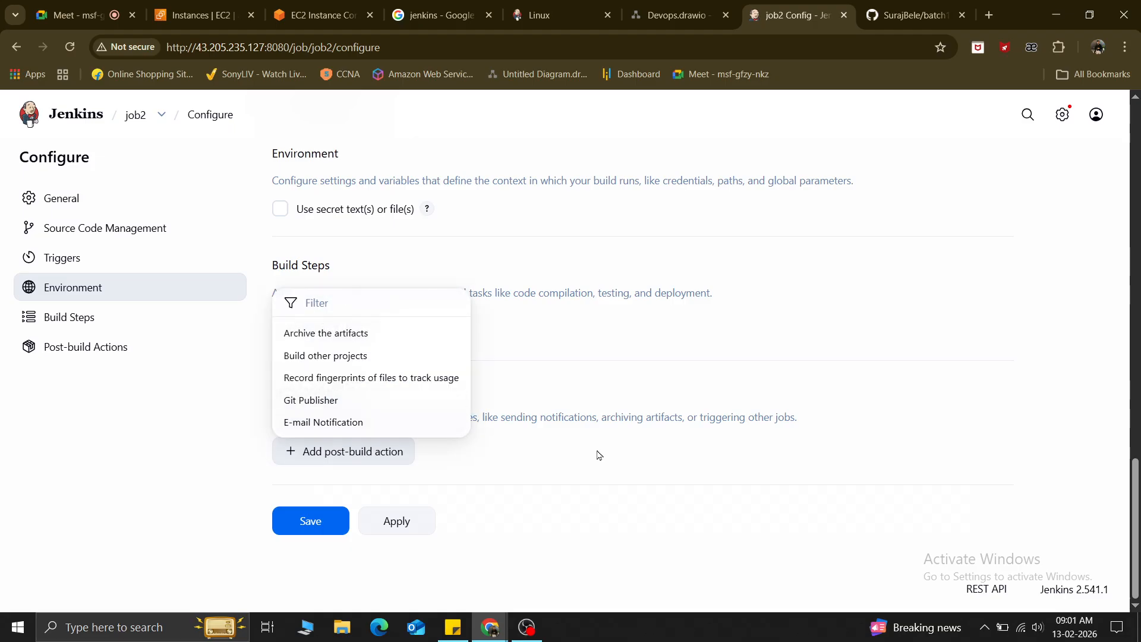
click(545, 469)
click(341, 450)
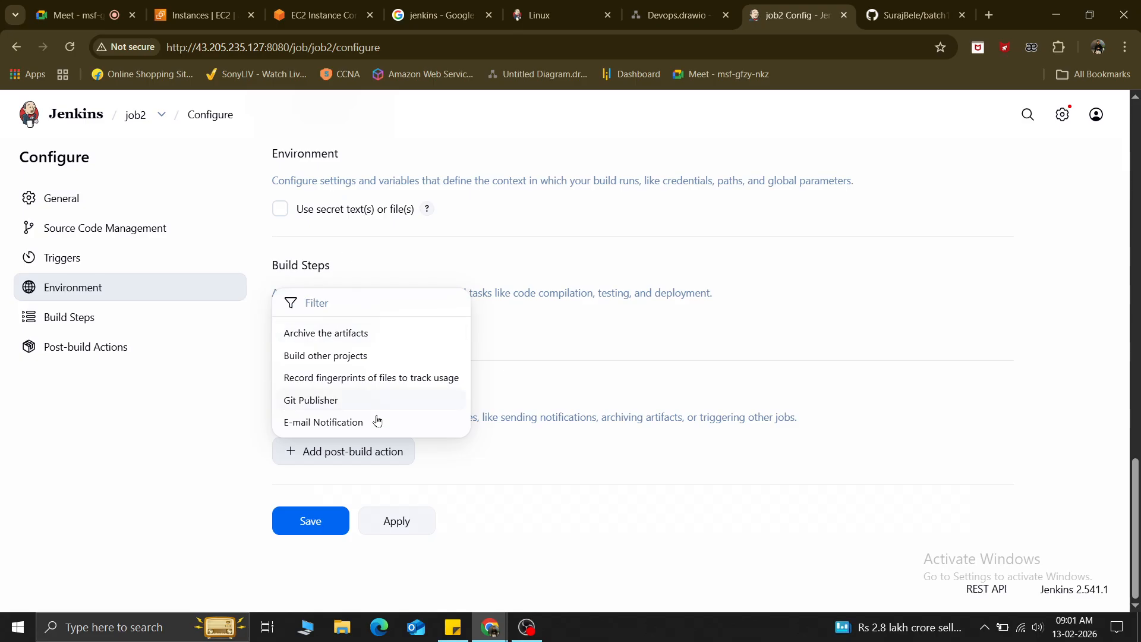
click(472, 471)
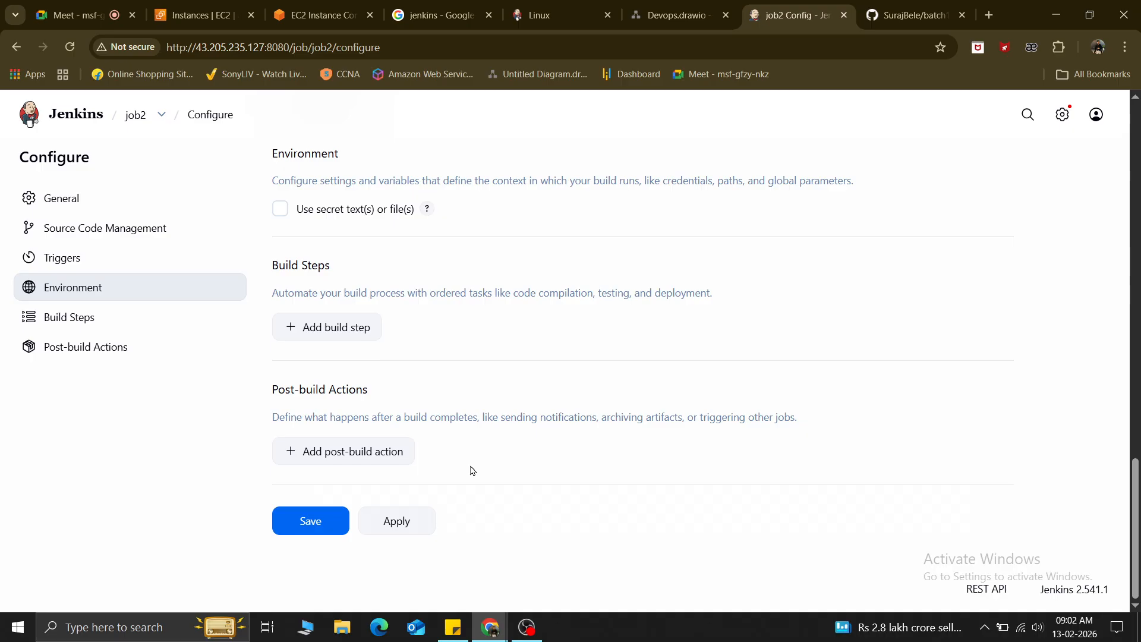
scroll(471, 471, up, 15)
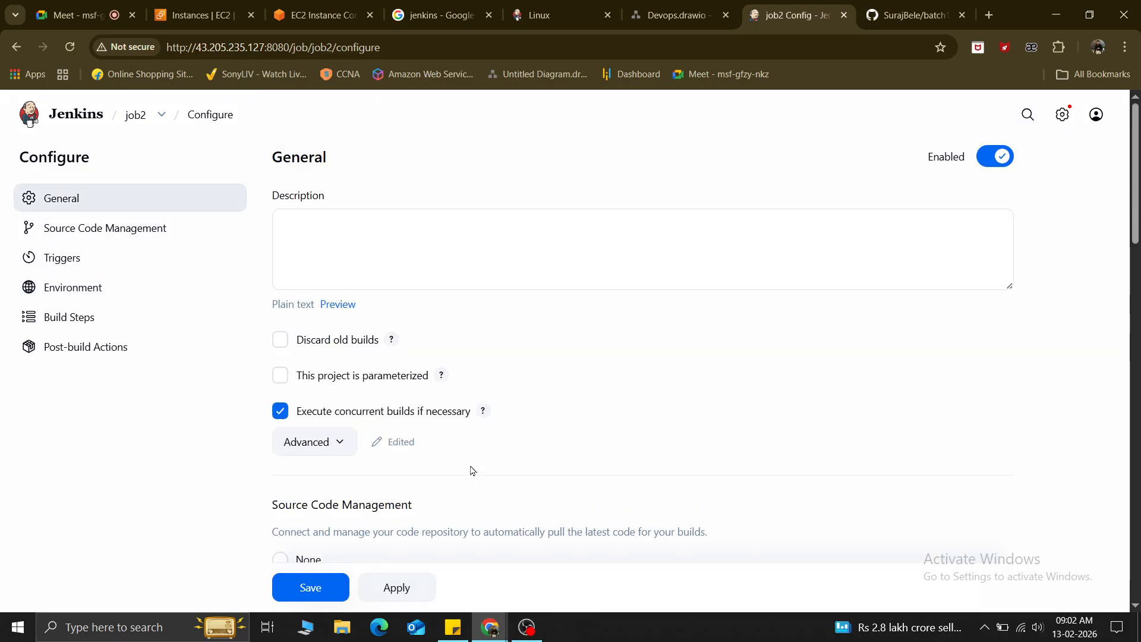
scroll(472, 471, down, 15)
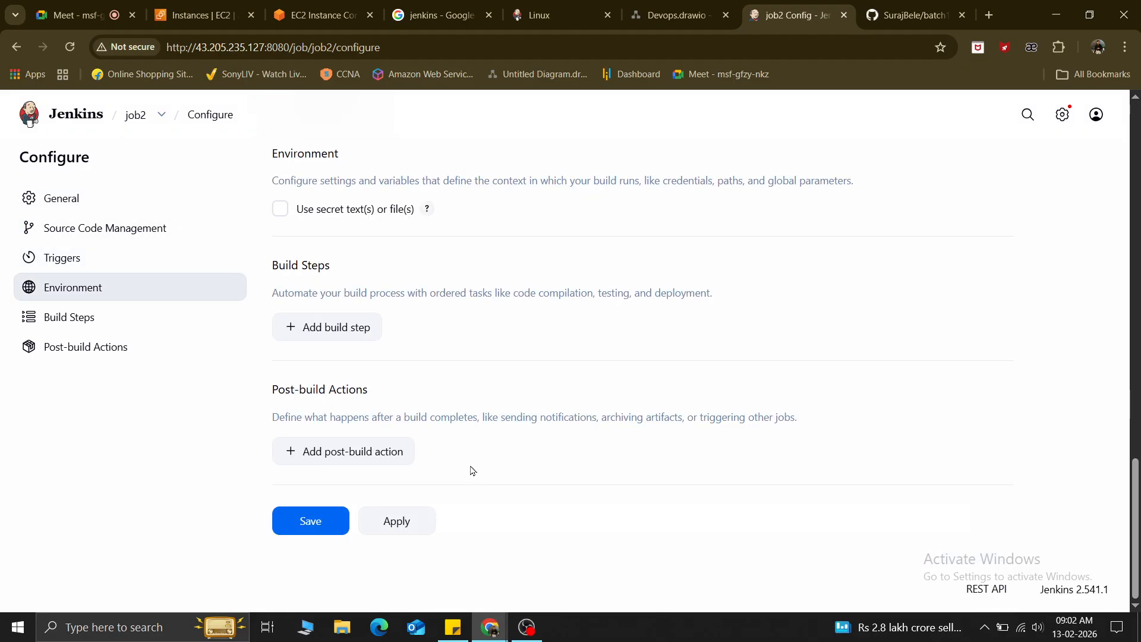
click(338, 525)
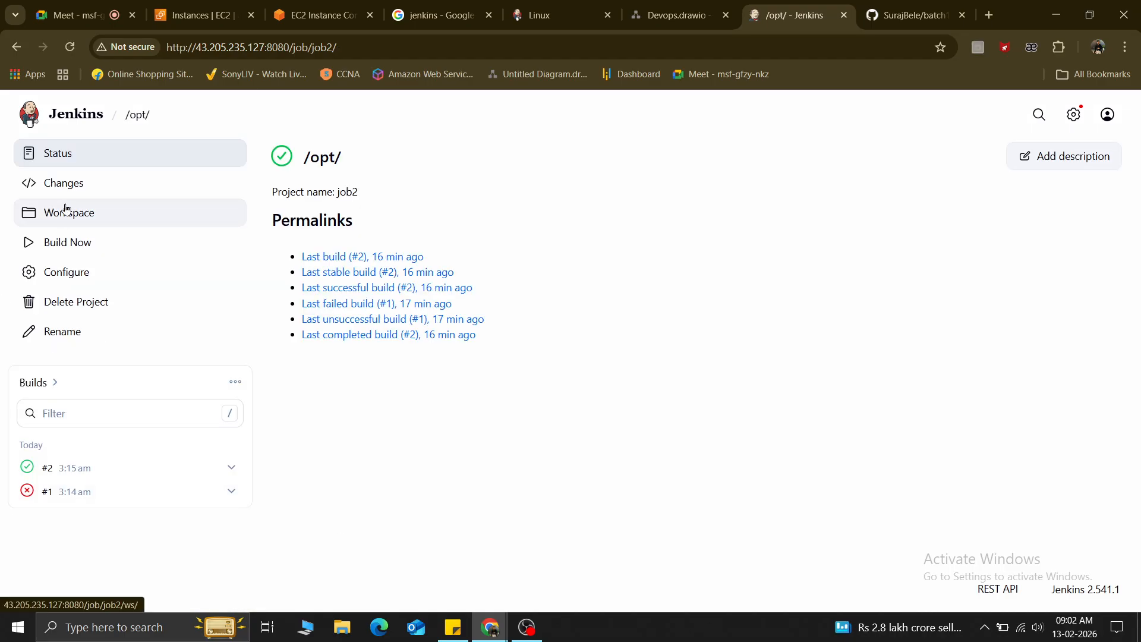
Start build #3 of job2 and highlight its six permalinks.
click(68, 246)
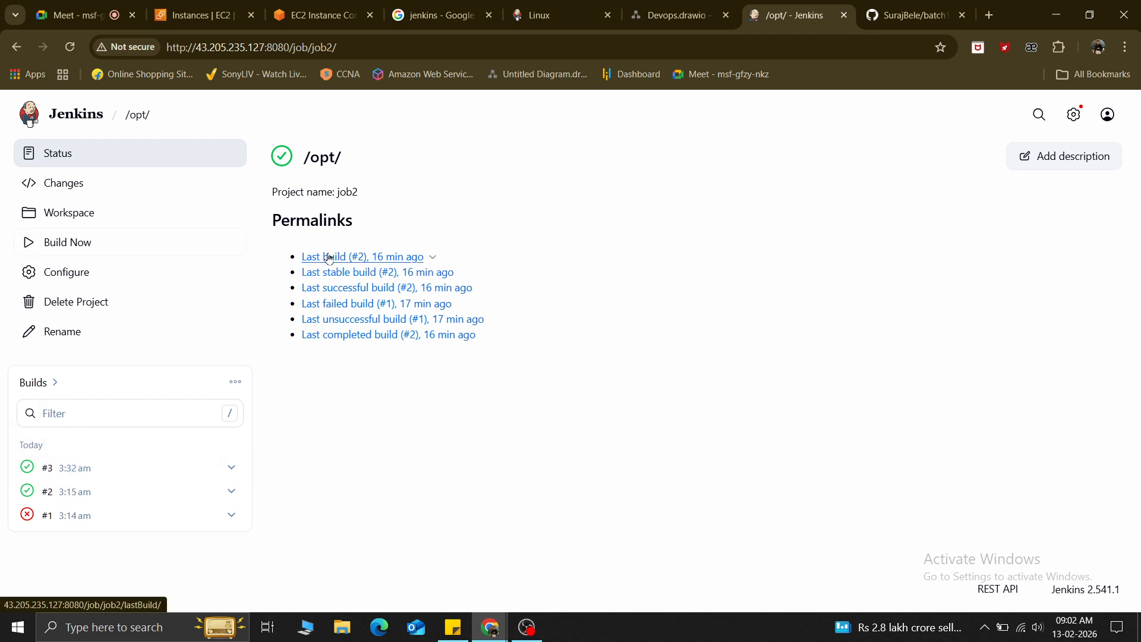
drag(280, 244, 445, 274)
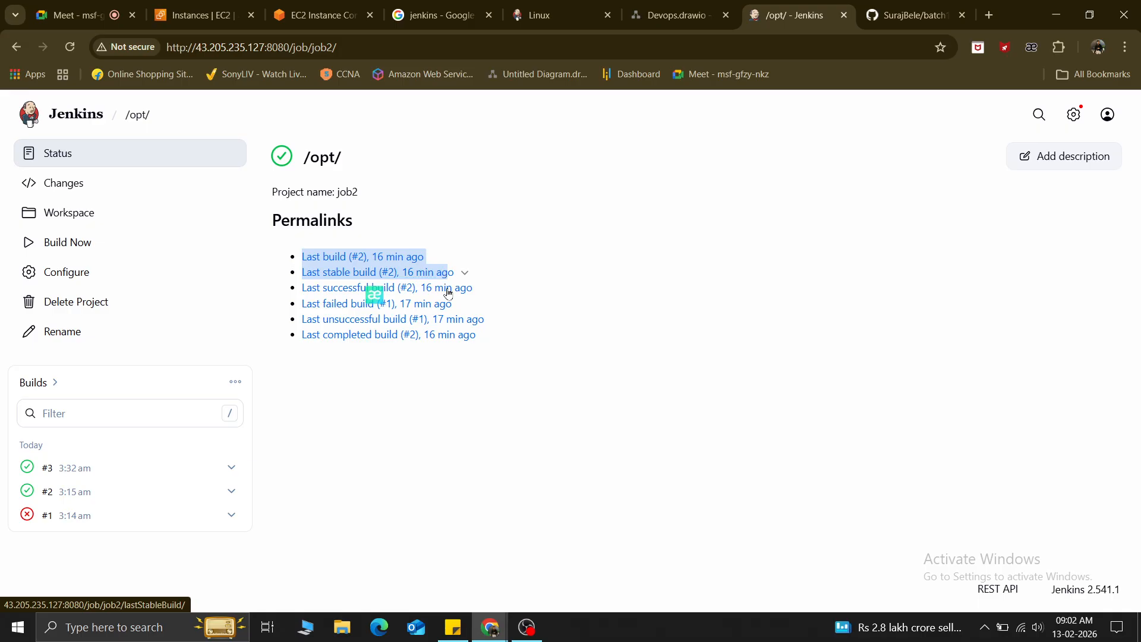
drag(538, 358, 310, 248)
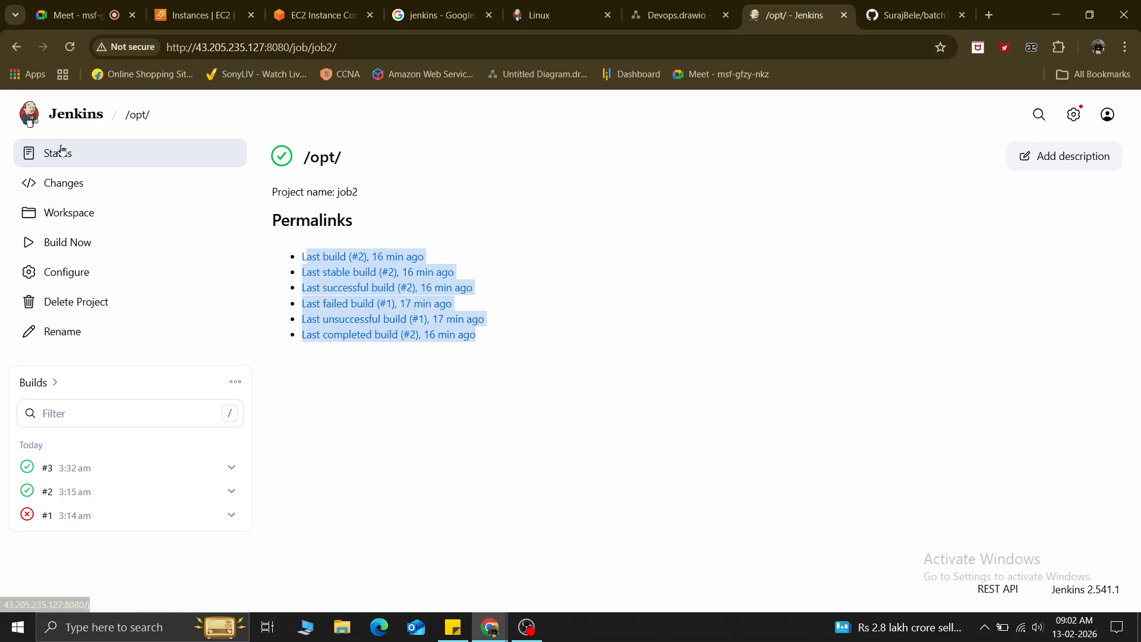
Open job2's workspace from the sidebar and enter the ansible folder.
click(58, 185)
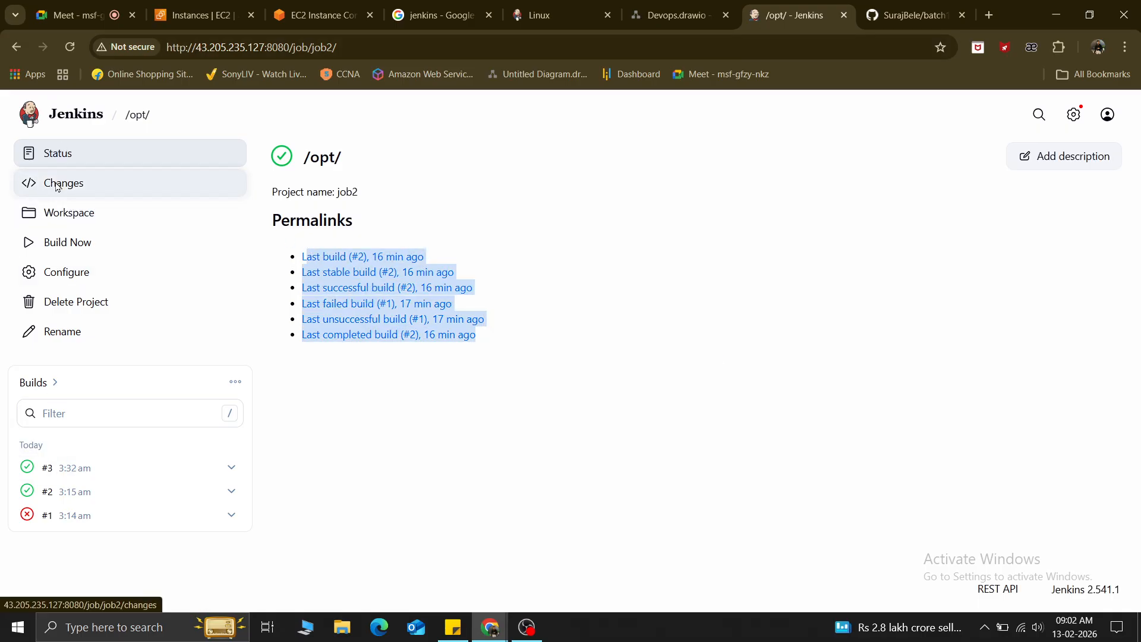
click(74, 215)
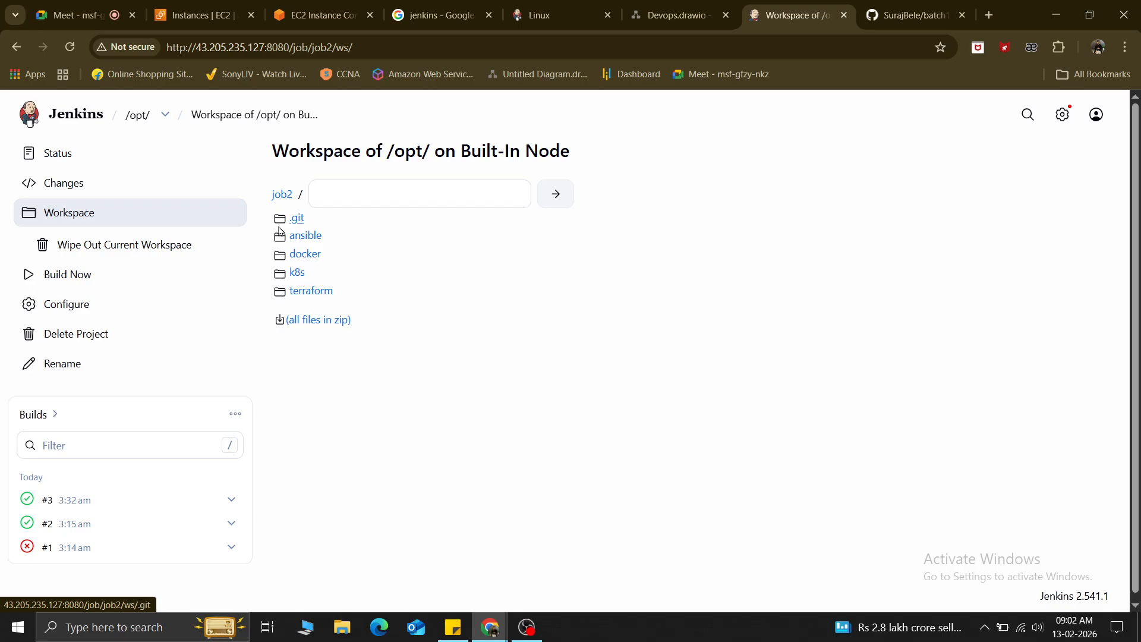
click(310, 235)
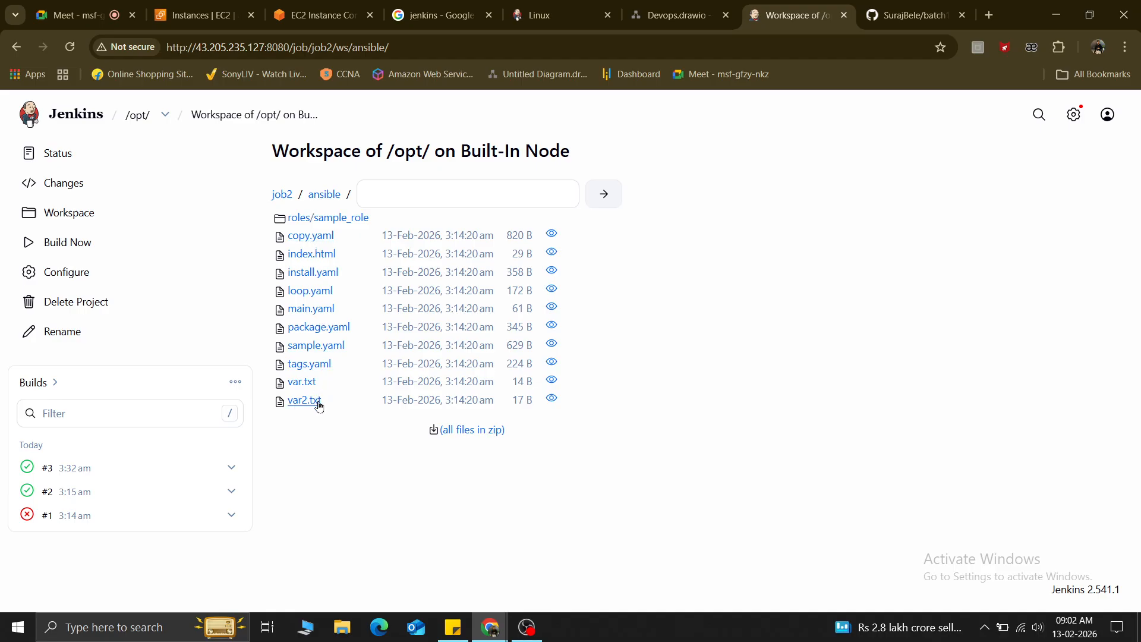
Browse the workspace's docker and terraform folders, cancelling the Save As dialog.
click(277, 201)
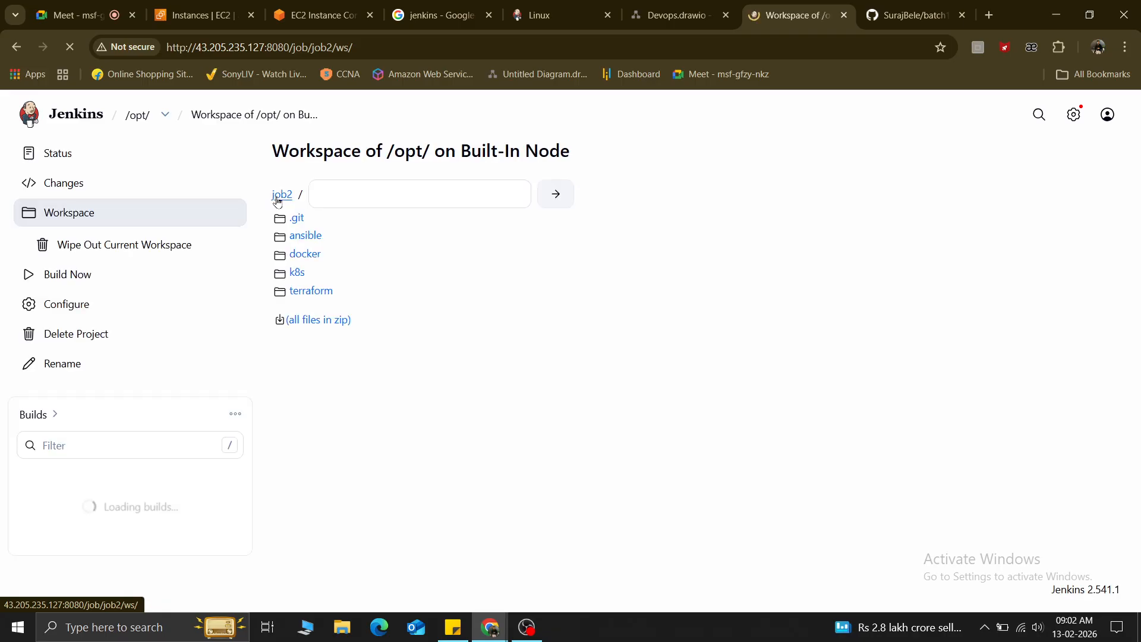
click(309, 256)
click(283, 196)
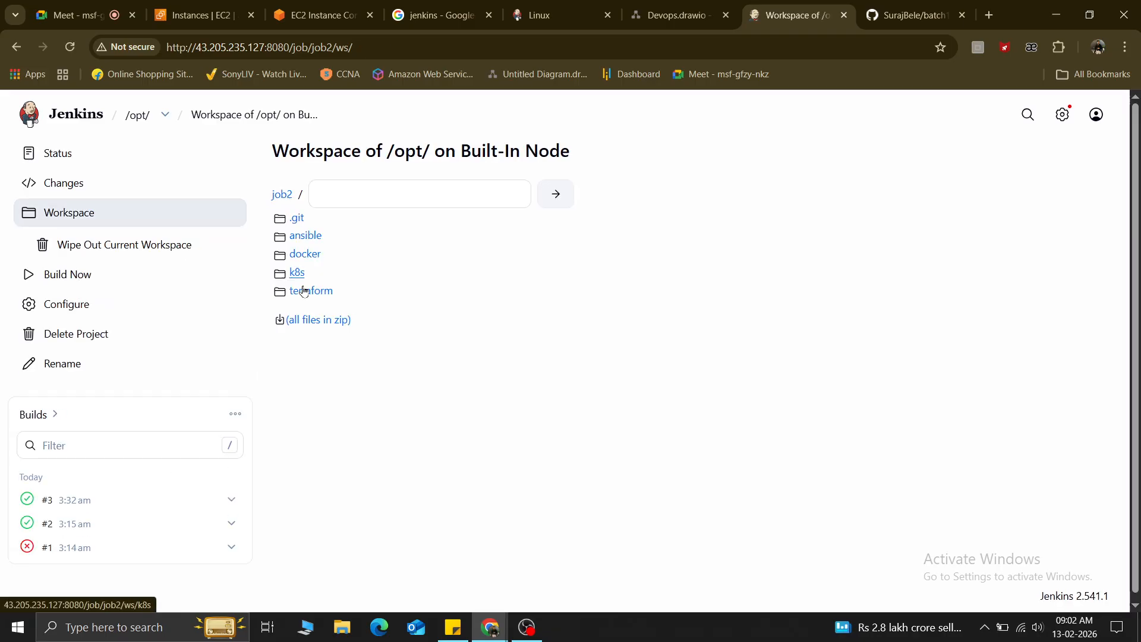
click(305, 292)
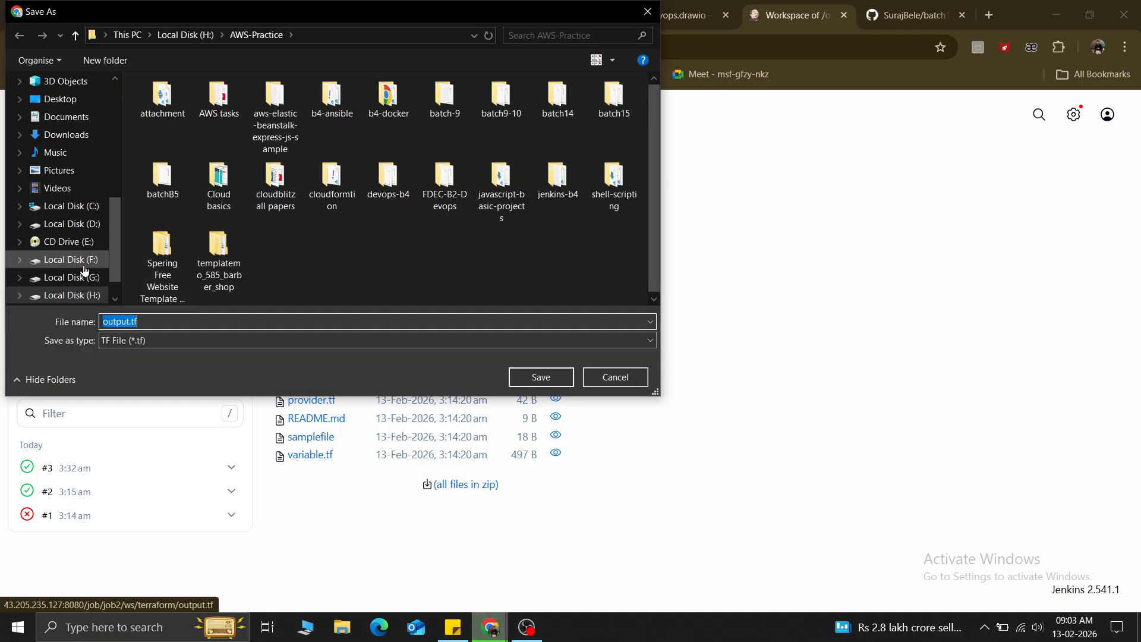
click(649, 17)
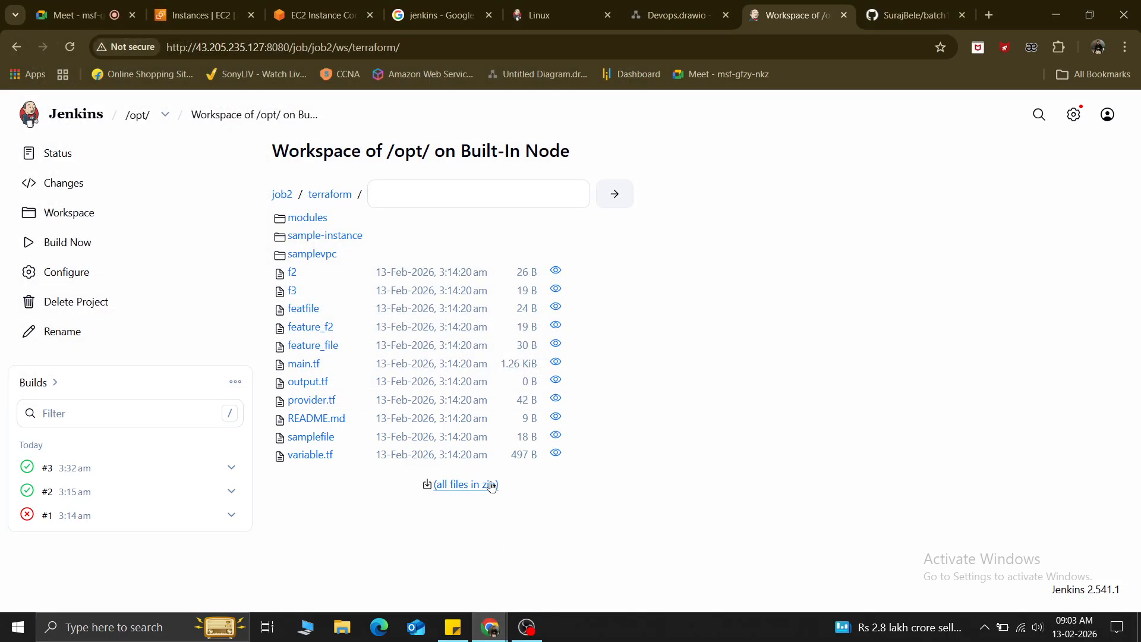
View the contents of f2, output.tf and samplefile in the terraform folder.
click(555, 273)
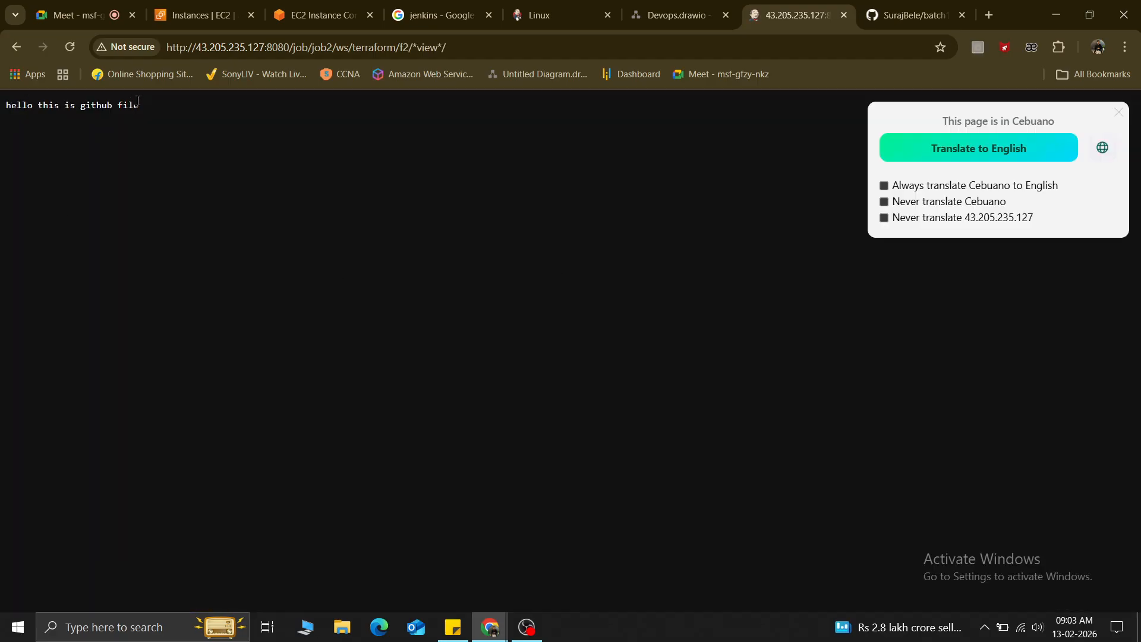
drag(137, 101, 10, 113)
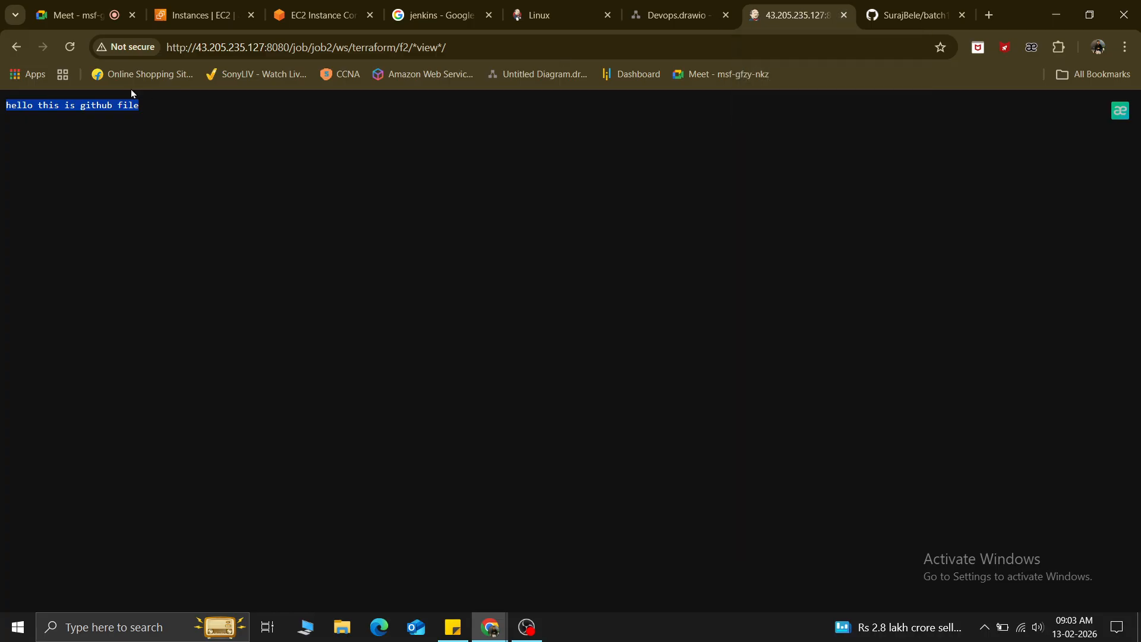
click(16, 47)
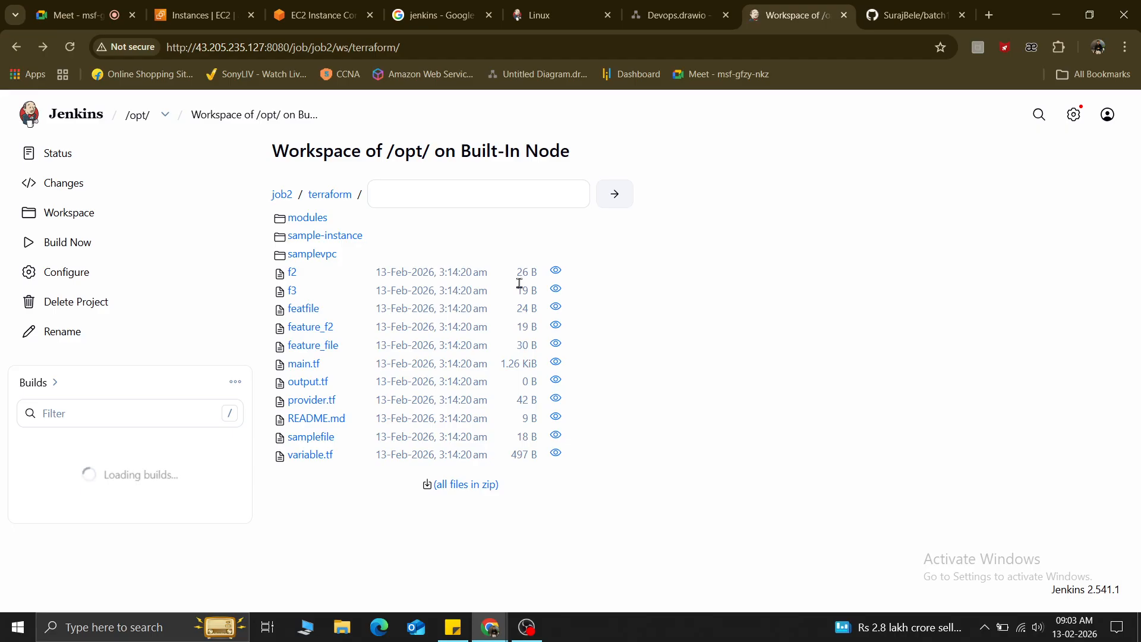
click(556, 381)
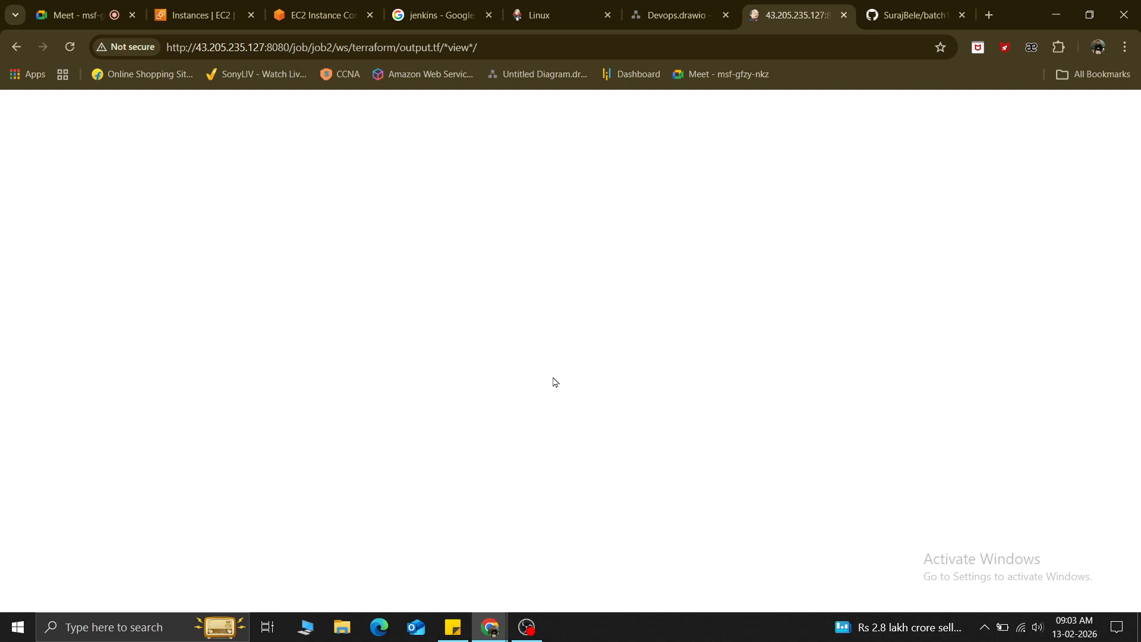
click(16, 47)
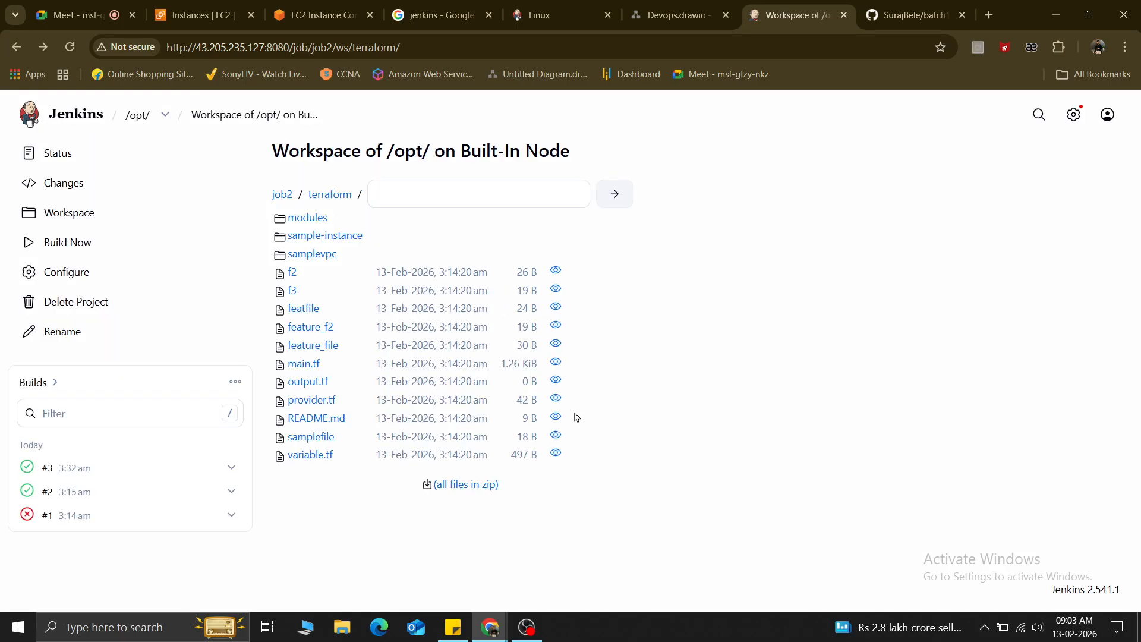
click(557, 437)
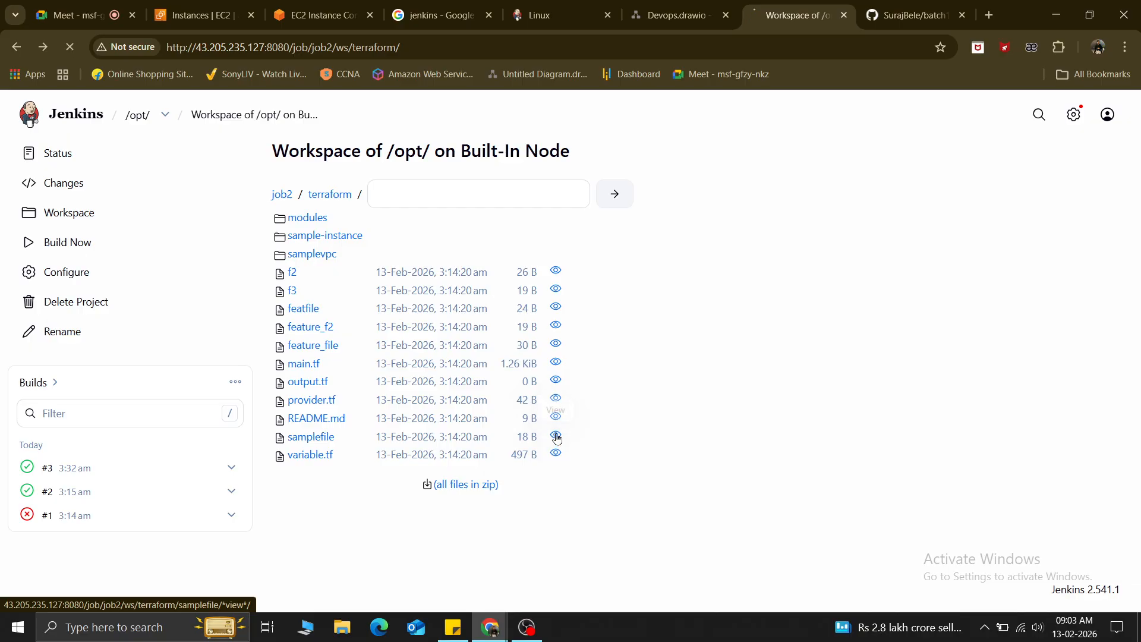
click(16, 47)
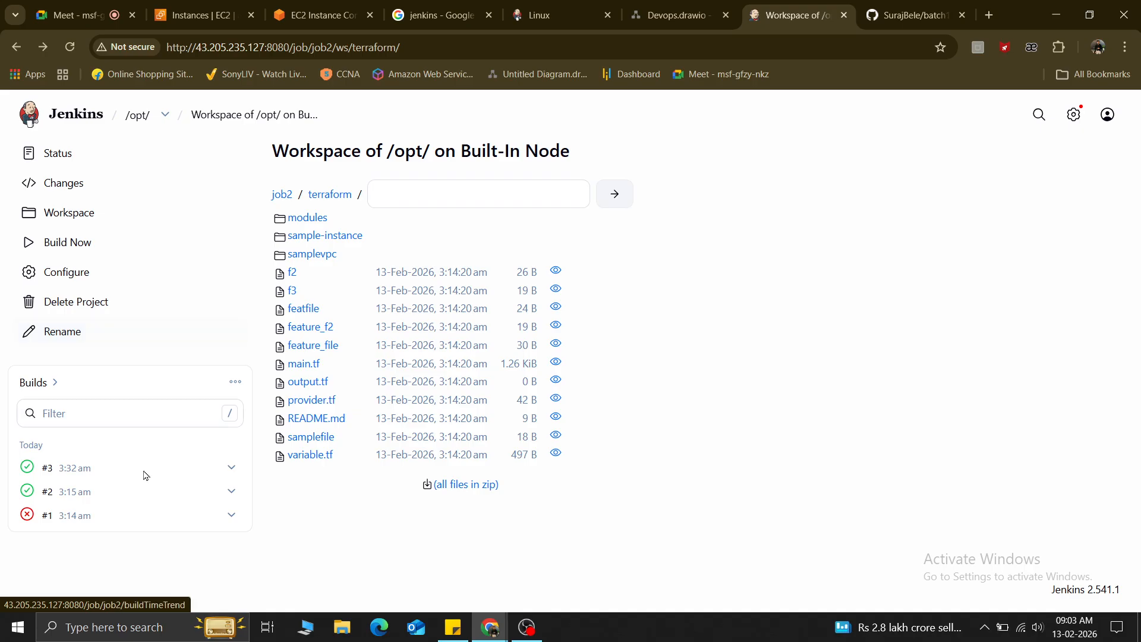
click(81, 117)
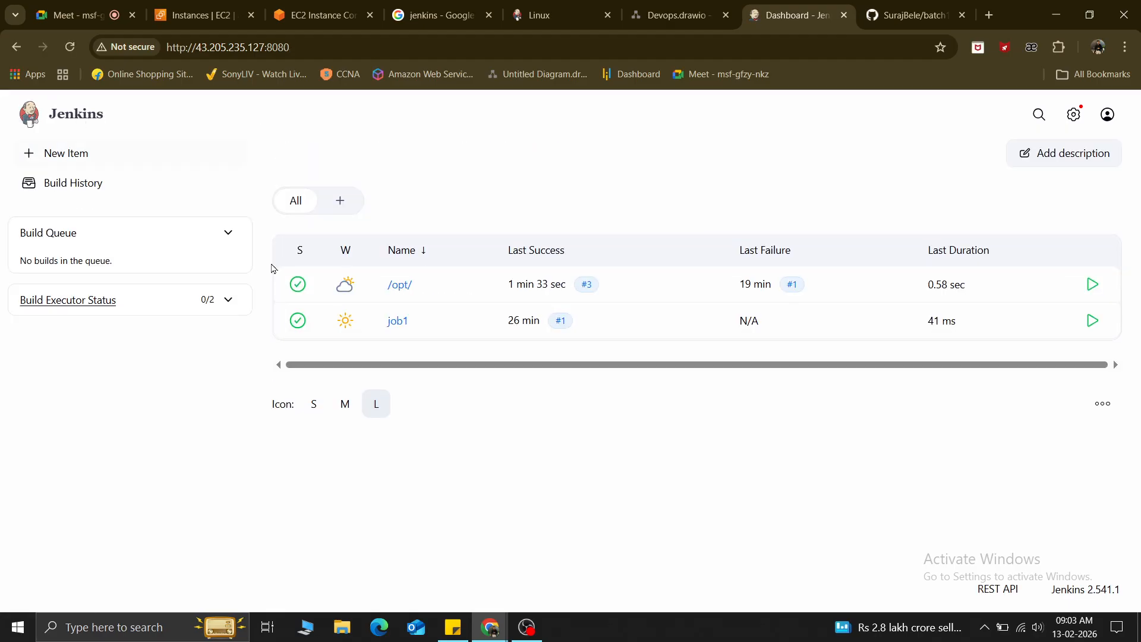
Check /opt/'s 66% build stability on the dashboard alongside job1.
mouse_move(343, 288)
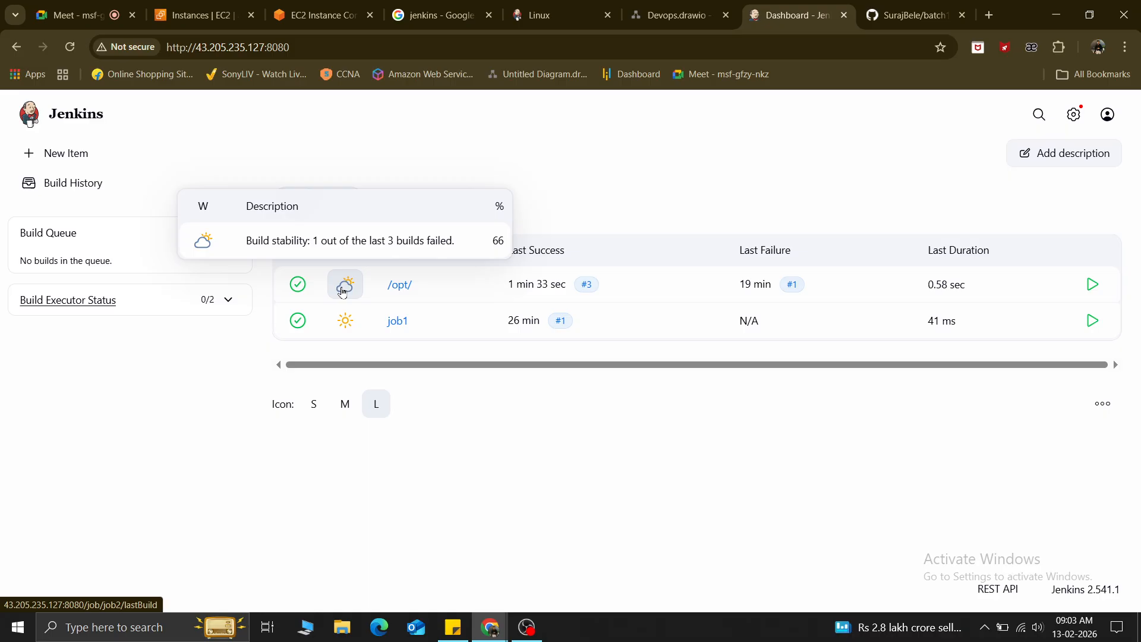
scroll(343, 291, up, 5)
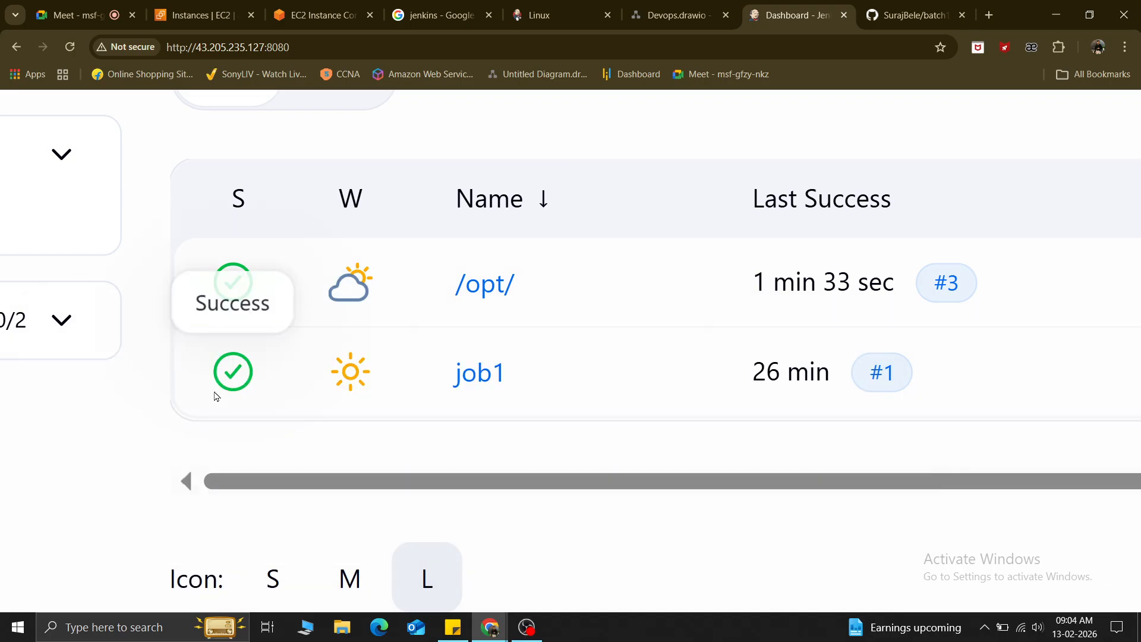
scroll(215, 395, down, 5)
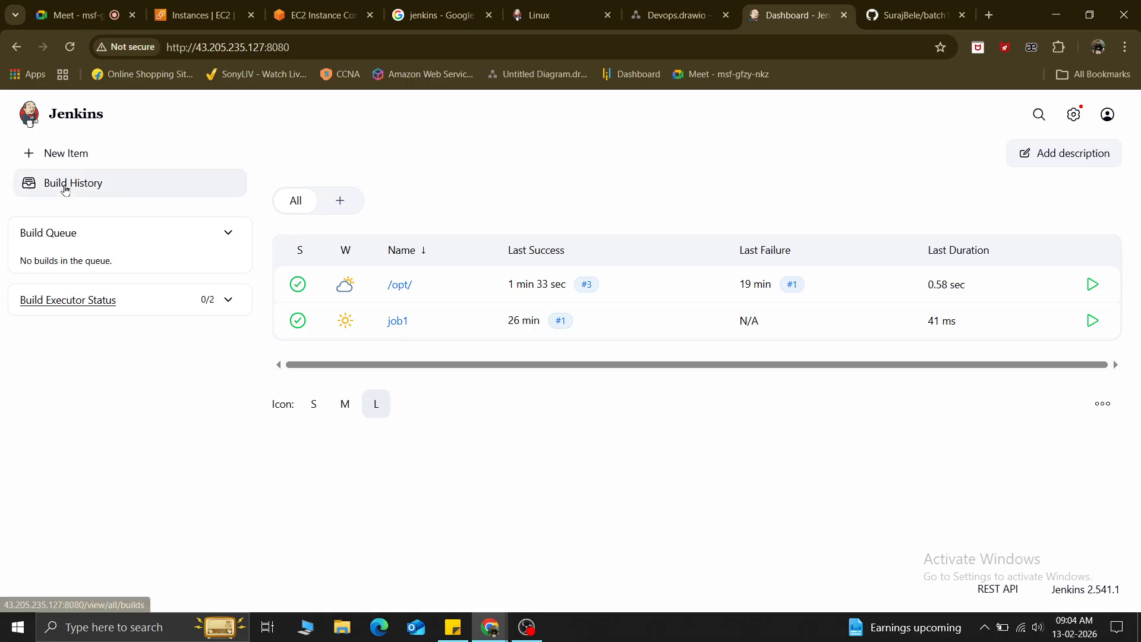
Review the Built-In Node under Manage Jenkins > Nodes, then return to the EC2 terminal.
click(1070, 118)
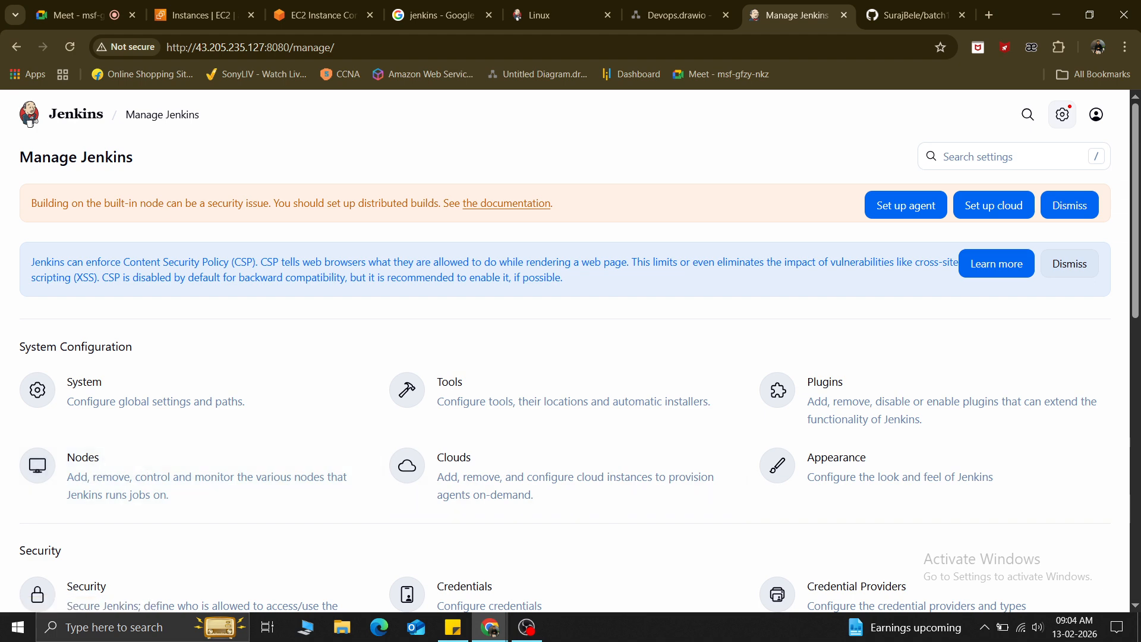
click(99, 480)
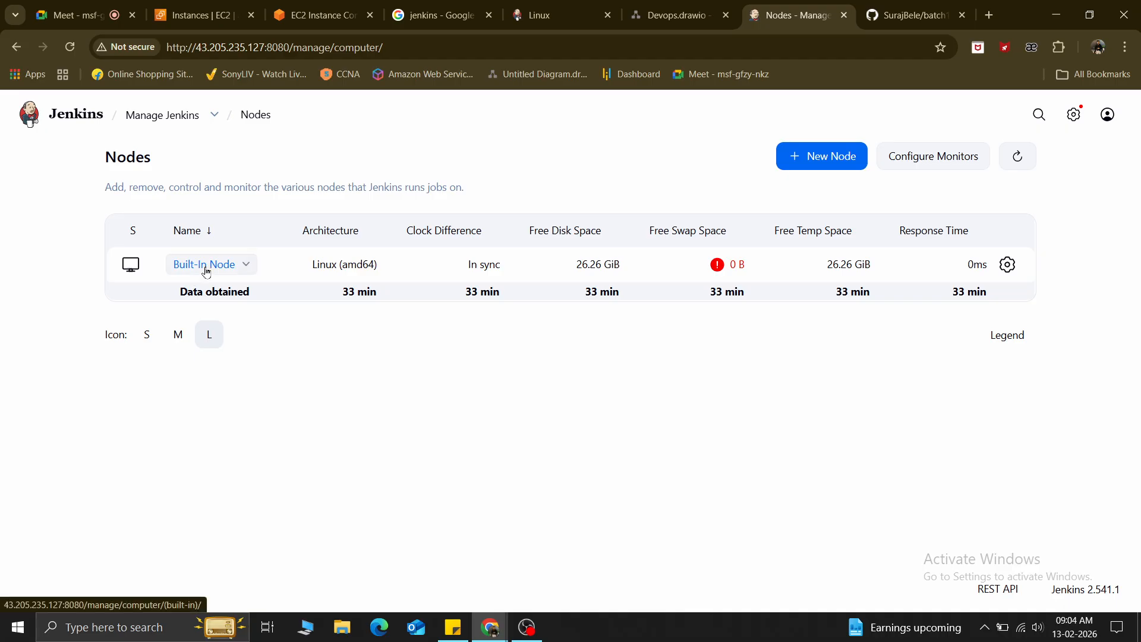
click(295, 13)
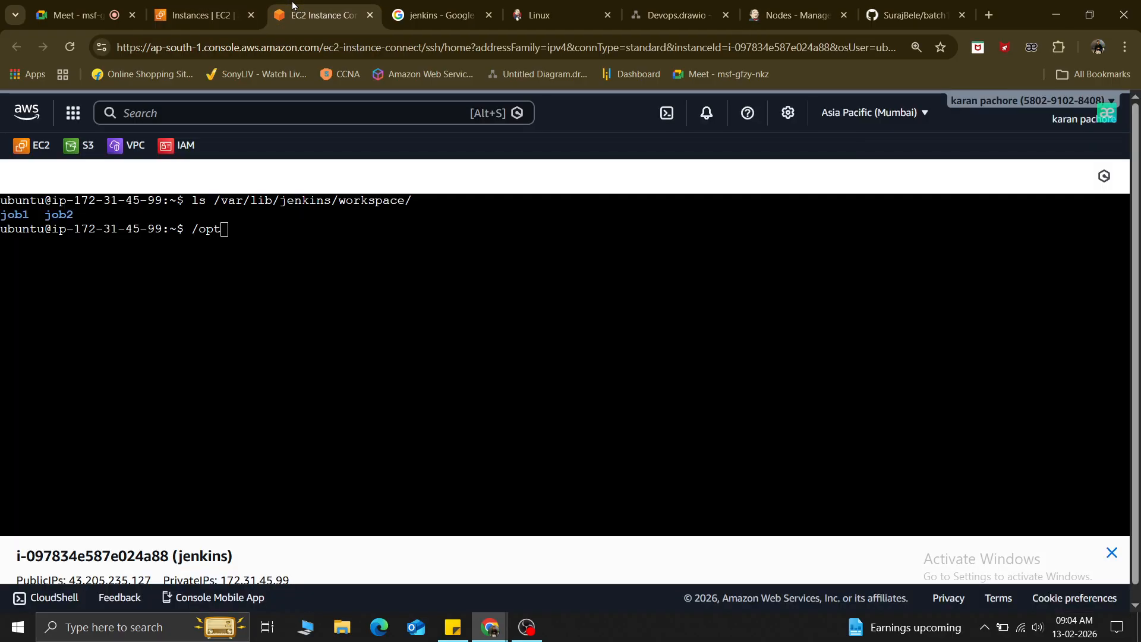
Bring up EC2's Launch an instance page, then switch to the Google Meet tab.
click(202, 15)
click(1028, 213)
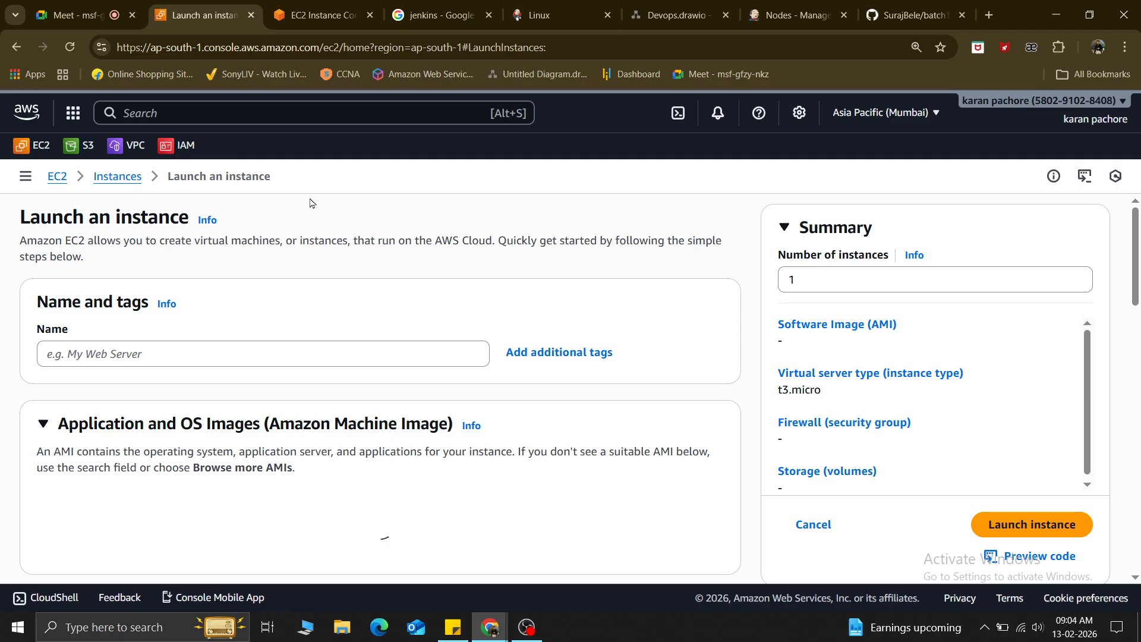
click(75, 9)
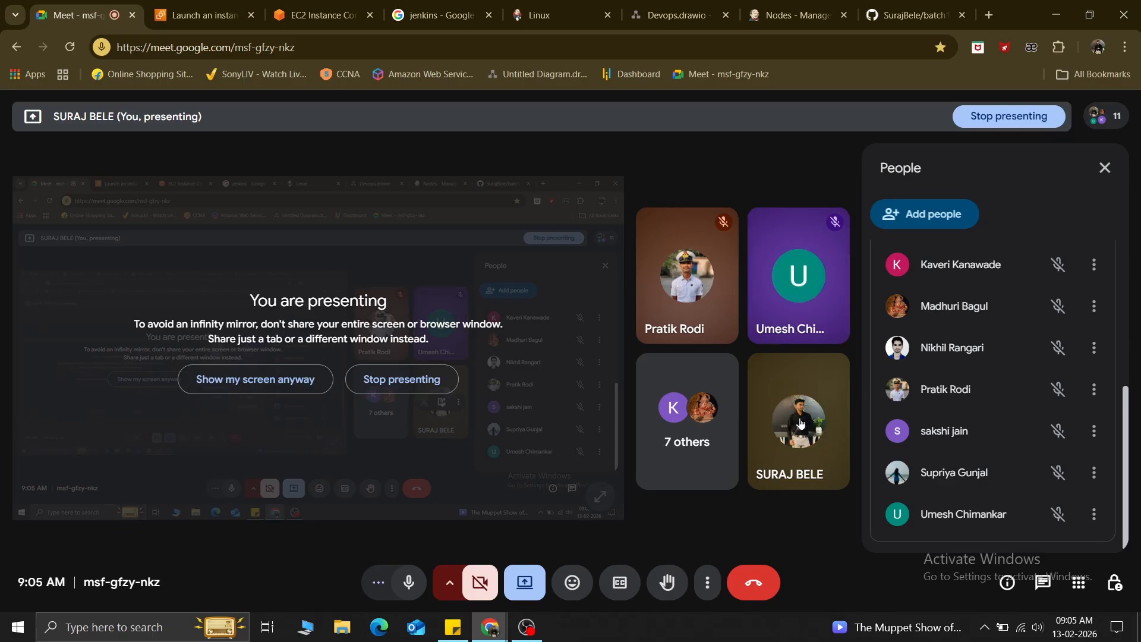
mouse_move(800, 423)
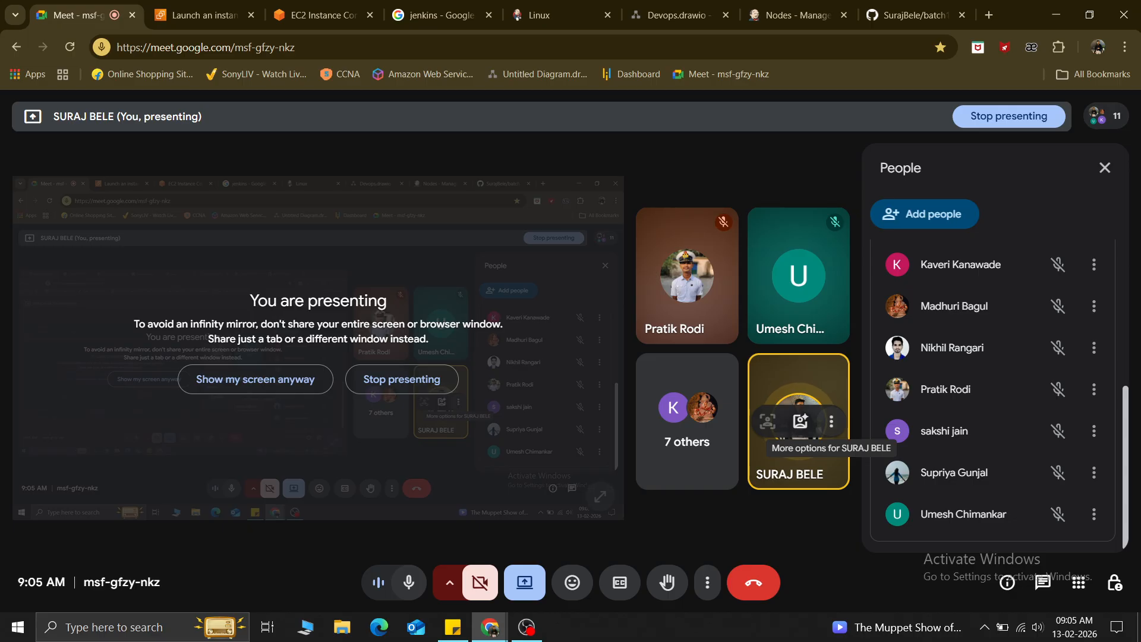
scroll(942, 434, up, 2)
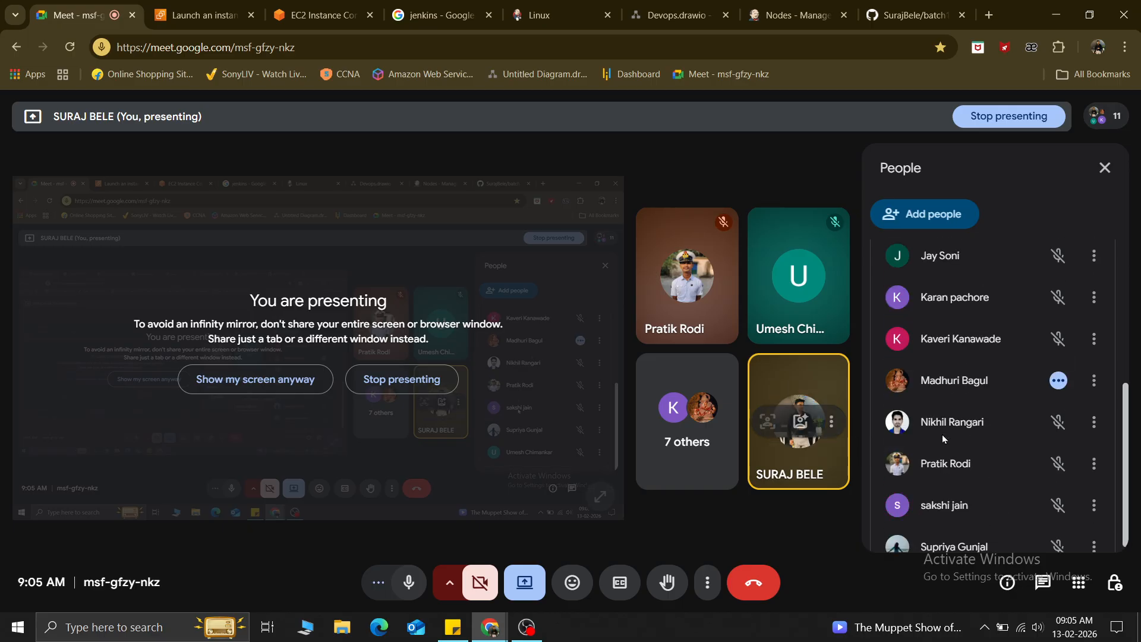
scroll(943, 434, up, 3)
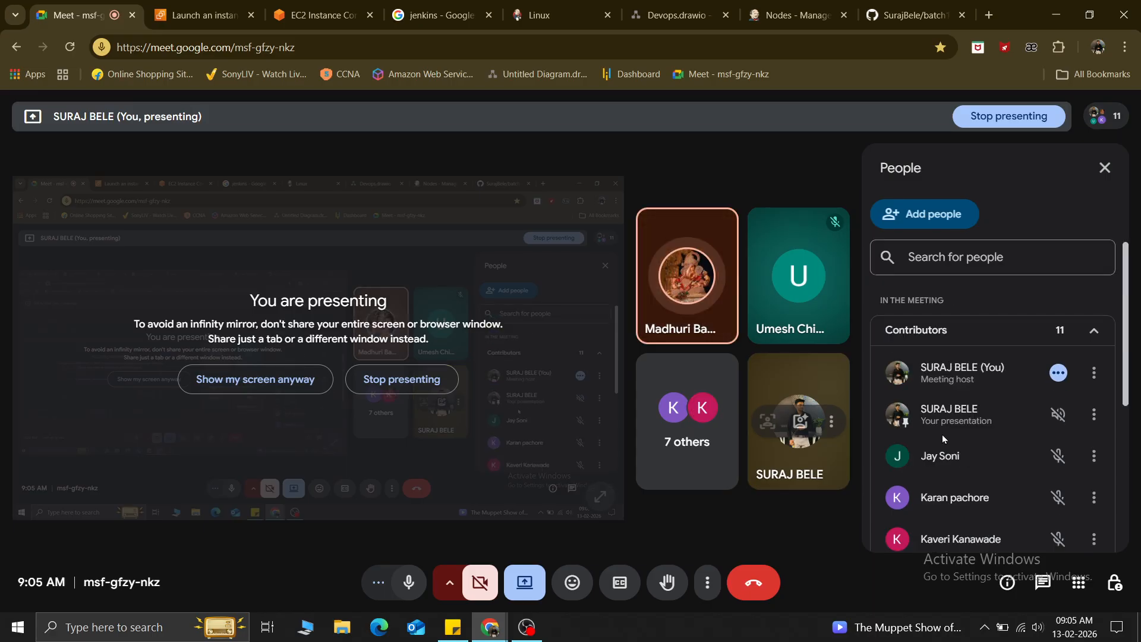